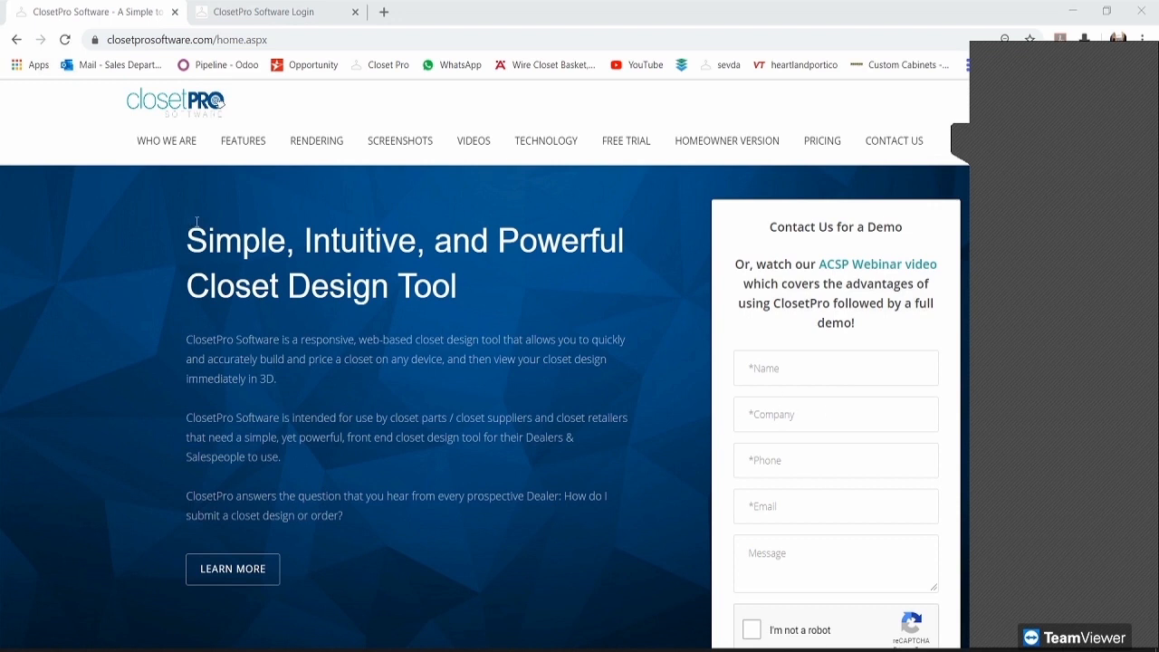
# Step: Switch to the 'ClosetPro Software Login' tab with the login credentials already filled in
pyautogui.click(262, 12)
pyautogui.click(260, 40)
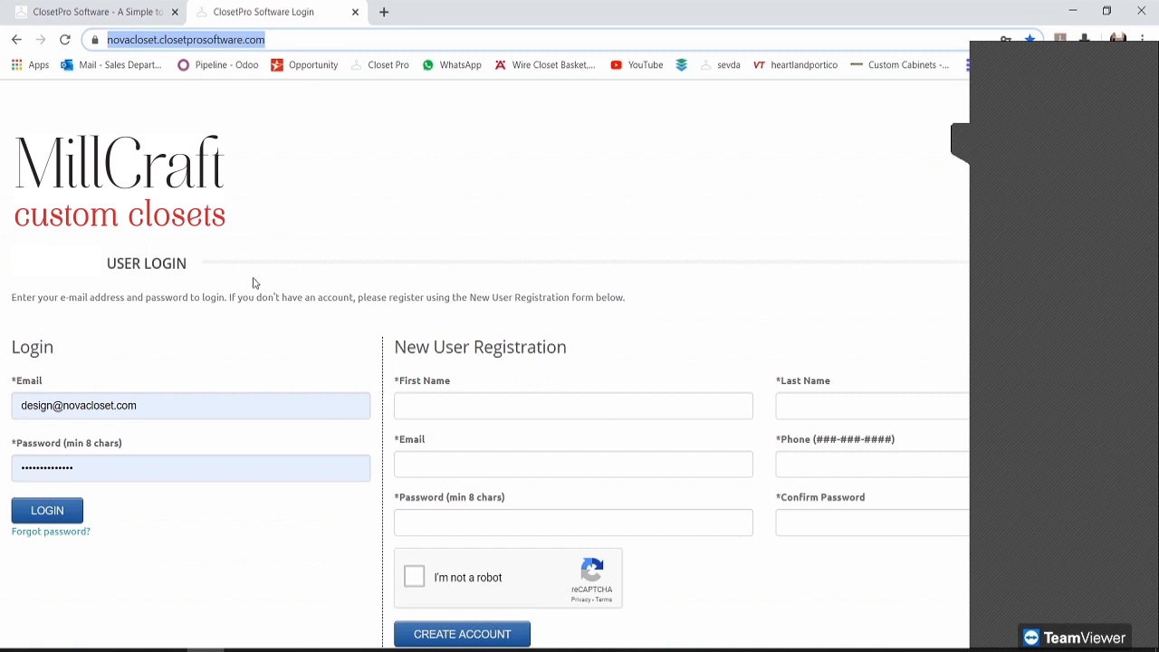
pyautogui.click(266, 144)
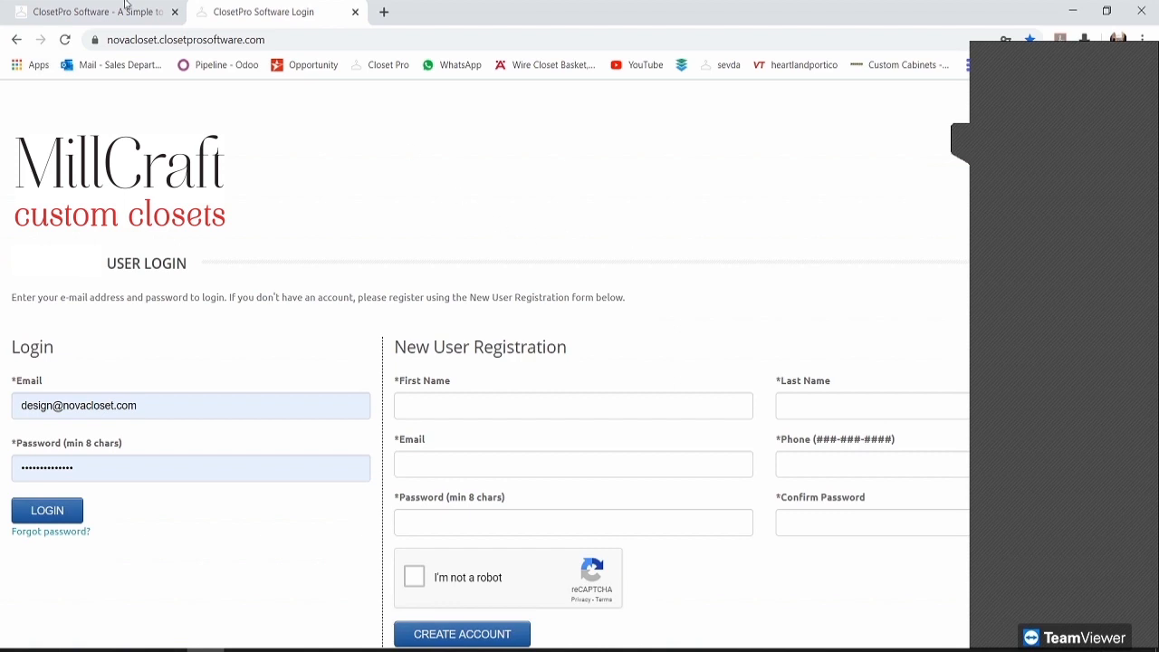
pyautogui.click(91, 9)
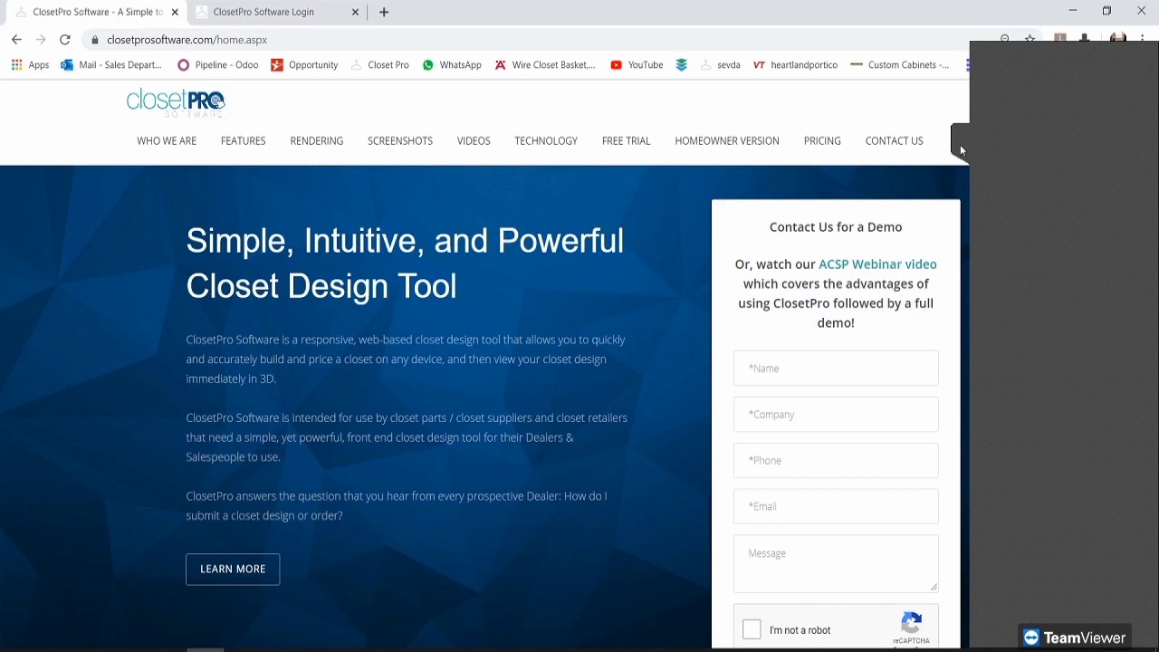
pyautogui.scroll(-1, 879, 259)
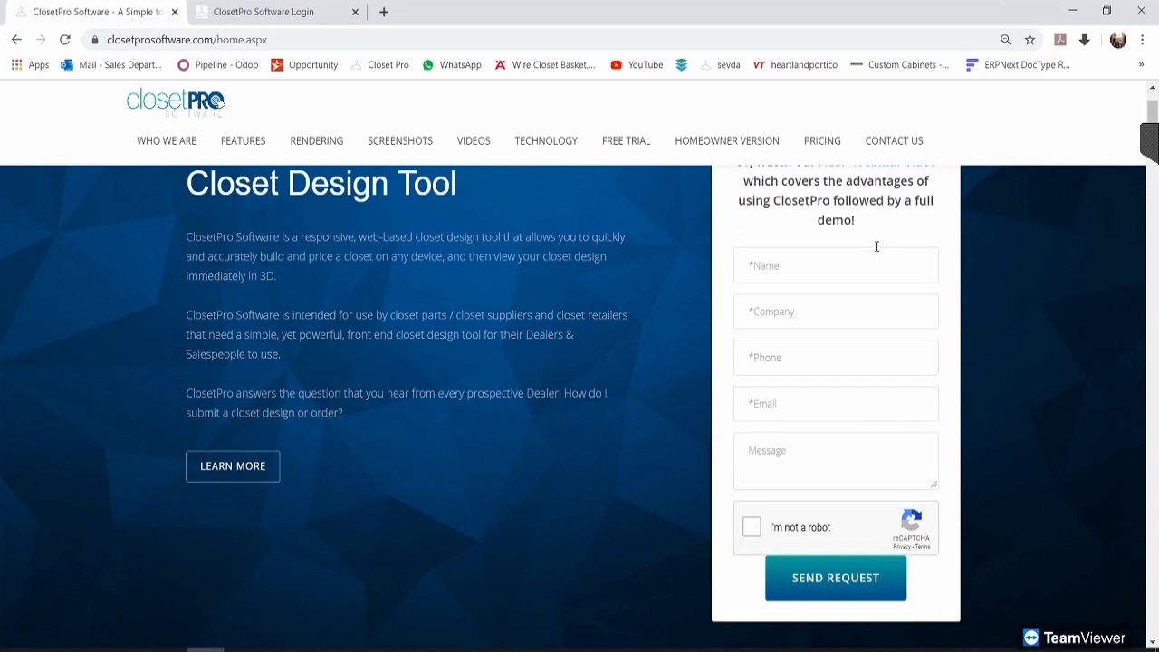
pyautogui.scroll(1, 849, 373)
pyautogui.scroll(-2, 928, 399)
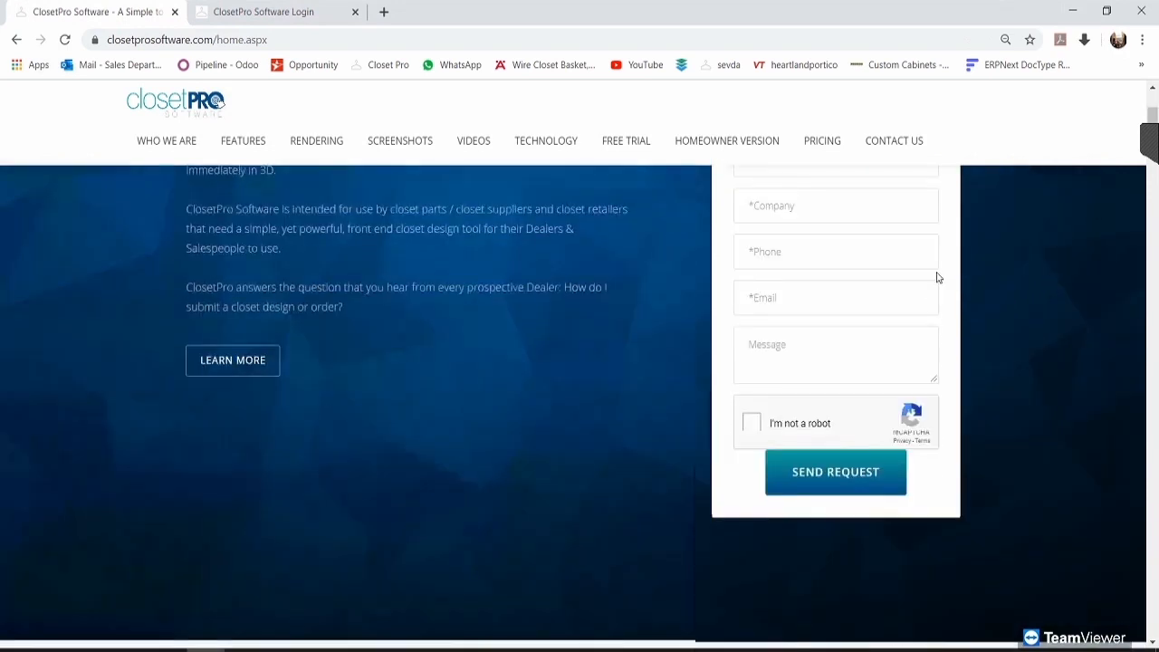
pyautogui.scroll(2, 936, 277)
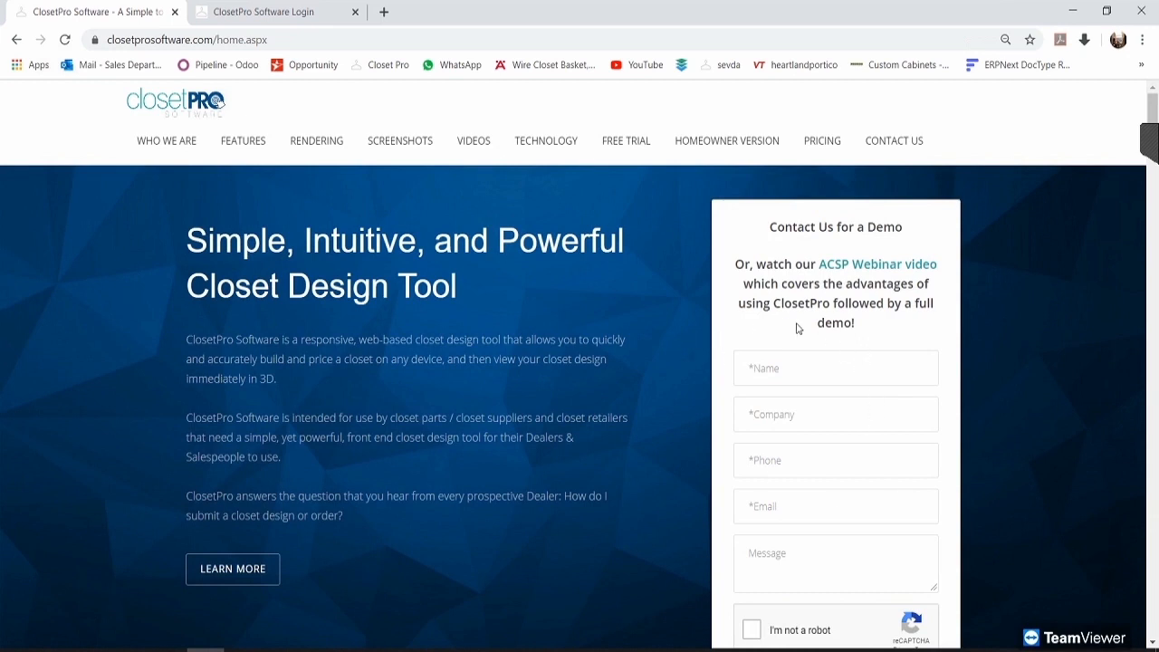
pyautogui.click(1150, 137)
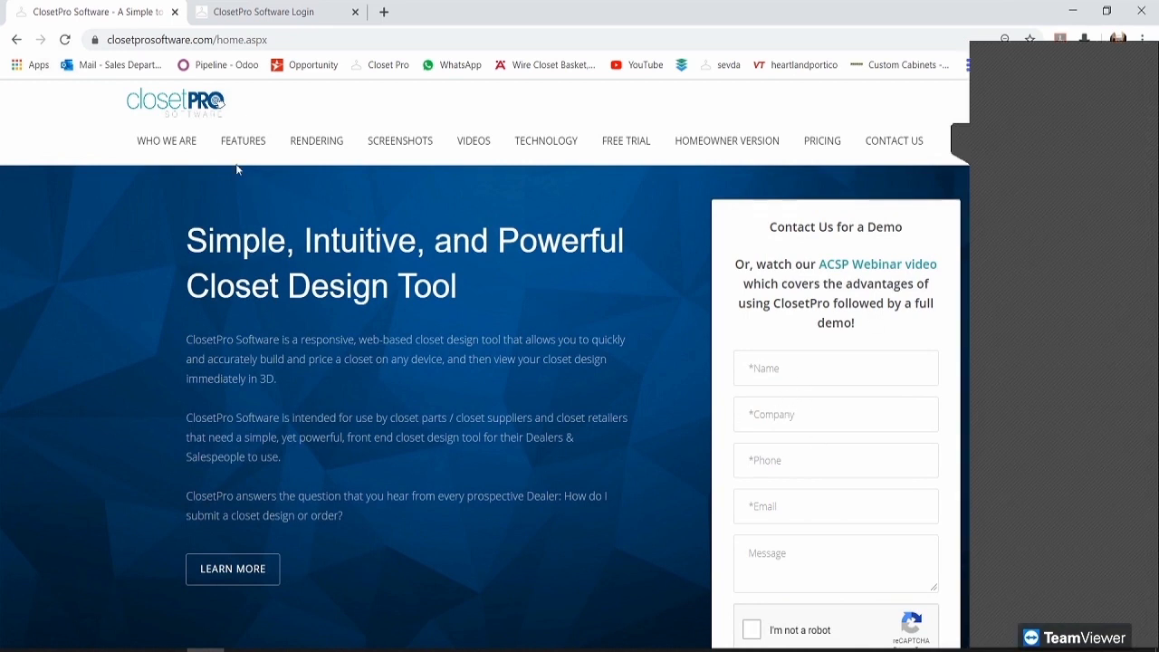
pyautogui.click(264, 12)
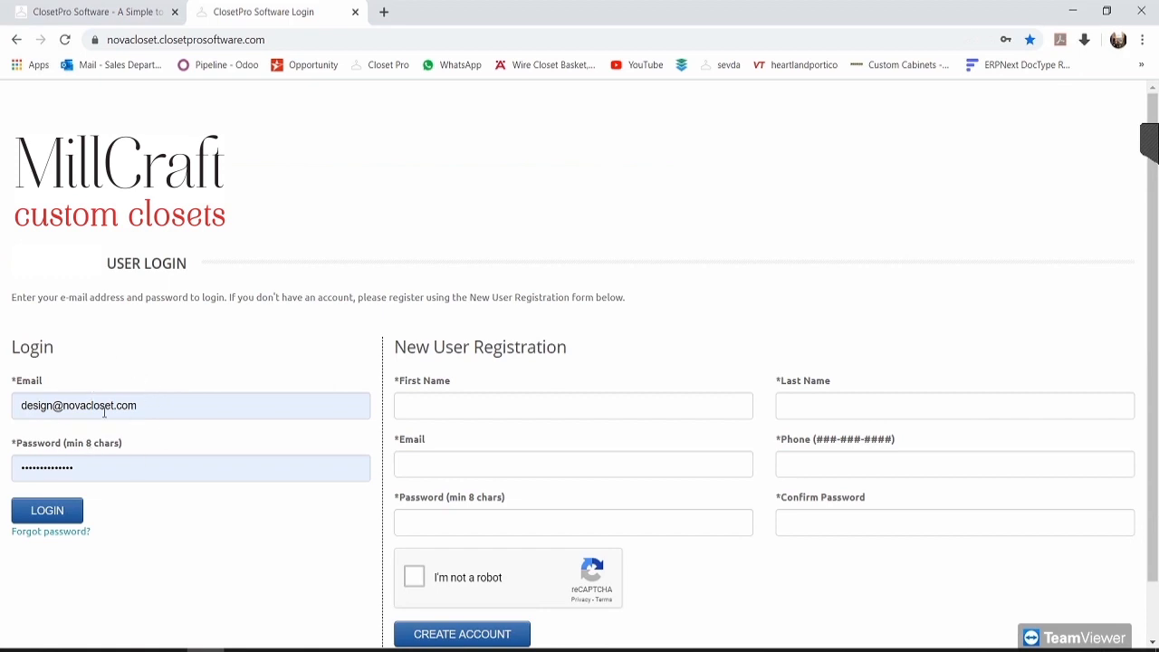
pyautogui.click(52, 511)
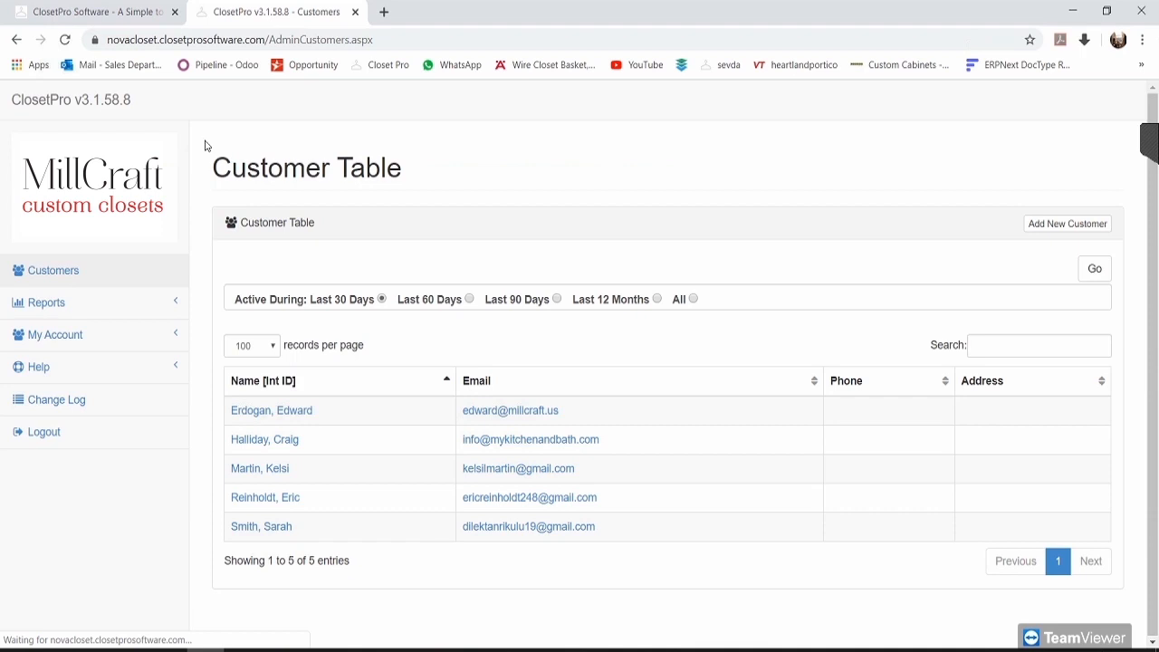
# Step: Highlight the Customer Table heading above the five listed customers, then clear the highlight
pyautogui.moveTo(407, 166); pyautogui.dragTo(202, 171)
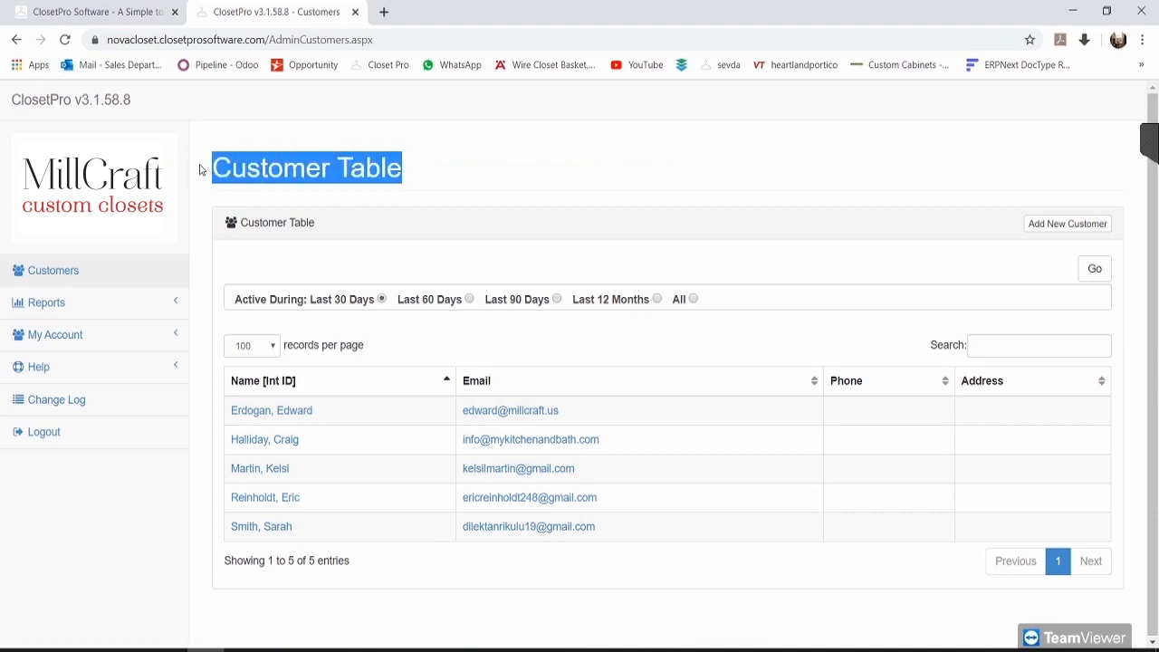
pyautogui.click(471, 154)
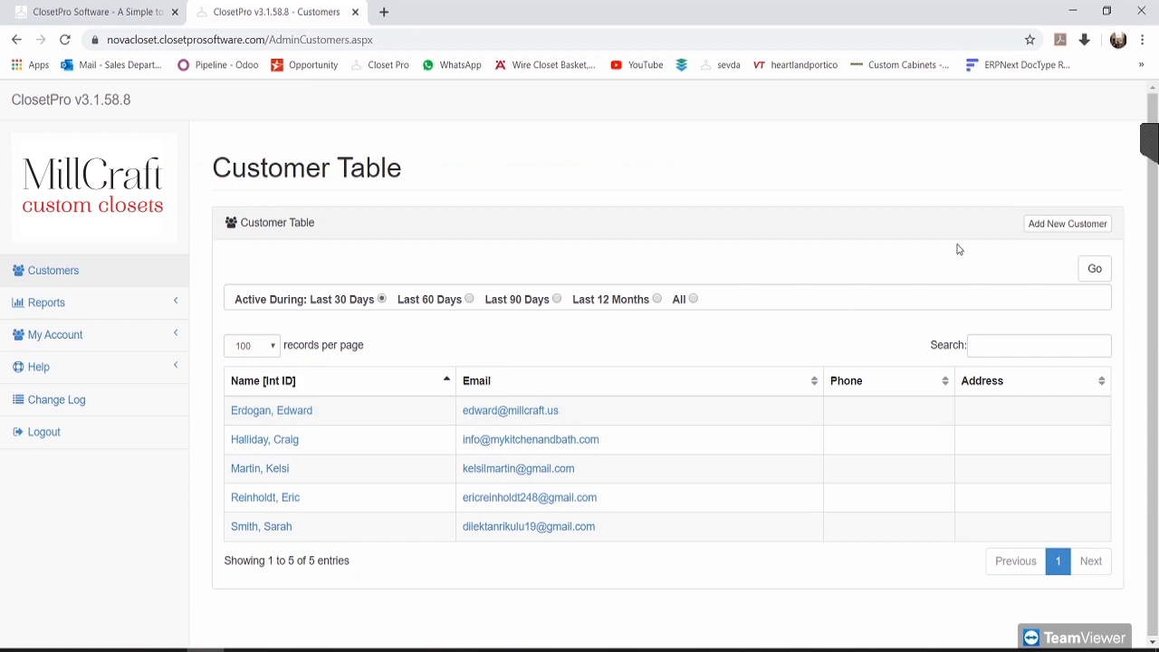
pyautogui.click(1098, 226)
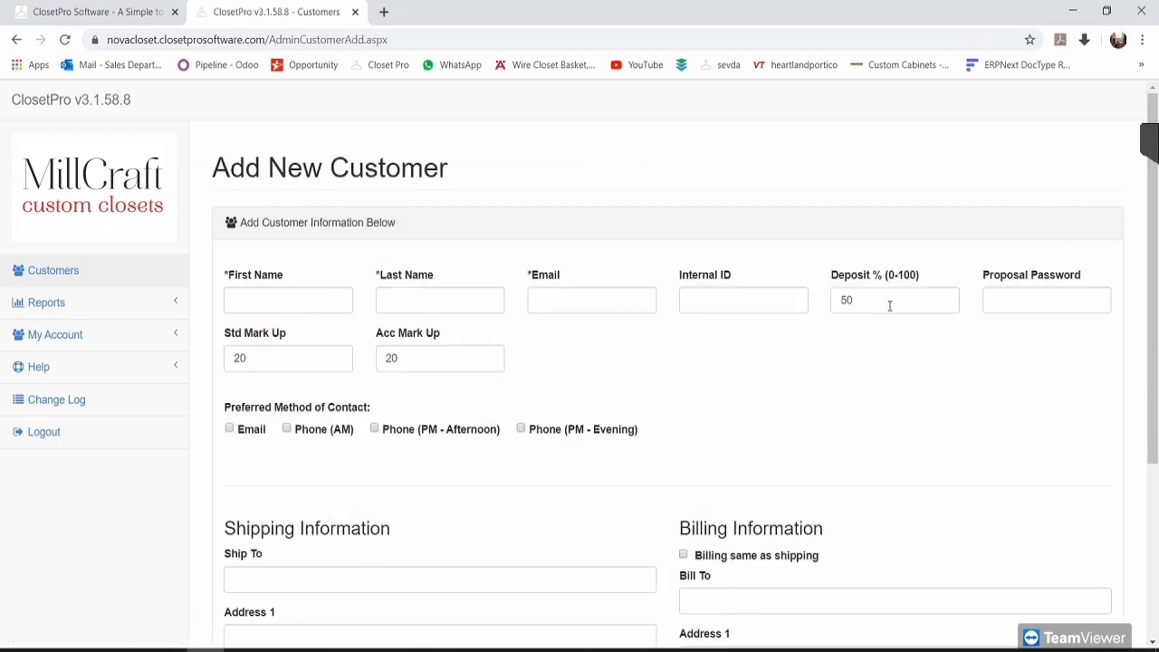
pyautogui.scroll(-3, 552, 489)
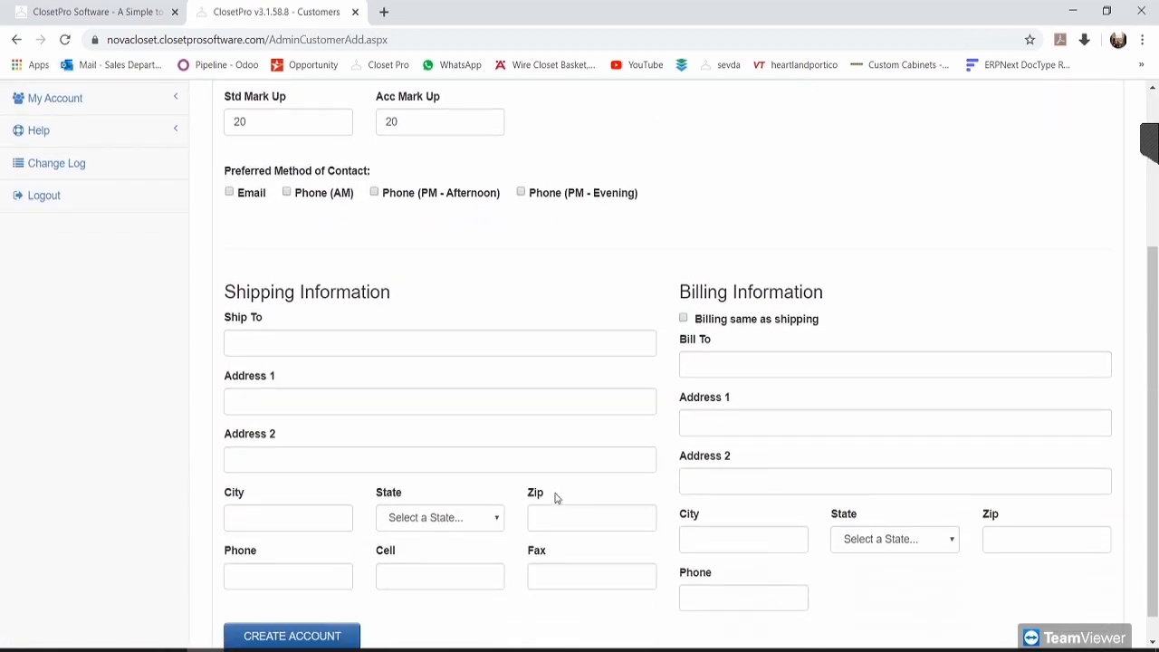
pyautogui.scroll(3, 561, 498)
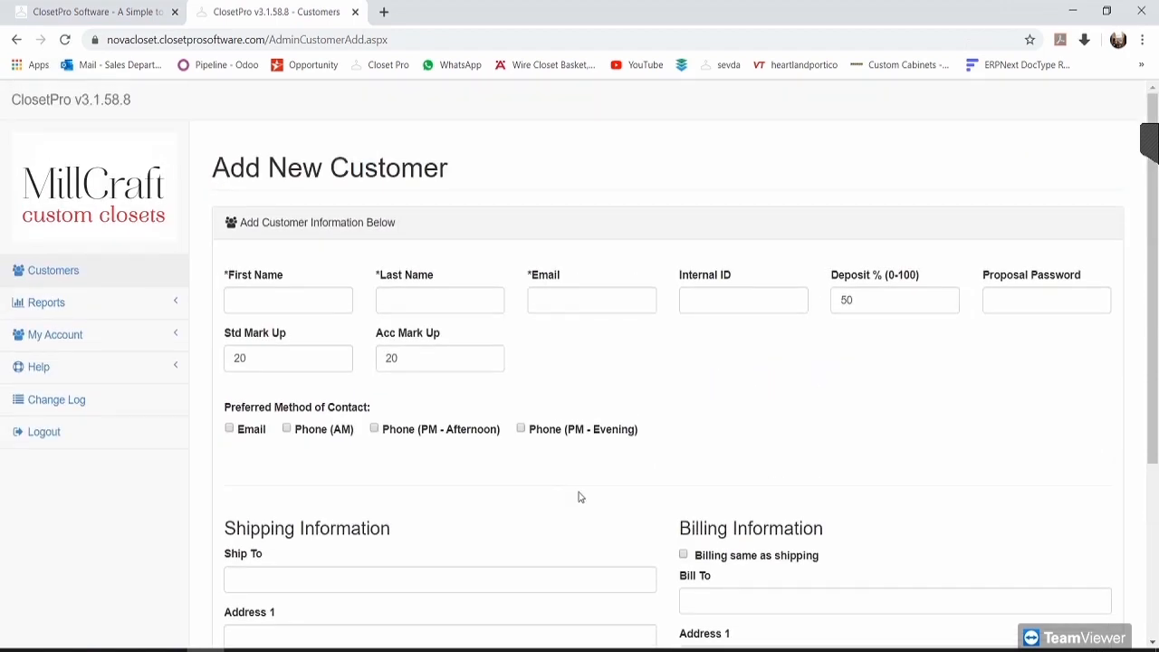
pyautogui.scroll(-1, 580, 497)
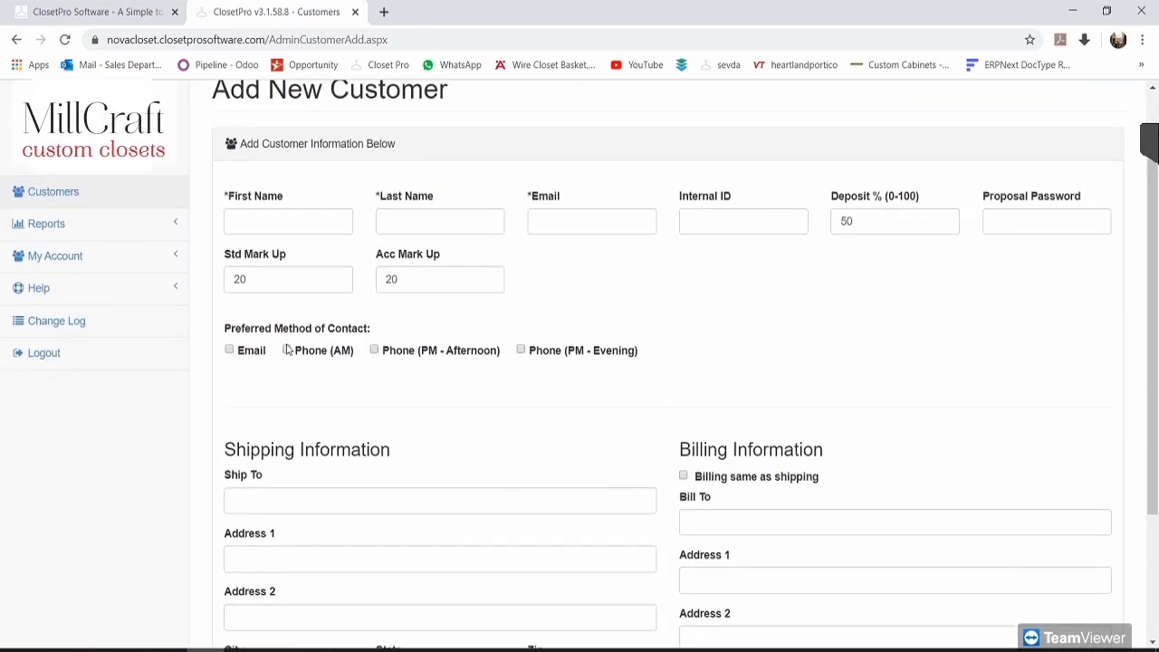
pyautogui.scroll(-2, 519, 374)
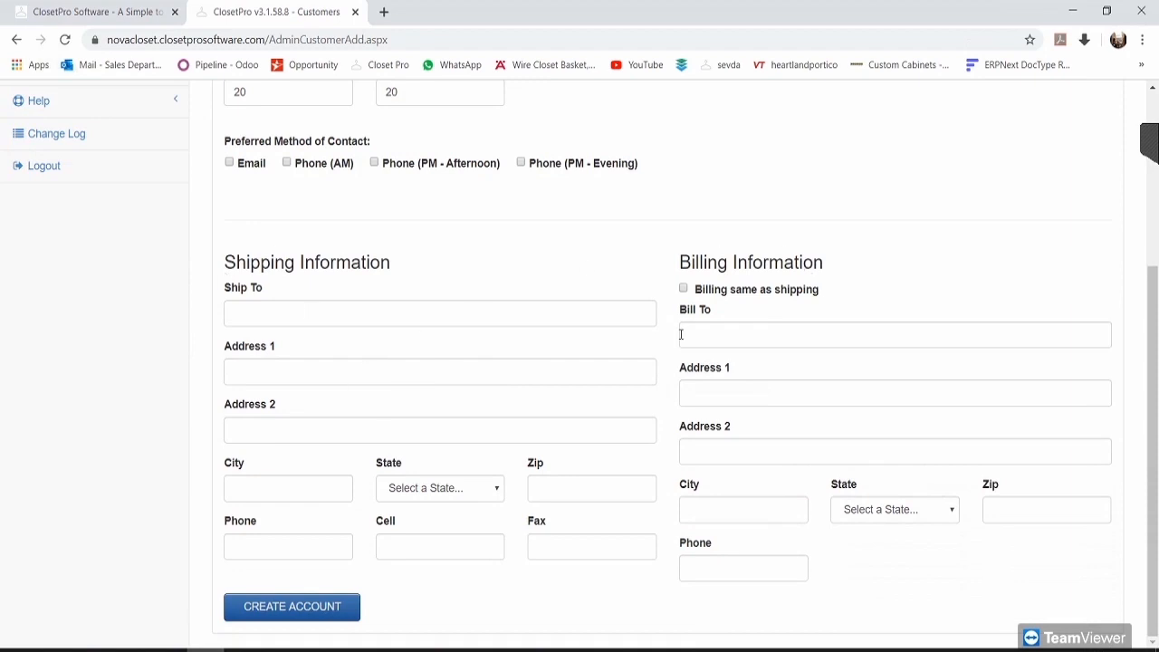
pyautogui.scroll(3, 341, 570)
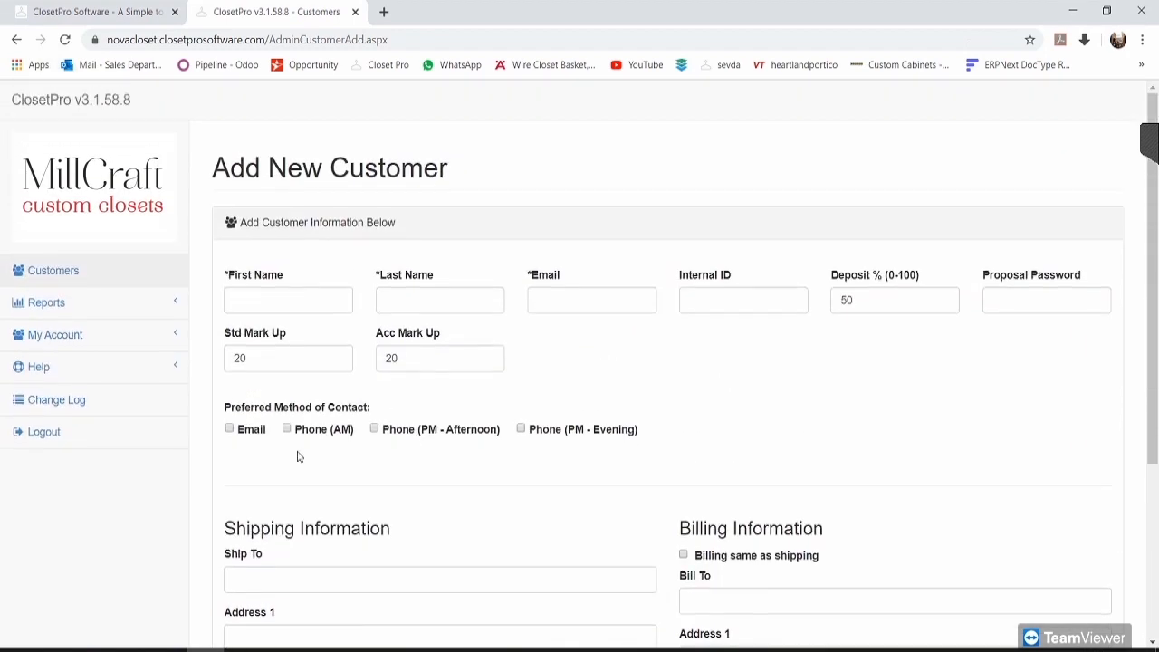
pyautogui.click(100, 272)
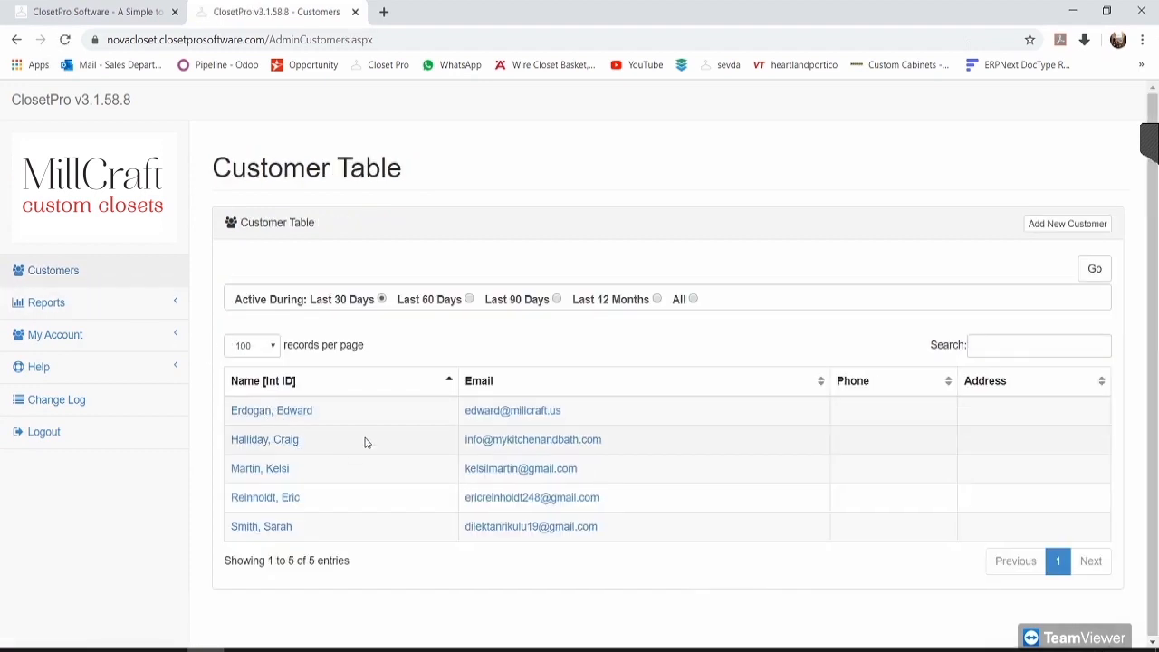
pyautogui.click(272, 468)
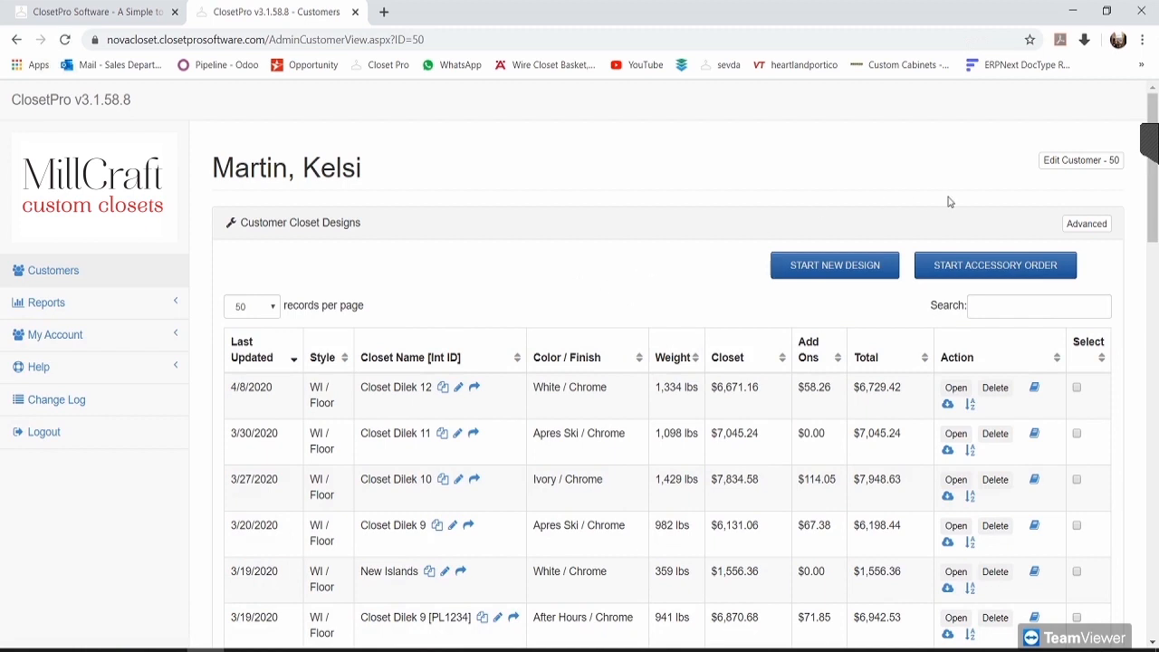
# Step: Open the customer's edit form and reveal the Advanced Std and Acc Mark Up fields
pyautogui.click(1078, 162)
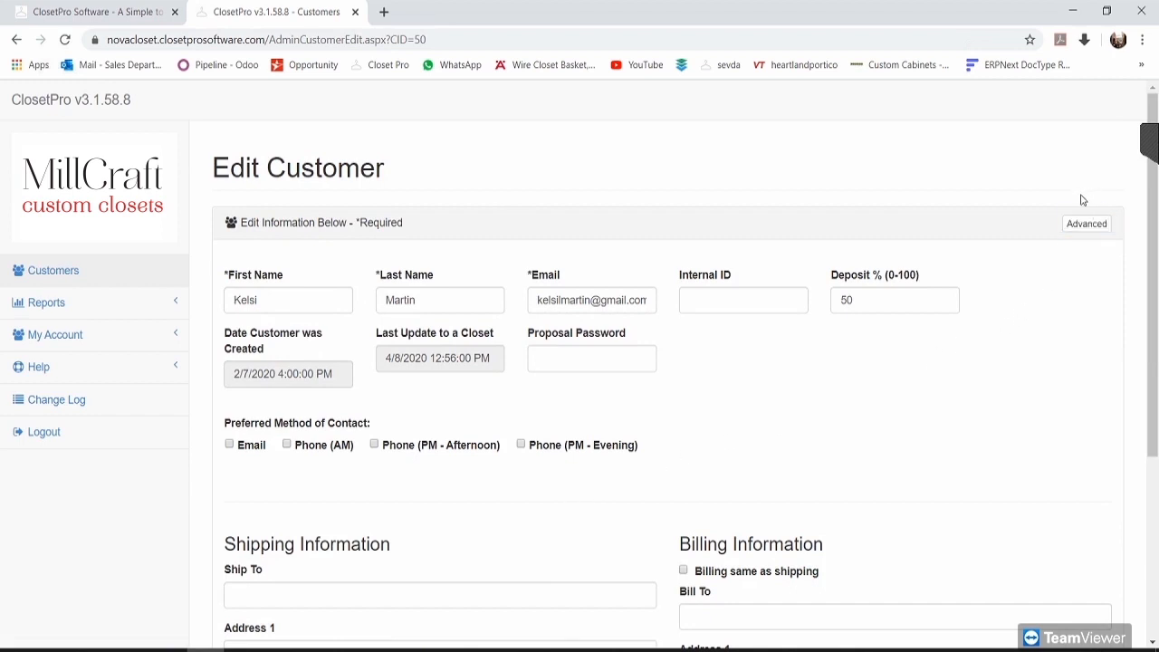
pyautogui.click(1090, 229)
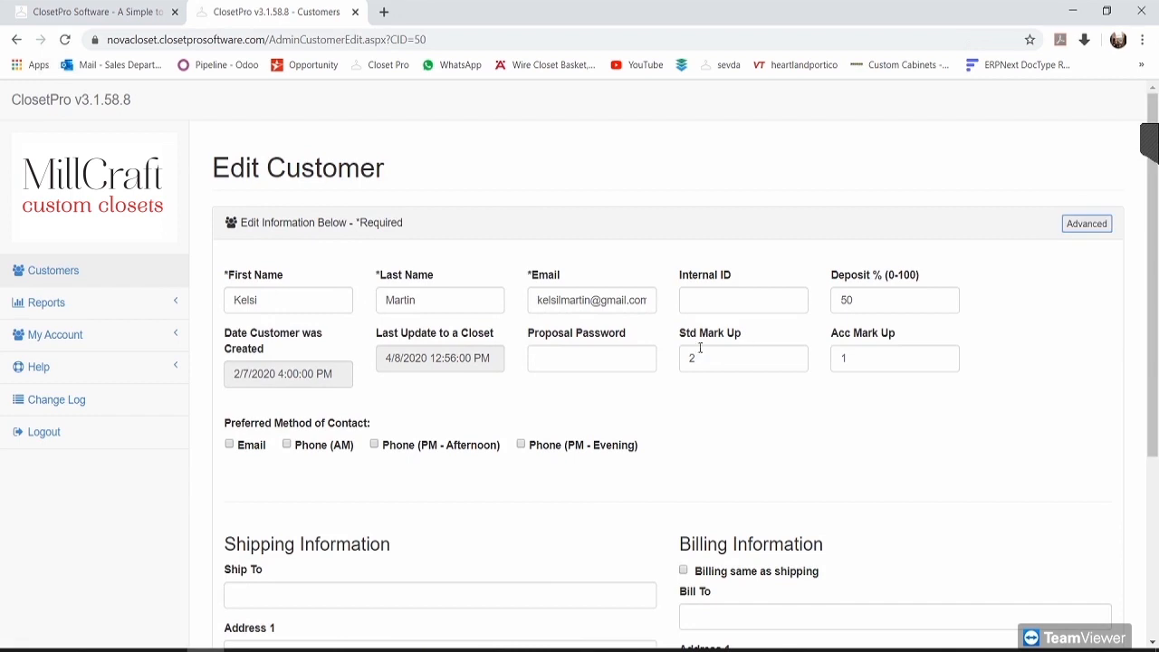
pyautogui.moveTo(680, 337); pyautogui.dragTo(749, 345)
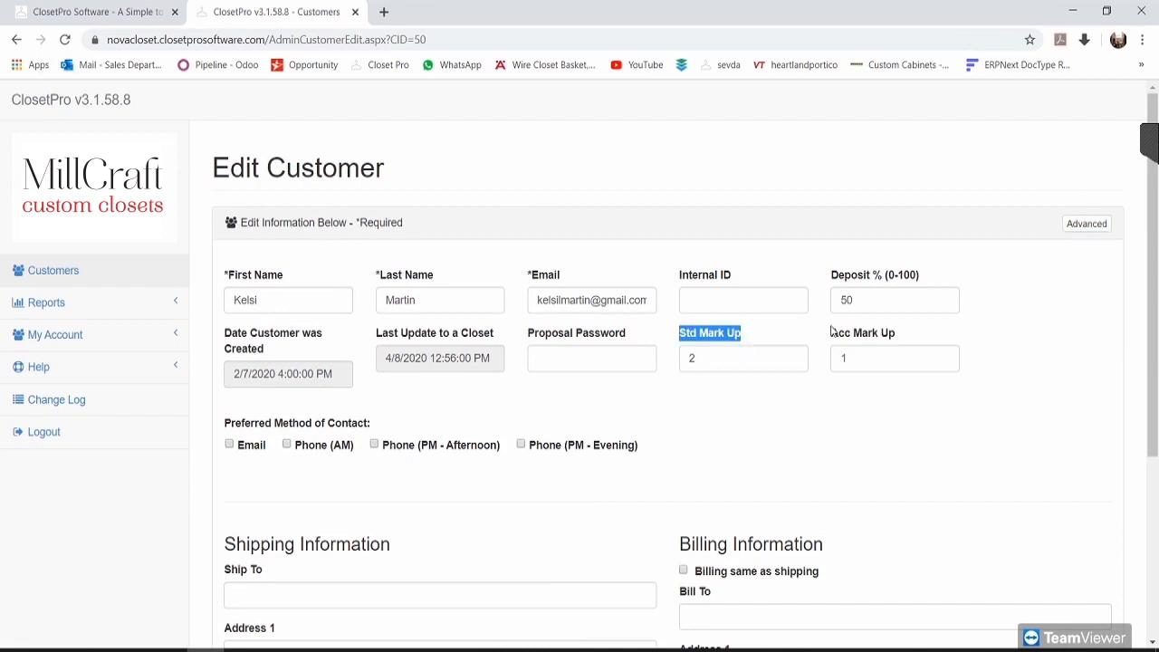
pyautogui.moveTo(832, 334); pyautogui.dragTo(906, 335)
pyautogui.click(795, 431)
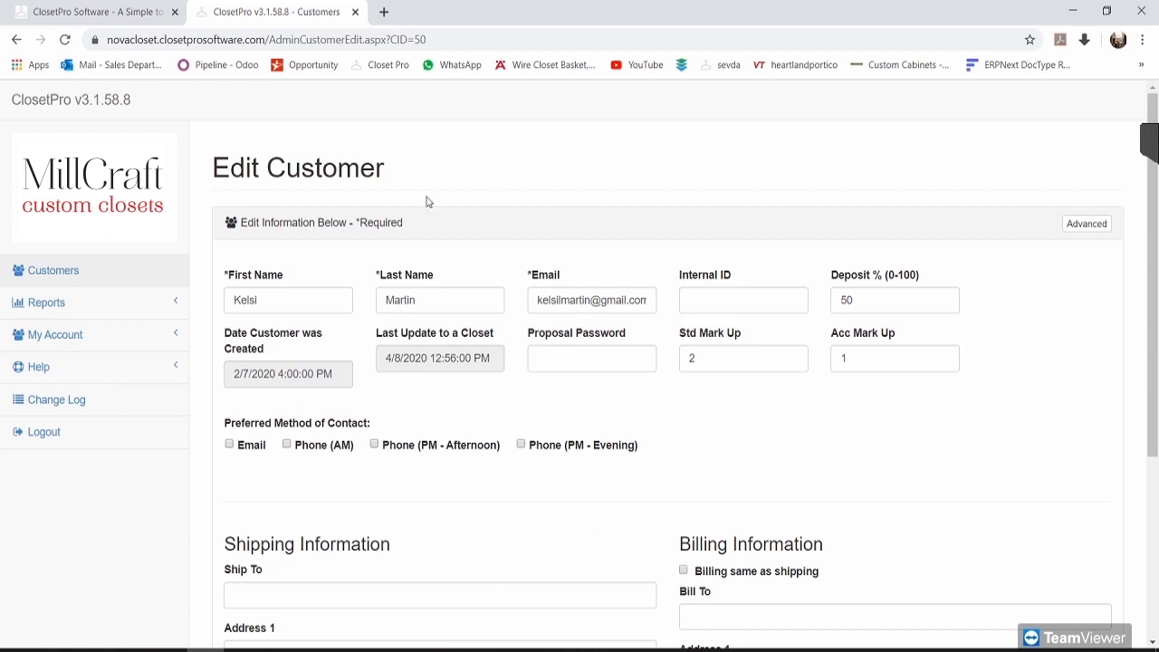
pyautogui.click(1087, 223)
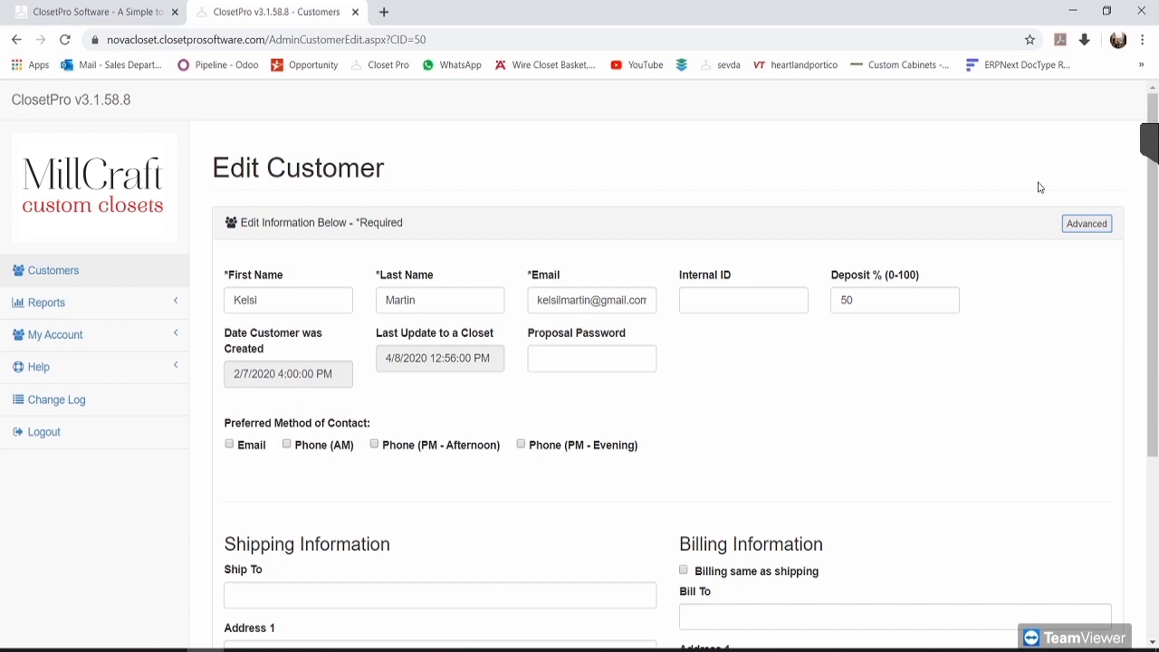
pyautogui.click(1086, 223)
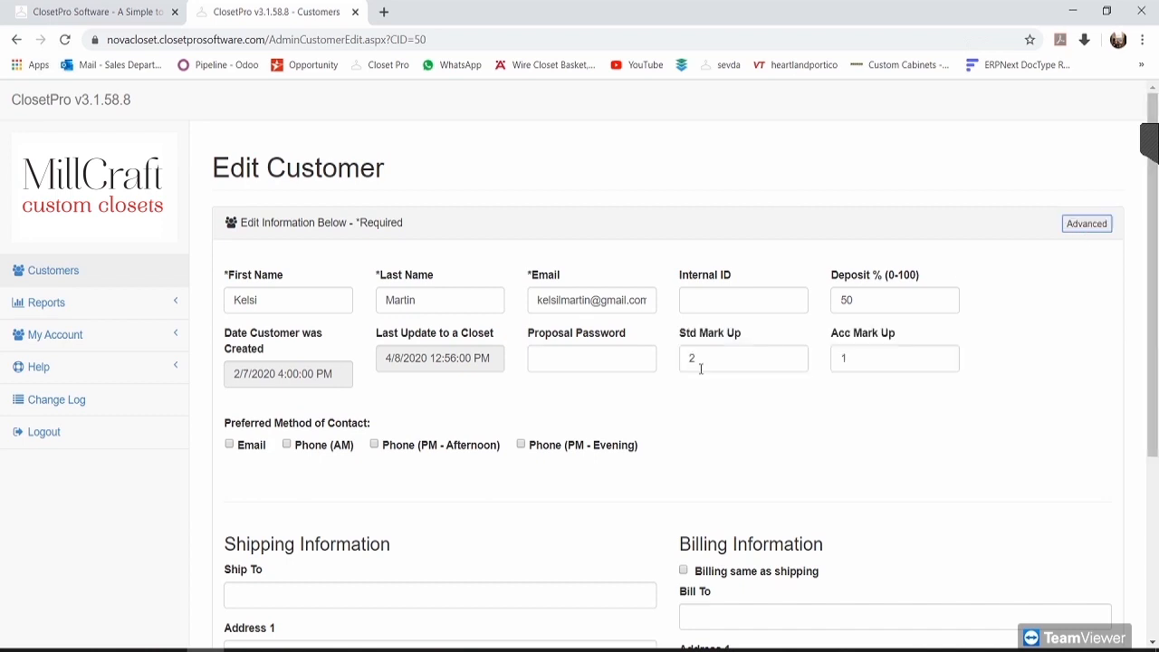
# Step: Check that Std Mark Up is 2 and save the customer record
pyautogui.moveTo(714, 354); pyautogui.dragTo(675, 358)
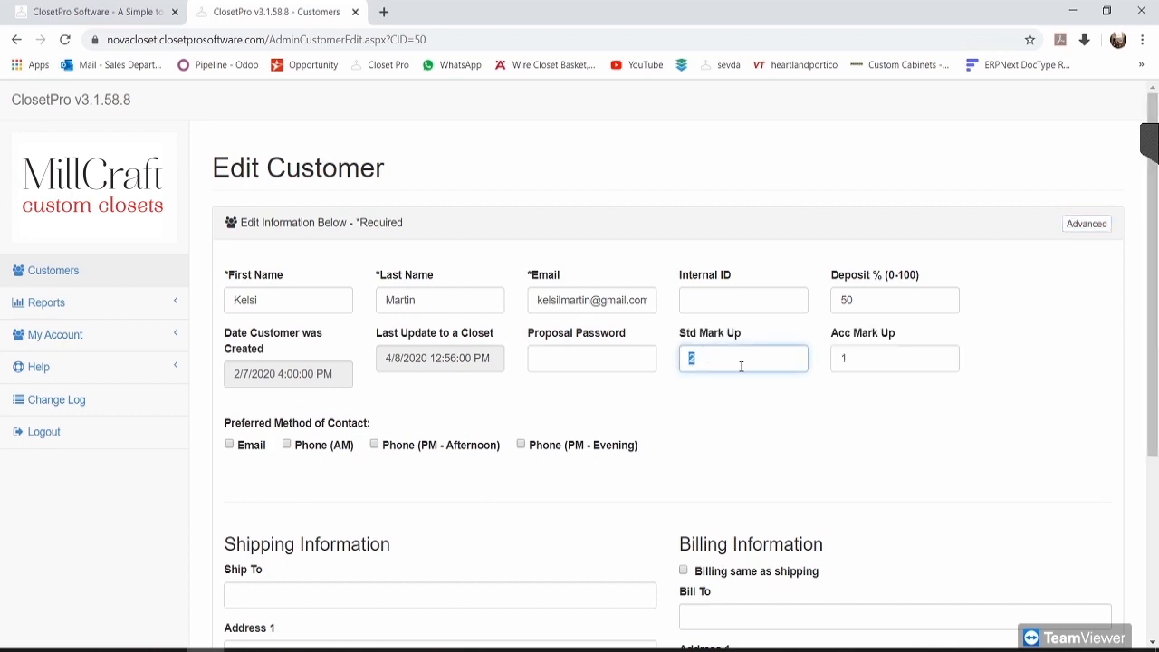
pyautogui.click(706, 368)
pyautogui.click(733, 396)
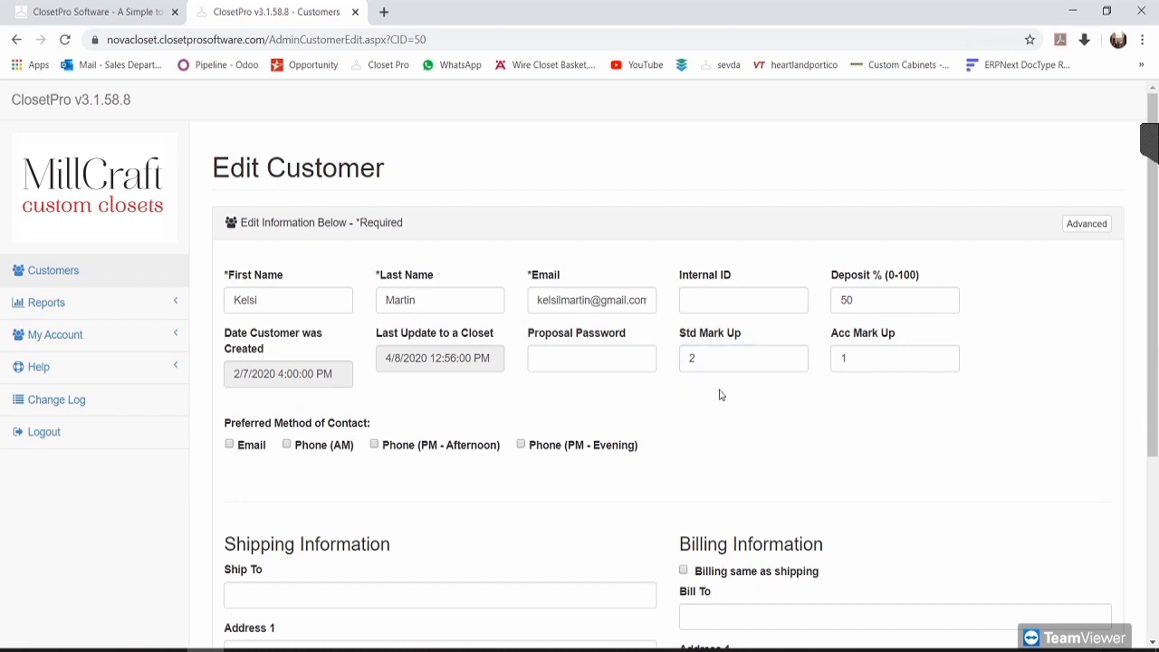
pyautogui.scroll(-3, 444, 354)
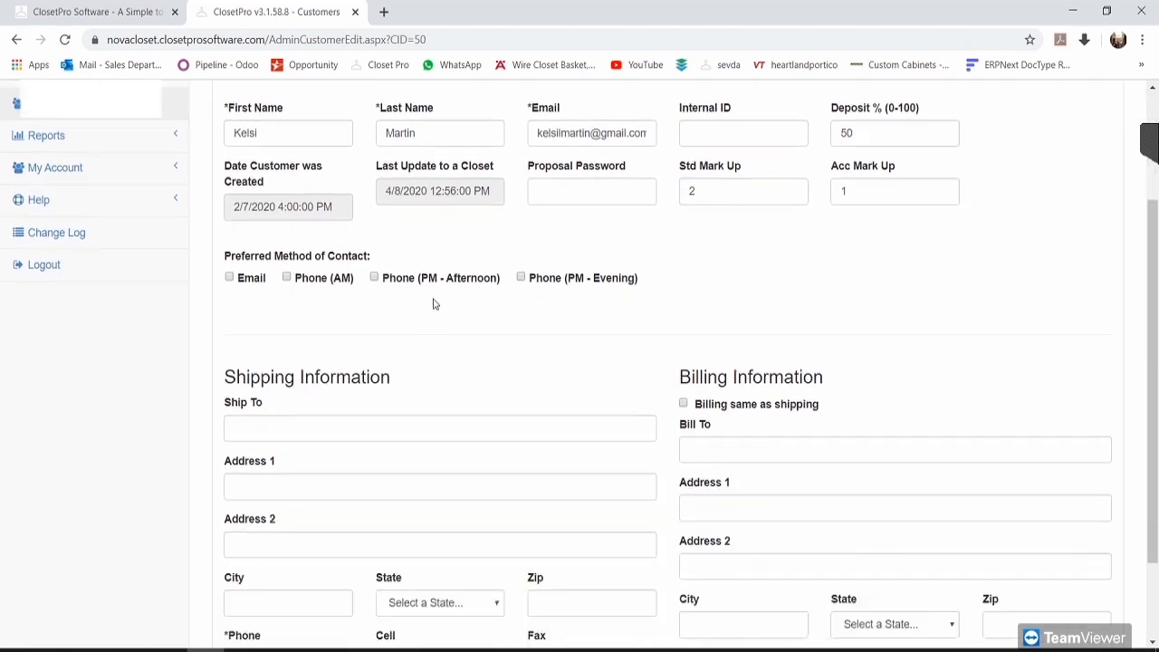
pyautogui.click(335, 605)
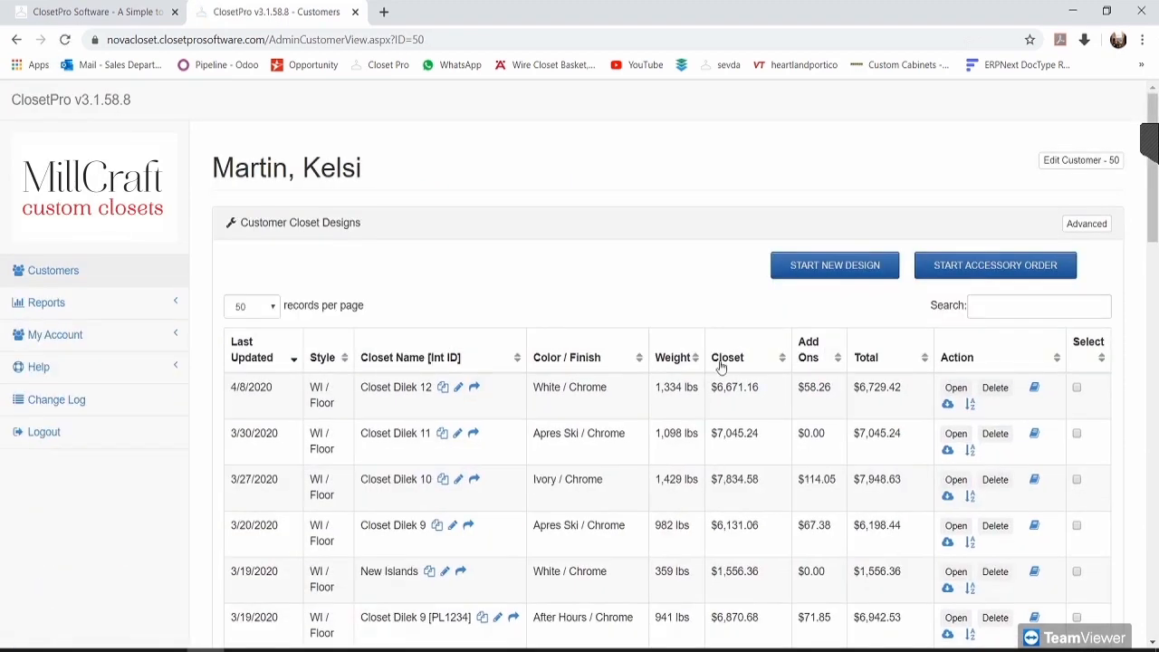
pyautogui.scroll(-2, 458, 381)
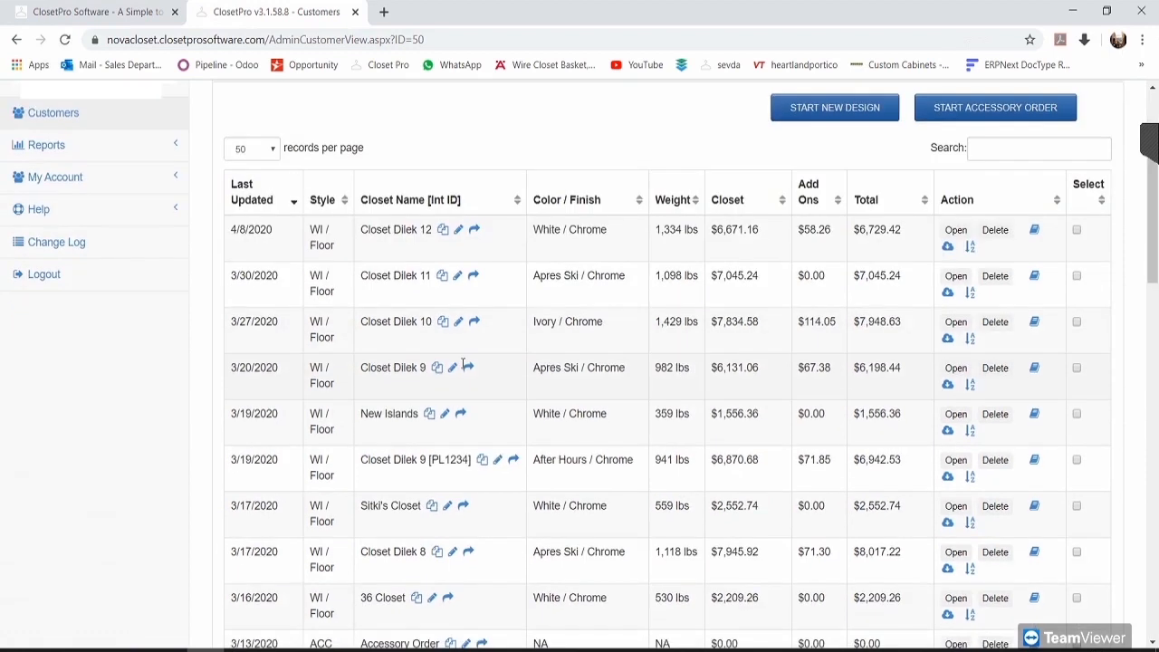
pyautogui.scroll(-15, 719, 396)
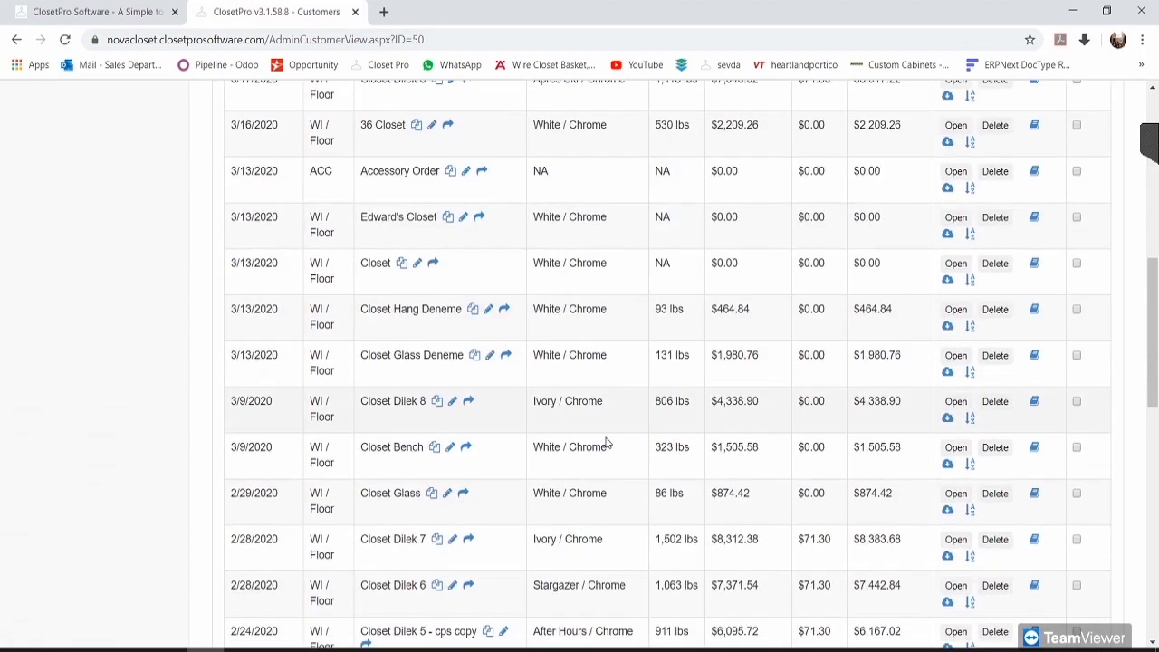
pyautogui.scroll(2, 430, 352)
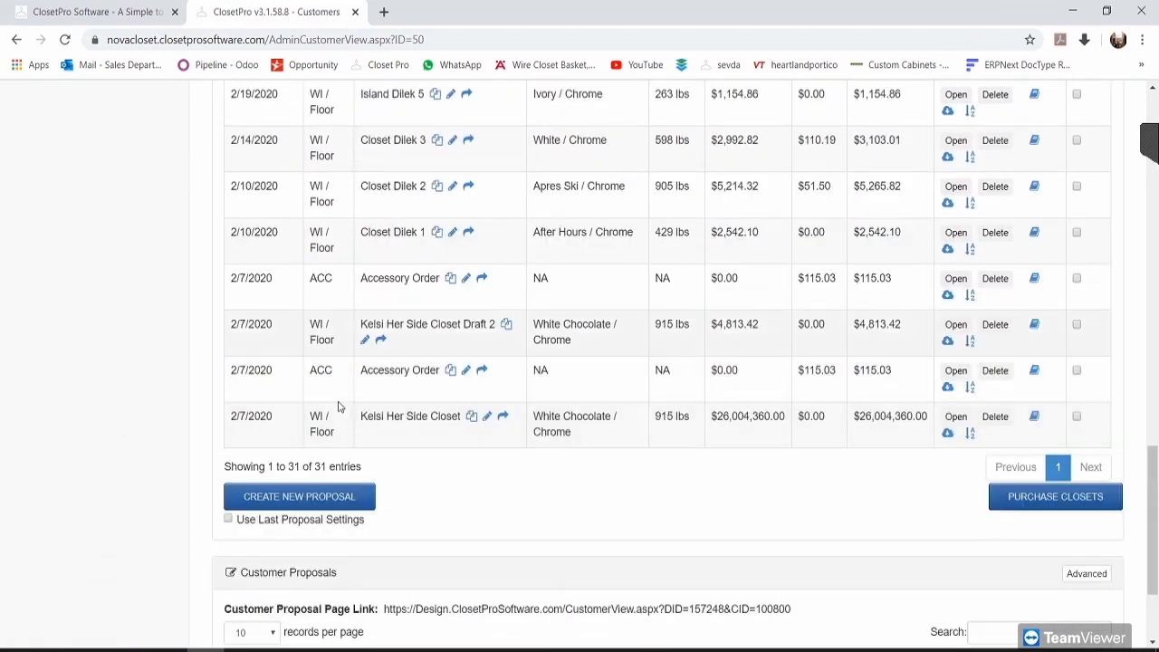
pyautogui.scroll(15, 761, 444)
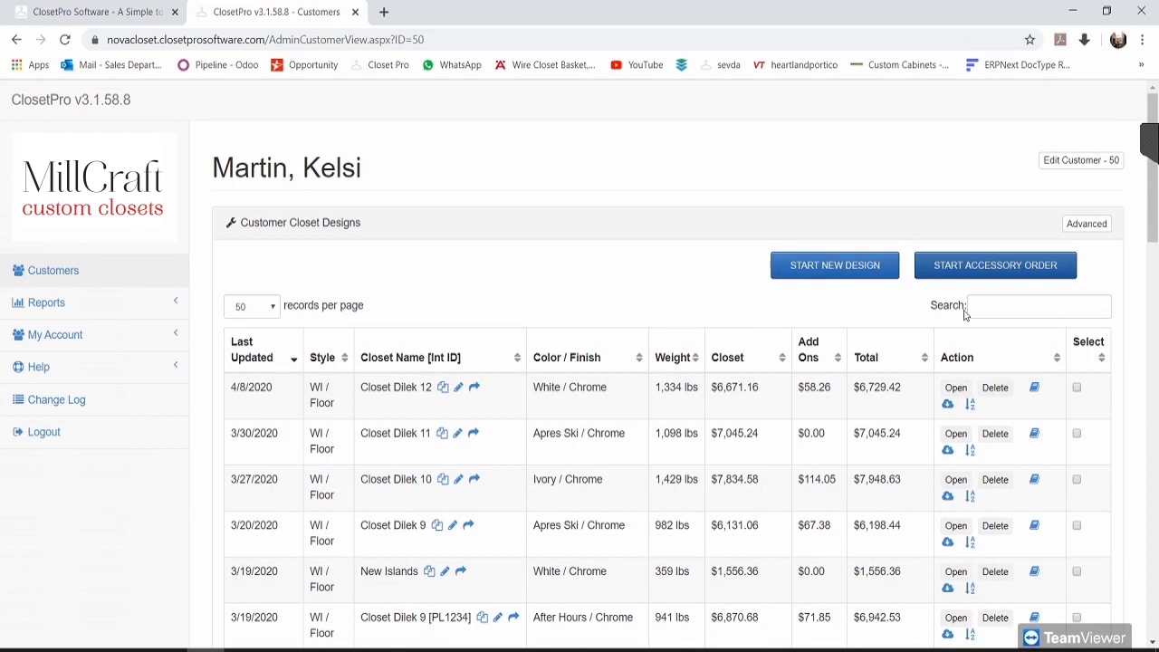
pyautogui.click(1096, 228)
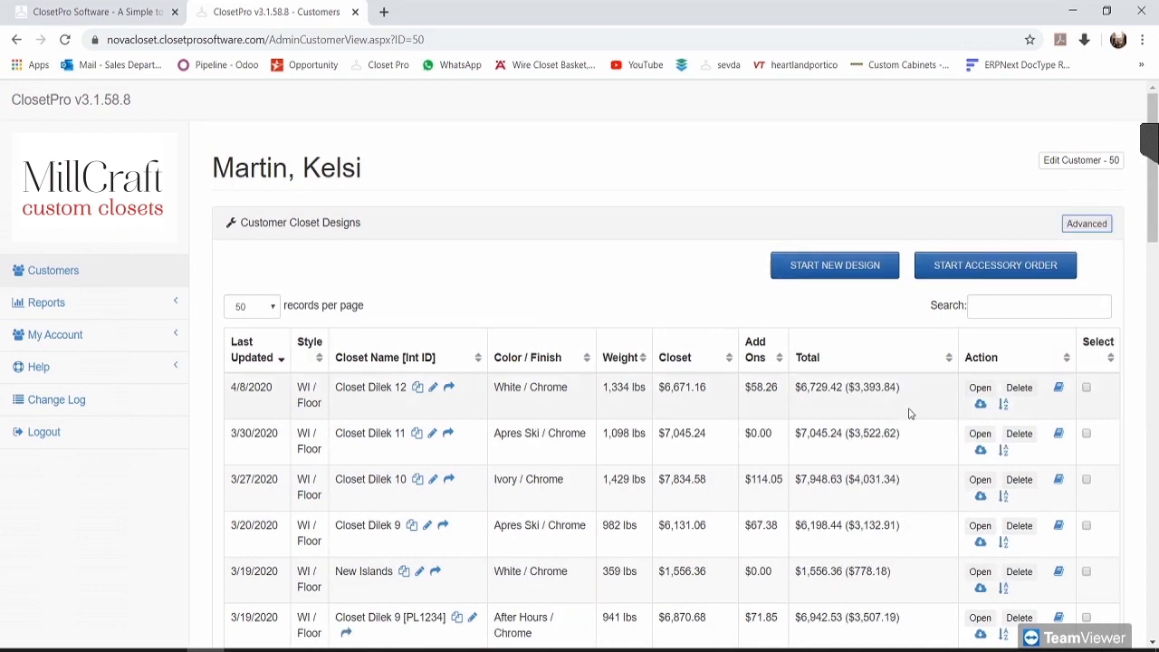
pyautogui.moveTo(903, 395); pyautogui.dragTo(854, 390)
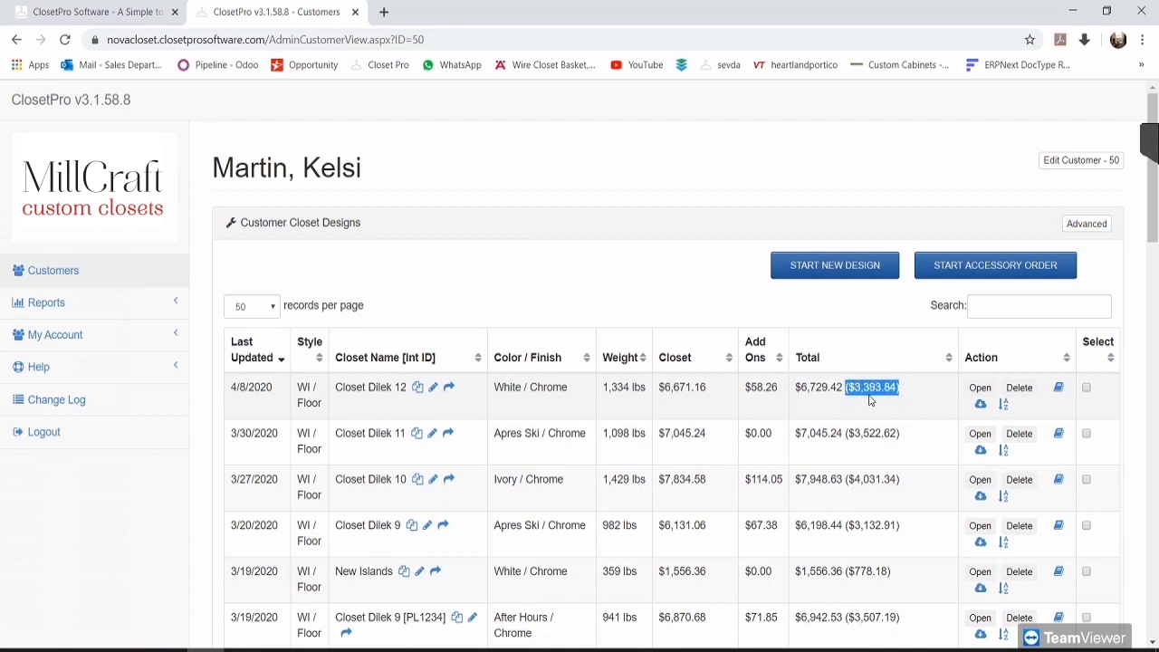
pyautogui.moveTo(796, 388); pyautogui.dragTo(845, 391)
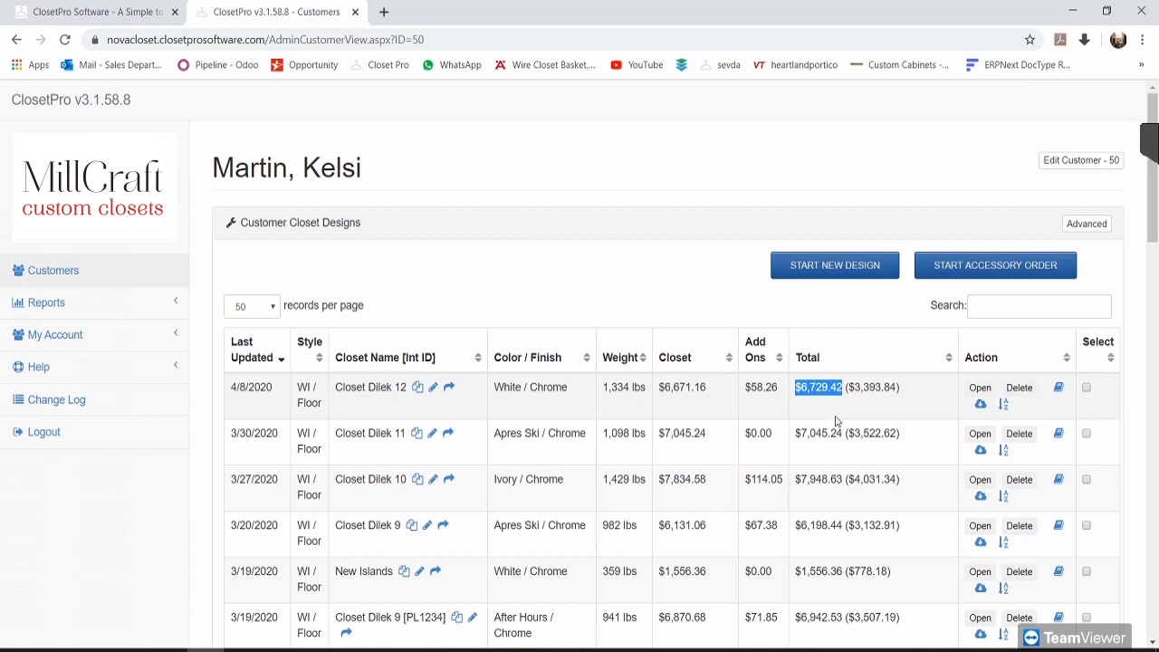
pyautogui.click(822, 410)
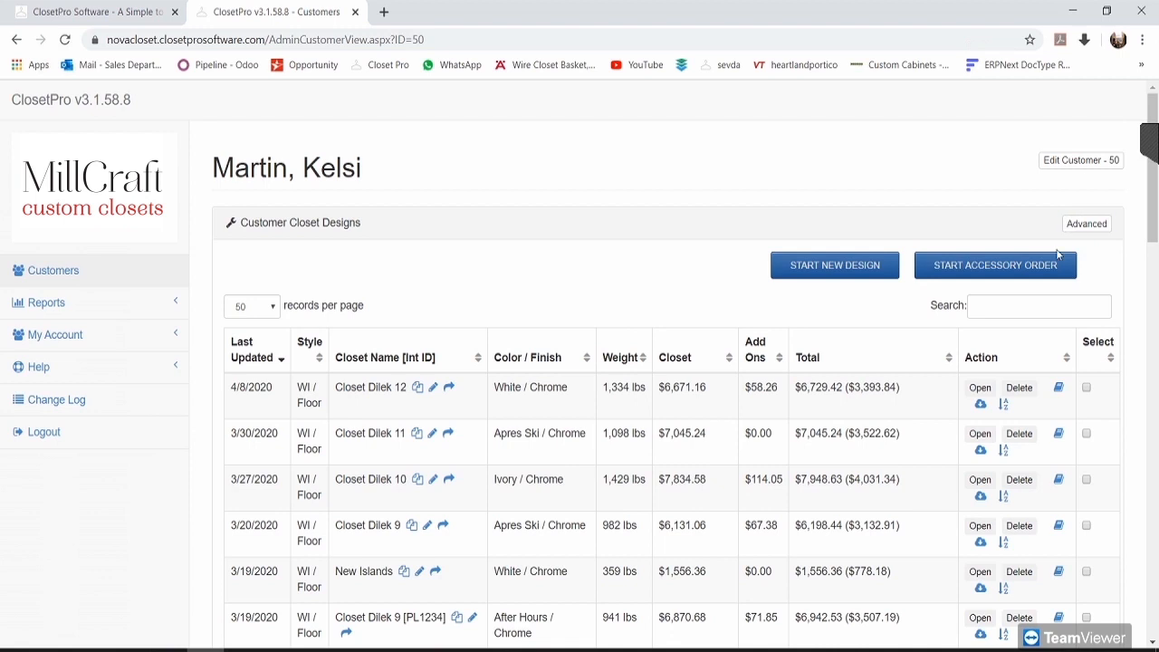
pyautogui.moveTo(901, 387); pyautogui.dragTo(847, 384)
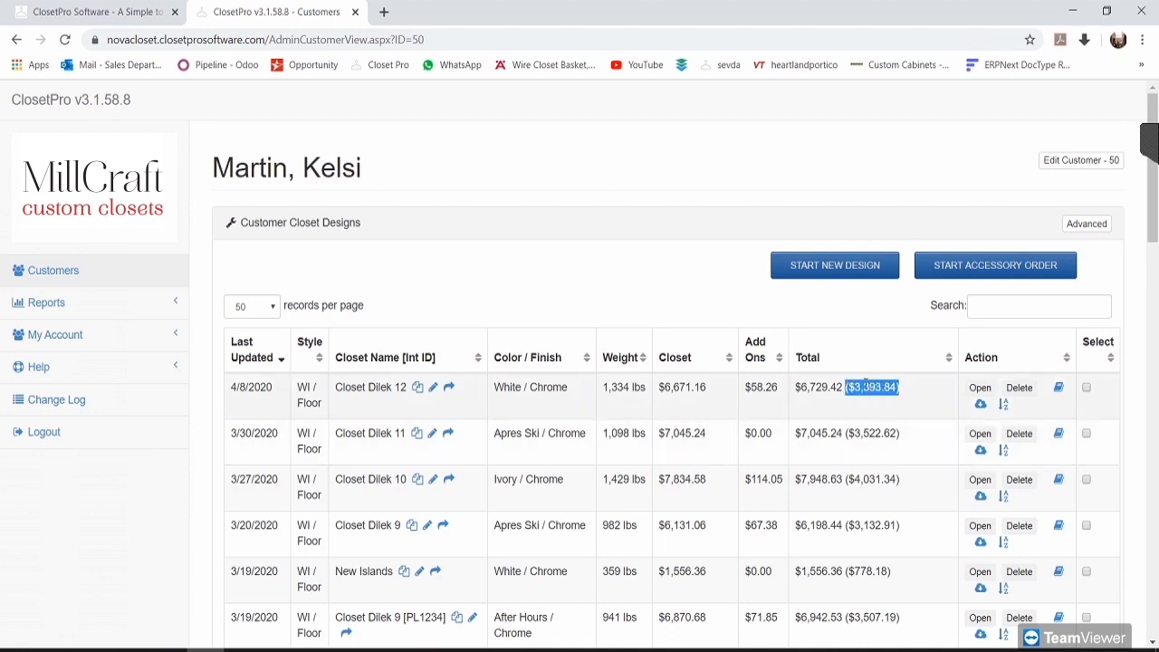
pyautogui.moveTo(837, 388); pyautogui.dragTo(796, 385)
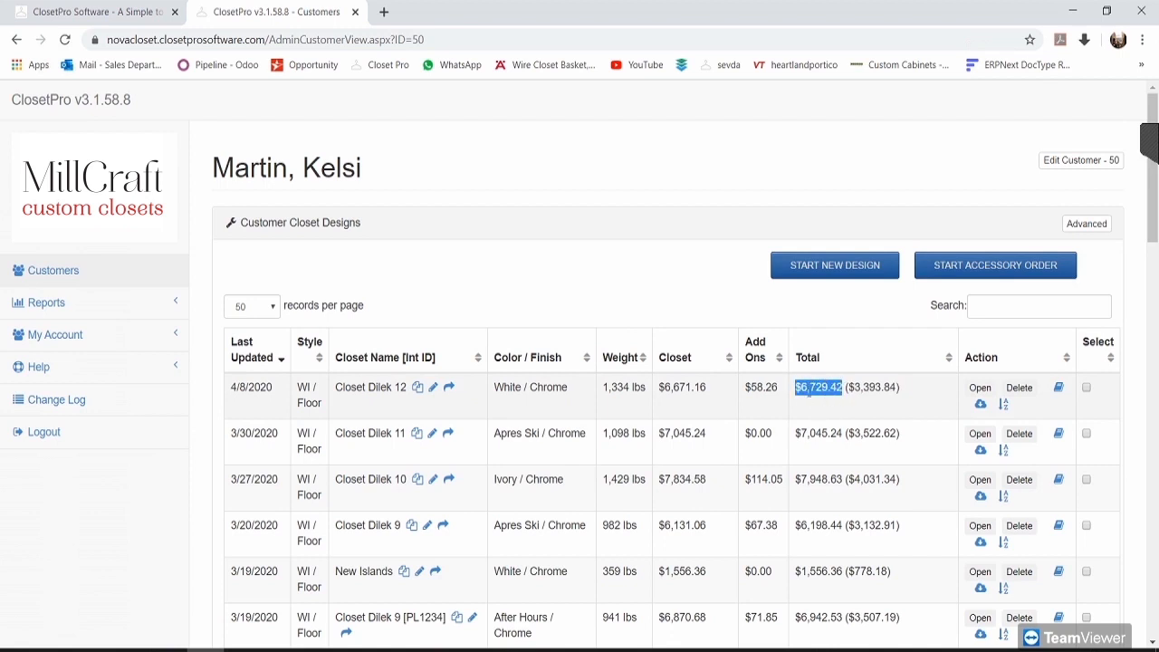
pyautogui.click(833, 319)
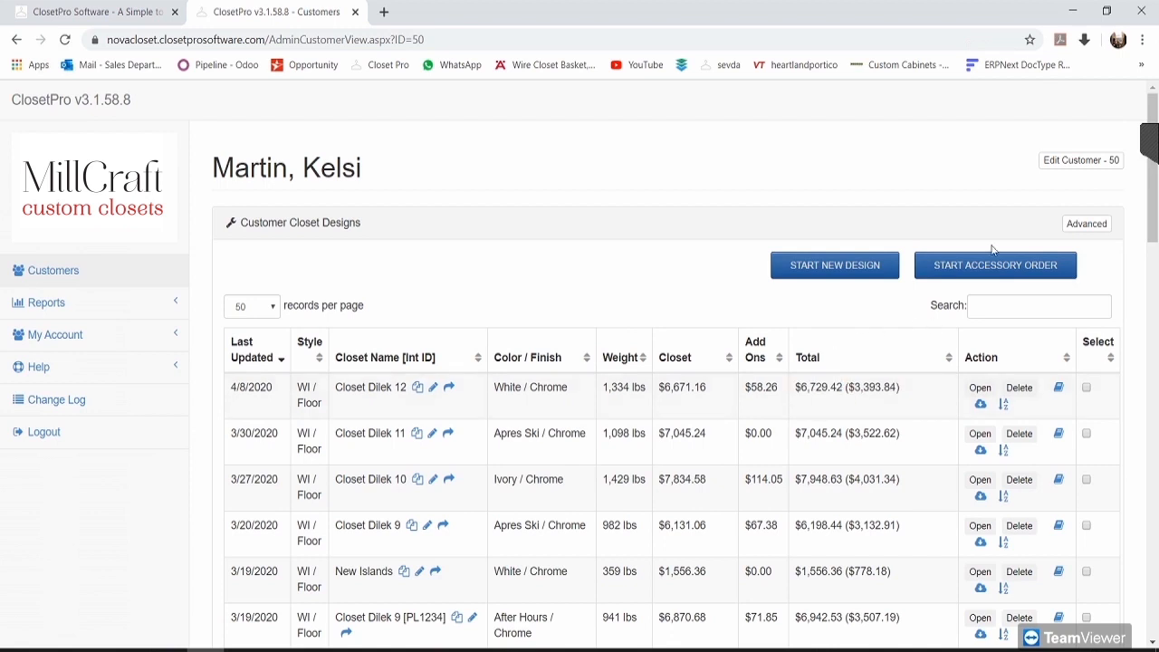
pyautogui.click(1086, 226)
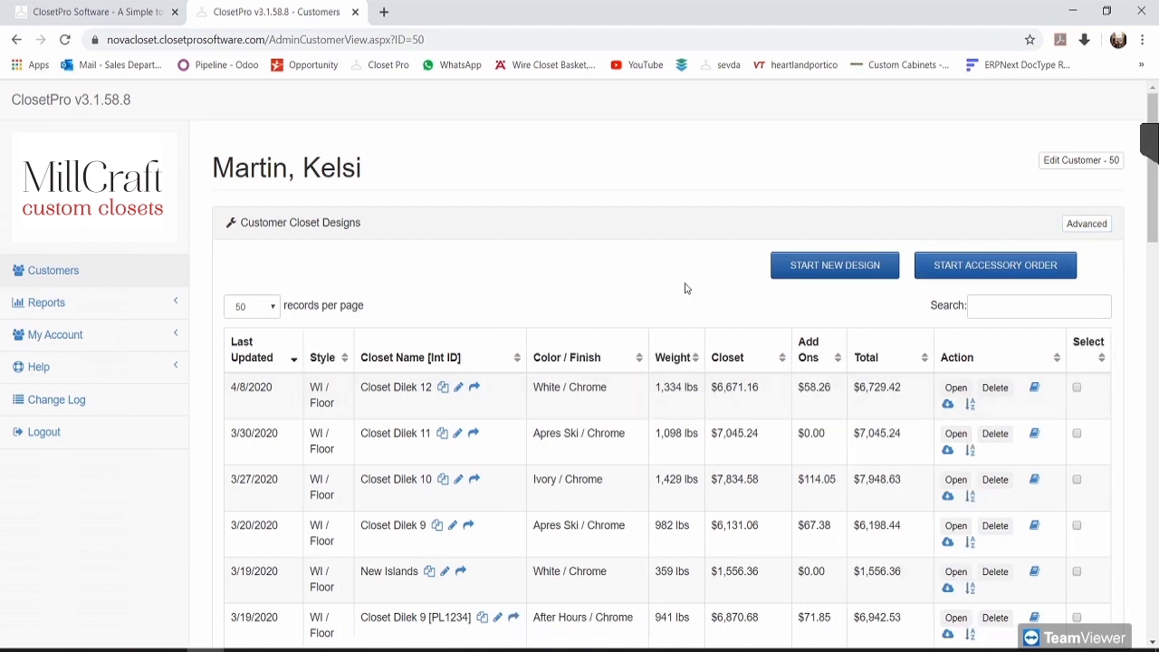
pyautogui.click(859, 270)
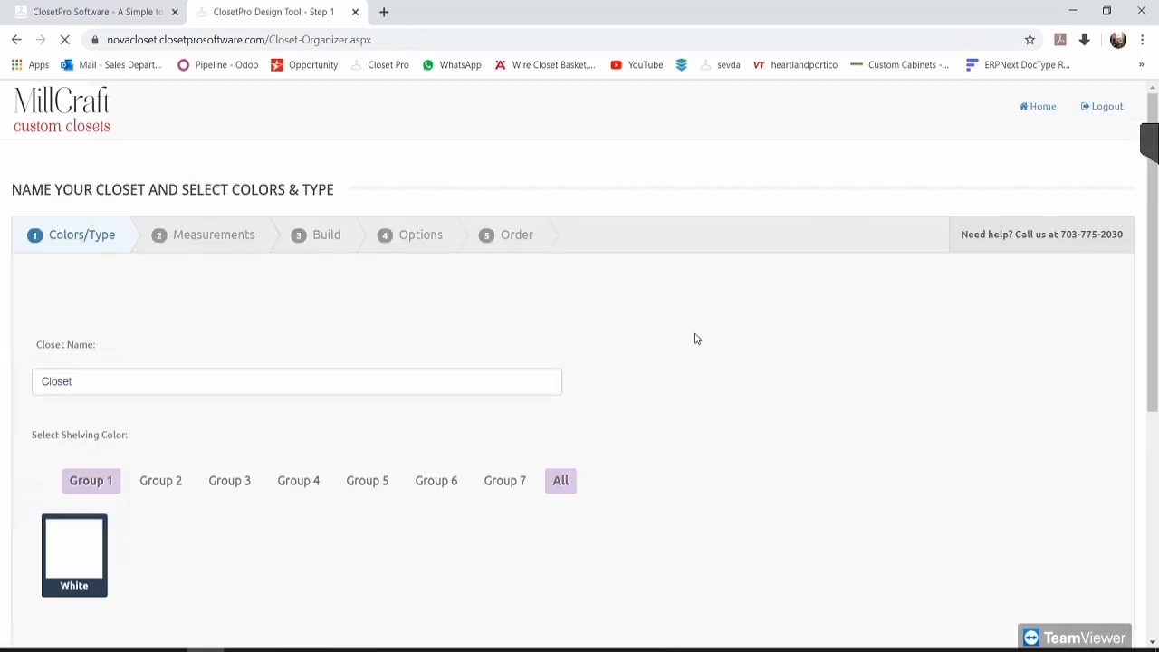
# Step: Name the new closet design 'Closet Dilek 13'
pyautogui.moveTo(49, 234); pyautogui.dragTo(121, 241)
pyautogui.click(274, 320)
pyautogui.scroll(-1, 269, 317)
pyautogui.click(107, 312)
pyautogui.click(114, 305)
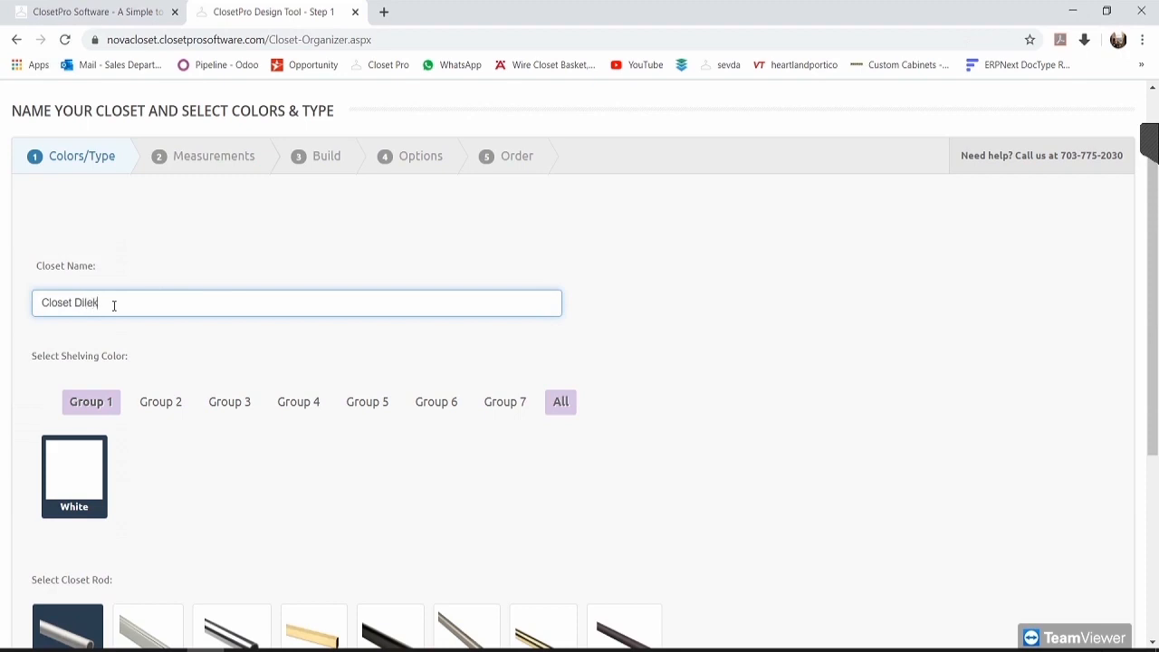
pyautogui.click(228, 344)
# Step: Browse shelving colour Groups 2–6 and choose After Hours from Group 6
pyautogui.scroll(-2, 232, 340)
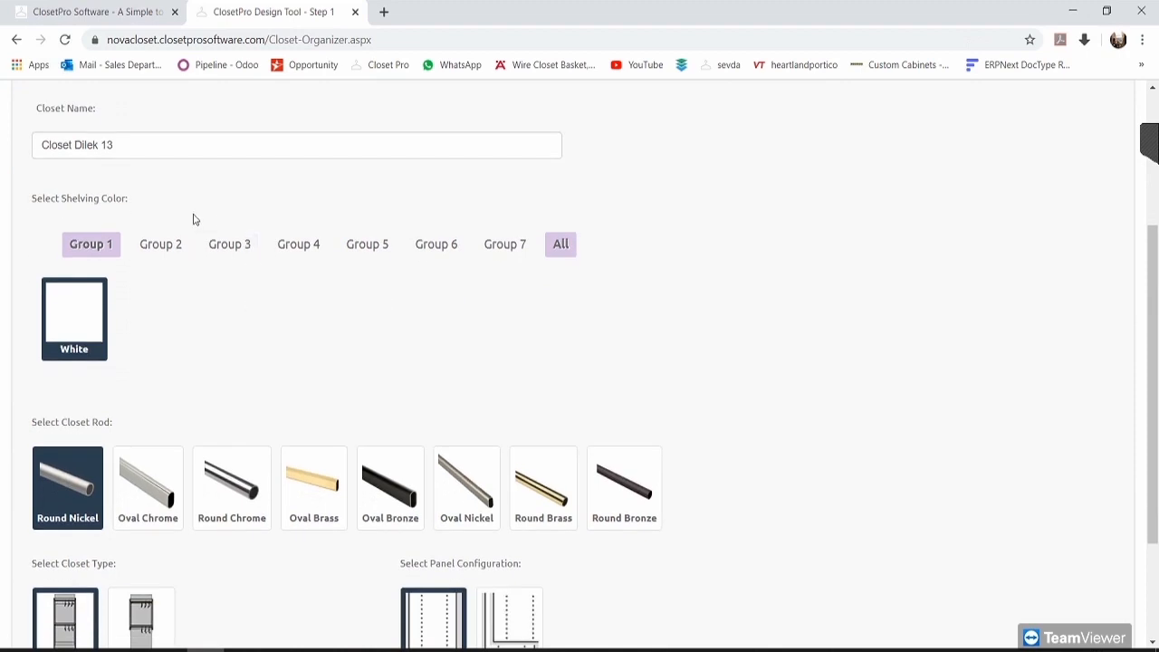
pyautogui.click(161, 244)
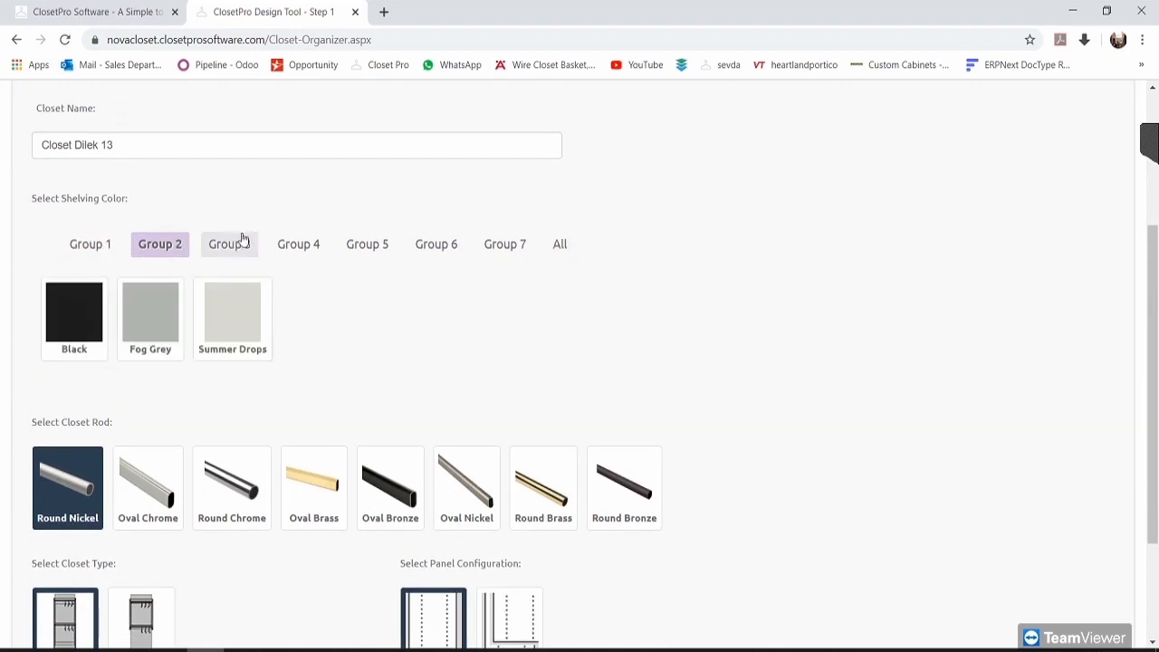
pyautogui.click(238, 243)
pyautogui.click(297, 246)
pyautogui.click(364, 244)
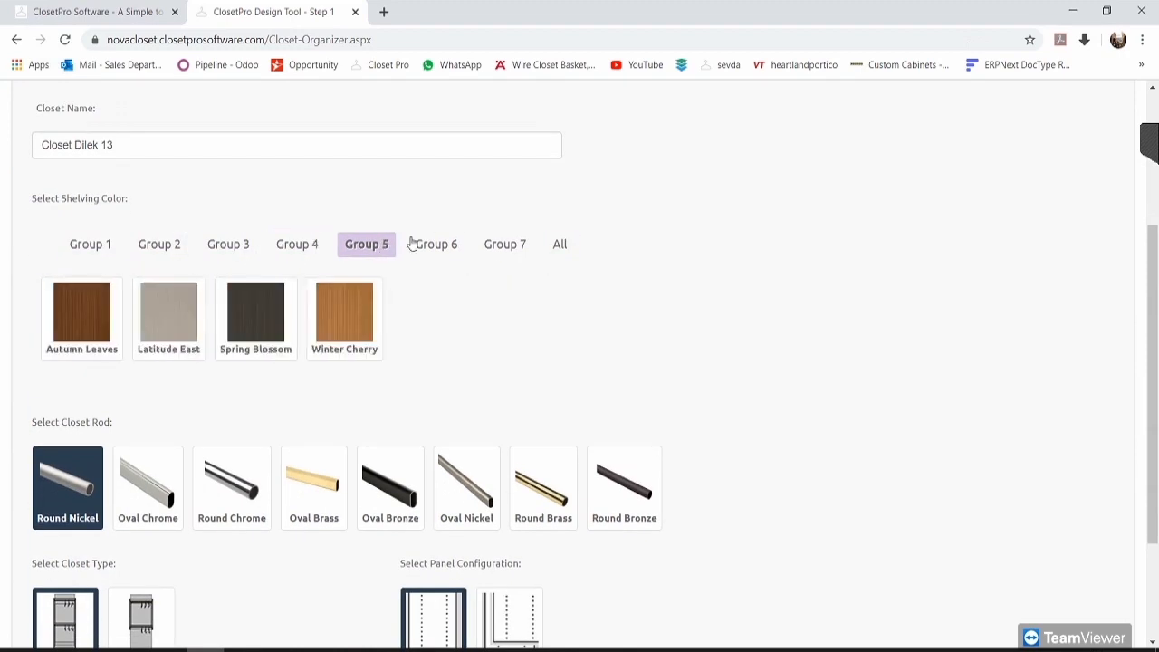
pyautogui.click(428, 242)
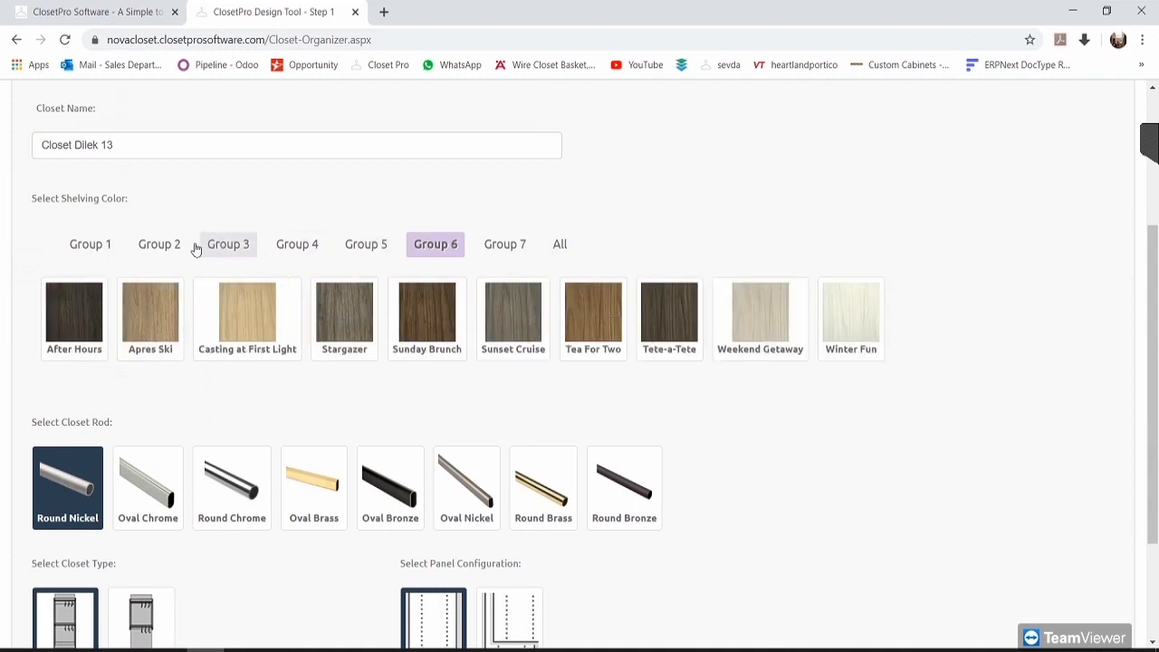
pyautogui.click(241, 243)
pyautogui.click(180, 245)
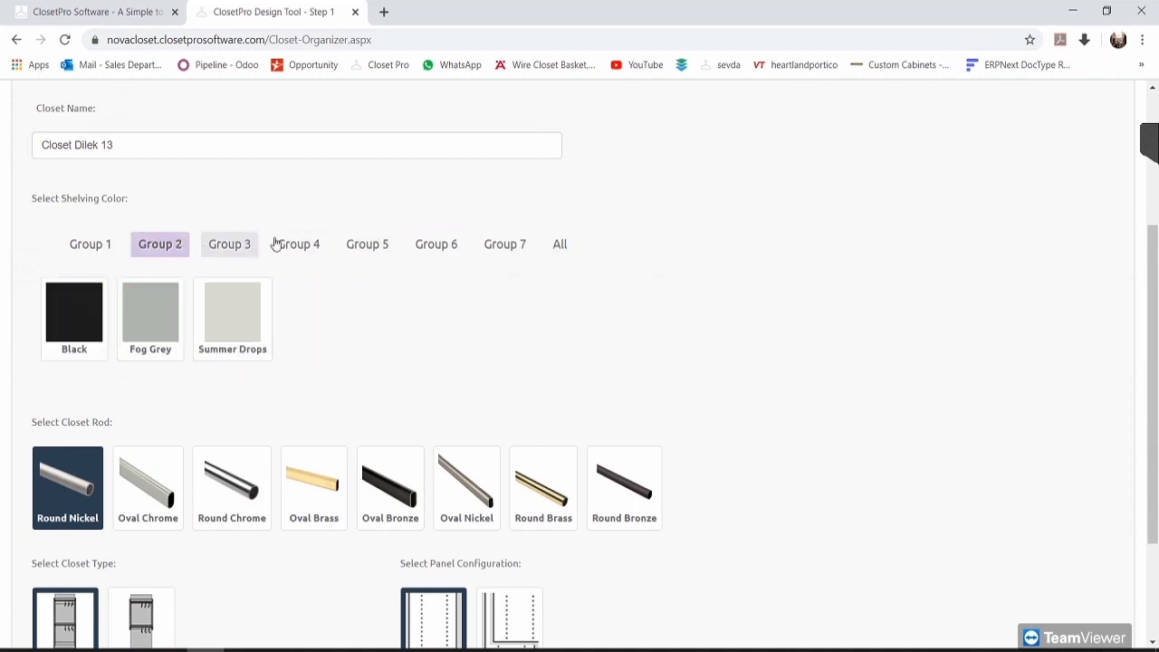
pyautogui.click(281, 244)
pyautogui.click(395, 249)
pyautogui.click(416, 255)
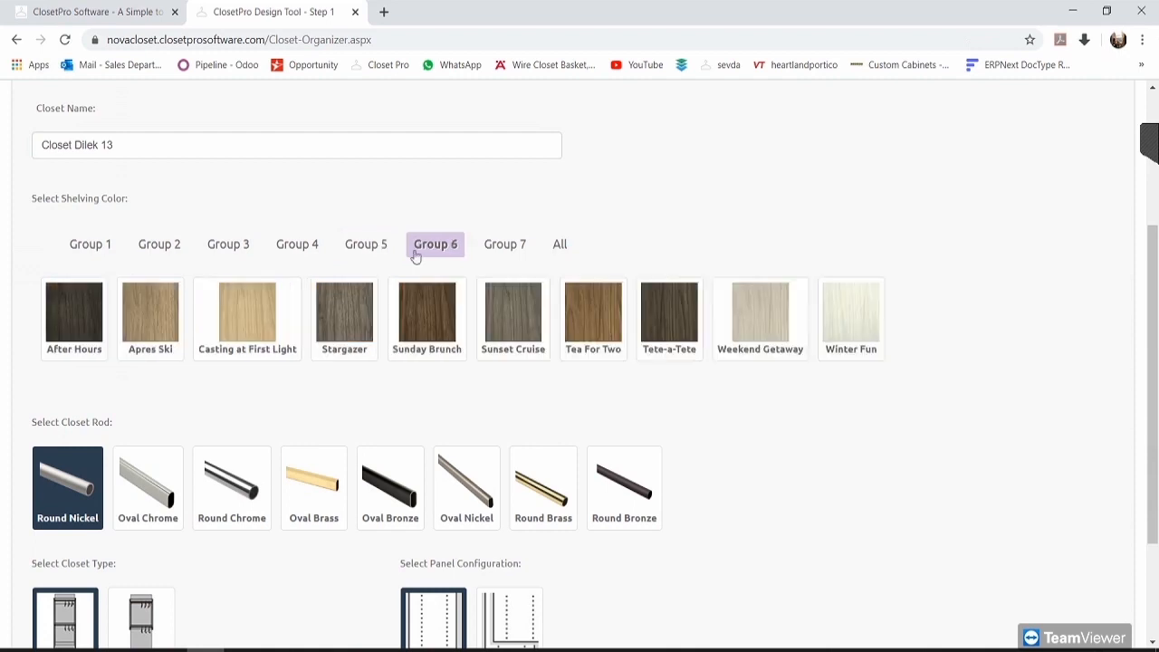
pyautogui.click(78, 310)
pyautogui.scroll(-1, 192, 335)
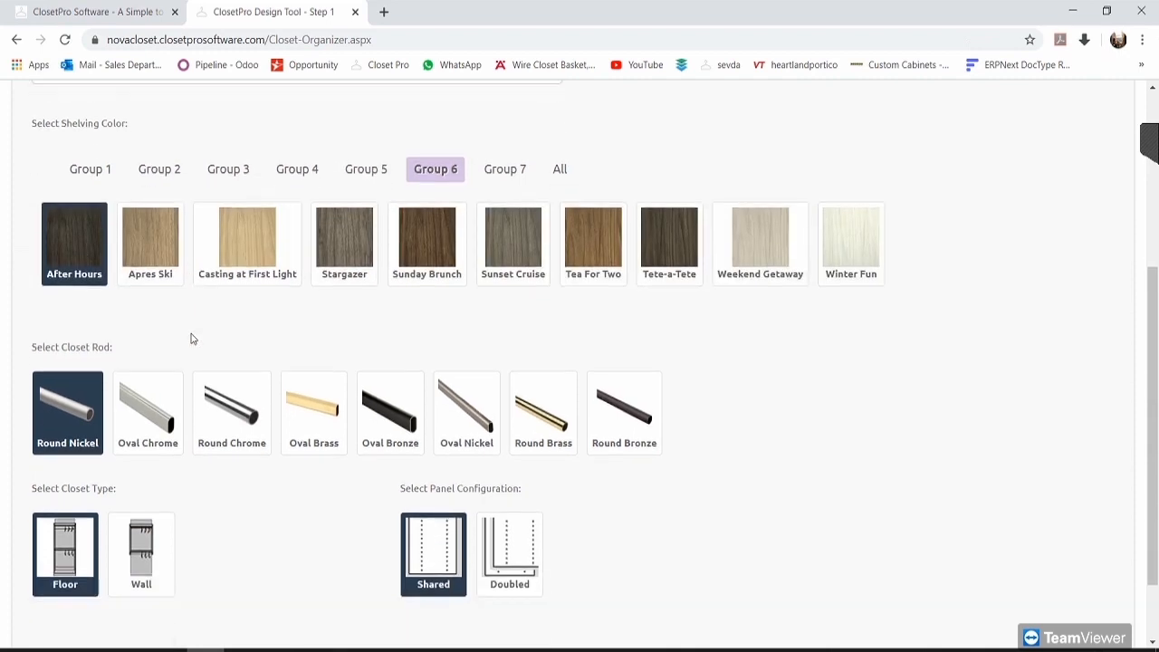
pyautogui.scroll(-1, 101, 329)
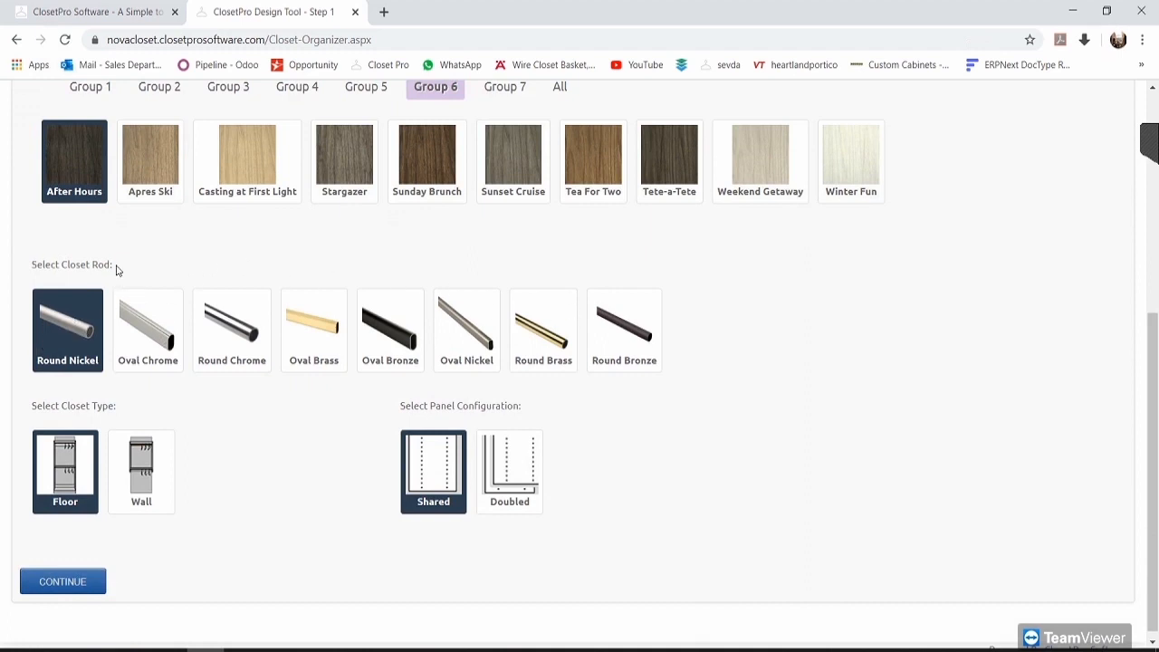
# Step: Choose the Oval Chrome rod and Wall closet type, then continue to Component Selection
pyautogui.click(146, 329)
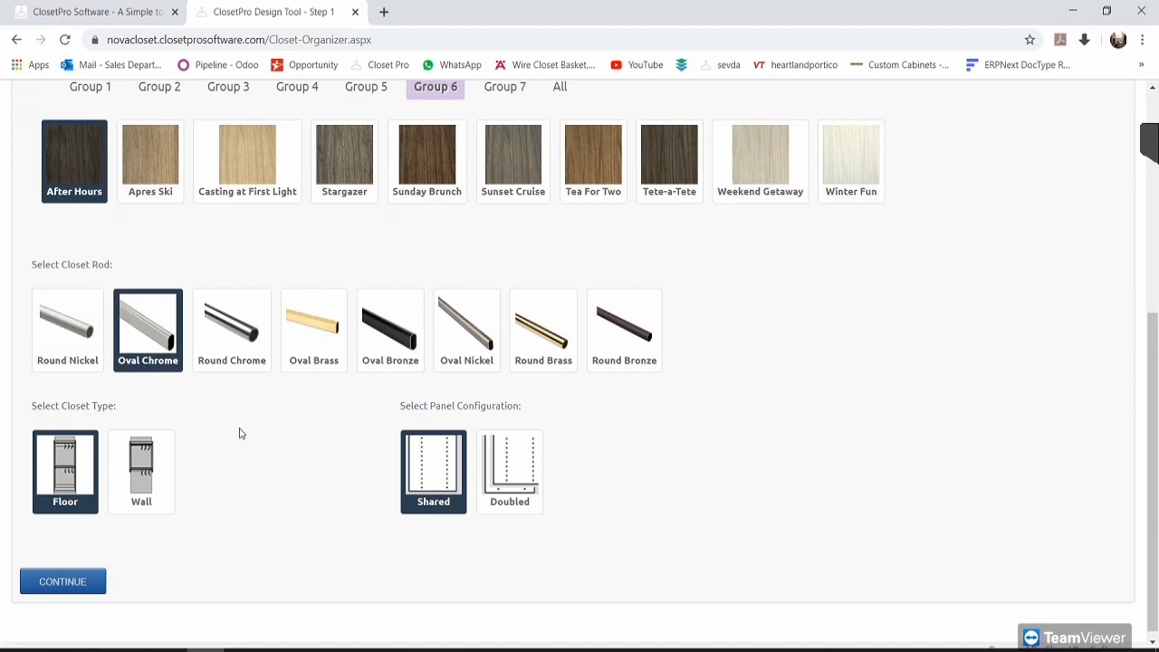
pyautogui.click(148, 462)
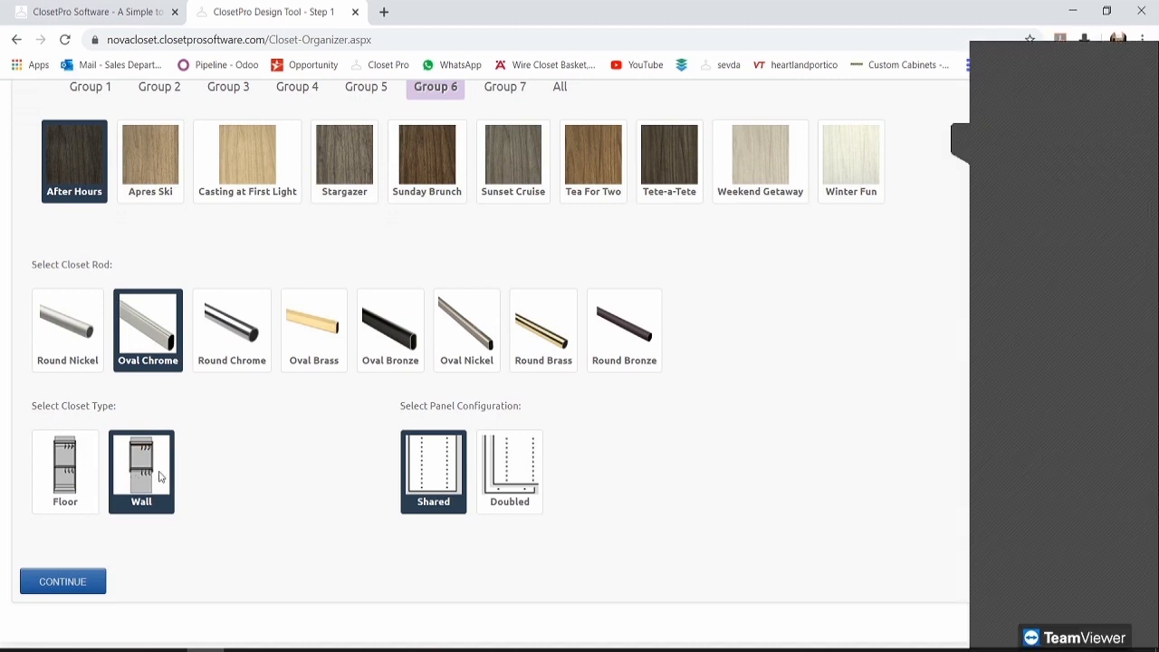
pyautogui.click(960, 139)
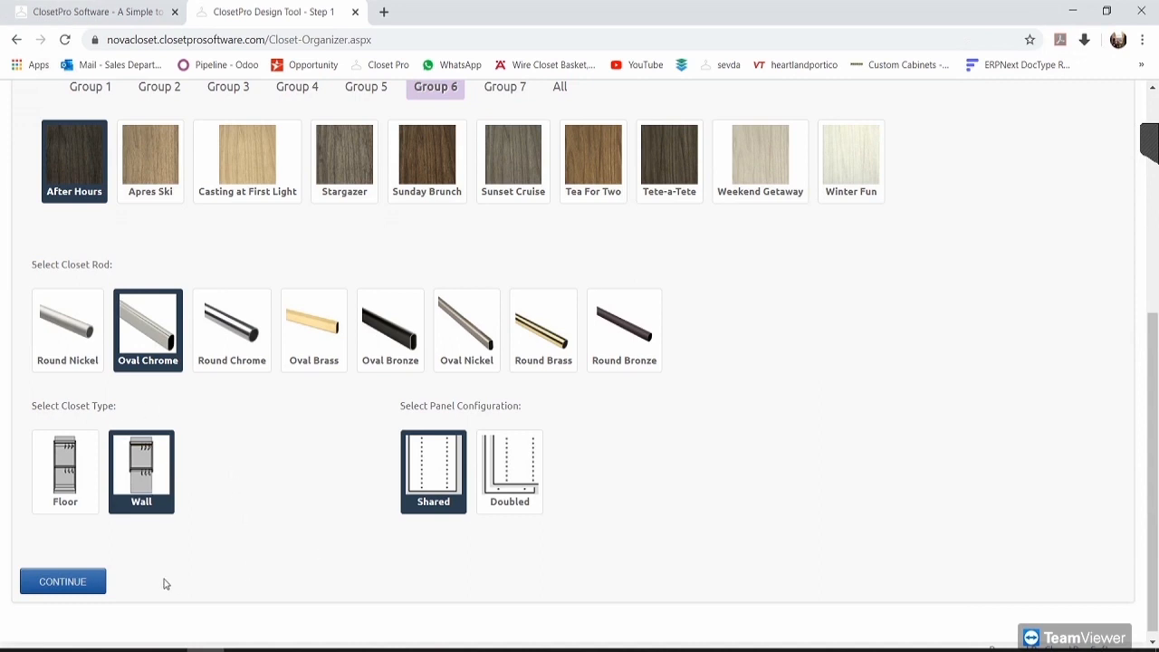
pyautogui.click(63, 582)
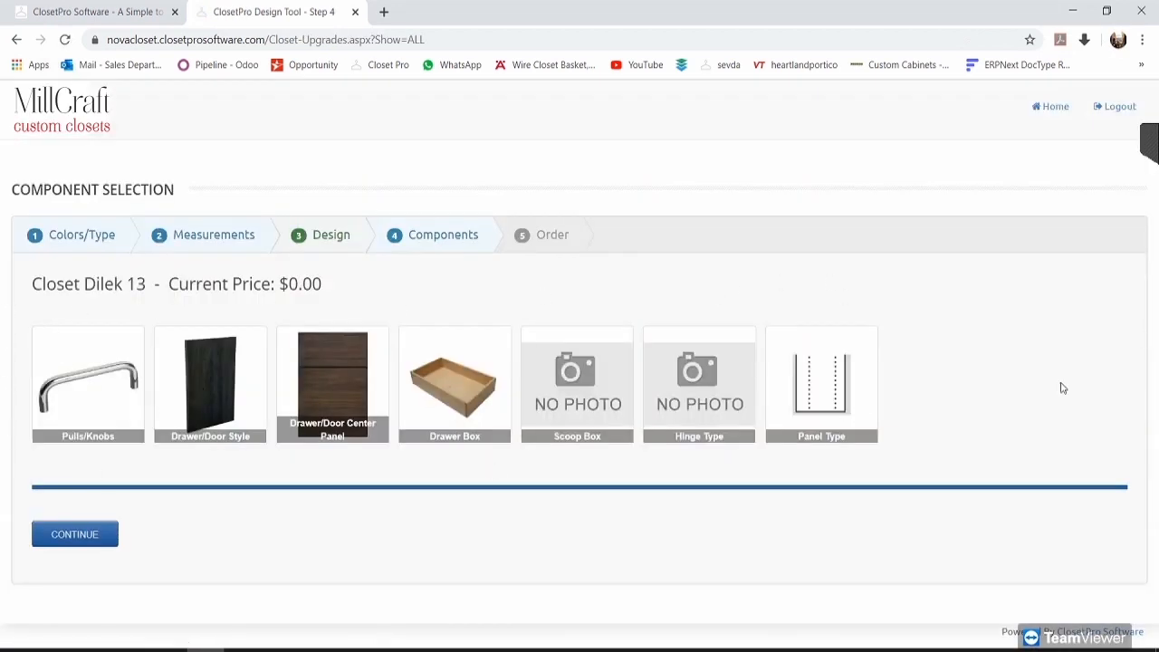
# Step: Set the Pulls/Knobs component to None so the closet has no hardware
pyautogui.click(102, 403)
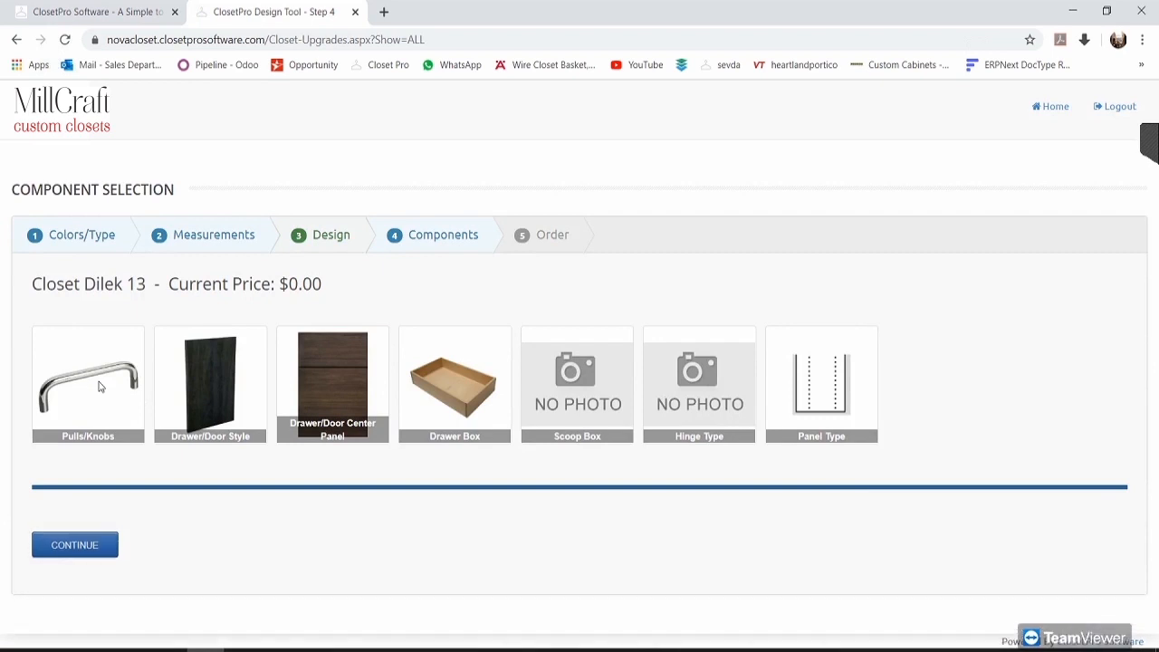
pyautogui.scroll(-2, 114, 407)
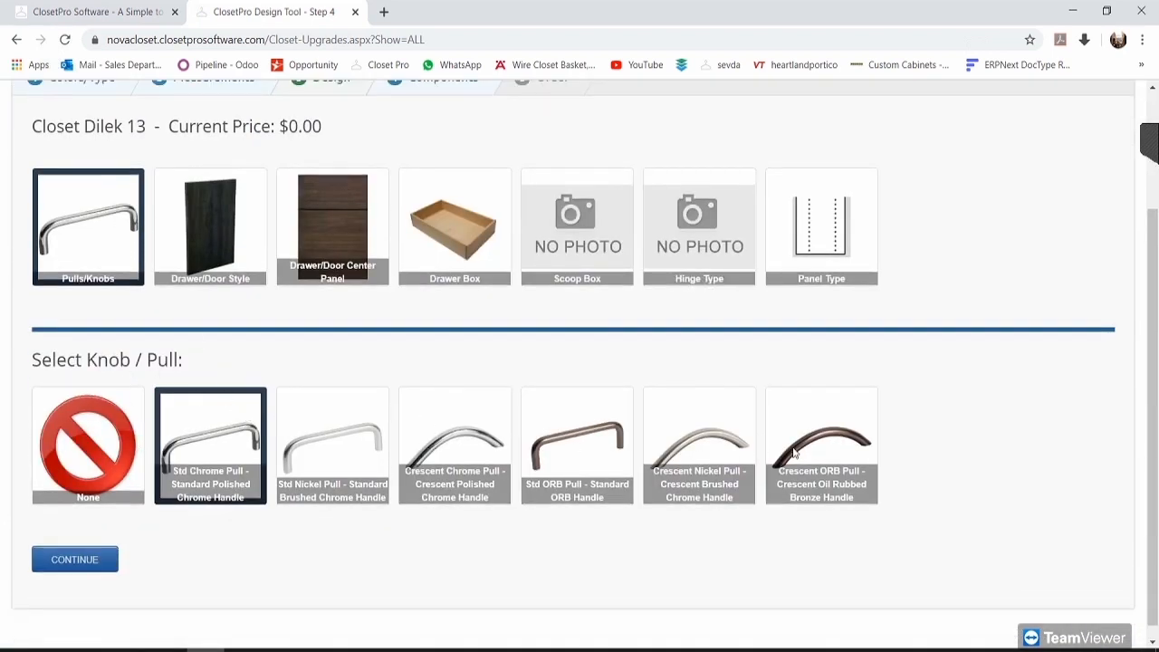
pyautogui.click(127, 441)
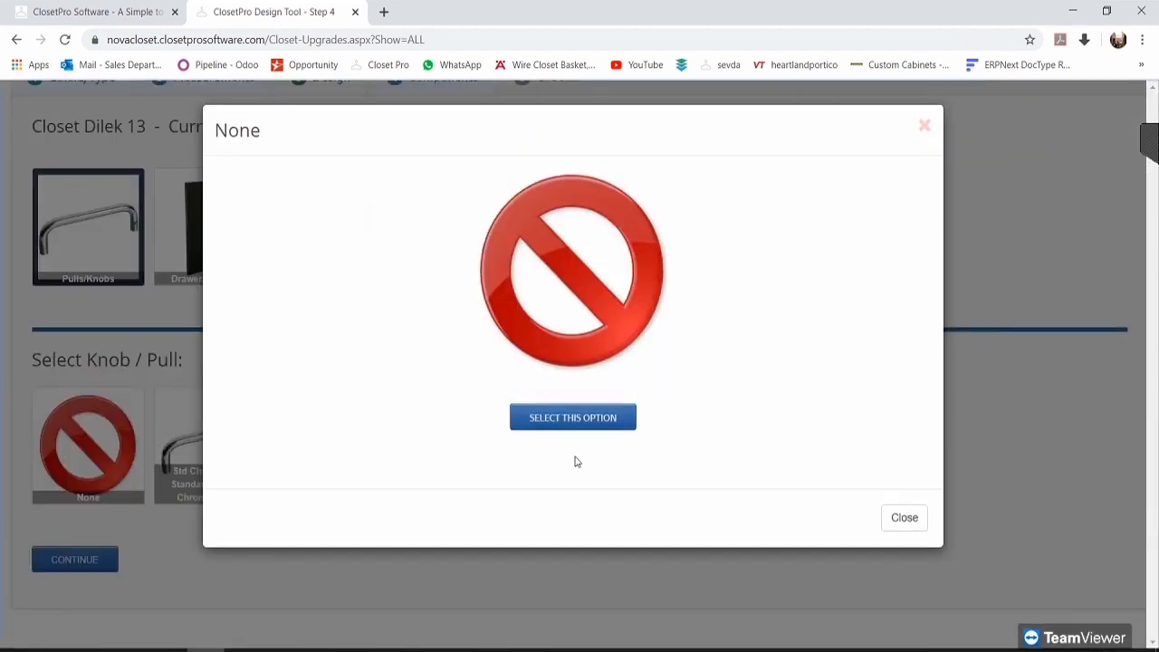
pyautogui.click(556, 424)
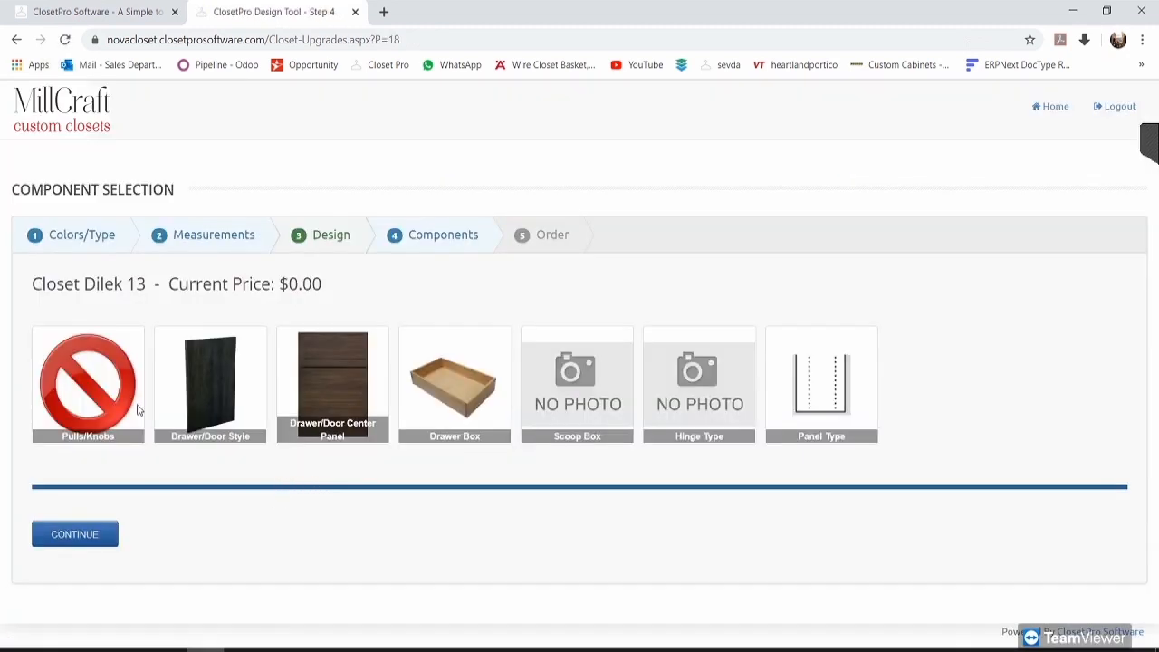
pyautogui.click(213, 372)
pyautogui.scroll(-1, 179, 405)
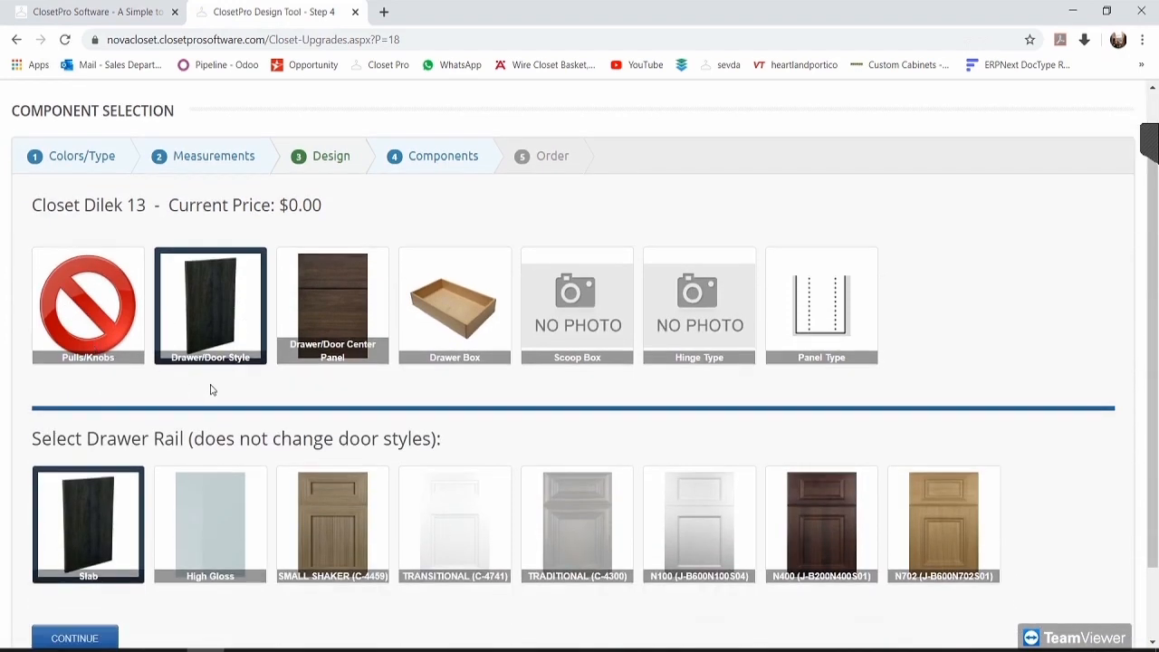
# Step: Check Transitional's unavailable colour, then apply Small Shaker (C-4459) to both drawers and doors
pyautogui.scroll(-1, 240, 386)
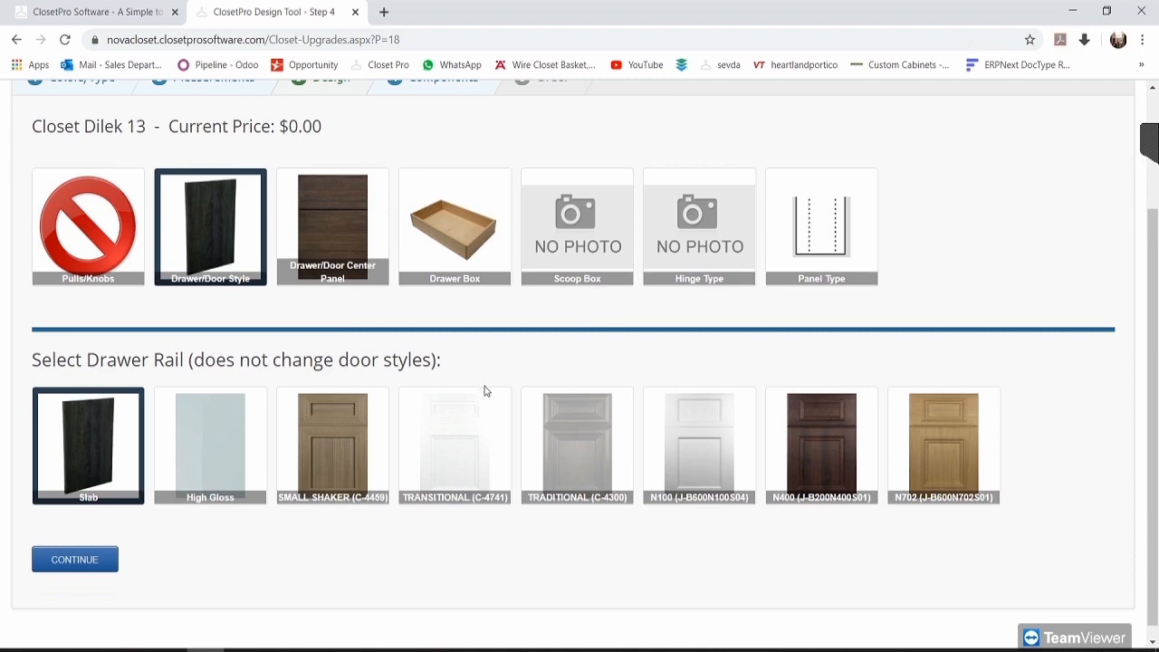
pyautogui.click(460, 448)
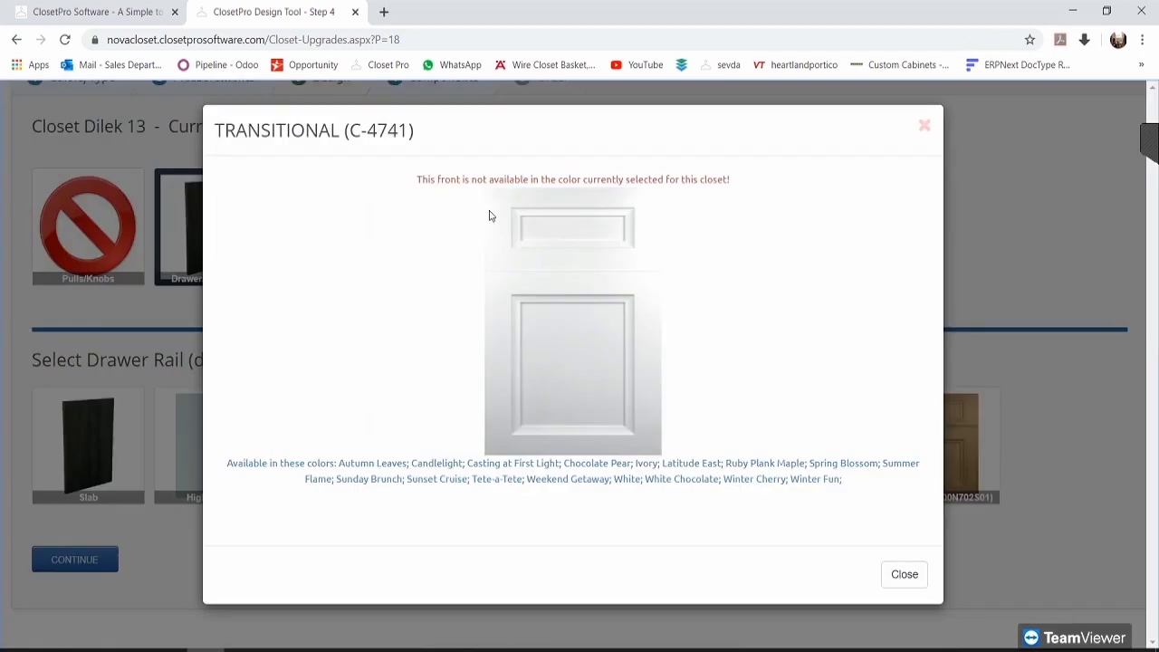
pyautogui.moveTo(417, 180); pyautogui.dragTo(734, 185)
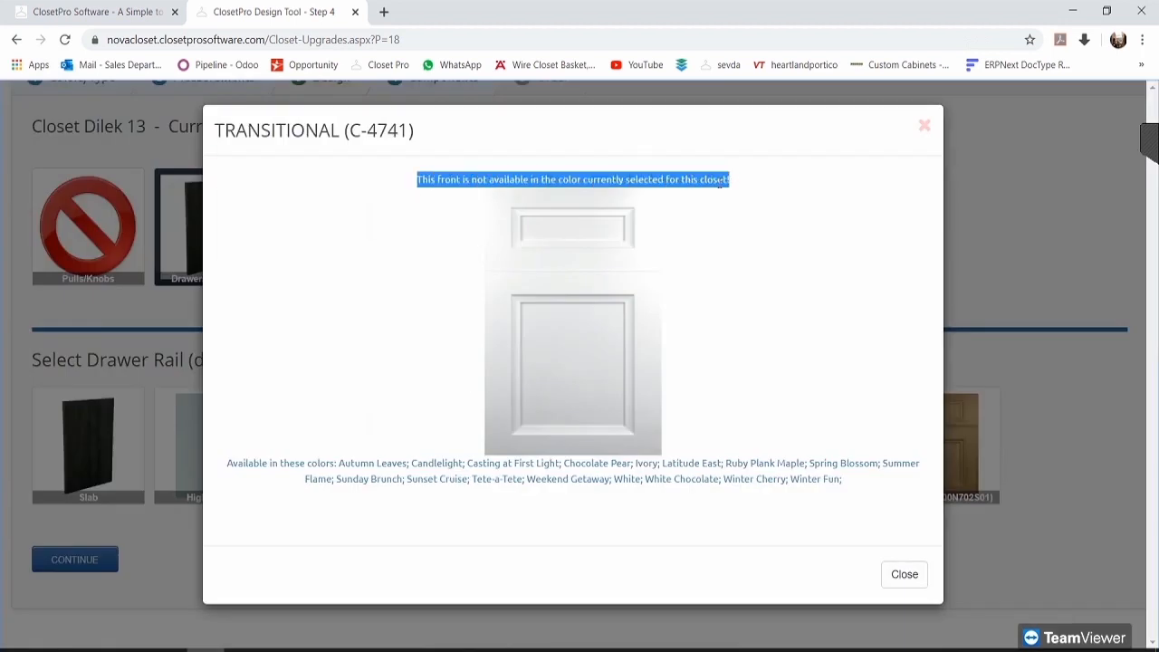
pyautogui.click(724, 183)
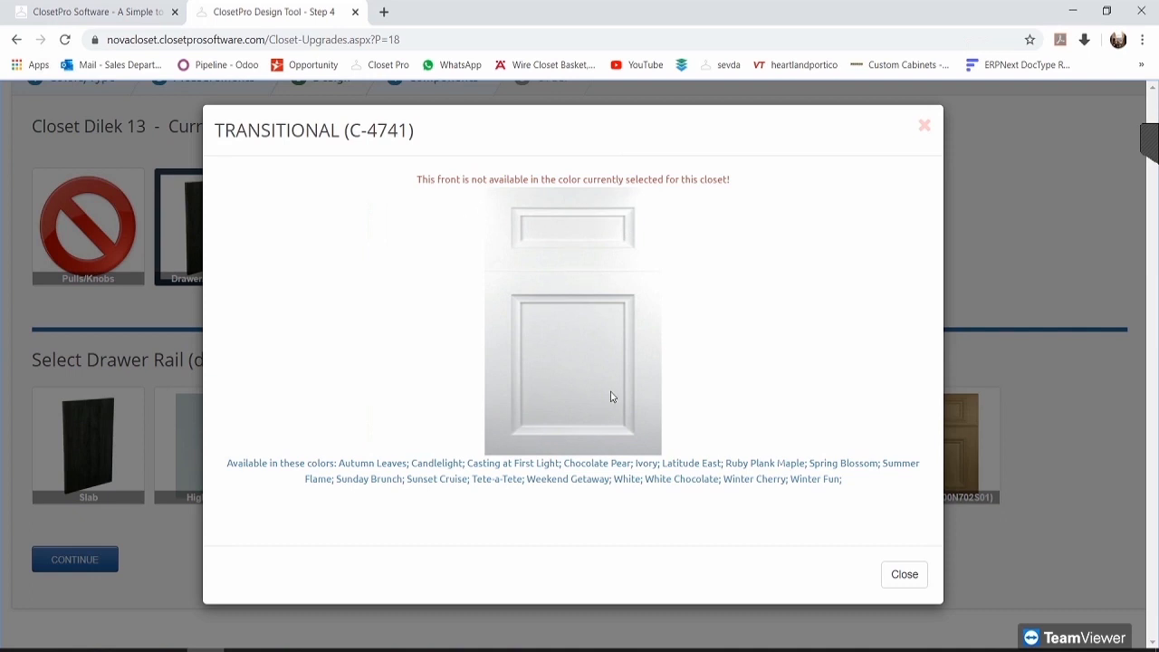
pyautogui.click(925, 127)
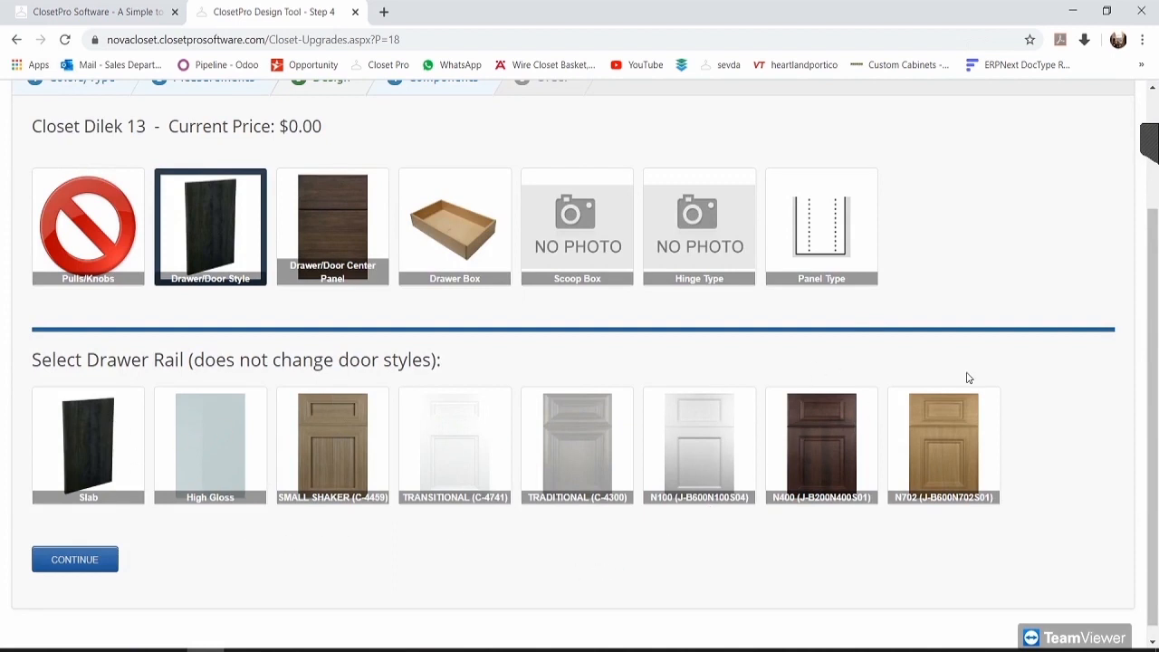
pyautogui.click(335, 439)
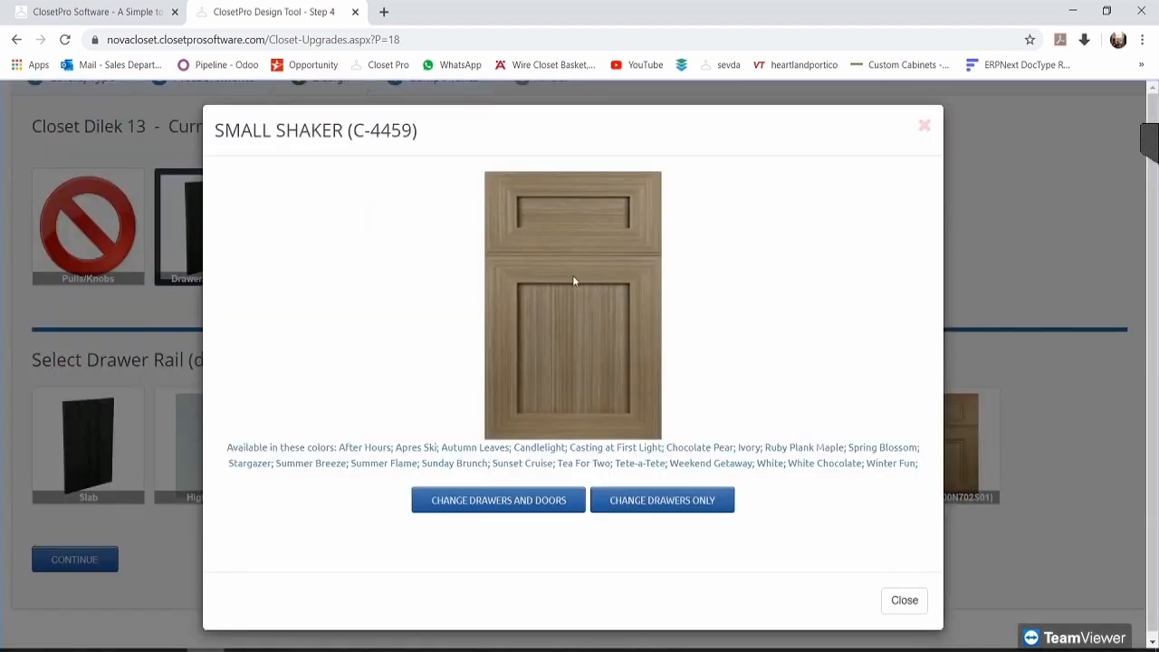
pyautogui.click(547, 504)
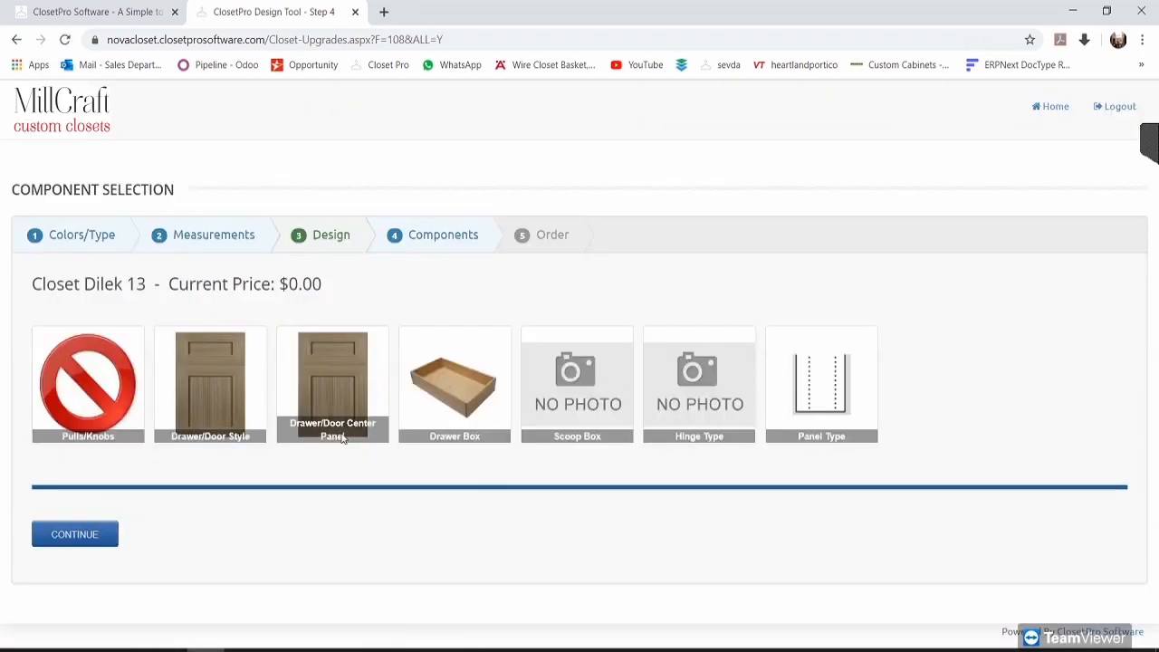
# Step: Review the Small Shaker center panel and select Maple TFL Soft Close as the drawer box
pyautogui.click(349, 371)
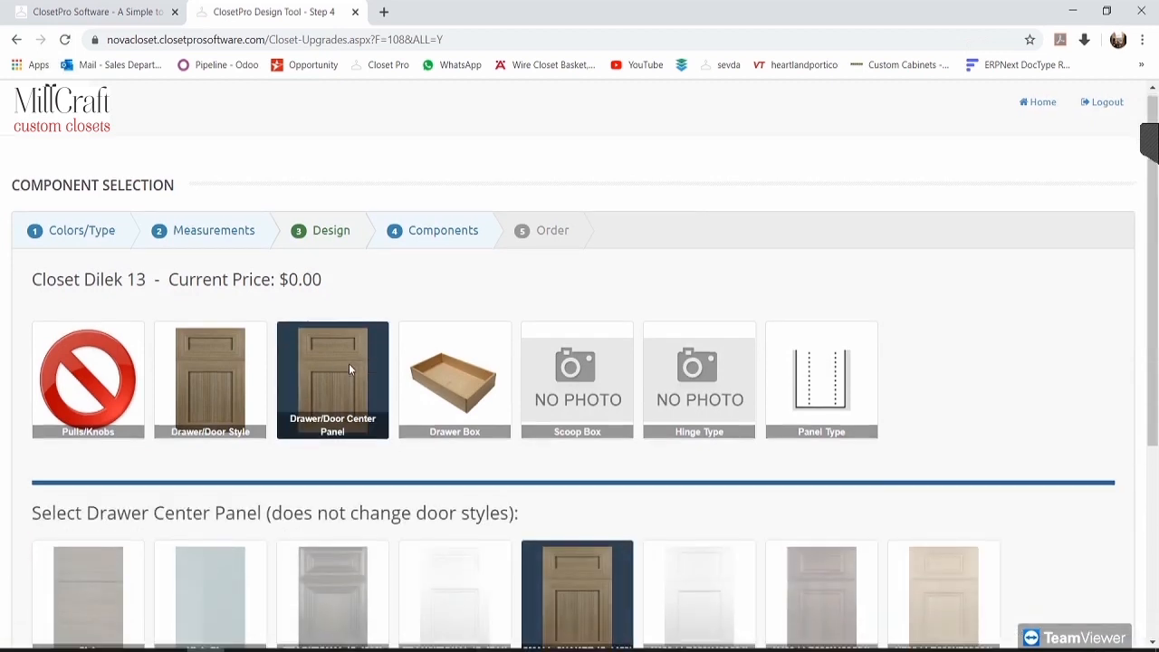
pyautogui.scroll(-3, 348, 363)
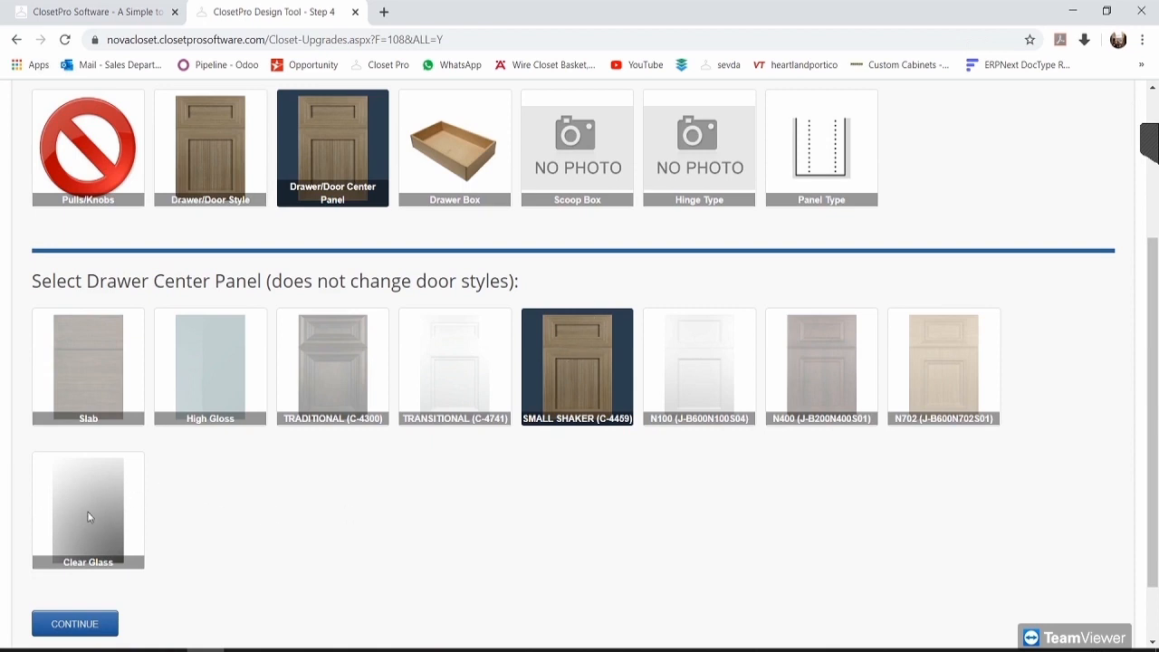
pyautogui.scroll(1, 436, 585)
pyautogui.scroll(1, 435, 584)
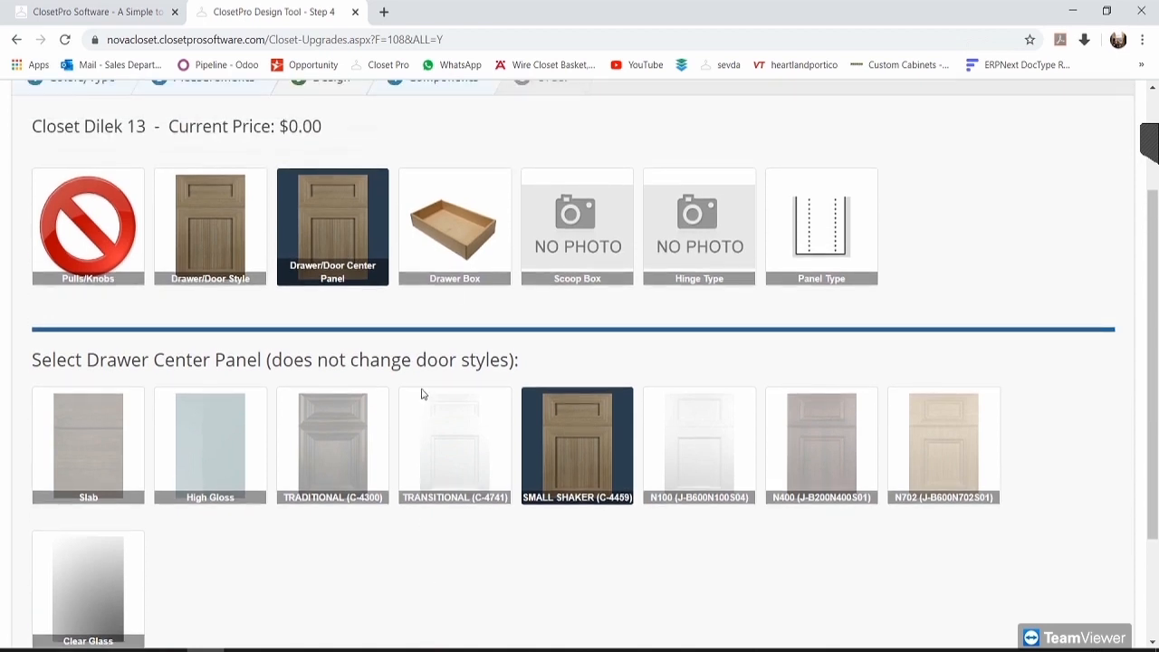
pyautogui.click(460, 209)
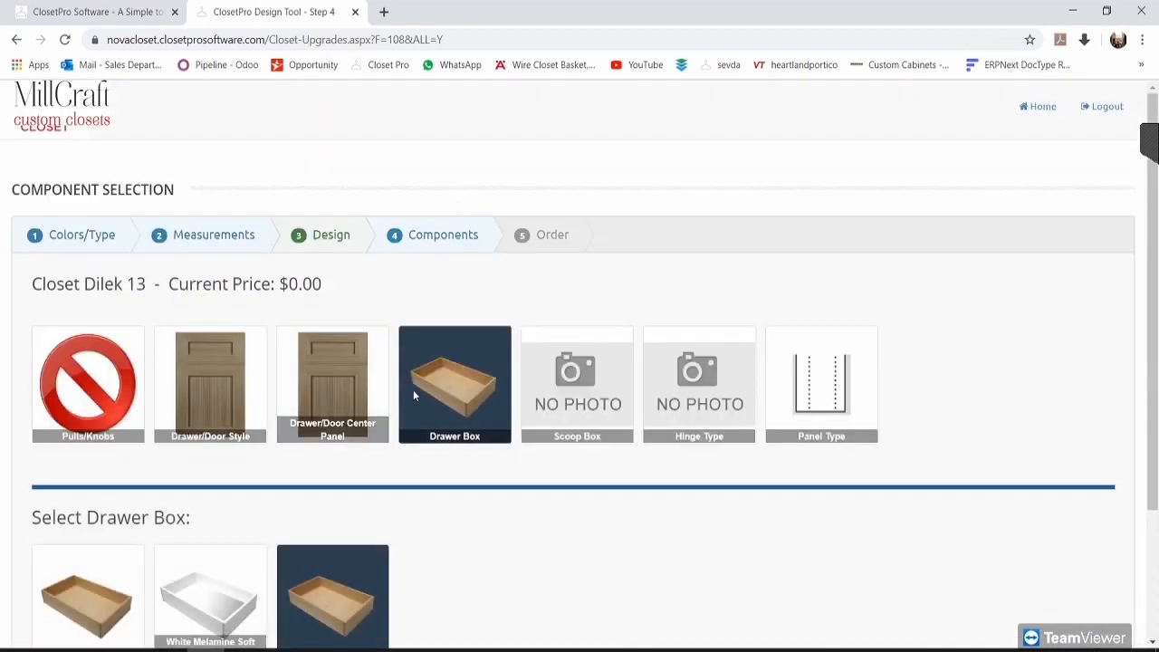
pyautogui.scroll(-1, 435, 383)
pyautogui.scroll(-1, 455, 263)
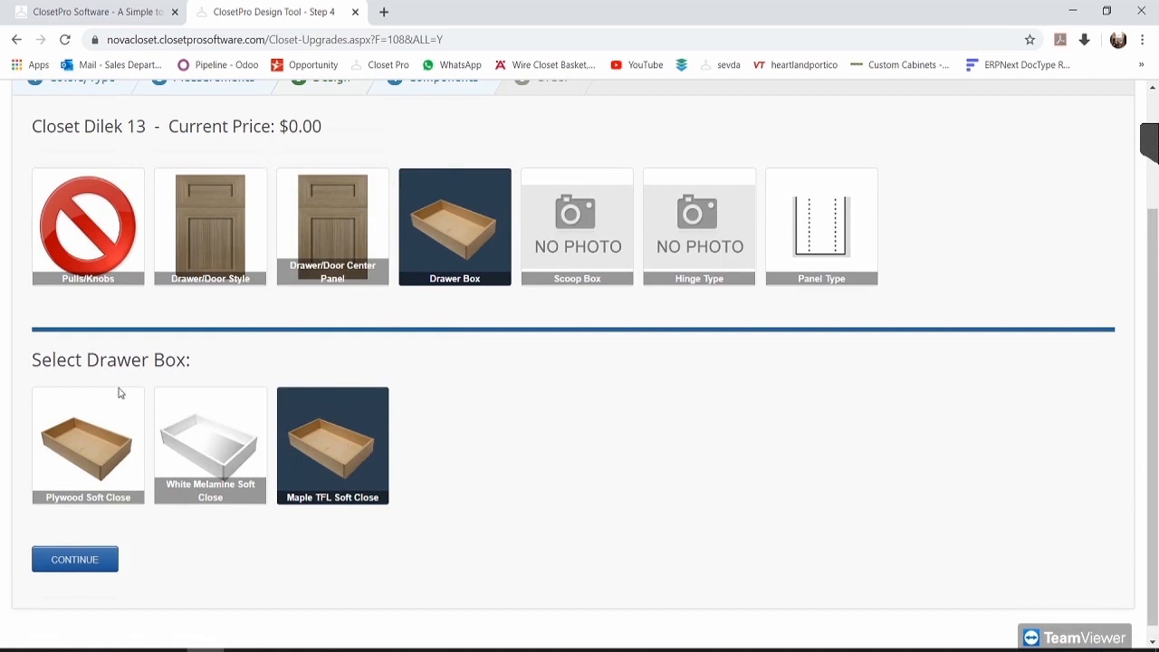
pyautogui.click(343, 446)
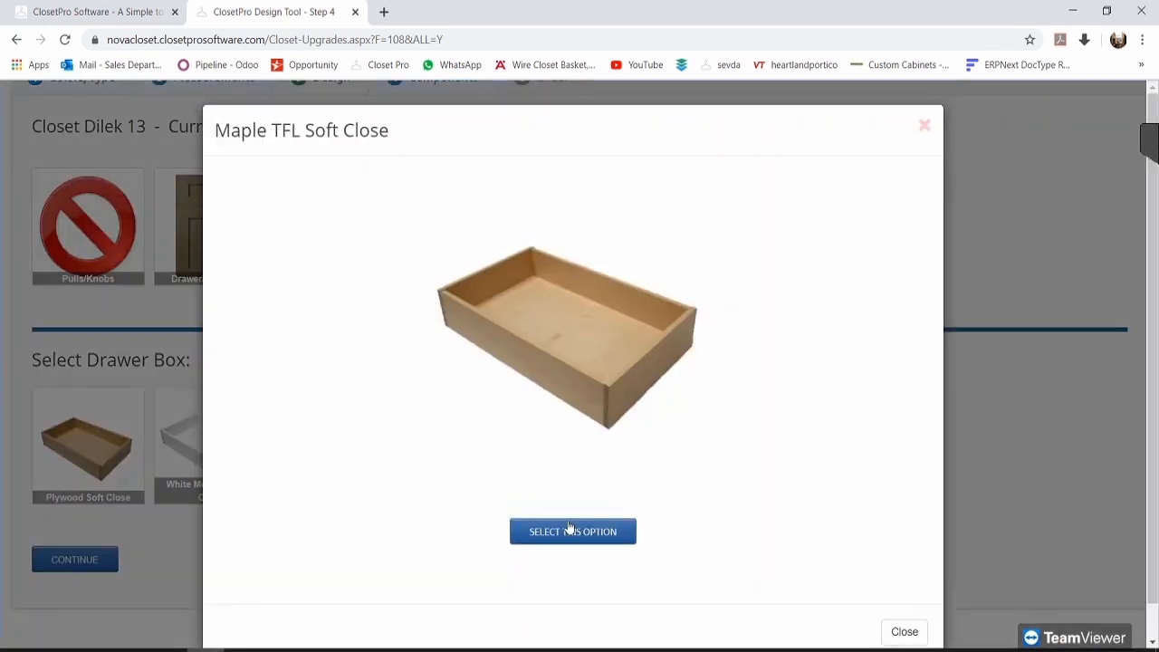
pyautogui.click(567, 523)
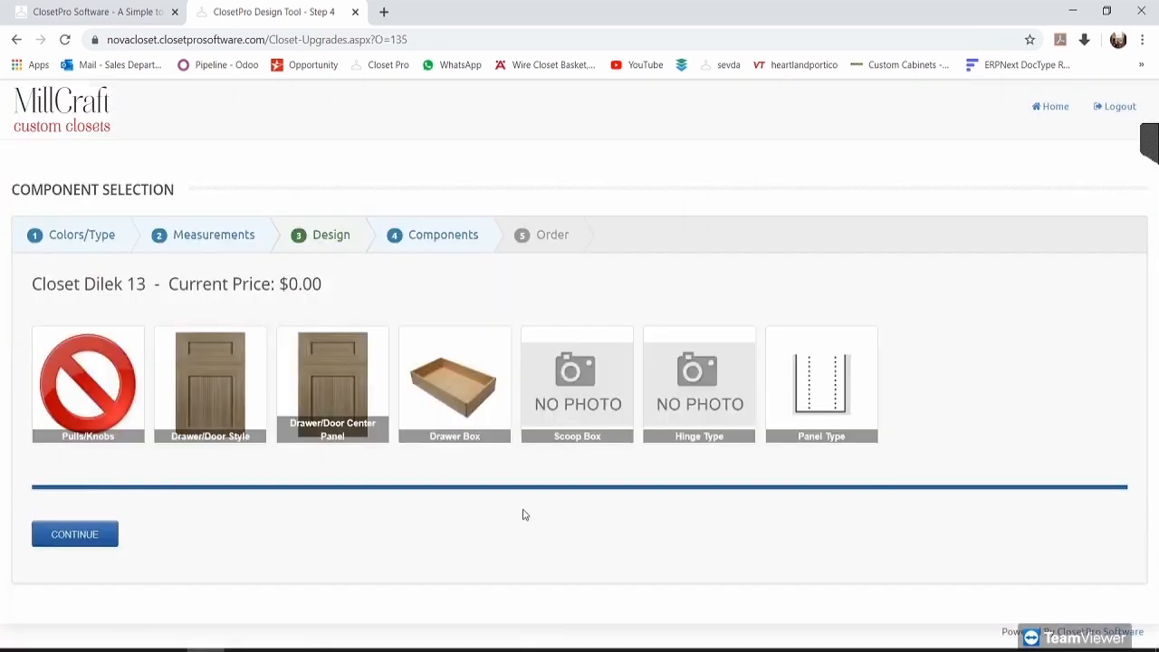
# Step: Review Scoop Box and Hinge Type, then set Panel Type to Radius and proceed to measurements
pyautogui.click(470, 373)
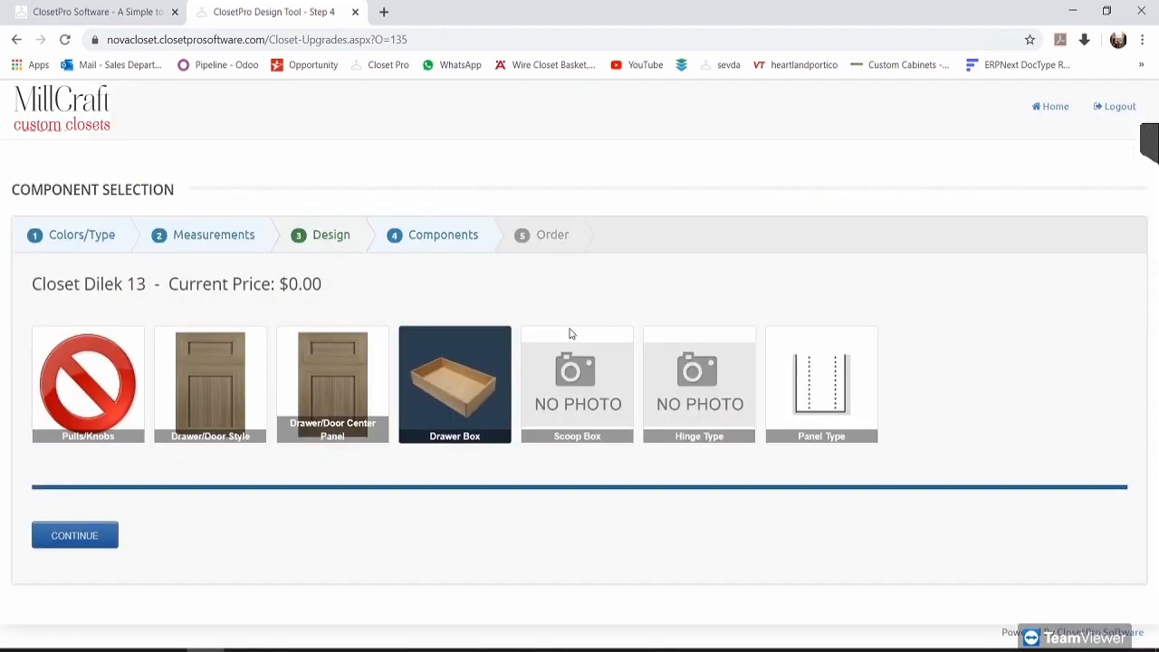
pyautogui.click(573, 333)
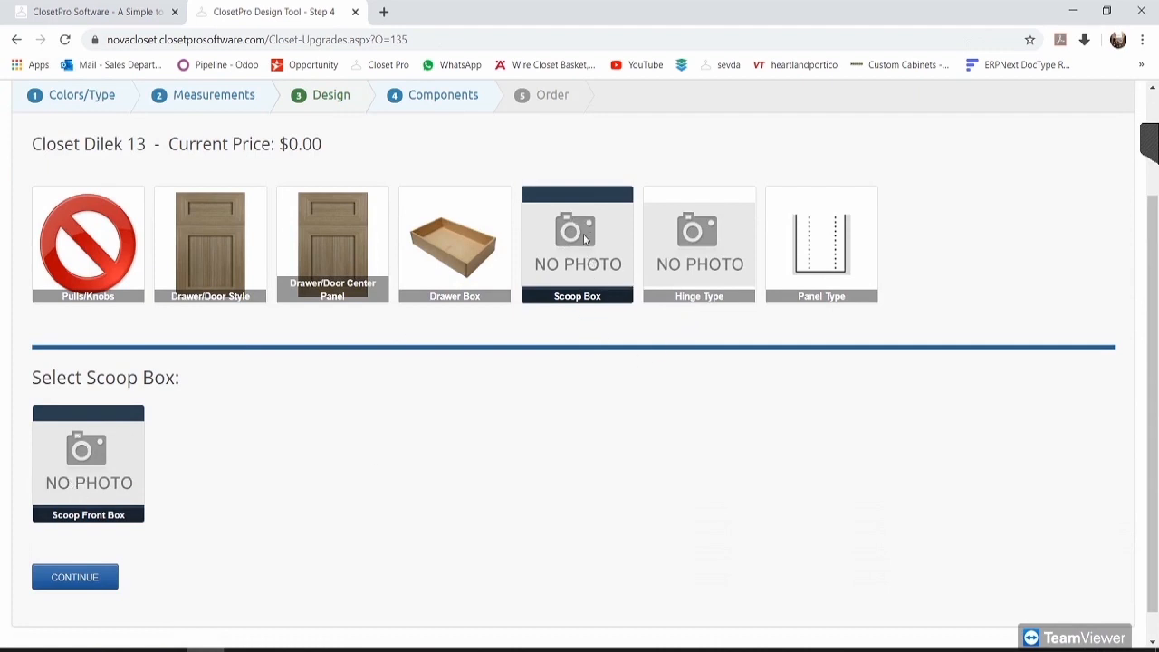
pyautogui.click(704, 232)
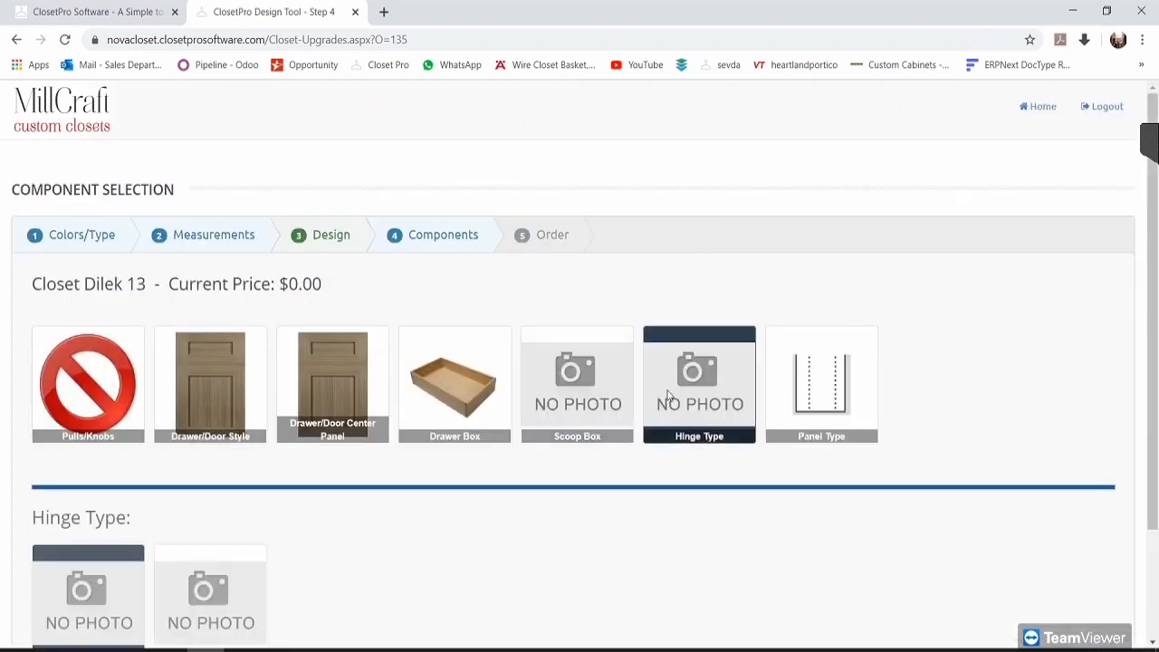
pyautogui.scroll(-1, 145, 411)
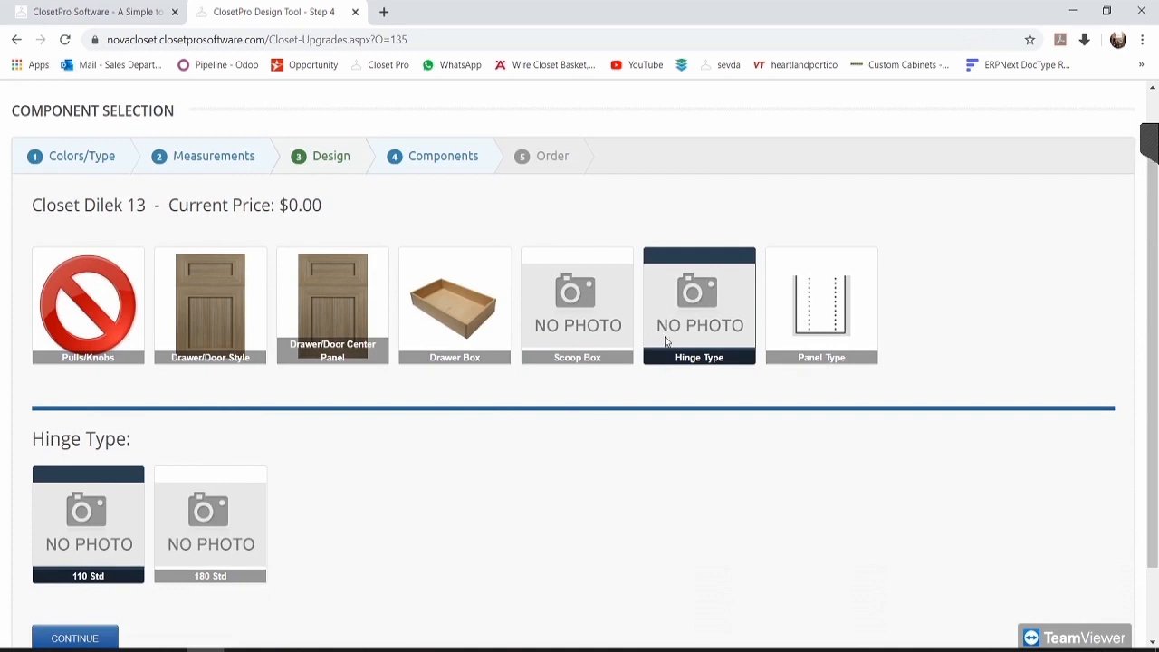
pyautogui.click(827, 312)
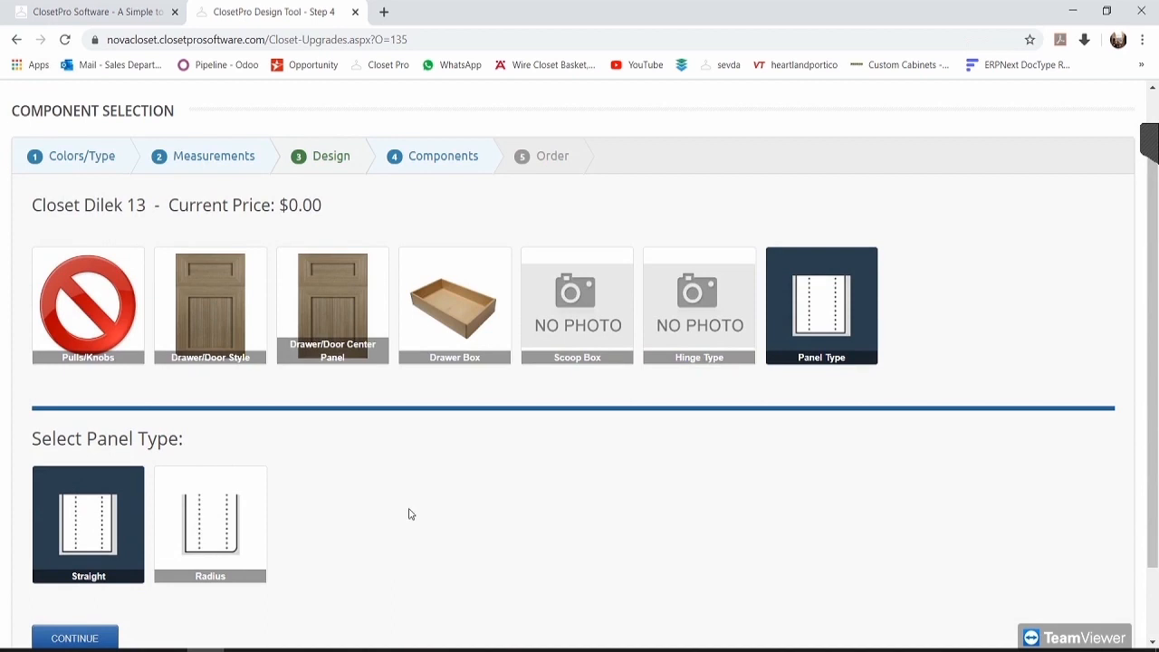
pyautogui.click(226, 521)
pyautogui.click(580, 288)
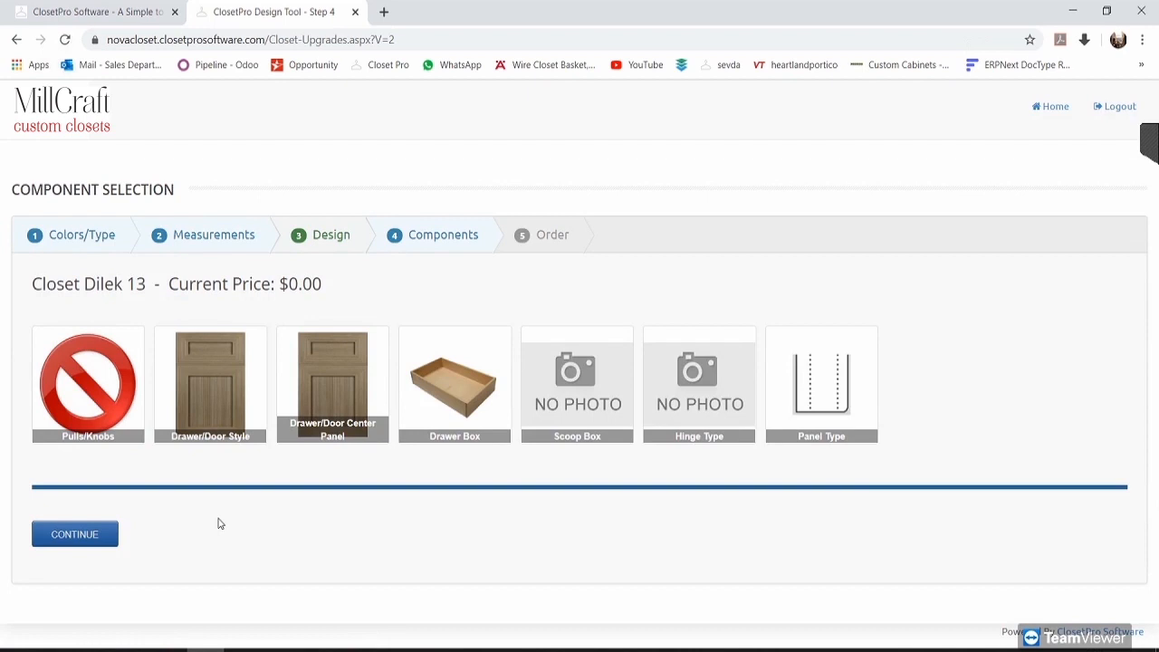
pyautogui.click(81, 538)
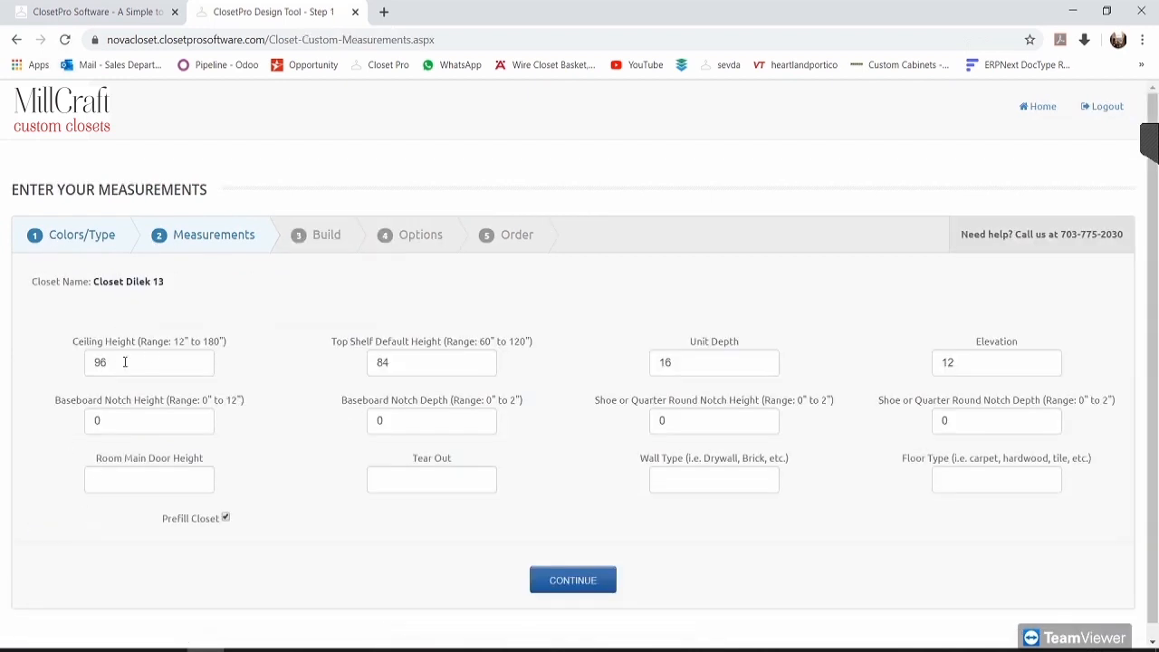
# Step: Keep ceiling height 96, set top shelf height to 90 and unit depth to 18
pyautogui.moveTo(55, 238); pyautogui.dragTo(269, 259)
pyautogui.click(281, 274)
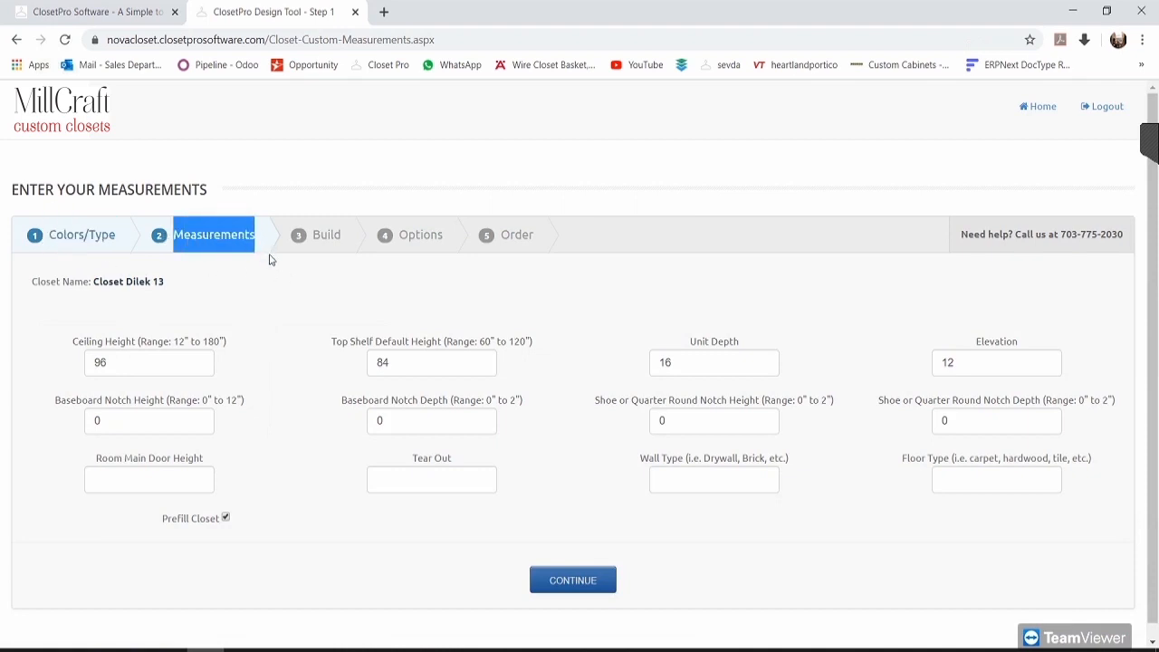
pyautogui.click(274, 285)
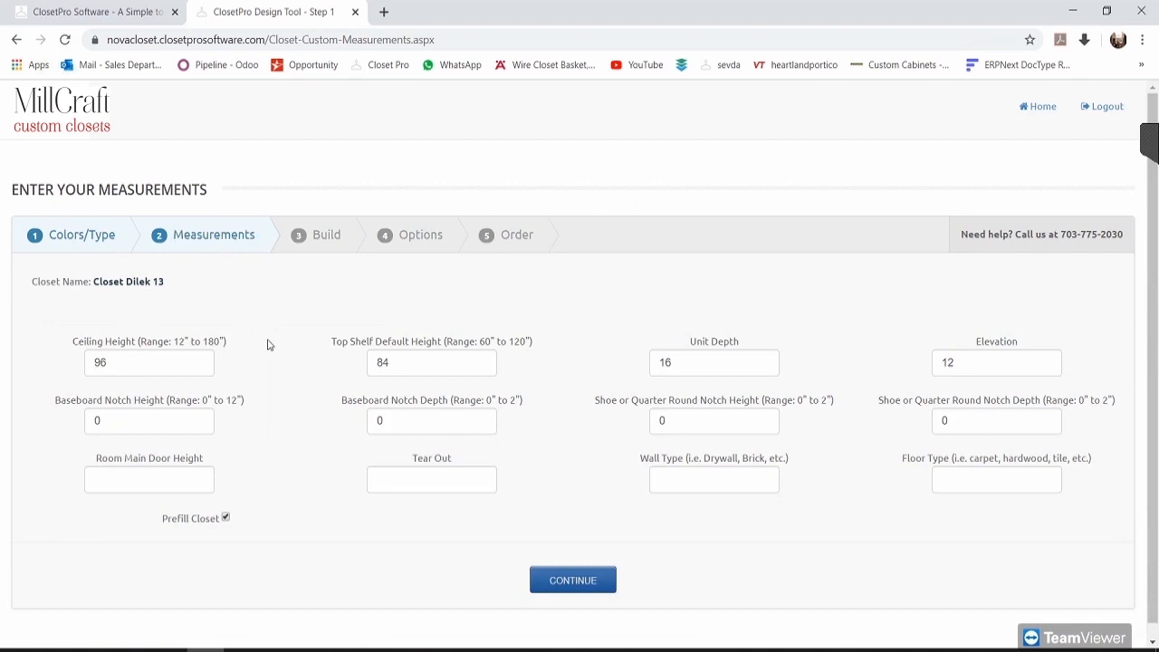
pyautogui.scroll(-1, 268, 343)
pyautogui.click(169, 353)
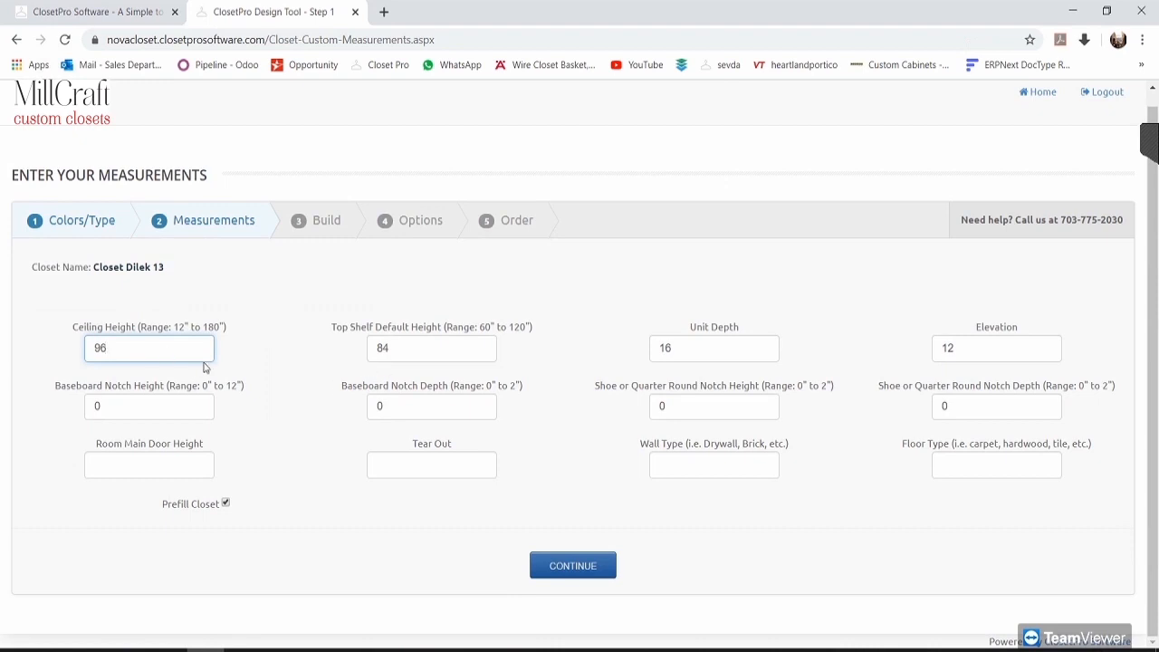
pyautogui.moveTo(73, 335); pyautogui.dragTo(136, 328)
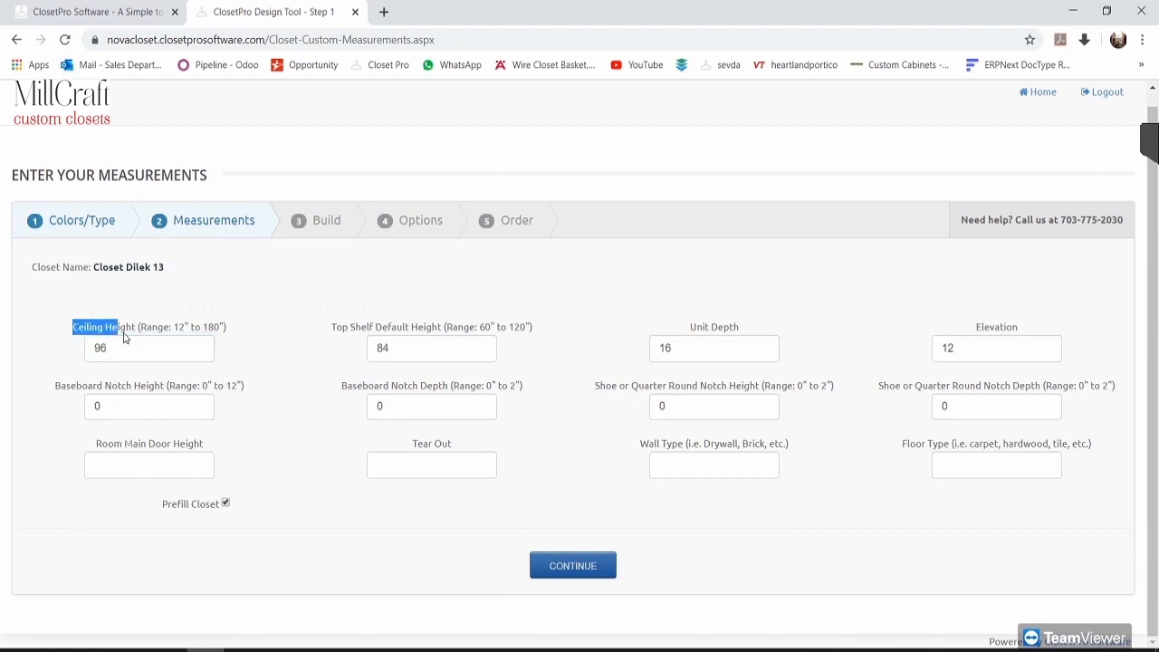
pyautogui.click(148, 350)
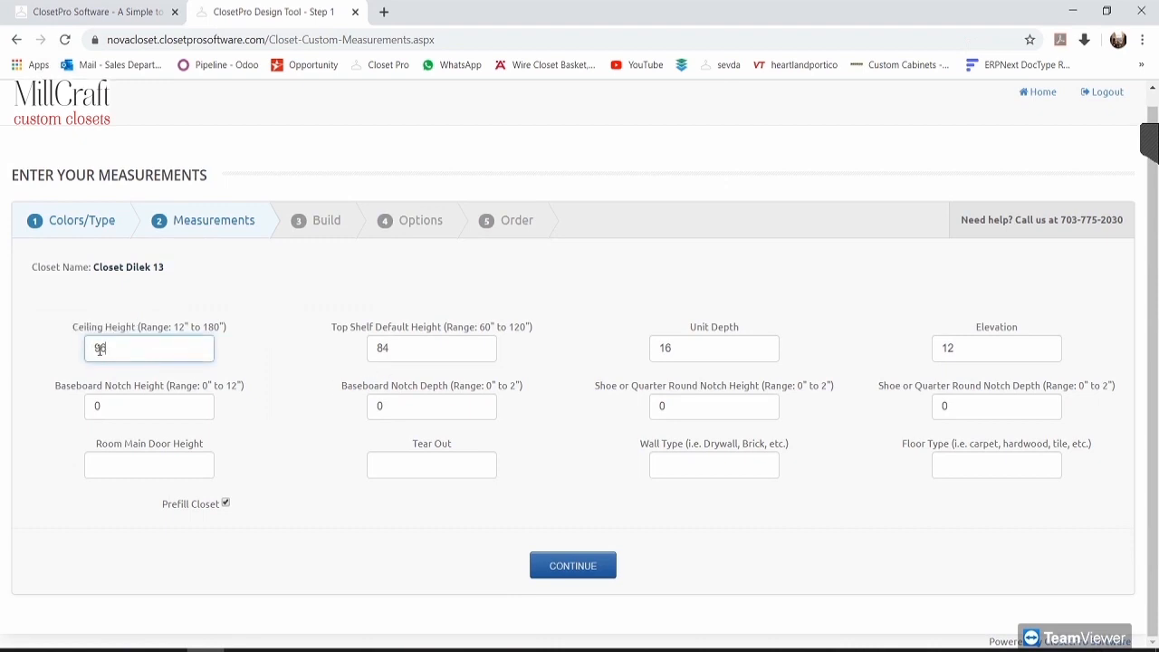
pyautogui.moveTo(343, 326); pyautogui.dragTo(362, 355)
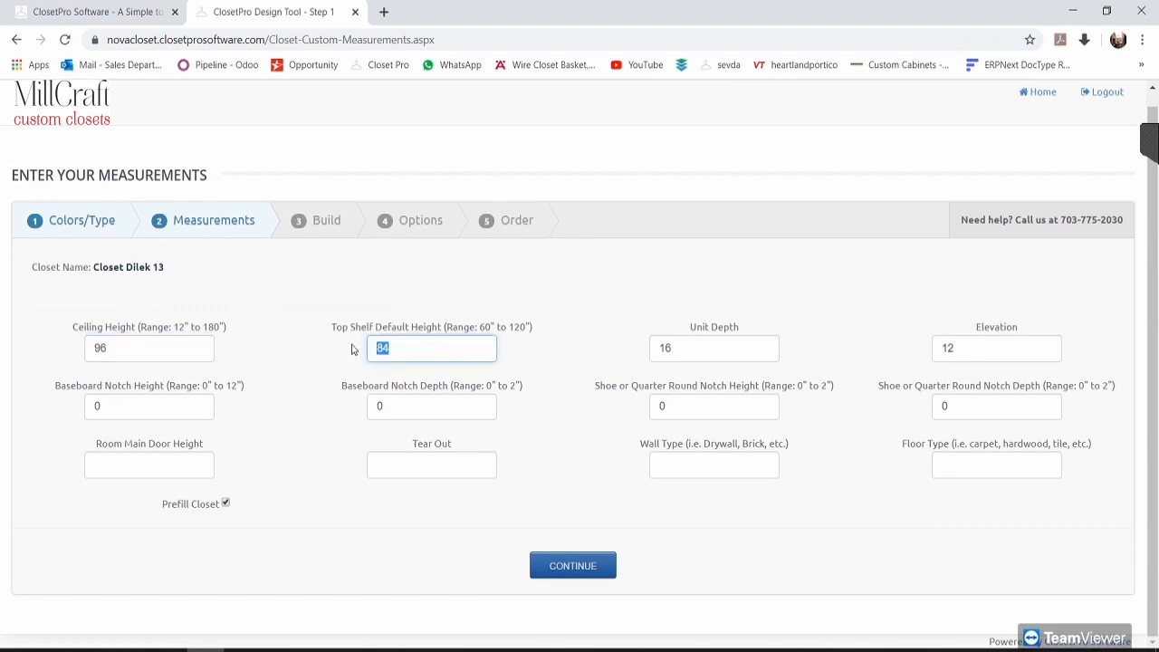
pyautogui.write('90')
pyautogui.click(708, 346)
pyautogui.moveTo(685, 350); pyautogui.dragTo(595, 359)
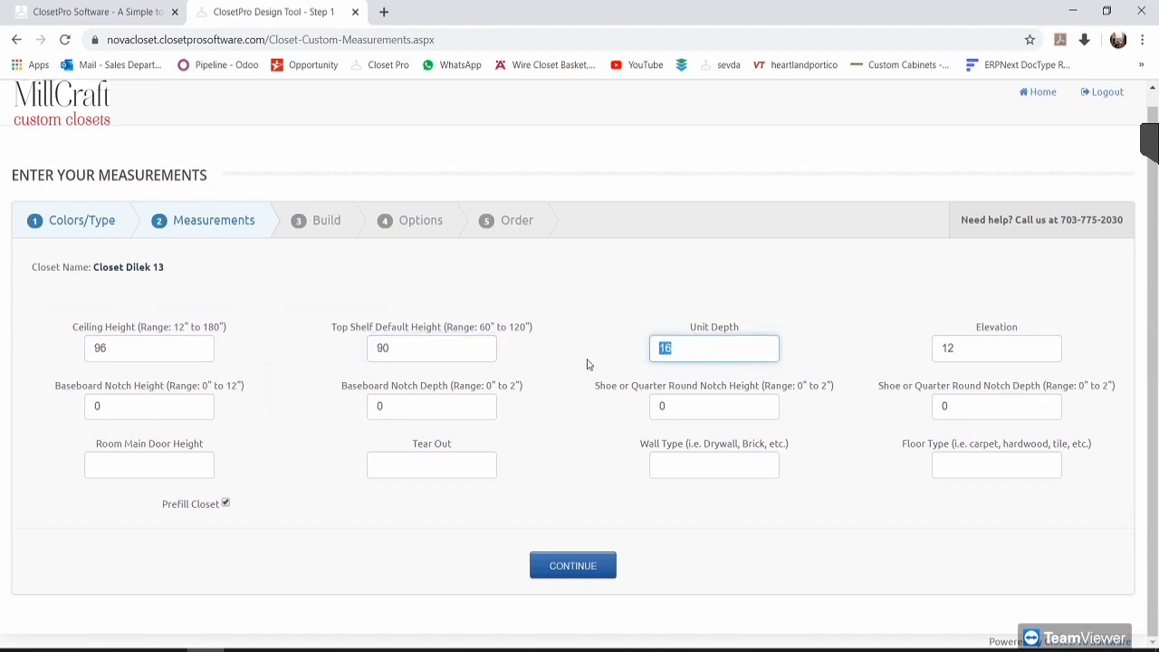
pyautogui.write('18')
# Step: Leave the notch fields at 0, pass the door, tear-out, wall and floor fields, and submit
pyautogui.click(181, 405)
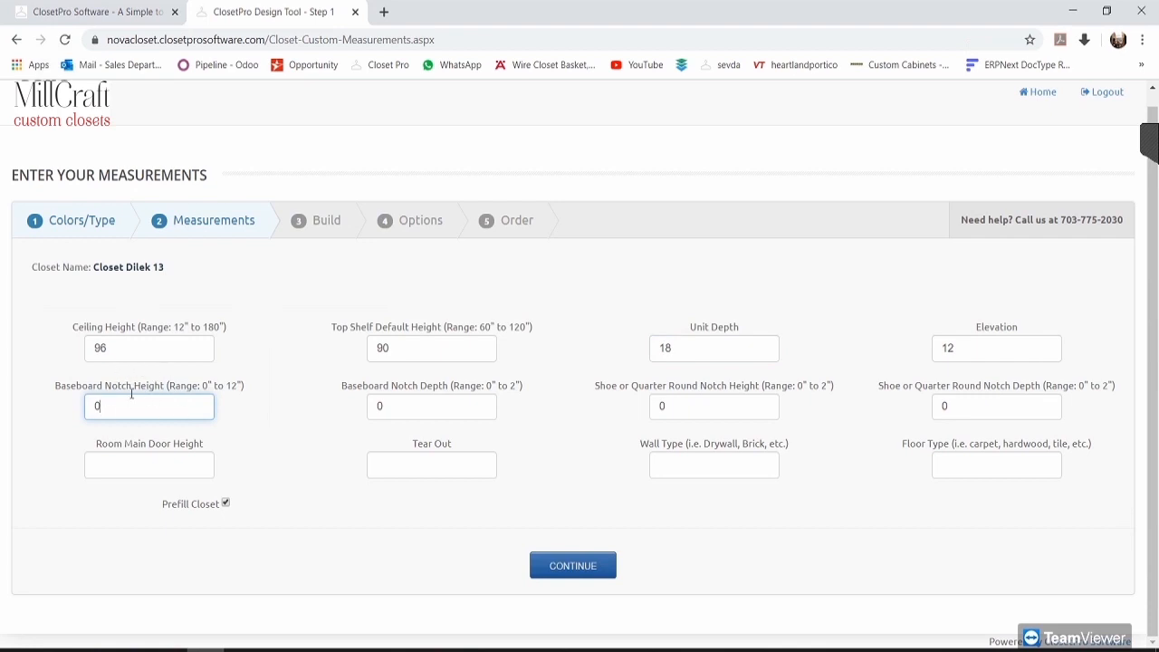
pyautogui.moveTo(71, 387); pyautogui.dragTo(163, 408)
pyautogui.click(163, 409)
pyautogui.click(457, 404)
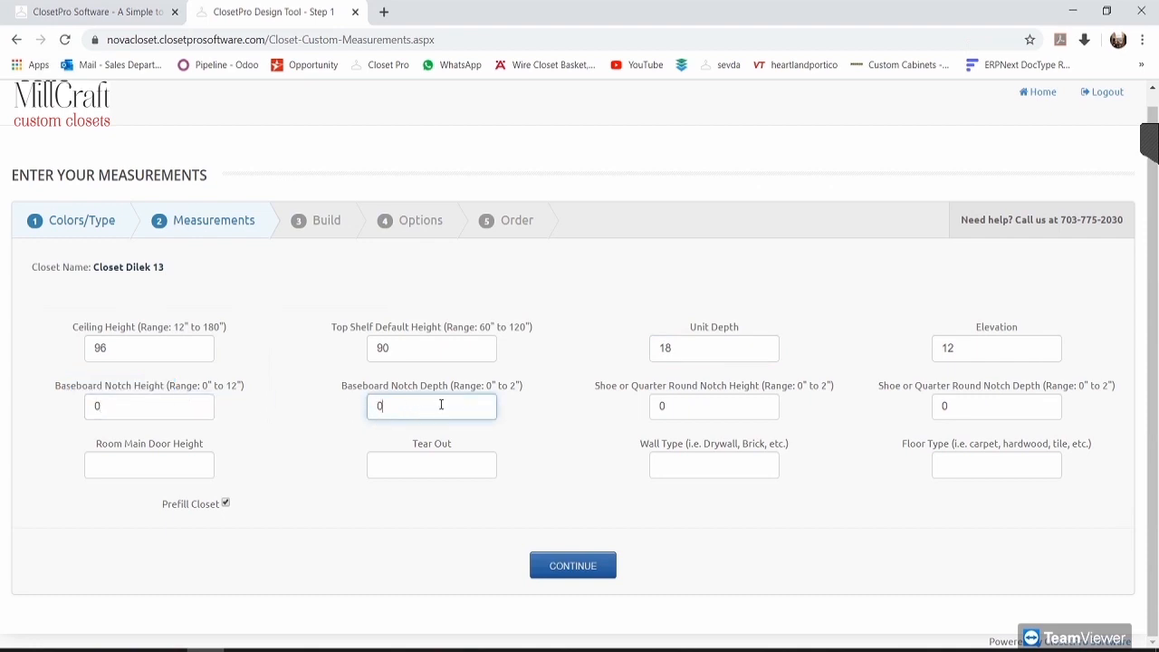
pyautogui.click(664, 405)
pyautogui.press('Tab')
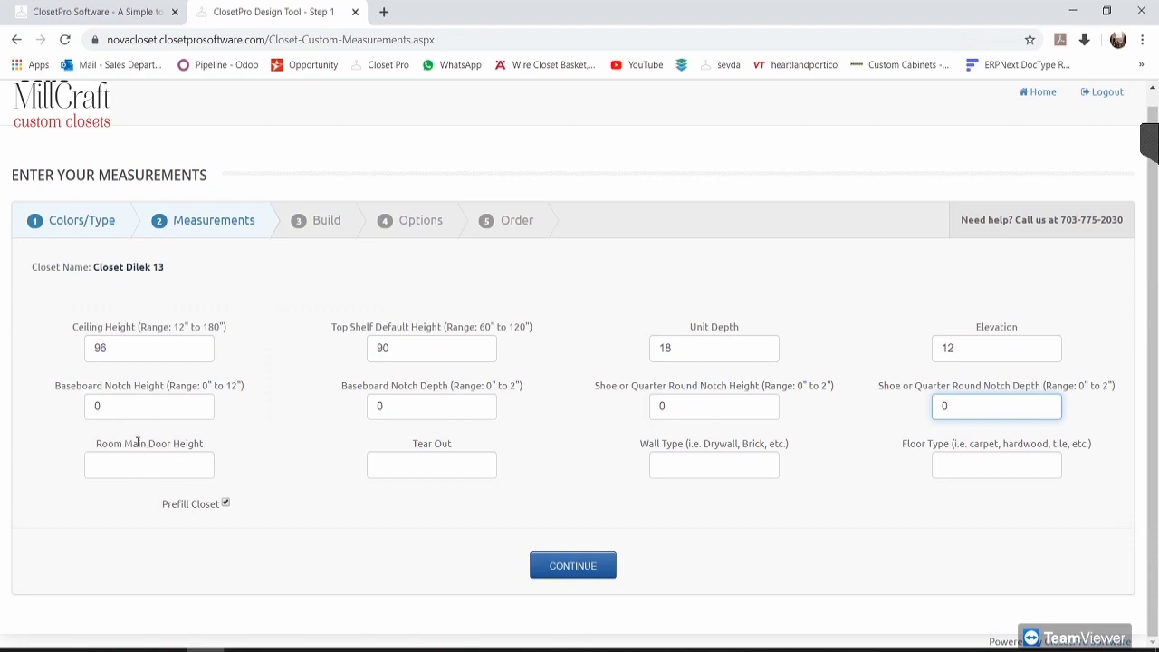
pyautogui.click(167, 463)
pyautogui.click(441, 467)
pyautogui.click(685, 469)
pyautogui.click(1001, 471)
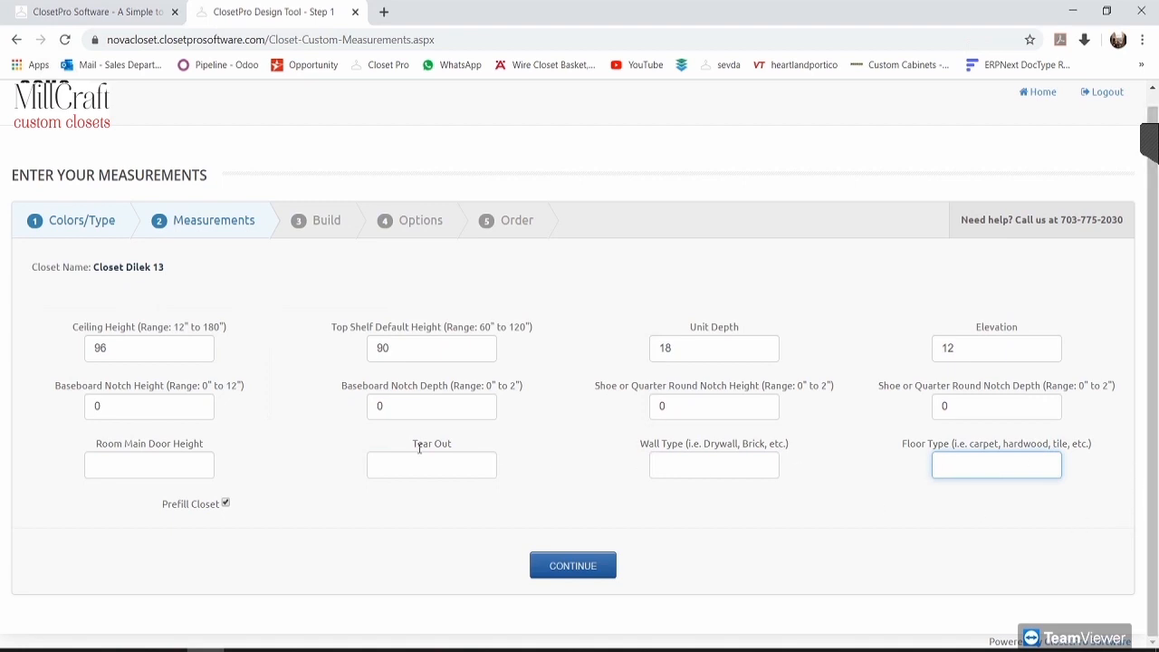
pyautogui.click(700, 476)
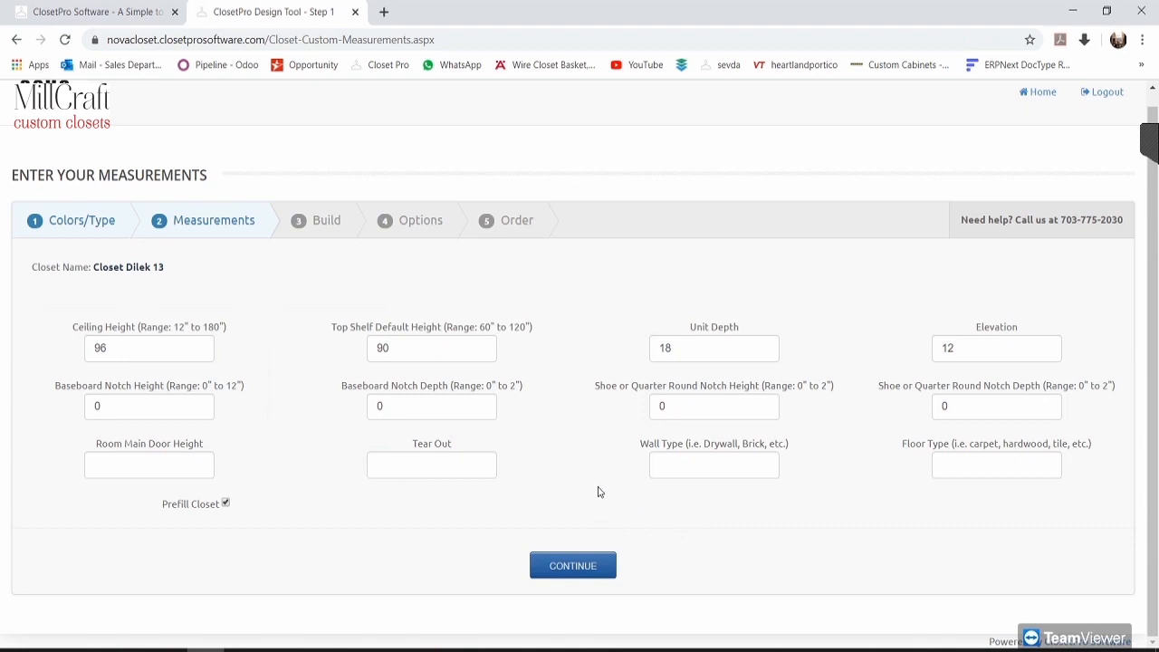
pyautogui.click(596, 566)
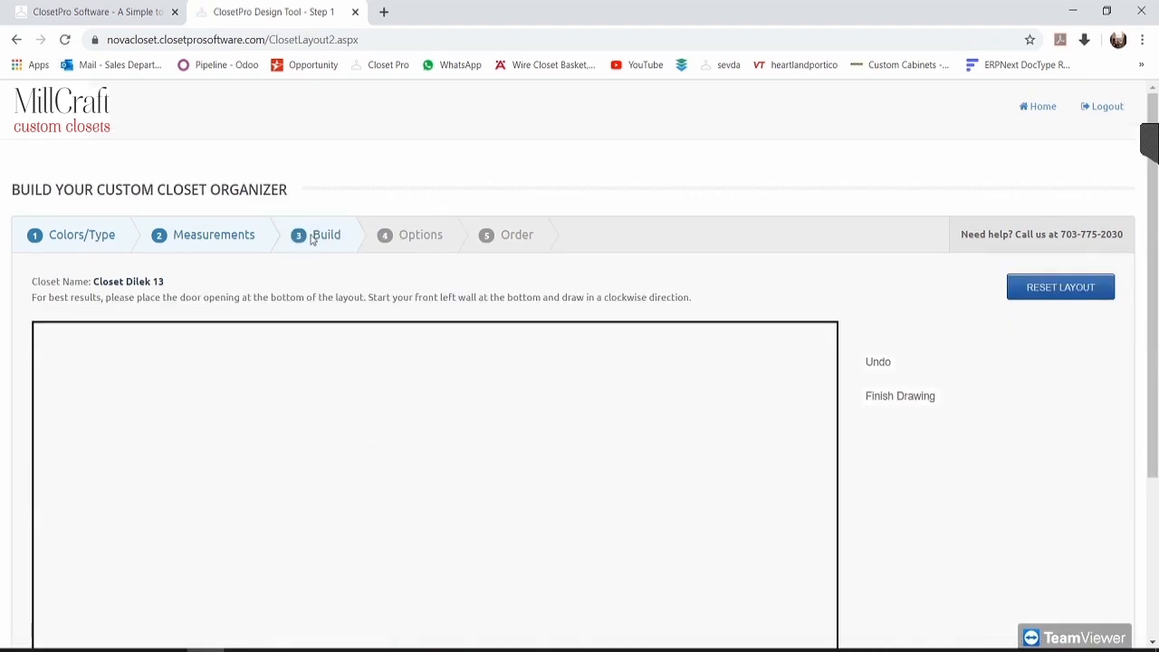
# Step: Sketch a first wall outline, then undo all its walls to empty the canvas
pyautogui.moveTo(314, 240); pyautogui.dragTo(347, 245)
pyautogui.click(360, 279)
pyautogui.scroll(-2, 372, 257)
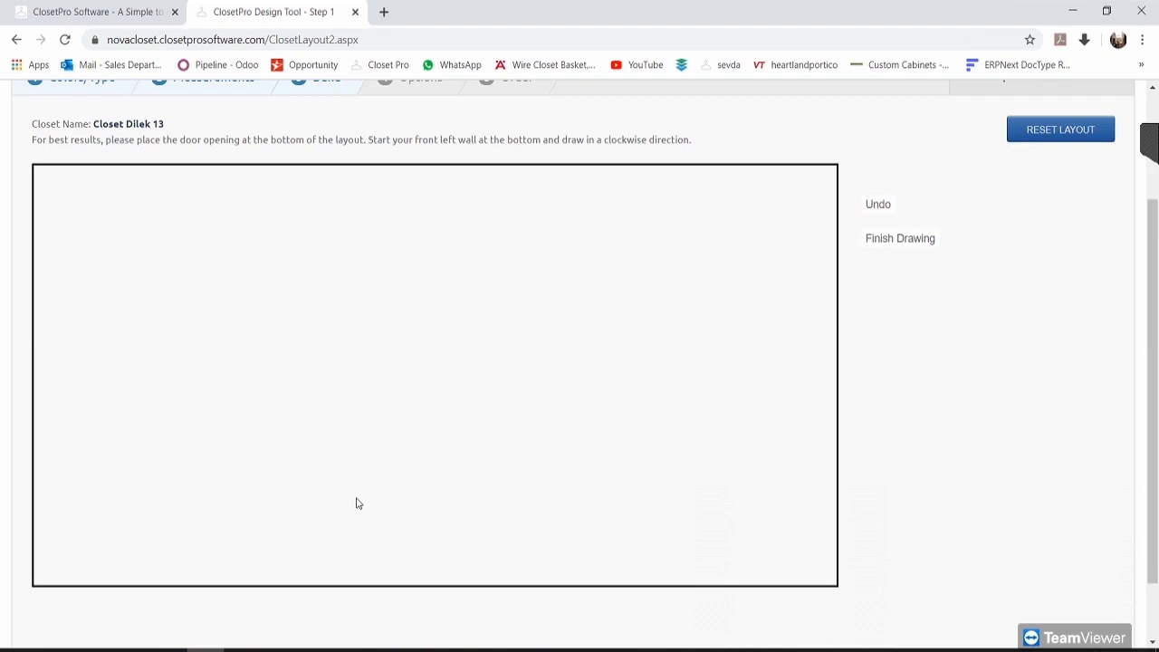
pyautogui.moveTo(326, 504)
pyautogui.mouseDown()
pyautogui.moveTo(193, 504)
pyautogui.moveTo(195, 221)
pyautogui.moveTo(547, 212)
pyautogui.moveTo(667, 225)
pyautogui.moveTo(673, 316)
pyautogui.moveTo(698, 318)
pyautogui.moveTo(688, 365)
pyautogui.moveTo(499, 385)
pyautogui.mouseUp()
pyautogui.click(448, 391)
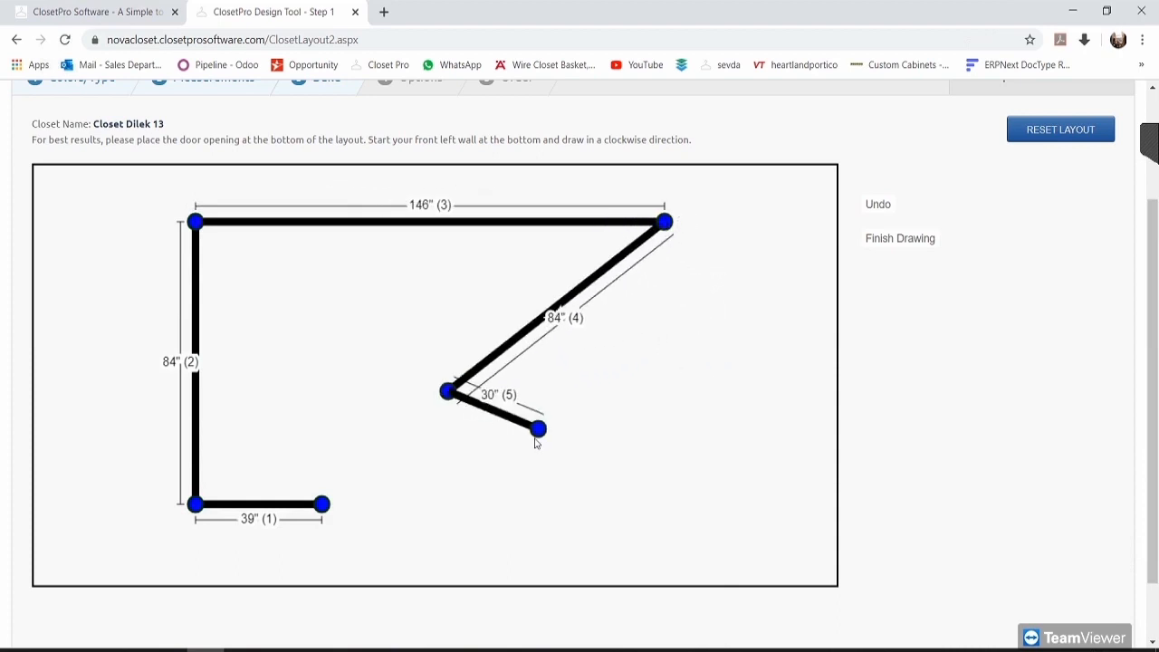
pyautogui.click(878, 204)
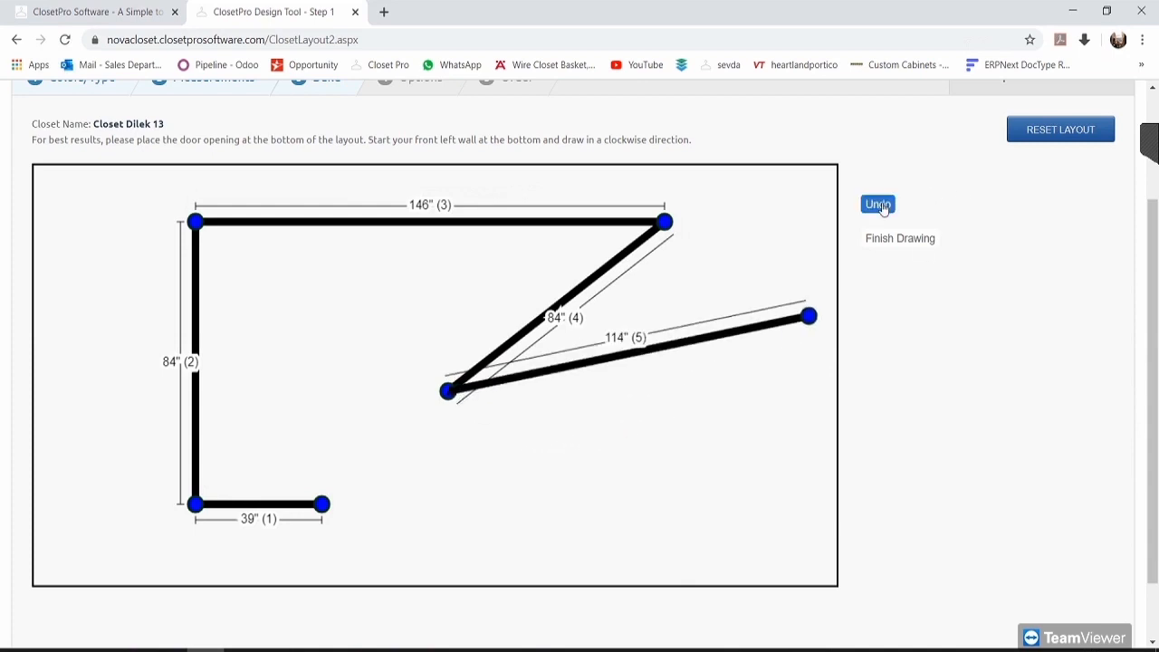
pyautogui.click(878, 203)
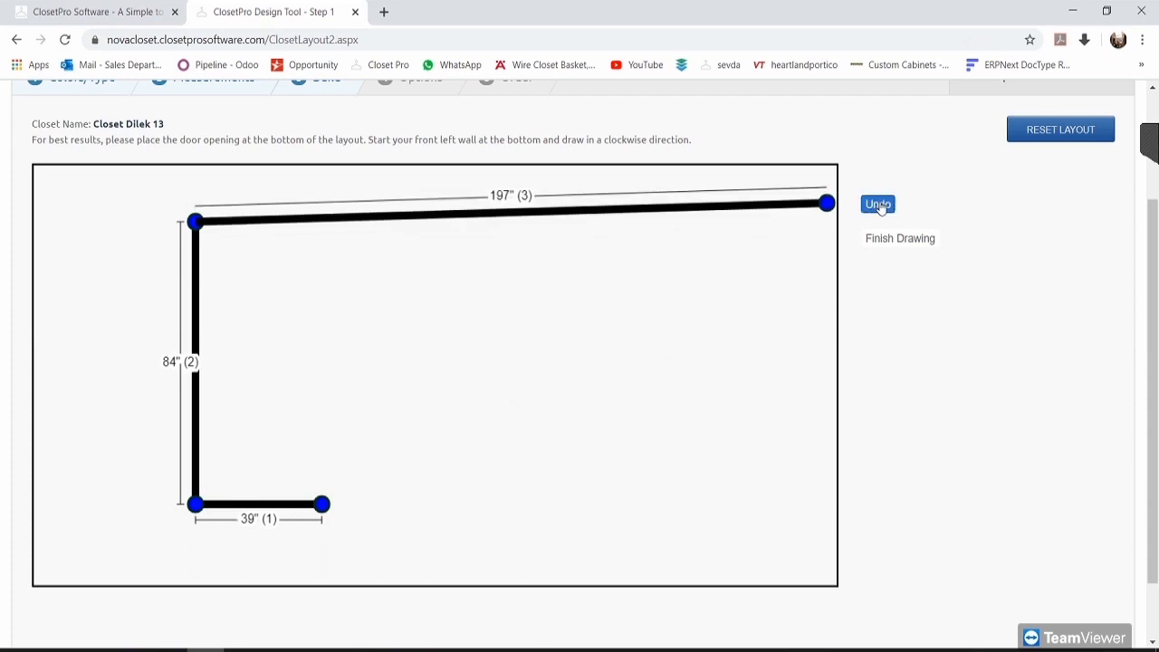
pyautogui.click(877, 205)
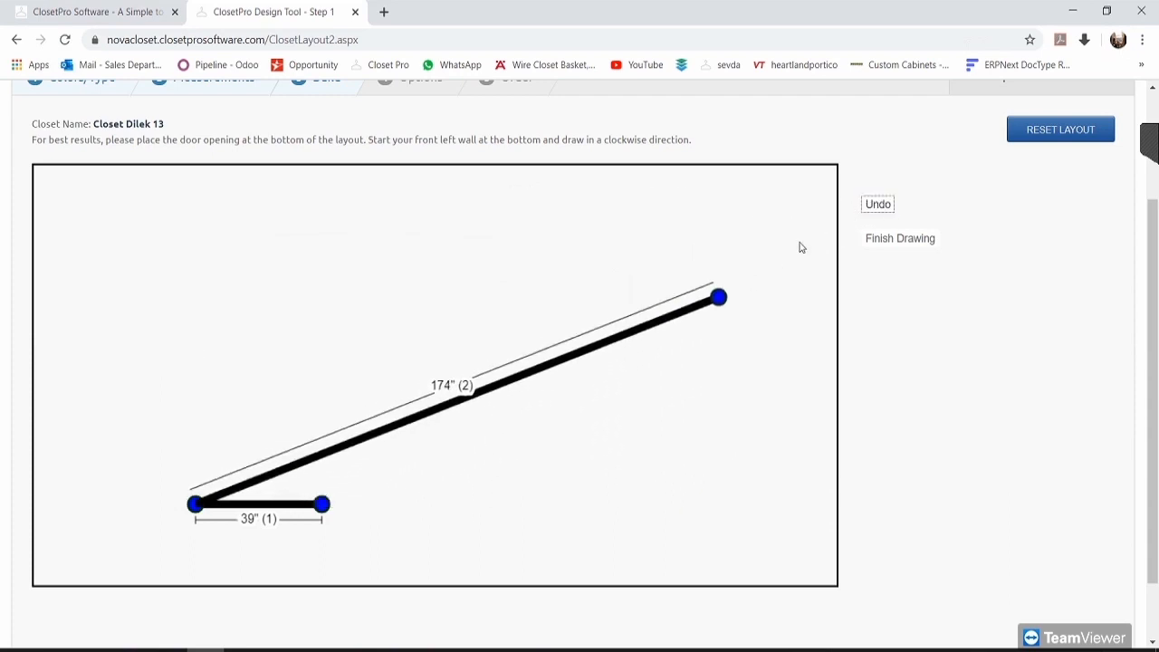
pyautogui.click(876, 205)
pyautogui.click(877, 205)
pyautogui.click(1006, 254)
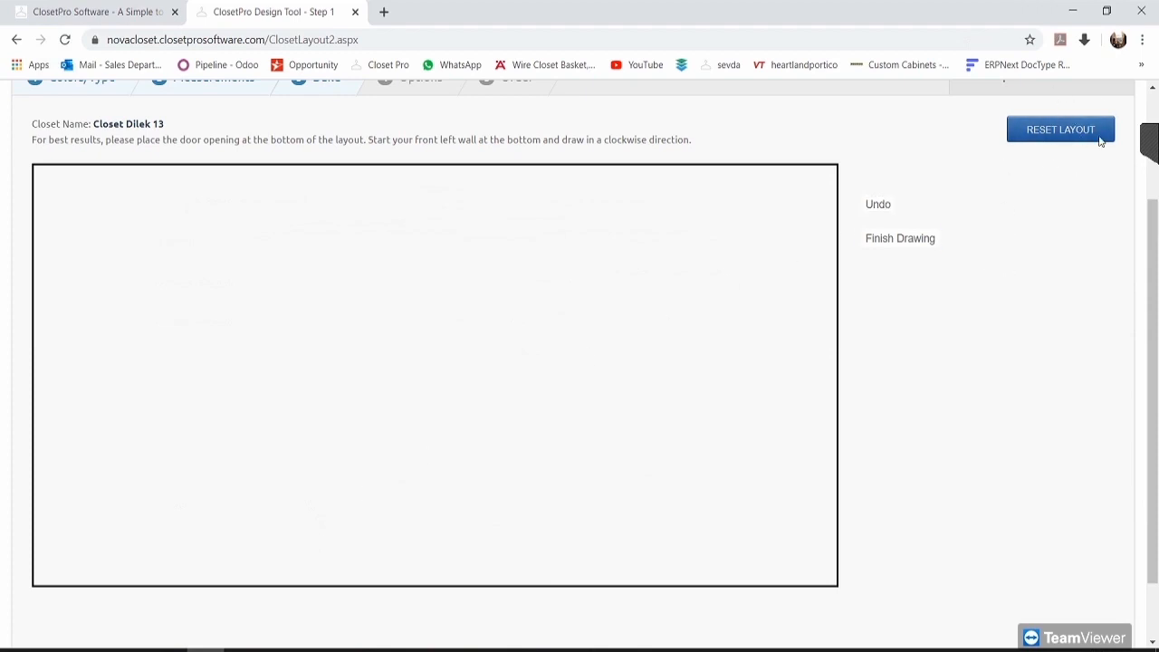
# Step: Redraw the U outline with walls of 45", 84", 146", 84" and 39", then finish drawing
pyautogui.click(305, 524)
pyautogui.click(154, 539)
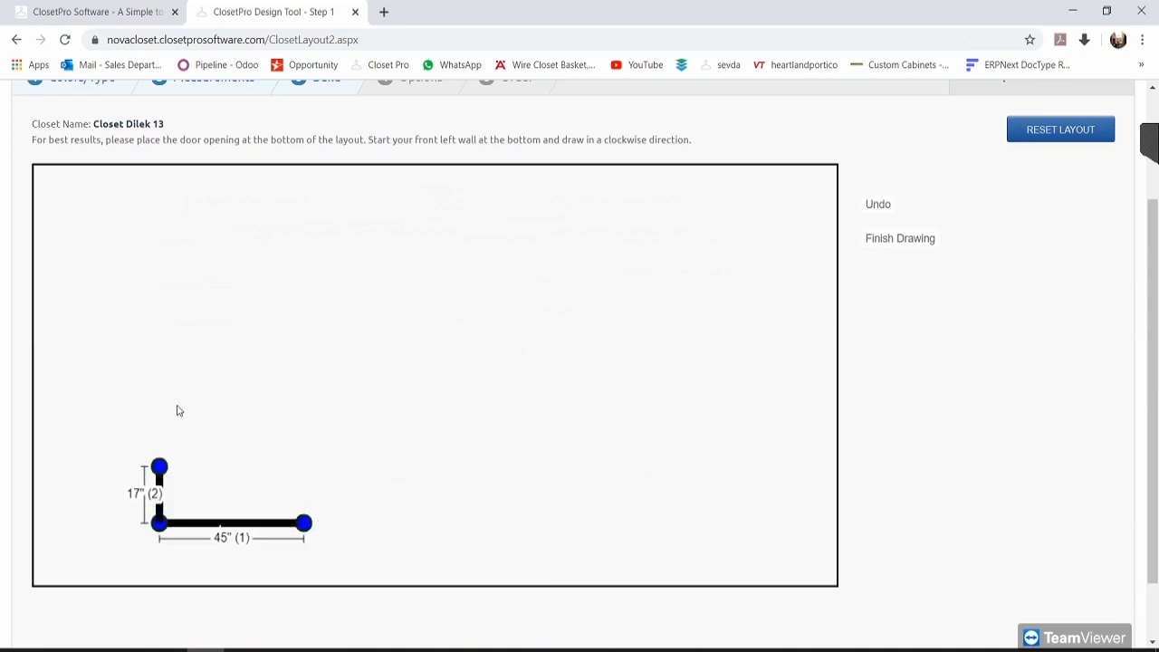
pyautogui.click(162, 239)
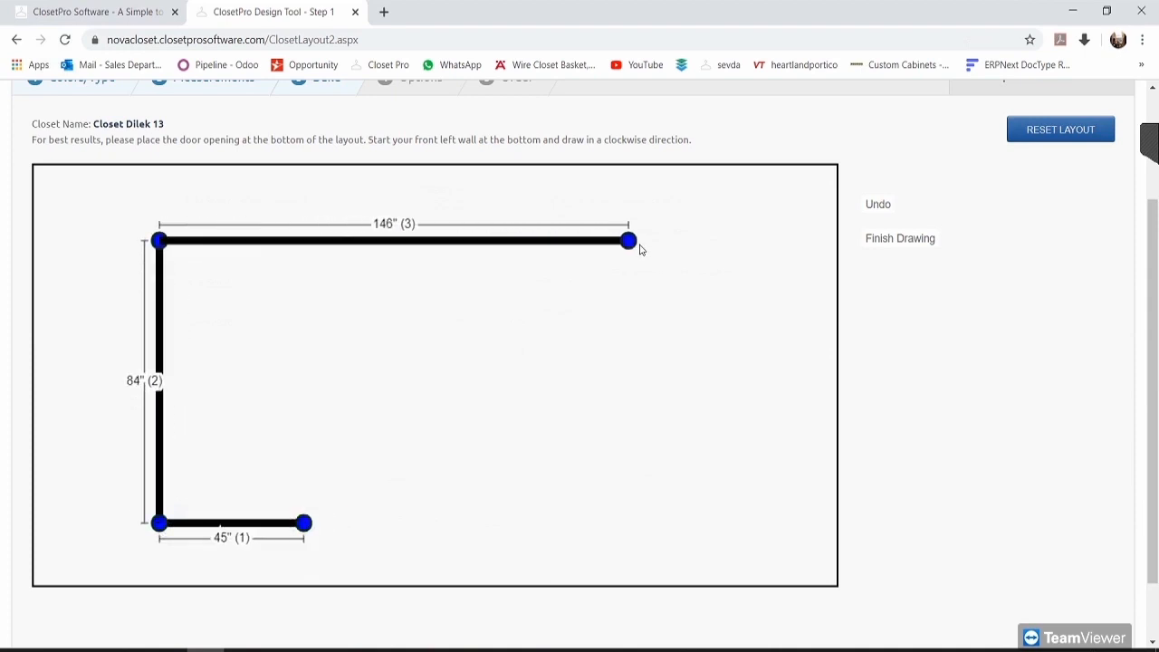
pyautogui.click(641, 250)
pyautogui.click(632, 523)
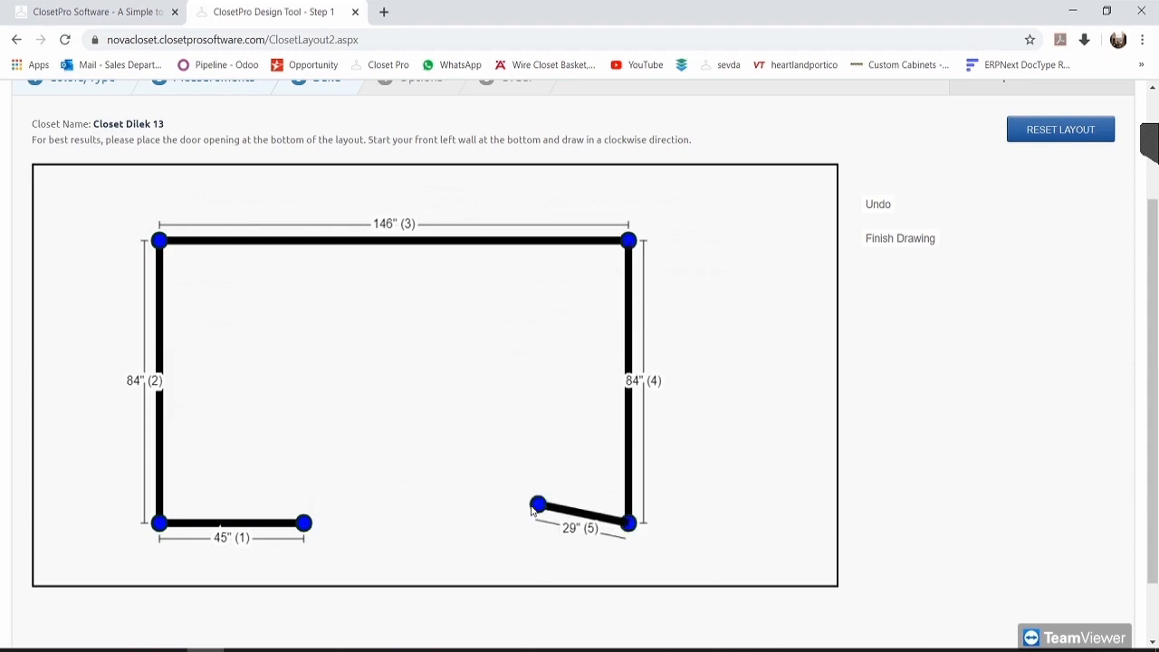
pyautogui.click(504, 522)
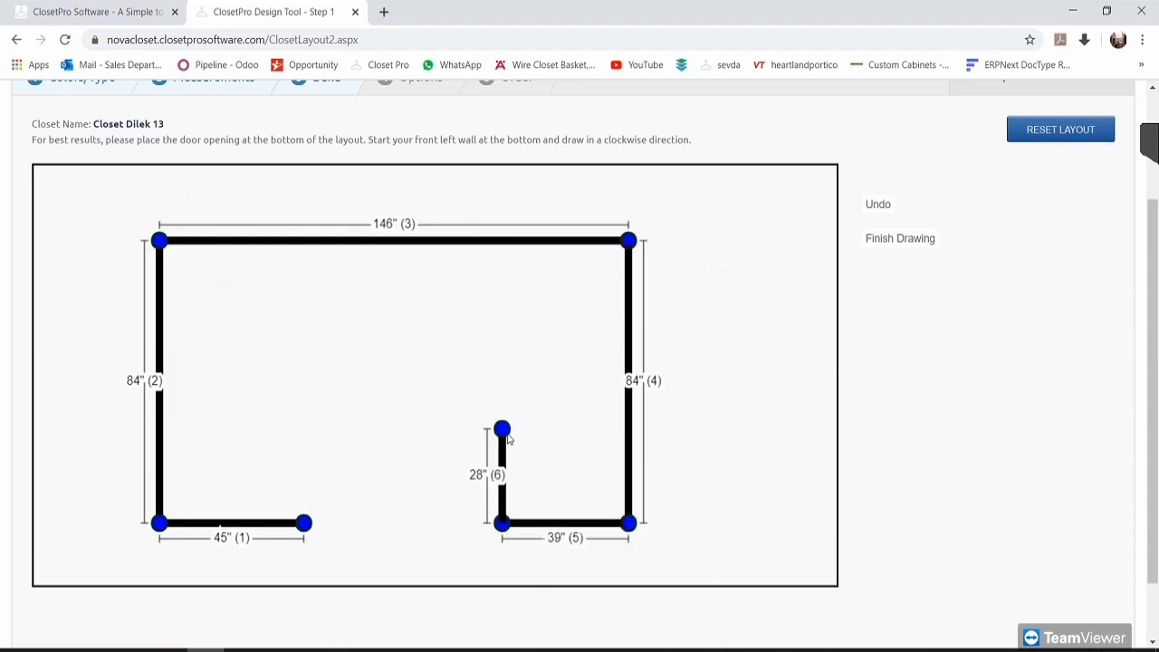
pyautogui.press('Escape')
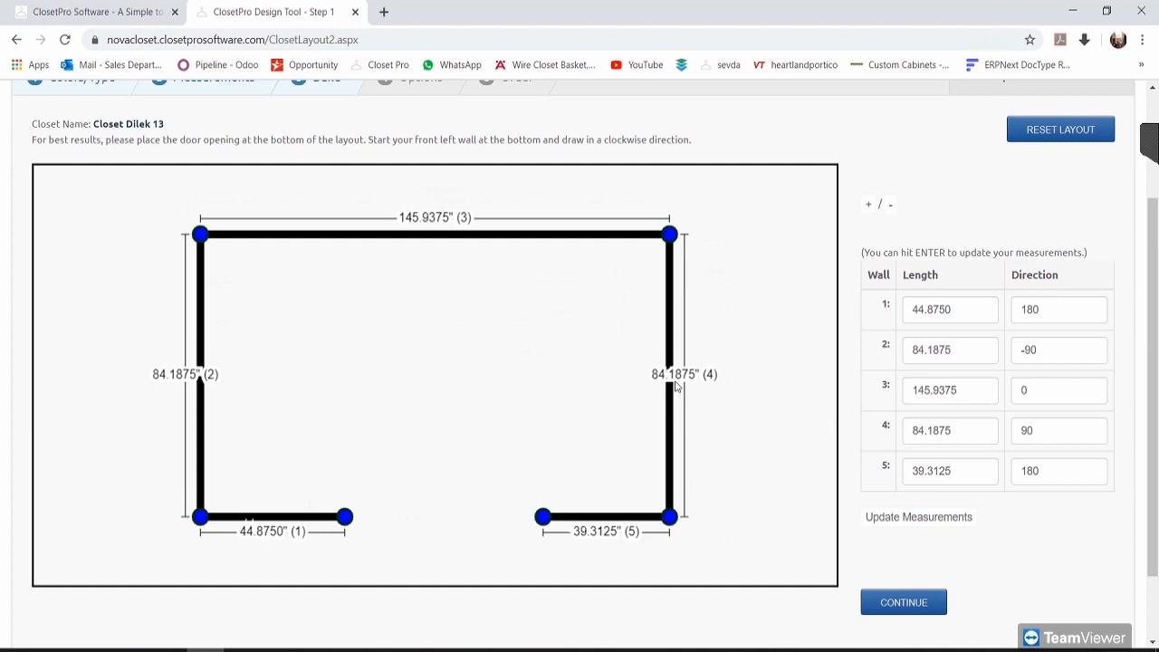
# Step: Enter wall lengths 45, 90, 150, 90 and 45 and update the measurements
pyautogui.doubleClick(961, 307)
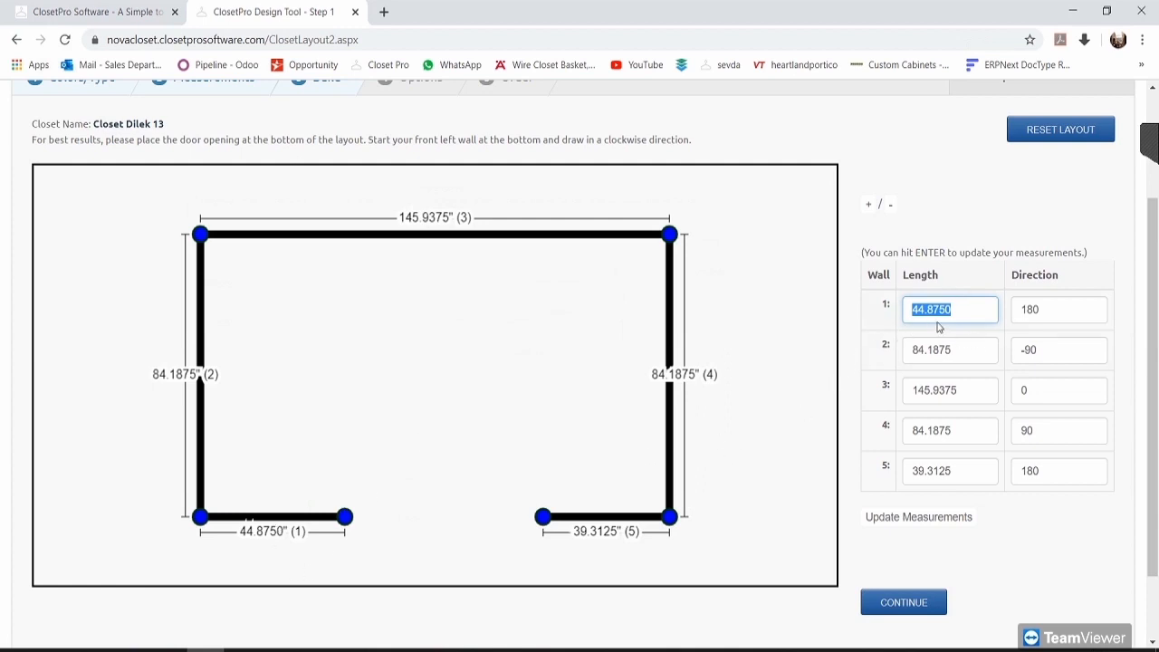
pyautogui.write('45')
pyautogui.click(970, 359)
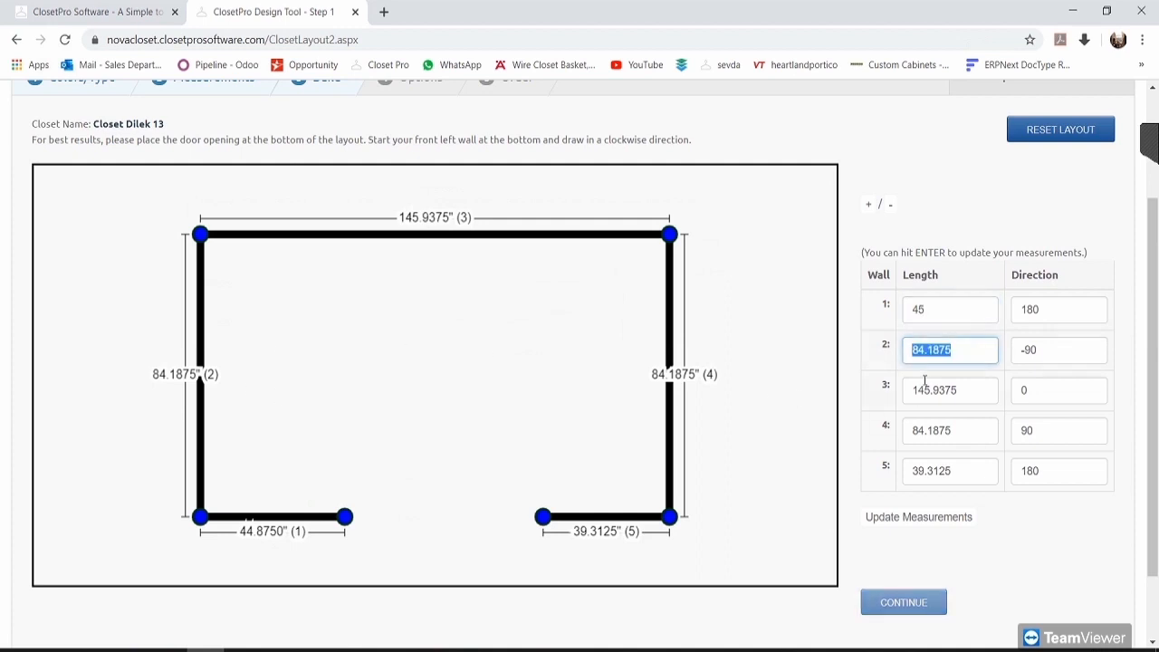
pyautogui.write('90')
pyautogui.click(970, 390)
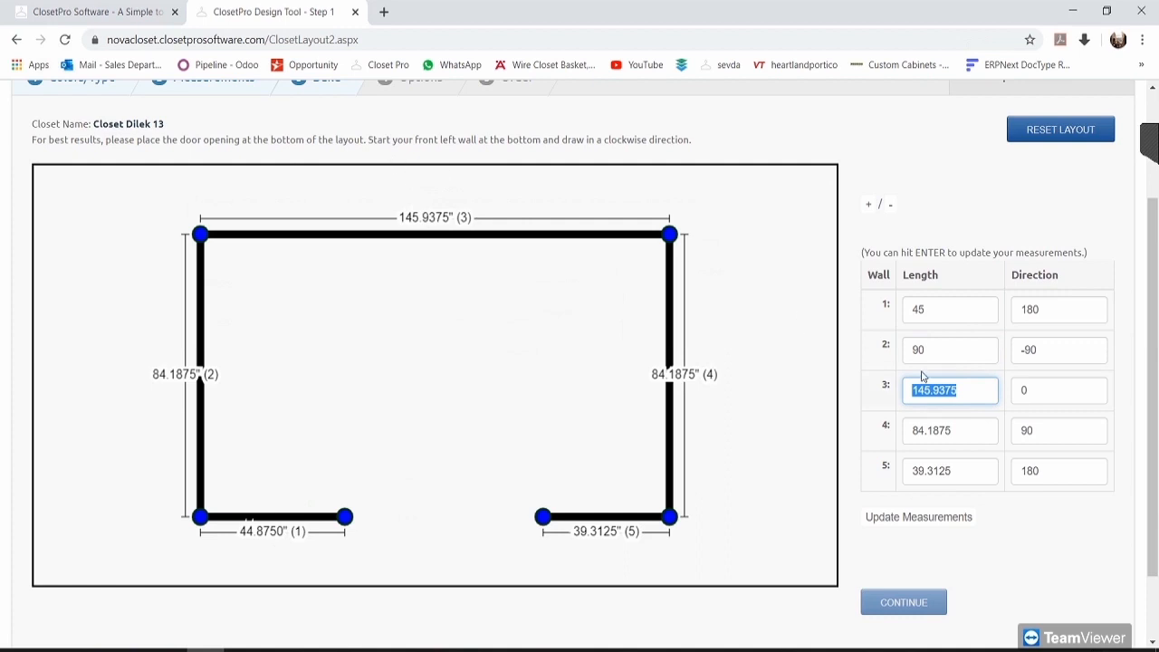
pyautogui.write('150')
pyautogui.click(947, 428)
pyautogui.write('90')
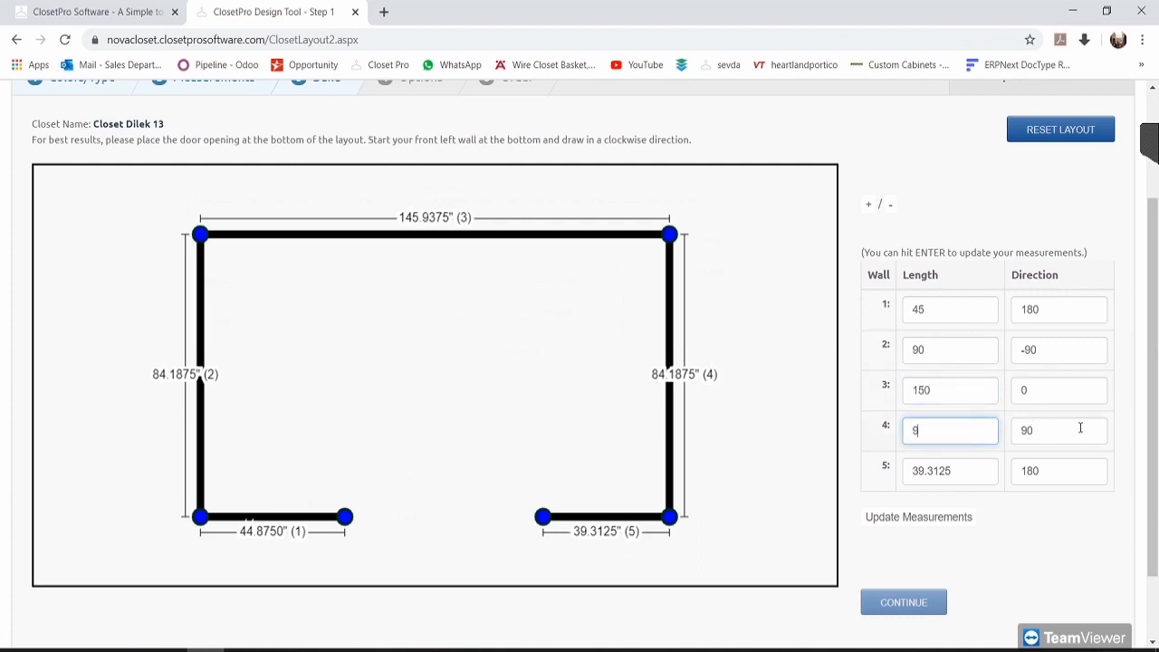
pyautogui.click(986, 472)
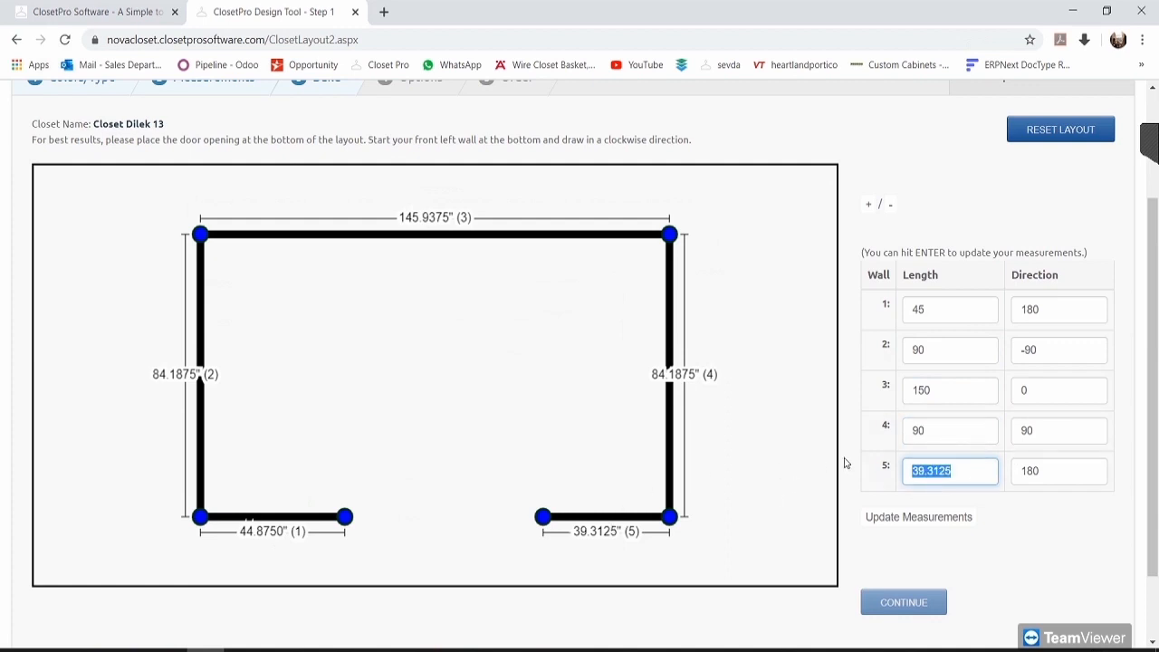
pyautogui.write('45')
pyautogui.click(1052, 475)
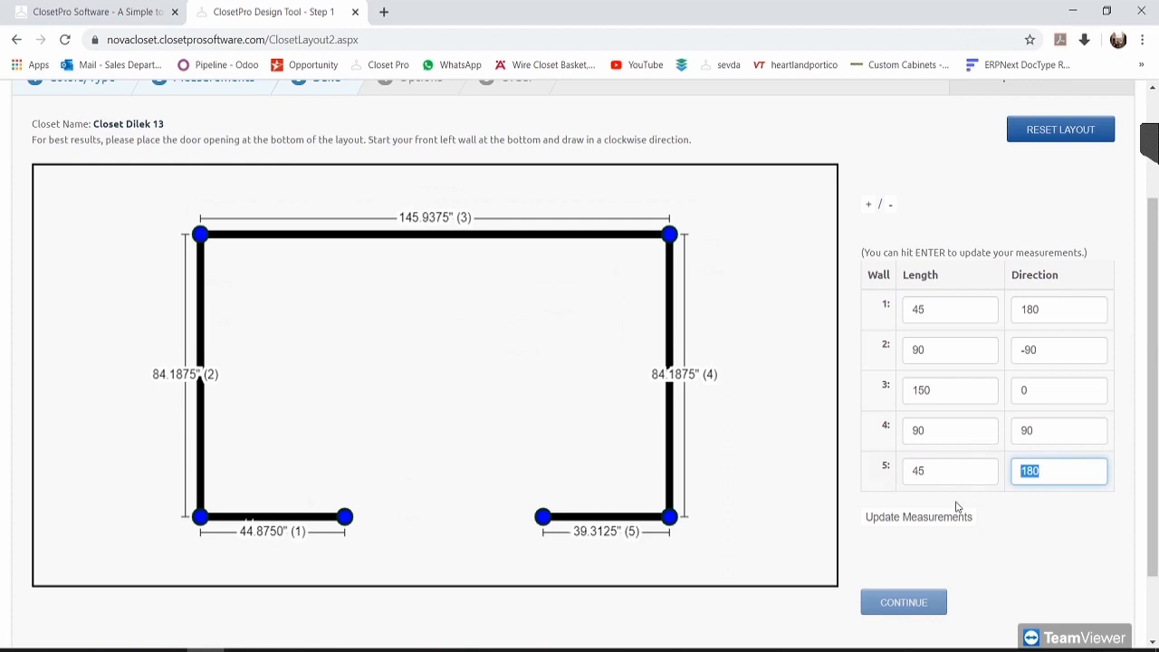
pyautogui.click(922, 522)
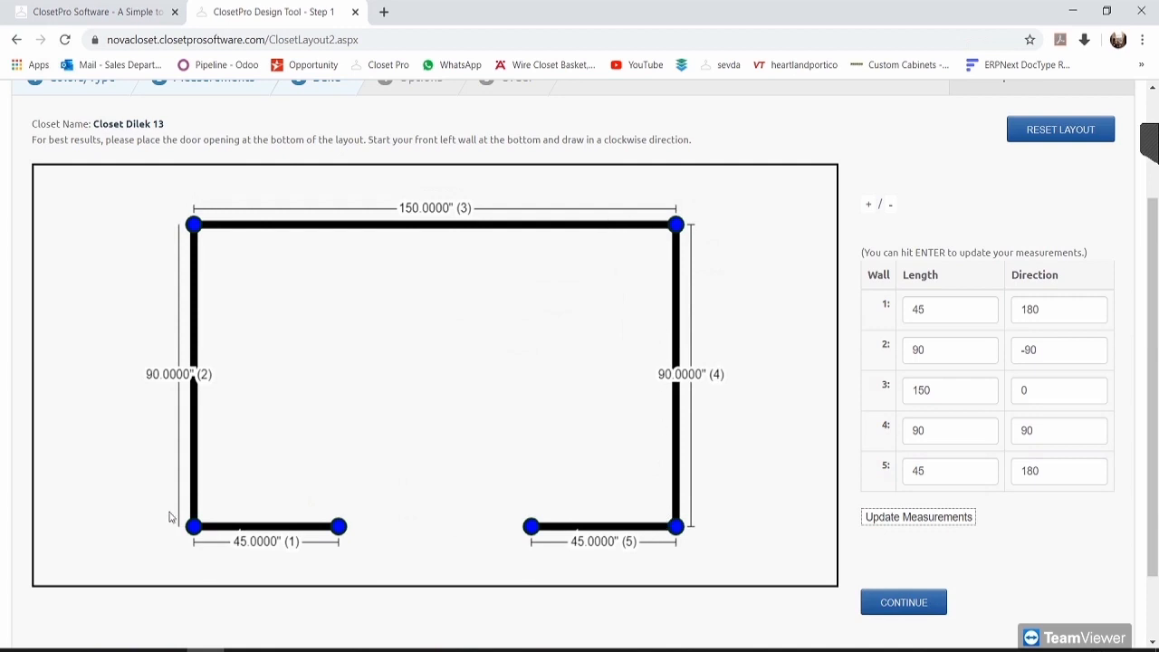
# Step: Try a 93° direction on wall 4, then reset it to 90° and update
pyautogui.click(973, 431)
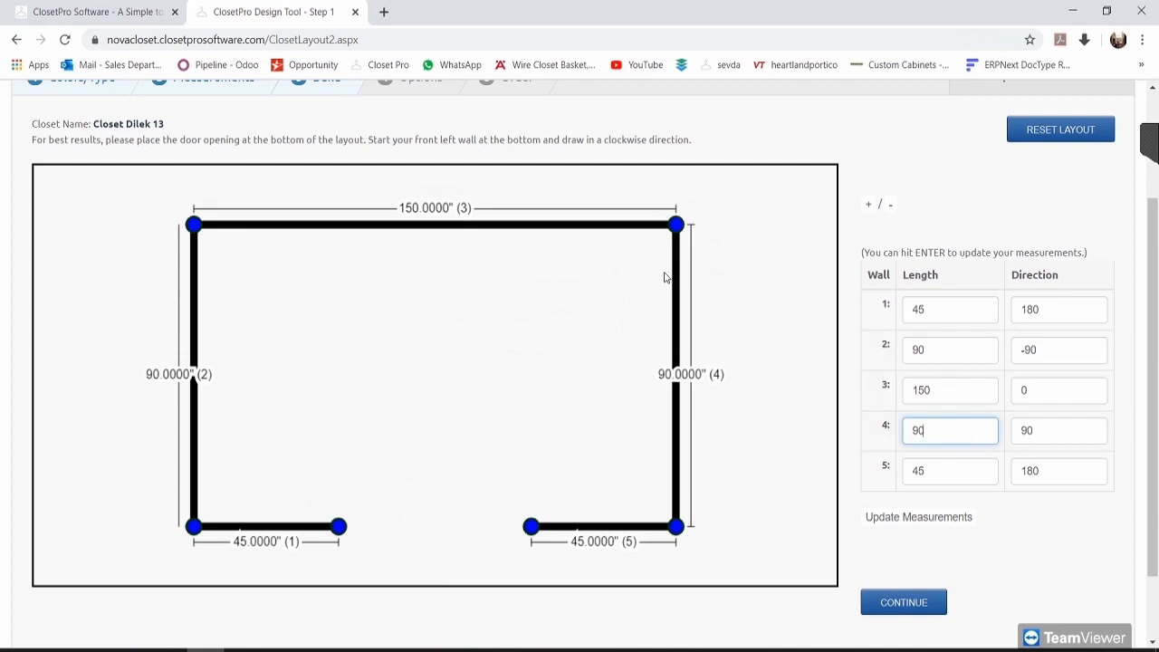
pyautogui.press('Tab')
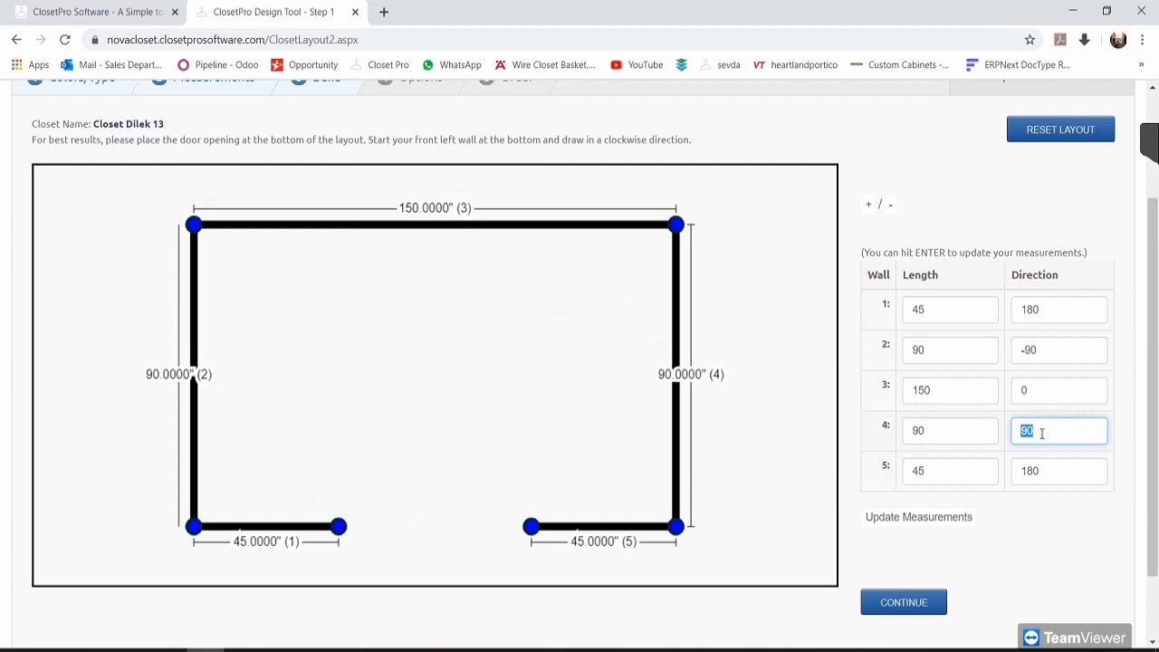
pyautogui.write('93')
pyautogui.click(906, 525)
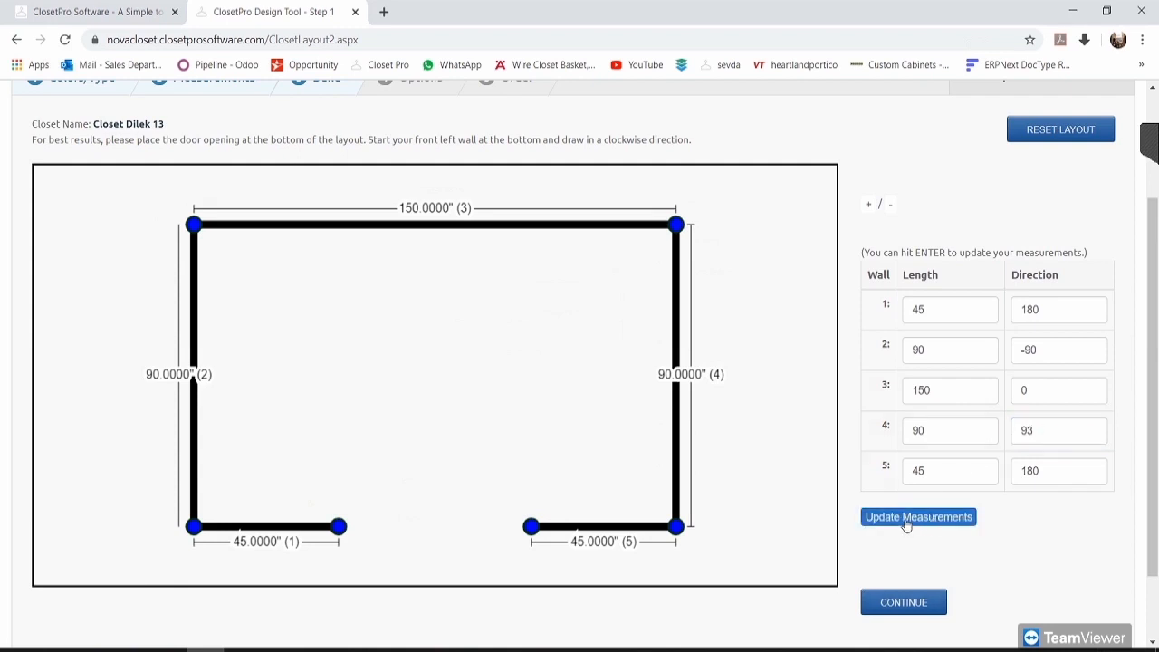
pyautogui.click(653, 534)
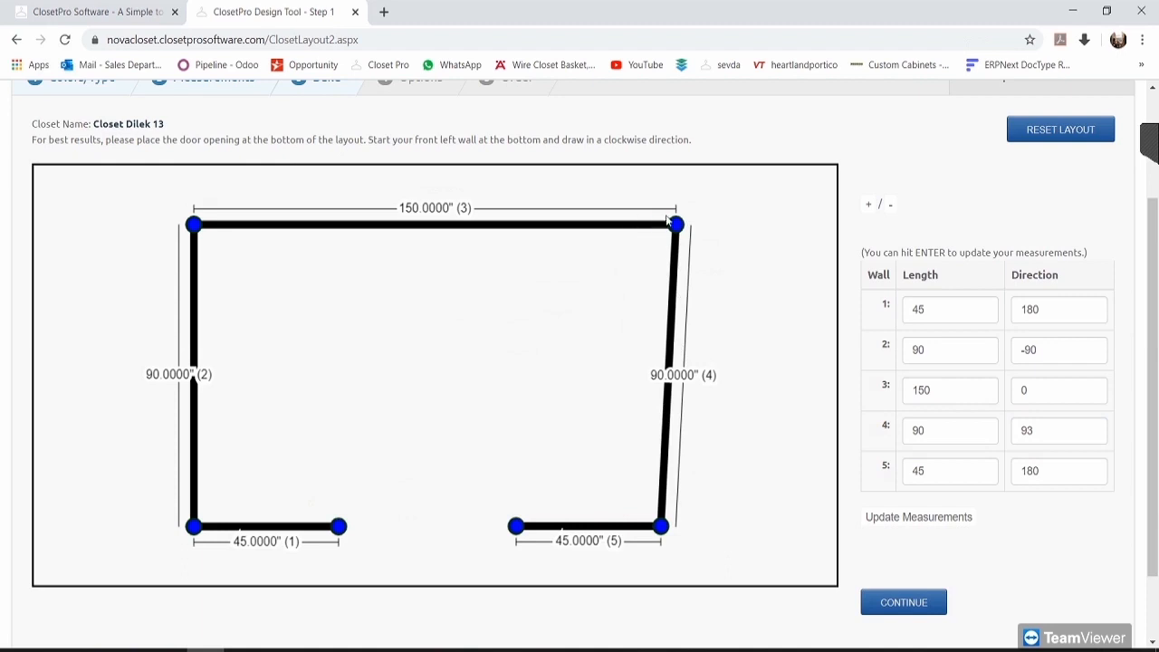
pyautogui.doubleClick(1030, 428)
pyautogui.write('90')
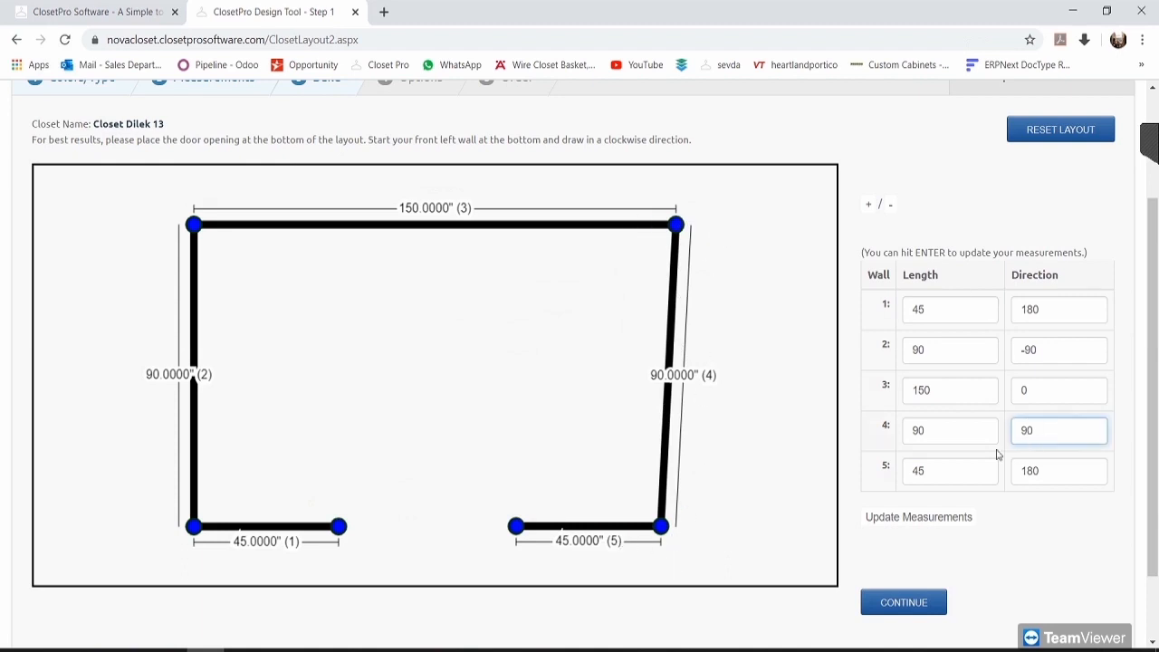
pyautogui.click(936, 518)
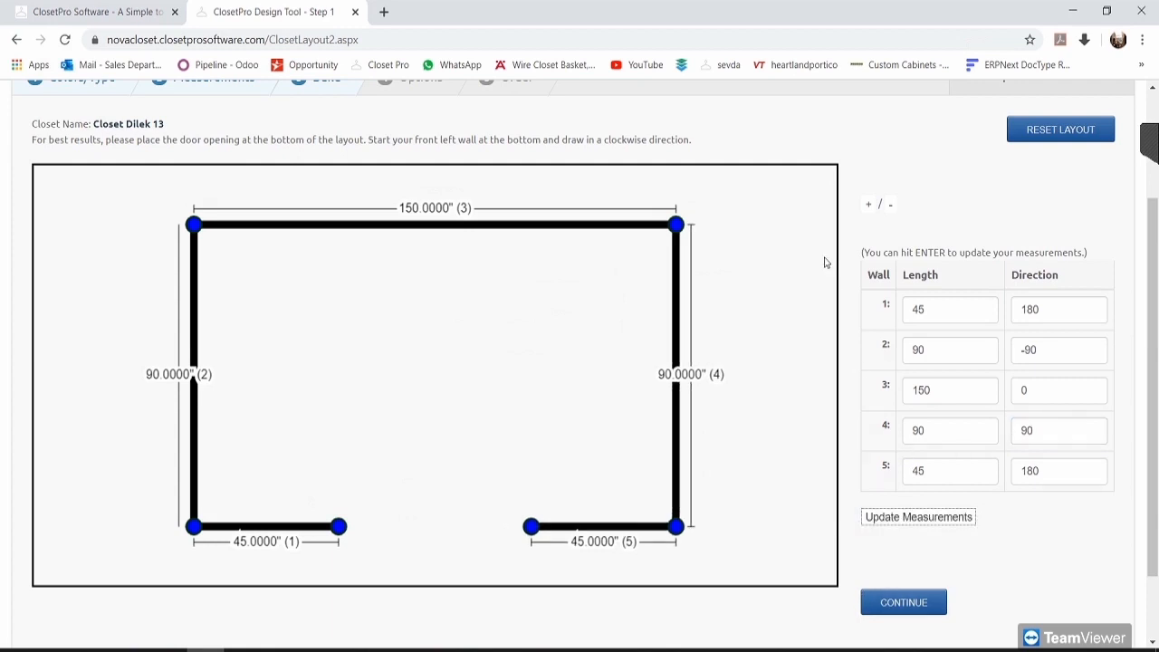
# Step: Hide the remote-session panel and accept the 45/90/150/90/45 wall measurements
pyautogui.click(869, 205)
pyautogui.click(891, 206)
pyautogui.click(891, 207)
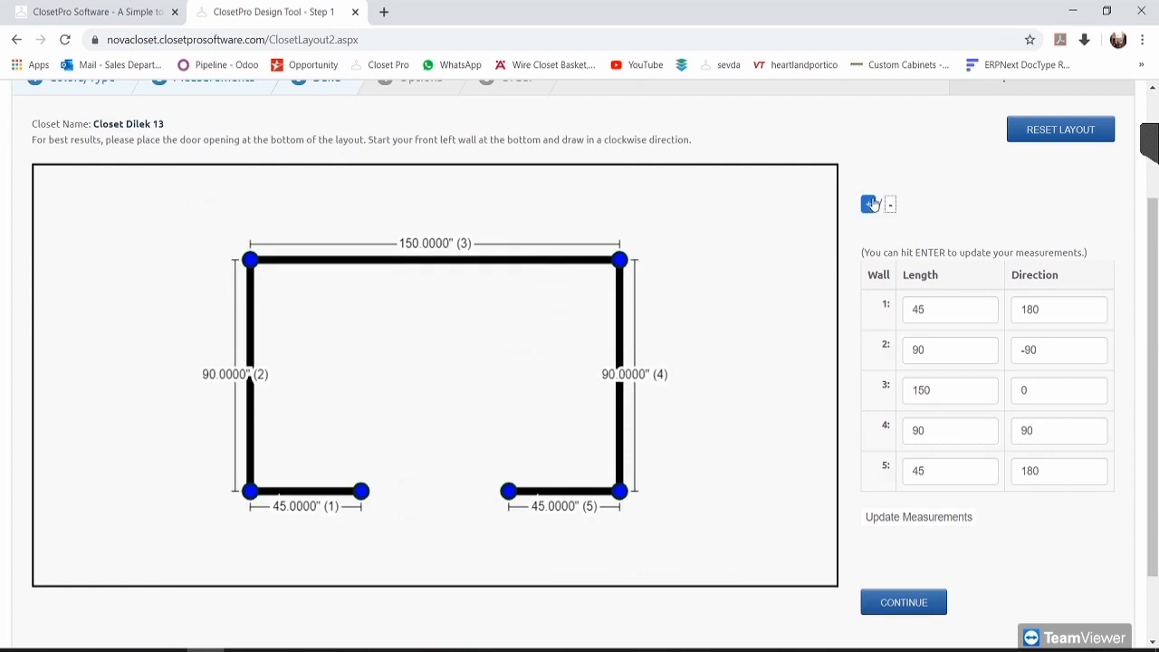
pyautogui.click(869, 205)
pyautogui.click(867, 204)
pyautogui.click(890, 206)
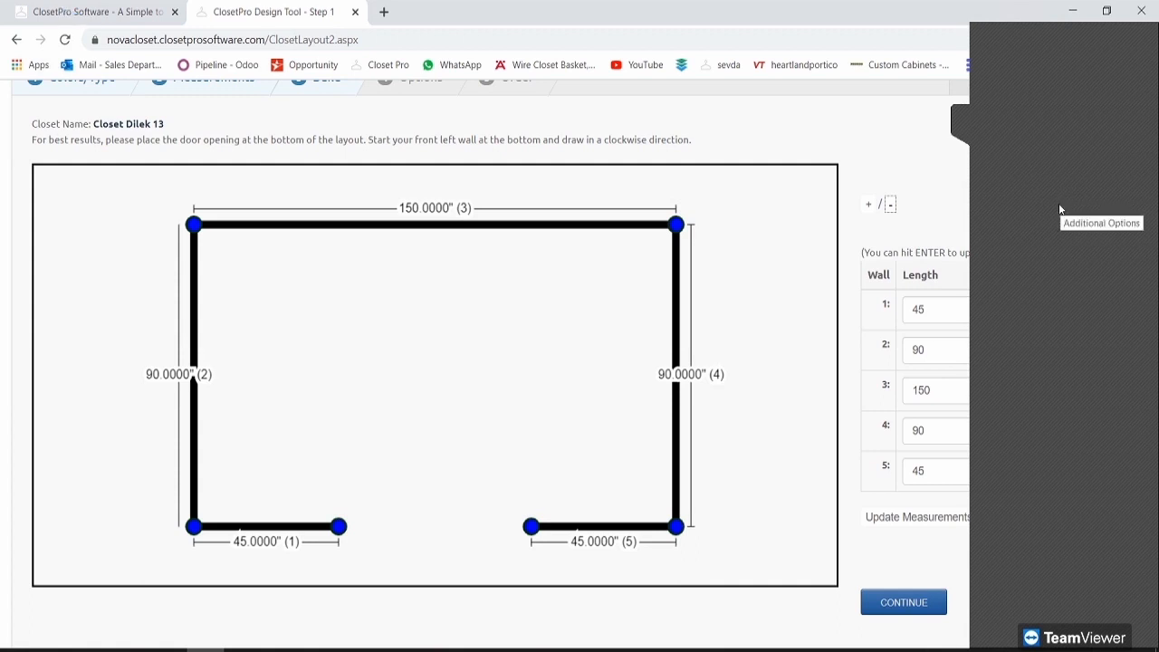
pyautogui.click(961, 123)
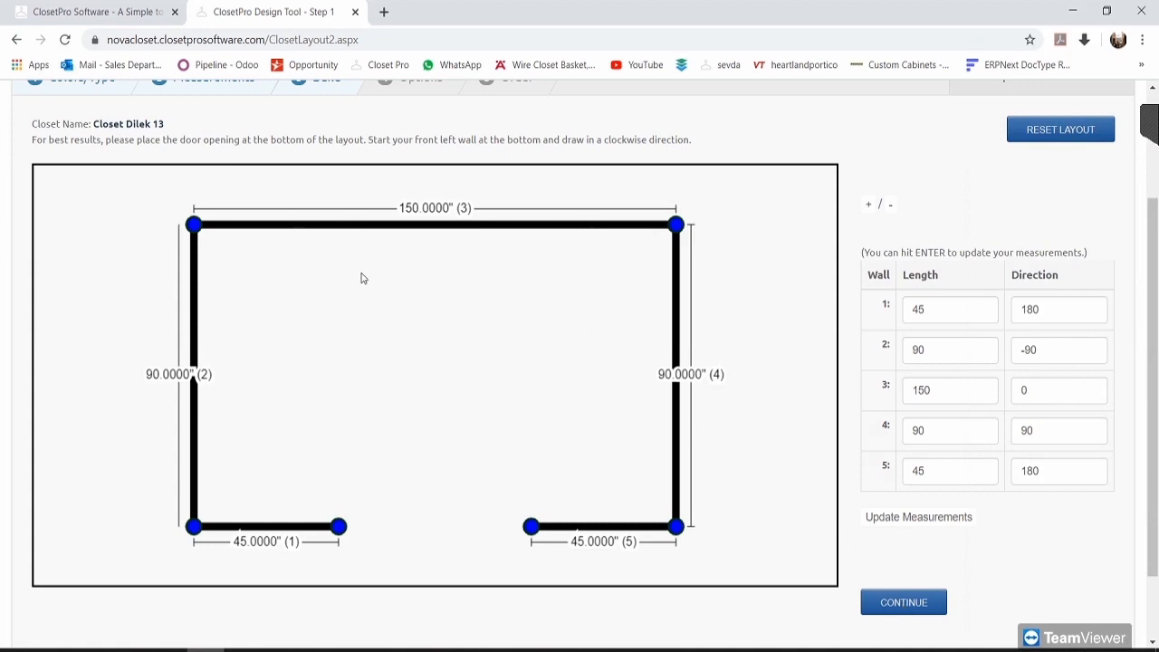
pyautogui.click(914, 601)
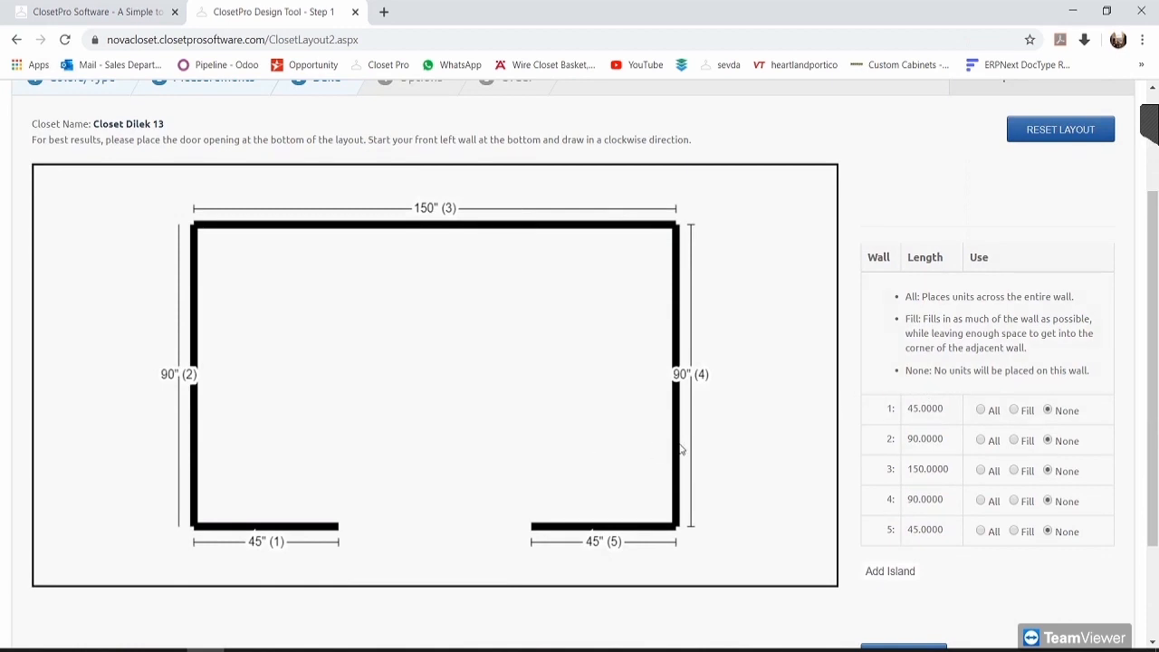
# Step: Set walls 2 and 4 to Fill and back wall 3 to All, then request an island
pyautogui.scroll(-1, 697, 380)
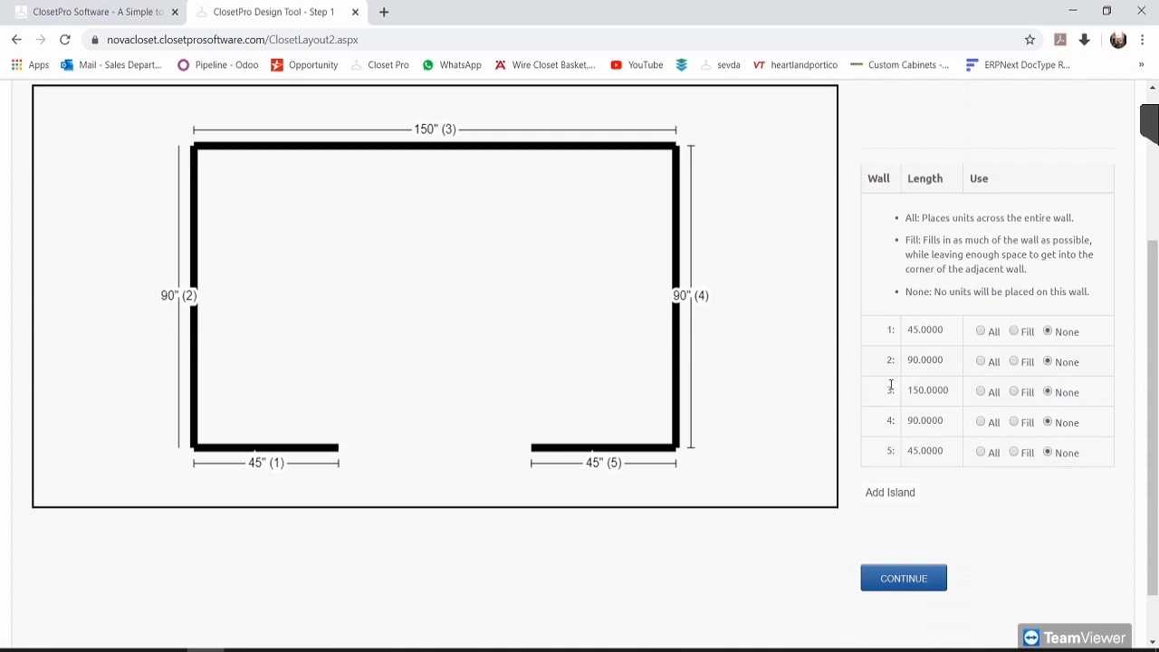
pyautogui.click(980, 361)
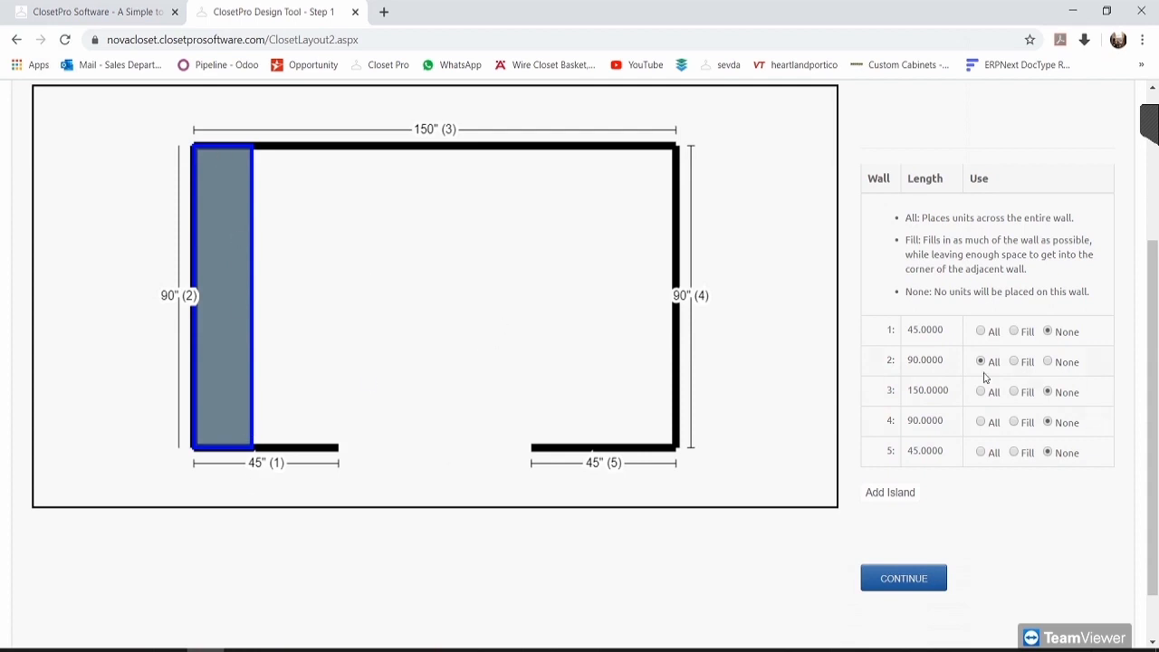
pyautogui.click(1014, 392)
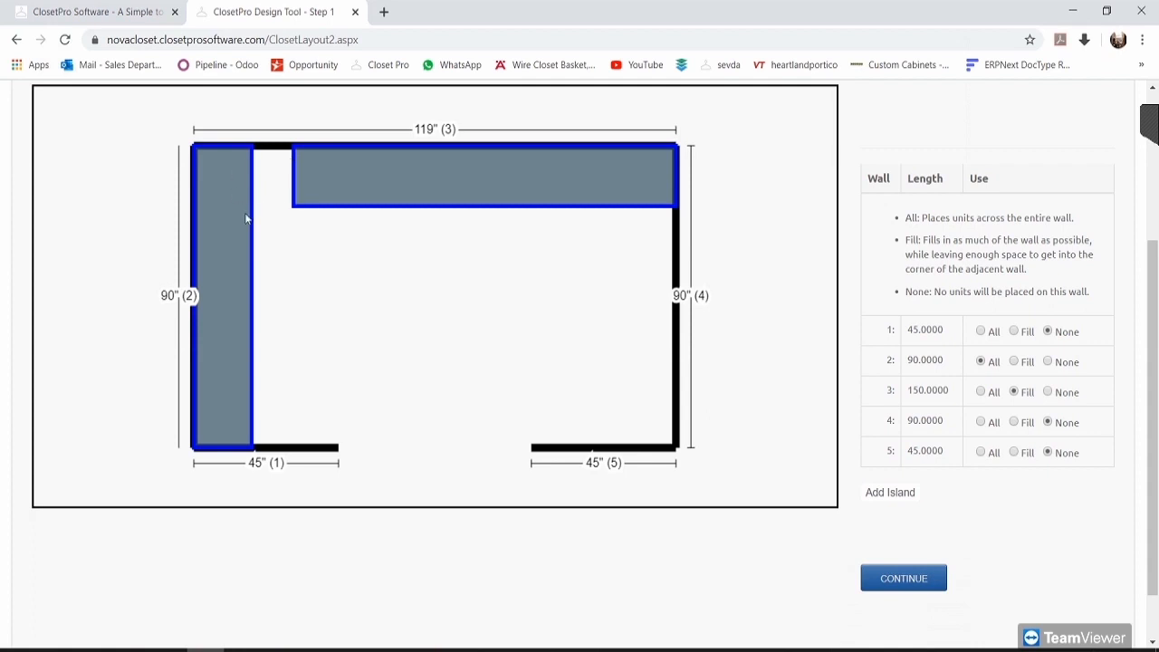
pyautogui.click(982, 423)
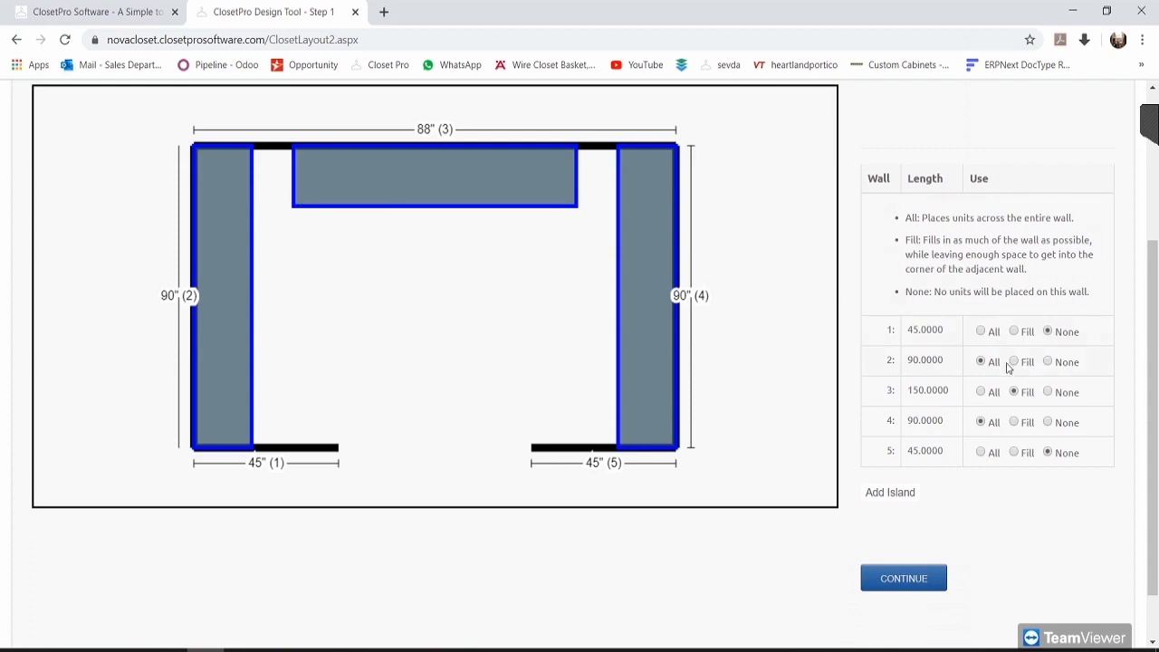
pyautogui.click(981, 392)
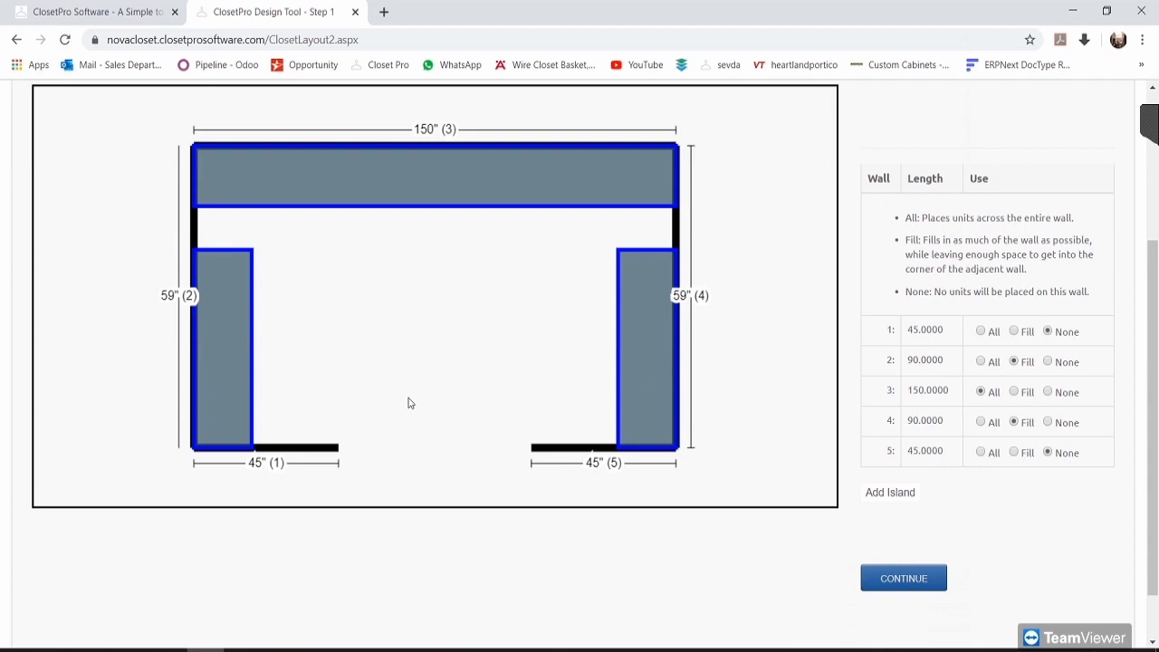
pyautogui.click(888, 496)
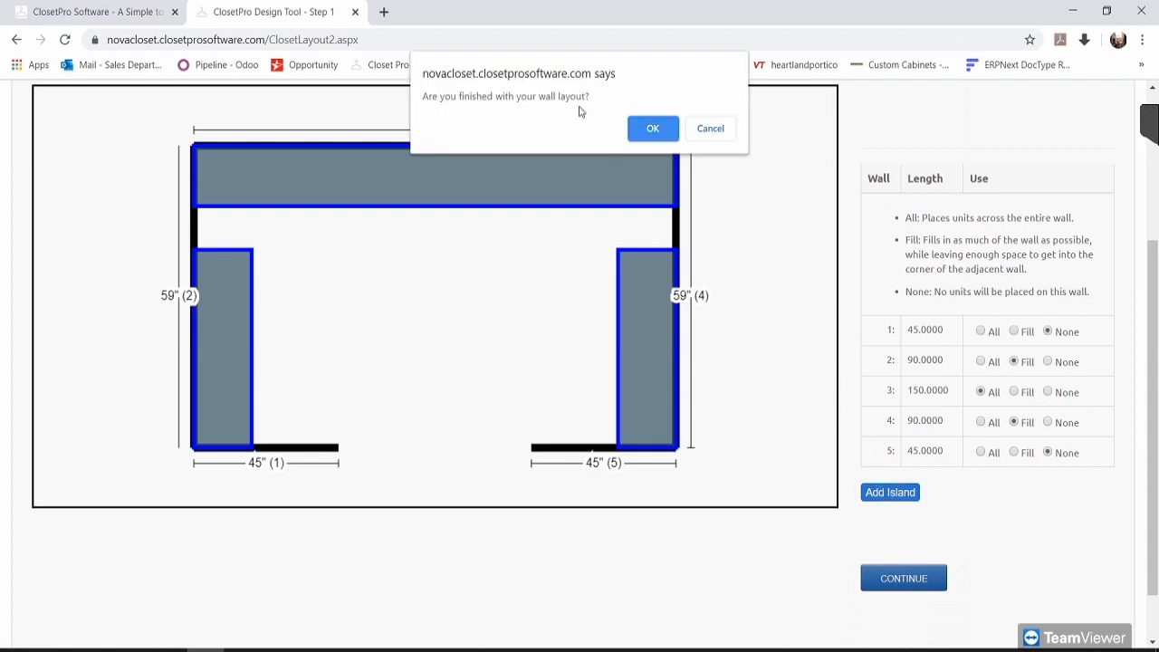
# Step: Confirm the finished wall layout and add a single-sided island, positioning it in the room
pyautogui.click(652, 134)
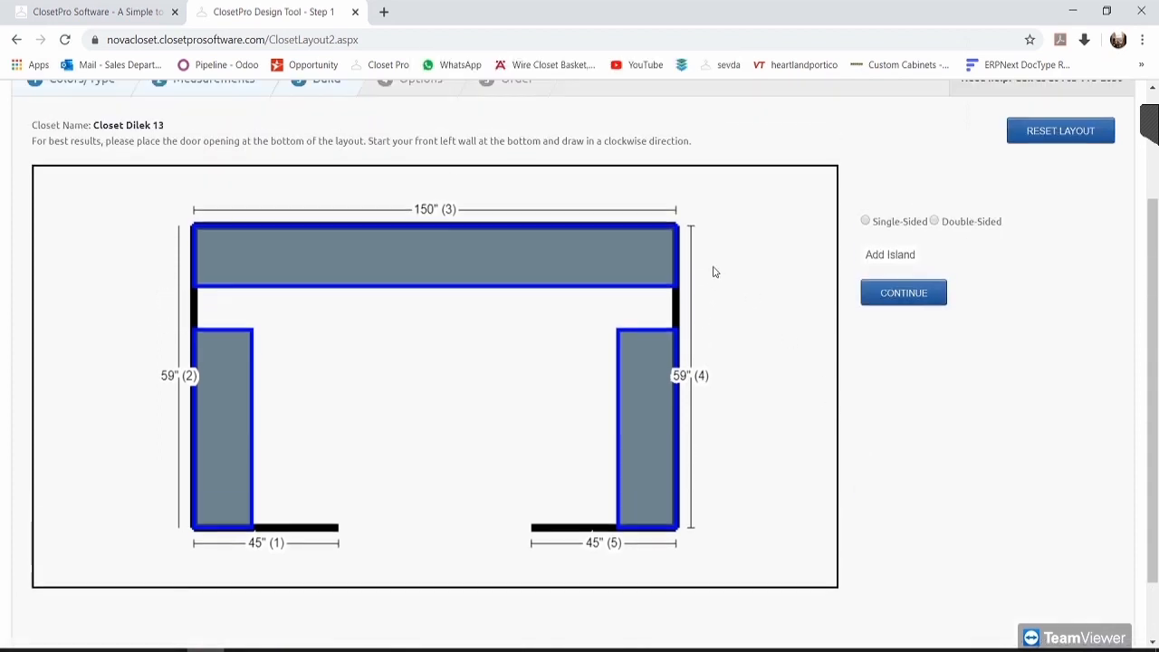
pyautogui.click(865, 223)
pyautogui.click(895, 256)
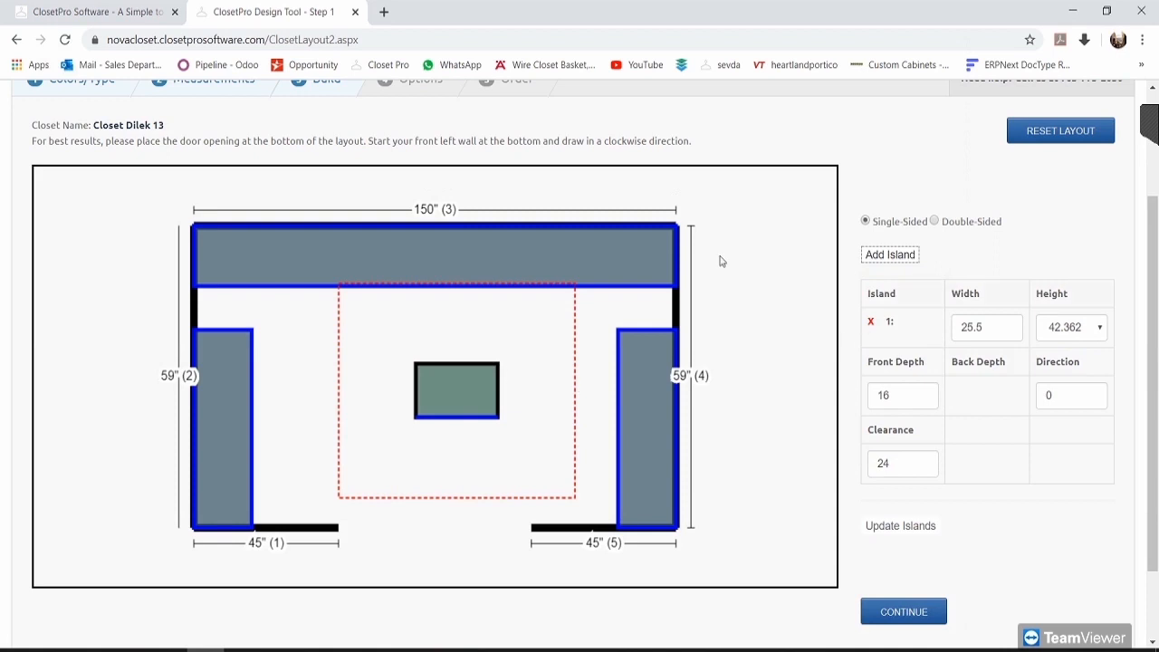
pyautogui.moveTo(461, 393); pyautogui.dragTo(459, 422)
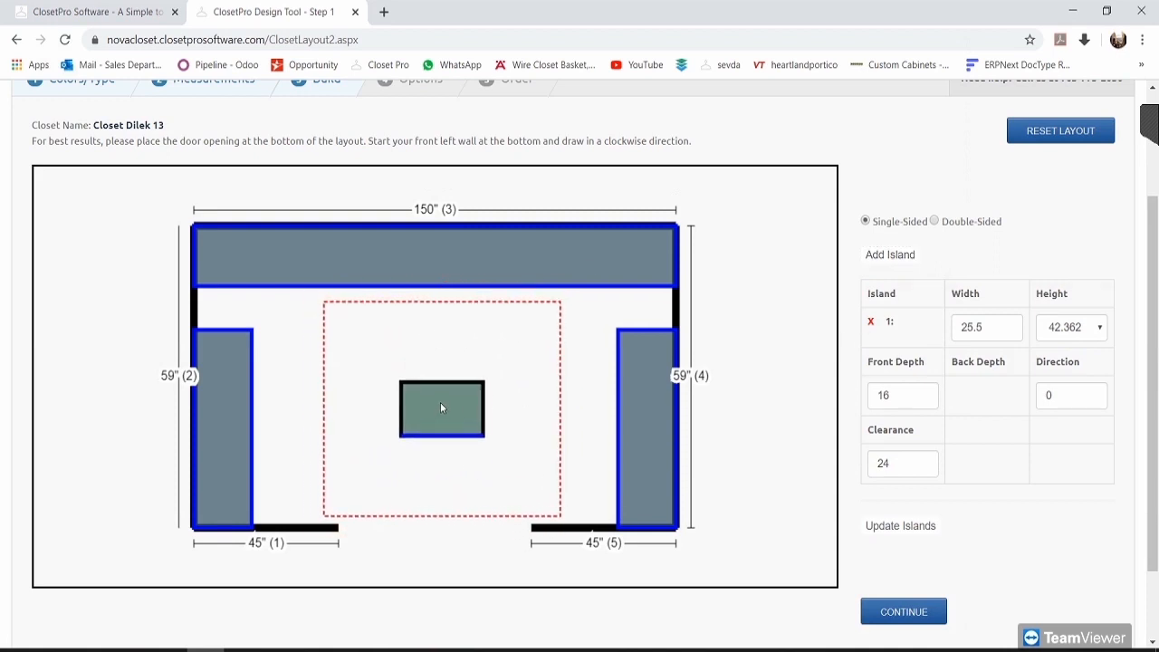
pyautogui.moveTo(450, 409)
pyautogui.mouseDown()
pyautogui.moveTo(277, 401)
pyautogui.moveTo(570, 347)
pyautogui.moveTo(427, 466)
pyautogui.moveTo(404, 442)
pyautogui.moveTo(439, 425)
pyautogui.moveTo(434, 409)
pyautogui.mouseUp()
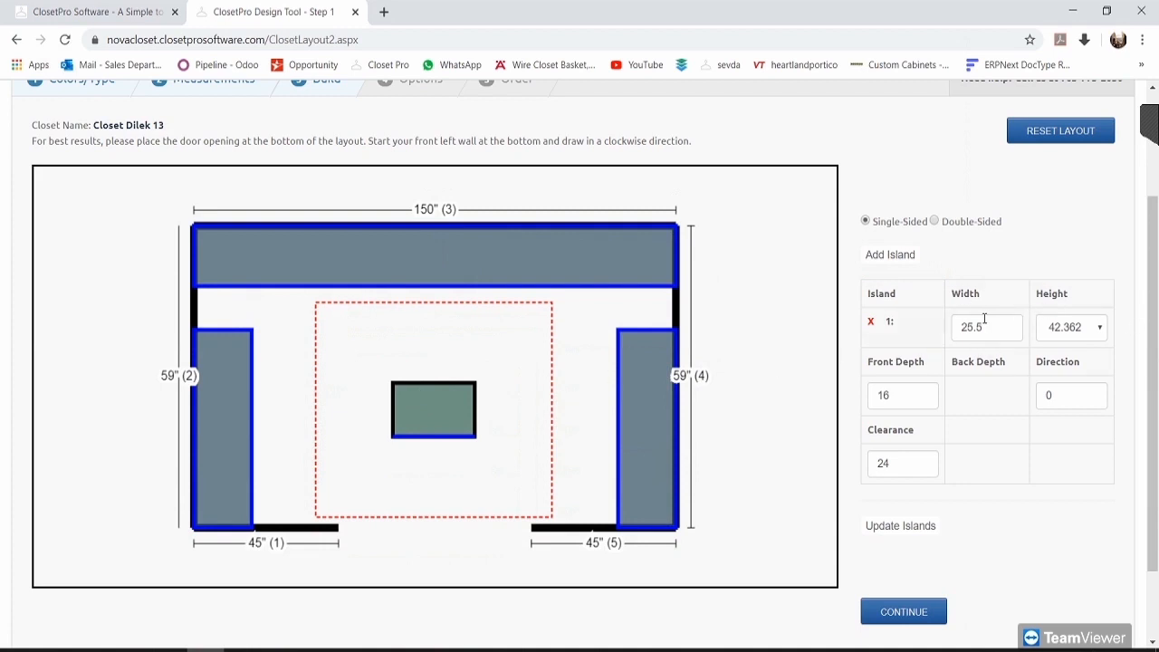
pyautogui.click(1073, 324)
pyautogui.click(1074, 324)
pyautogui.doubleClick(910, 403)
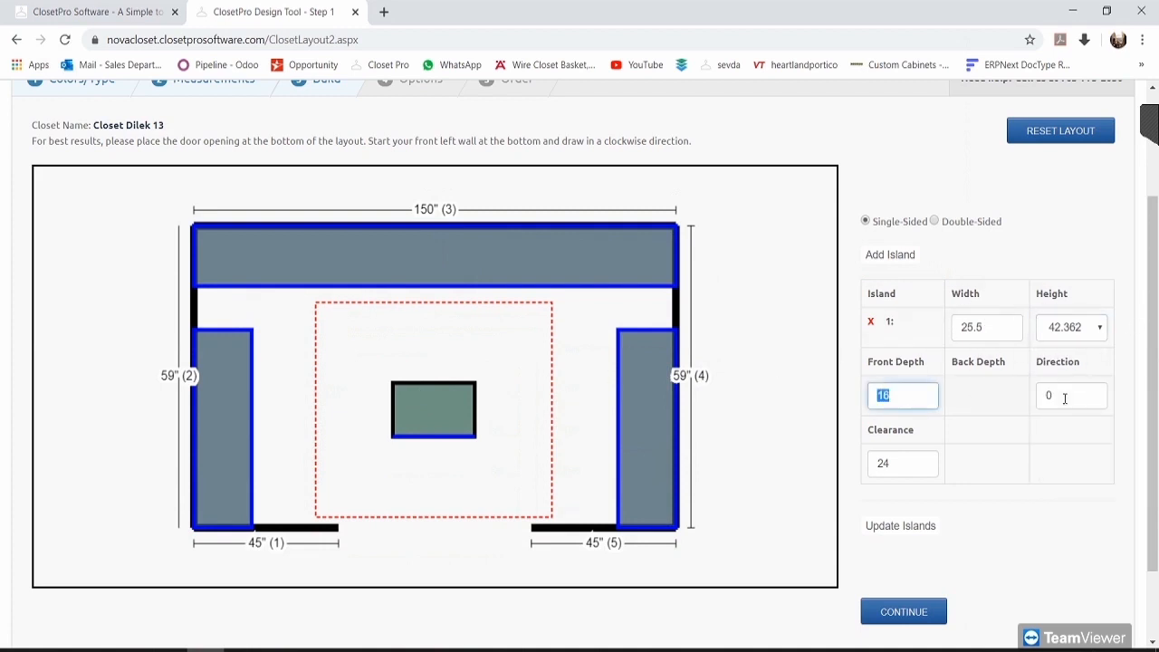
pyautogui.doubleClick(1074, 396)
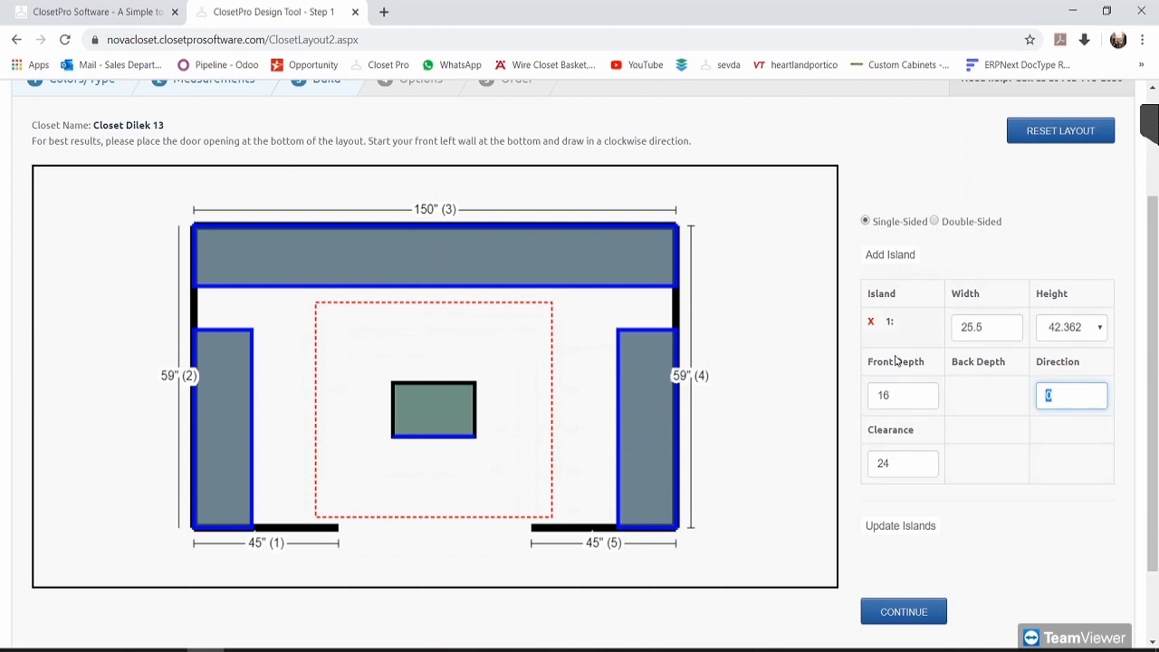
pyautogui.click(751, 414)
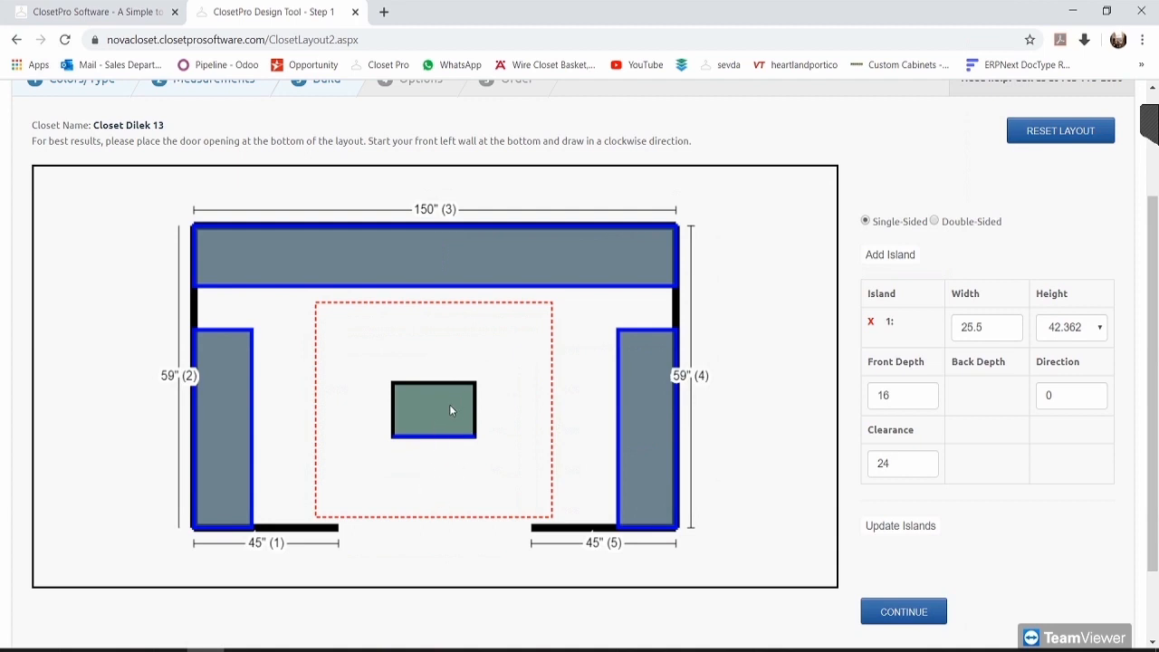
# Step: Set the island width to 30 and height to 18.425, then move it against the right wall
pyautogui.doubleClick(1009, 327)
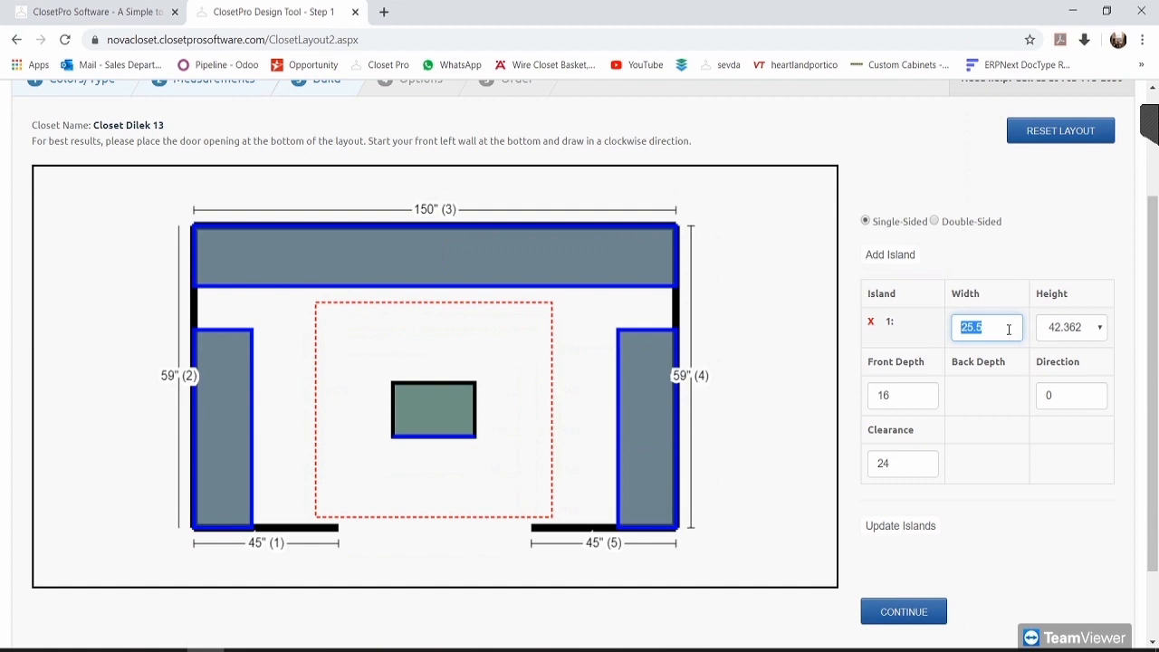
pyautogui.write('30')
pyautogui.click(1075, 334)
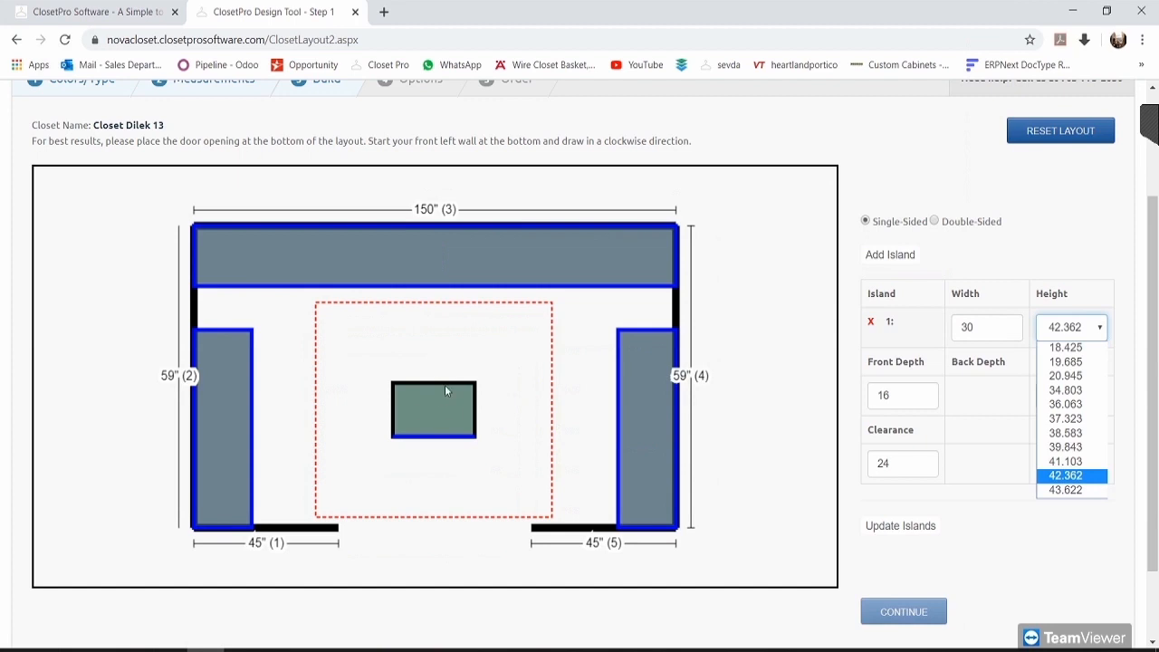
pyautogui.click(442, 399)
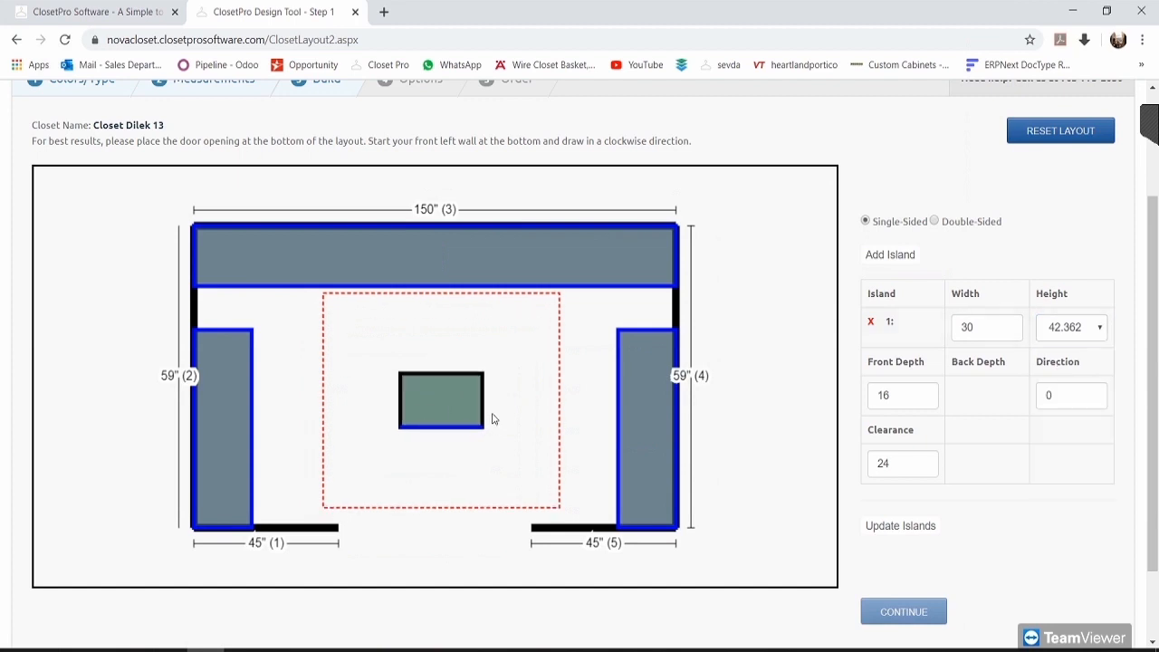
pyautogui.moveTo(573, 468); pyautogui.dragTo(580, 503)
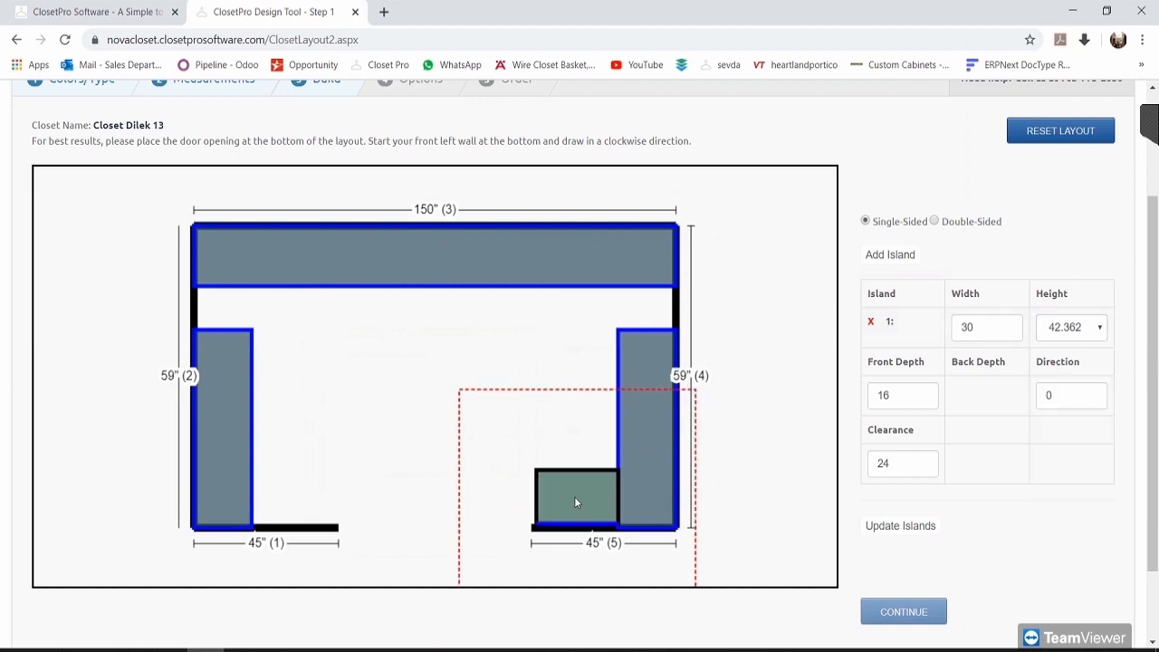
pyautogui.click(1066, 330)
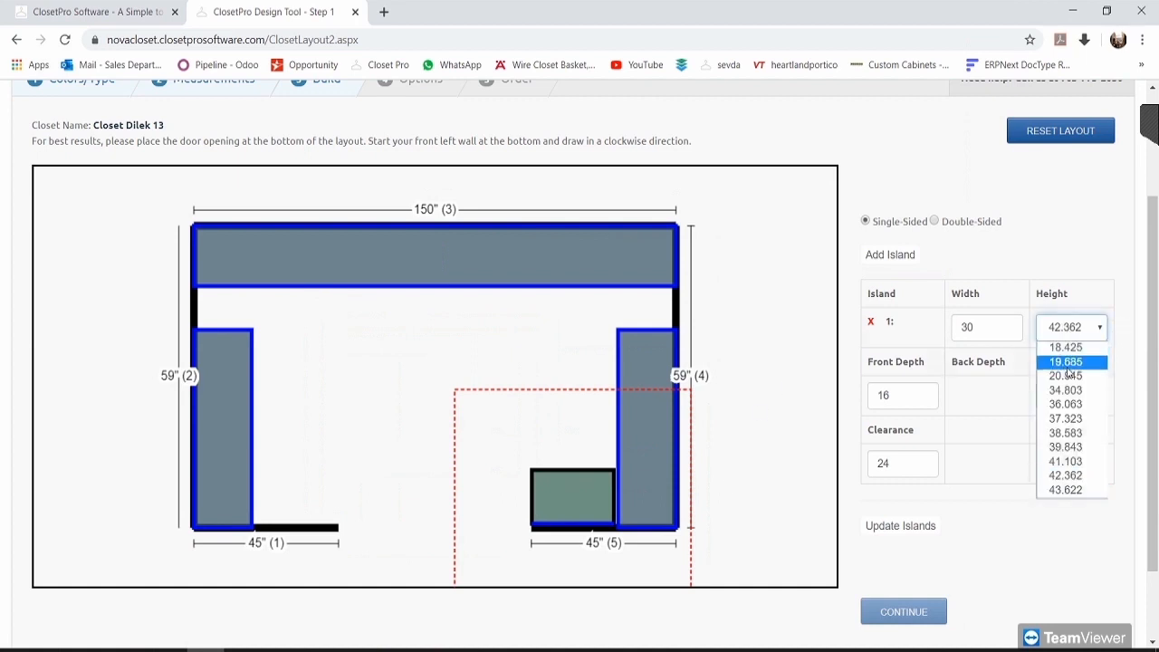
pyautogui.click(1065, 347)
pyautogui.moveTo(552, 512); pyautogui.dragTo(509, 488)
pyautogui.moveTo(580, 507); pyautogui.dragTo(509, 378)
# Step: Change a session participant's permissions, recentre the island, then delete the single-sided island
pyautogui.click(1148, 122)
pyautogui.rightClick(1110, 197)
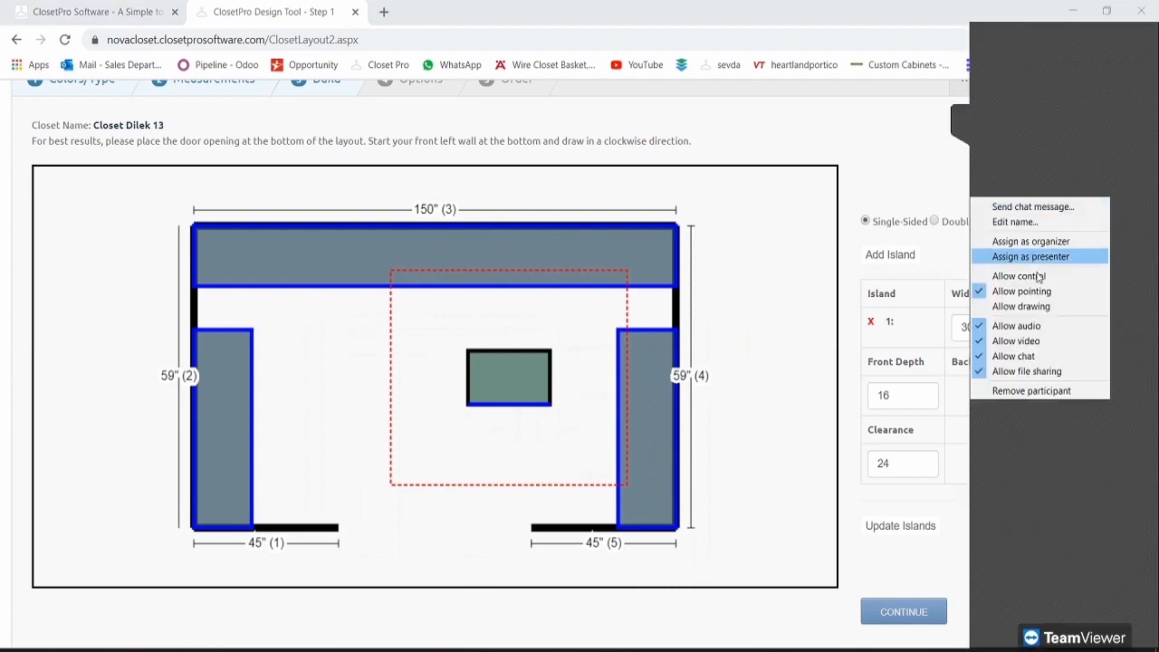
pyautogui.click(1038, 290)
pyautogui.click(954, 122)
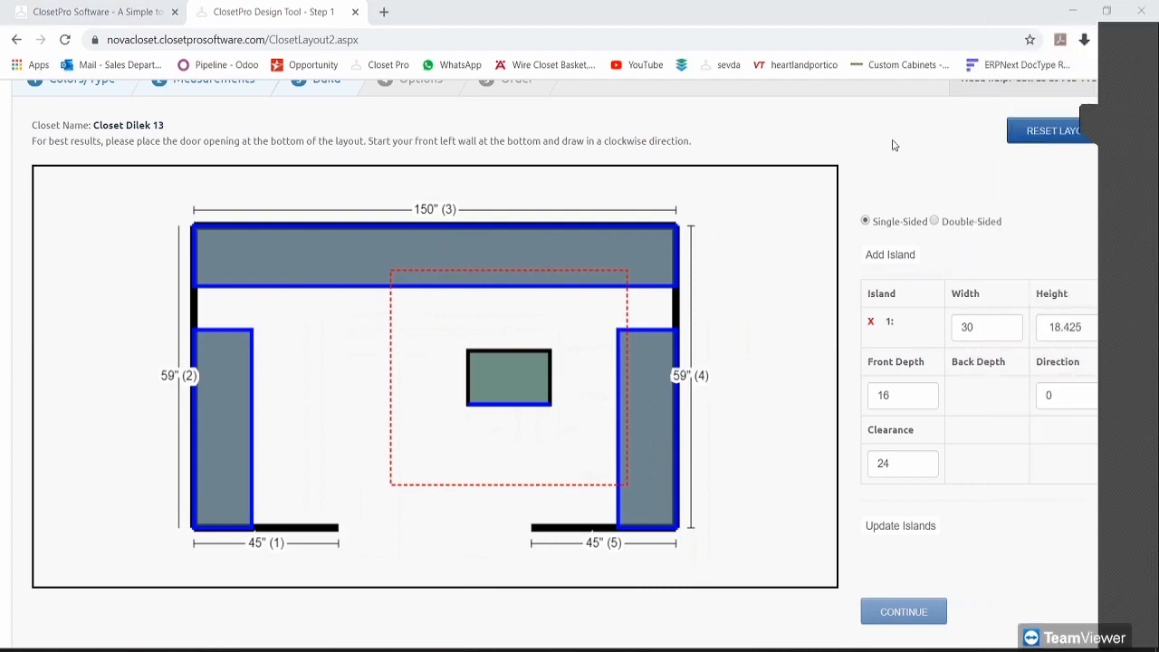
pyautogui.moveTo(514, 376); pyautogui.dragTo(447, 413)
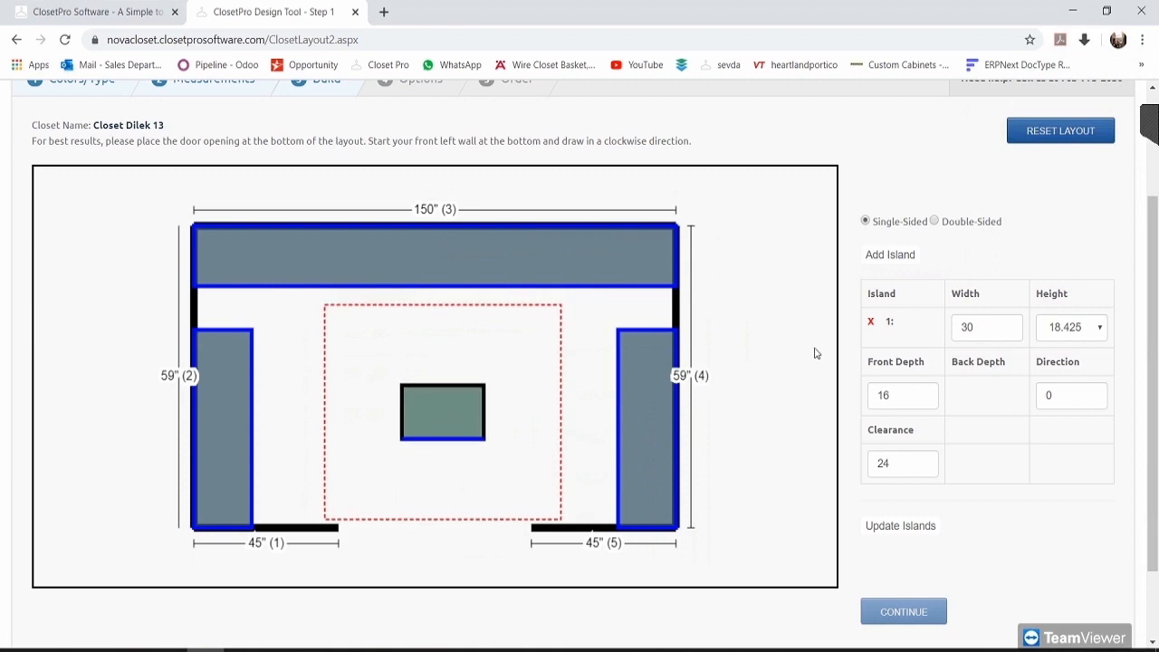
pyautogui.click(871, 324)
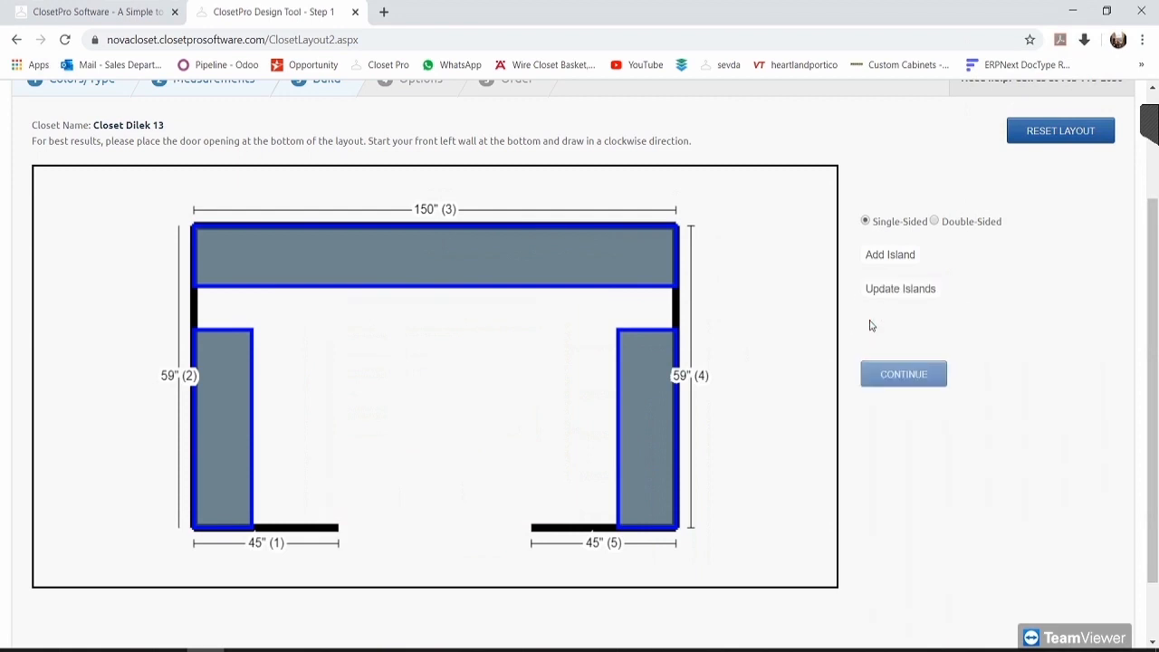
# Step: Add a double-sided island 31.5 wide, keeping the height at 42.362
pyautogui.click(935, 222)
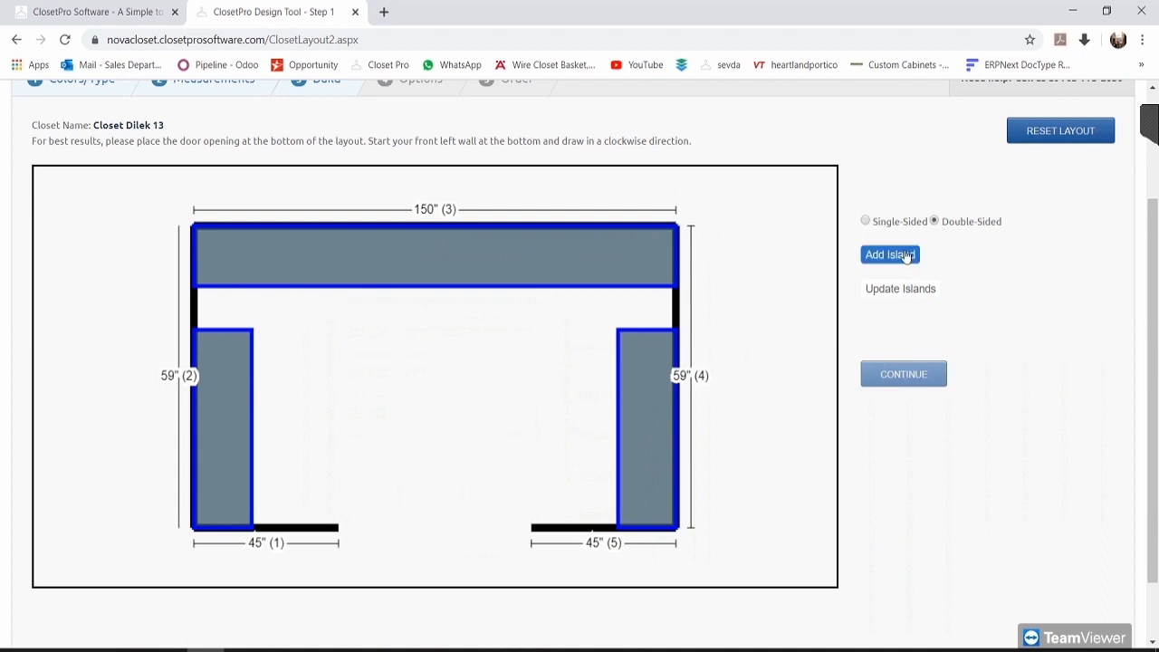
pyautogui.click(905, 256)
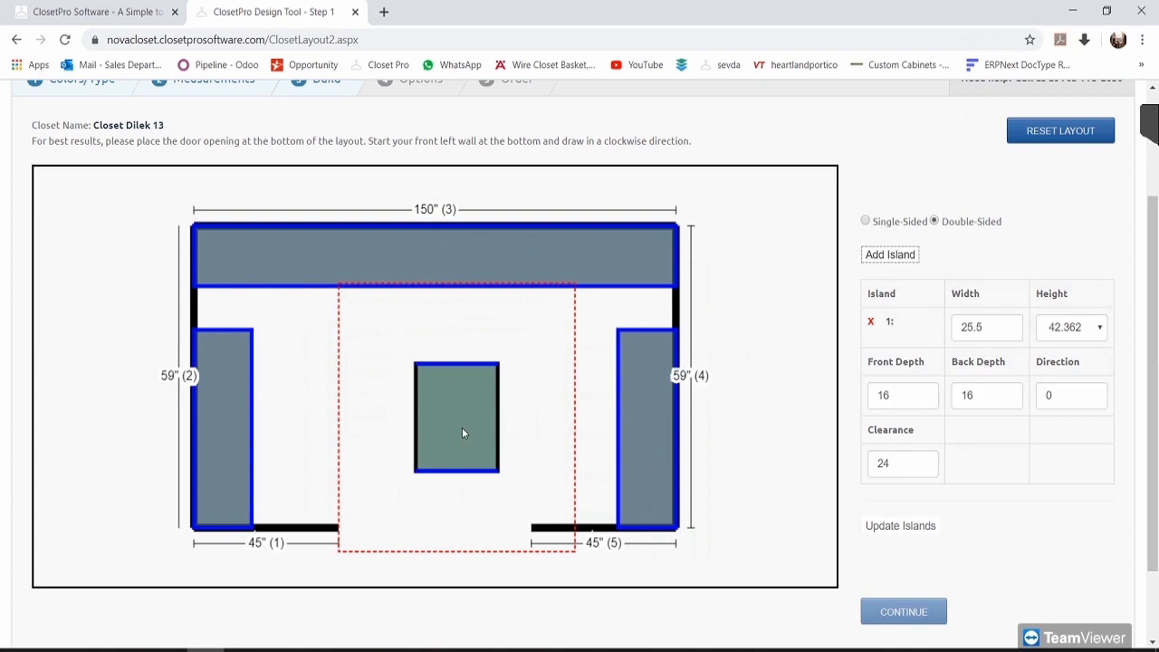
pyautogui.doubleClick(1004, 330)
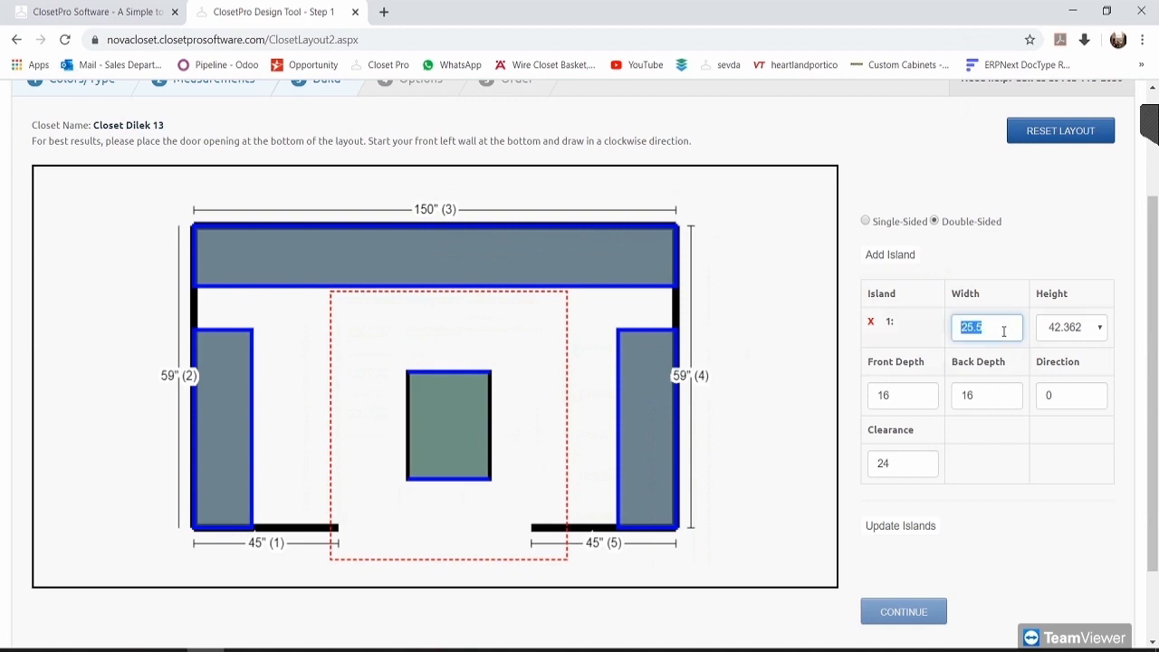
pyautogui.write('31')
pyautogui.click(1086, 337)
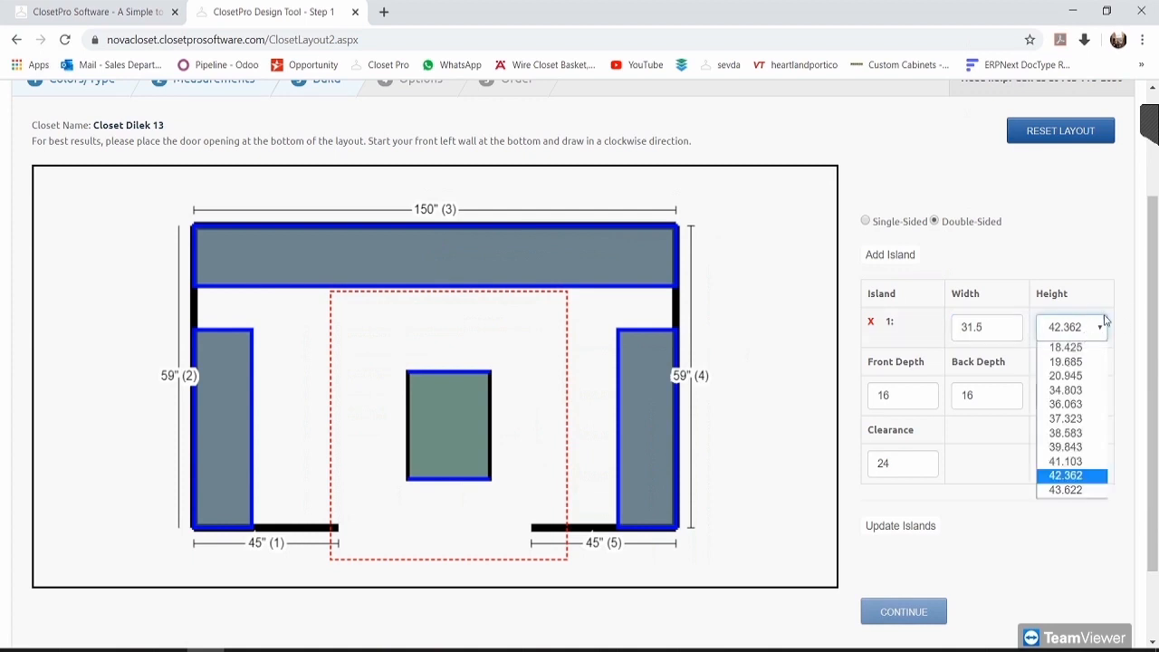
pyautogui.click(1117, 324)
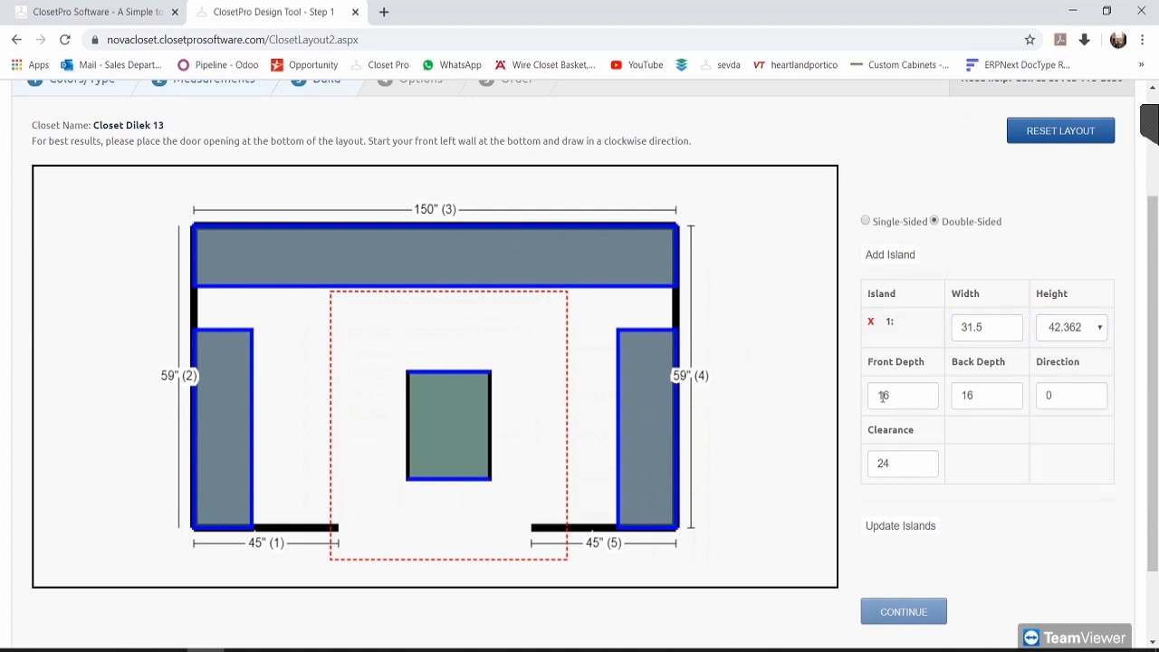
# Step: Set front and back depth to 14 and direction 90, keep clearance 24, update, and centre the island
pyautogui.press('Tab')
pyautogui.press('Tab')
pyautogui.hotkey('shift', 'Tab')
pyautogui.write('14')
pyautogui.doubleClick(1005, 394)
pyautogui.write('14')
pyautogui.doubleClick(1069, 399)
pyautogui.write('90')
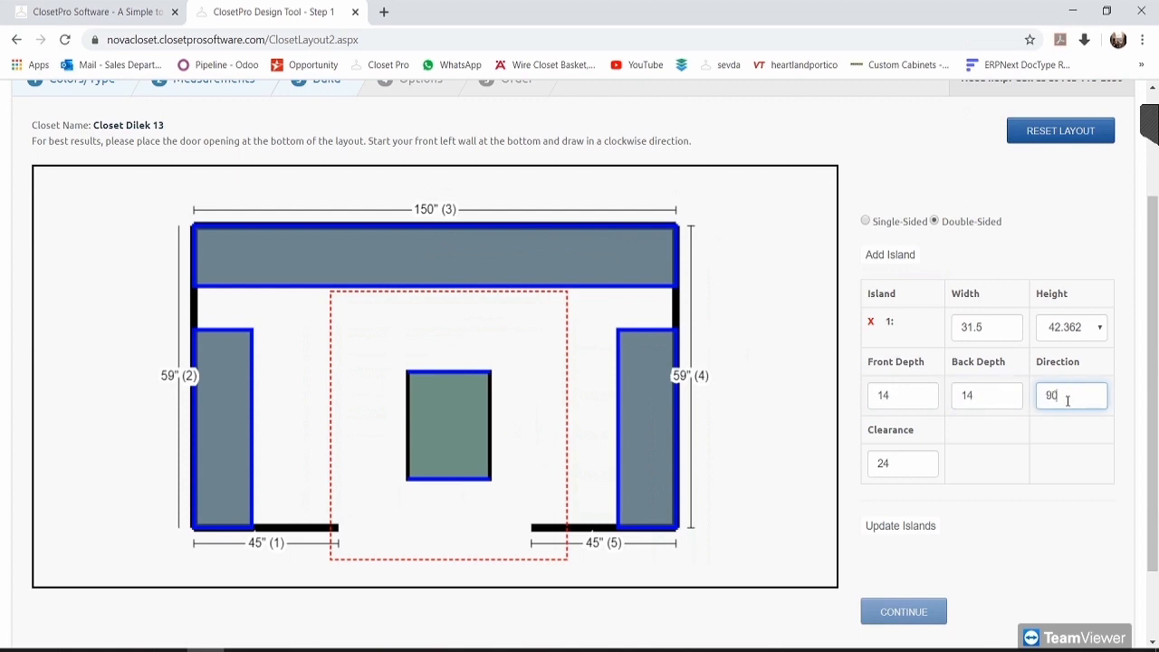
pyautogui.doubleClick(913, 462)
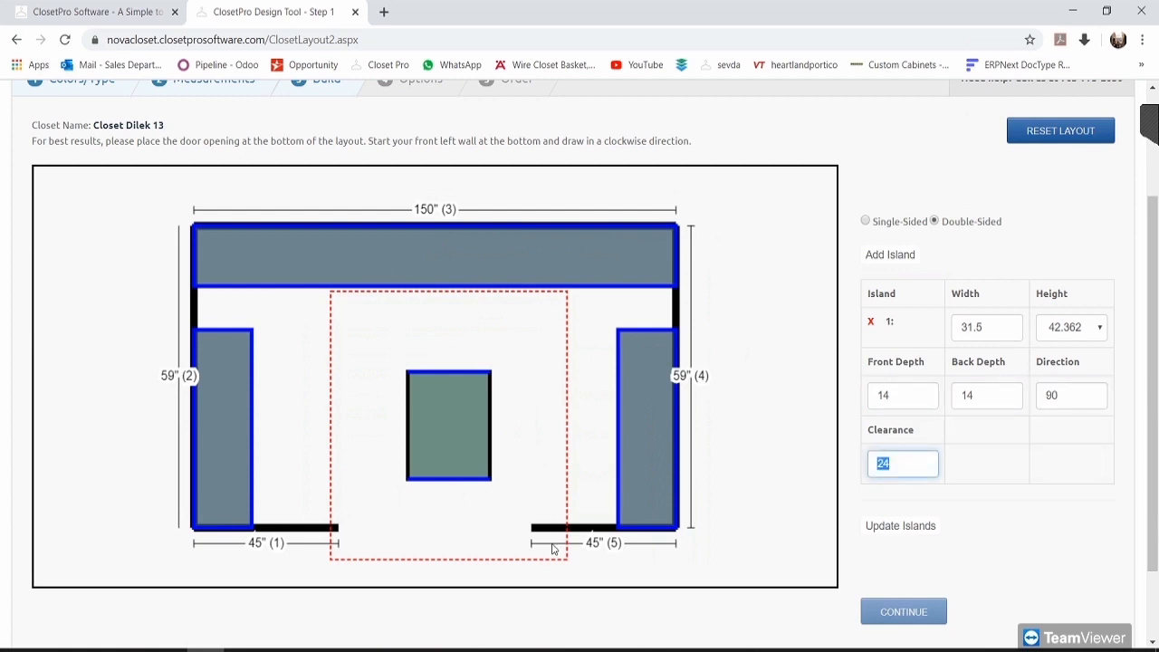
pyautogui.click(1007, 516)
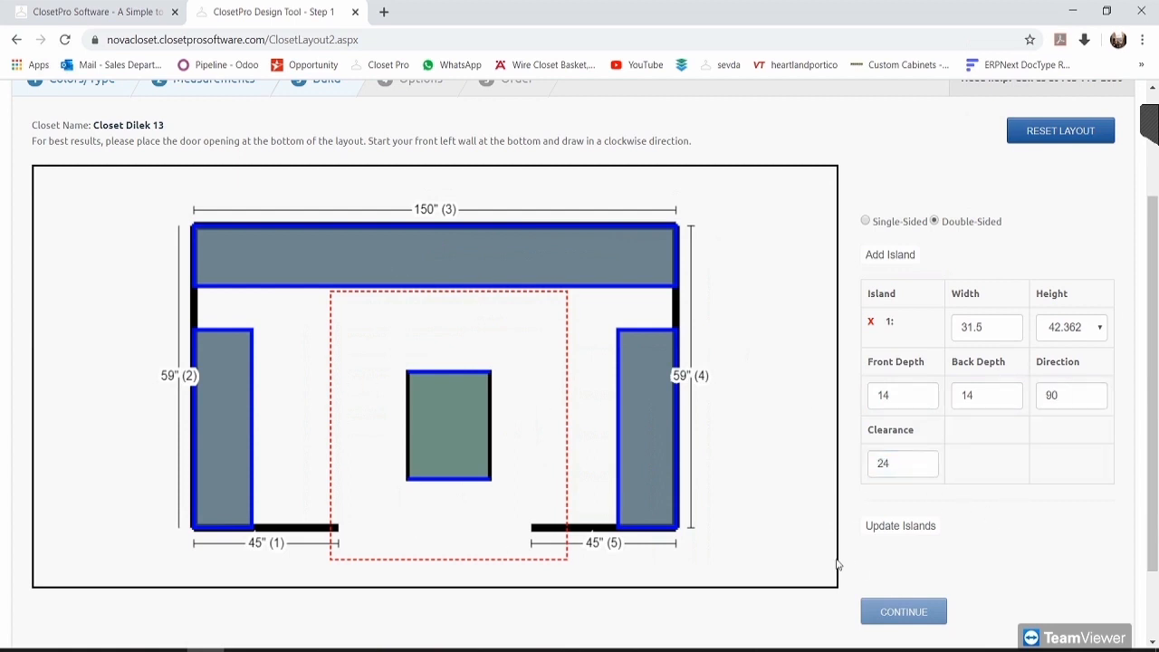
pyautogui.click(913, 529)
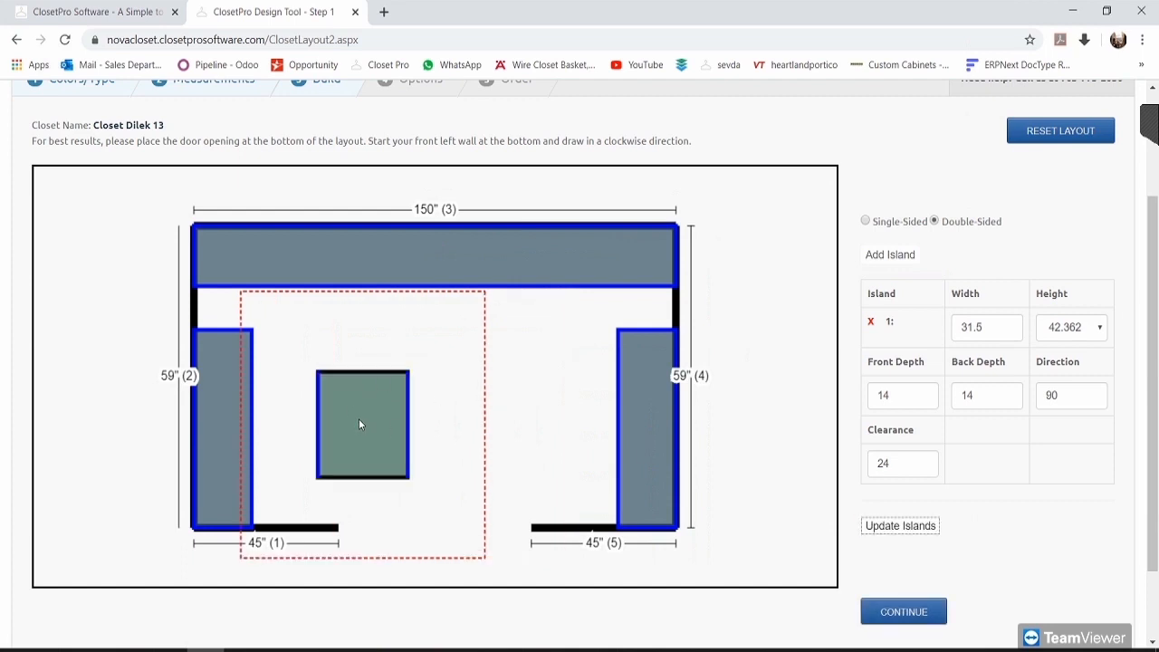
pyautogui.moveTo(359, 418); pyautogui.dragTo(440, 426)
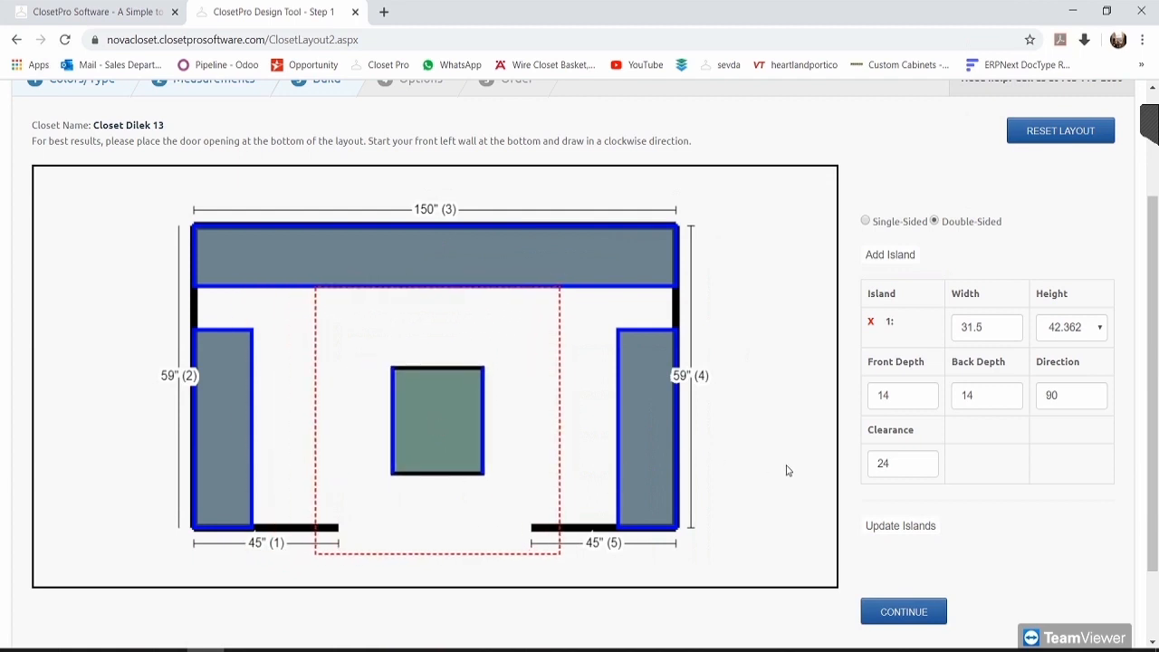
# Step: Finalise the floor plan and start the closet design to load the organizer view
pyautogui.click(917, 612)
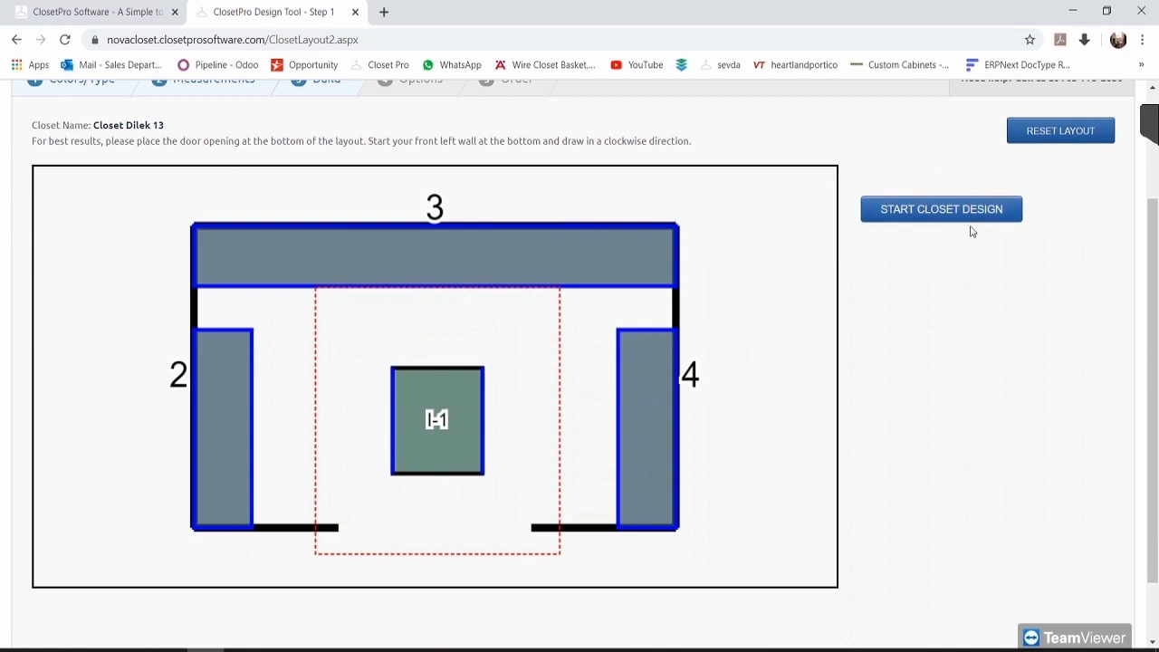
pyautogui.click(944, 211)
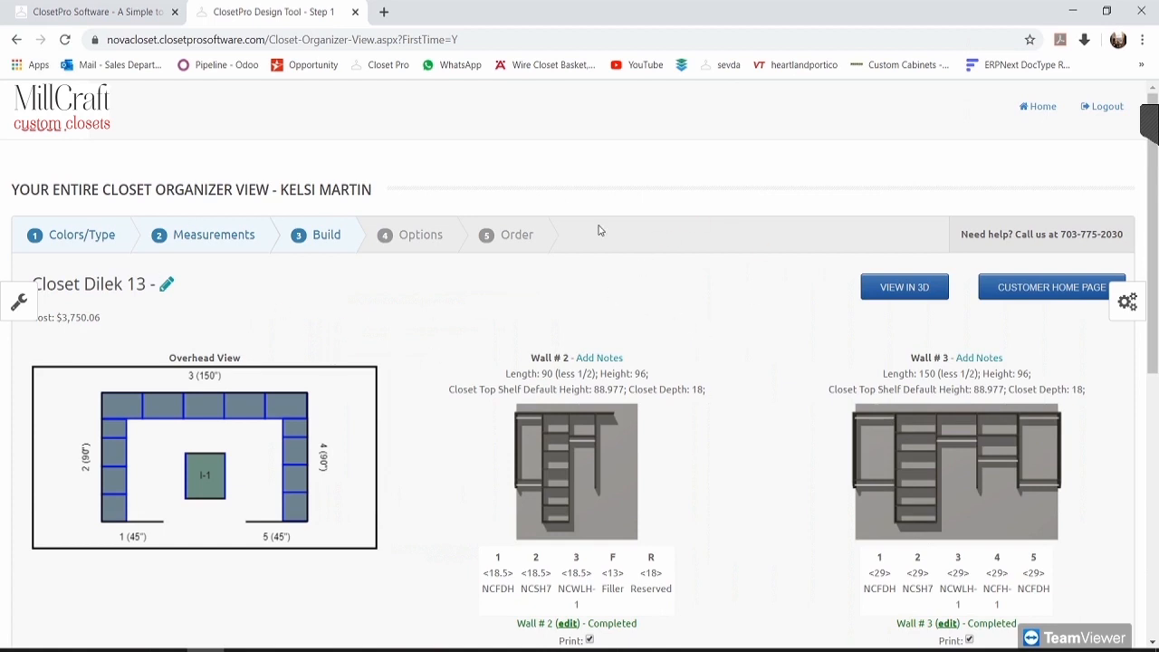
pyautogui.scroll(-1, 590, 411)
pyautogui.moveTo(107, 231); pyautogui.dragTo(33, 234)
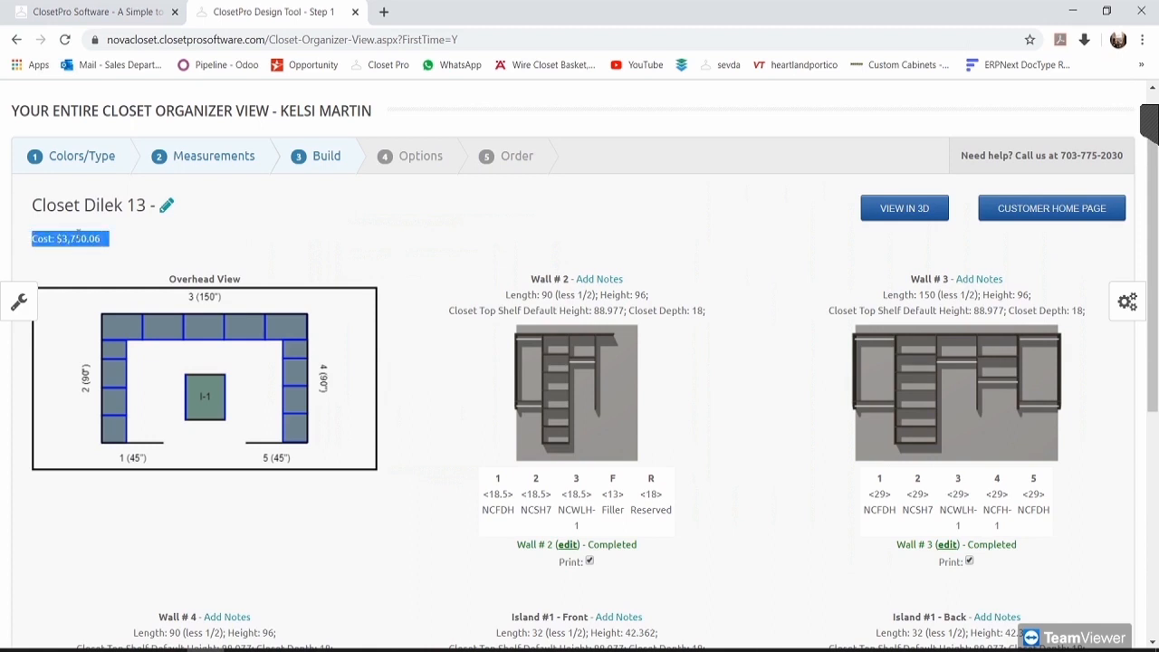
pyautogui.click(225, 218)
pyautogui.scroll(-1, 129, 240)
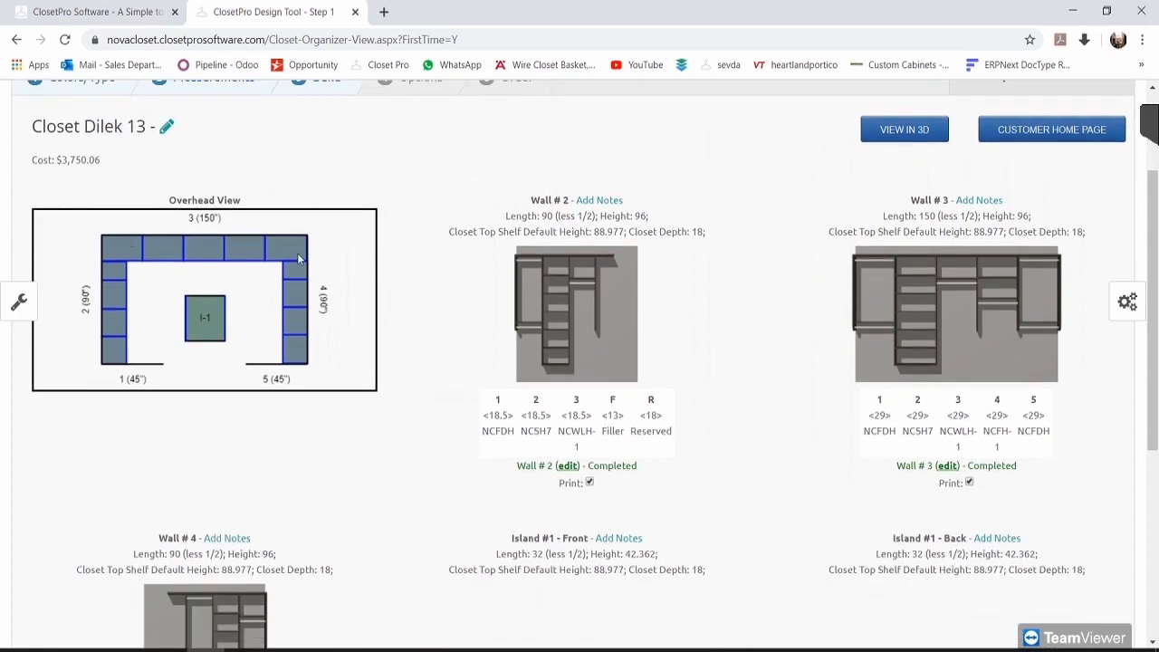
pyautogui.scroll(-2, 614, 306)
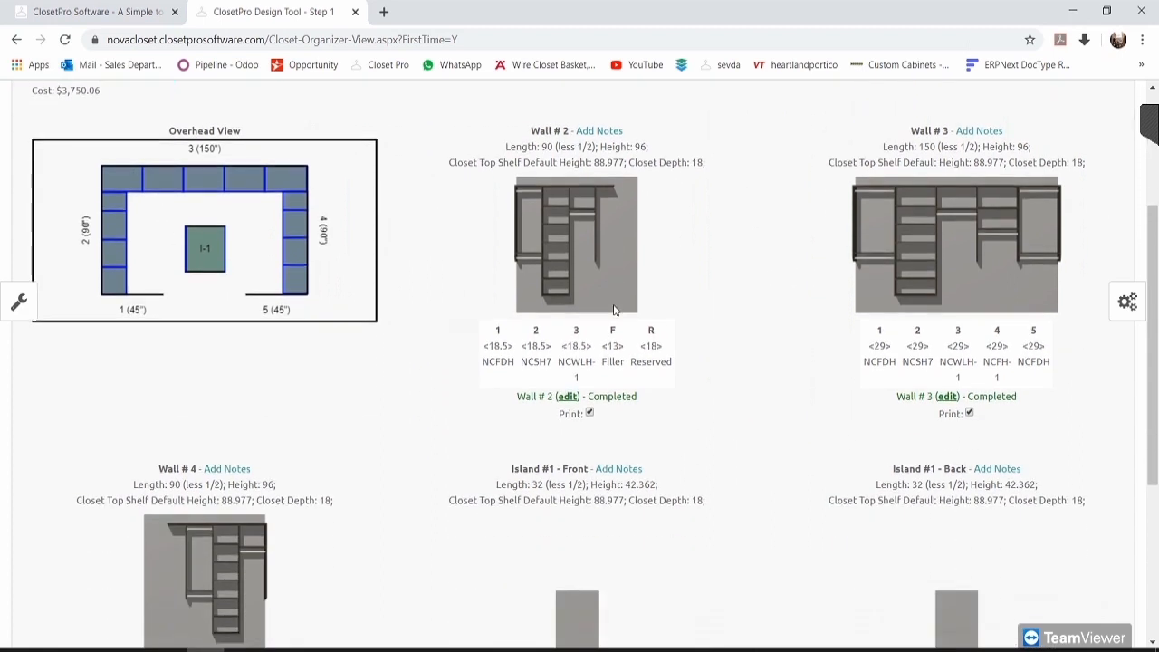
pyautogui.scroll(-2, 698, 435)
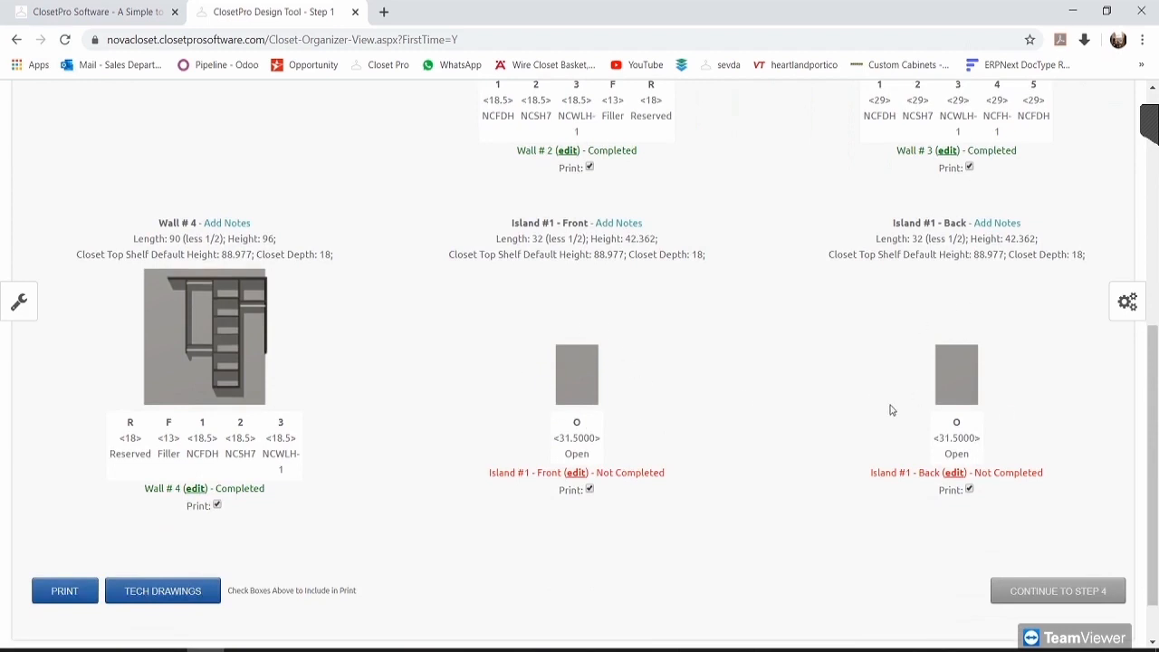
pyautogui.scroll(3, 698, 464)
pyautogui.scroll(1, 634, 345)
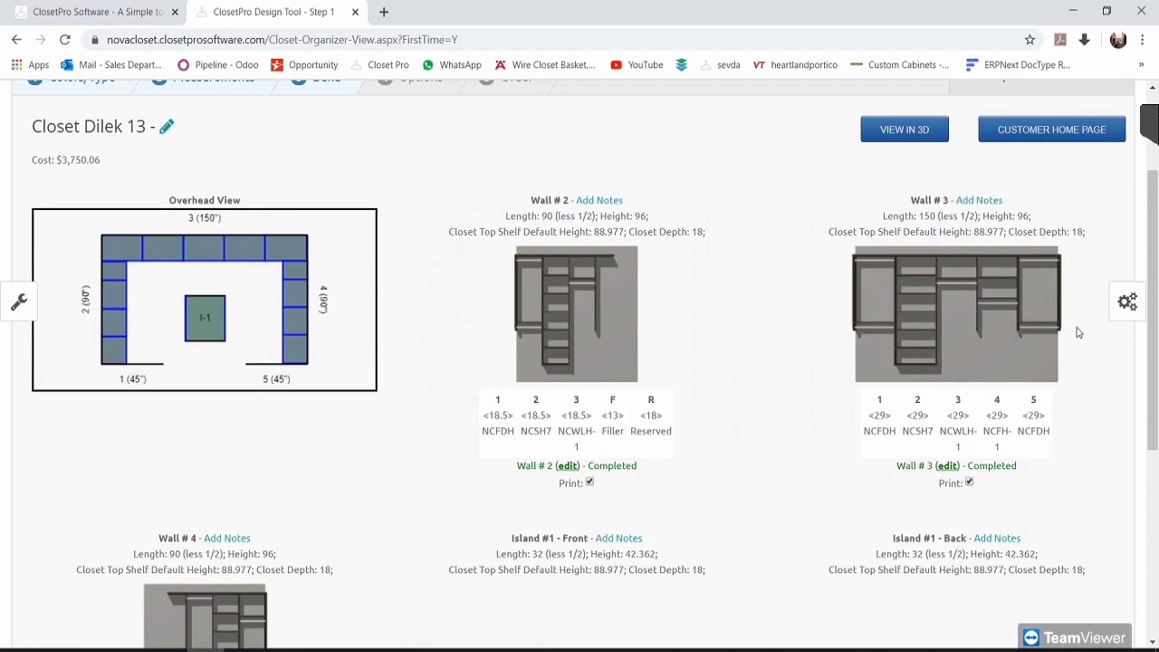
pyautogui.scroll(-2, 894, 295)
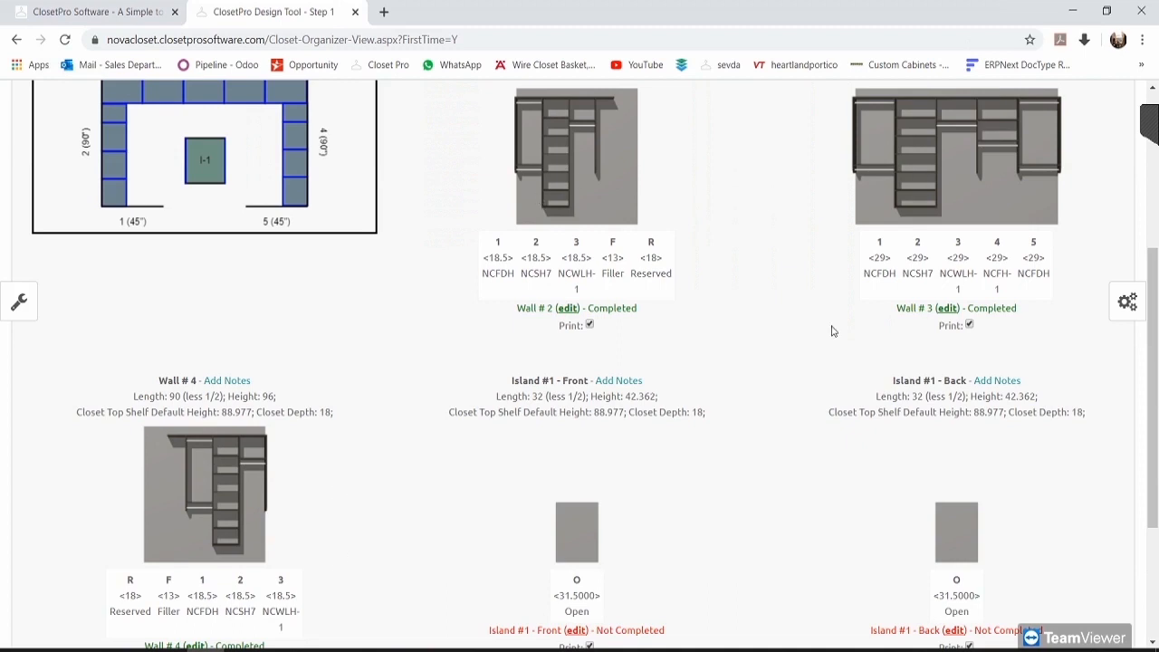
pyautogui.scroll(-1, 724, 390)
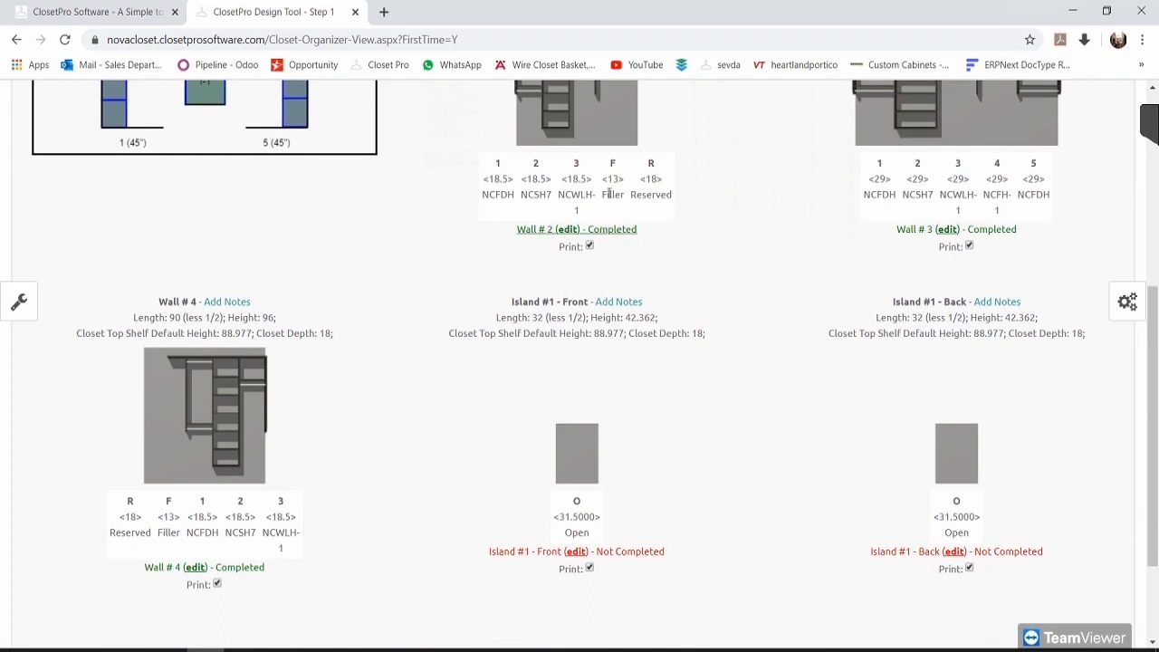
pyautogui.scroll(1, 682, 233)
pyautogui.scroll(1, 682, 232)
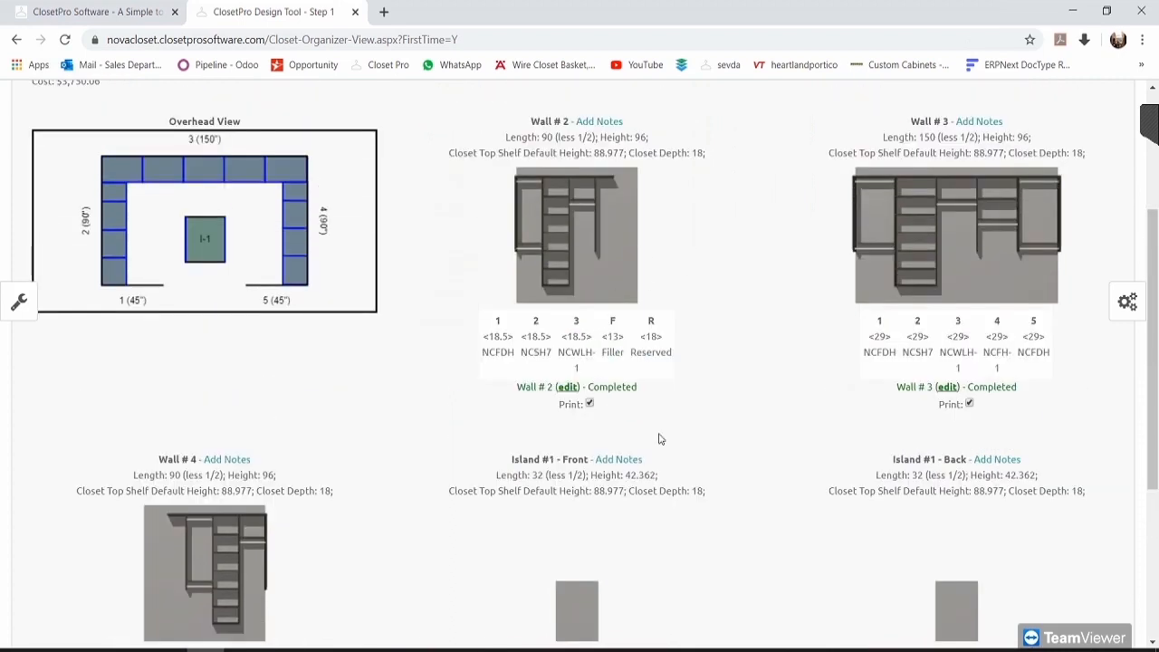
pyautogui.moveTo(643, 390); pyautogui.dragTo(512, 383)
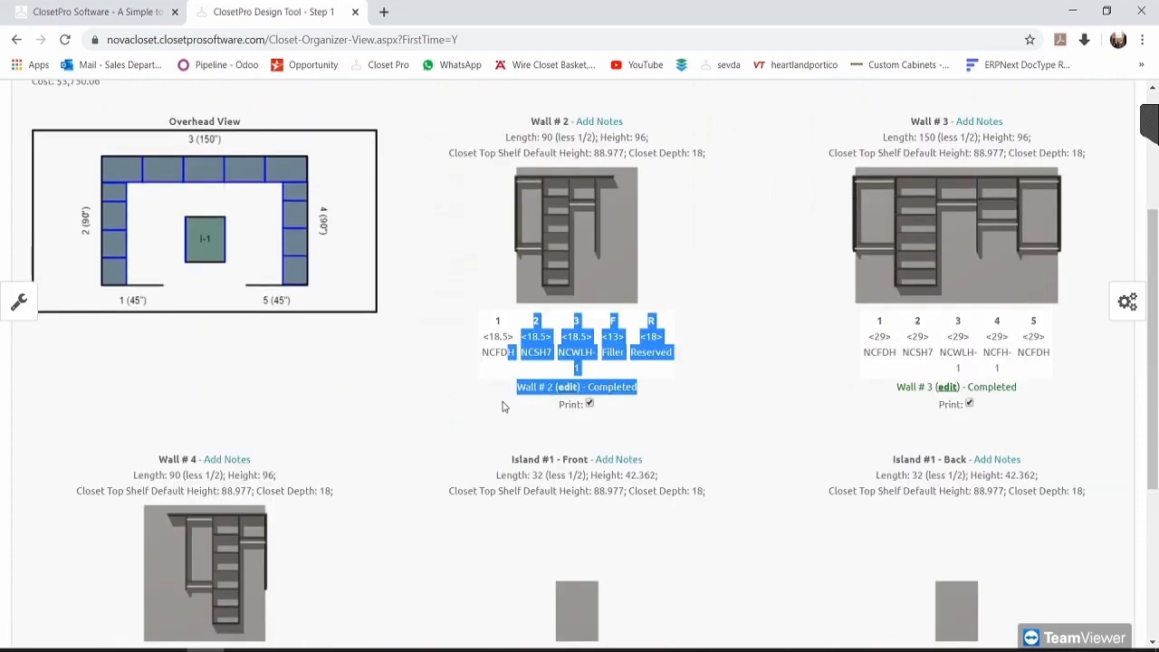
pyautogui.click(423, 486)
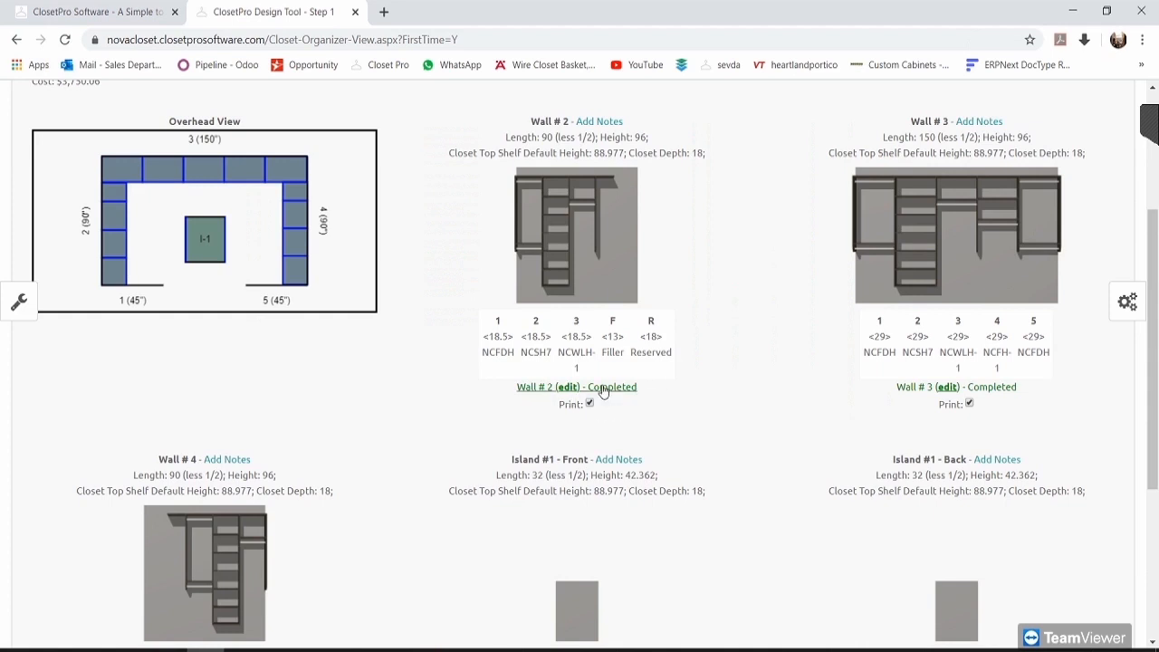
pyautogui.scroll(-3, 639, 408)
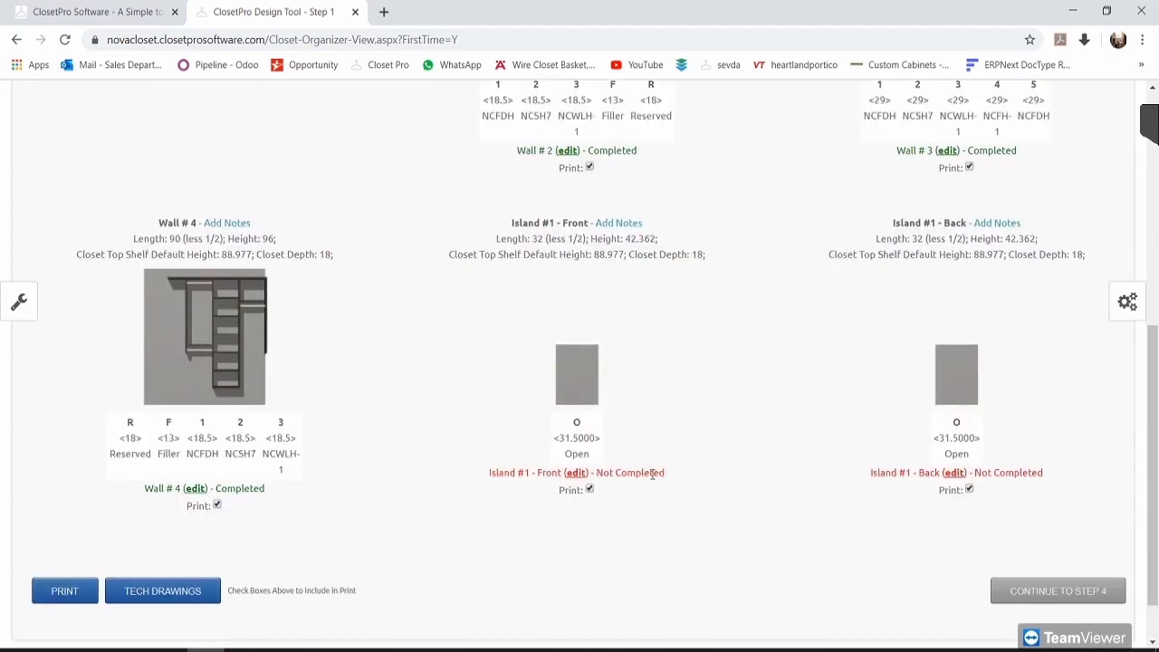
pyautogui.moveTo(666, 473); pyautogui.dragTo(489, 473)
pyautogui.click(698, 570)
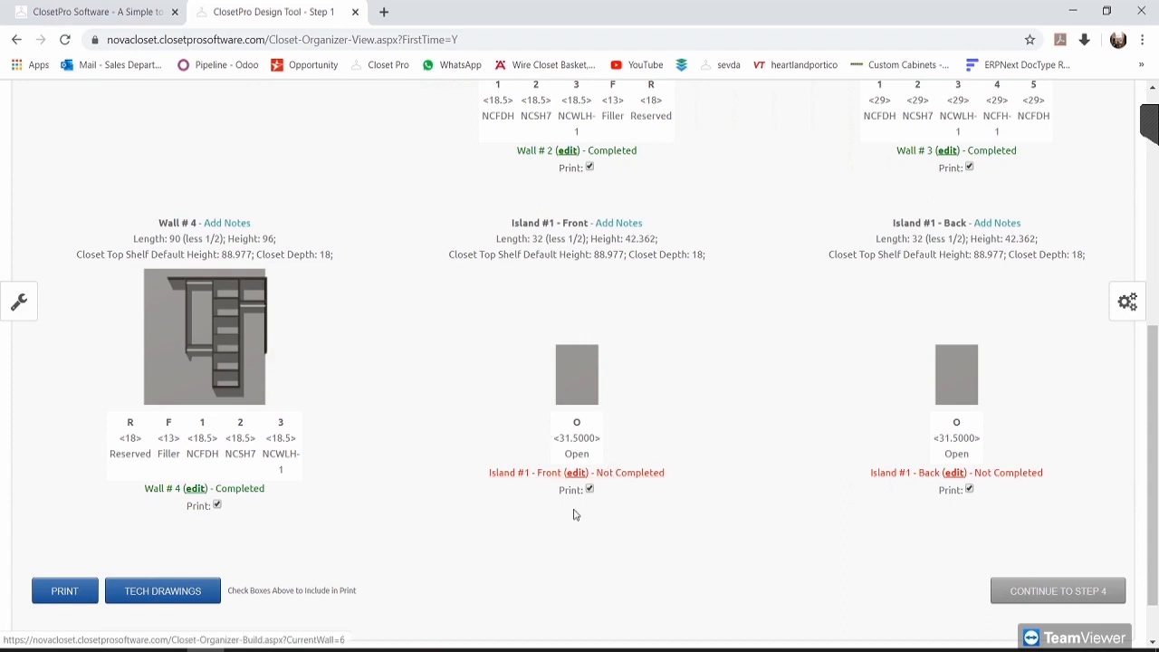
pyautogui.scroll(1, 739, 538)
pyautogui.scroll(3, 735, 544)
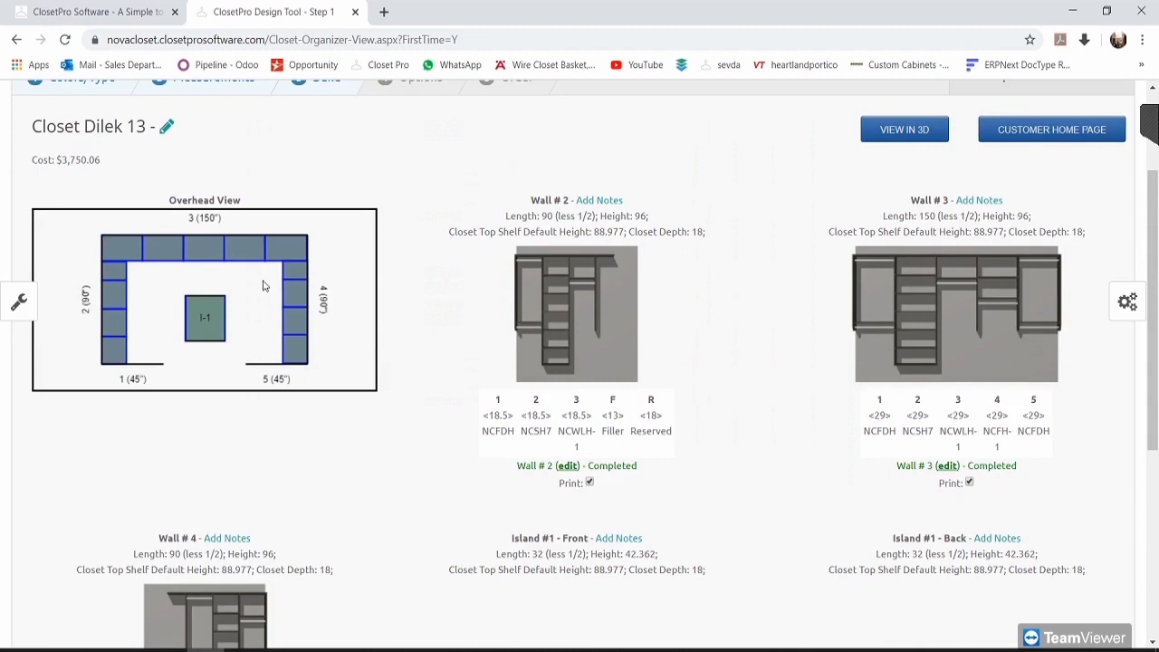
pyautogui.scroll(1, 267, 285)
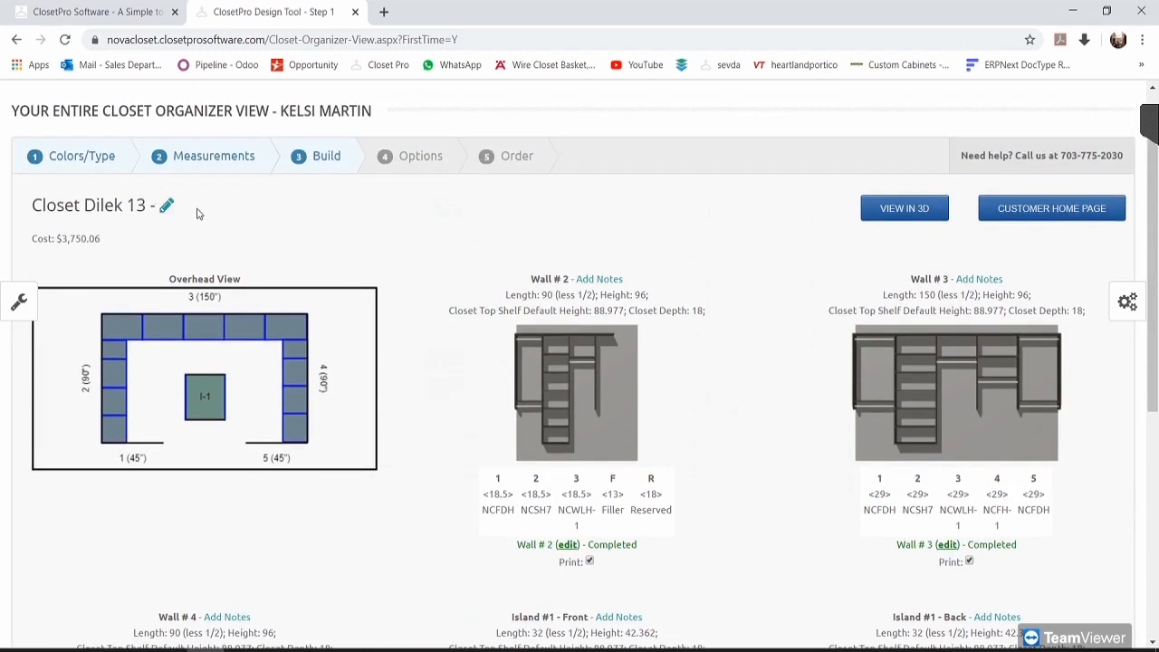
pyautogui.click(187, 217)
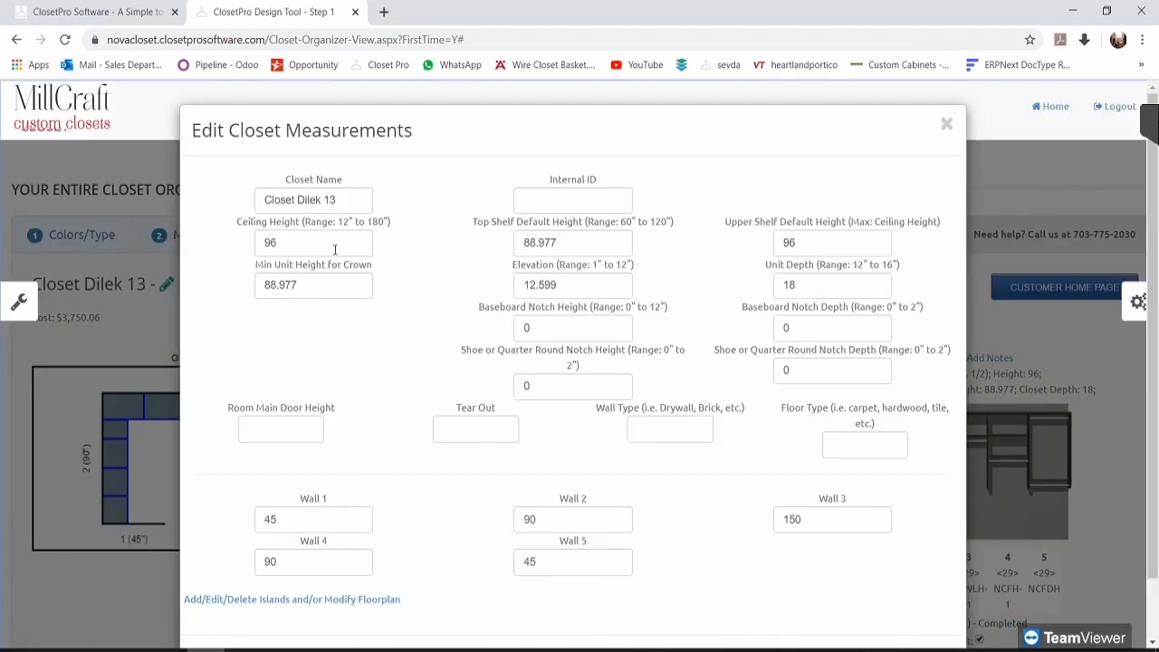
# Step: Review the closet name, ceiling height, top shelf height and the five wall lengths
pyautogui.click(352, 202)
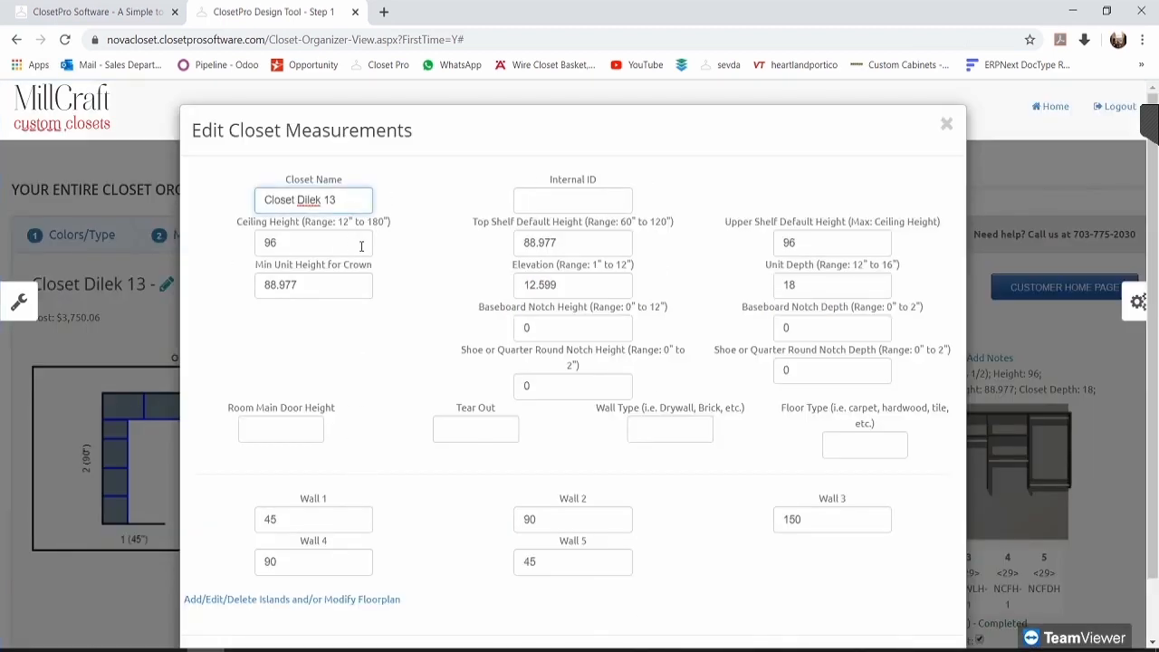
pyautogui.click(362, 244)
pyautogui.click(613, 241)
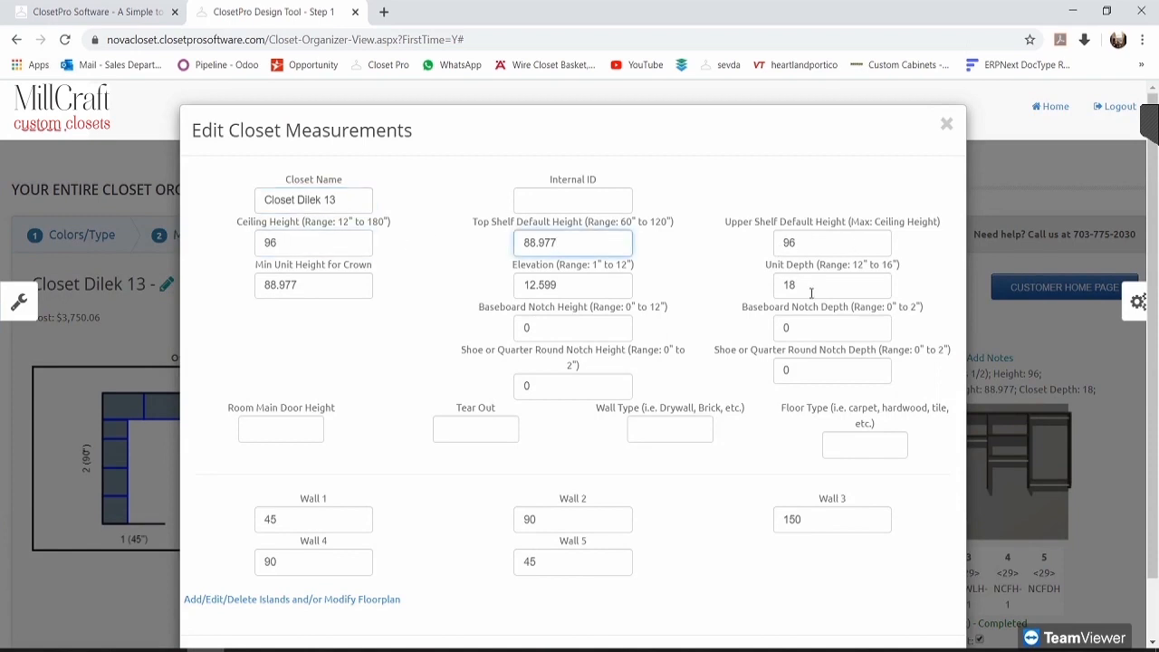
pyautogui.scroll(-2, 811, 293)
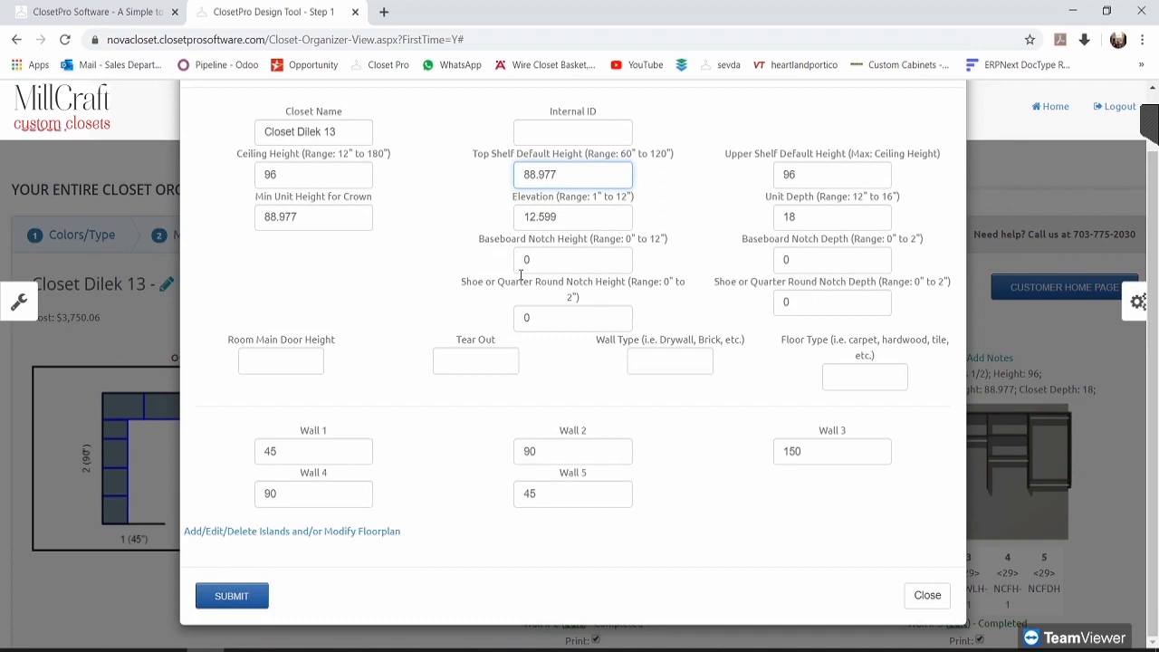
pyautogui.click(318, 453)
pyautogui.click(311, 500)
pyautogui.click(609, 498)
pyautogui.click(617, 446)
pyautogui.click(853, 459)
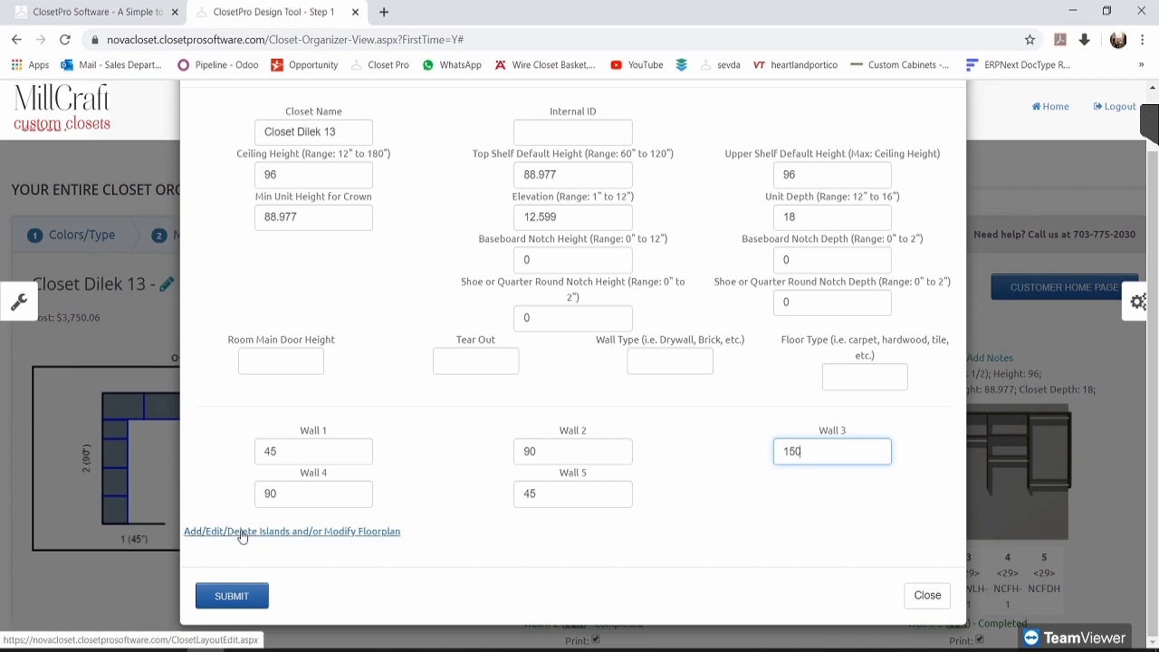
# Step: In the floor plan editor, set walls 1 and 5 to None so they hold no cabinetry
pyautogui.click(342, 534)
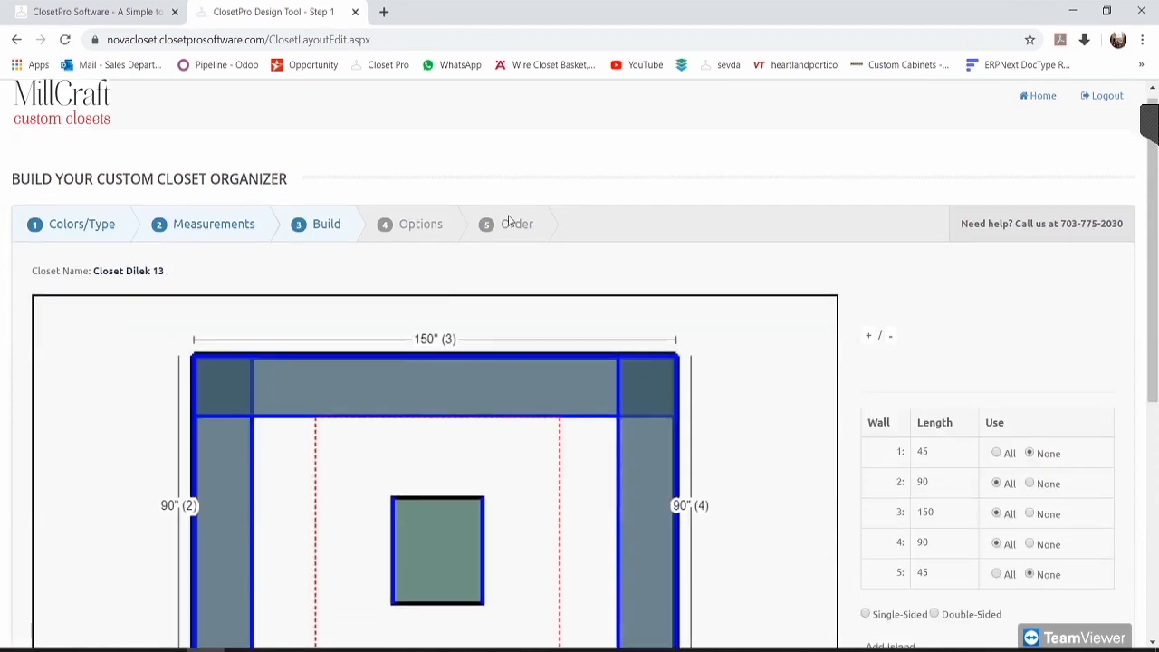
pyautogui.scroll(-2, 994, 317)
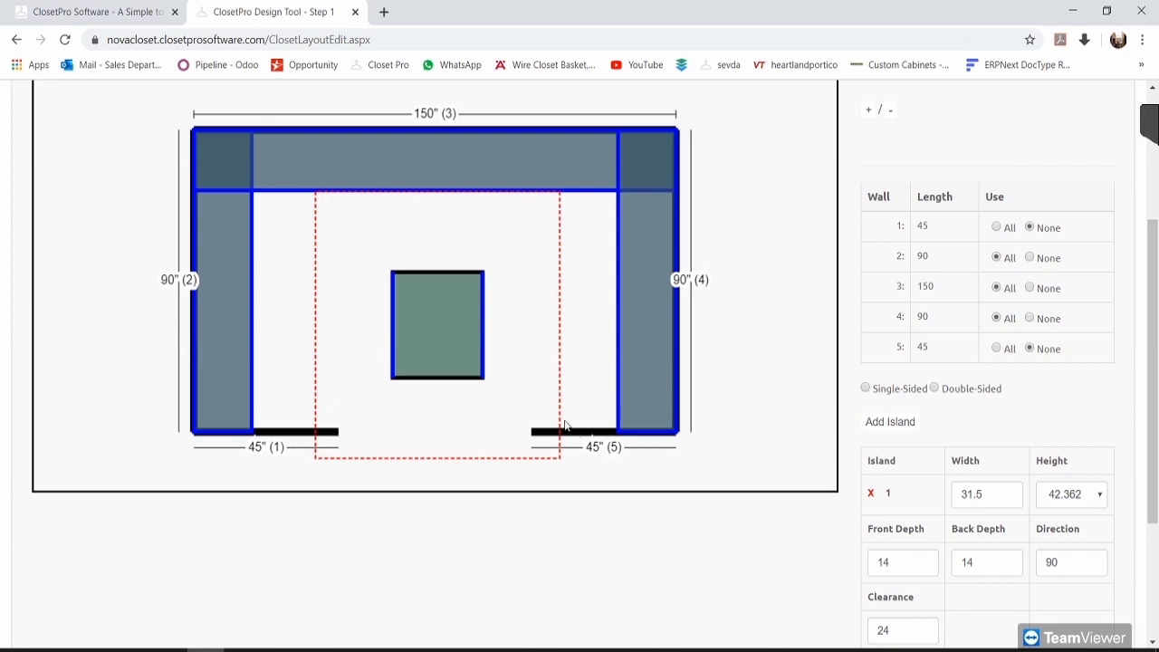
pyautogui.click(997, 229)
pyautogui.click(1030, 228)
pyautogui.click(997, 228)
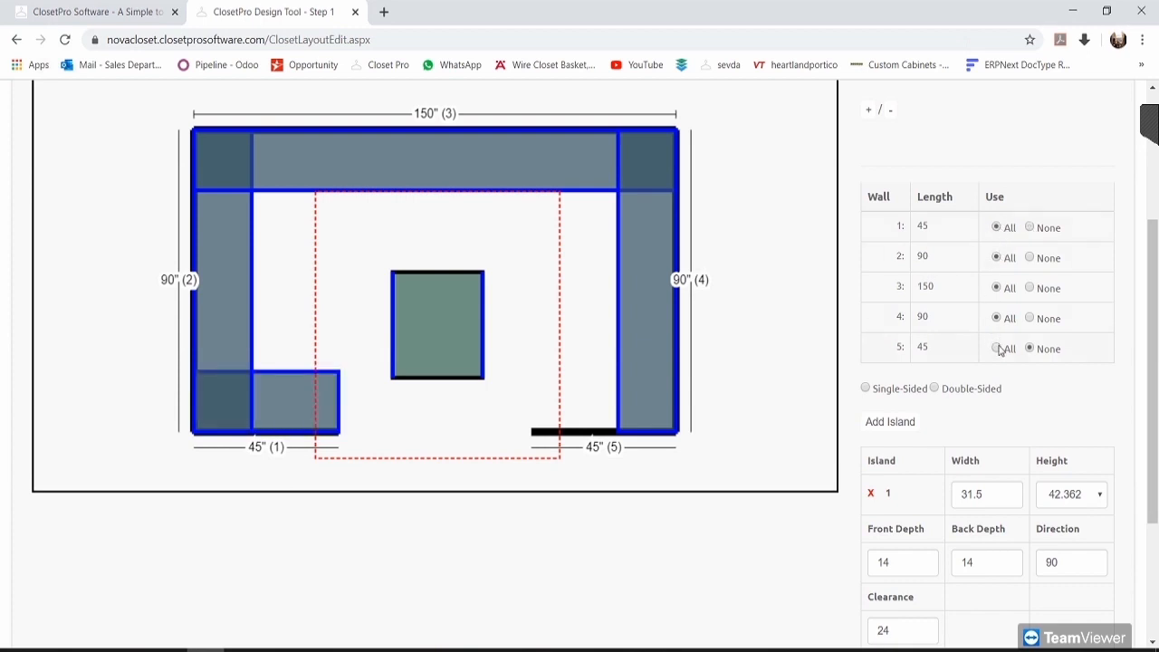
pyautogui.click(996, 349)
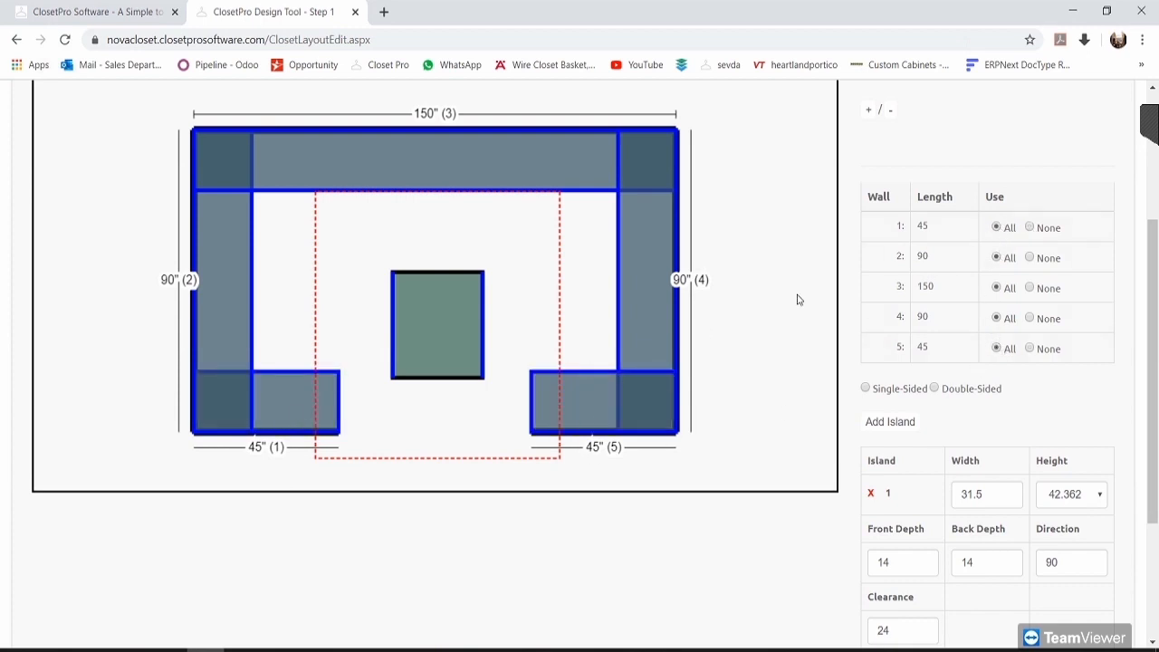
pyautogui.click(1031, 228)
pyautogui.click(1030, 349)
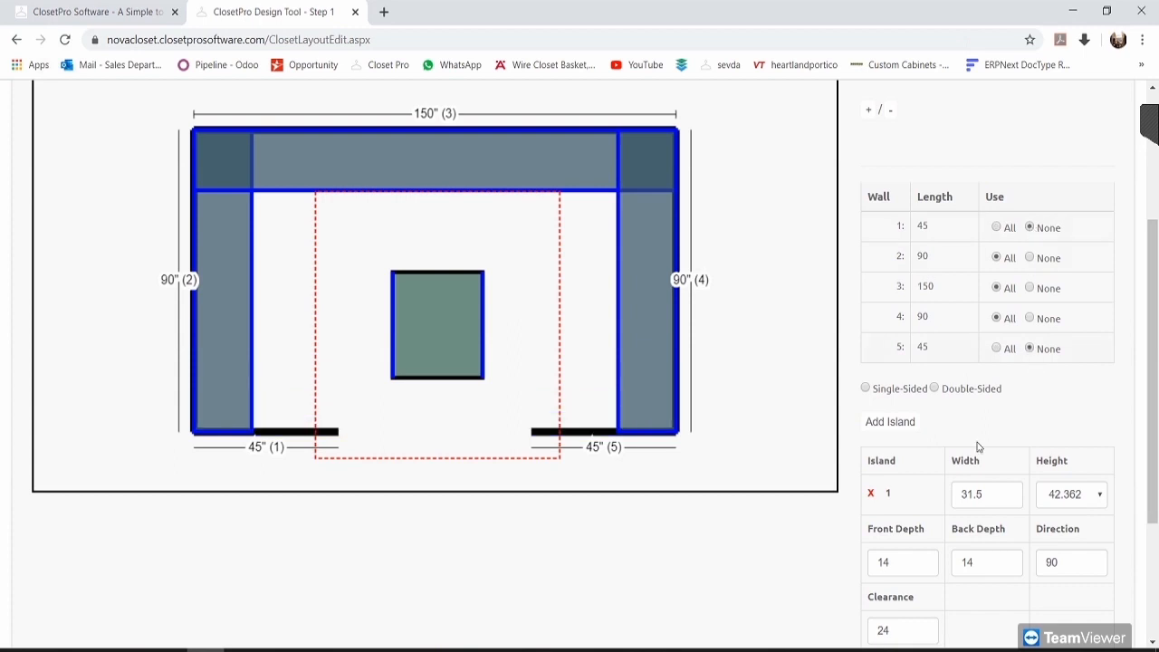
# Step: Continue from the wall layout back to the Build step
pyautogui.scroll(-1, 764, 380)
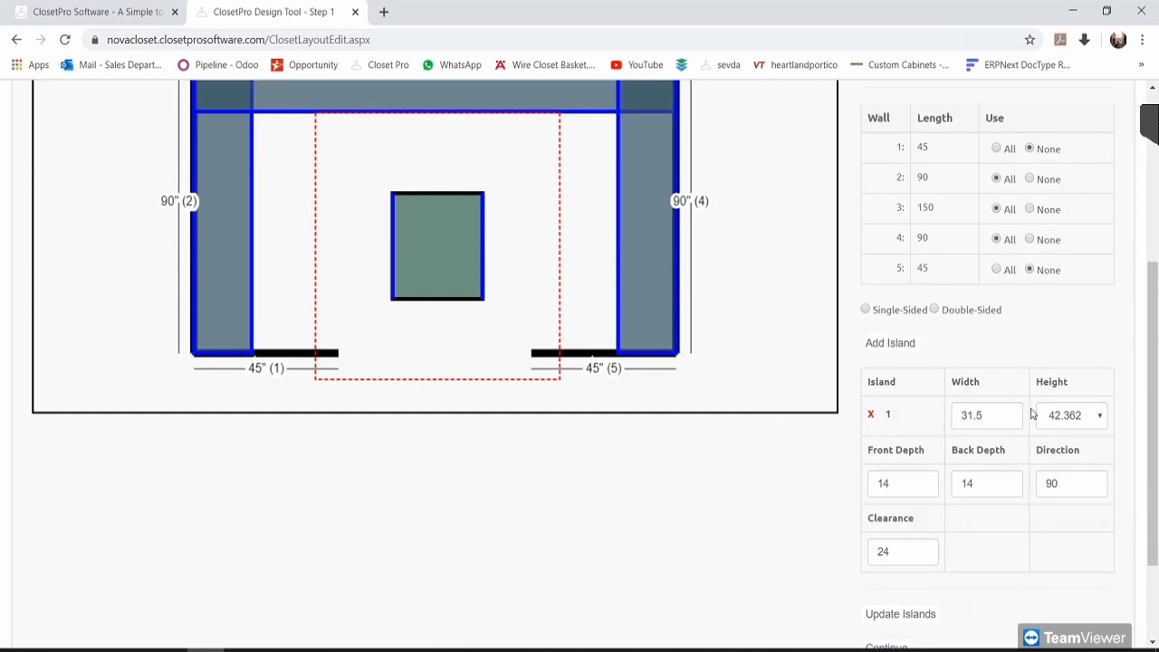
pyautogui.scroll(-2, 1050, 444)
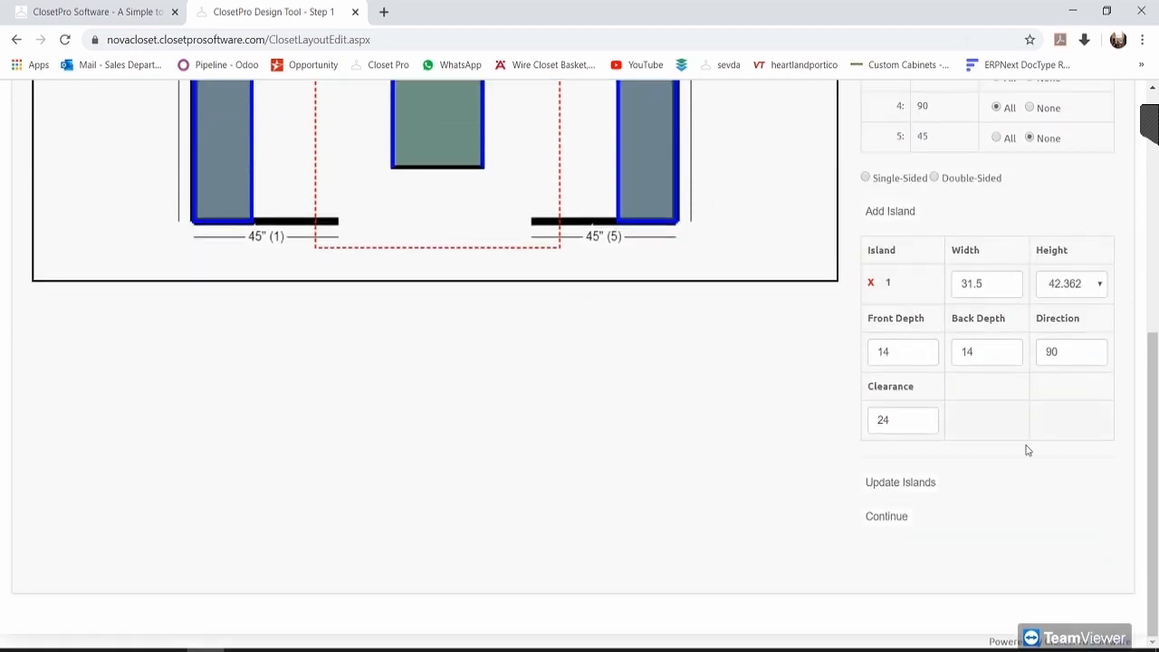
pyautogui.scroll(3, 893, 396)
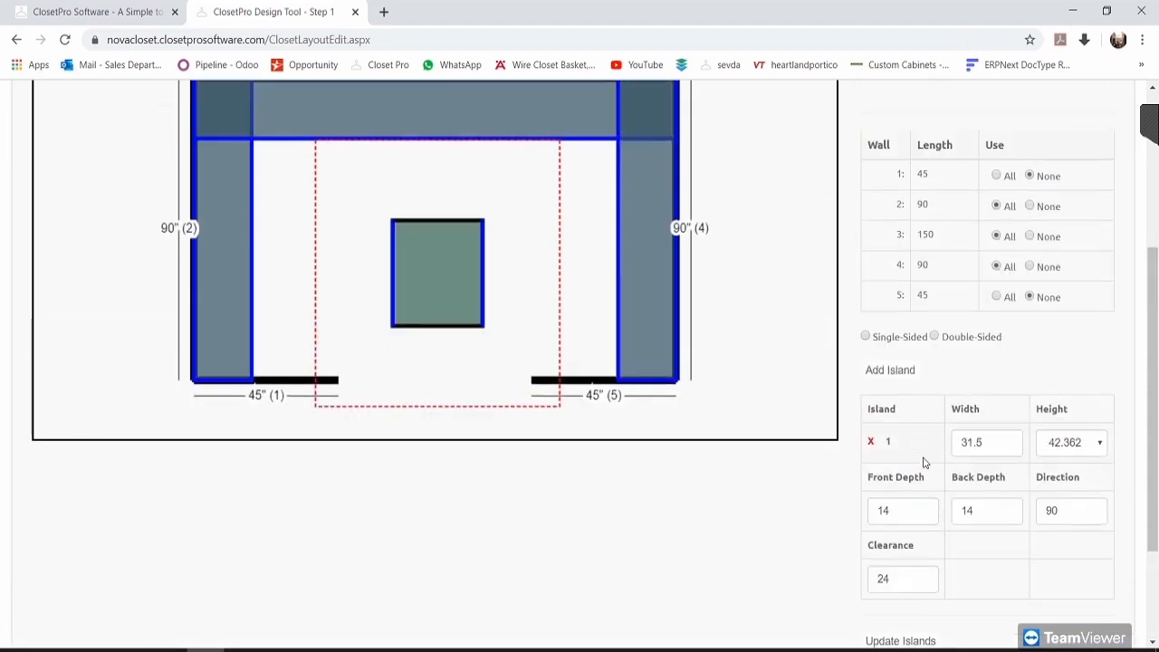
pyautogui.scroll(2, 928, 467)
pyautogui.scroll(-5, 933, 474)
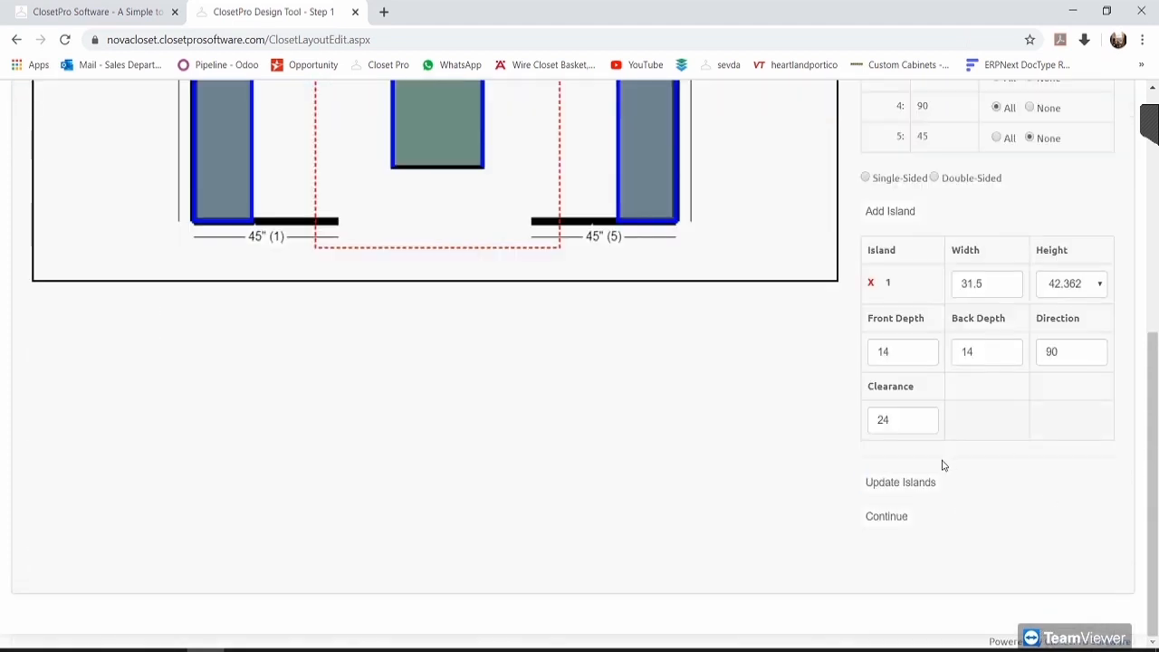
pyautogui.click(890, 518)
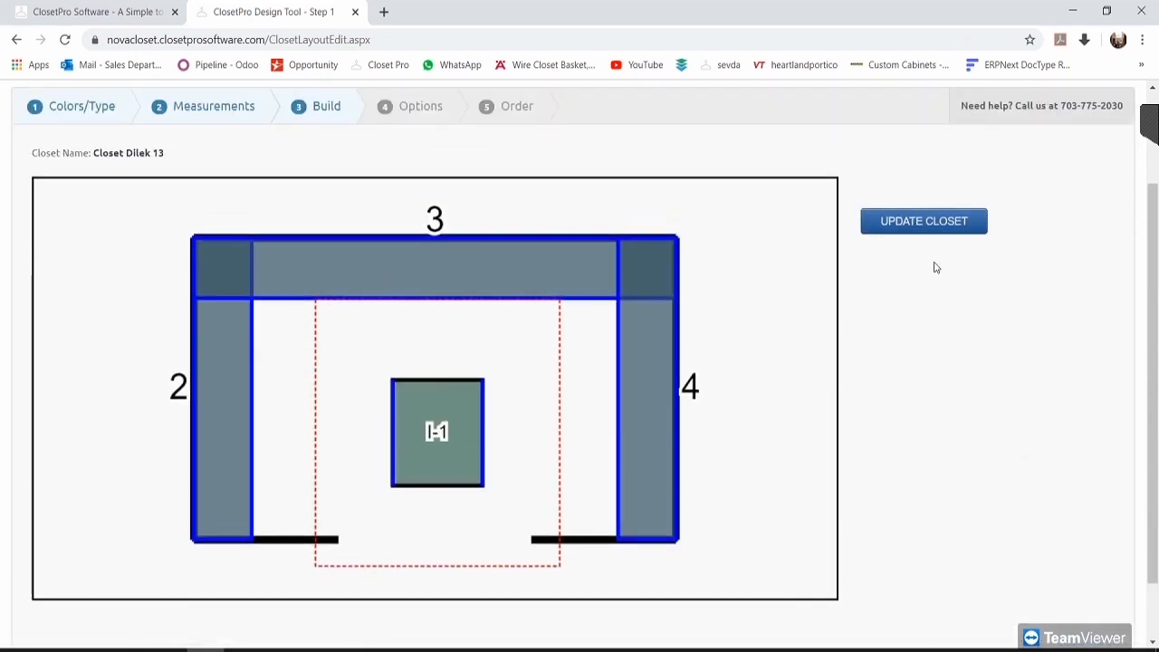
# Step: Apply the updated layout and scroll through the closet organizer view
pyautogui.click(930, 230)
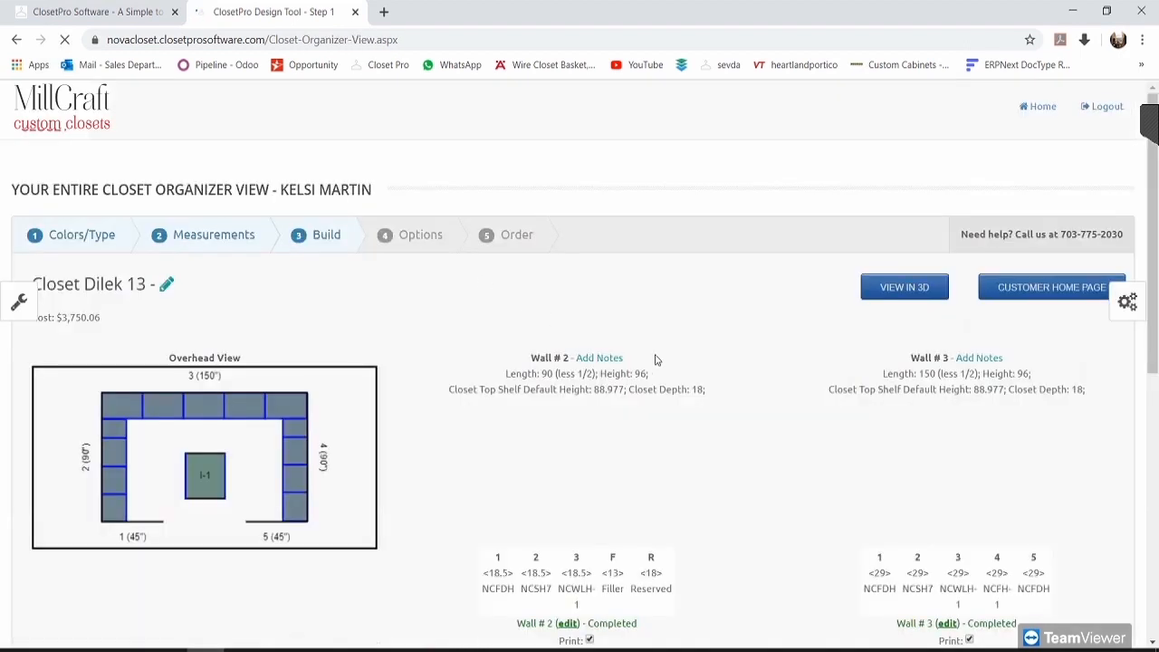
pyautogui.scroll(-3, 767, 258)
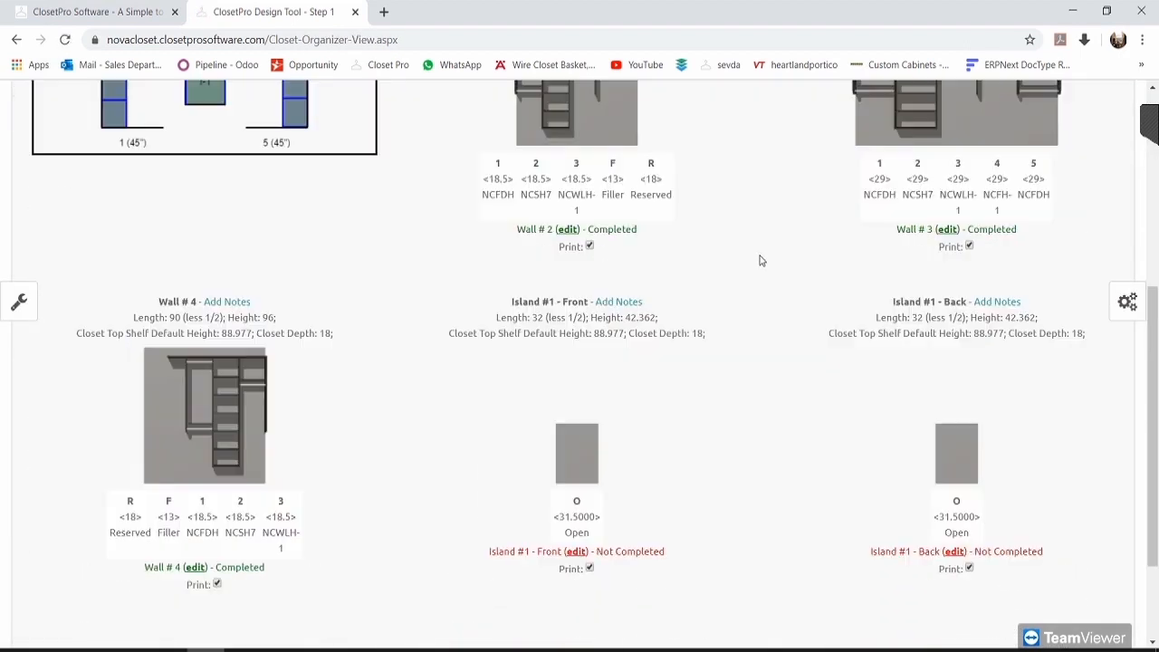
pyautogui.scroll(-2, 774, 303)
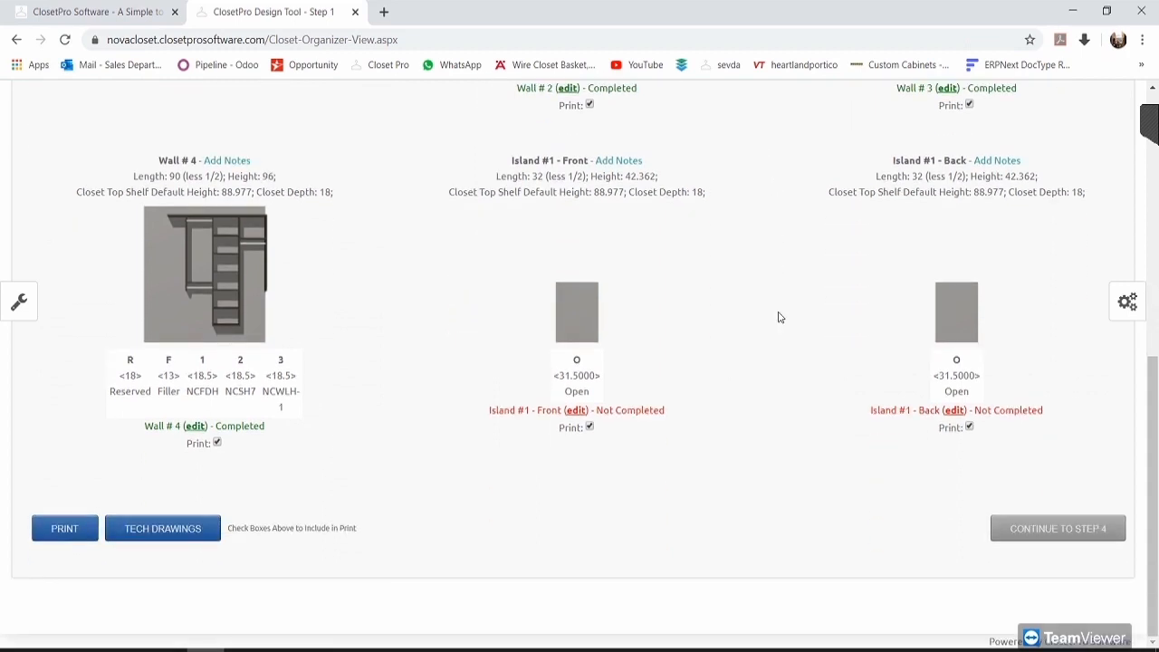
pyautogui.scroll(5, 777, 317)
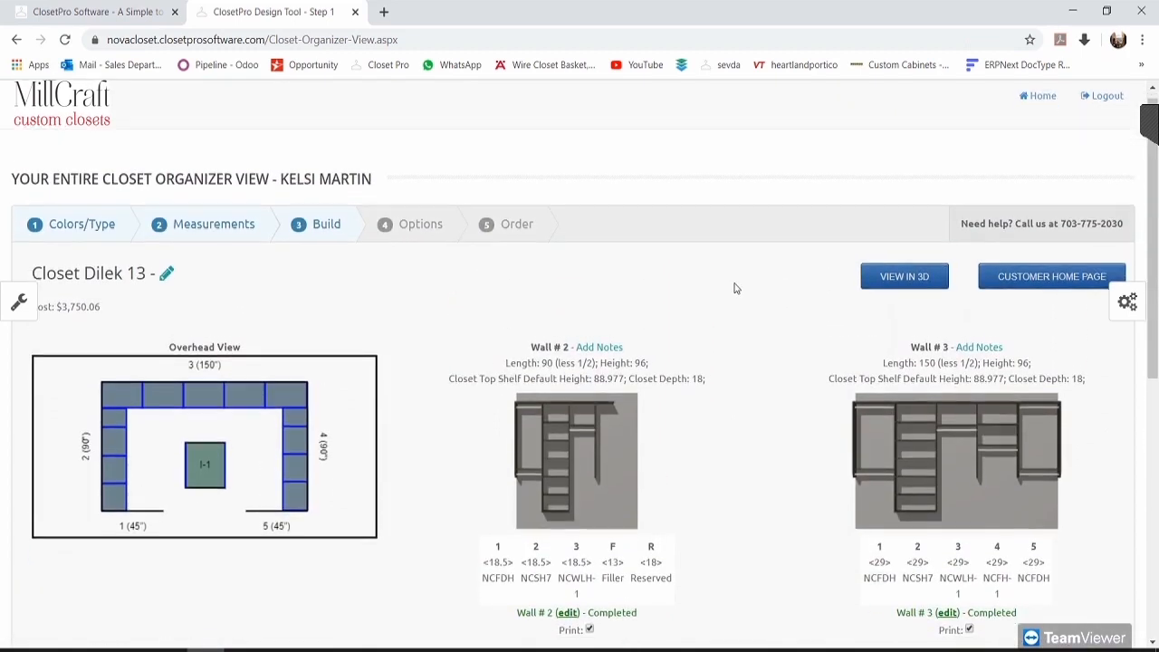
pyautogui.scroll(-1, 736, 288)
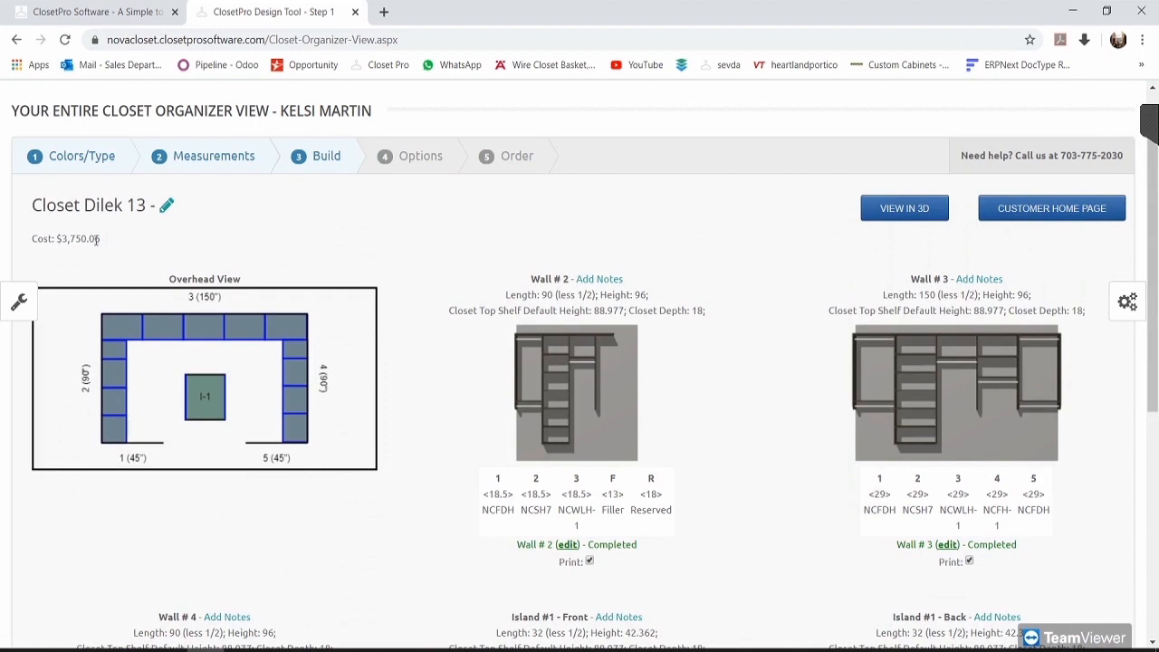
# Step: Check the $3,750.06 cost line and bring up the Closet Color panel
pyautogui.moveTo(103, 239); pyautogui.dragTo(37, 239)
pyautogui.moveTo(127, 241); pyautogui.dragTo(32, 241)
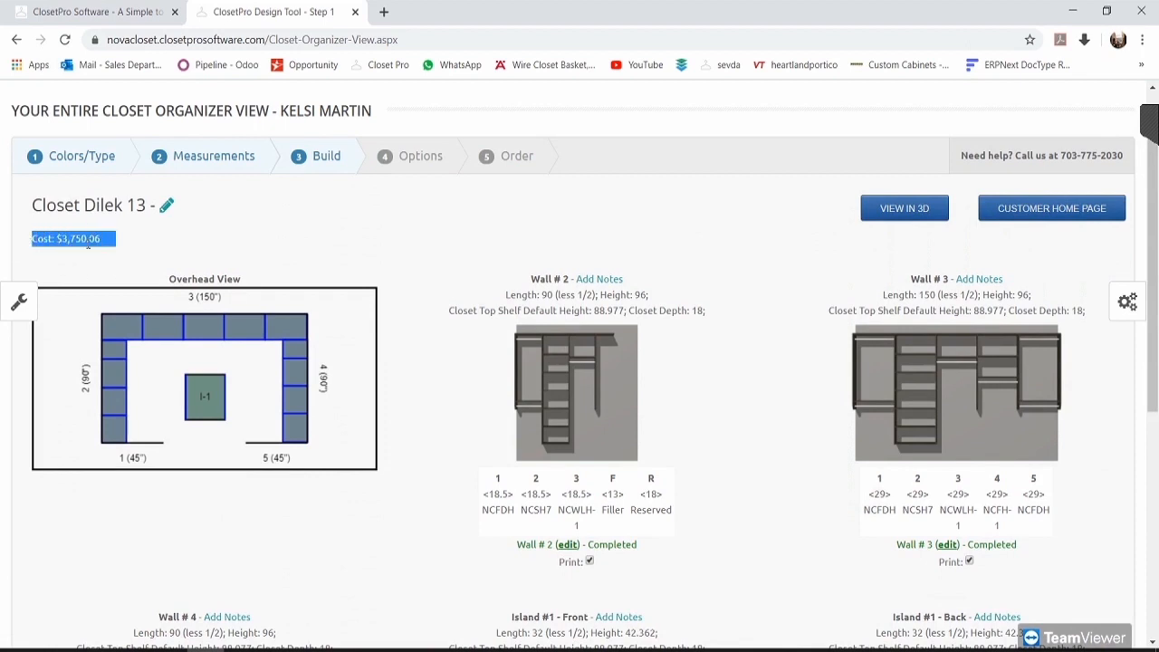
pyautogui.click(143, 245)
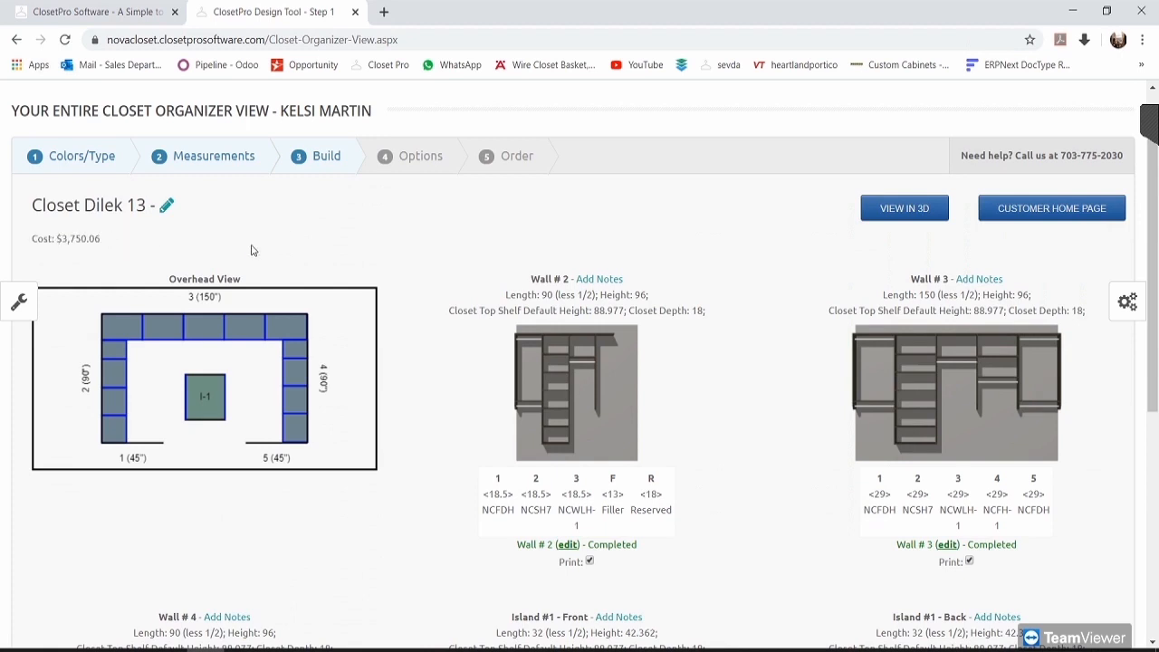
pyautogui.click(1126, 302)
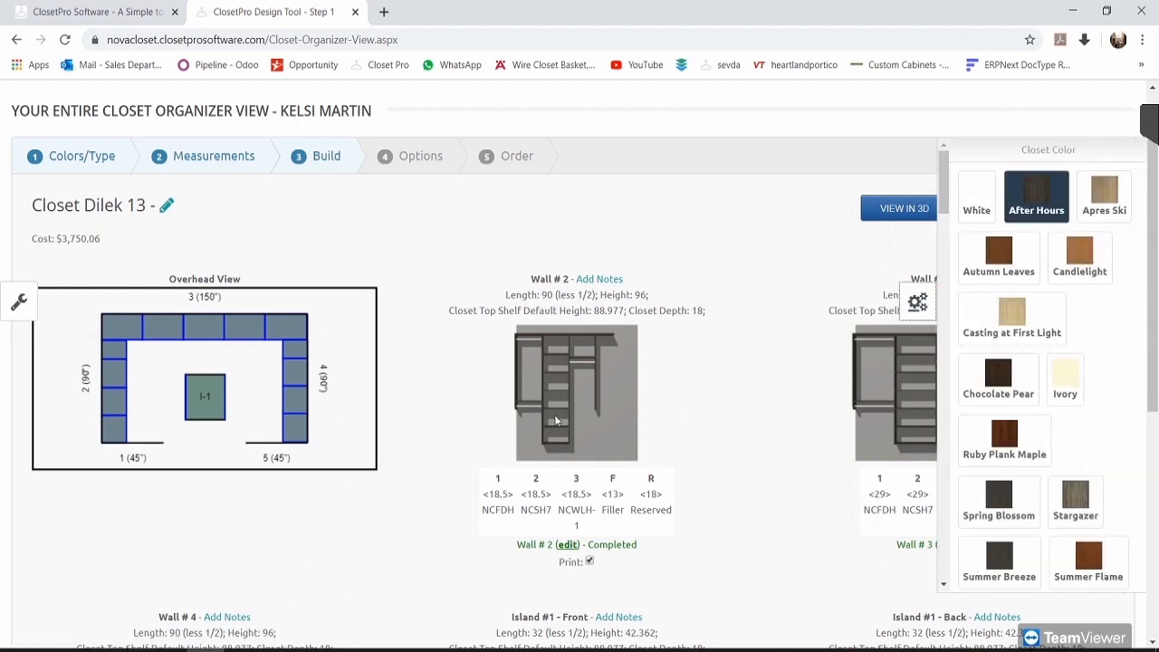
# Step: Try the White closet colour and check the resulting closet cost
pyautogui.scroll(-1, 647, 410)
pyautogui.scroll(1, 666, 419)
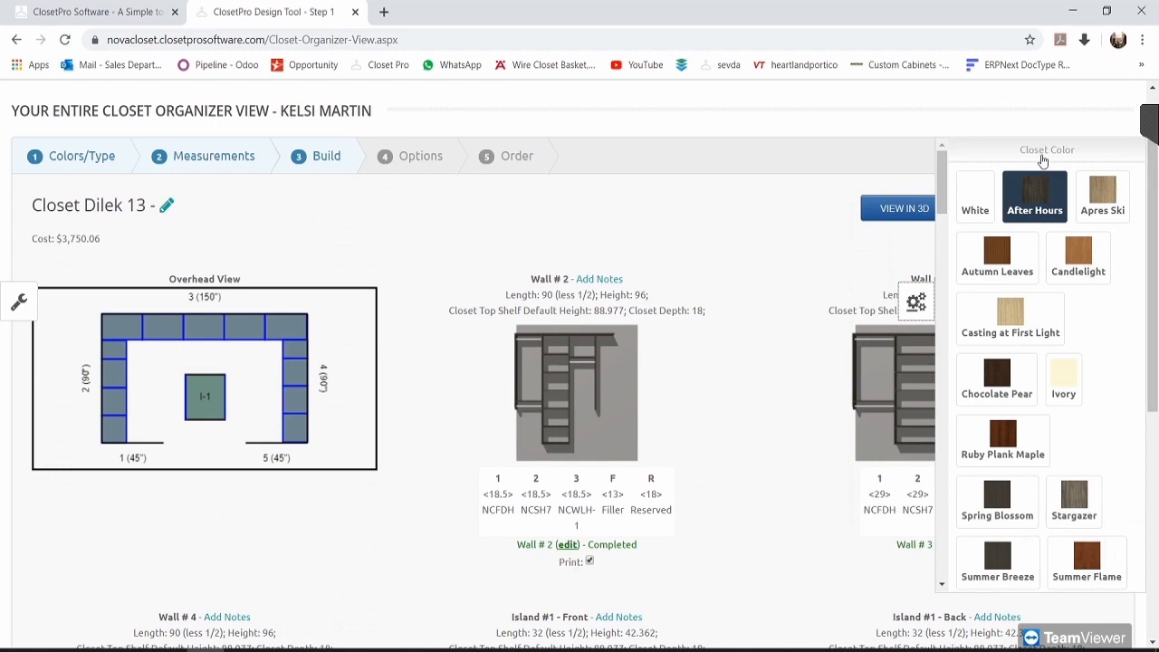
pyautogui.scroll(-5, 988, 157)
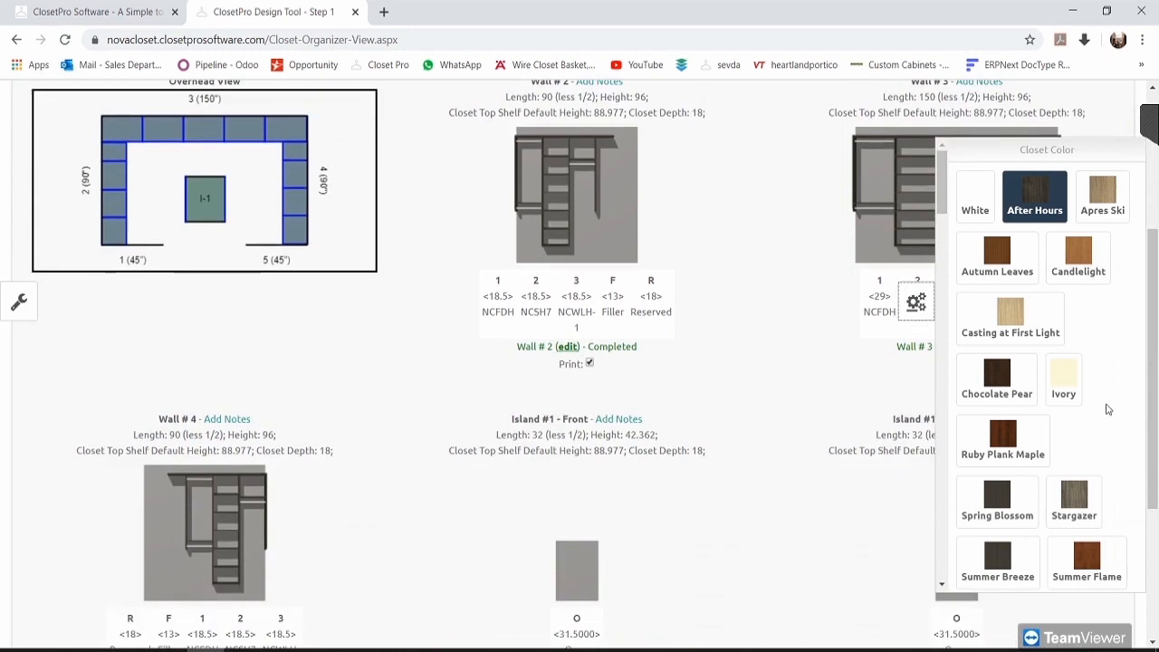
pyautogui.scroll(-5, 1105, 408)
pyautogui.scroll(-3, 1098, 416)
pyautogui.scroll(6, 752, 429)
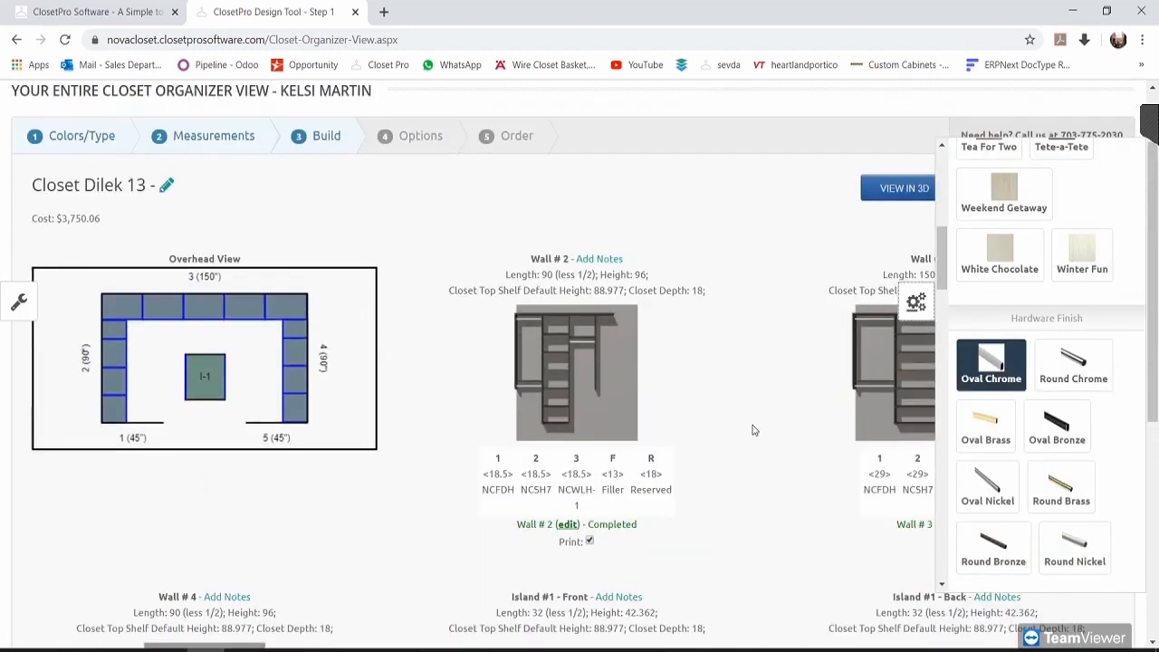
pyautogui.scroll(-1, 1067, 398)
pyautogui.scroll(8, 1066, 305)
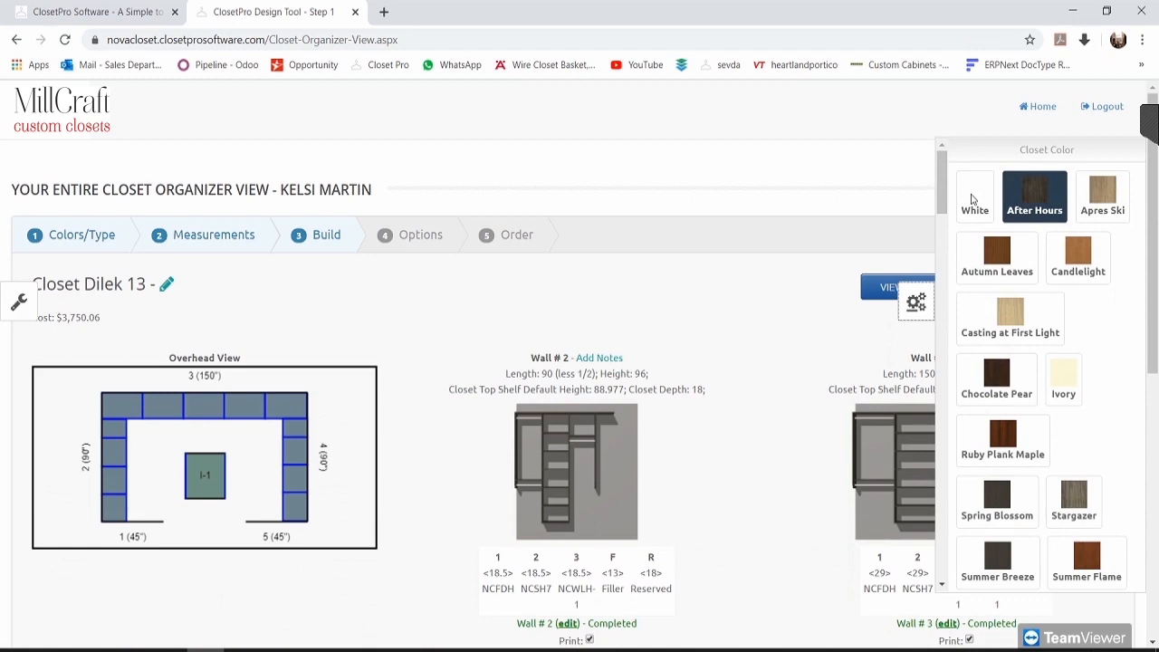
pyautogui.click(978, 190)
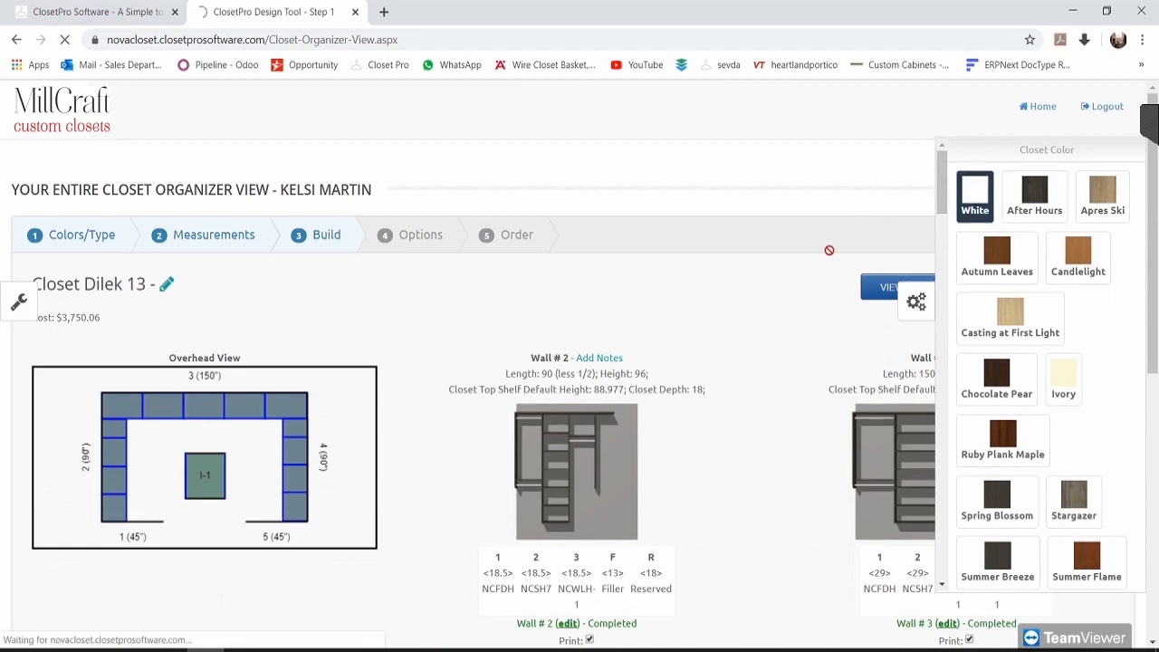
pyautogui.moveTo(102, 317); pyautogui.dragTo(37, 317)
pyautogui.click(129, 331)
# Step: Switch the closet colour back to After Hours and reopen the colour options
pyautogui.click(1128, 302)
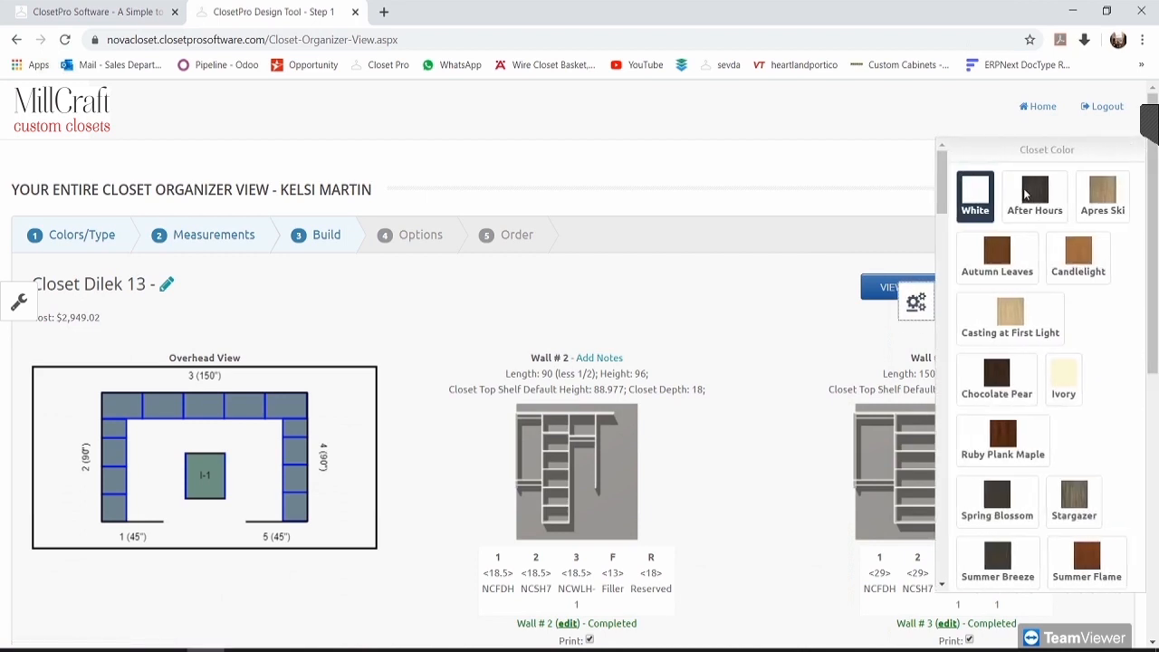
pyautogui.click(1037, 192)
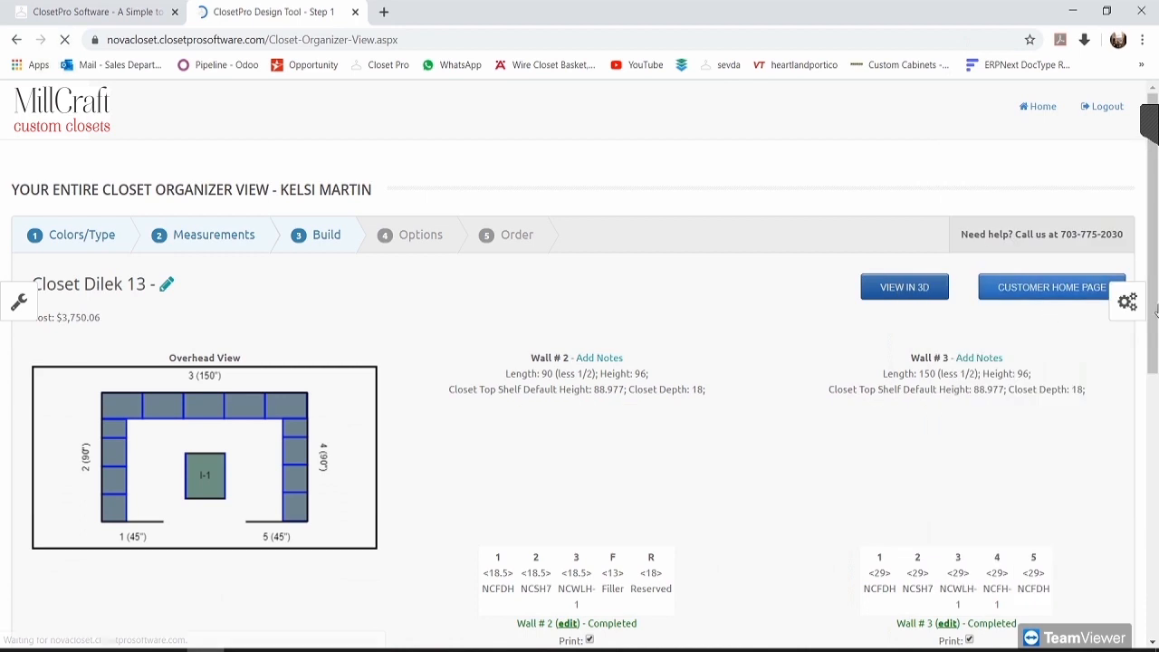
pyautogui.click(1128, 304)
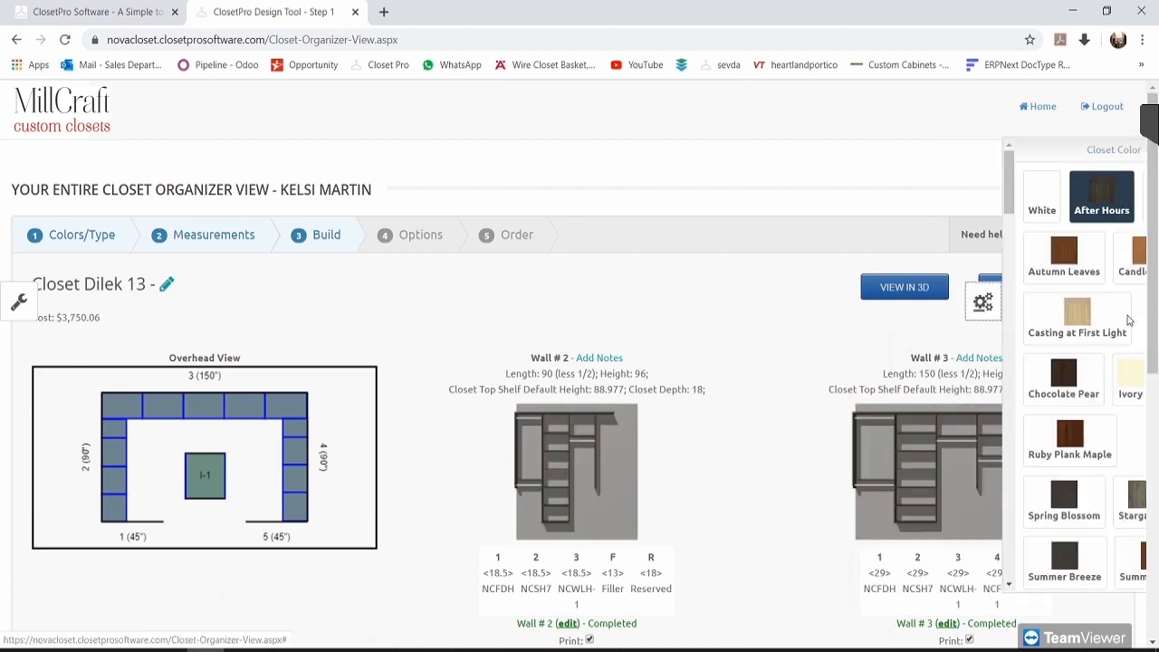
pyautogui.scroll(-3, 1100, 294)
pyautogui.scroll(-5, 1100, 295)
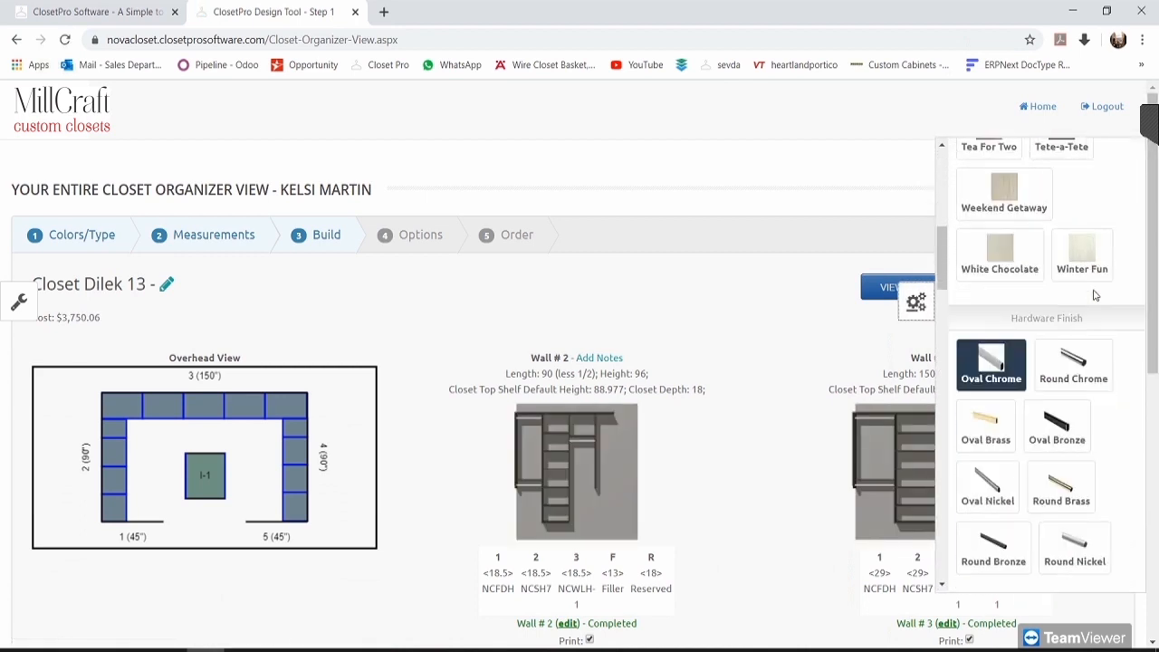
pyautogui.scroll(-4, 1096, 308)
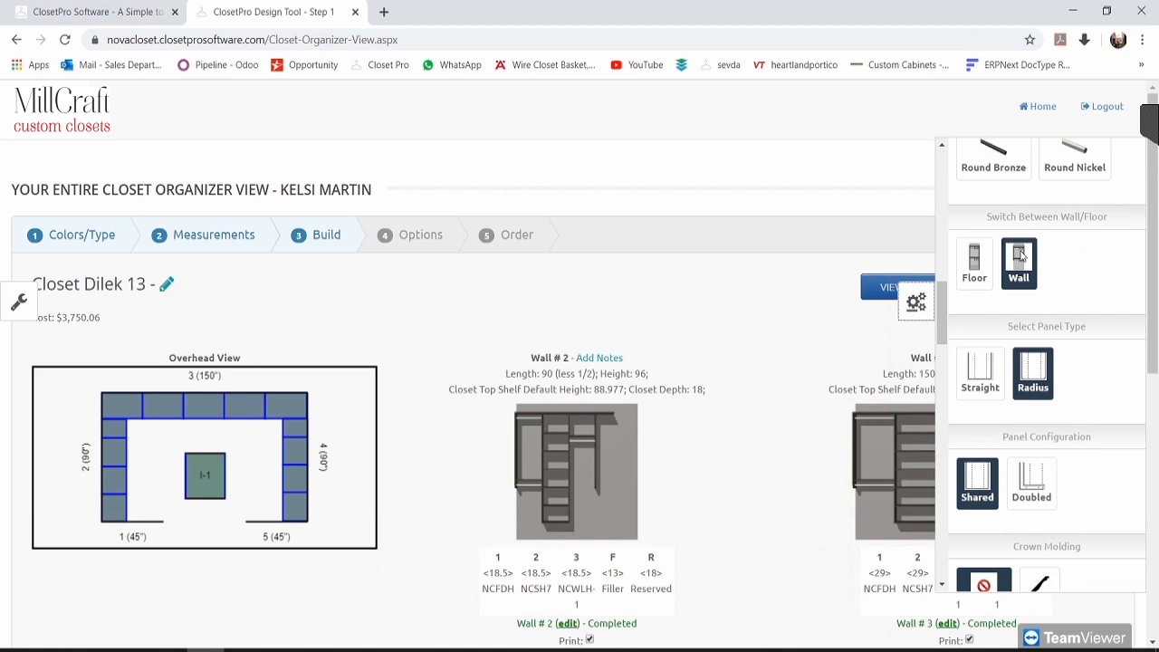
pyautogui.scroll(-2, 758, 408)
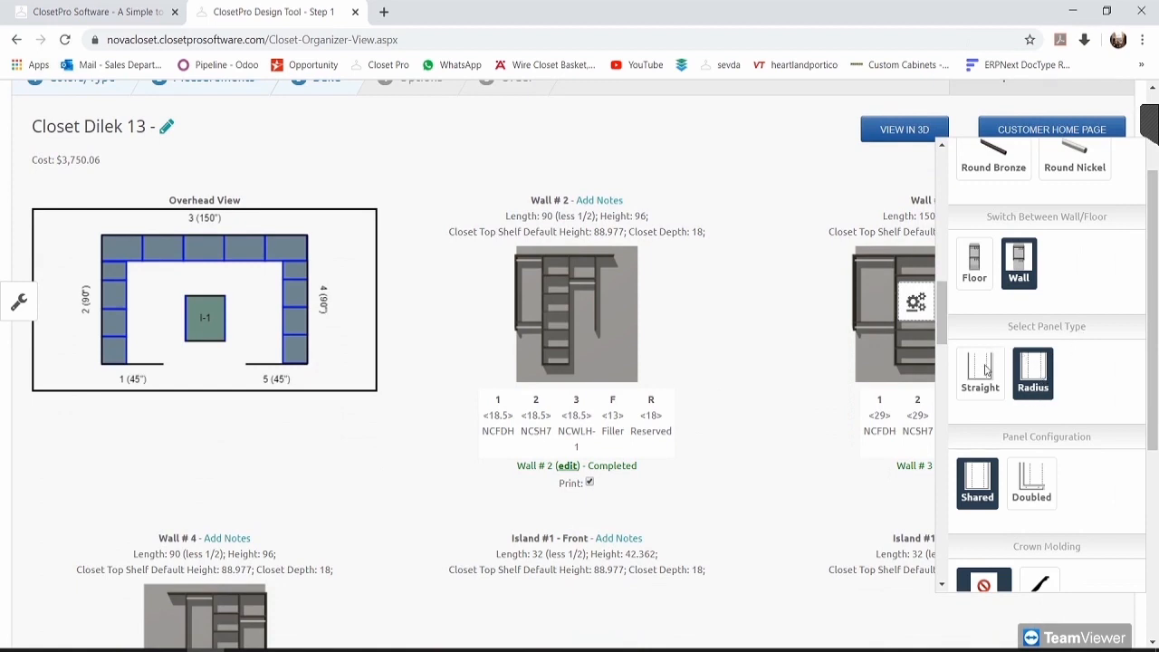
pyautogui.scroll(-2, 985, 369)
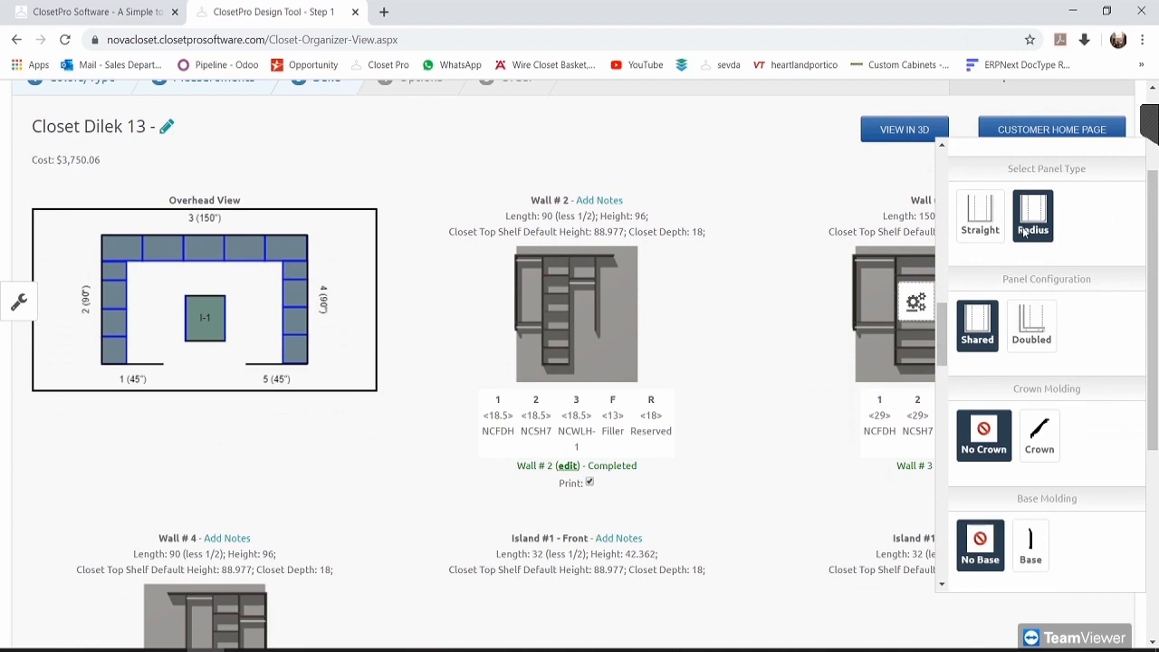
pyautogui.scroll(-1, 1046, 335)
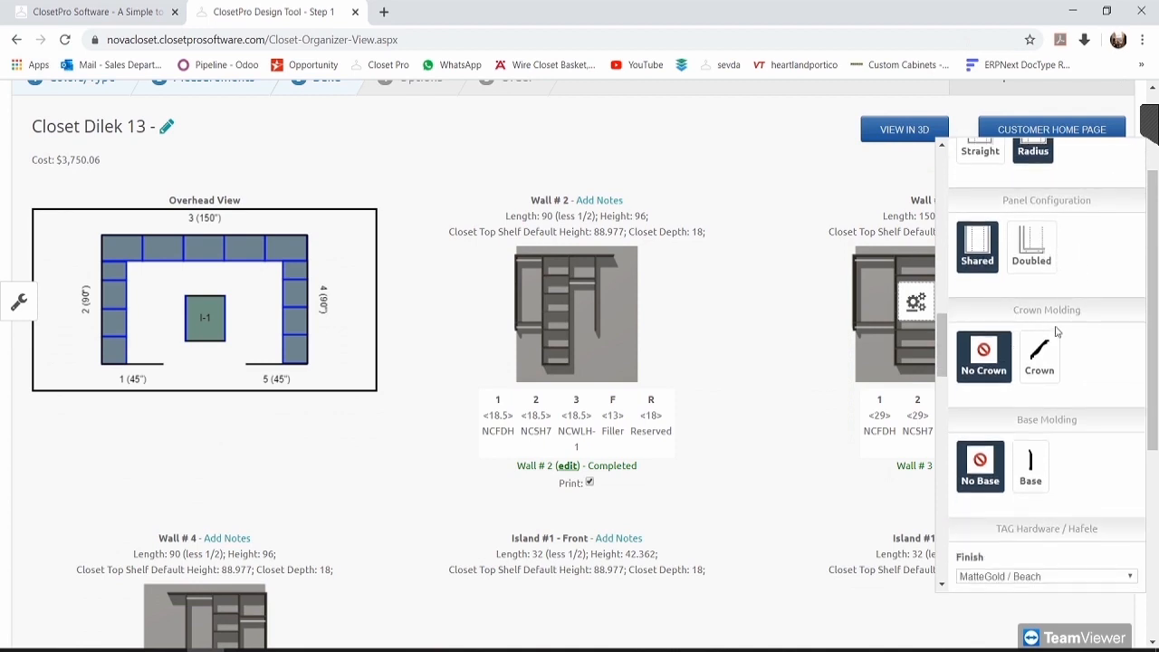
pyautogui.scroll(-1, 1059, 344)
pyautogui.scroll(-1, 1093, 348)
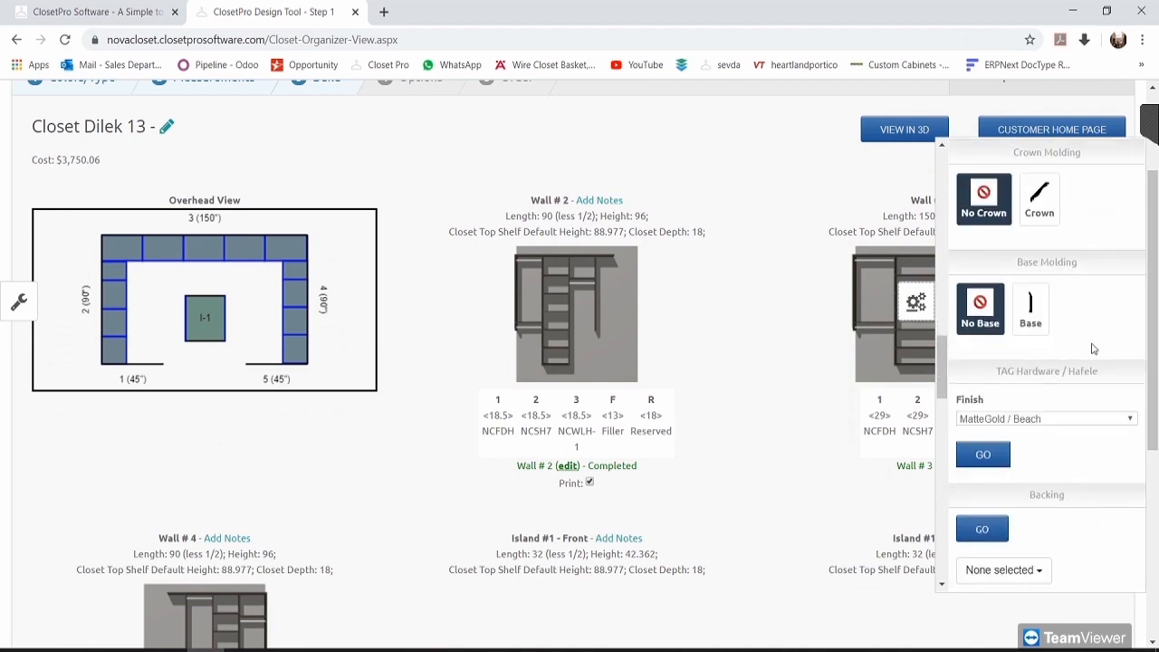
pyautogui.click(1078, 421)
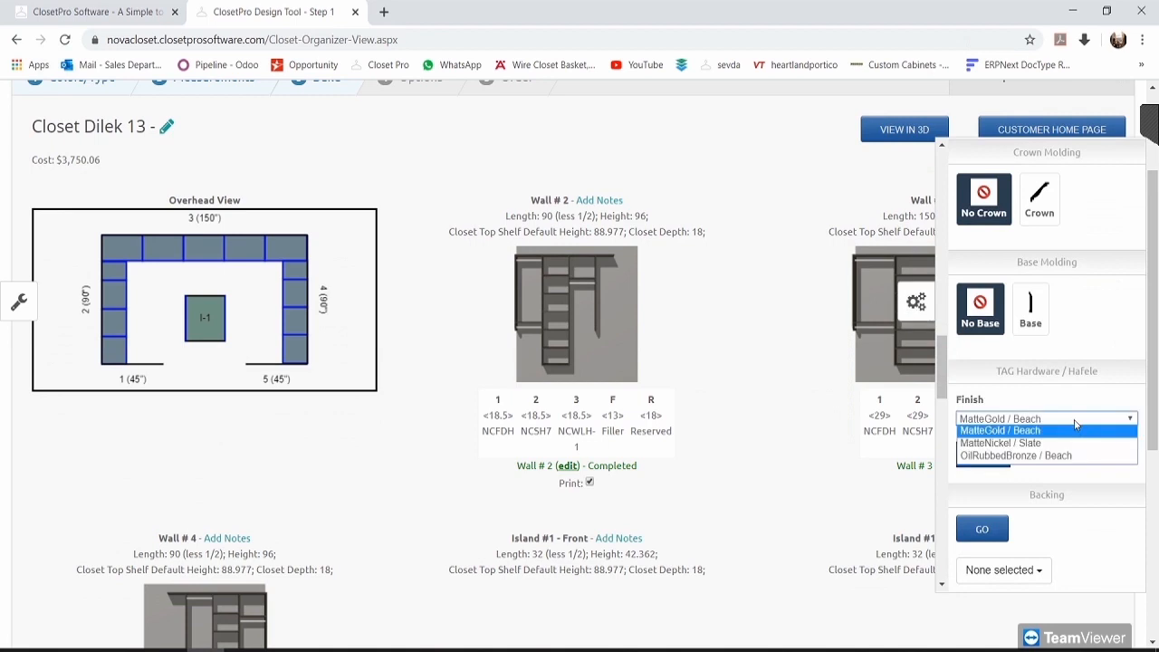
pyautogui.click(1075, 428)
pyautogui.scroll(-3, 1077, 417)
pyautogui.scroll(-1, 1067, 483)
pyautogui.scroll(1, 1050, 407)
pyautogui.click(1023, 335)
pyautogui.click(1028, 343)
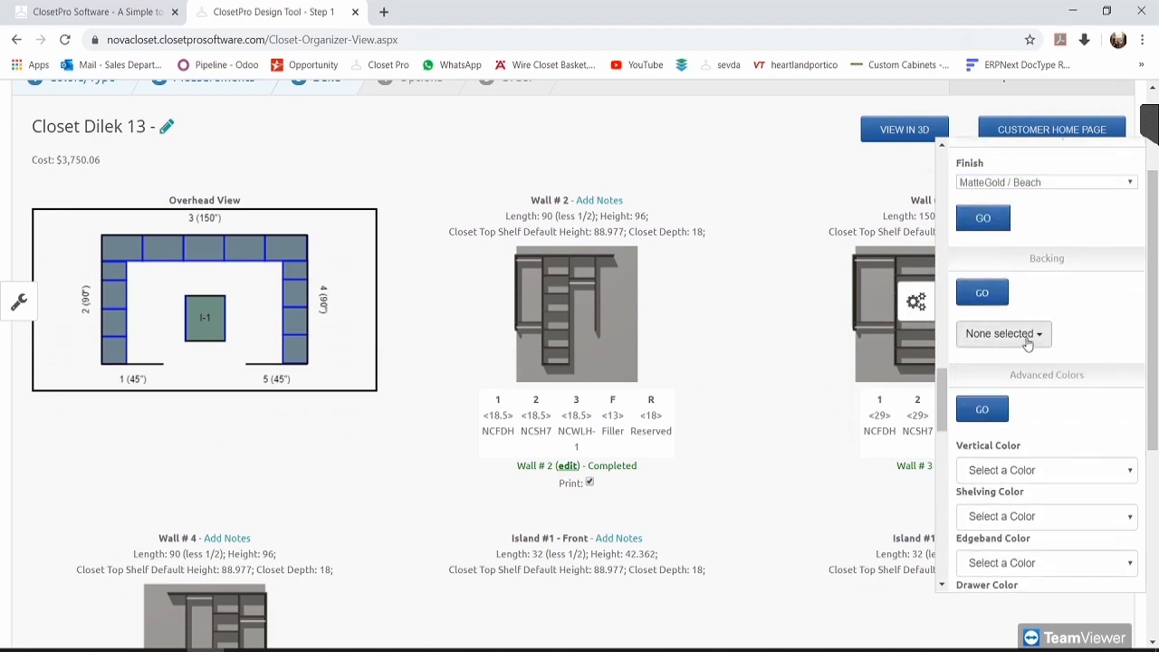
pyautogui.scroll(-3, 1072, 291)
pyautogui.scroll(1, 1071, 288)
pyautogui.scroll(-1, 1083, 267)
pyautogui.scroll(1, 1094, 238)
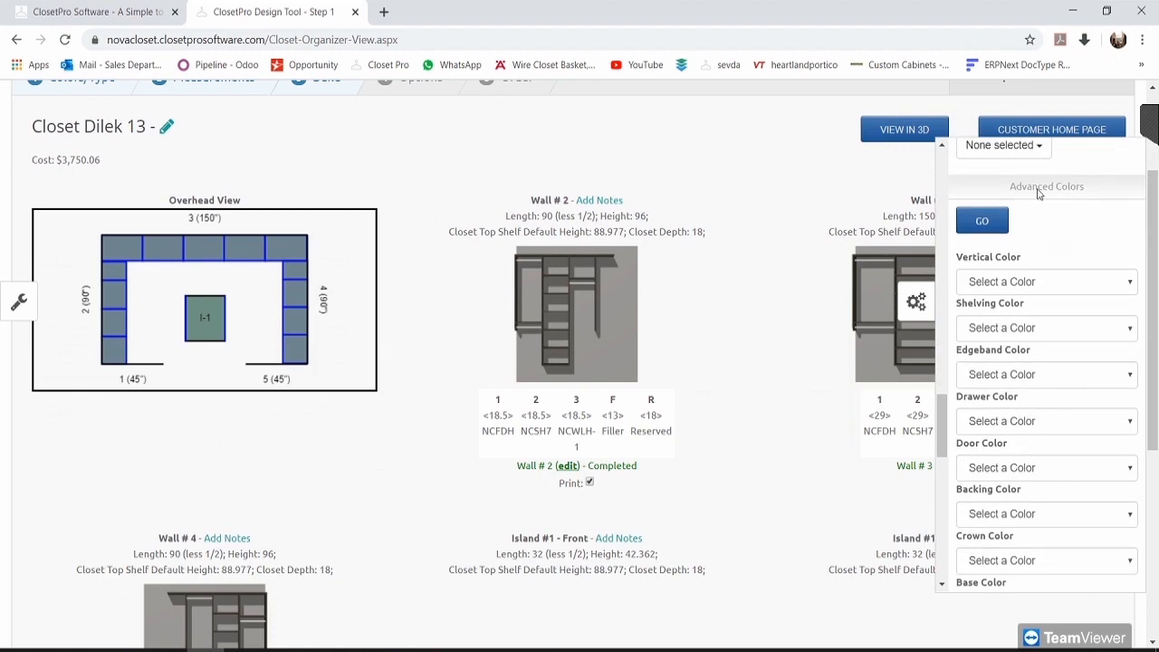
pyautogui.scroll(-1, 1050, 197)
pyautogui.click(1033, 334)
pyautogui.click(1041, 292)
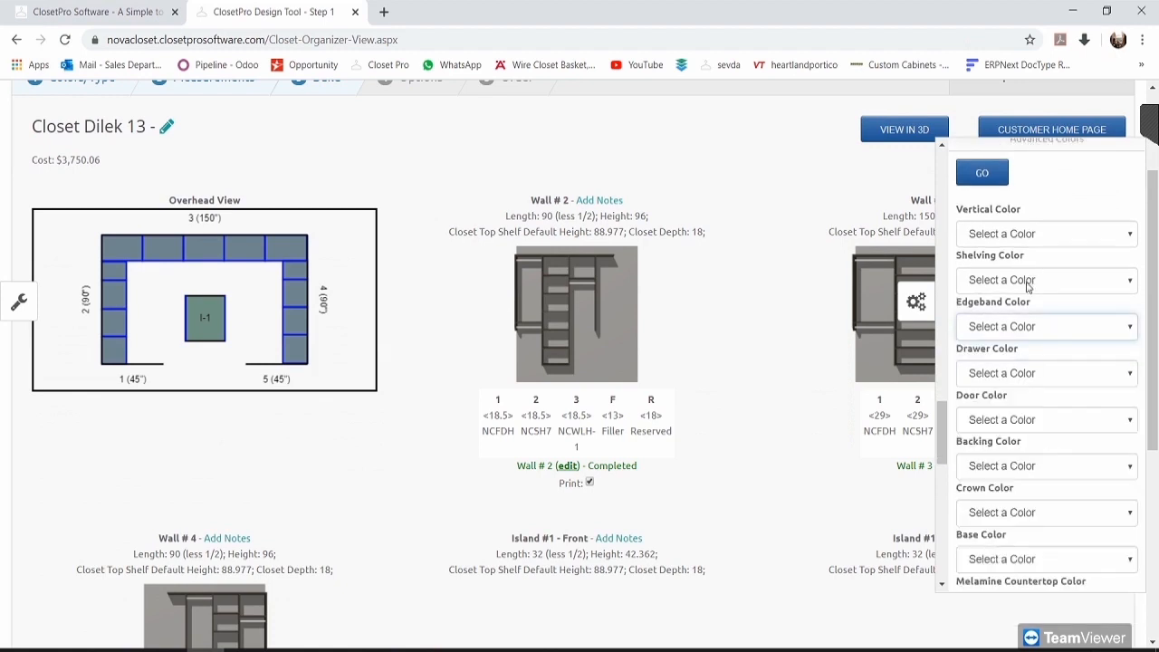
pyautogui.click(1026, 283)
pyautogui.click(1027, 281)
pyautogui.click(1031, 232)
pyautogui.click(1026, 255)
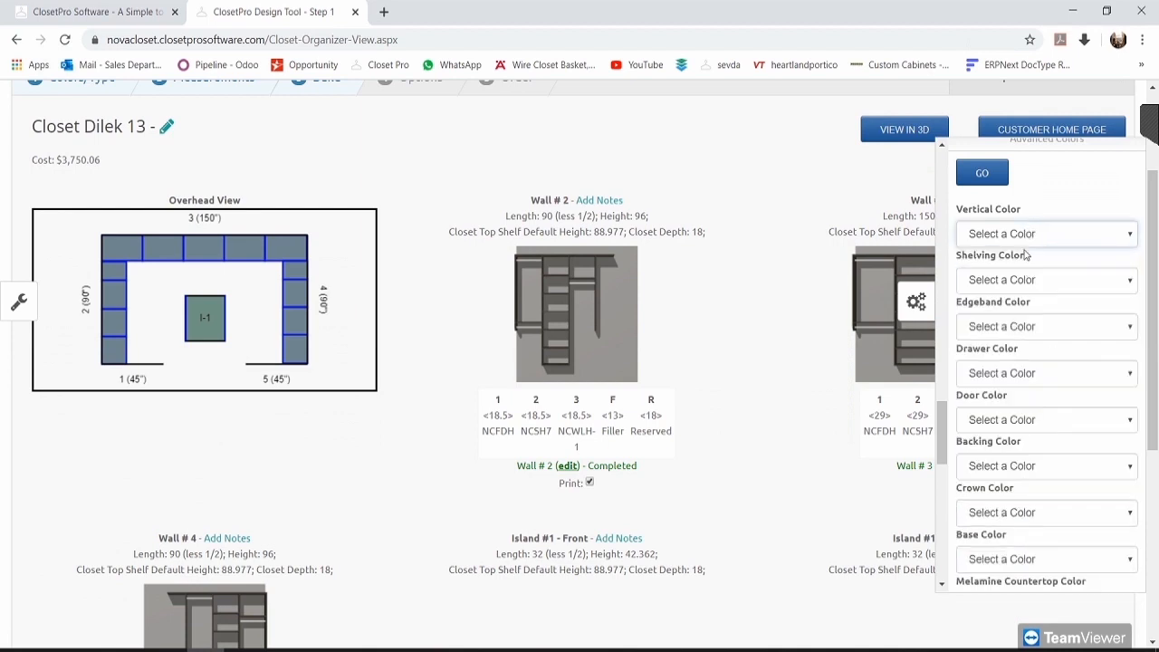
pyautogui.click(1008, 380)
pyautogui.click(1010, 381)
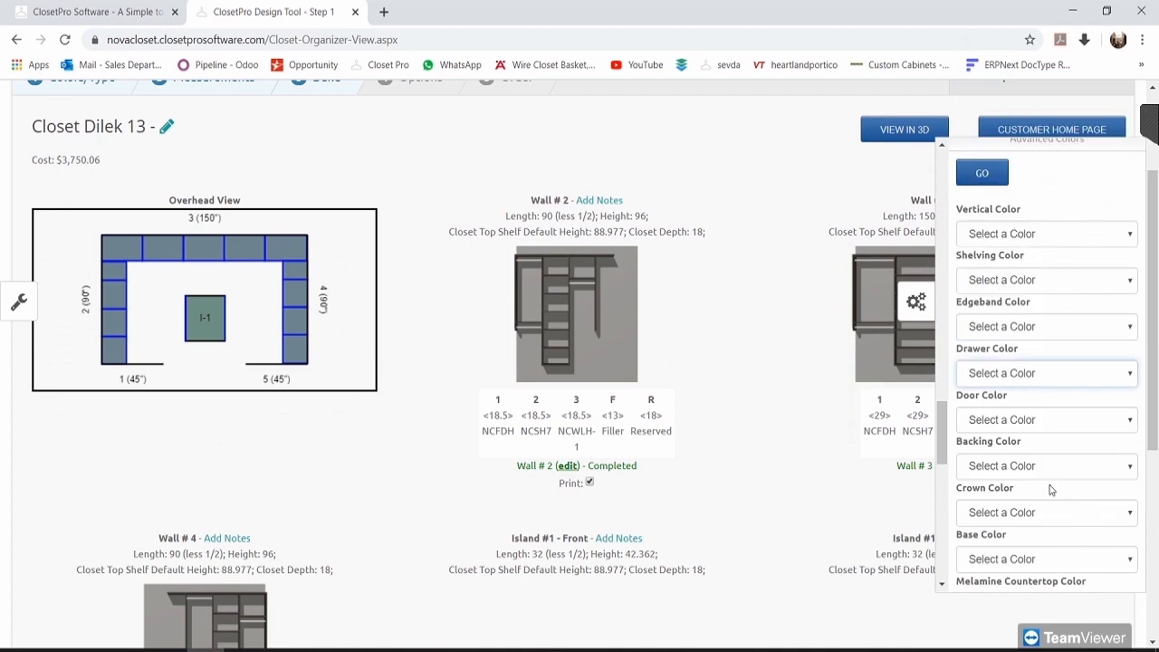
pyautogui.scroll(-1, 1046, 418)
pyautogui.click(1041, 388)
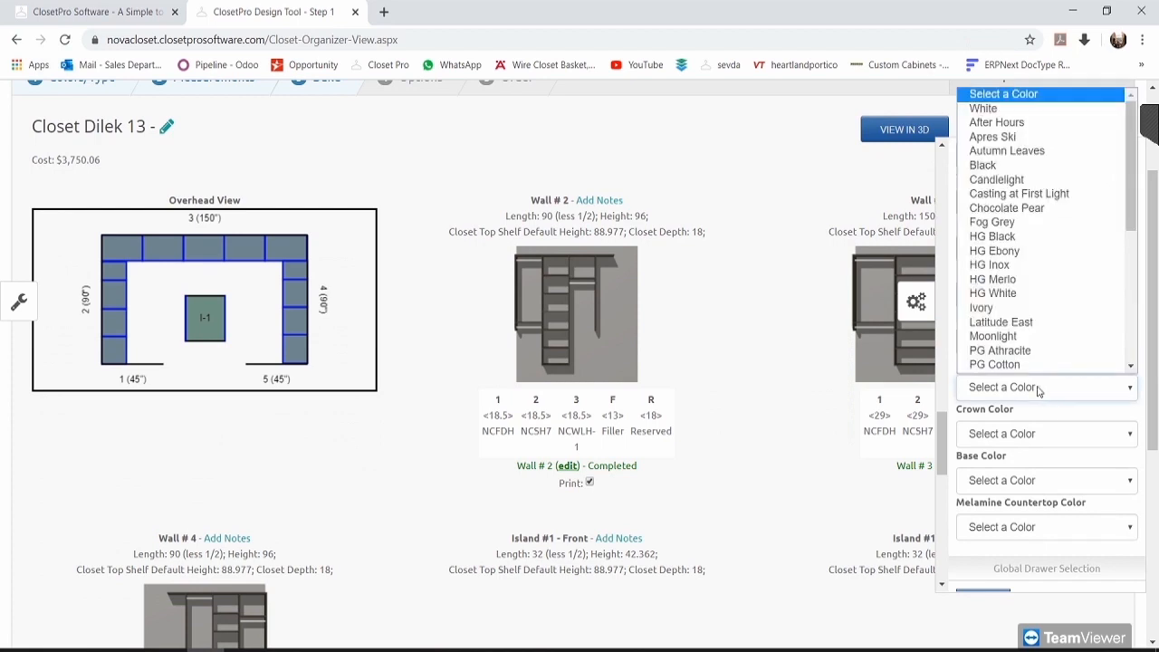
pyautogui.click(1005, 108)
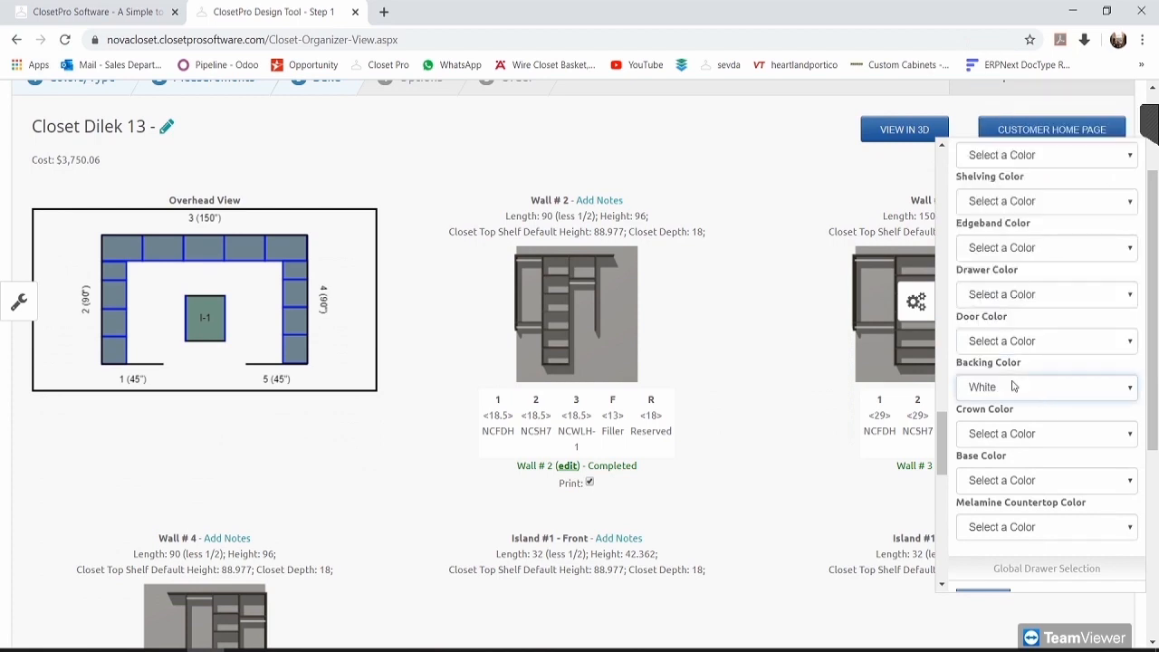
pyautogui.click(1014, 389)
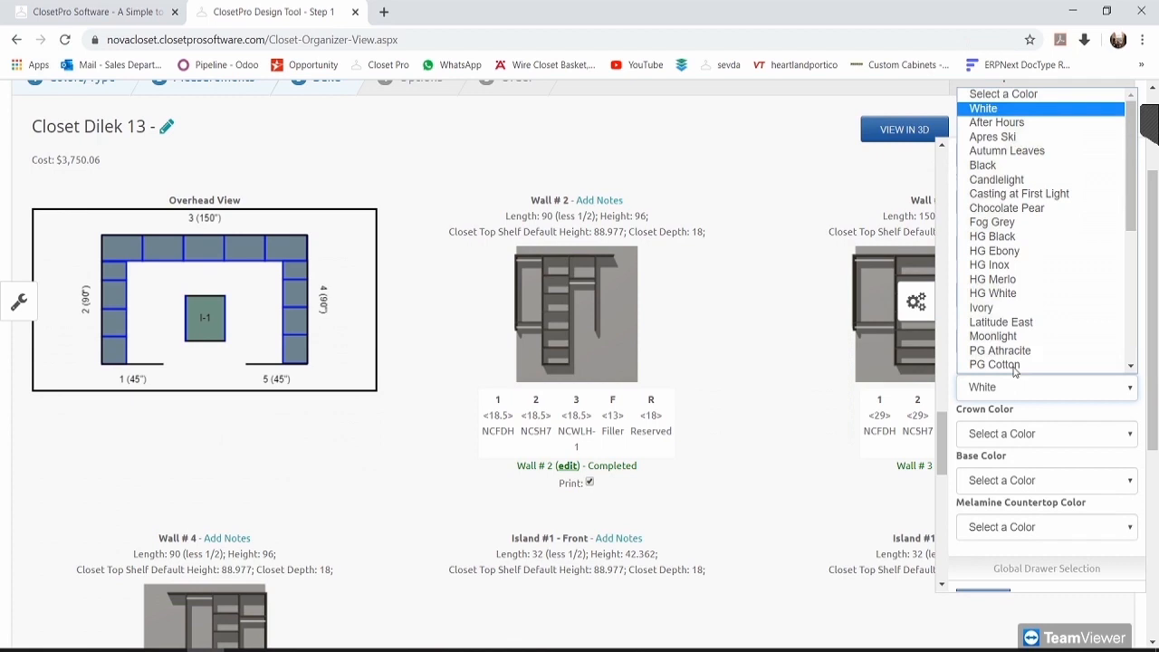
pyautogui.click(1003, 95)
pyautogui.scroll(-1, 1028, 359)
pyautogui.click(1029, 360)
pyautogui.click(1036, 357)
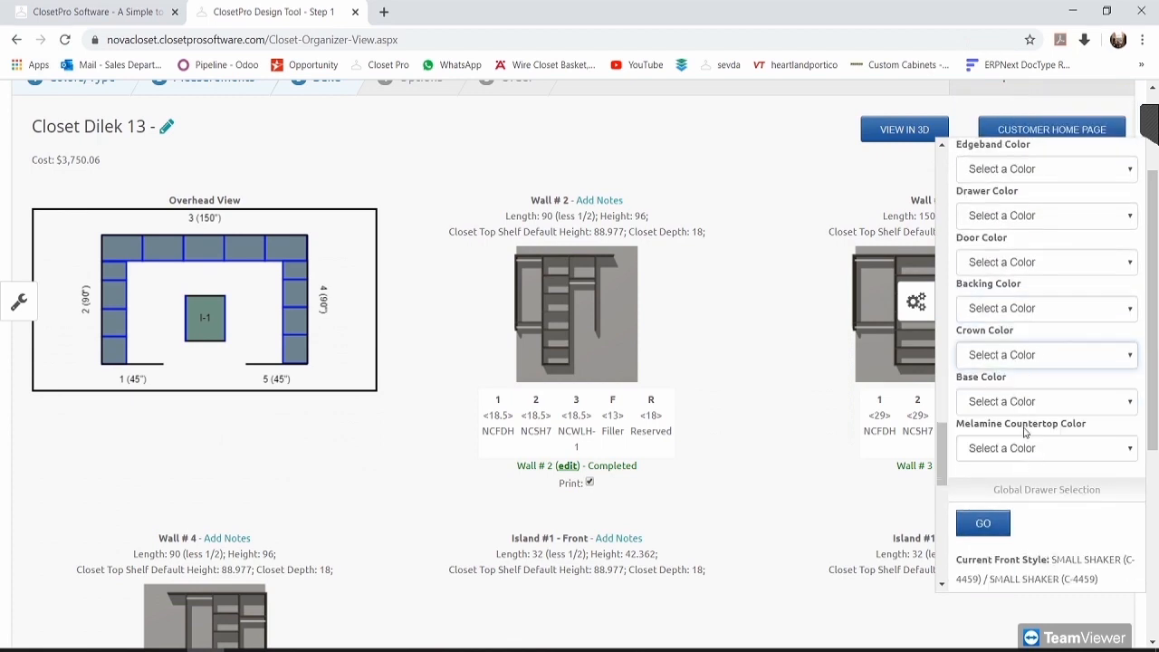
pyautogui.scroll(2, 1031, 380)
pyautogui.scroll(1, 1051, 231)
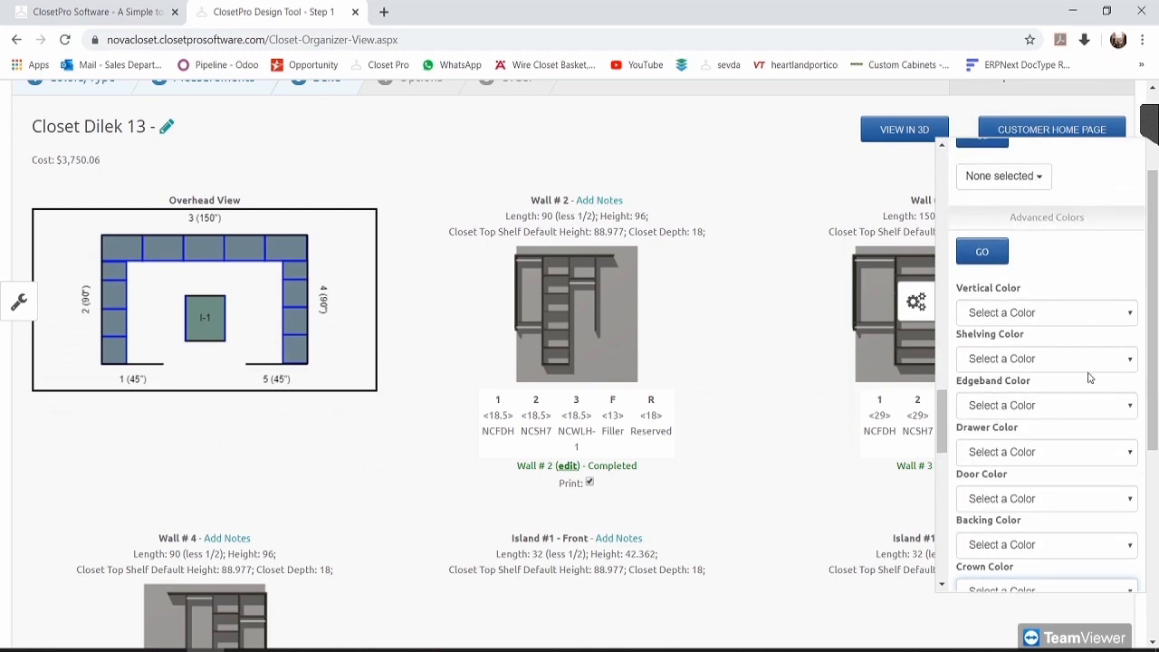
pyautogui.scroll(-4, 1090, 379)
pyautogui.scroll(2, 1048, 370)
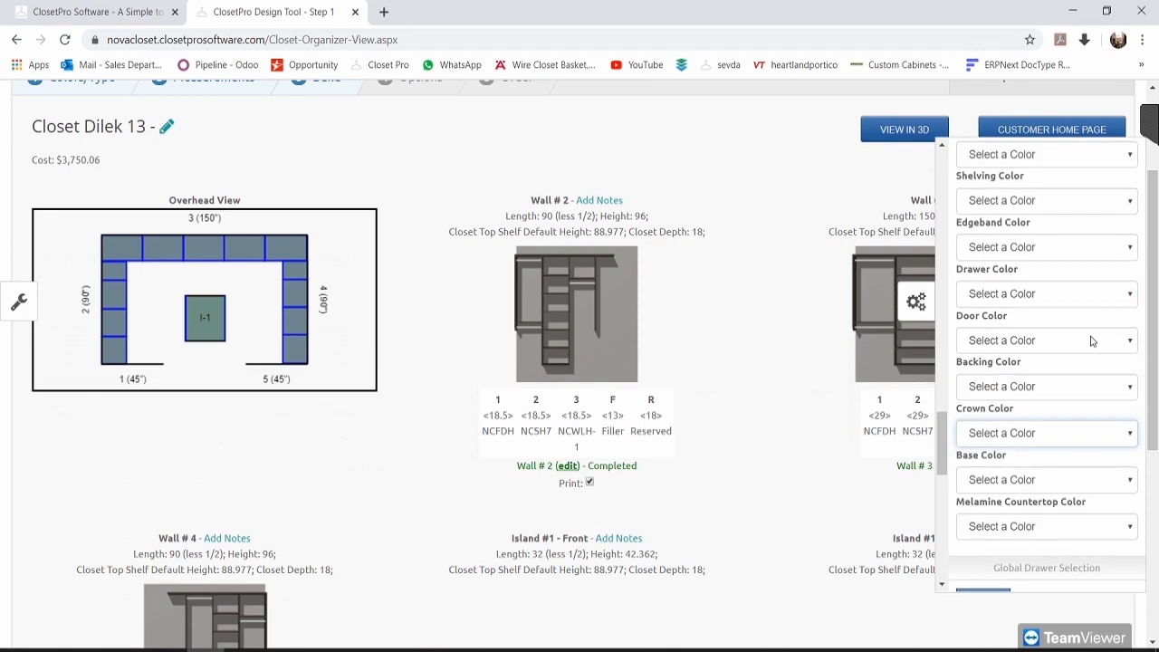
pyautogui.scroll(-3, 1091, 340)
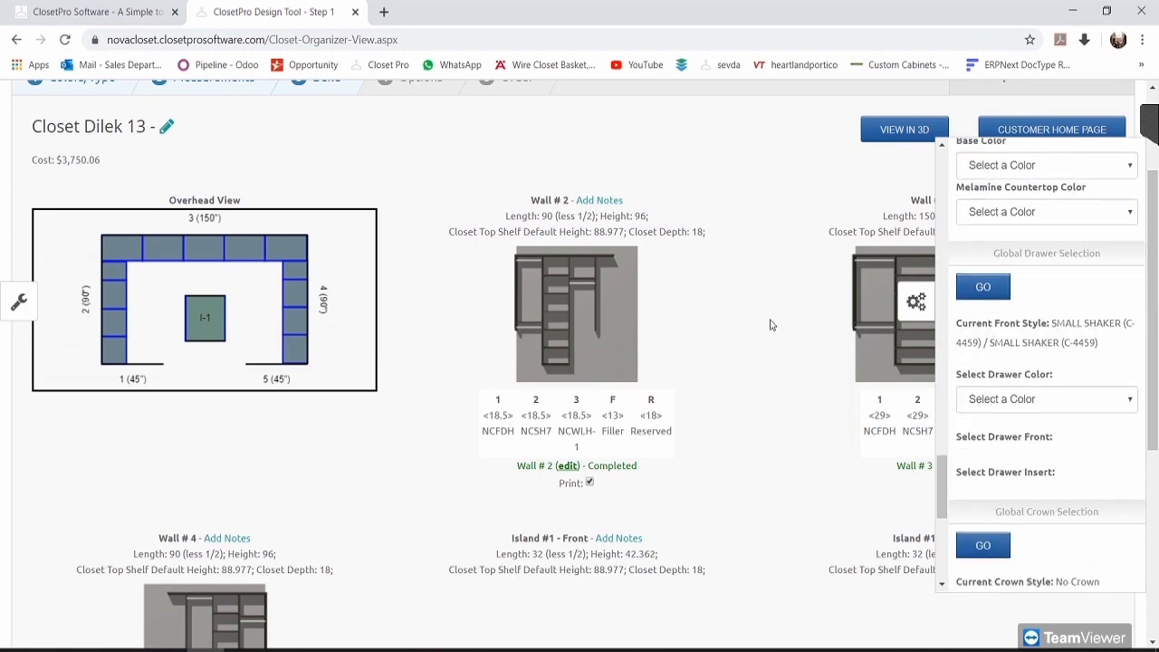
# Step: Apply After Hours drawer colour with Slab fronts to all drawers globally
pyautogui.scroll(-1, 771, 325)
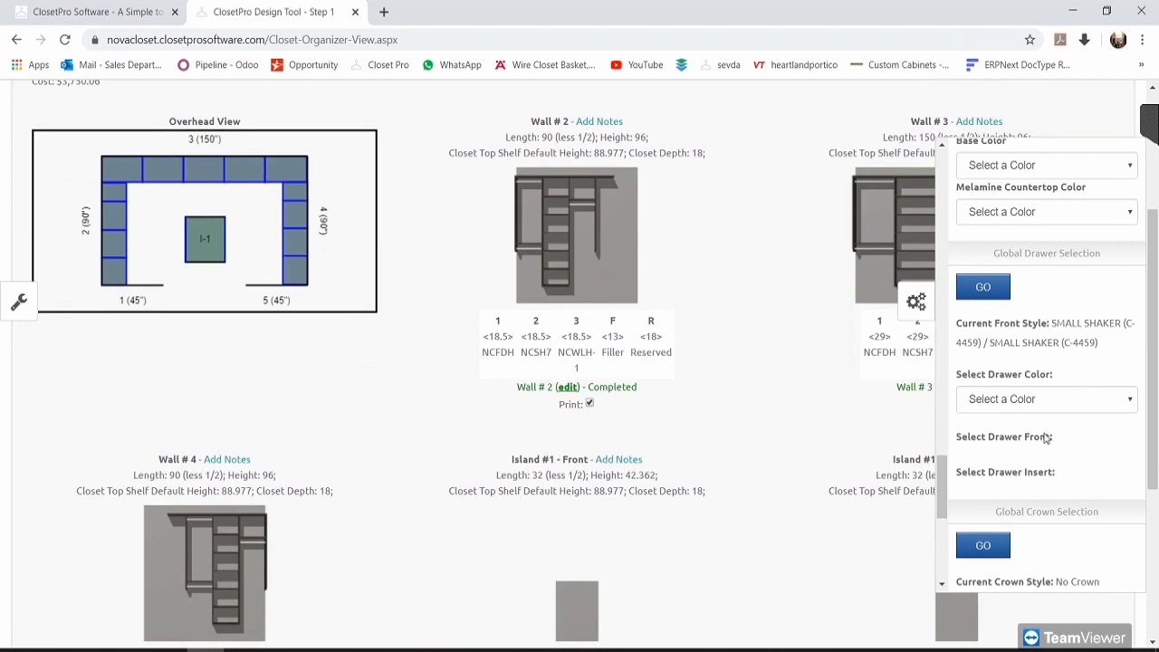
pyautogui.click(1040, 400)
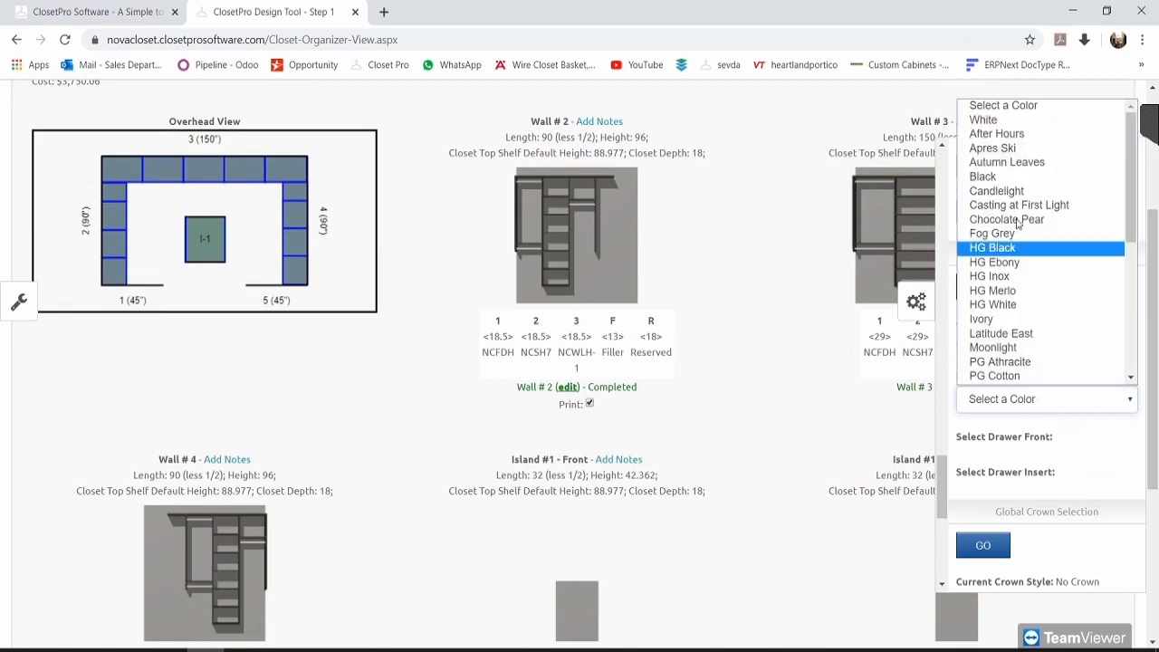
pyautogui.click(1005, 134)
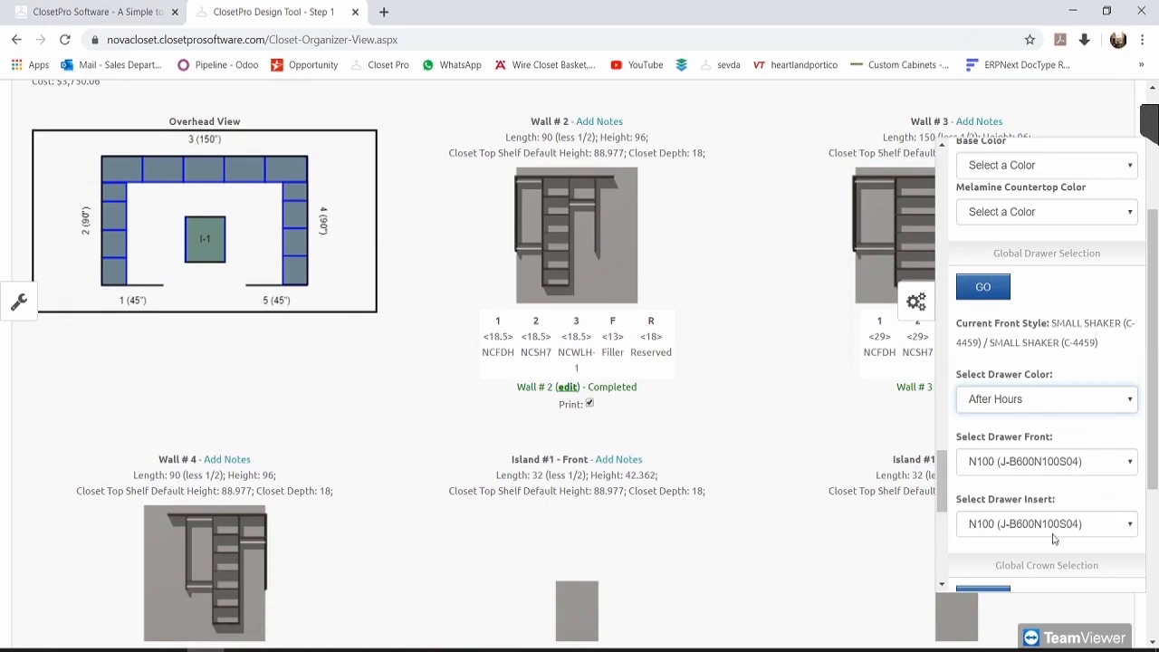
pyautogui.click(1035, 463)
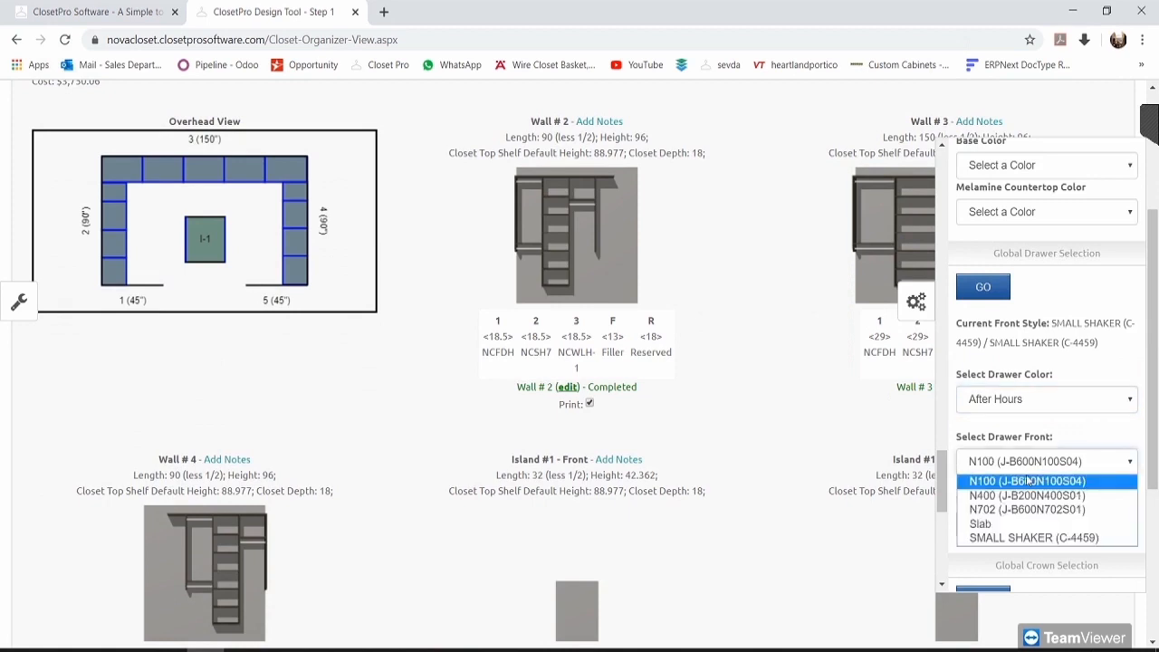
pyautogui.click(993, 525)
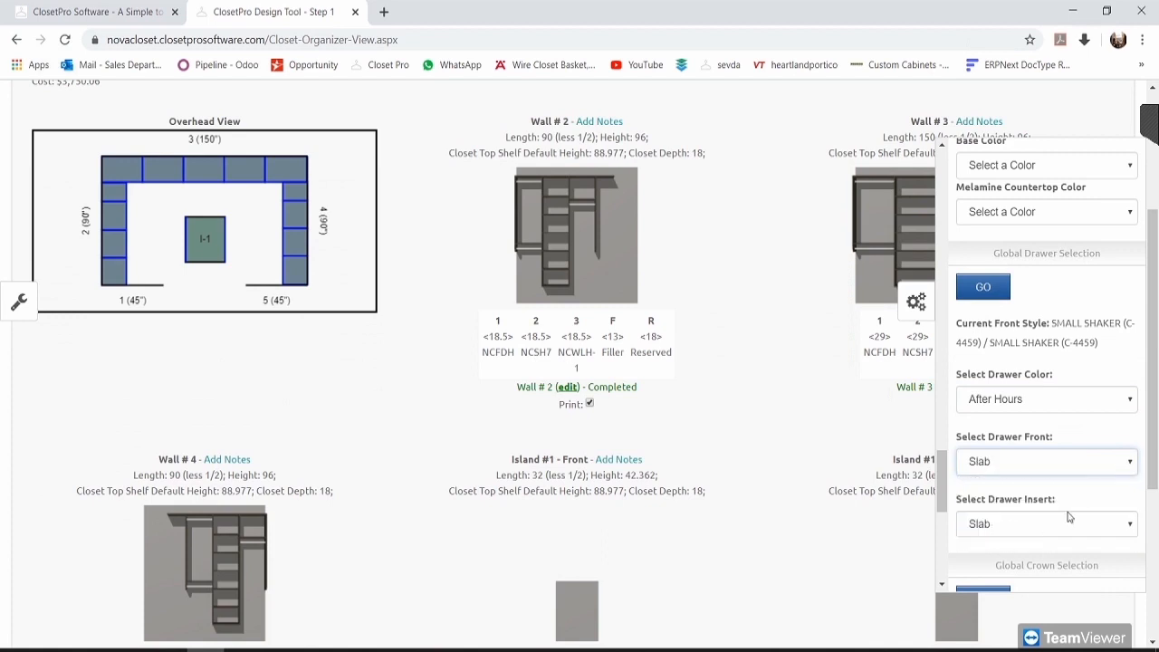
pyautogui.click(982, 286)
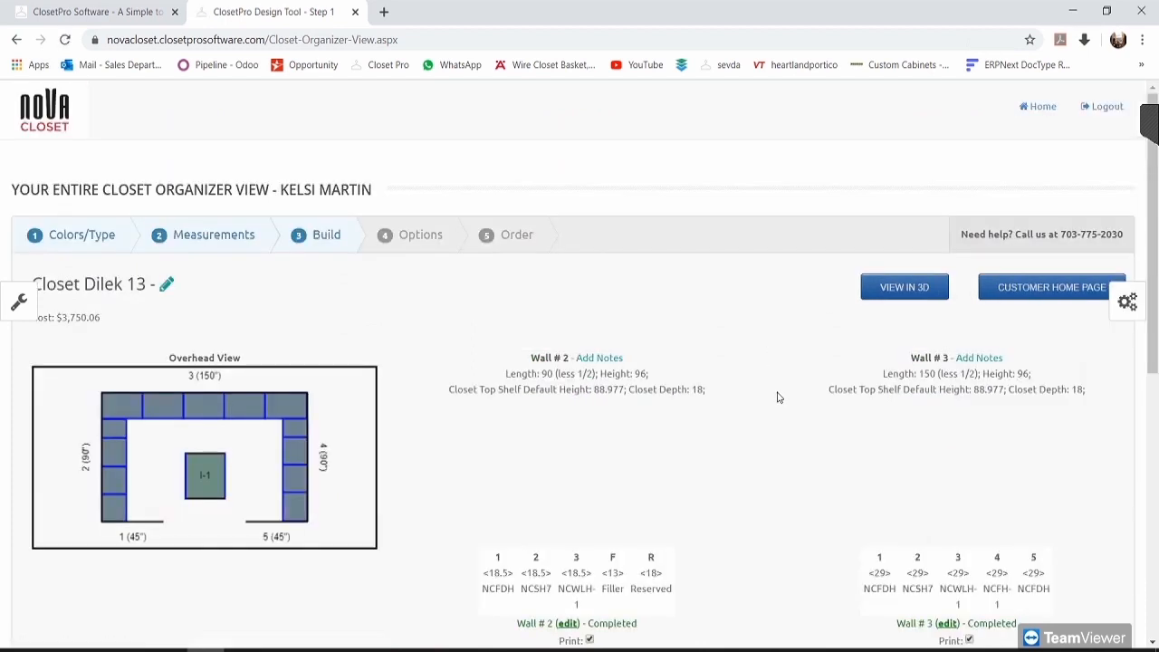
pyautogui.scroll(-5, 777, 399)
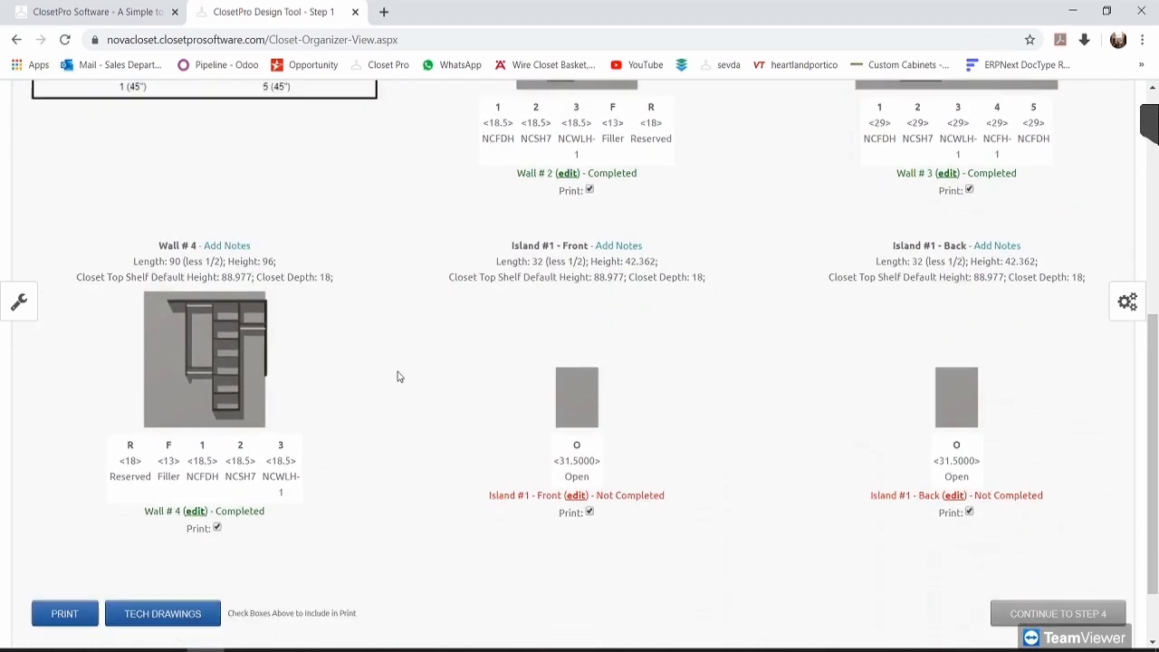
# Step: Set the global crown colour to After Hours
pyautogui.scroll(3, 226, 304)
pyautogui.click(1128, 302)
pyautogui.scroll(-10, 1076, 369)
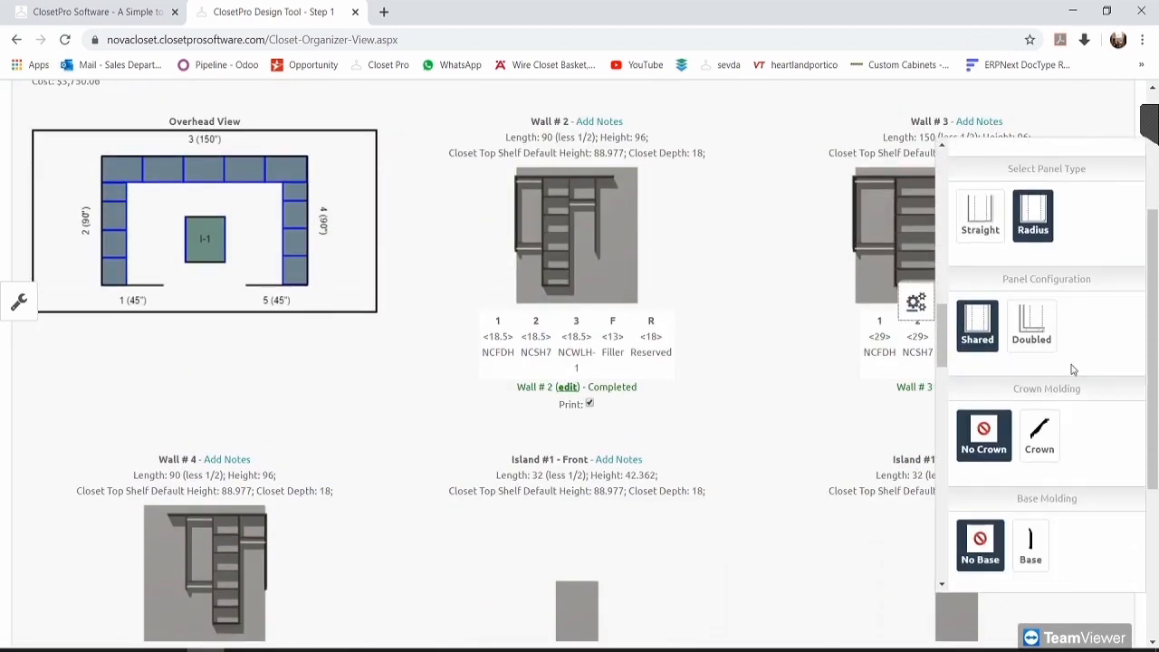
pyautogui.scroll(-3, 1077, 374)
pyautogui.scroll(5, 1077, 374)
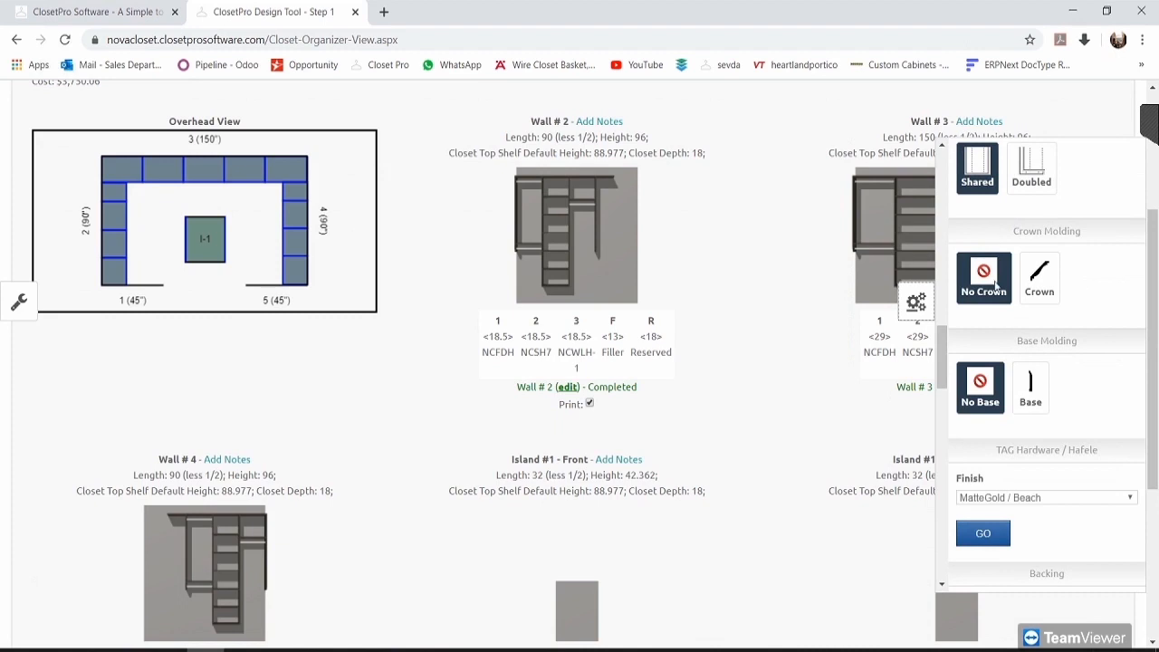
pyautogui.scroll(-12, 1066, 327)
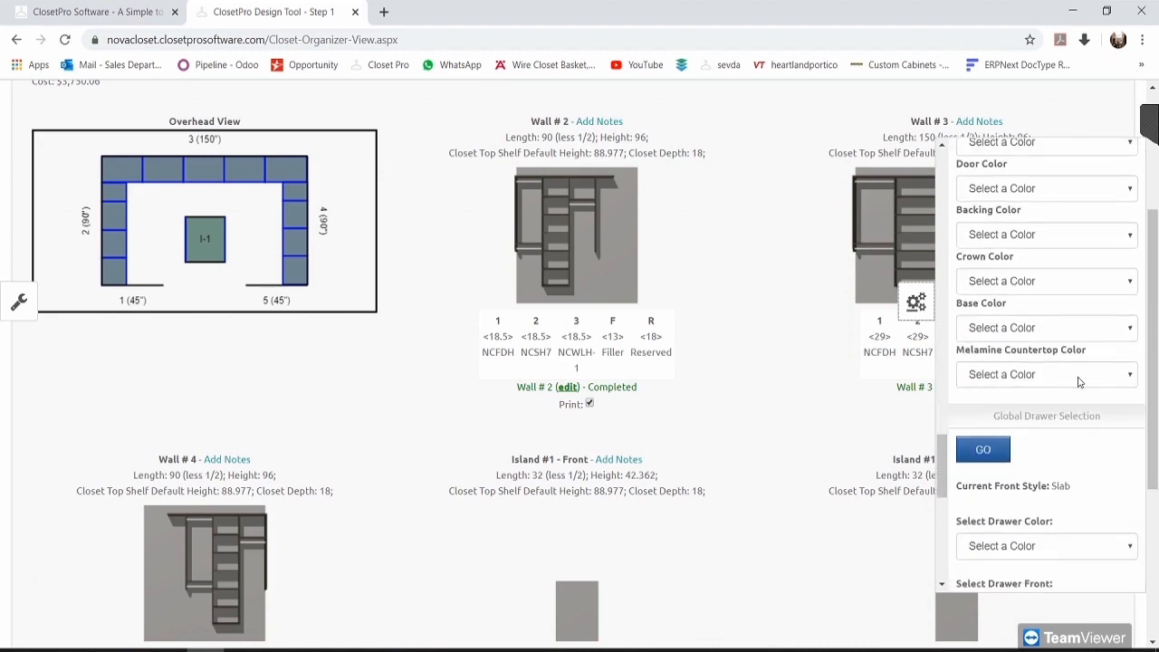
pyautogui.scroll(-1, 1042, 348)
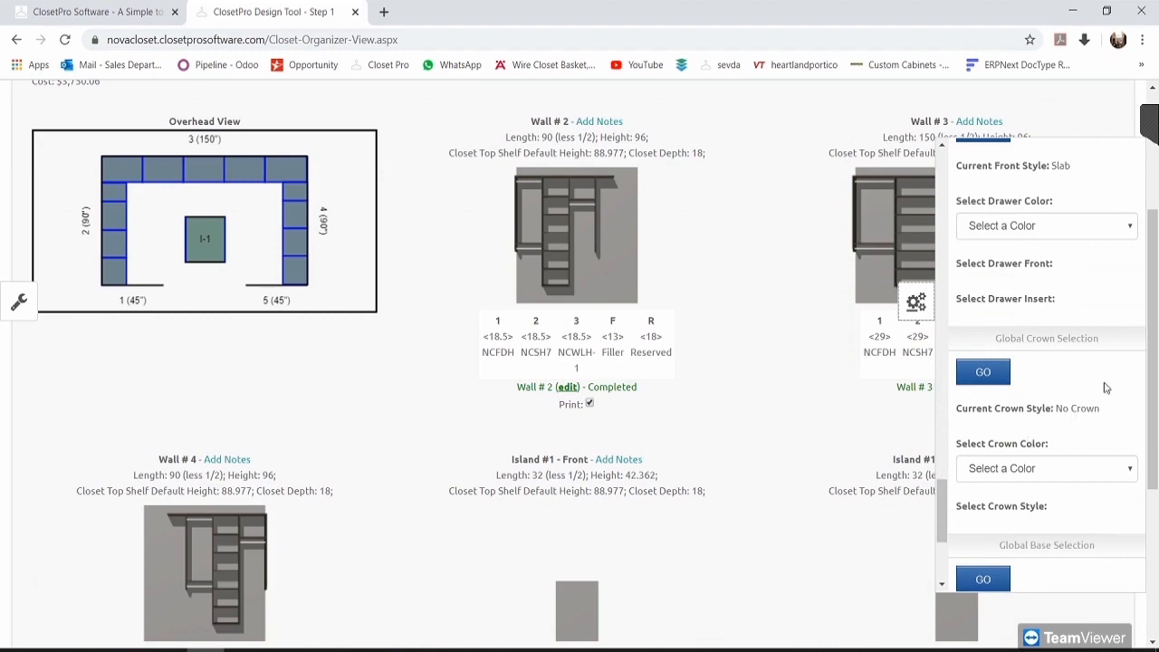
pyautogui.scroll(-1, 1126, 440)
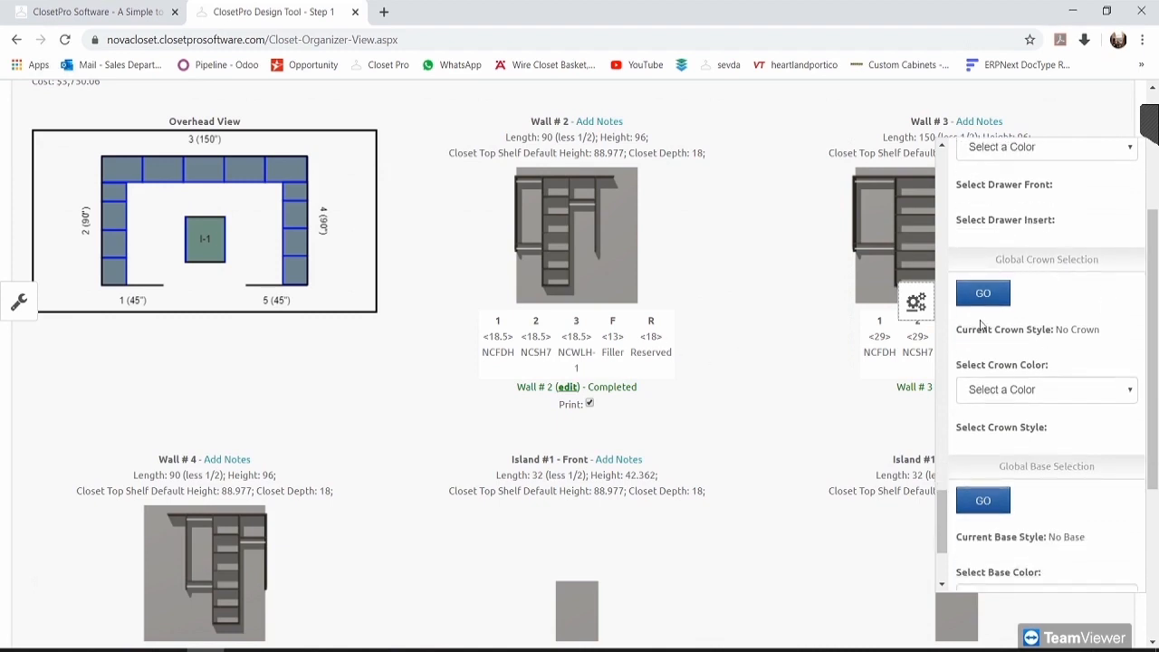
pyautogui.click(1033, 389)
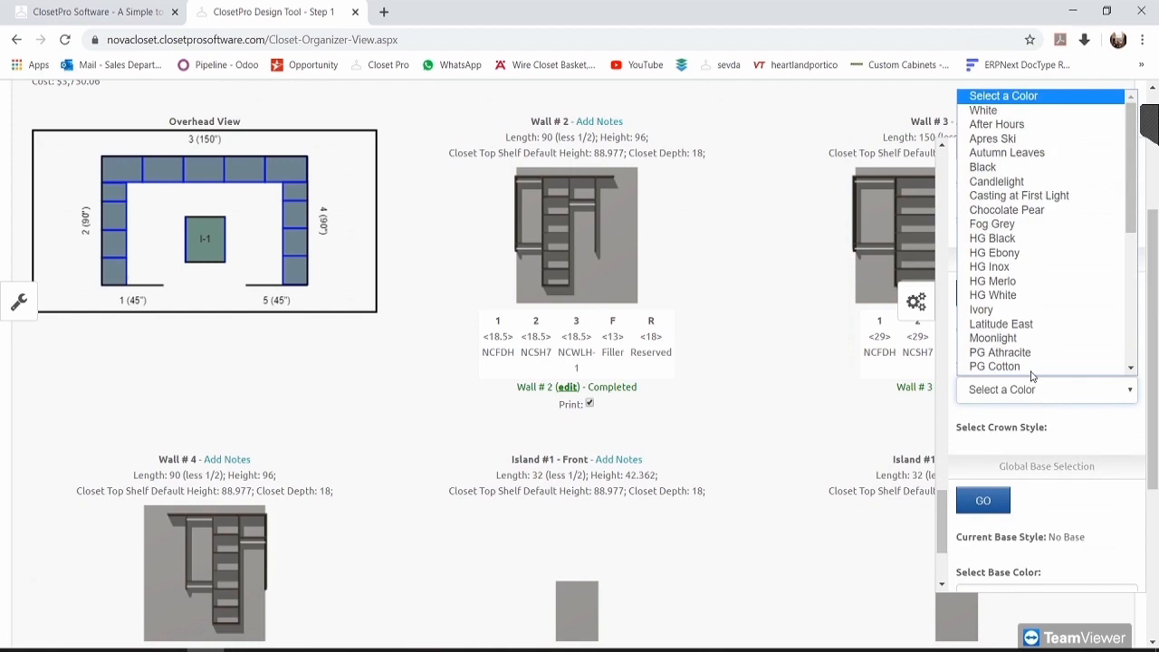
pyautogui.scroll(-1, 1033, 362)
pyautogui.click(1015, 98)
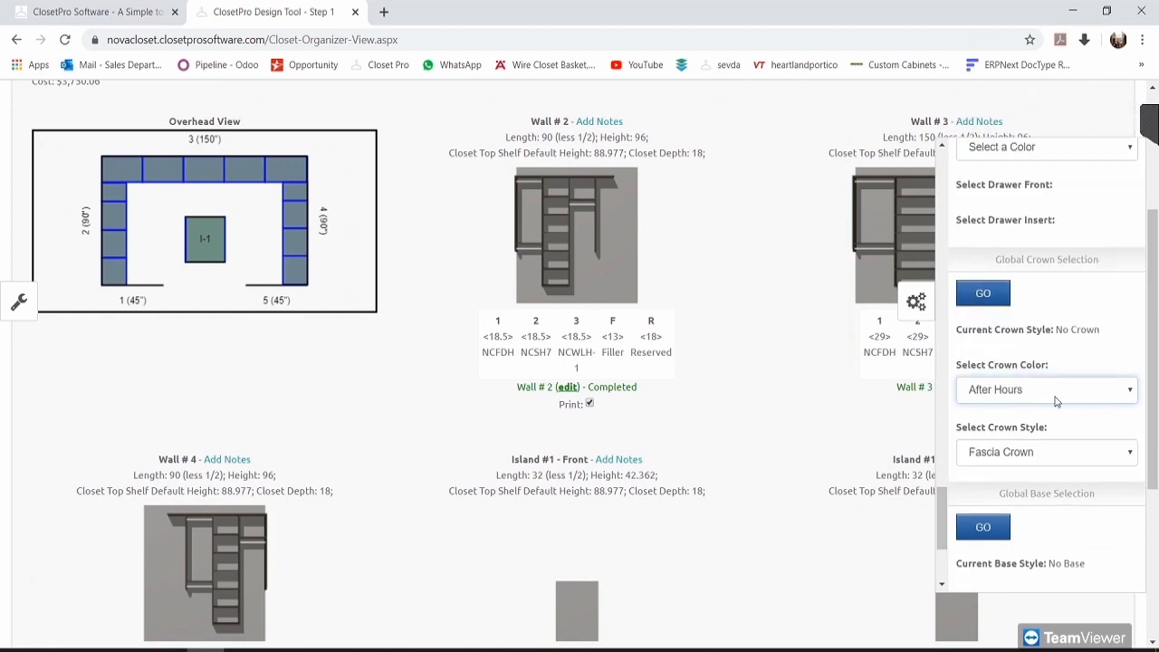
# Step: Choose the Transitional Crown style and apply the global crown selection
pyautogui.click(1036, 452)
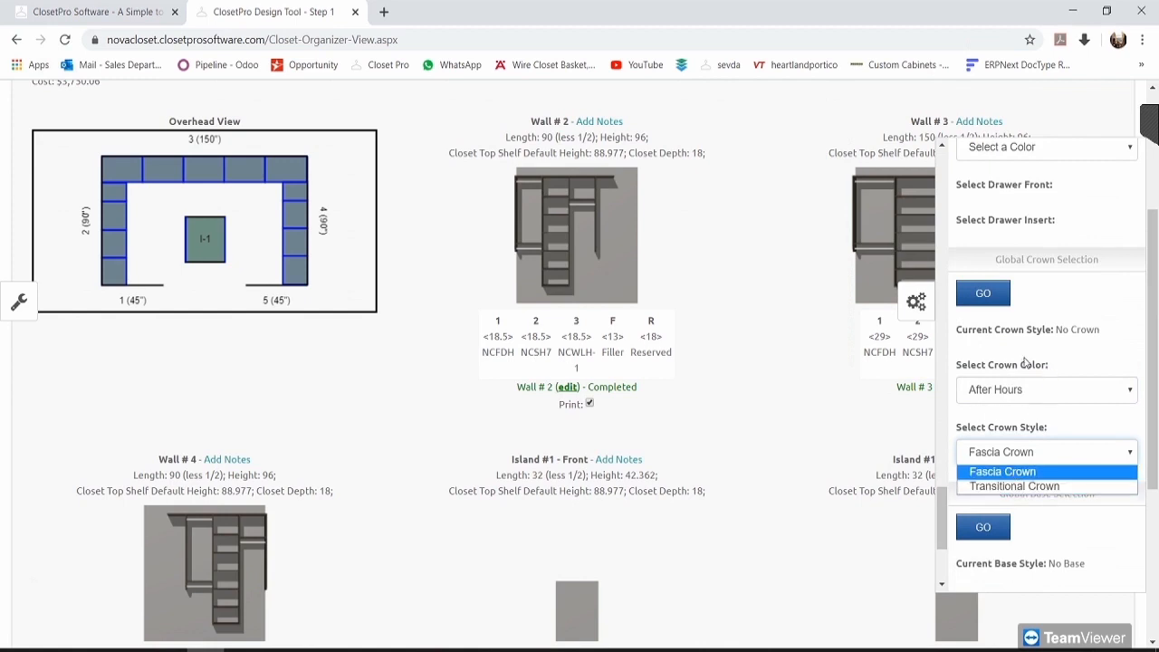
pyautogui.click(1007, 489)
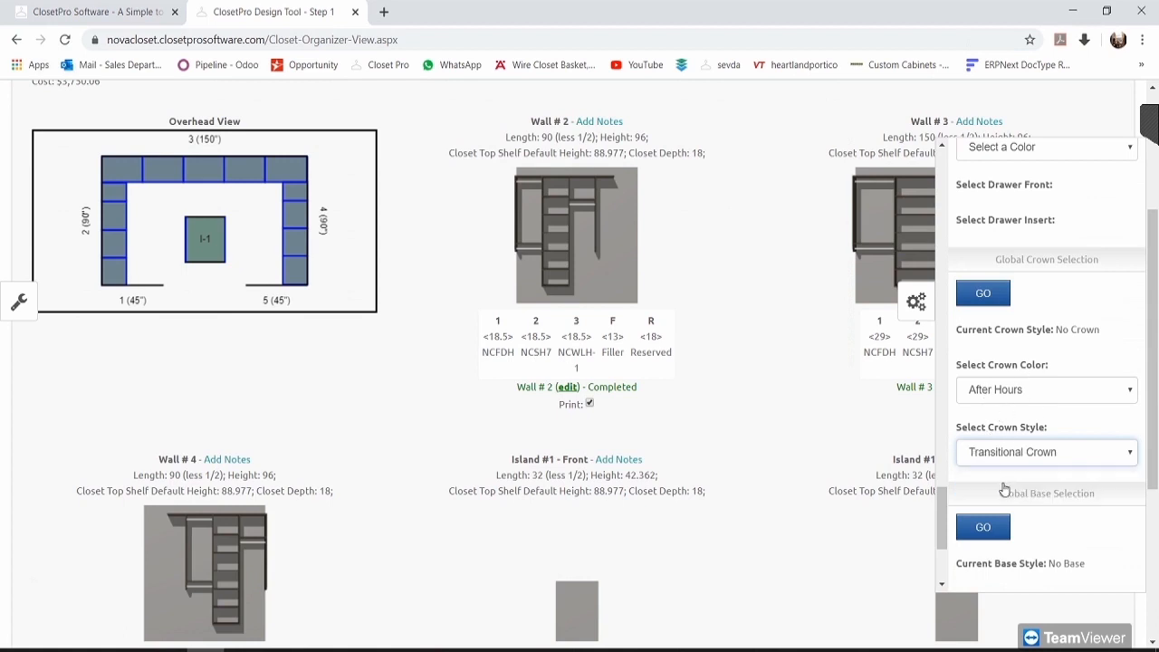
pyautogui.click(983, 296)
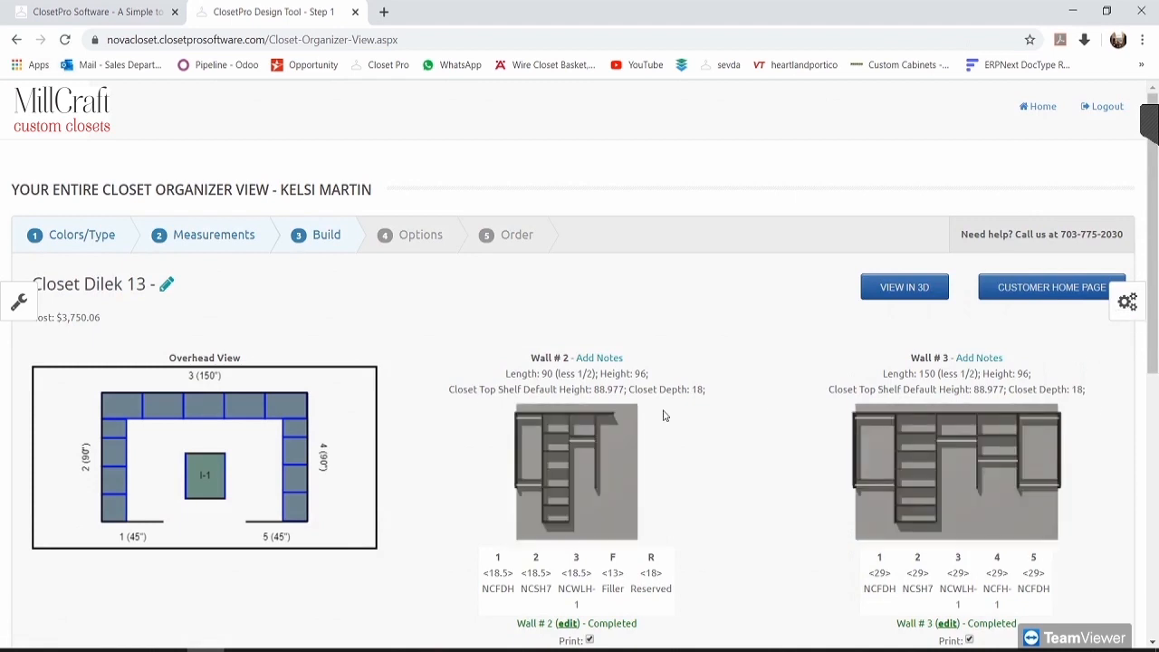
pyautogui.click(1128, 303)
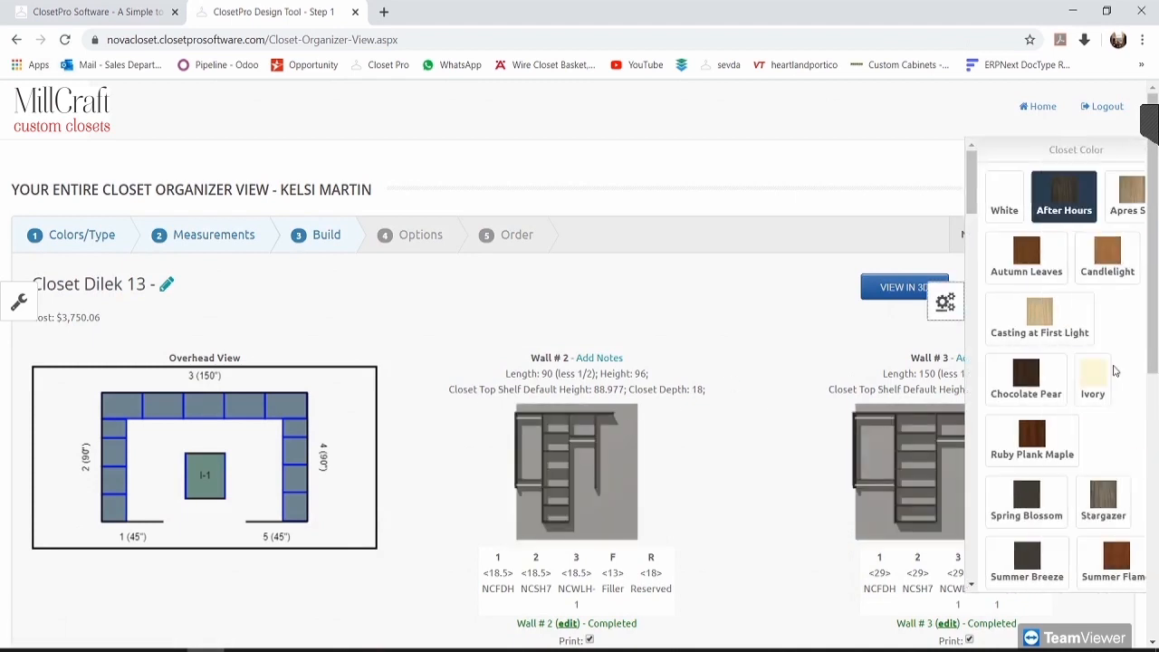
pyautogui.scroll(-10, 1086, 407)
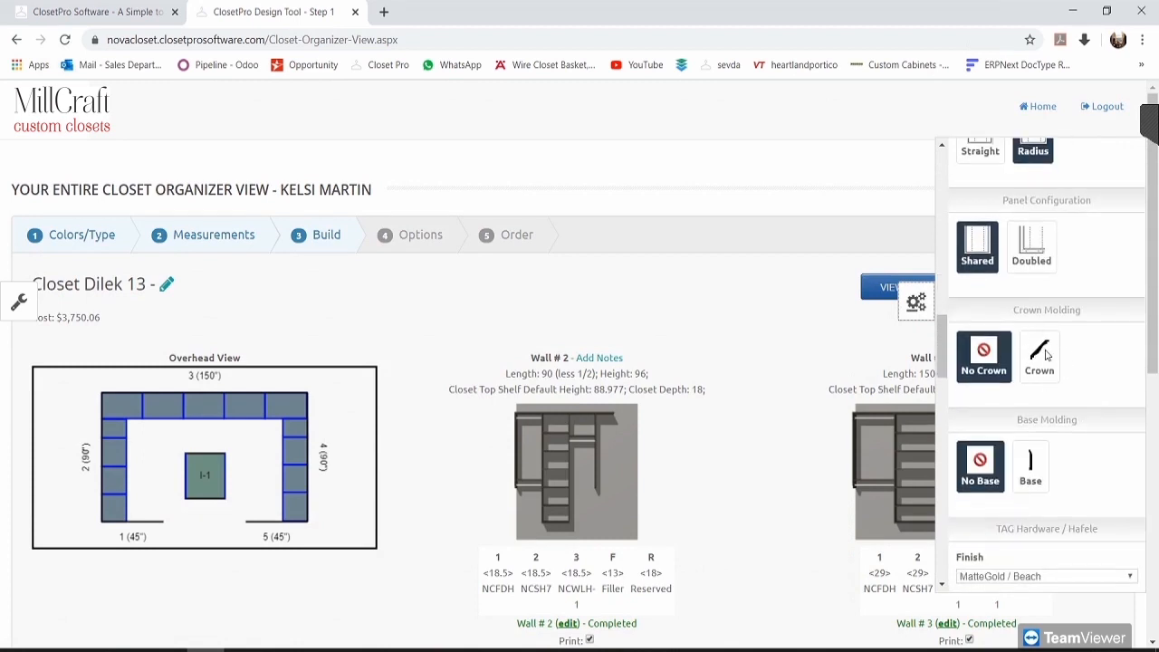
pyautogui.click(1039, 360)
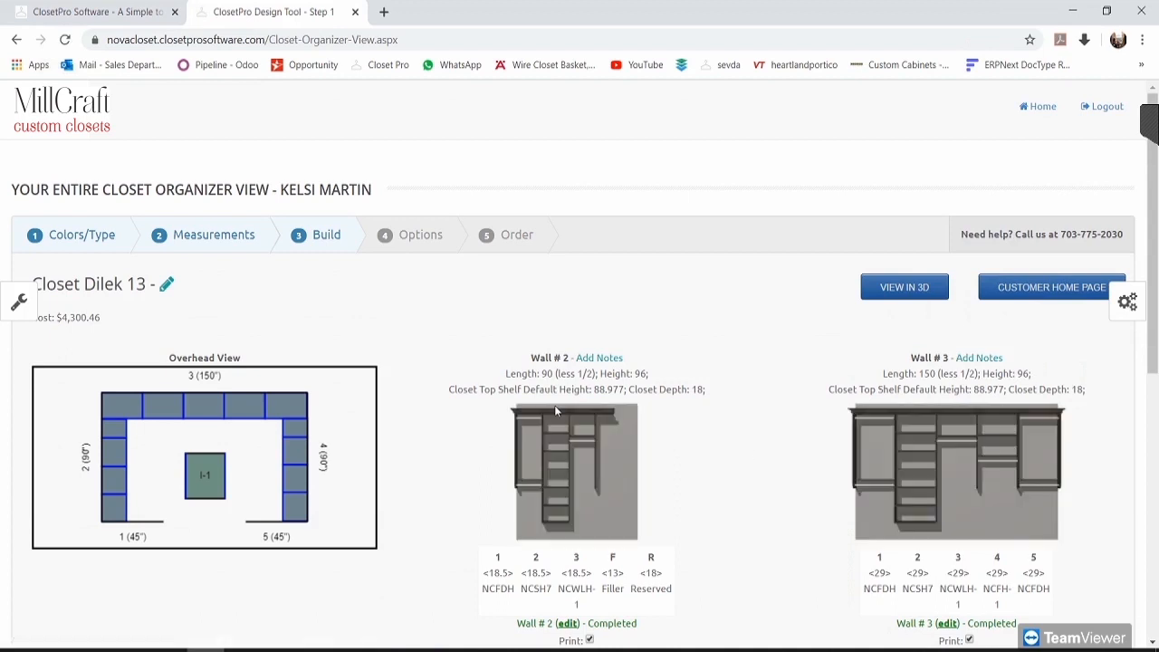
pyautogui.scroll(-2, 727, 409)
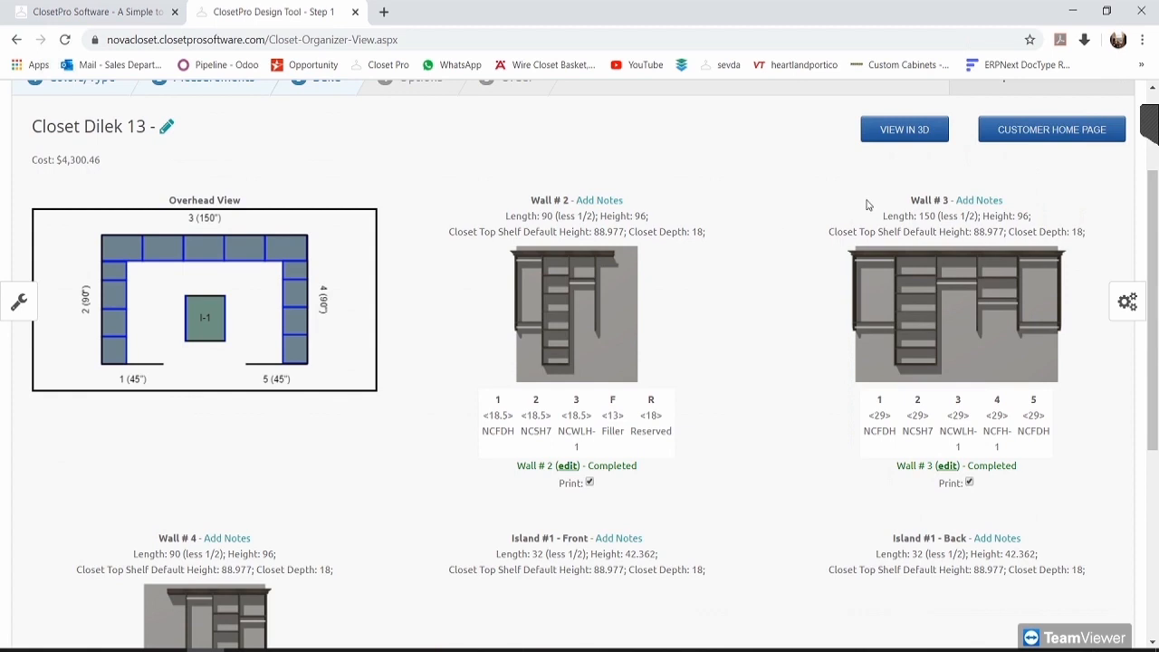
pyautogui.scroll(-2, 764, 312)
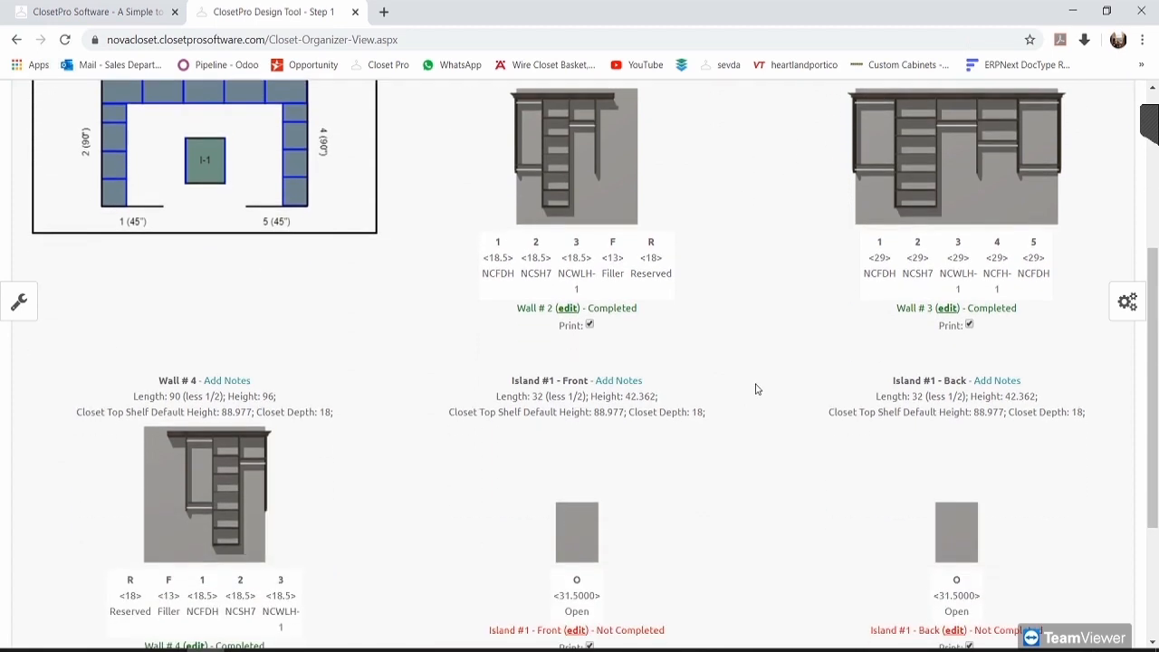
pyautogui.scroll(1, 757, 389)
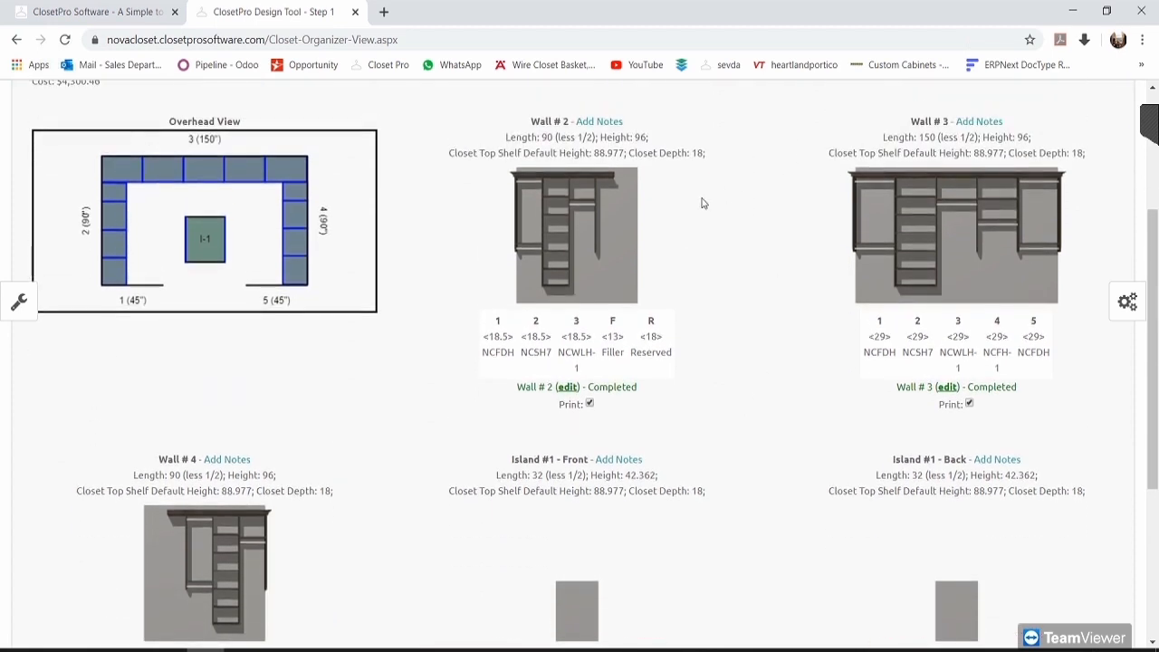
pyautogui.click(1127, 302)
pyautogui.scroll(-10, 1091, 398)
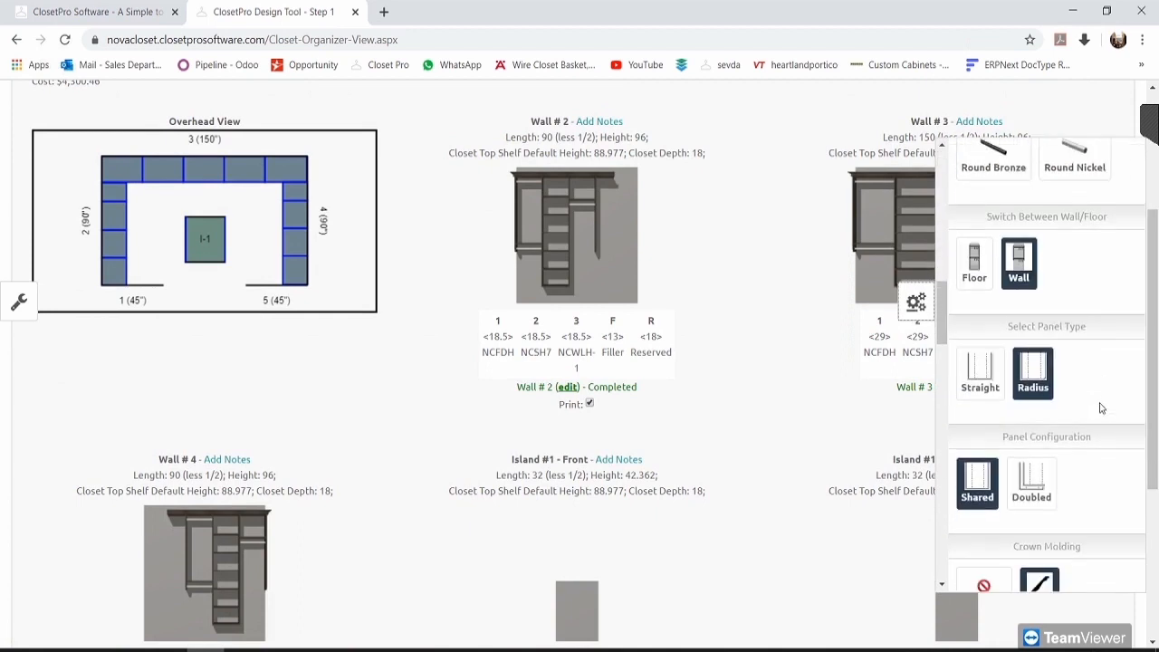
pyautogui.scroll(-8, 1090, 410)
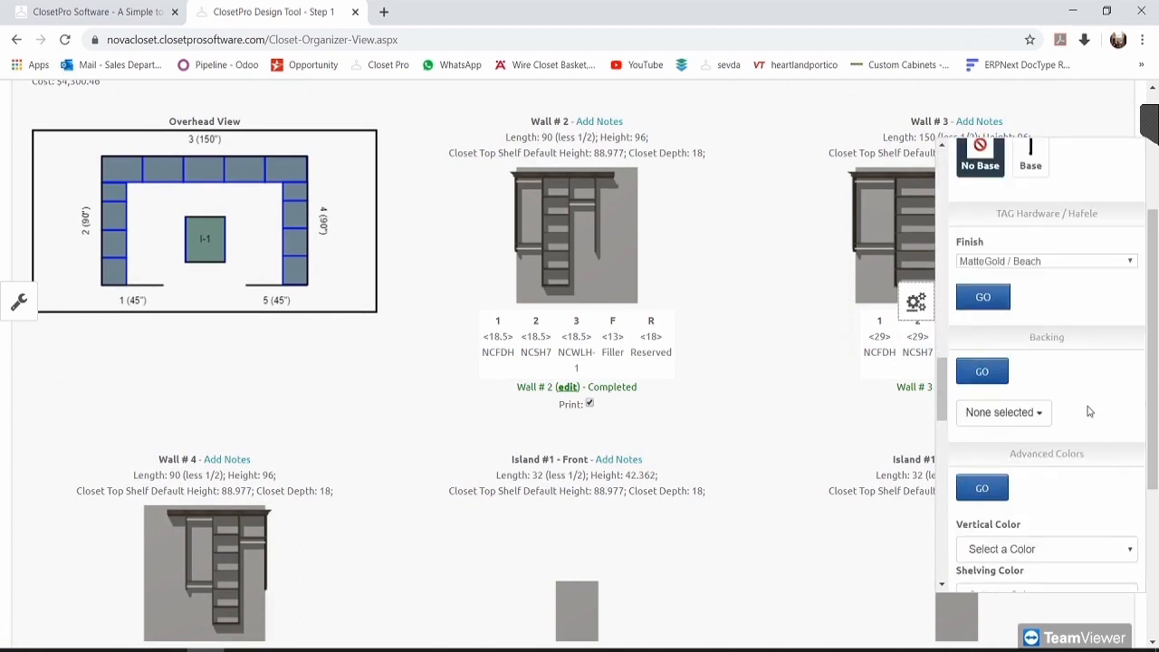
pyautogui.scroll(-8, 1090, 413)
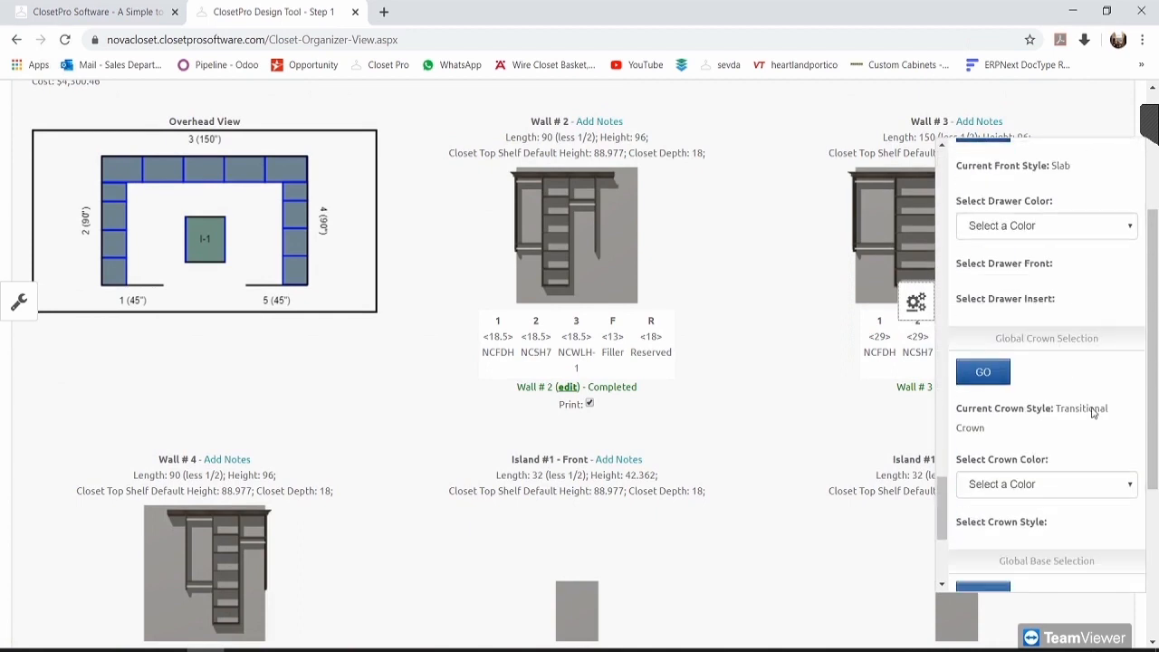
pyautogui.scroll(-3, 1093, 414)
pyautogui.scroll(3, 748, 432)
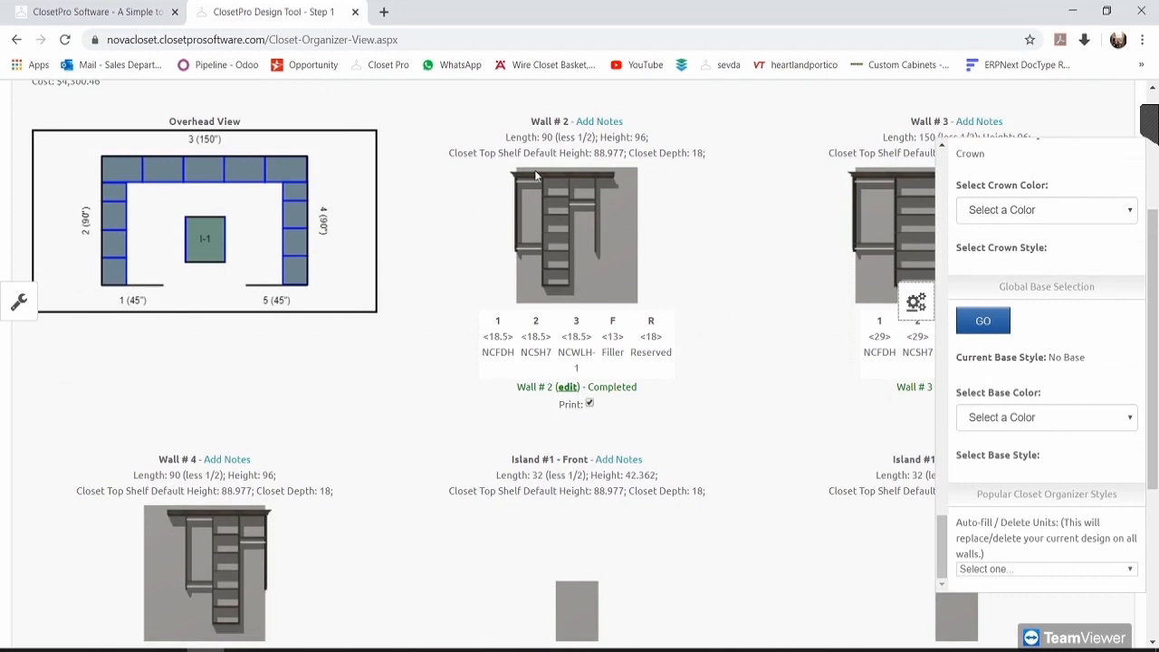
pyautogui.click(914, 303)
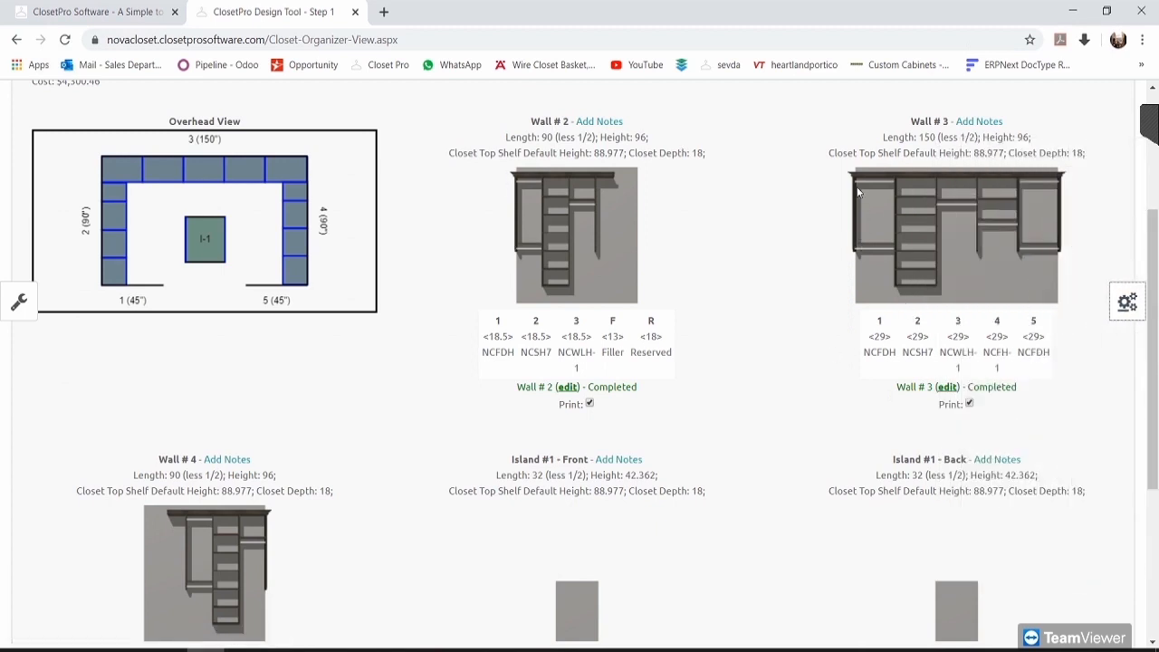
pyautogui.scroll(-1, 1013, 326)
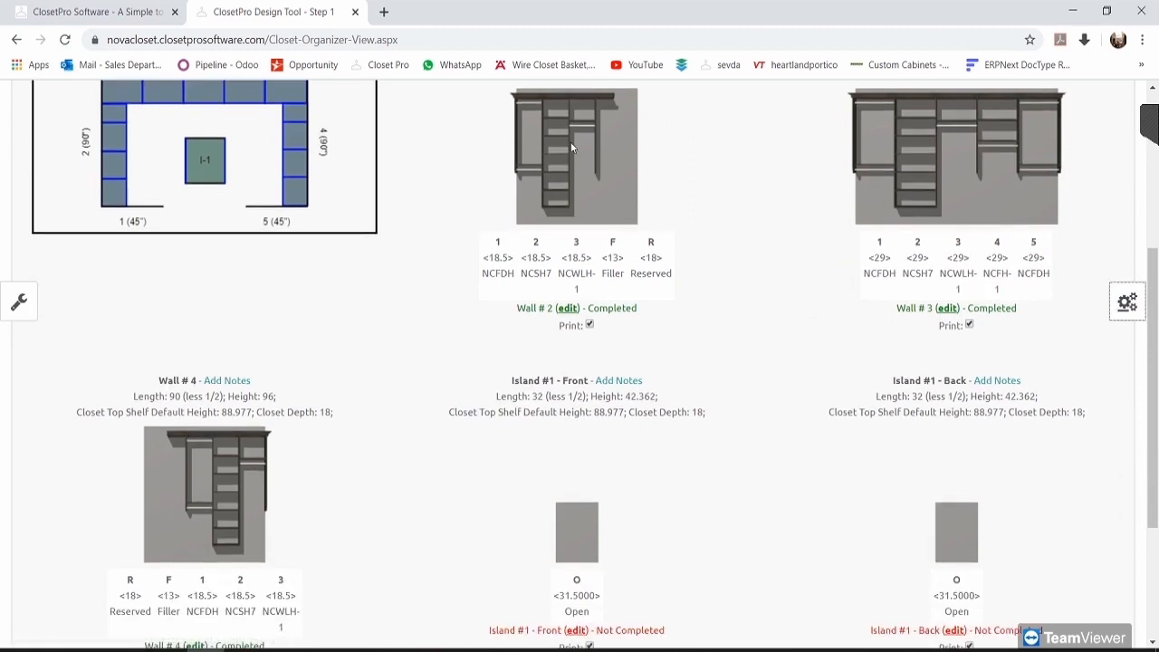
pyautogui.scroll(1, 157, 238)
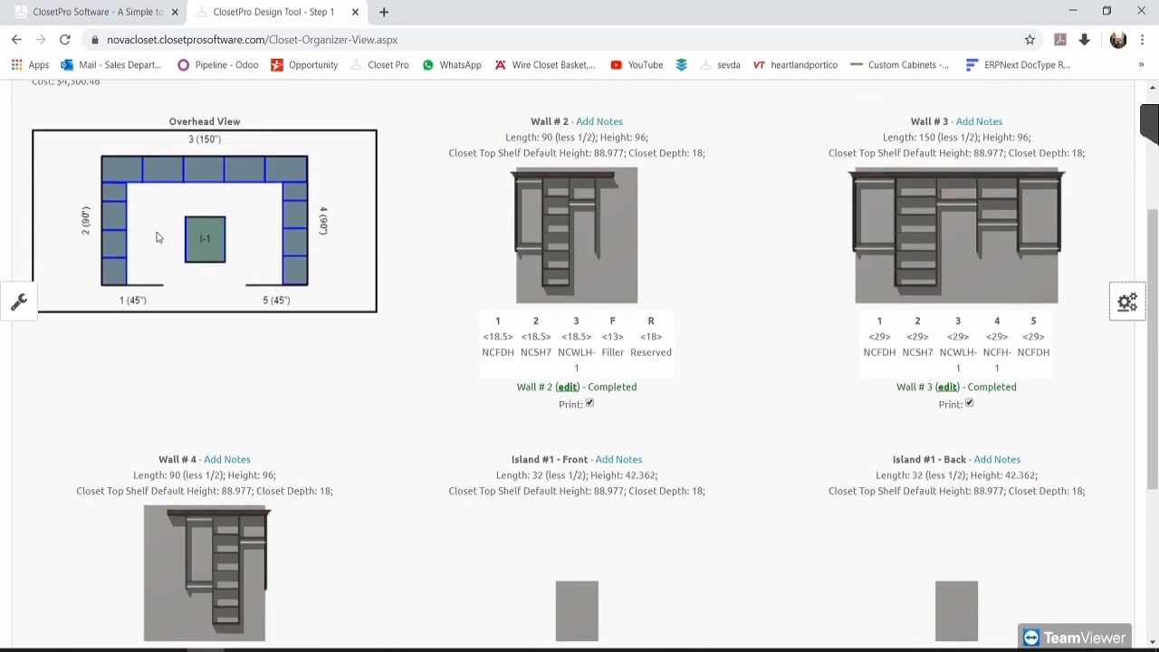
pyautogui.click(1127, 302)
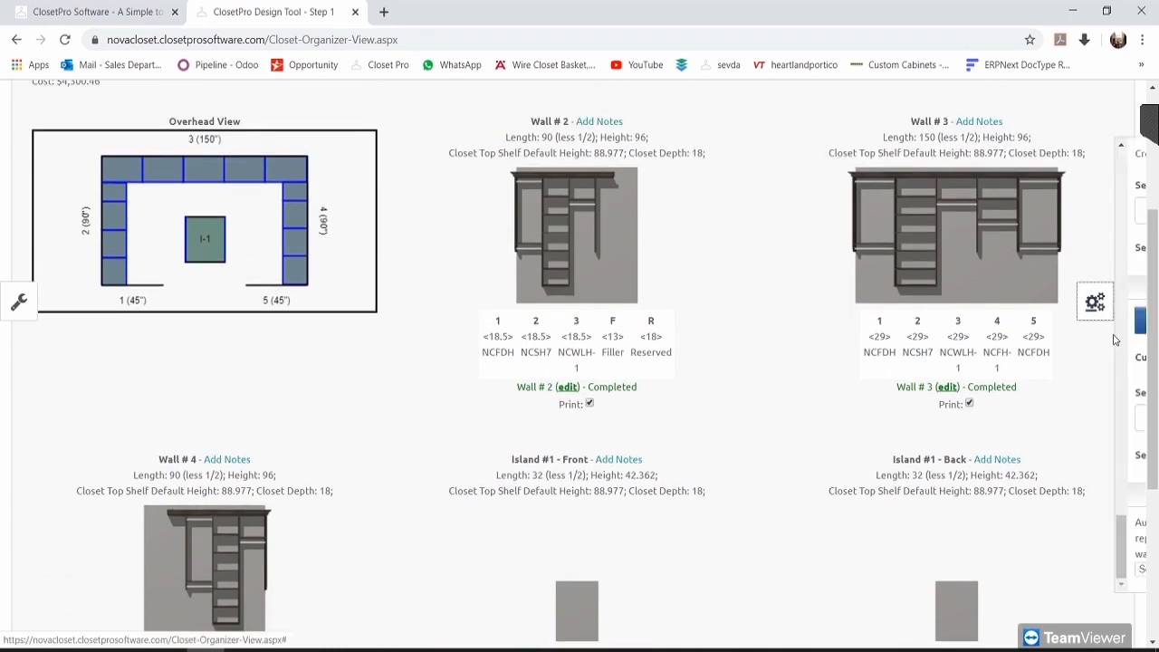
pyautogui.scroll(-1, 1047, 349)
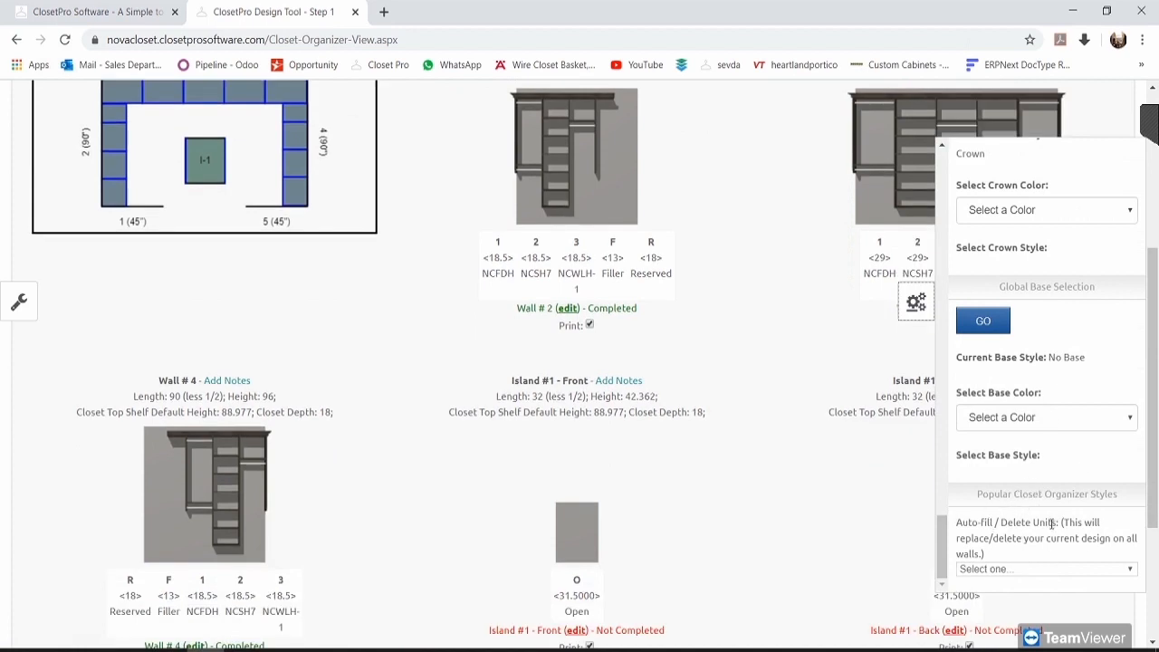
pyautogui.click(1022, 571)
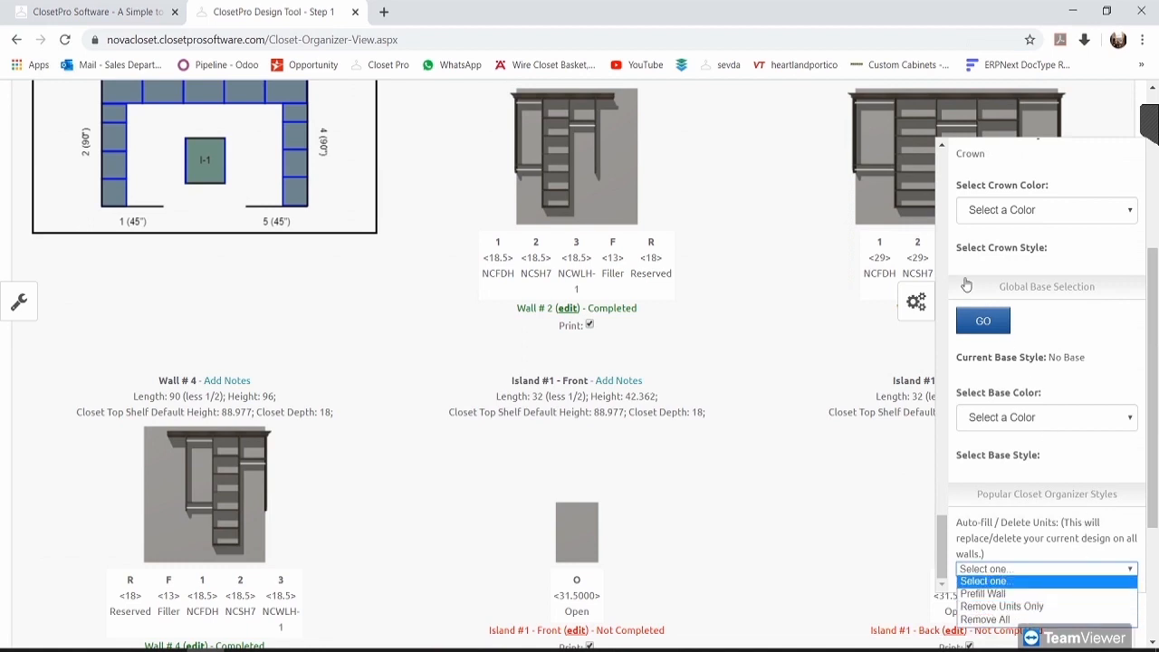
pyautogui.click(916, 302)
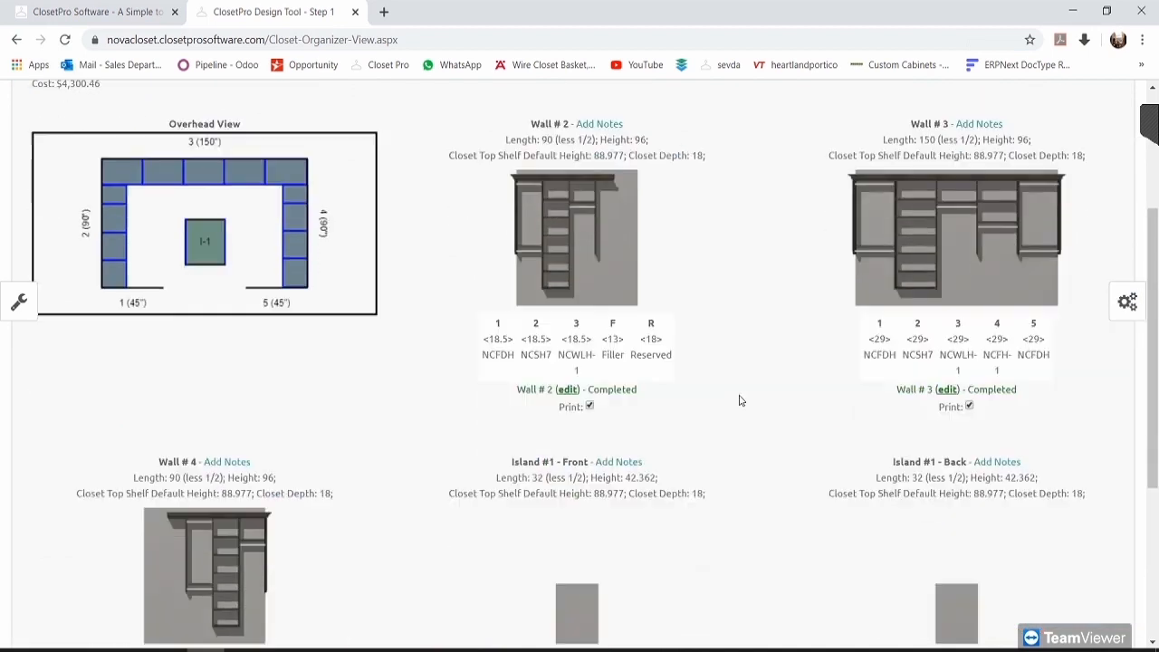
pyautogui.scroll(-3, 737, 401)
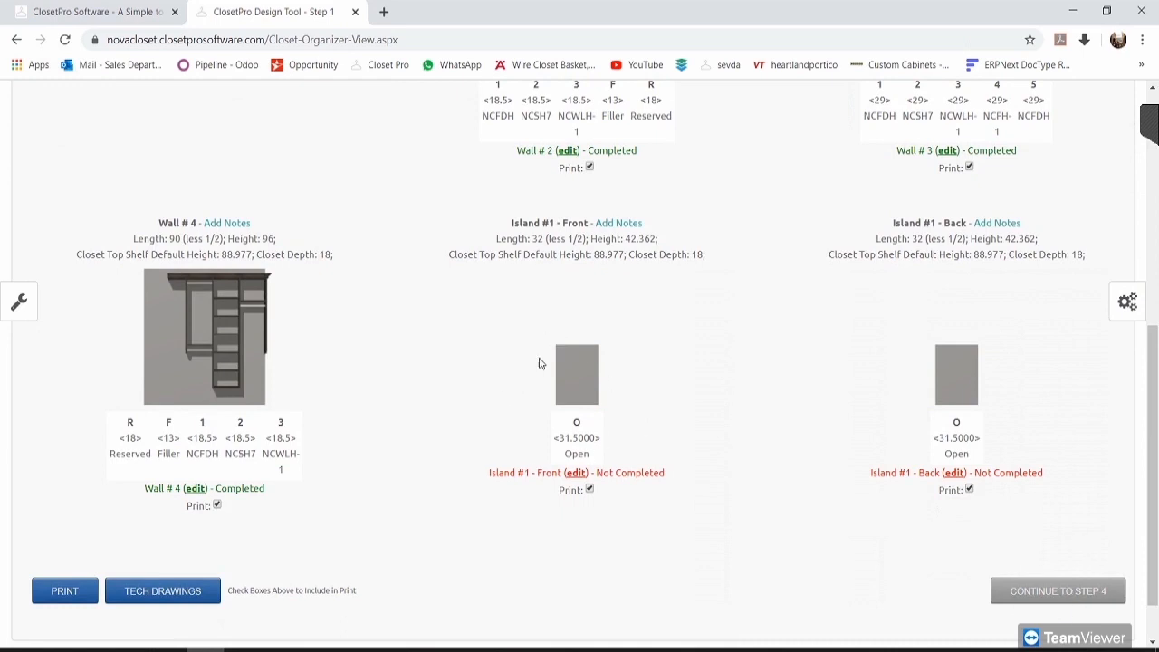
pyautogui.scroll(3, 999, 446)
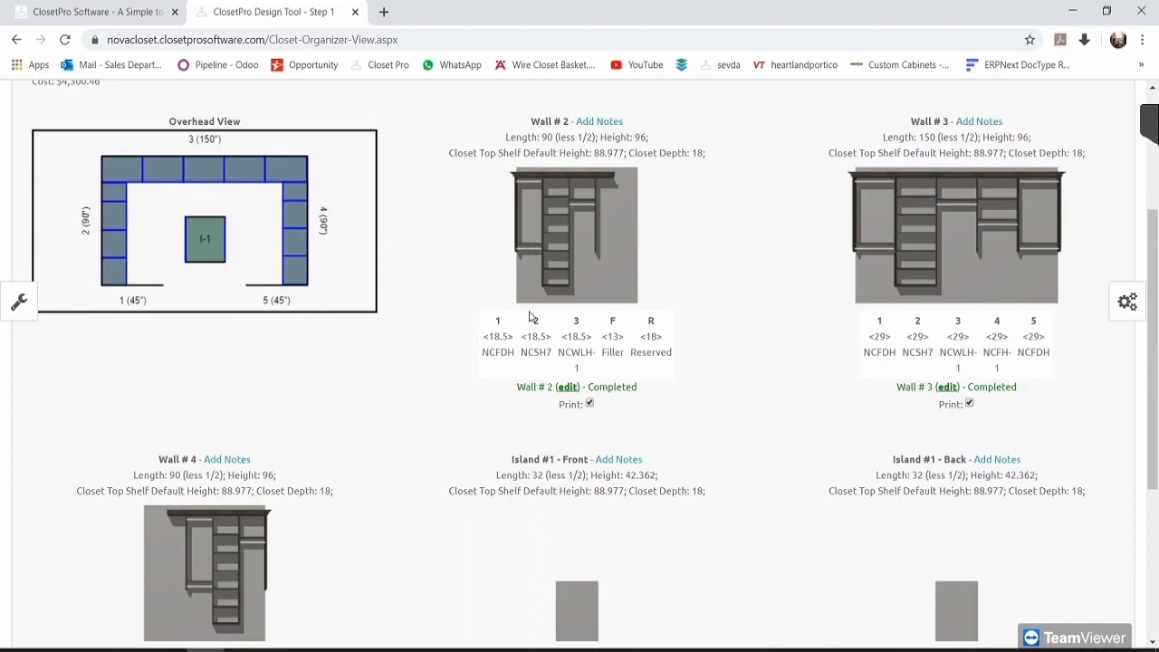
pyautogui.scroll(-3, 716, 434)
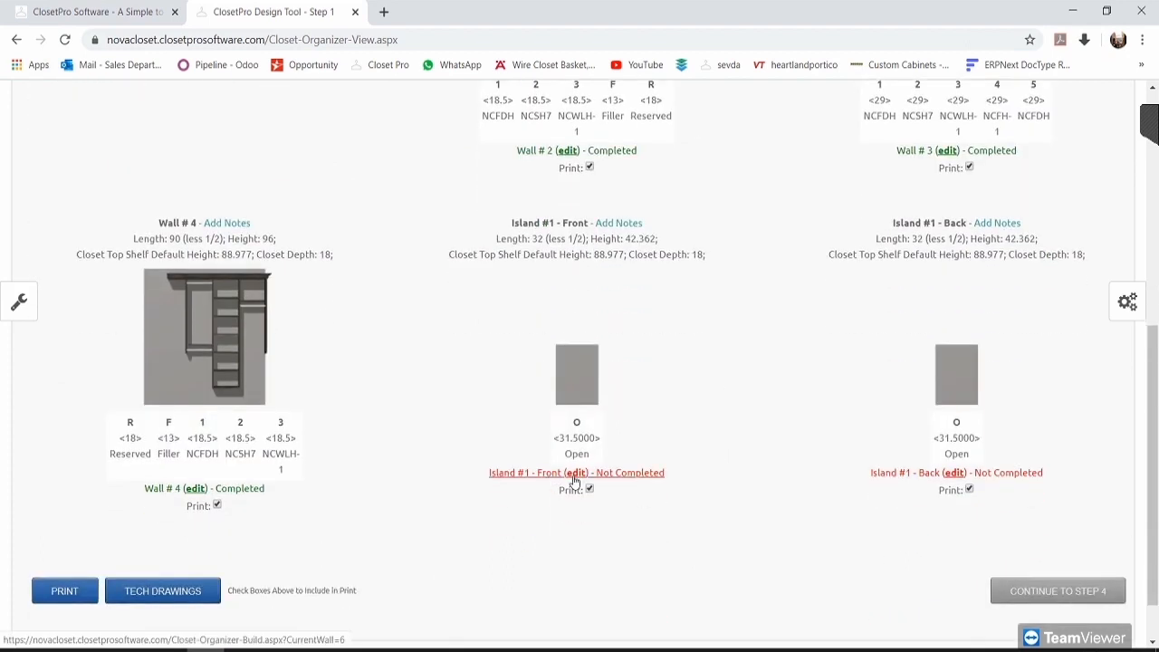
pyautogui.click(517, 477)
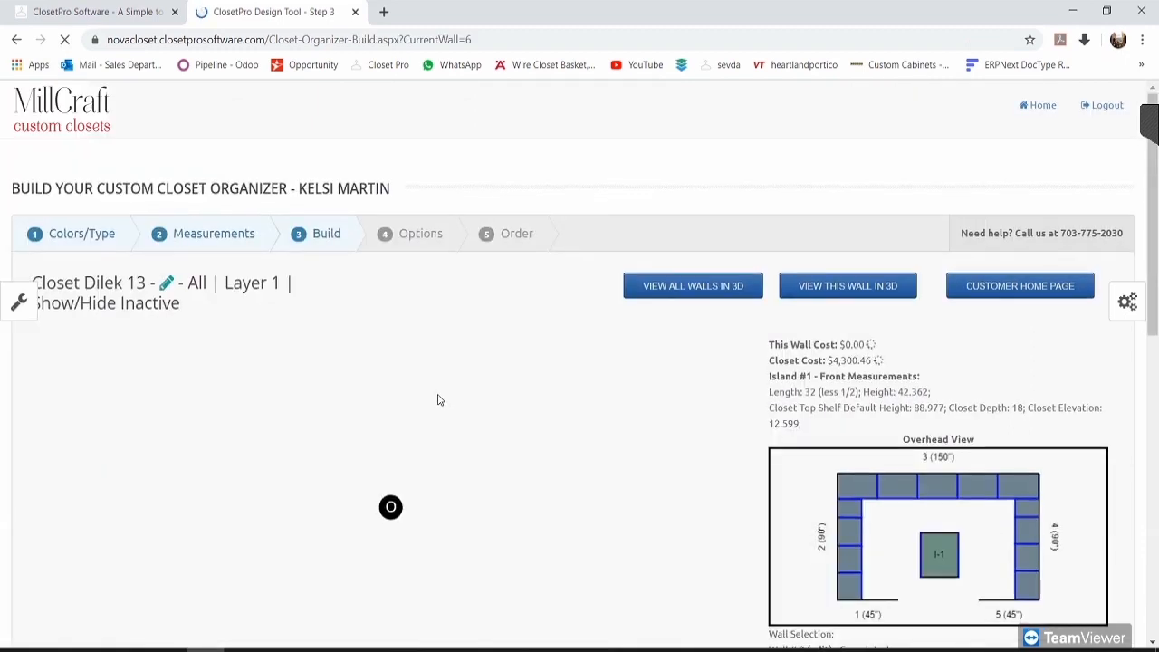
# Step: Review Island #1 - Front's costs: wall at $0.00 and closet at $4,300.46
pyautogui.scroll(-3, 447, 393)
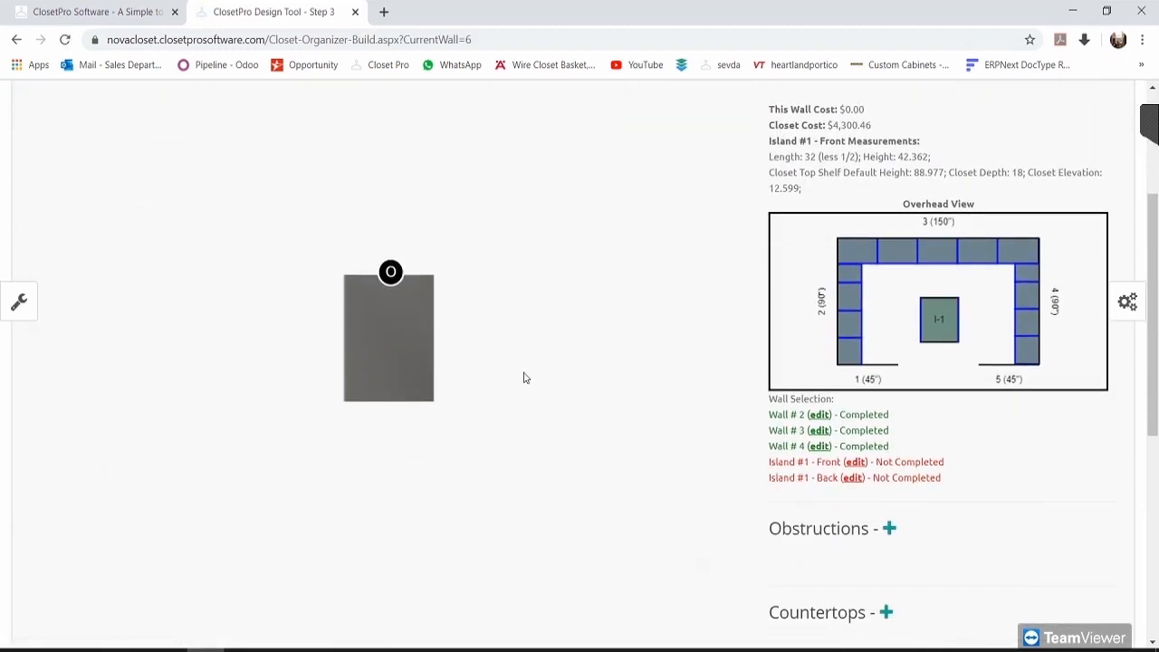
pyautogui.scroll(1, 521, 376)
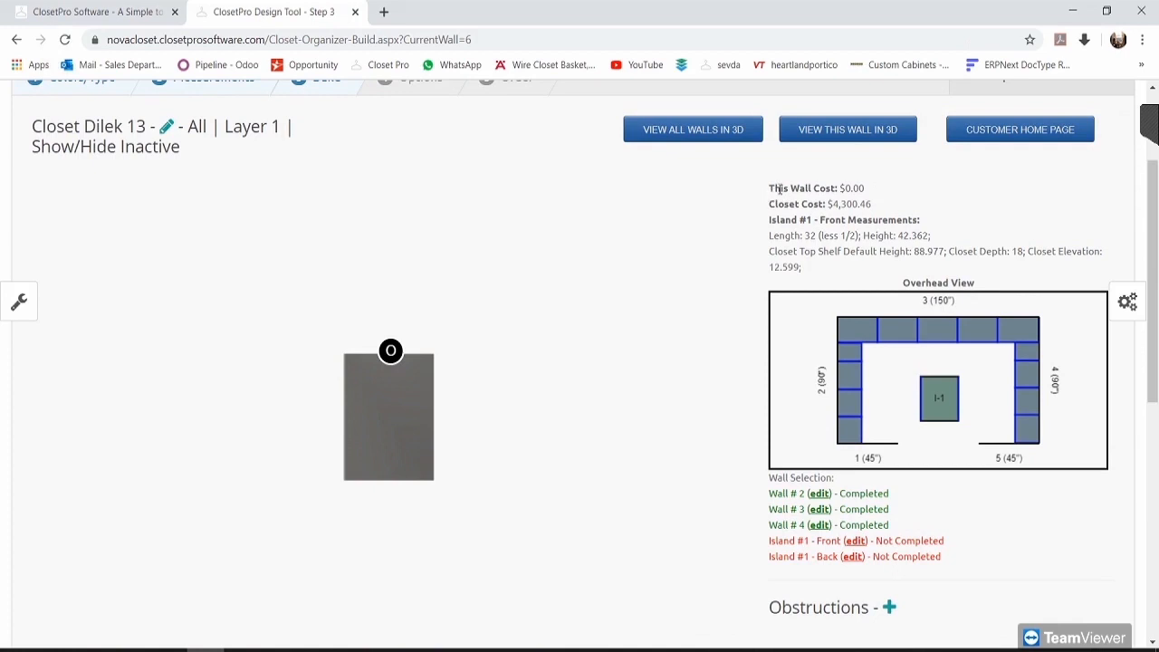
pyautogui.moveTo(770, 188); pyautogui.dragTo(863, 189)
pyautogui.click(865, 192)
pyautogui.moveTo(886, 206); pyautogui.dragTo(786, 205)
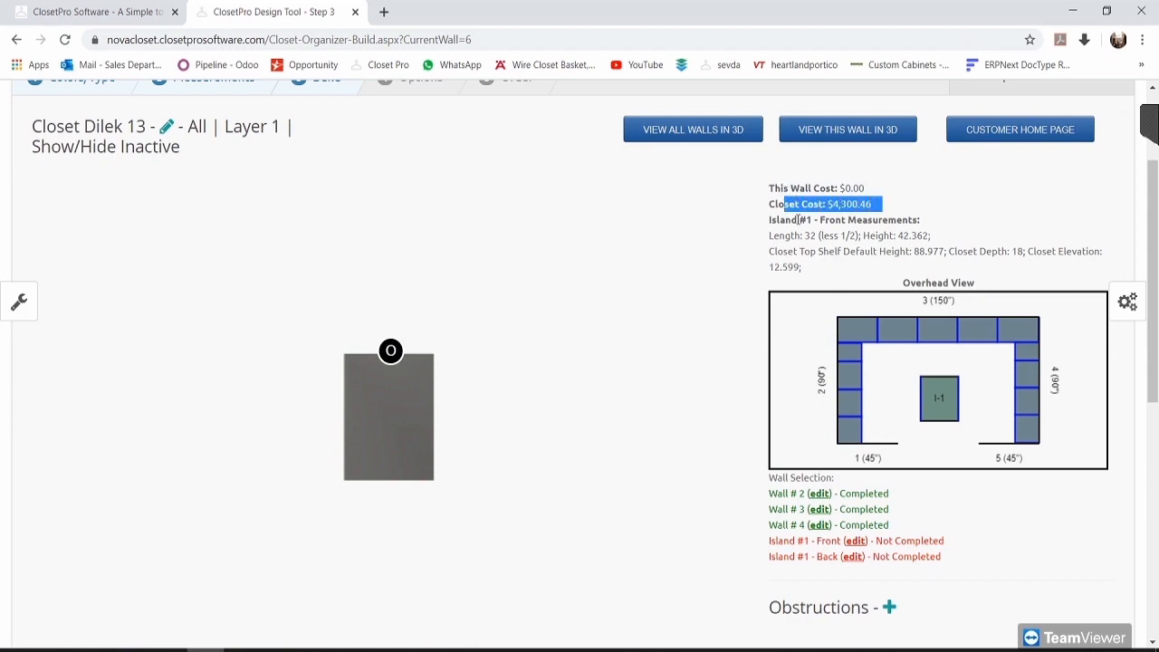
pyautogui.scroll(-1, 798, 220)
pyautogui.scroll(-1, 820, 227)
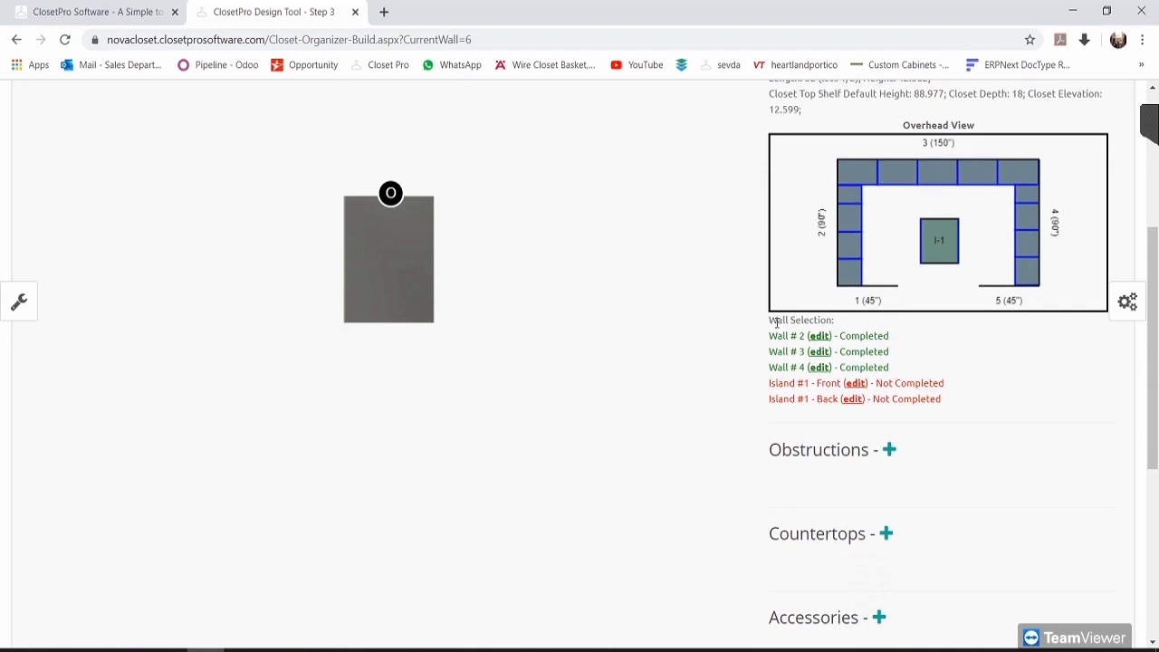
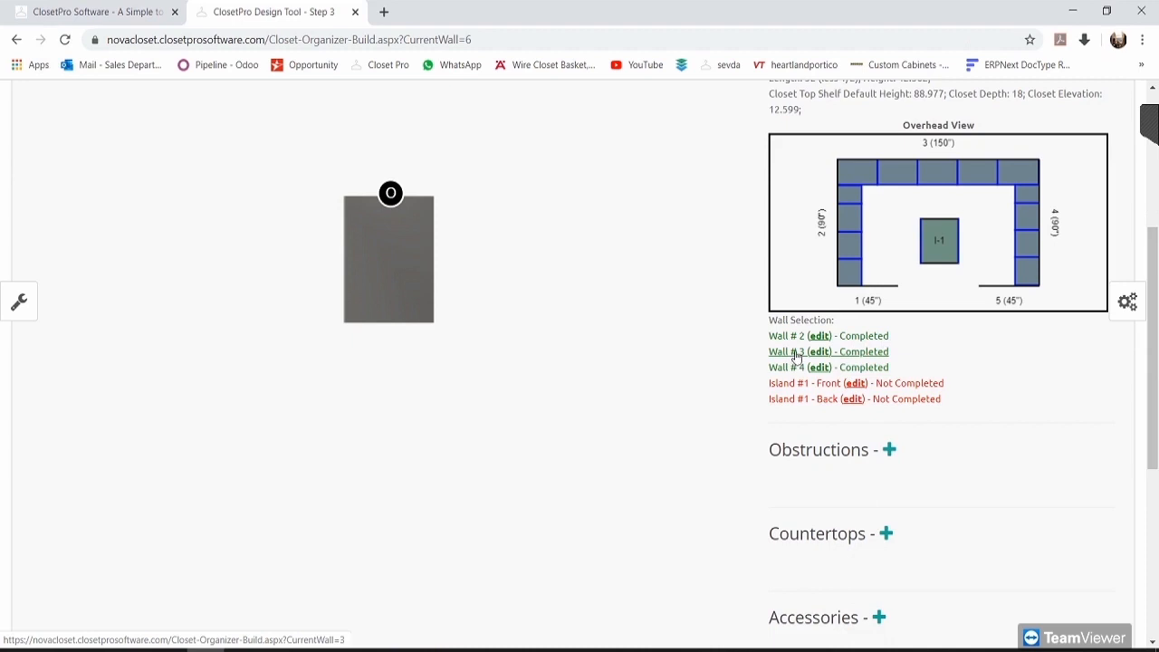
# Step: Open Wall #3, switch to Island #1 - Front, and show options for its empty 31.5-inch space
pyautogui.click(797, 354)
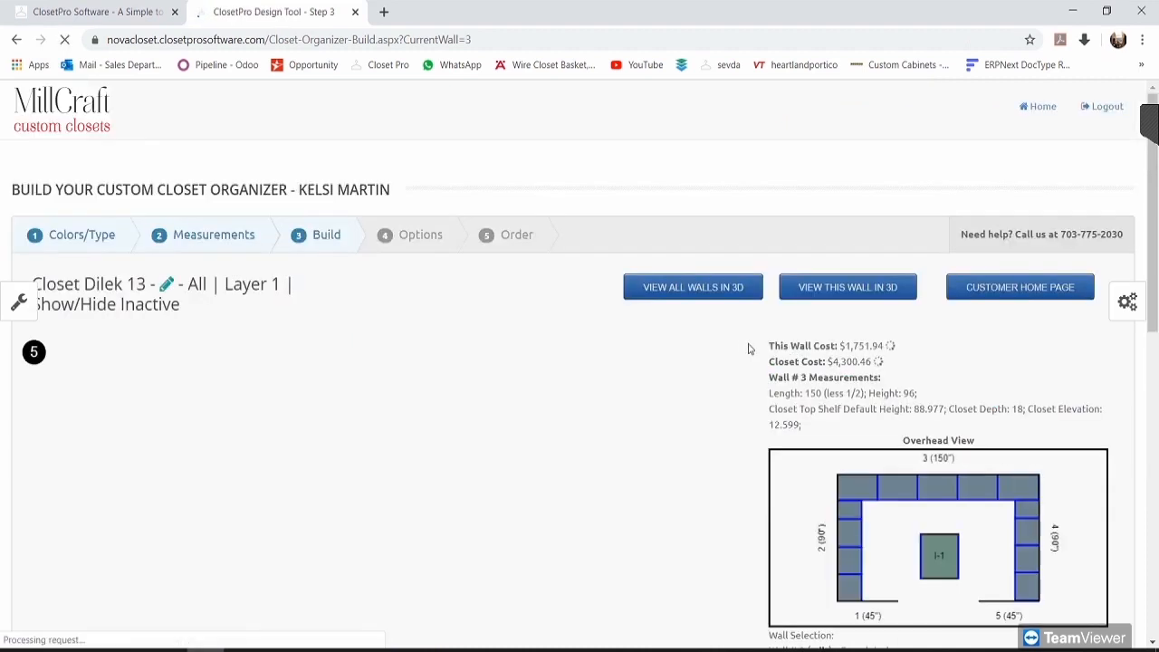
pyautogui.scroll(-2, 722, 350)
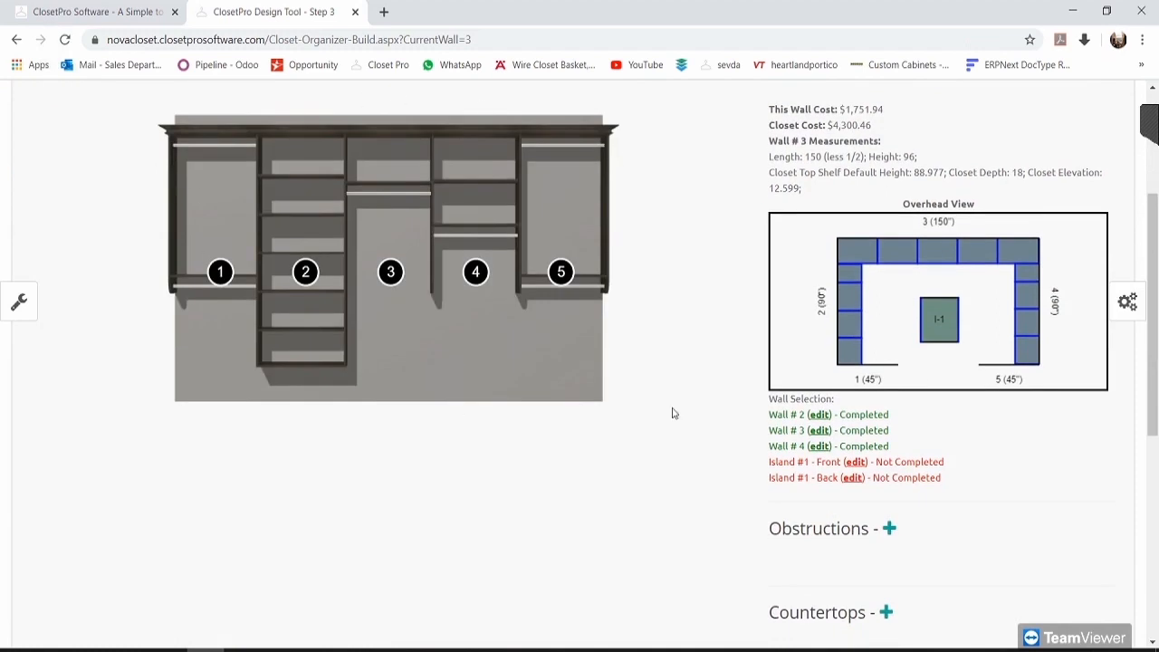
pyautogui.click(795, 463)
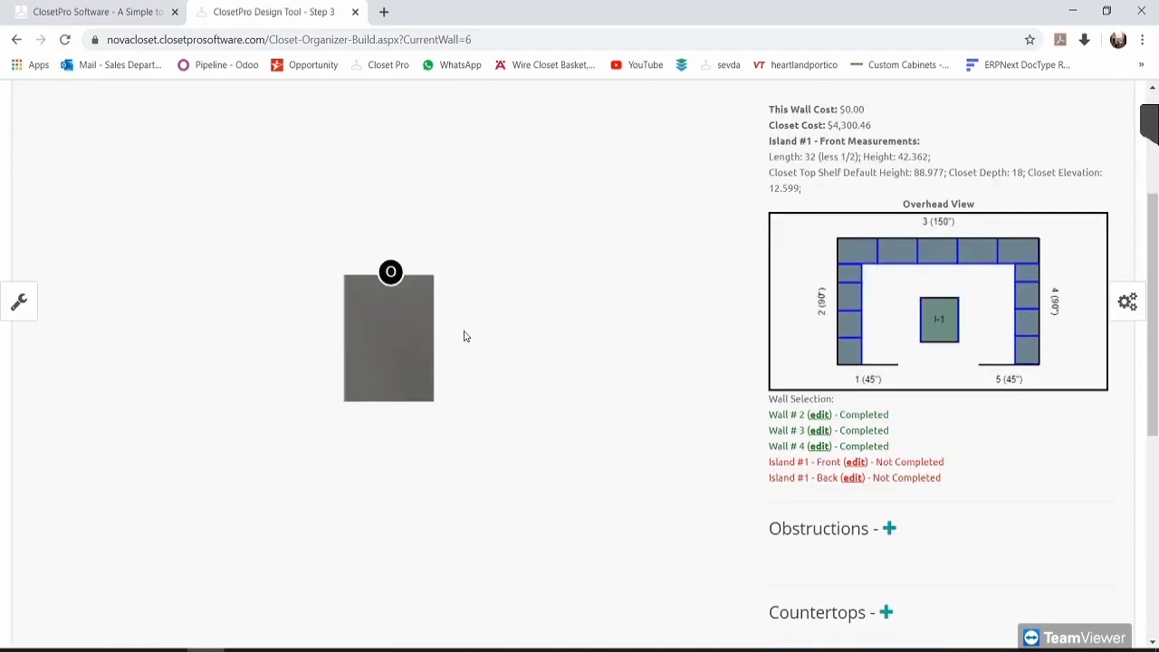
pyautogui.scroll(1, 536, 375)
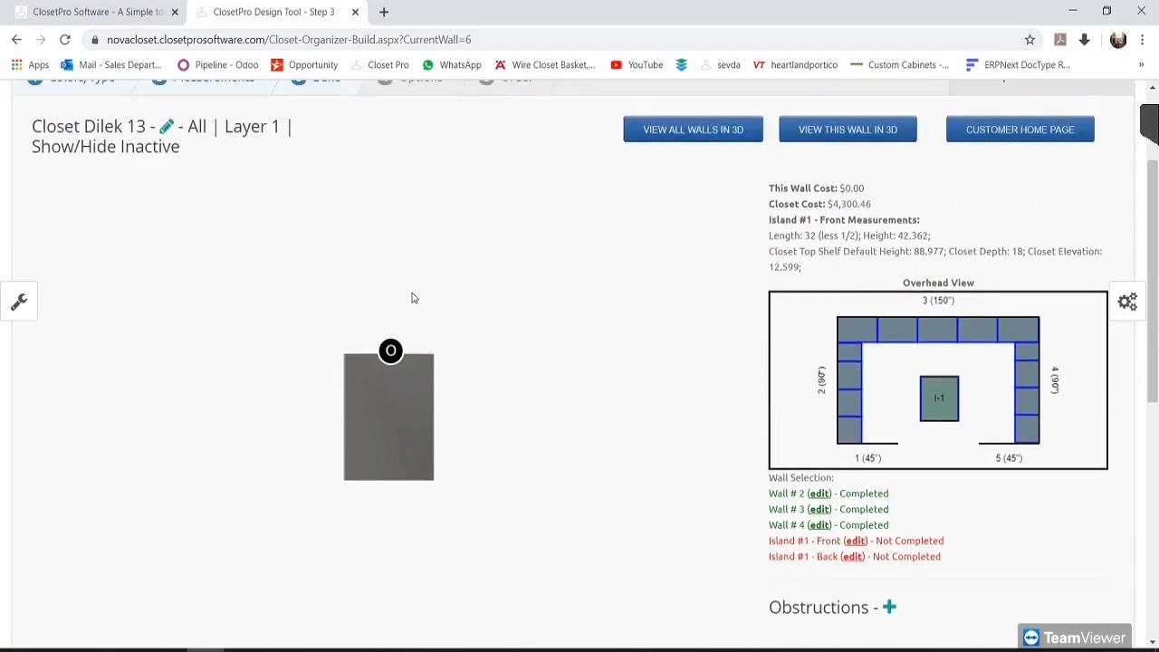
pyautogui.click(391, 350)
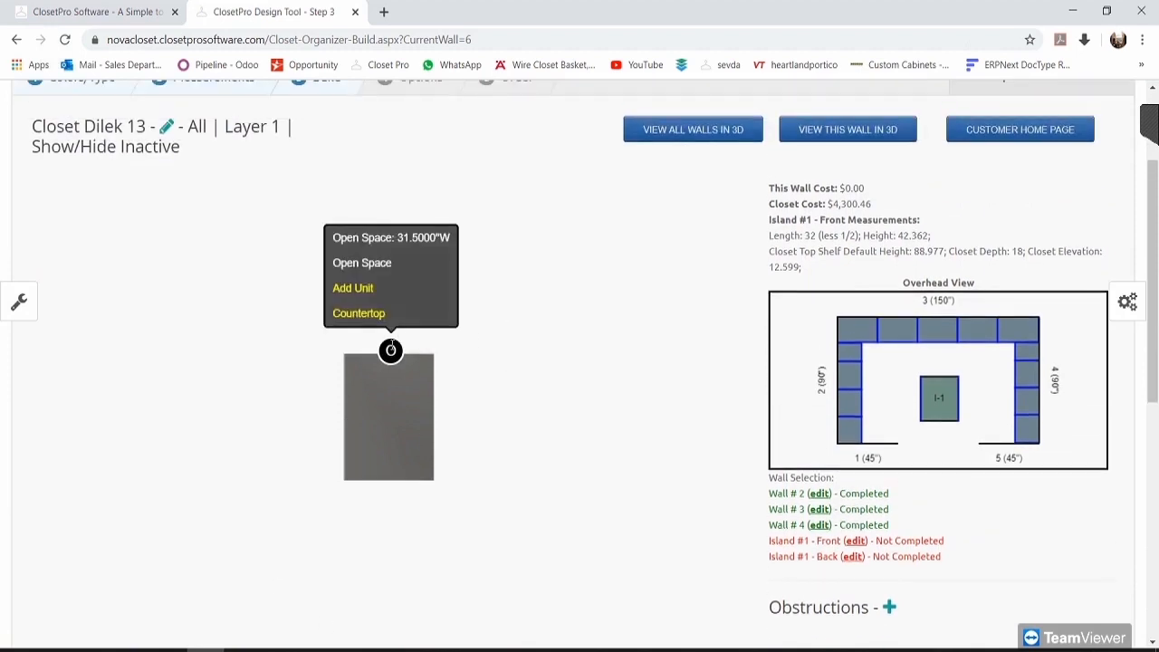
# Step: Add a 4 Drawers unit into Island #1 Front's open space
pyautogui.moveTo(372, 237); pyautogui.dragTo(405, 238)
pyautogui.click(408, 239)
pyautogui.click(425, 237)
pyautogui.click(353, 288)
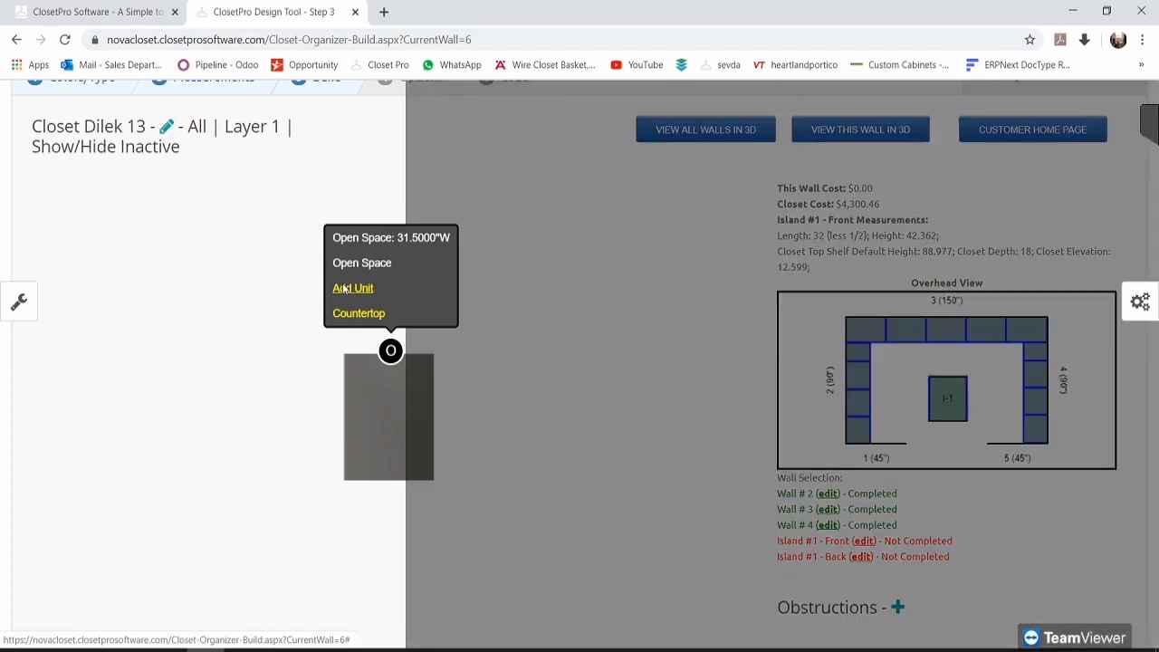
pyautogui.scroll(-1, 470, 292)
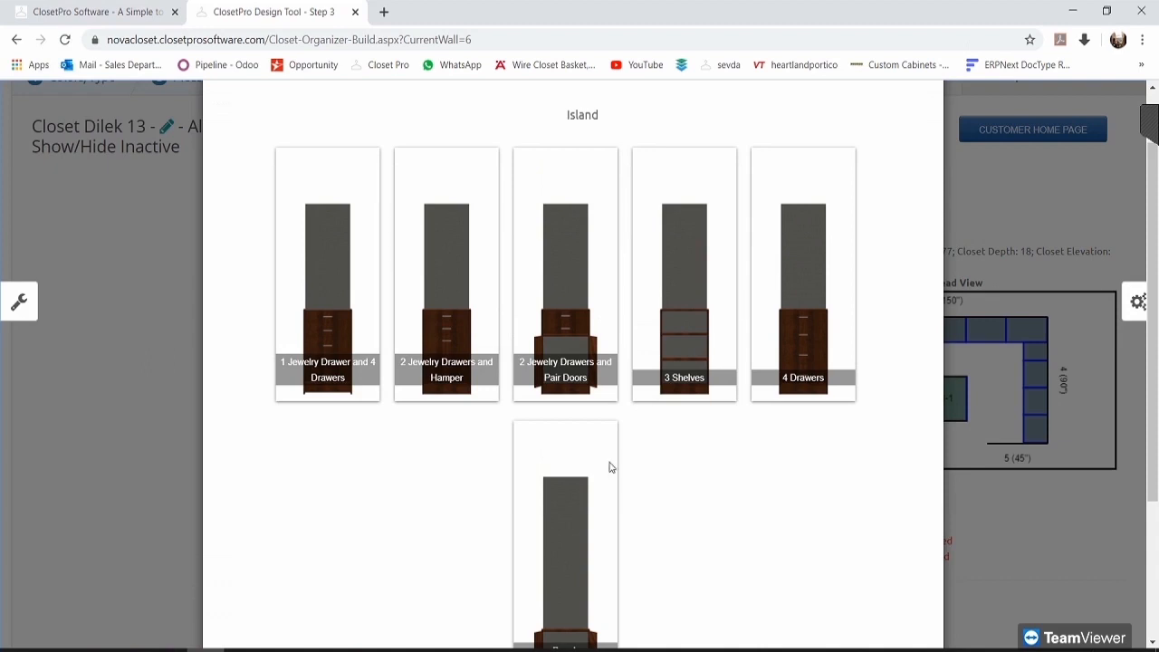
pyautogui.scroll(-1, 709, 480)
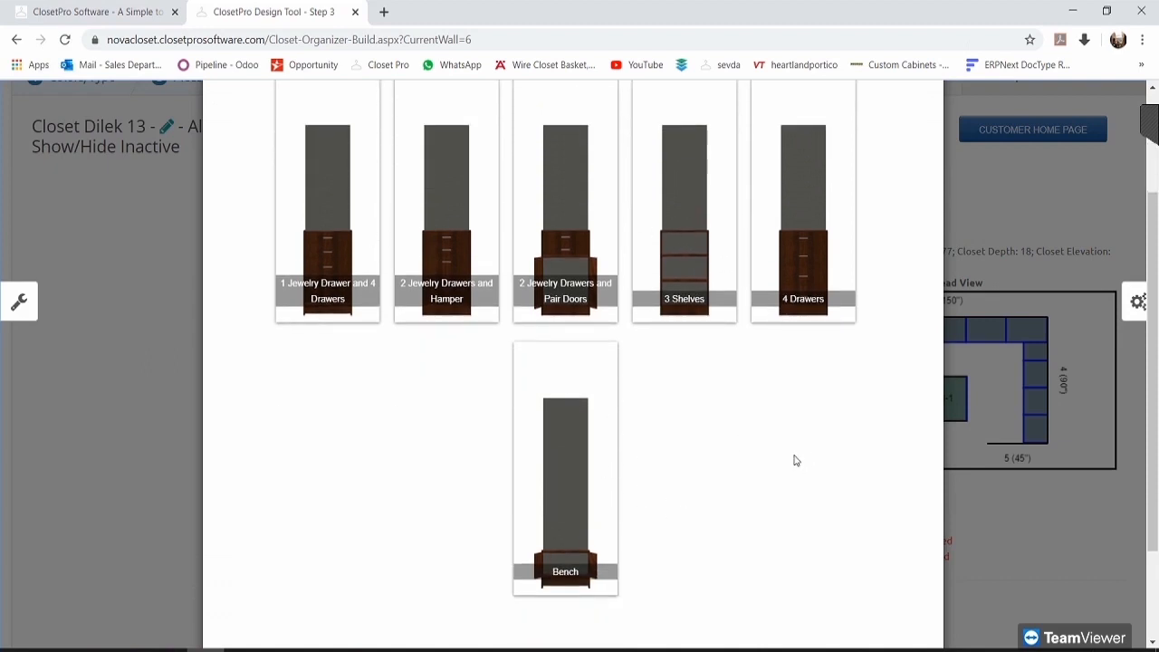
pyautogui.scroll(1, 794, 461)
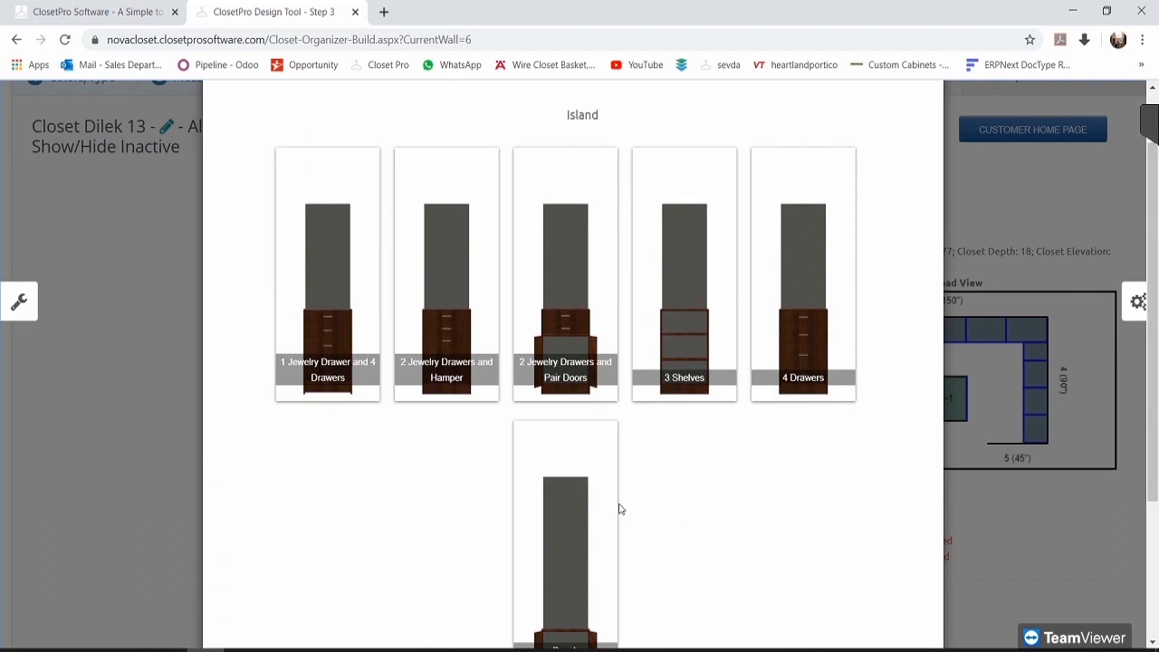
pyautogui.click(806, 319)
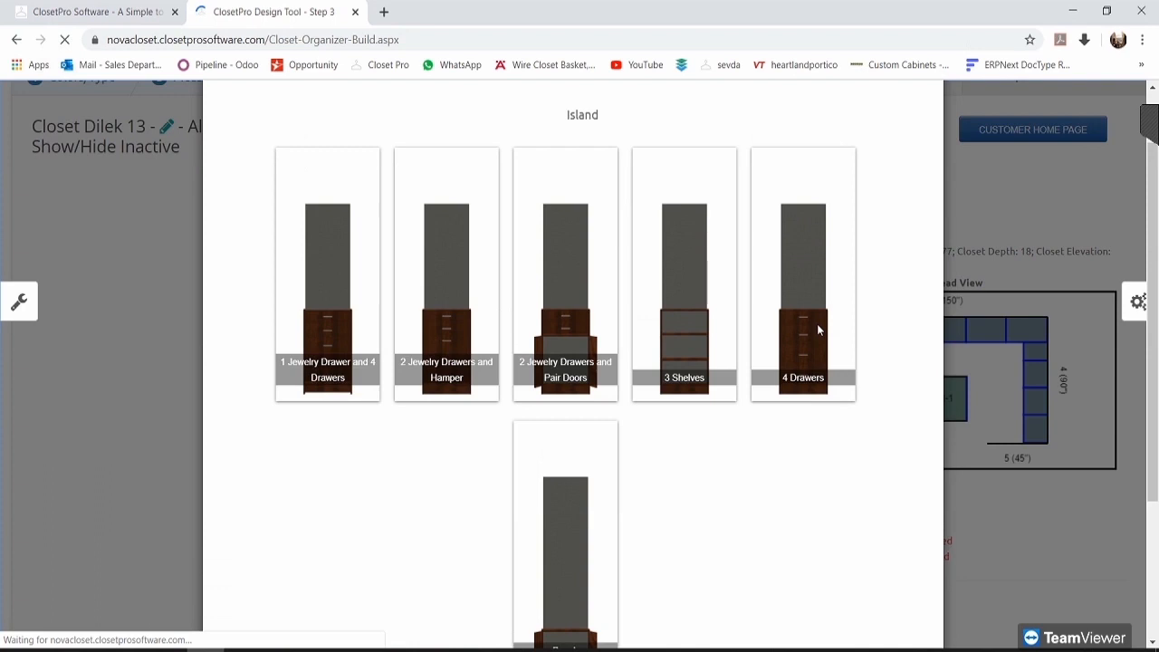
# Step: Review the new 24-inch-wide drawer unit beside the 6-inch open space, wall cost $766.06
pyautogui.scroll(-1, 816, 391)
pyautogui.scroll(-1, 815, 390)
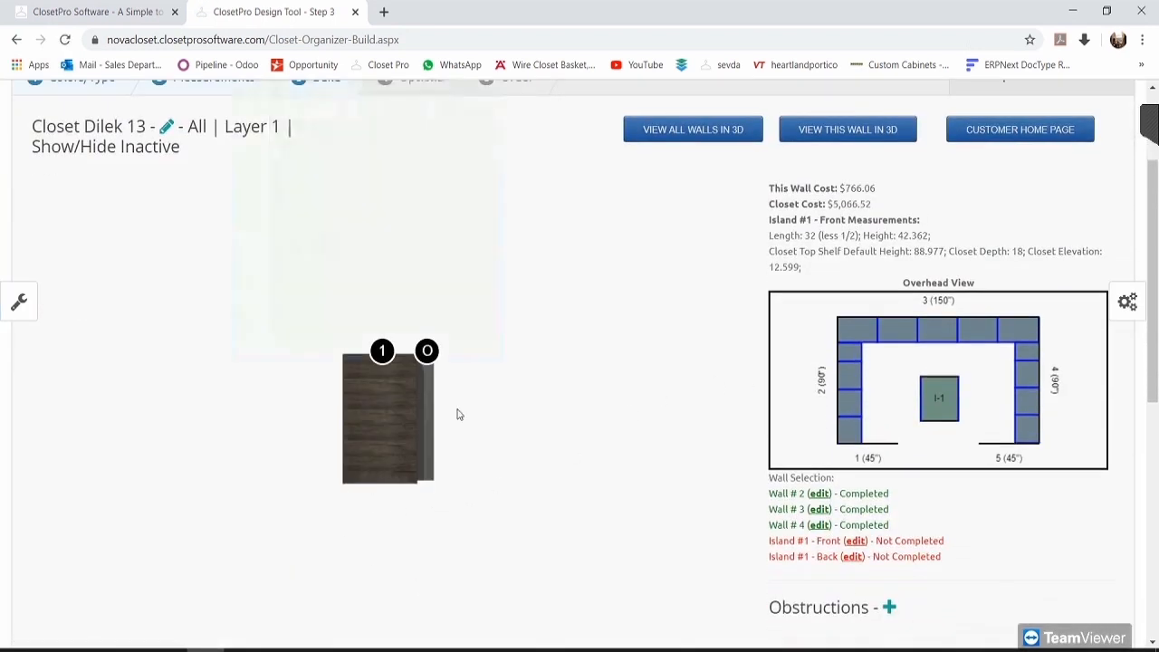
pyautogui.moveTo(381, 348)
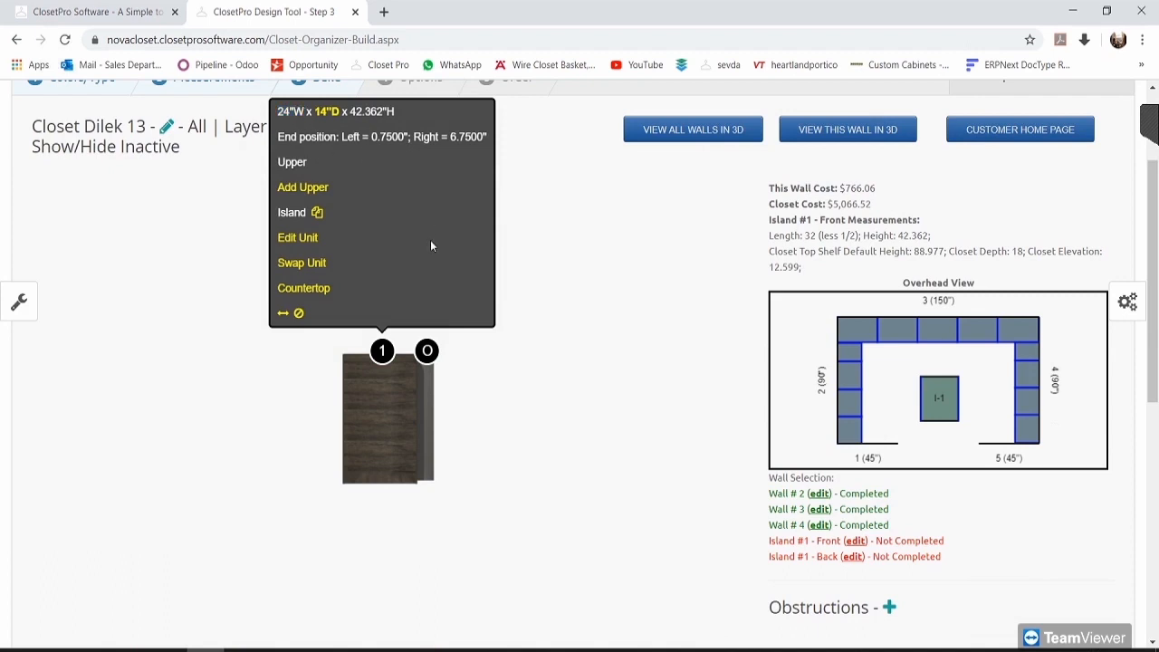
pyautogui.moveTo(428, 350)
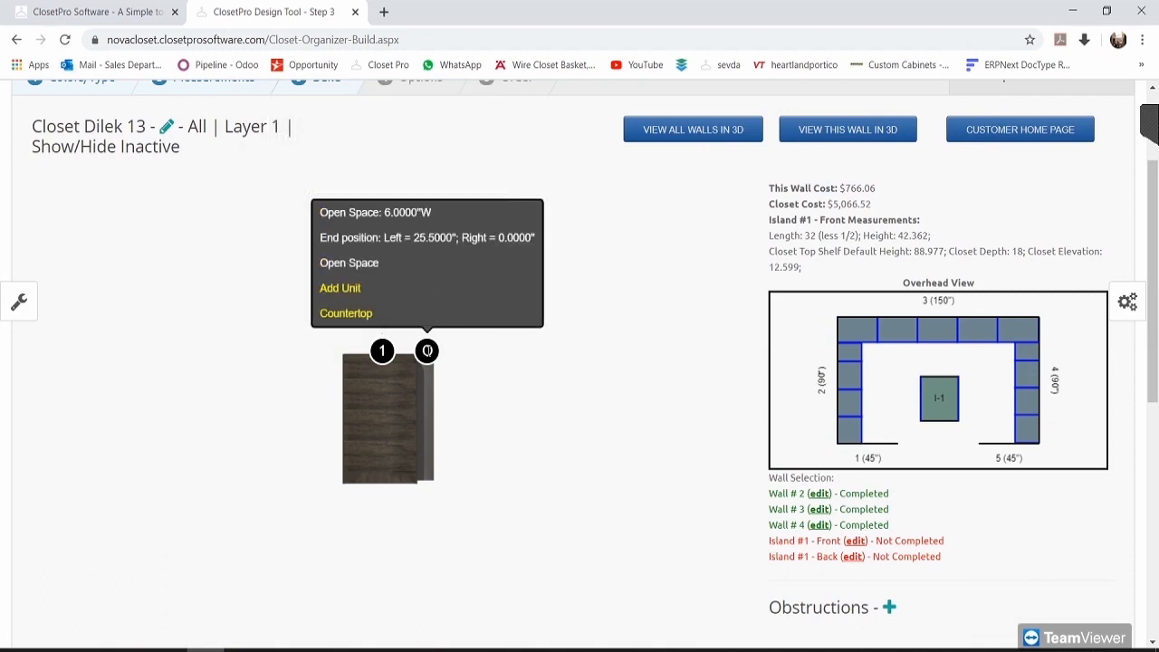
pyautogui.scroll(-2, 623, 290)
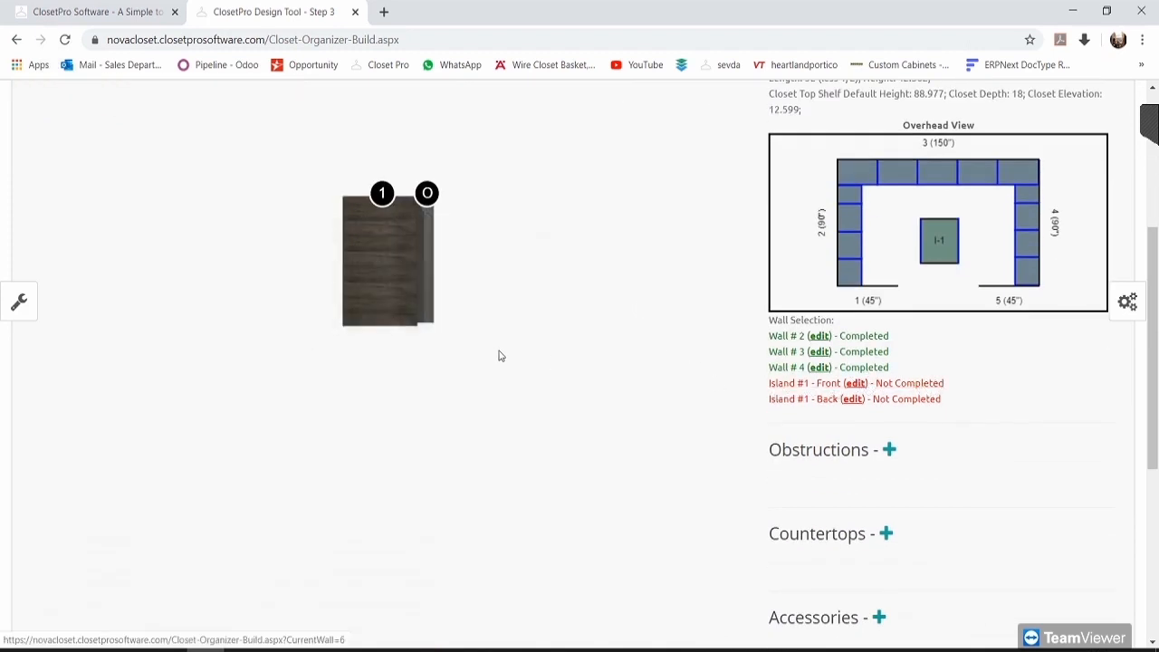
pyautogui.scroll(1, 507, 359)
pyautogui.scroll(1, 401, 353)
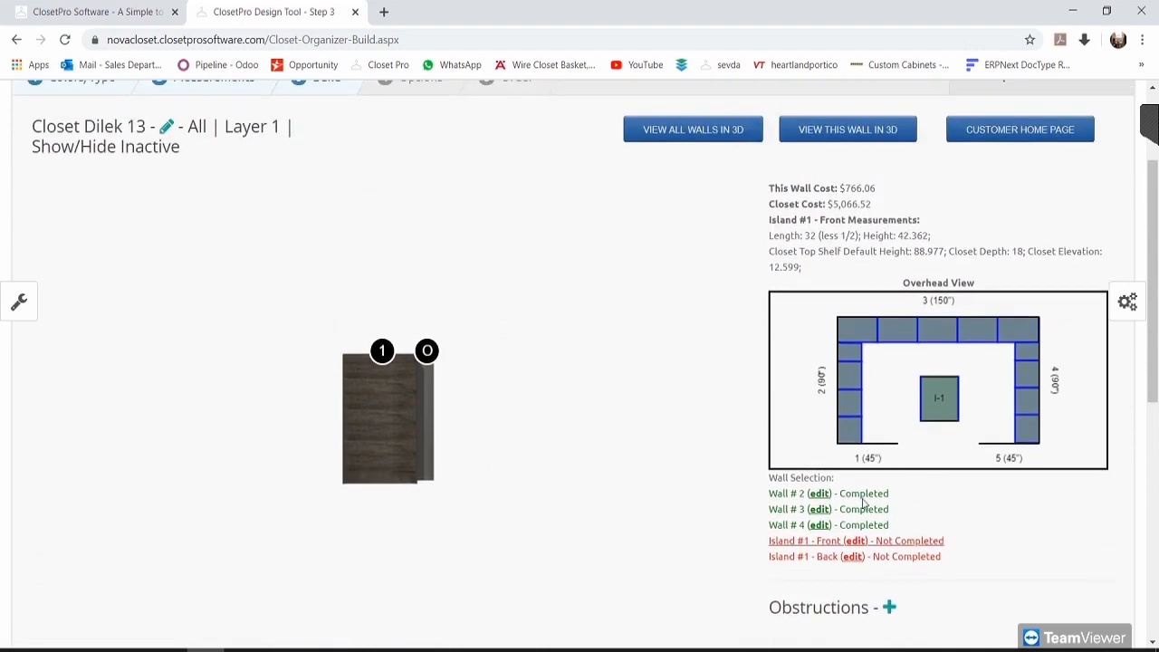
# Step: Stretch island unit 1 across the open space so Island #1 Front completes at $834.34
pyautogui.click(381, 351)
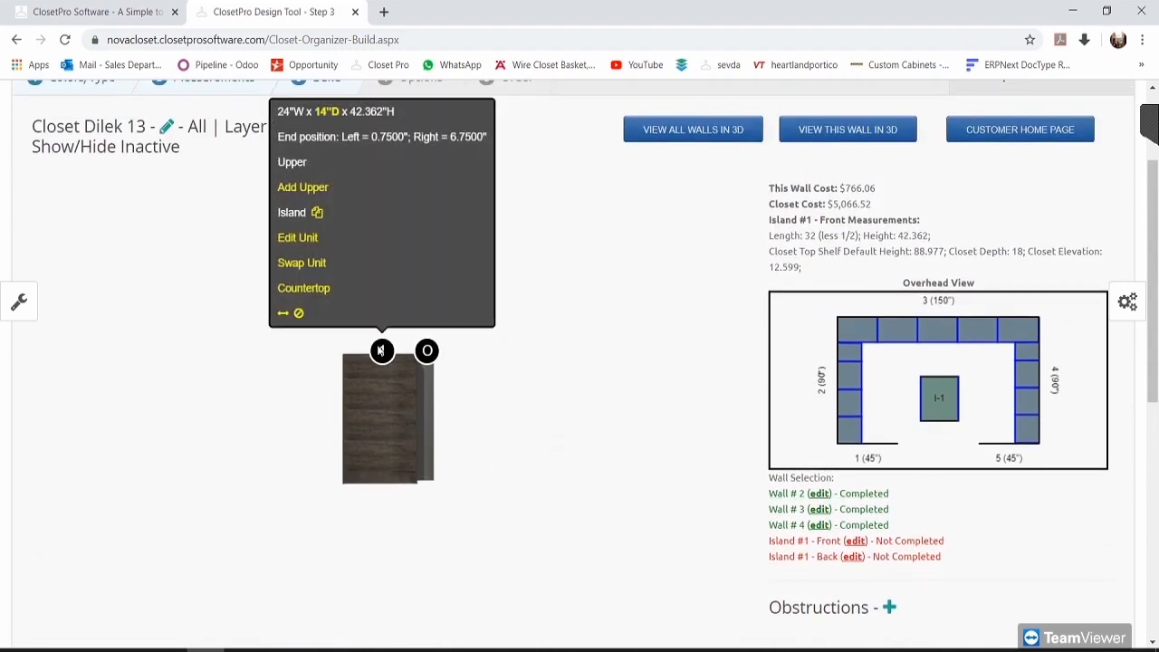
pyautogui.click(283, 315)
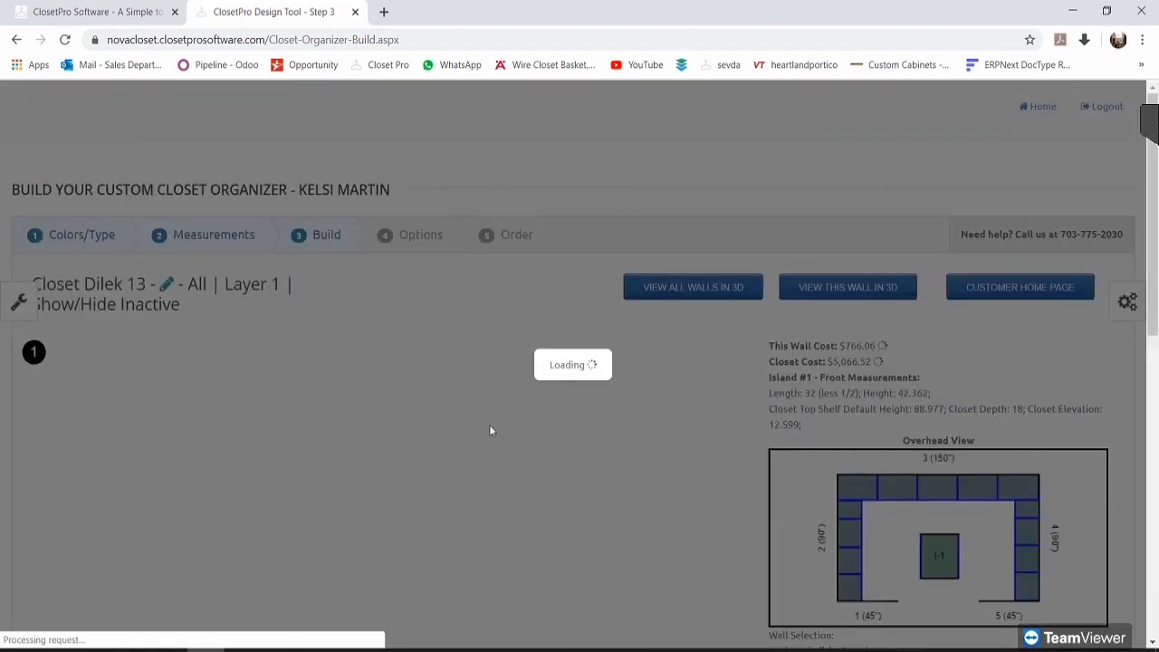
pyautogui.scroll(-2, 524, 425)
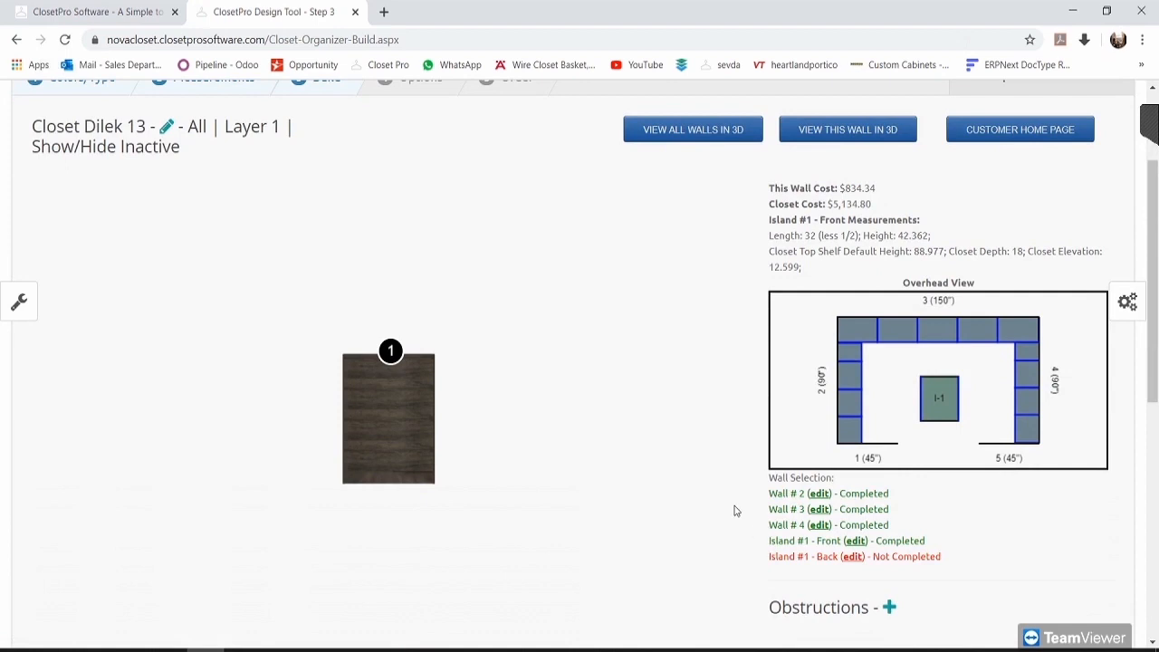
pyautogui.scroll(-1, 722, 503)
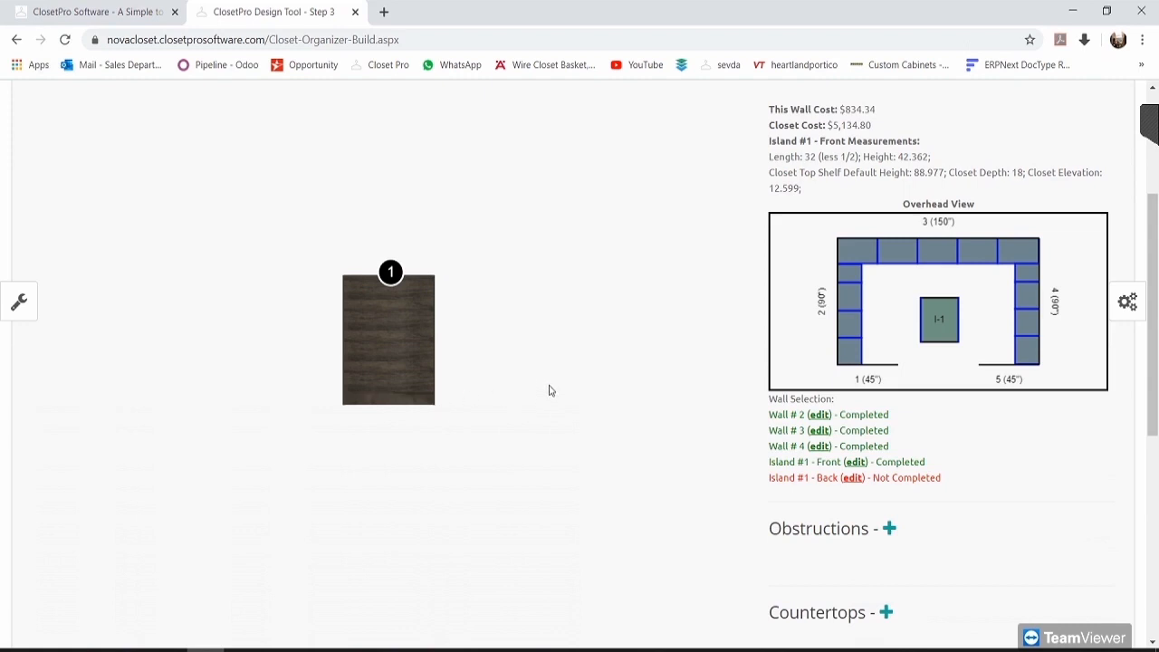
pyautogui.scroll(1, 690, 414)
pyautogui.moveTo(885, 192); pyautogui.dragTo(819, 190)
pyautogui.click(885, 285)
pyautogui.scroll(-2, 763, 335)
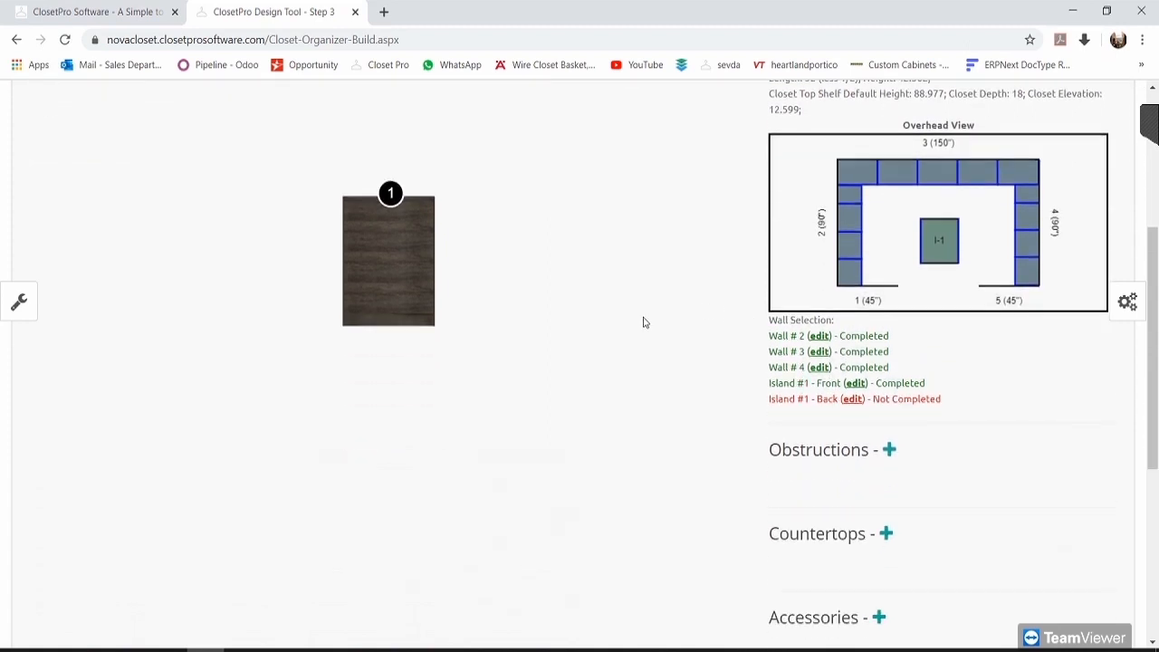
# Step: Apply After Hours SMALL SHAKER (C-4459) drawer fronts closet-wide through Global Drawer Selection
pyautogui.click(1124, 301)
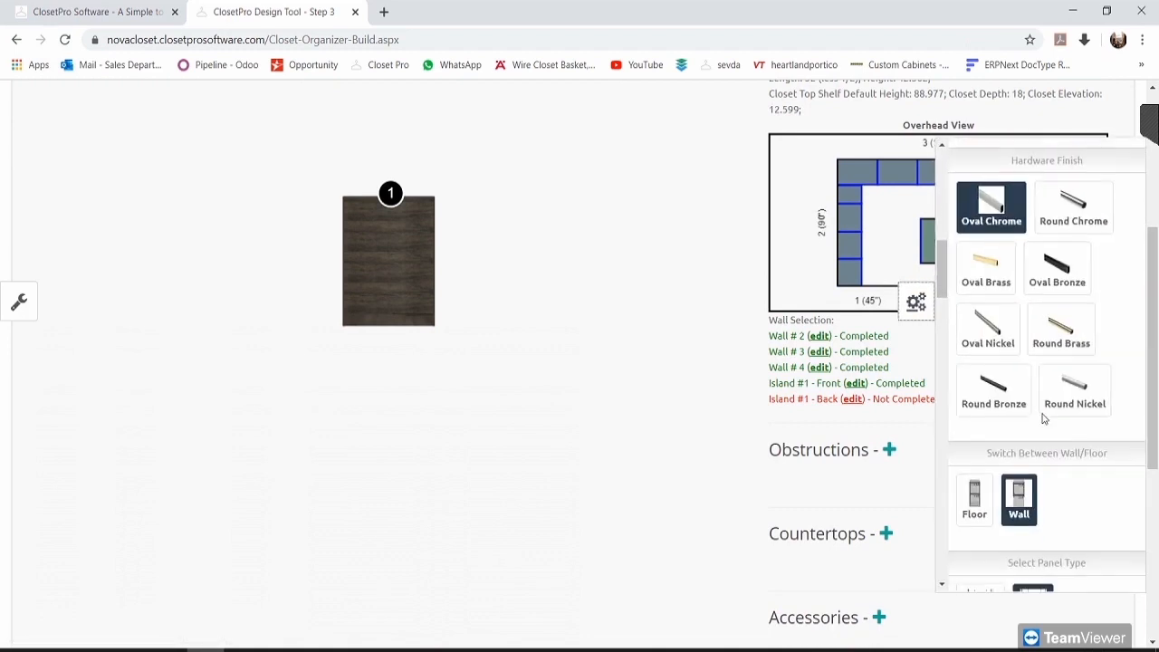
pyautogui.scroll(-10, 1042, 418)
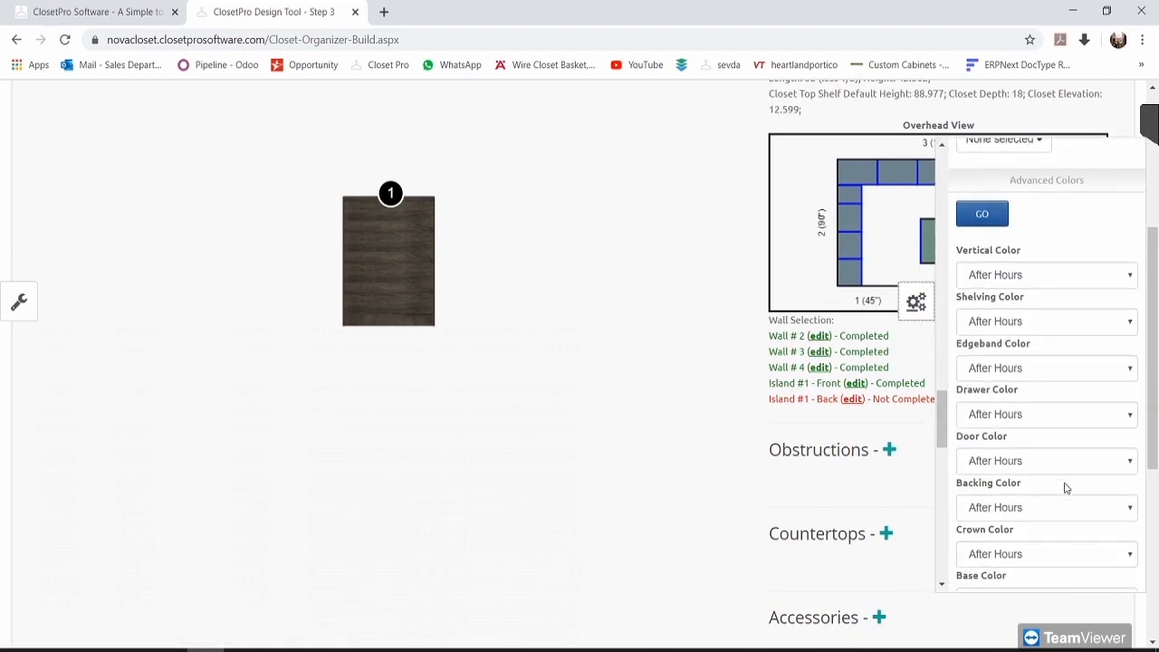
pyautogui.scroll(-8, 1065, 488)
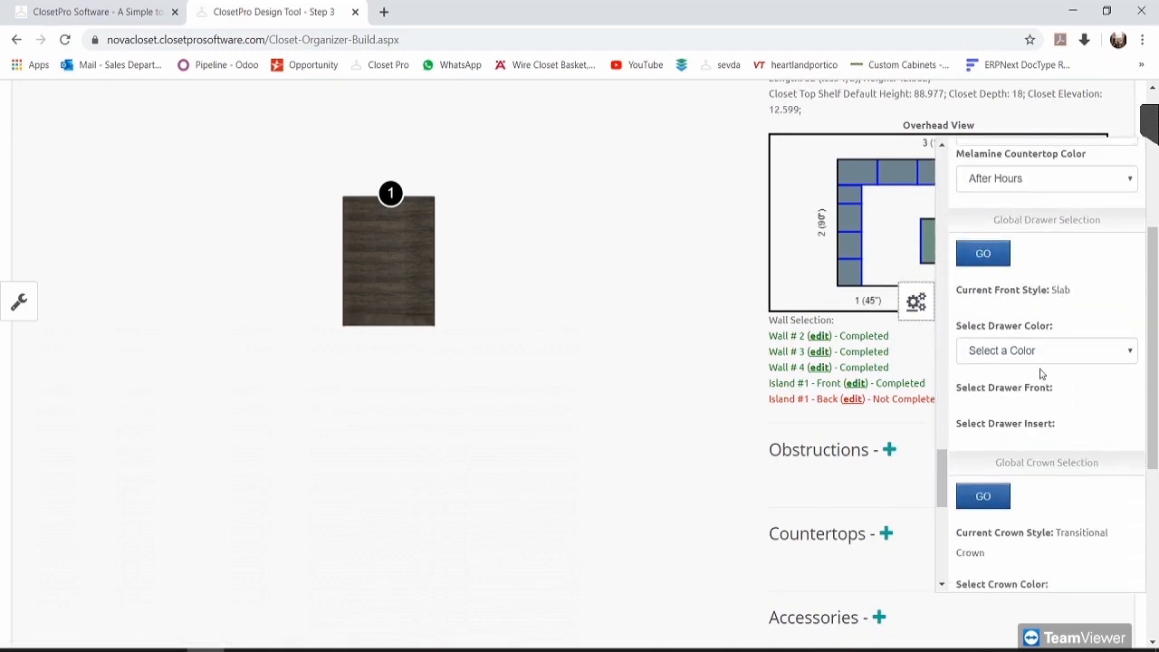
pyautogui.click(1040, 360)
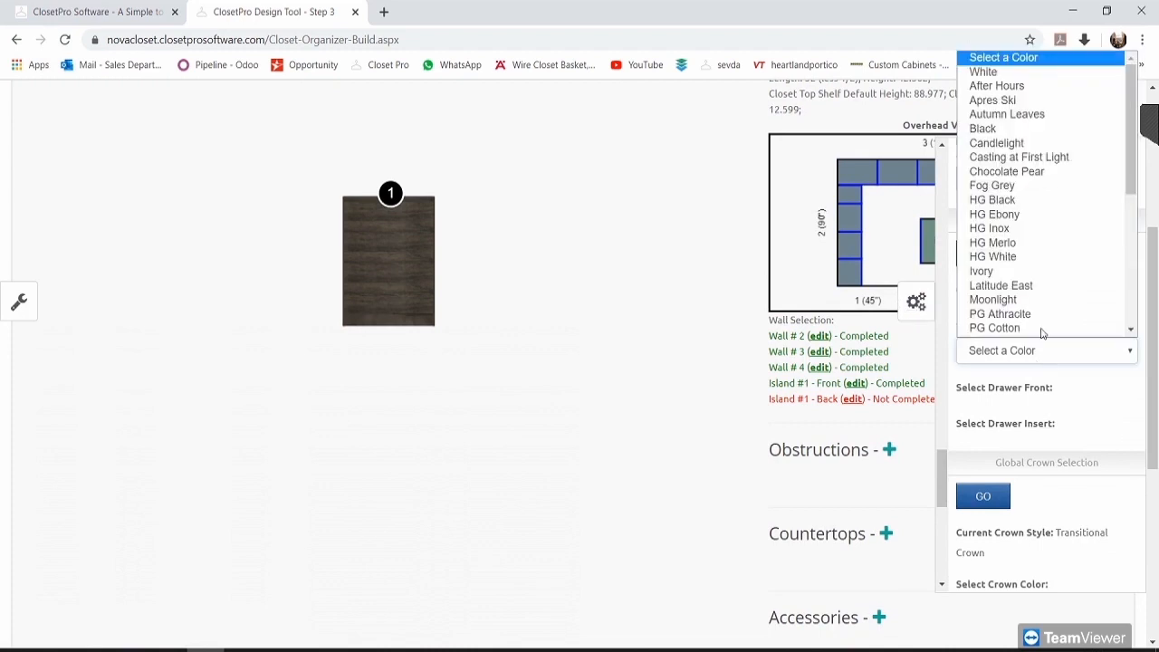
pyautogui.click(1006, 85)
pyautogui.click(1031, 414)
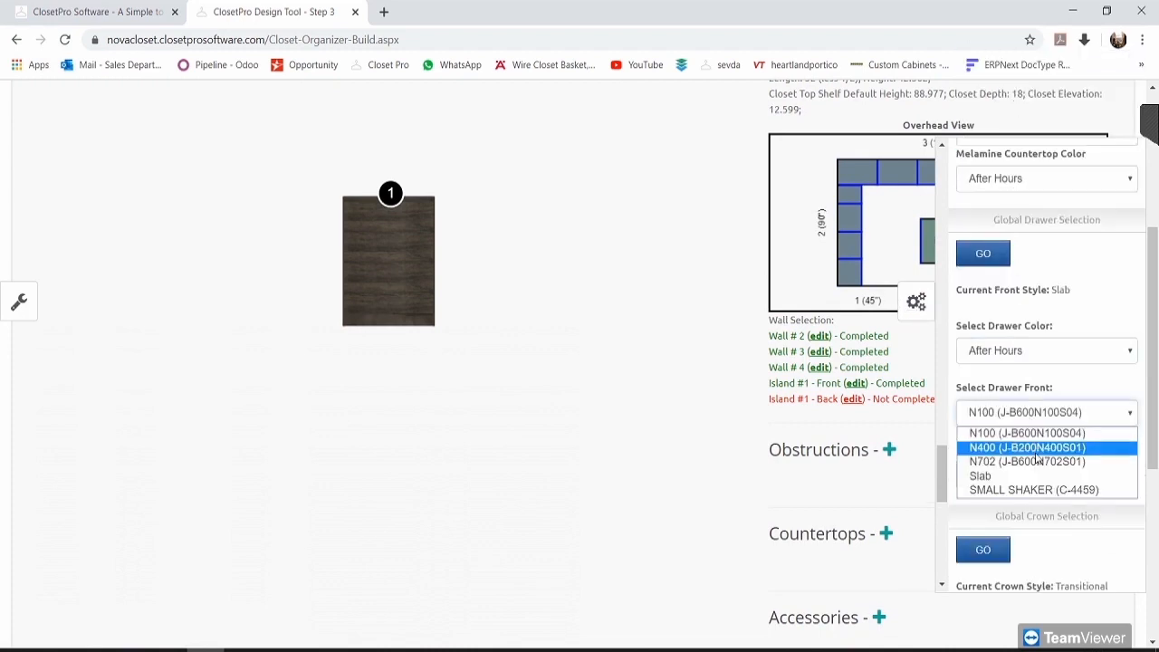
pyautogui.click(1037, 489)
pyautogui.click(999, 254)
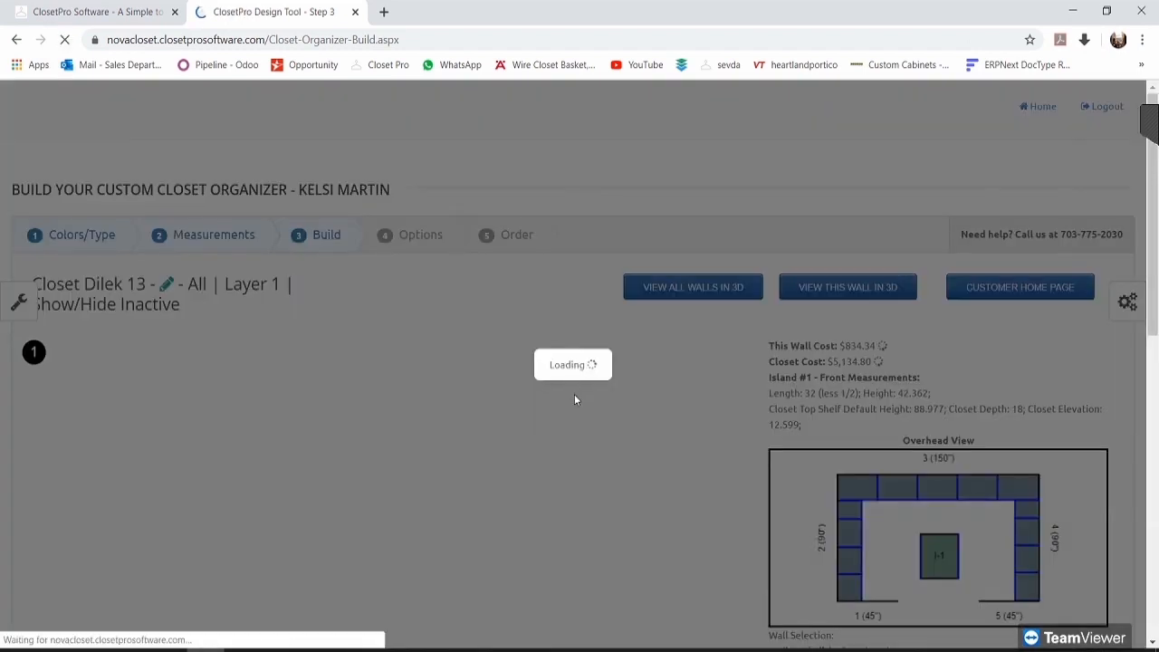
# Step: Check the updated island unit's details, then switch to editing Island #1 - Back
pyautogui.scroll(-2, 584, 421)
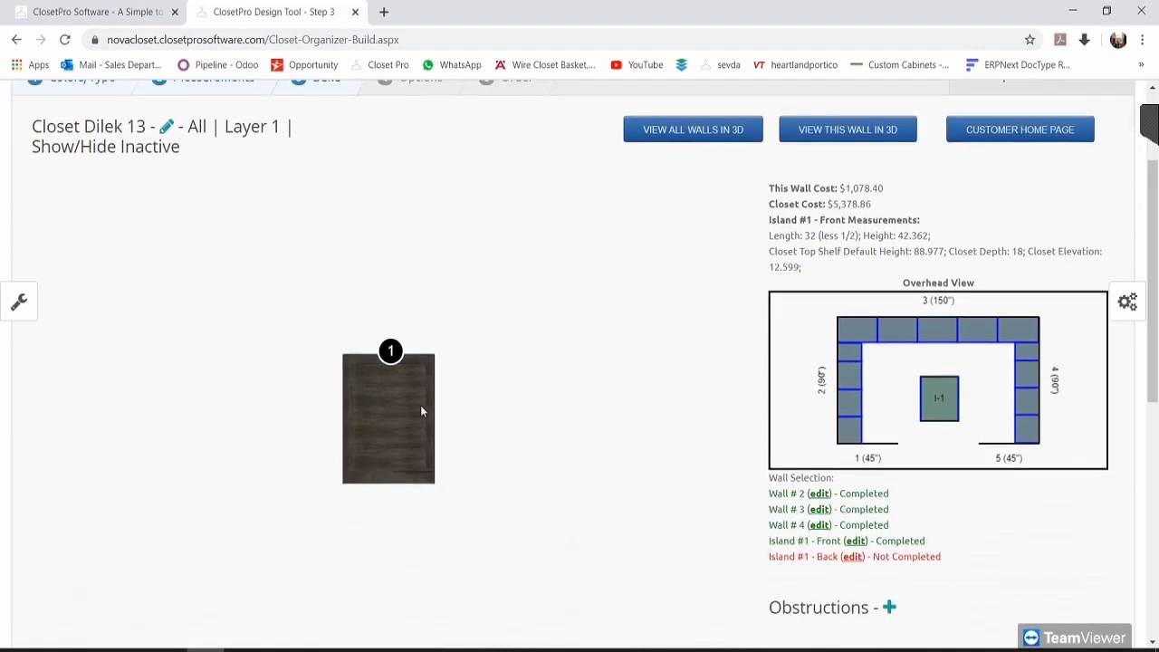
pyautogui.scroll(-1, 420, 405)
pyautogui.click(428, 284)
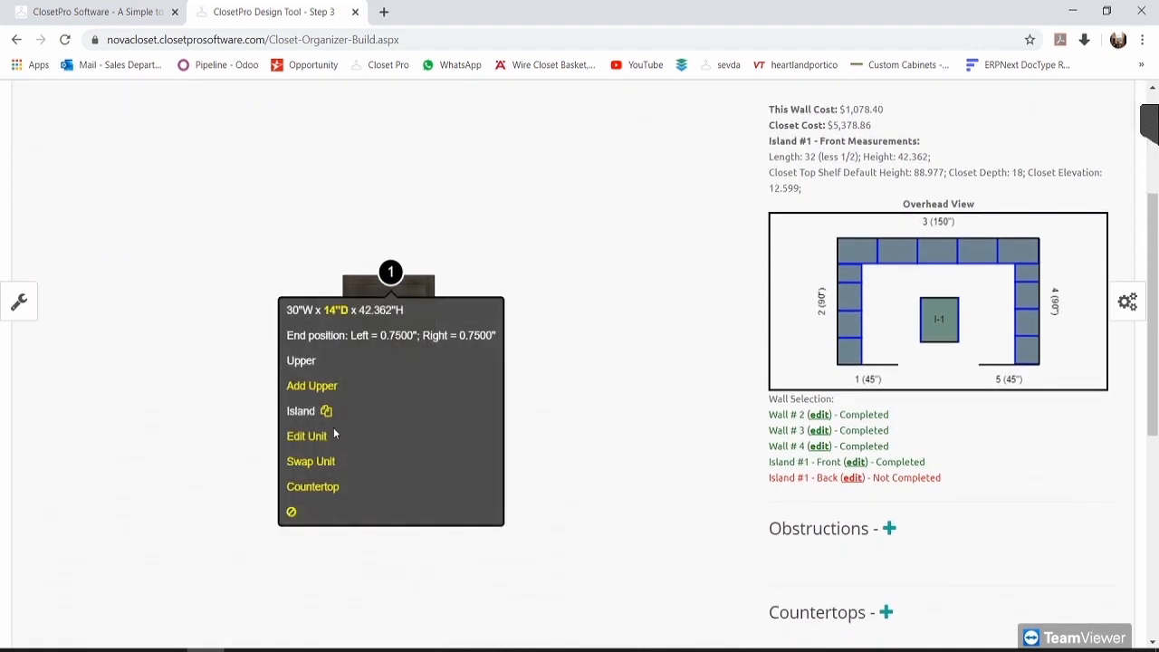
pyautogui.click(618, 252)
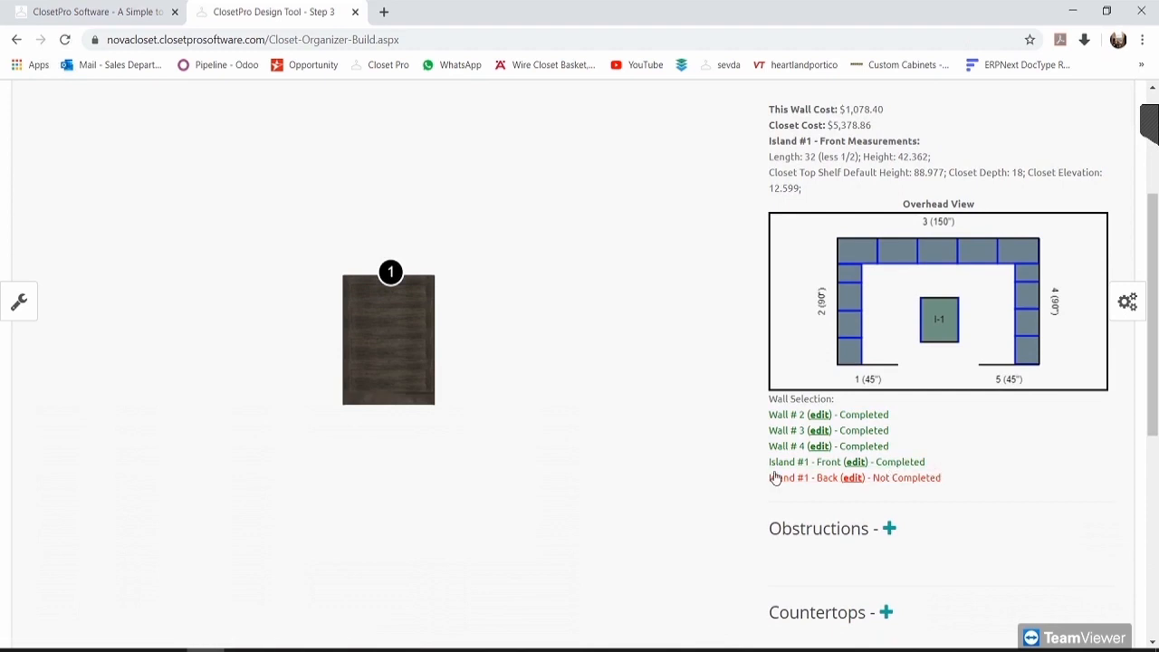
pyautogui.click(805, 480)
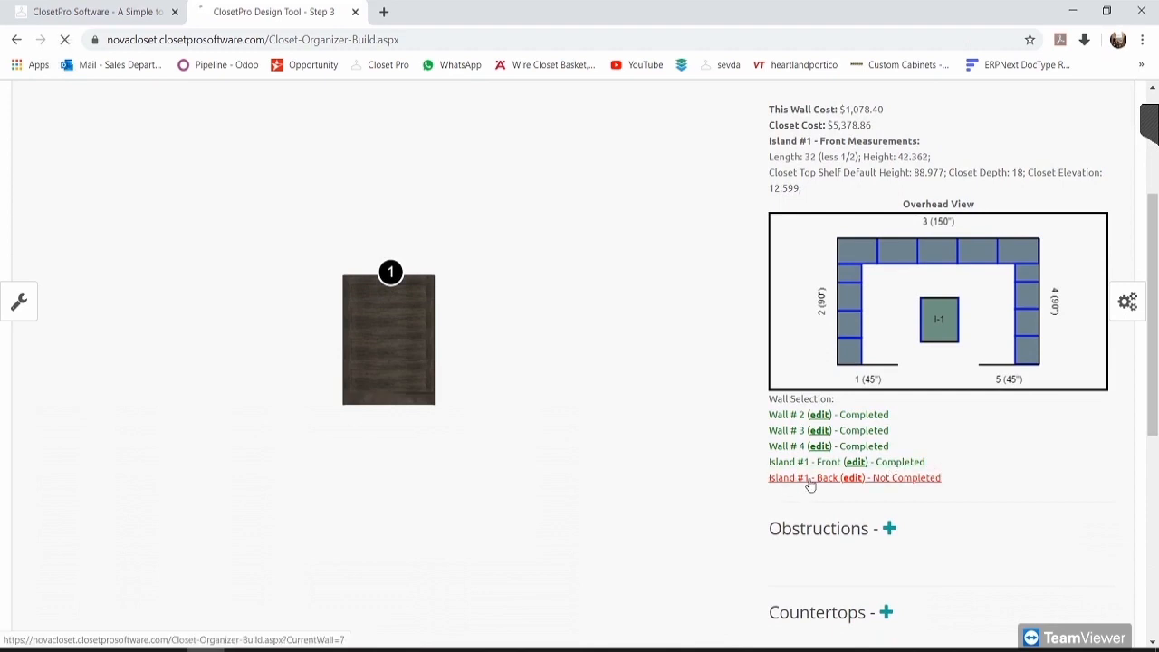
# Step: Add a 3 Shelves unit to the empty Island #1 - Back open space
pyautogui.scroll(-2, 555, 380)
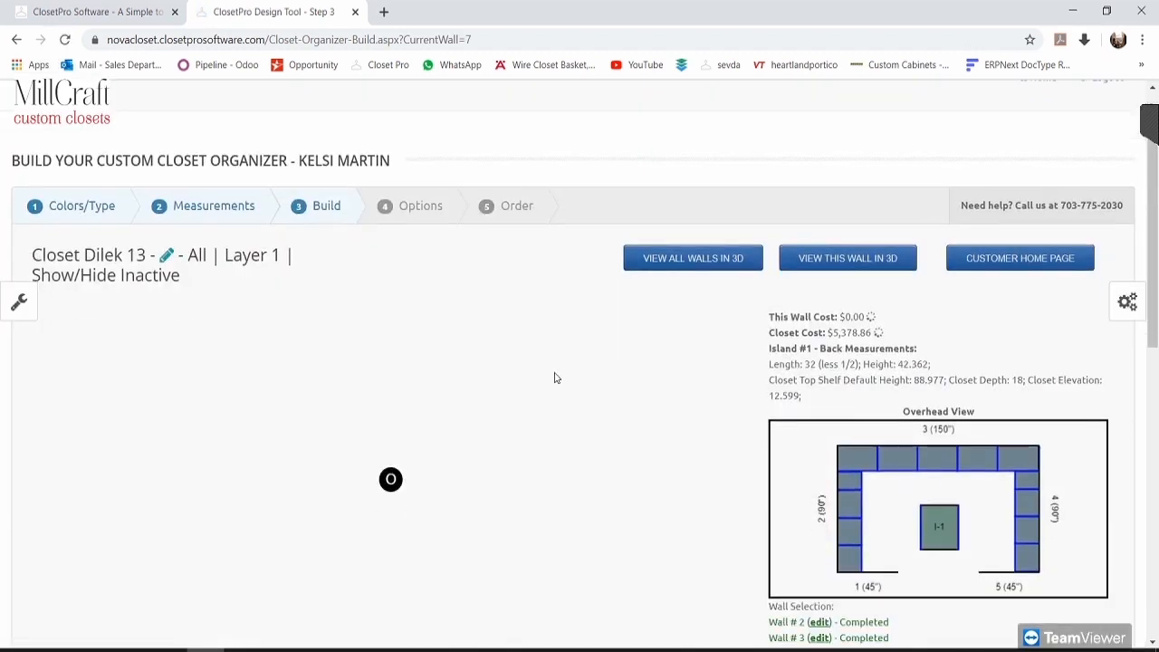
pyautogui.scroll(-1, 555, 380)
pyautogui.click(390, 270)
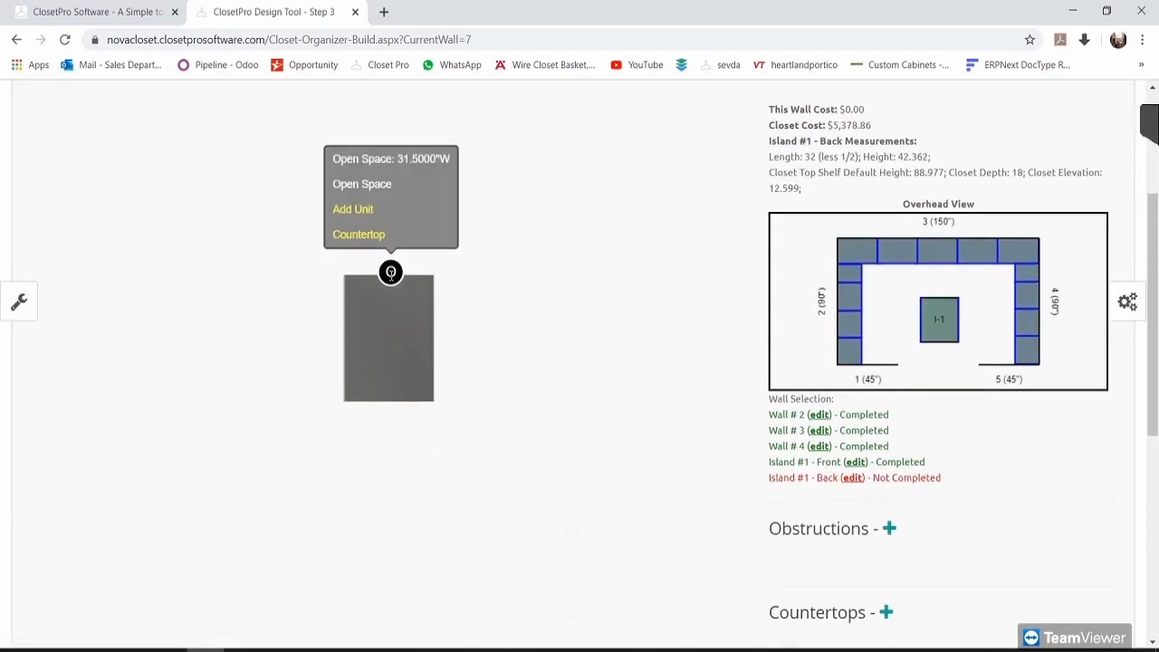
pyautogui.click(361, 210)
pyautogui.scroll(-2, 860, 288)
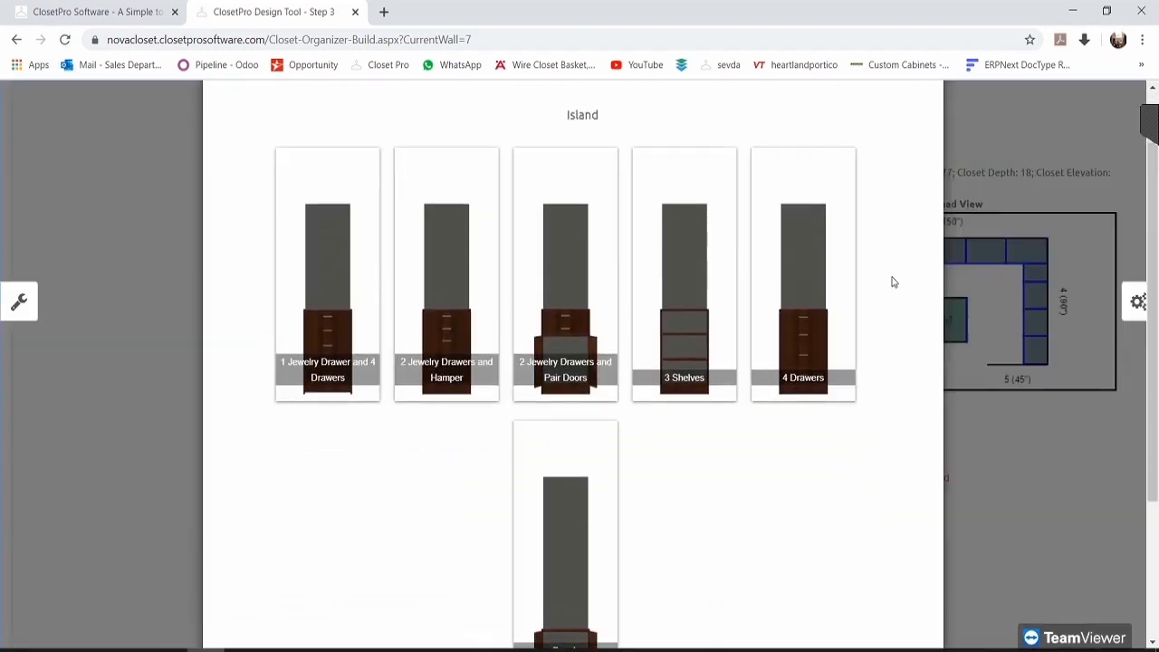
pyautogui.click(697, 256)
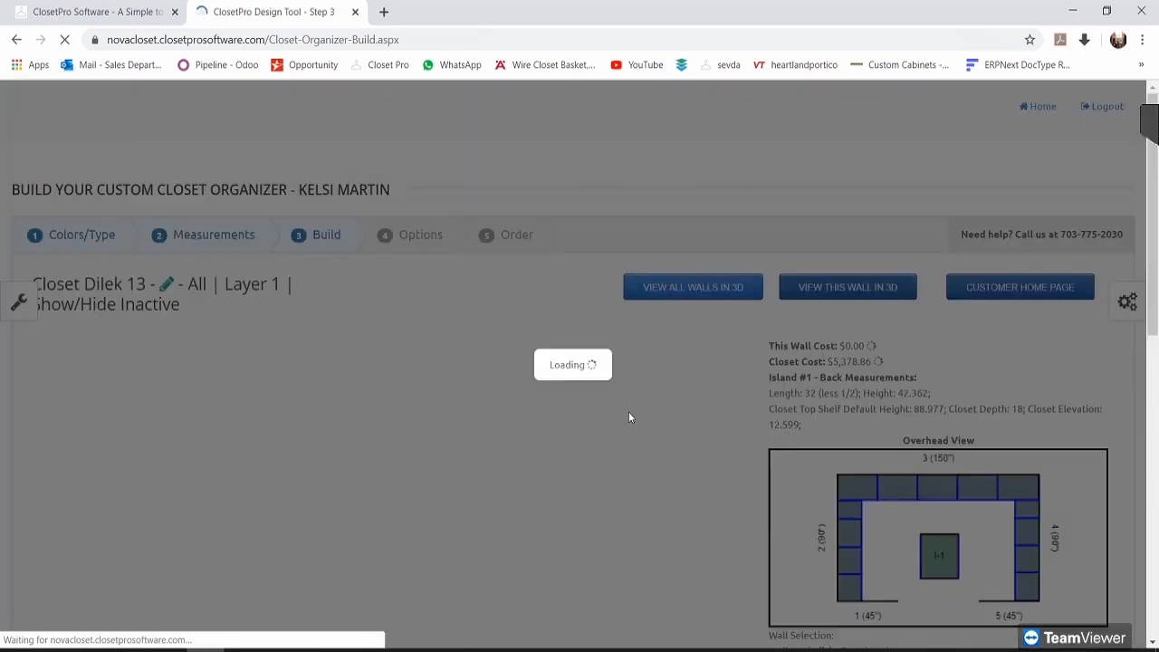
# Step: Stretch the 3 Shelves unit to 30 inches, completing Island #1 - Back at $177.58
pyautogui.scroll(1, 452, 410)
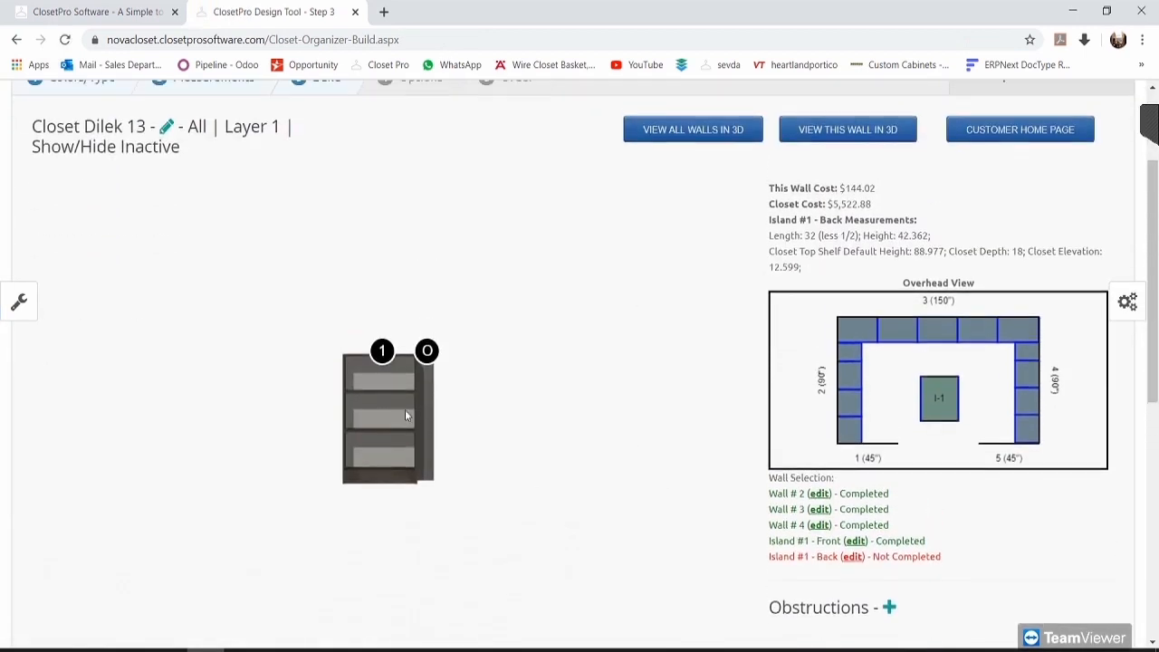
pyautogui.click(382, 350)
pyautogui.click(284, 313)
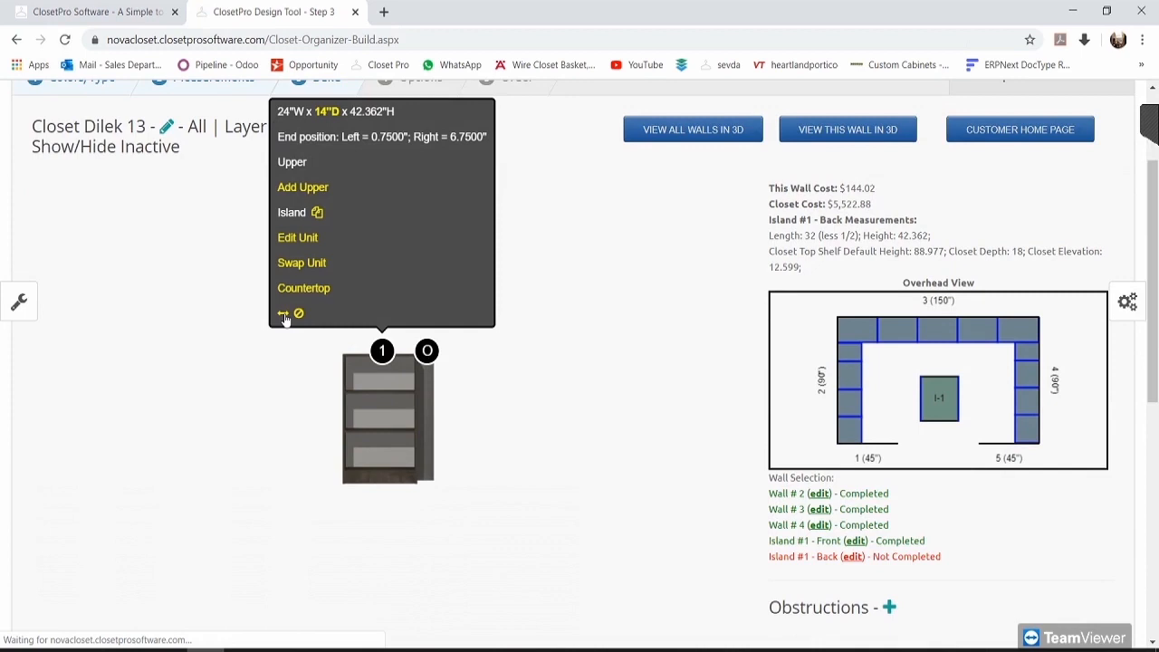
pyautogui.scroll(-2, 512, 424)
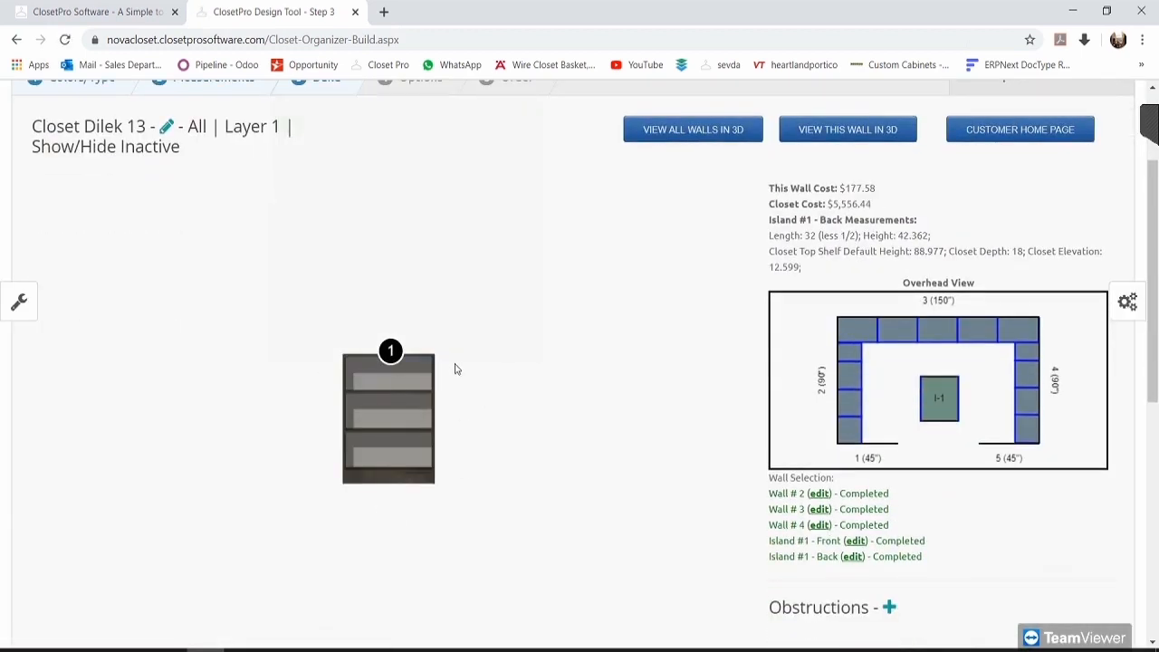
pyautogui.moveTo(383, 352)
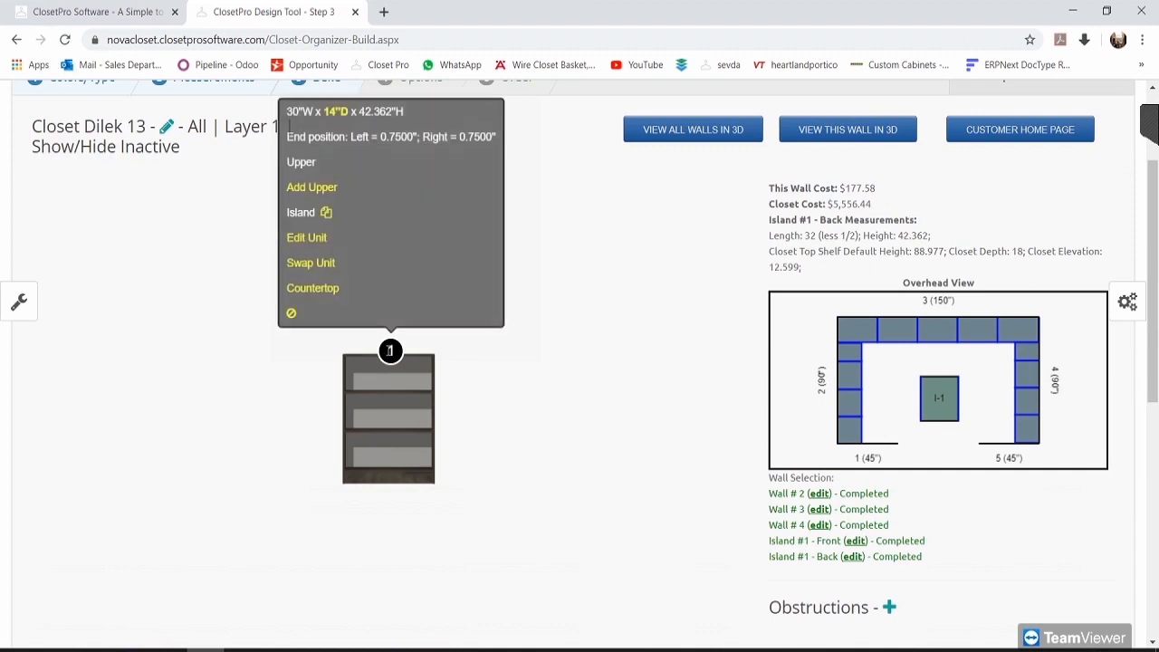
pyautogui.click(312, 263)
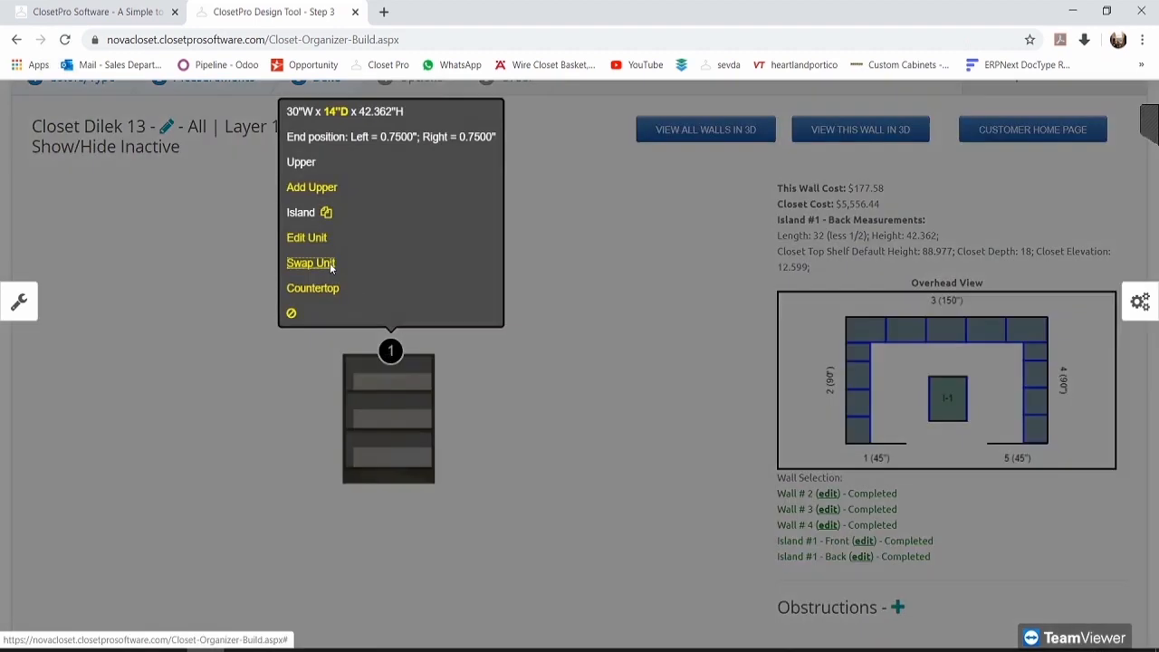
pyautogui.scroll(-1, 471, 318)
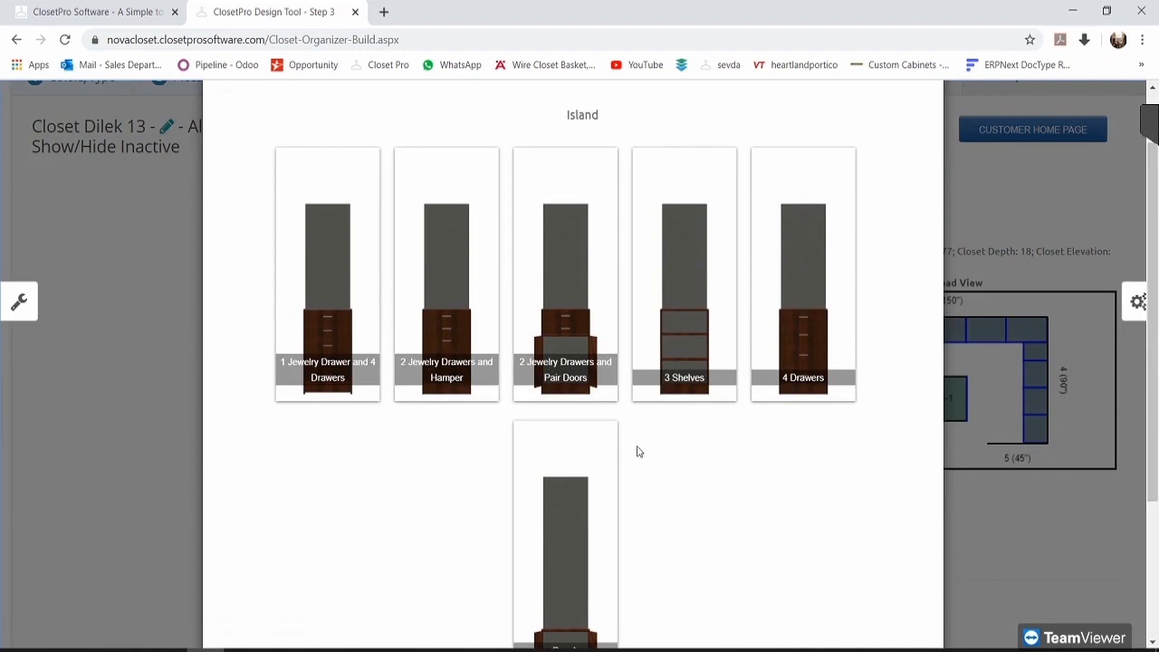
pyautogui.scroll(1, 947, 147)
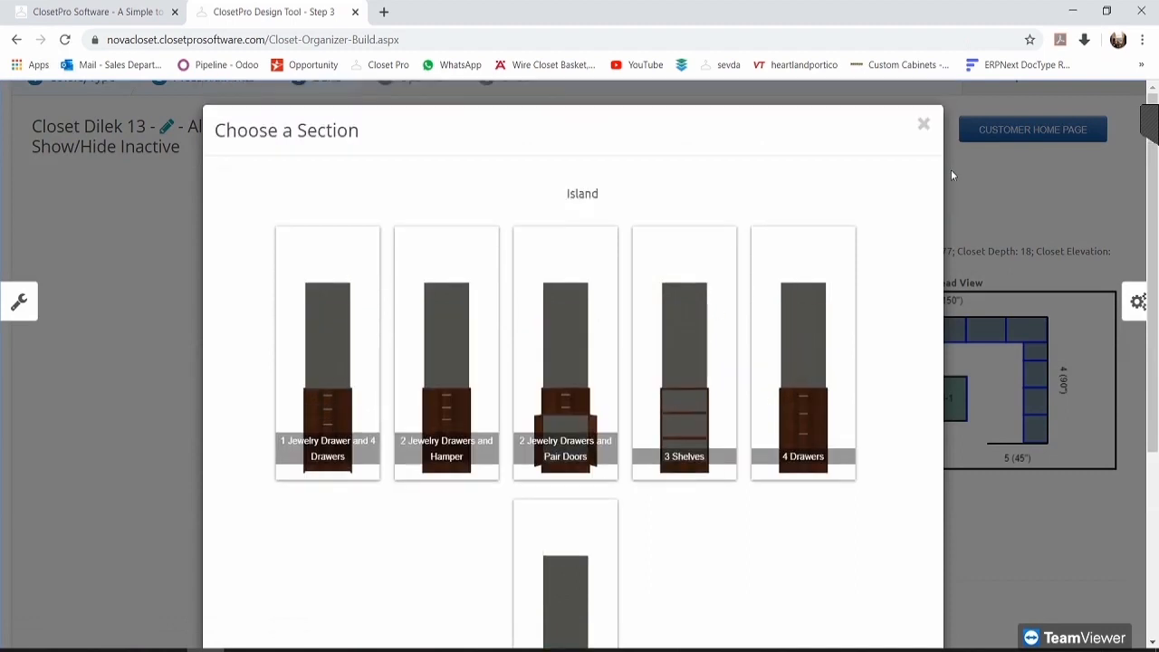
pyautogui.click(923, 123)
pyautogui.click(392, 269)
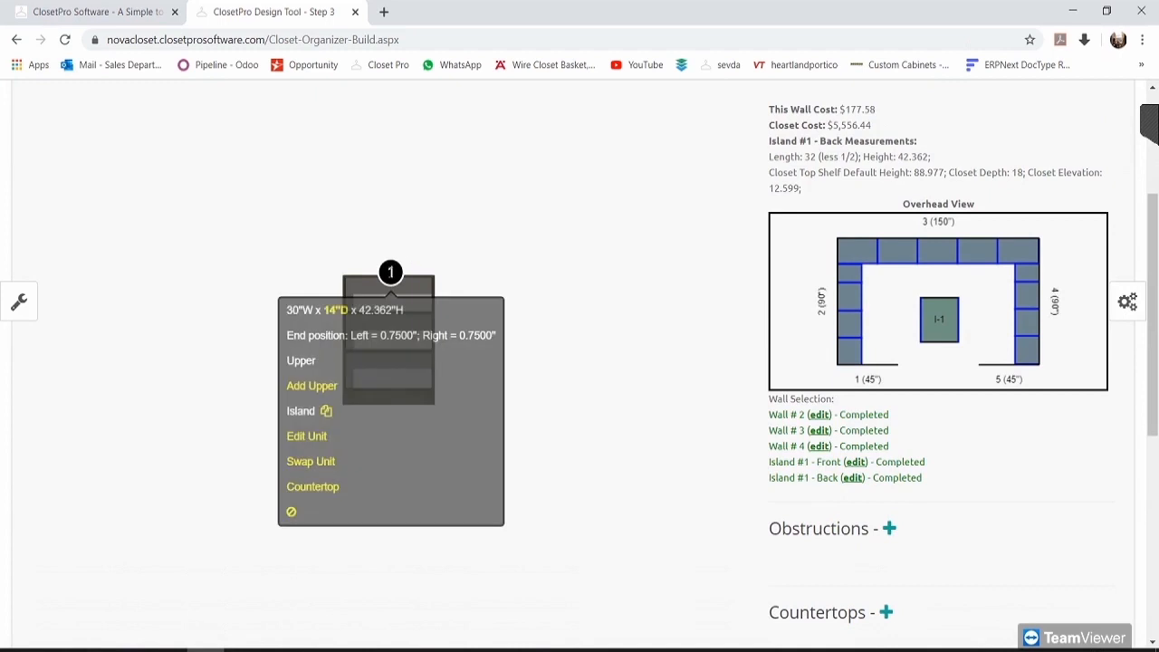
# Step: Open Edit Unit for island unit 1 and launch Customize Unit in the custom editor
pyautogui.click(305, 436)
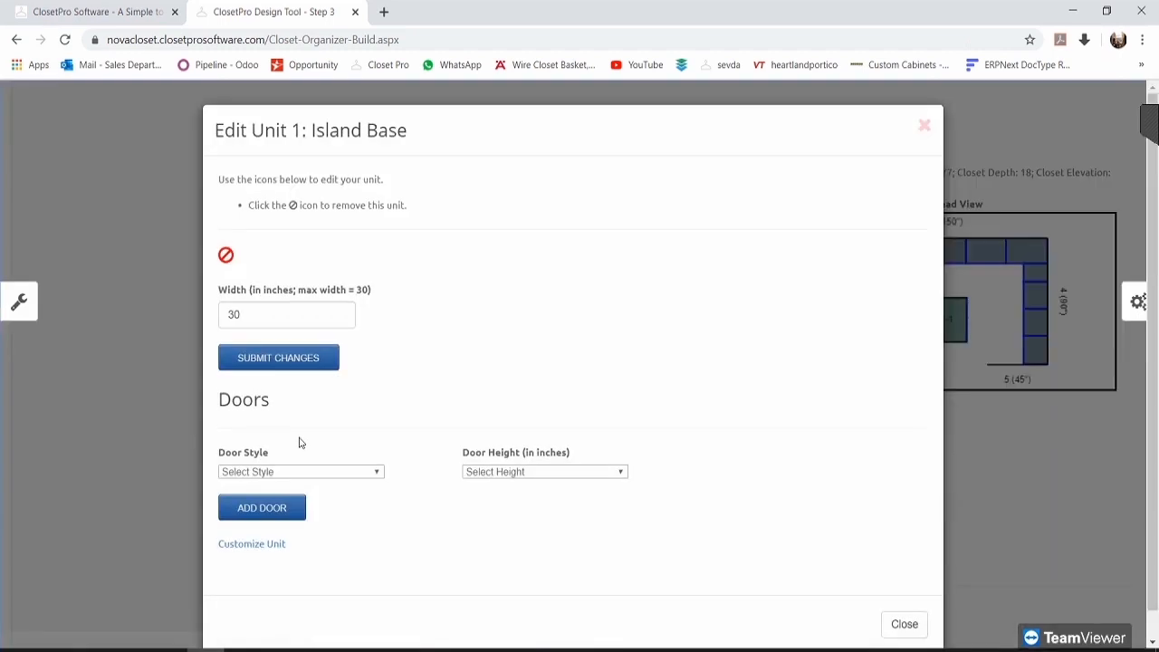
pyautogui.scroll(-1, 308, 471)
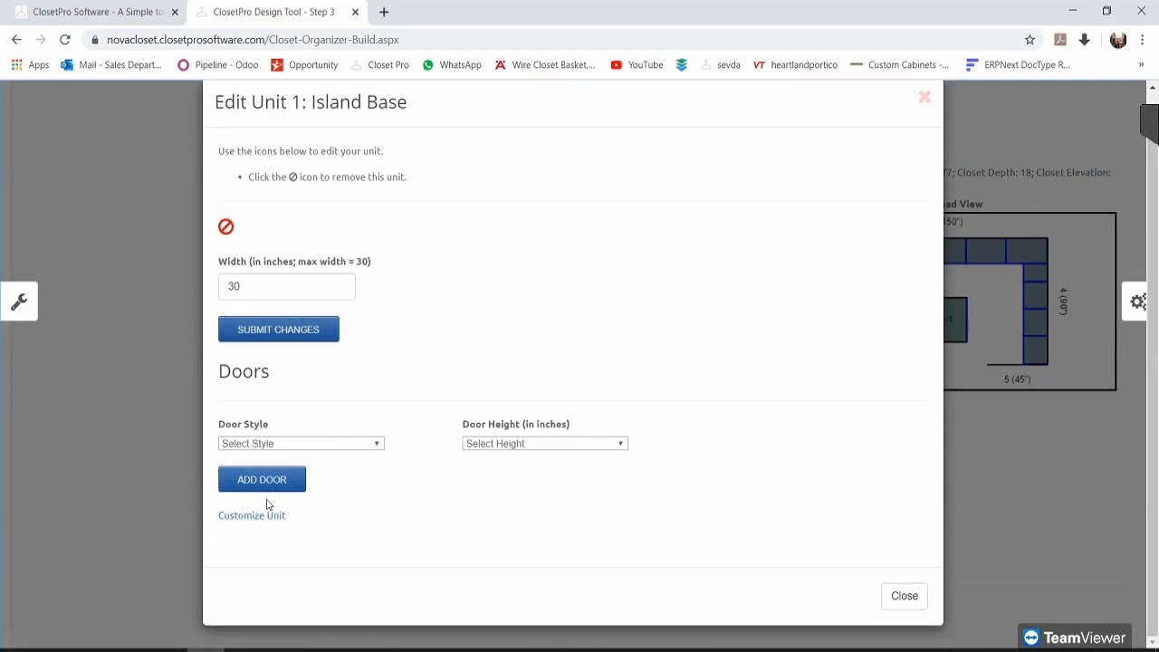
pyautogui.click(251, 517)
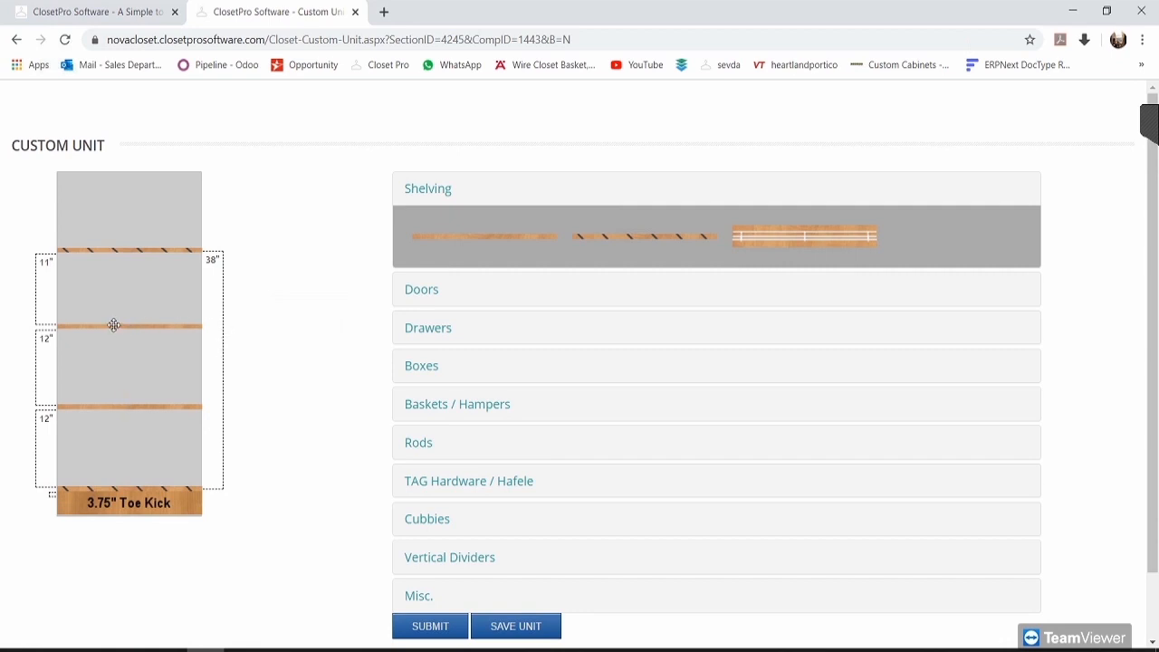
# Step: Drag both adjustable shelves out, leaving a 37-inch space, and browse Doors, Drawers and Boxes
pyautogui.moveTo(111, 325); pyautogui.dragTo(346, 336)
pyautogui.moveTo(124, 405); pyautogui.dragTo(362, 343)
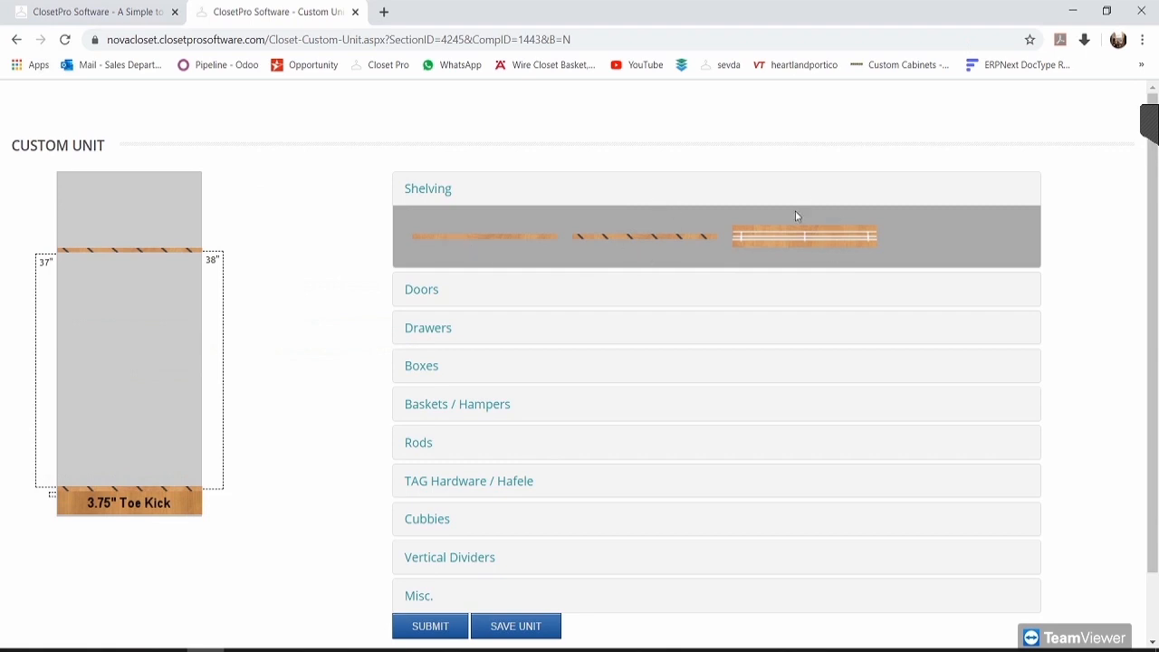
pyautogui.click(424, 291)
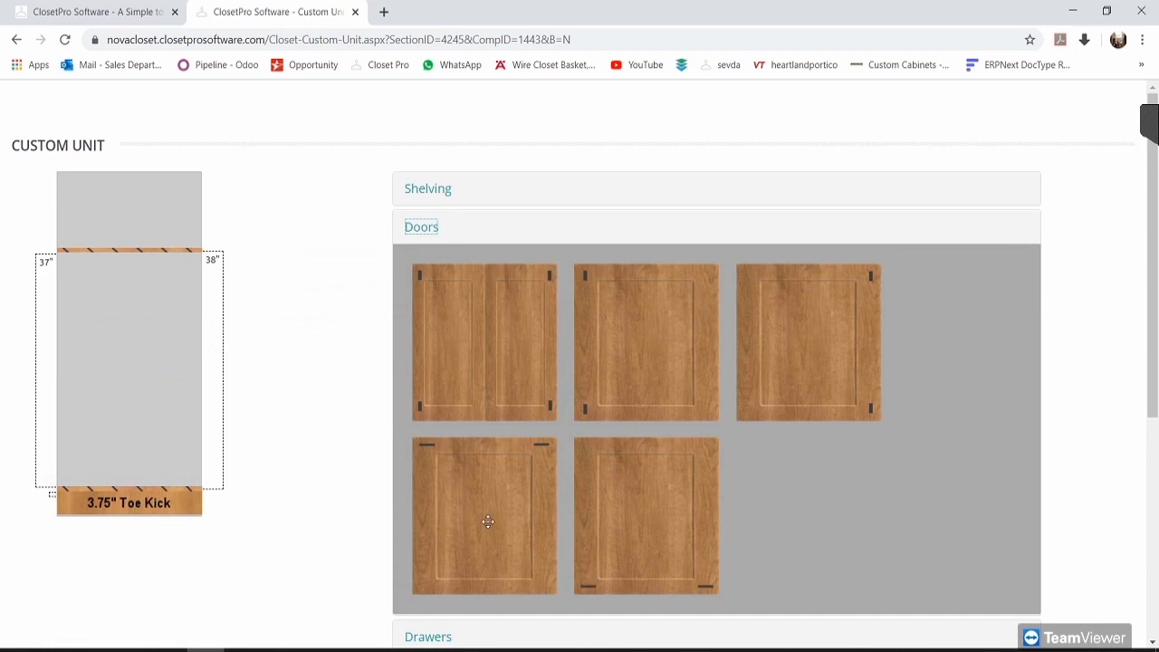
pyautogui.click(421, 226)
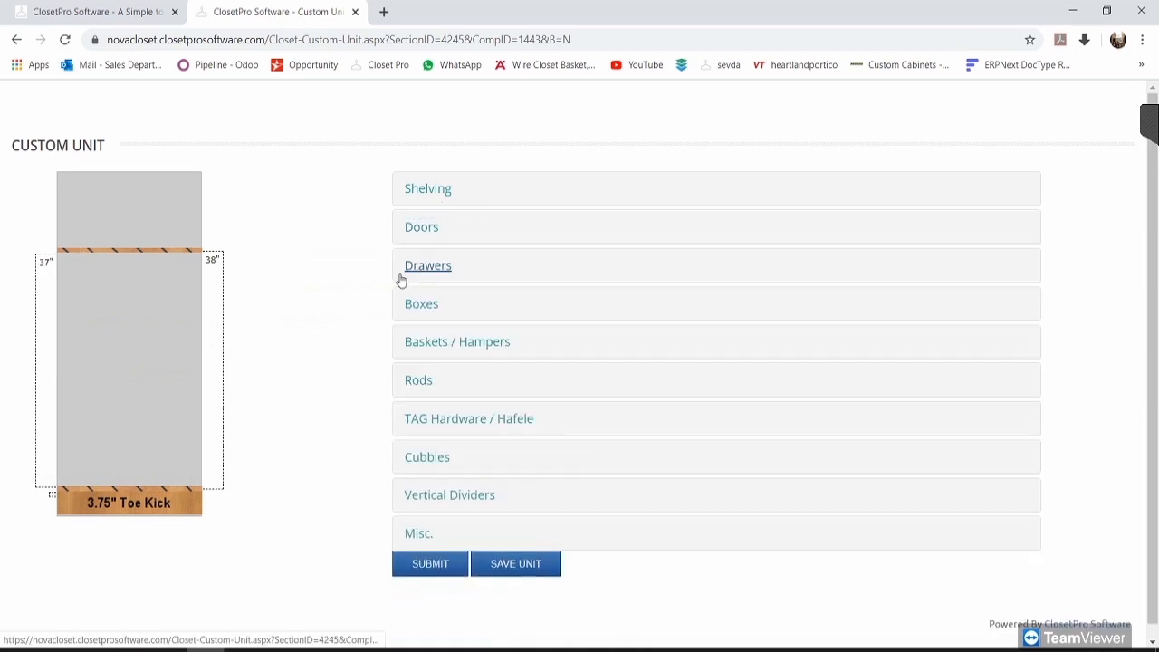
pyautogui.click(426, 267)
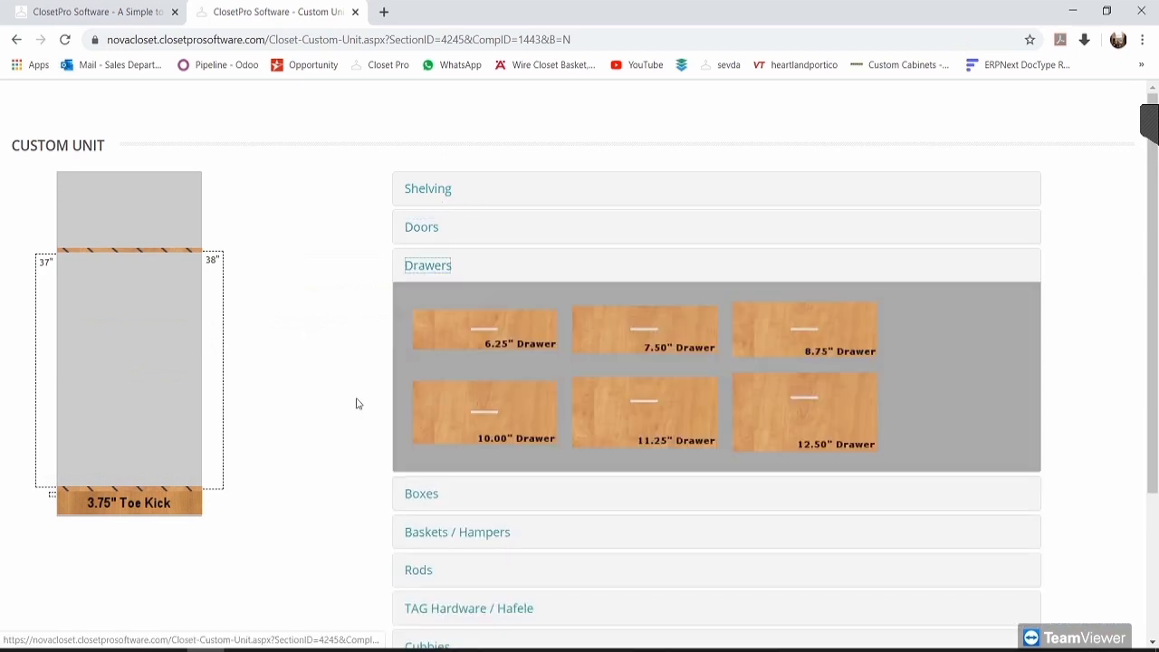
pyautogui.click(426, 265)
pyautogui.click(422, 304)
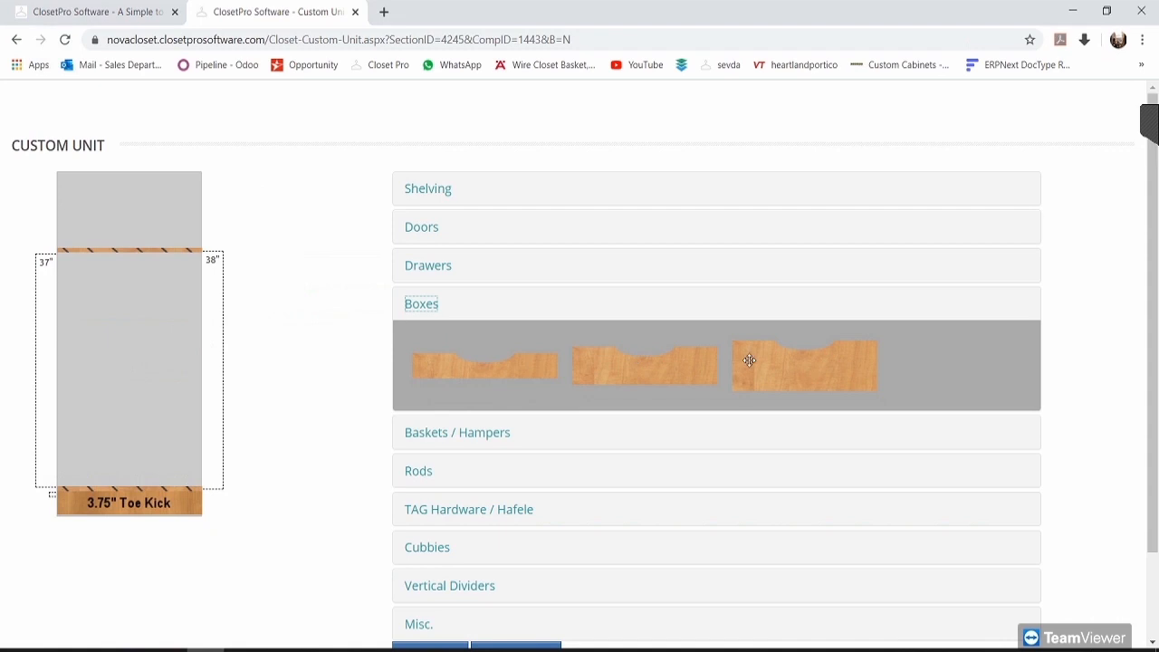
pyautogui.click(422, 308)
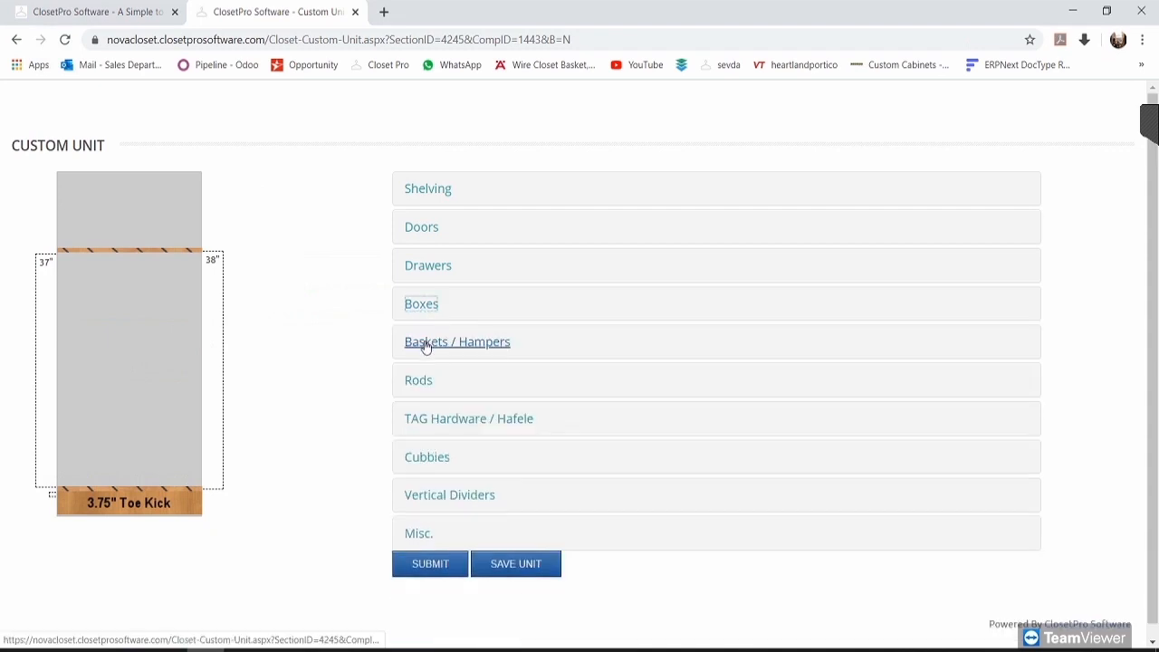
# Step: Place the second shaped box at the unit's bottom, leaving 31 inches above it
pyautogui.click(424, 342)
pyautogui.click(422, 313)
pyautogui.moveTo(687, 362); pyautogui.dragTo(169, 460)
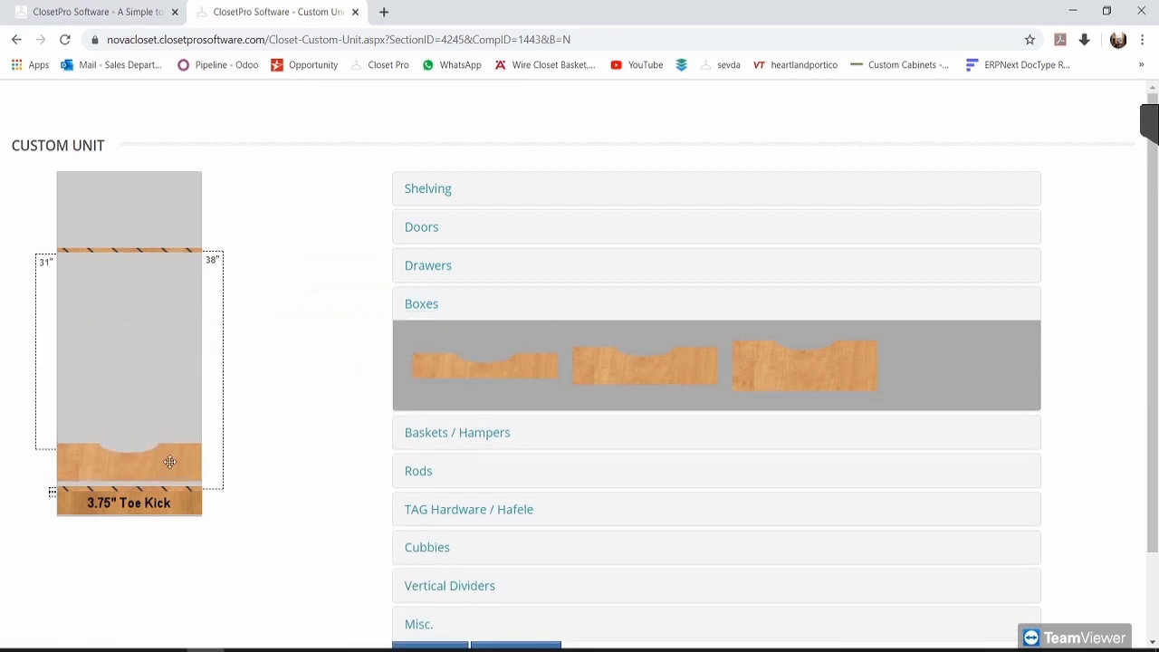
pyautogui.click(426, 310)
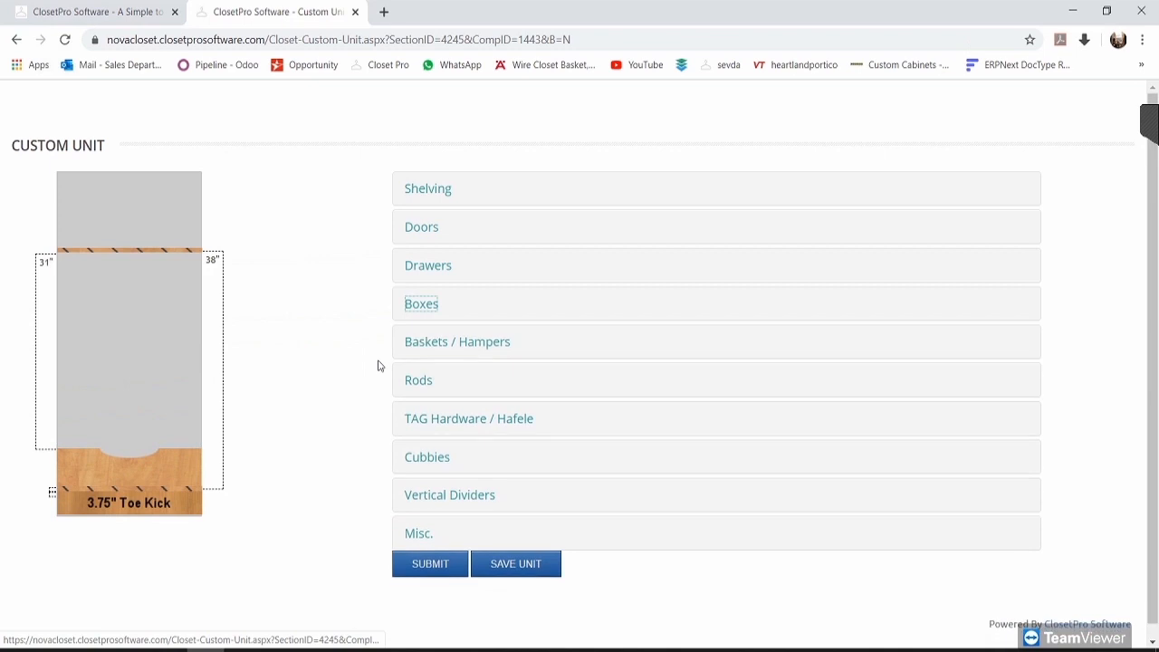
# Step: Browse the Baskets / Hampers, Rods and TAG Hardware / Hafele component categories
pyautogui.click(445, 352)
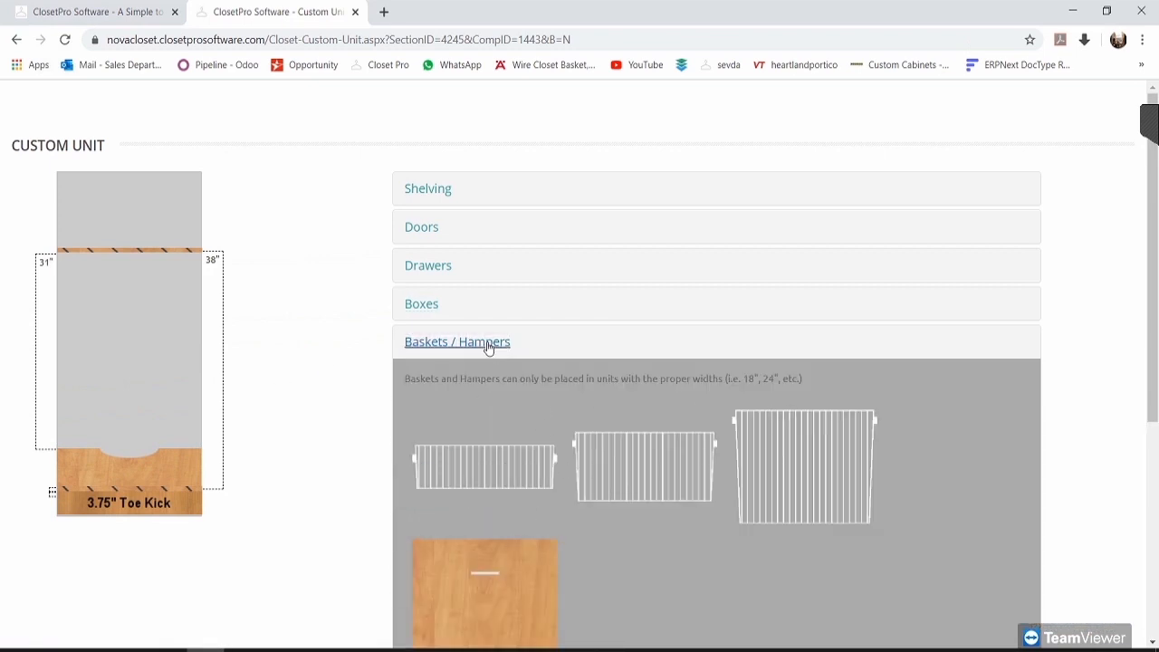
pyautogui.click(457, 342)
pyautogui.click(421, 381)
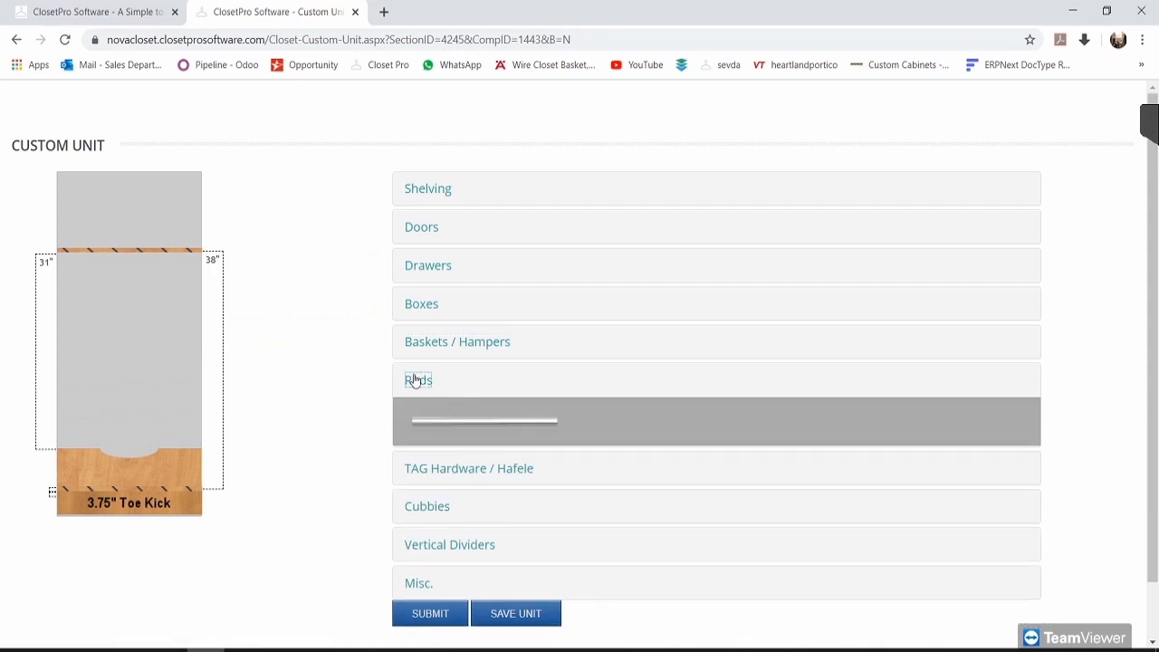
pyautogui.click(417, 381)
pyautogui.click(434, 421)
pyautogui.scroll(-1, 438, 425)
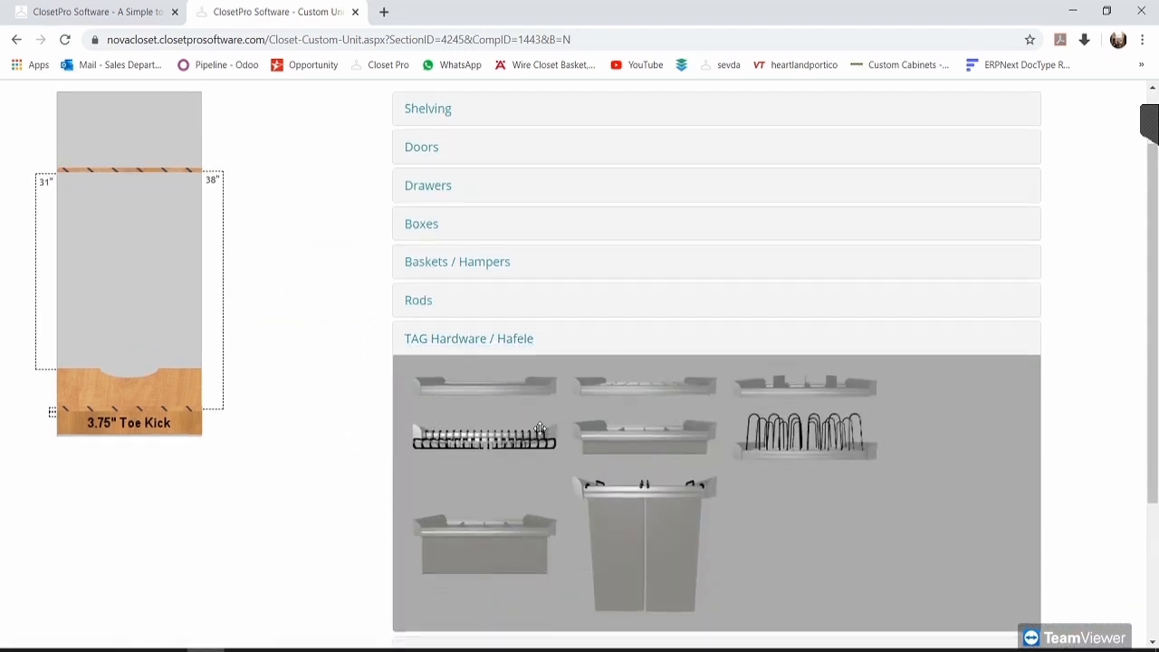
pyautogui.scroll(-2, 543, 434)
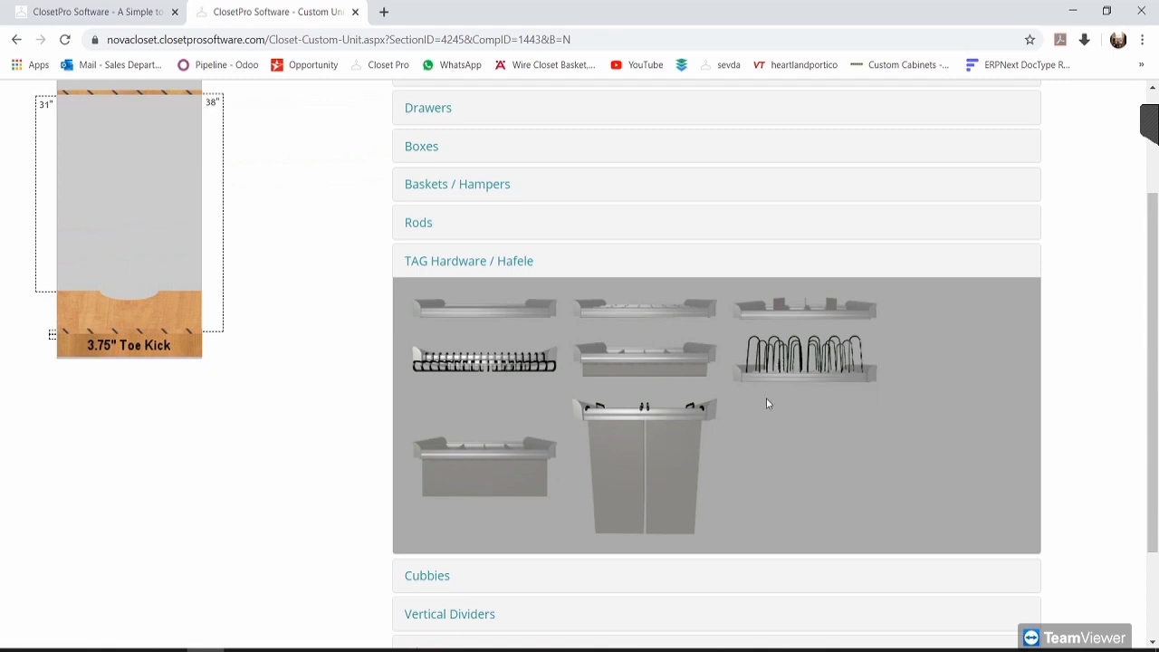
pyautogui.scroll(1, 552, 455)
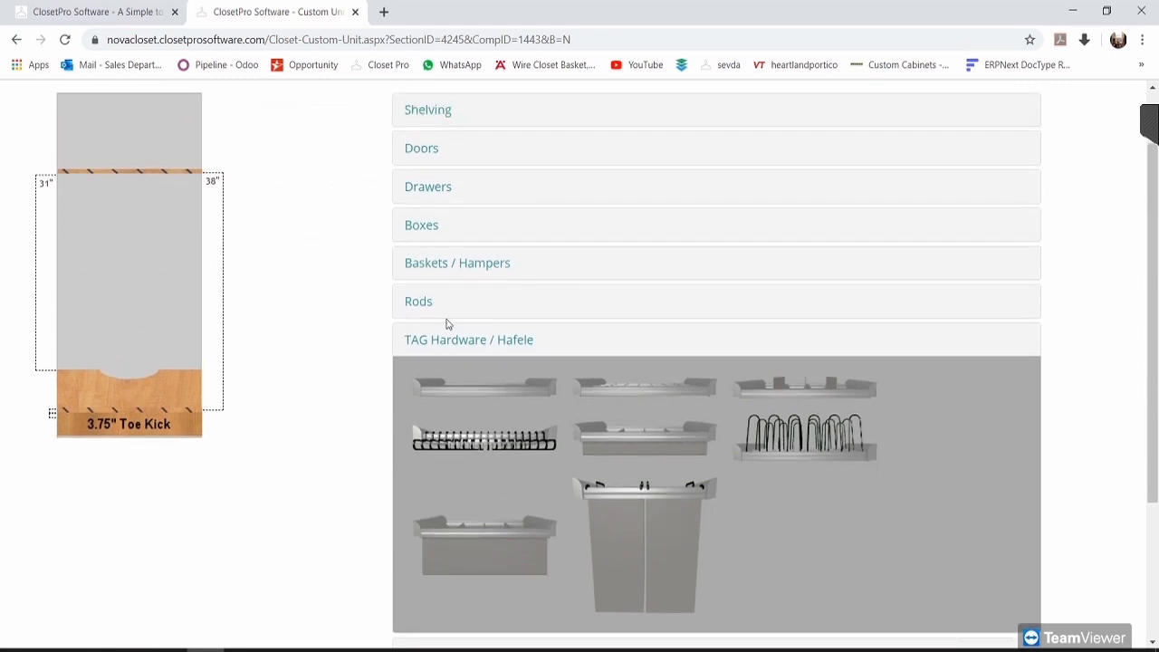
pyautogui.click(476, 343)
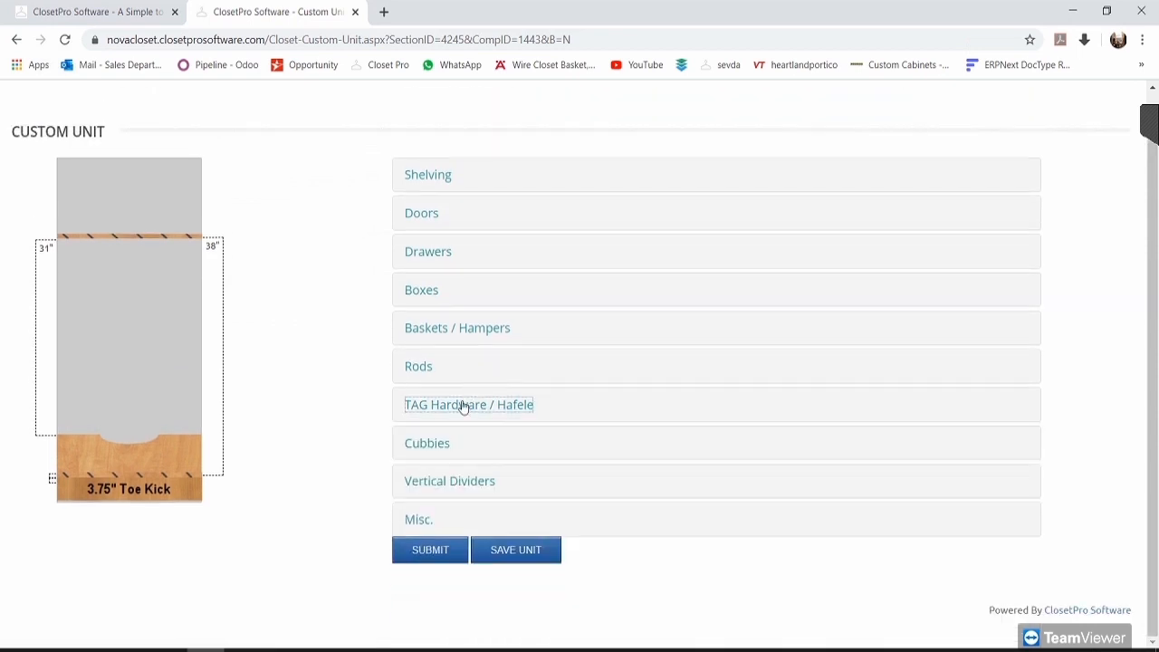
pyautogui.click(468, 403)
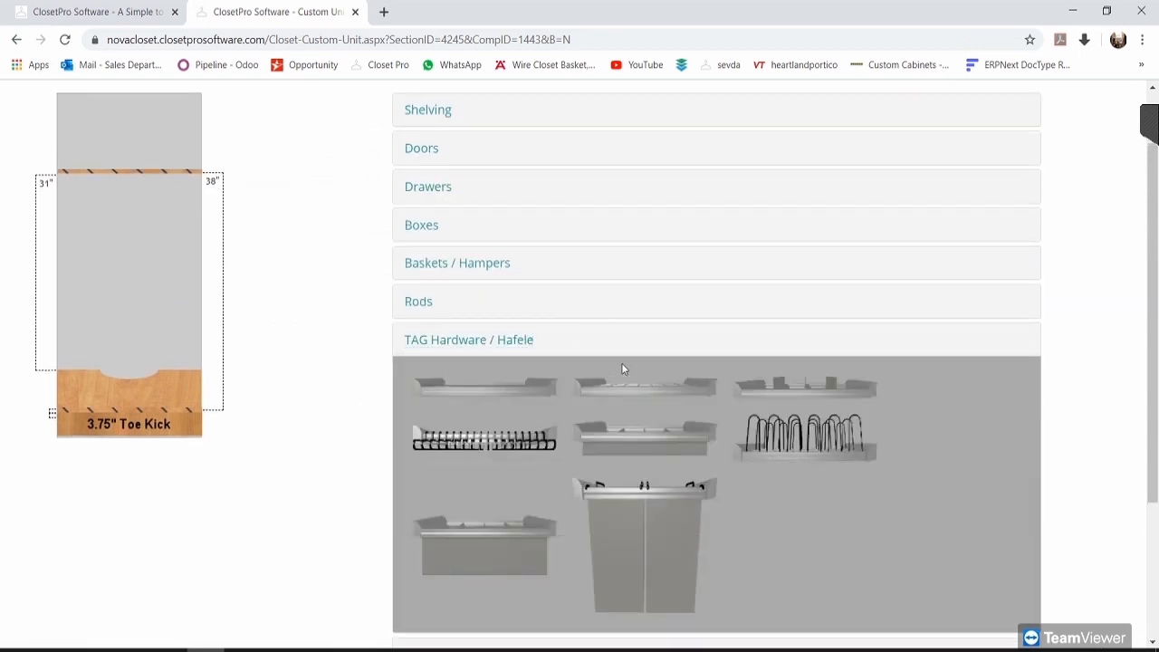
pyautogui.click(486, 342)
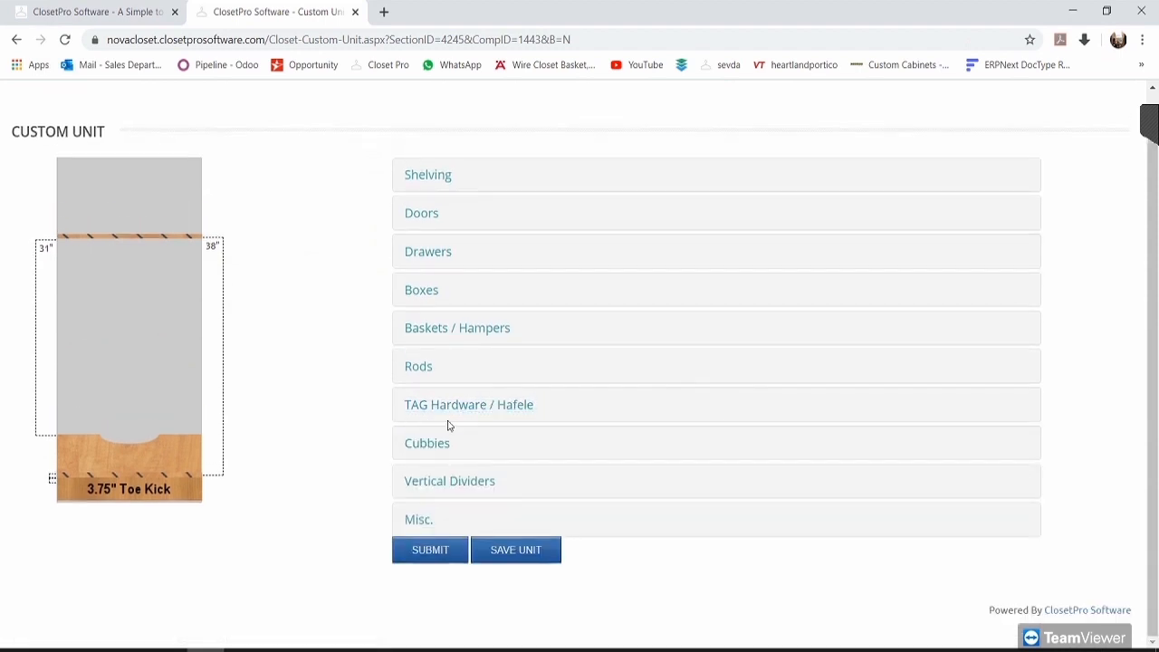
pyautogui.click(486, 405)
pyautogui.click(461, 340)
pyautogui.click(427, 443)
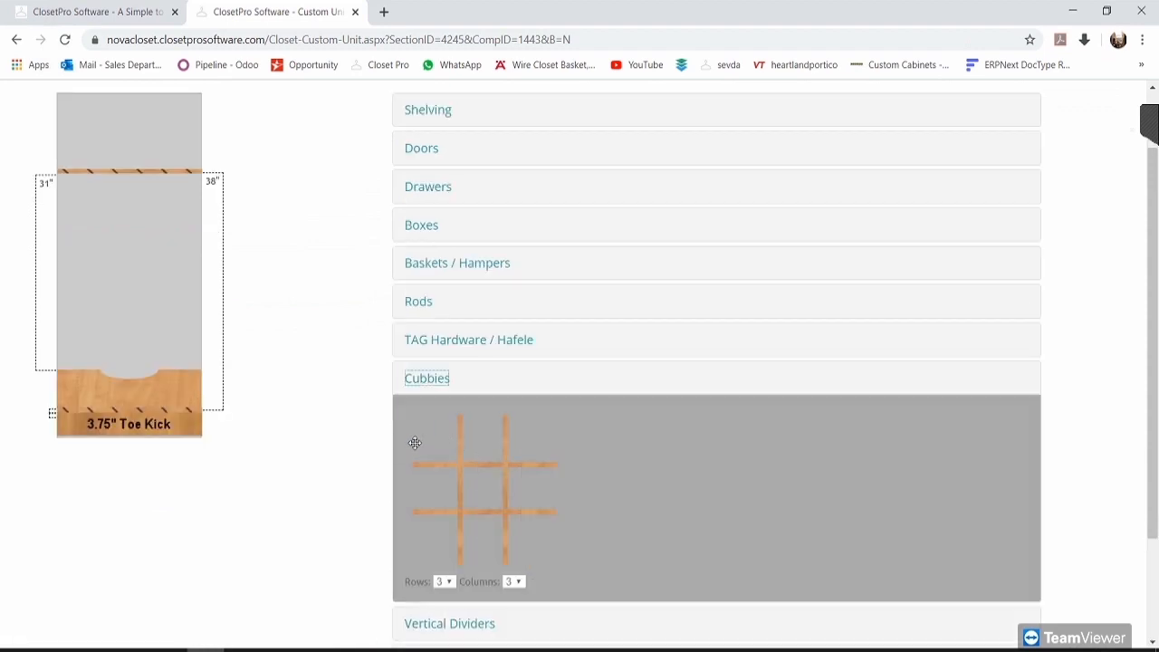
pyautogui.click(444, 581)
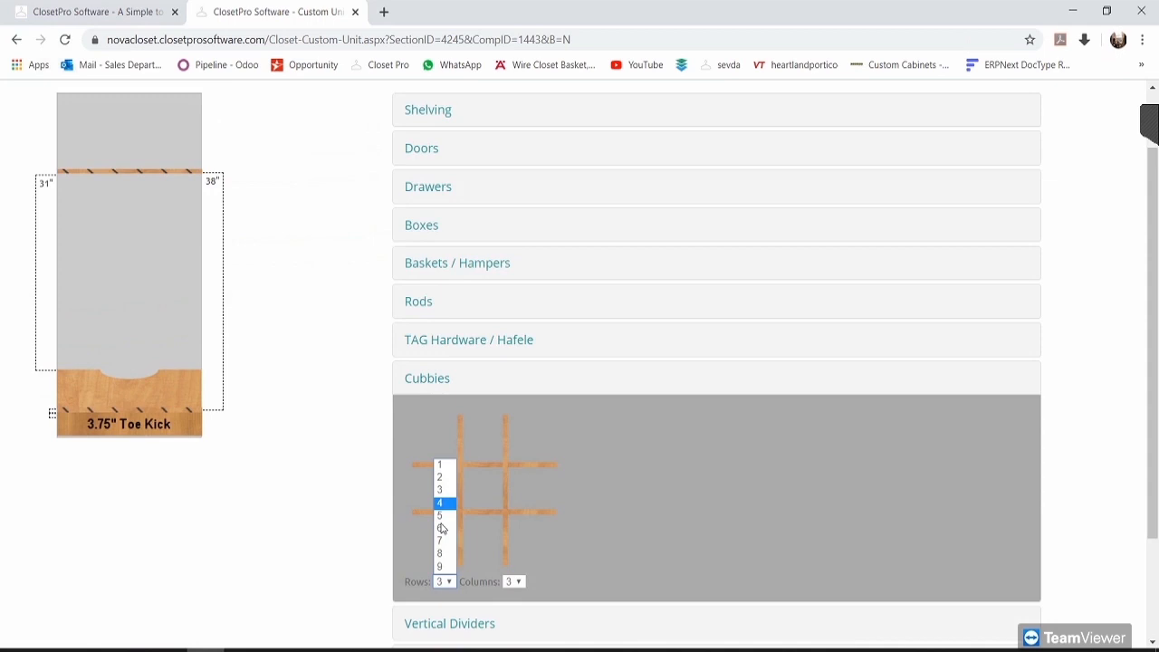
pyautogui.click(514, 581)
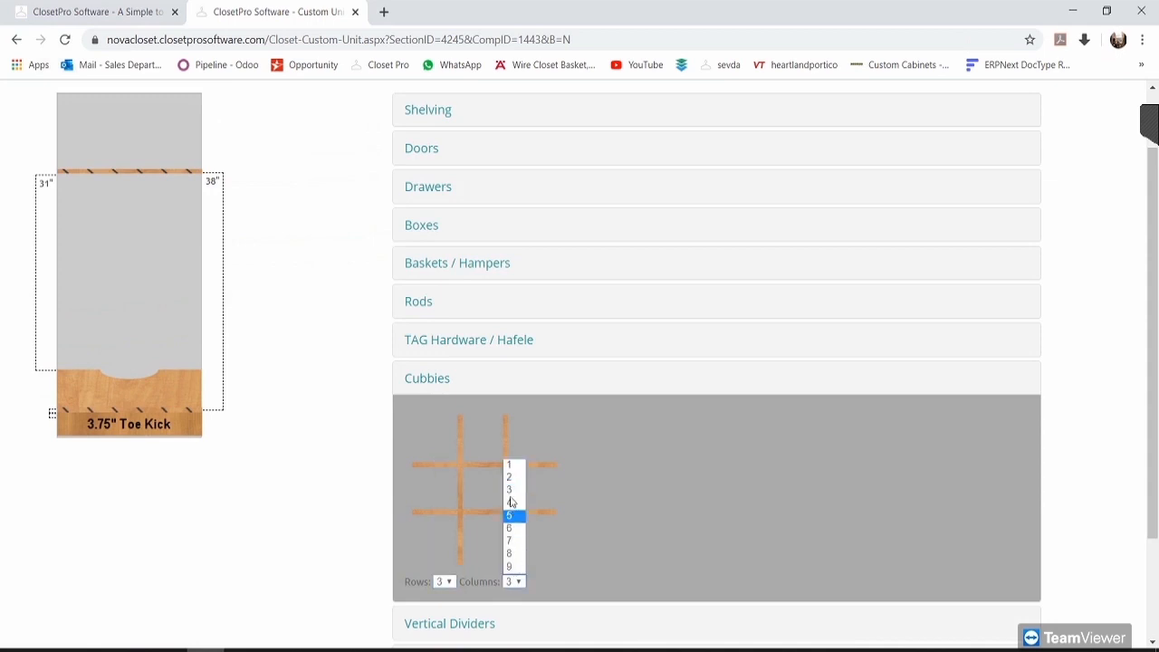
pyautogui.click(435, 380)
pyautogui.click(444, 481)
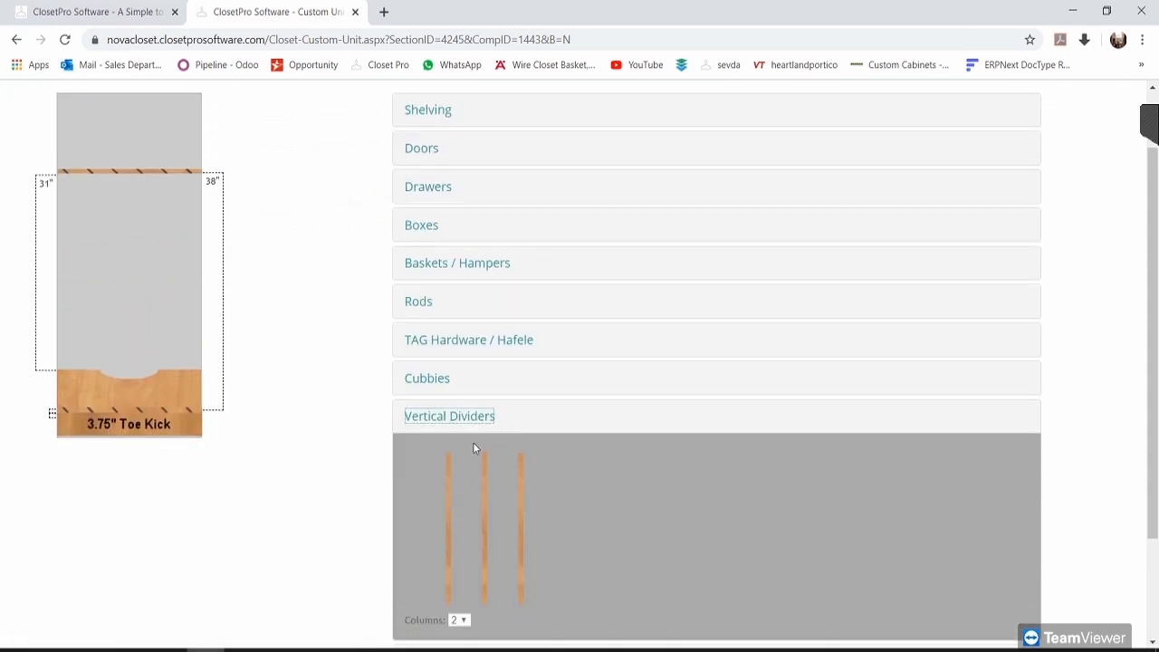
pyautogui.click(449, 415)
pyautogui.click(303, 419)
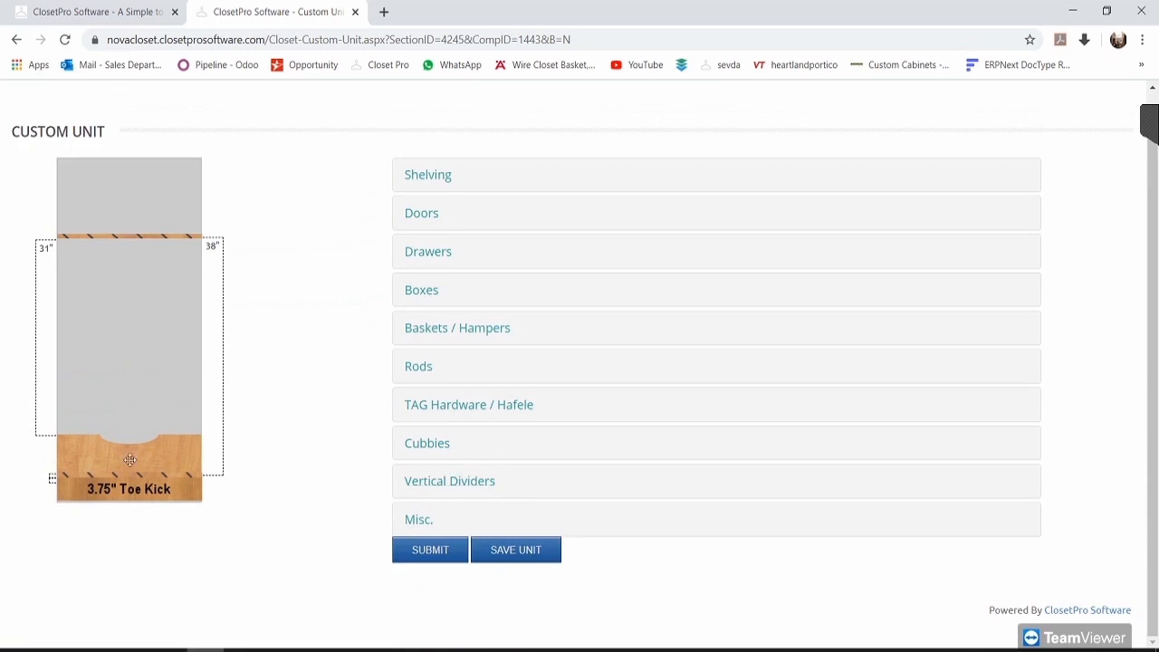
pyautogui.click(409, 516)
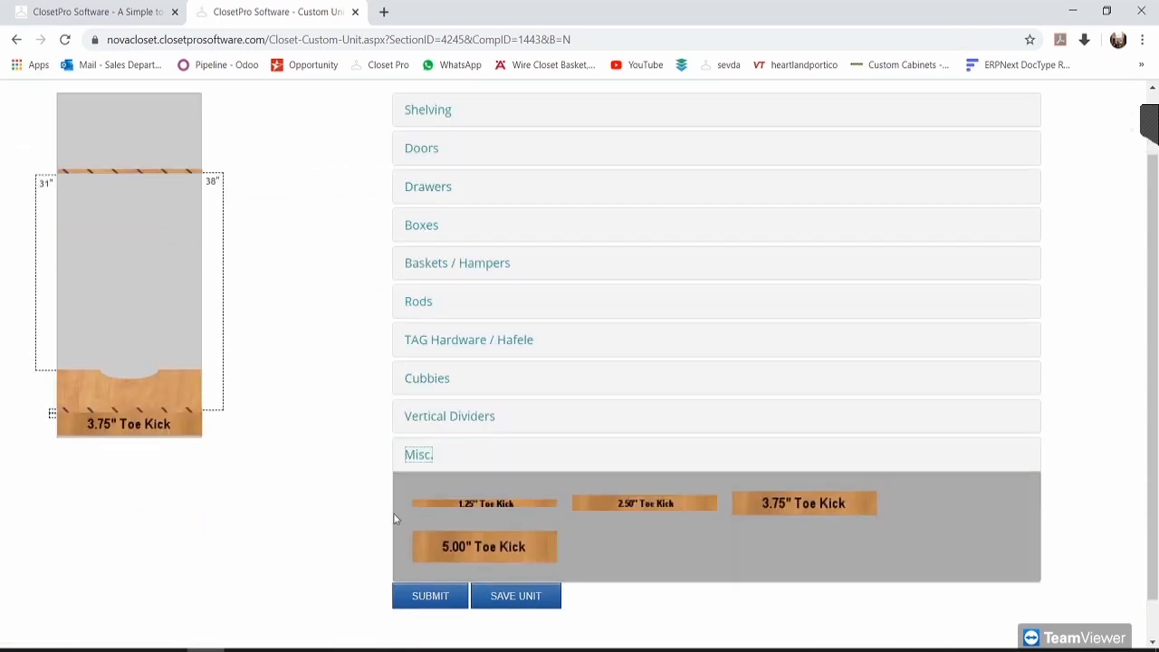
pyautogui.click(419, 456)
pyautogui.click(327, 418)
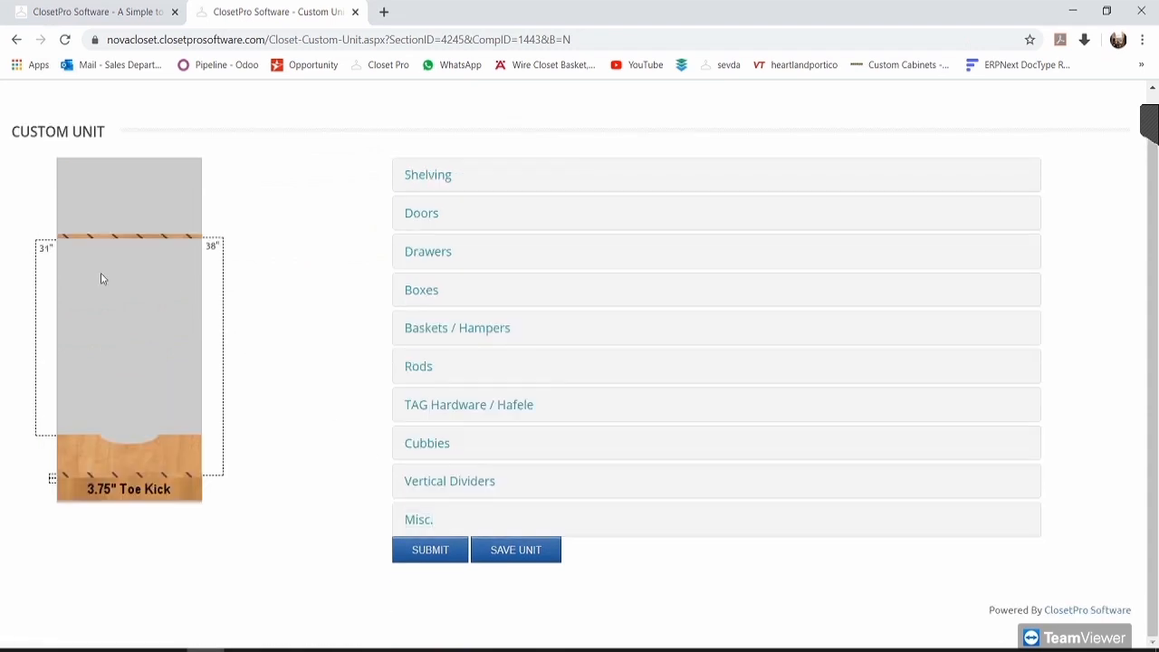
# Step: Stack three 7.50" drawers on the toe kick of the custom unit
pyautogui.click(431, 254)
pyautogui.moveTo(651, 256); pyautogui.dragTo(152, 207)
pyautogui.moveTo(165, 313); pyautogui.dragTo(161, 391)
pyautogui.moveTo(602, 251); pyautogui.dragTo(99, 328)
pyautogui.moveTo(369, 275); pyautogui.dragTo(150, 278)
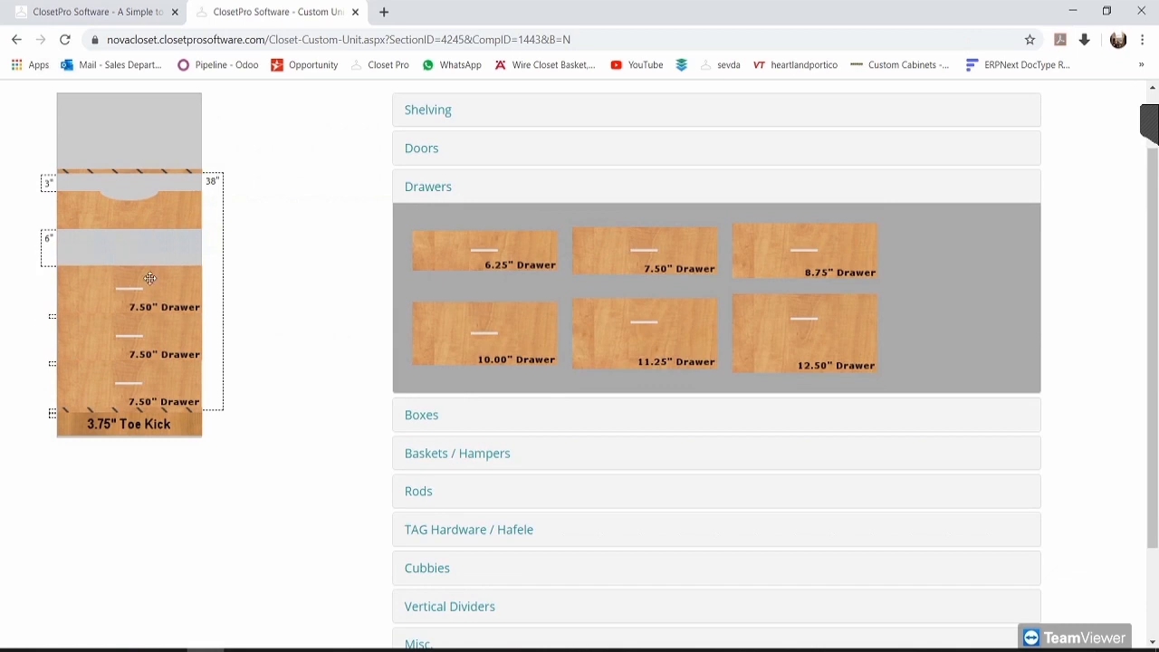
# Step: Add a shelf from Shelving and position it just above the drawers
pyautogui.click(417, 114)
pyautogui.moveTo(654, 161)
pyautogui.mouseDown()
pyautogui.moveTo(142, 264)
pyautogui.moveTo(157, 268)
pyautogui.mouseUp()
pyautogui.moveTo(174, 203); pyautogui.dragTo(174, 235)
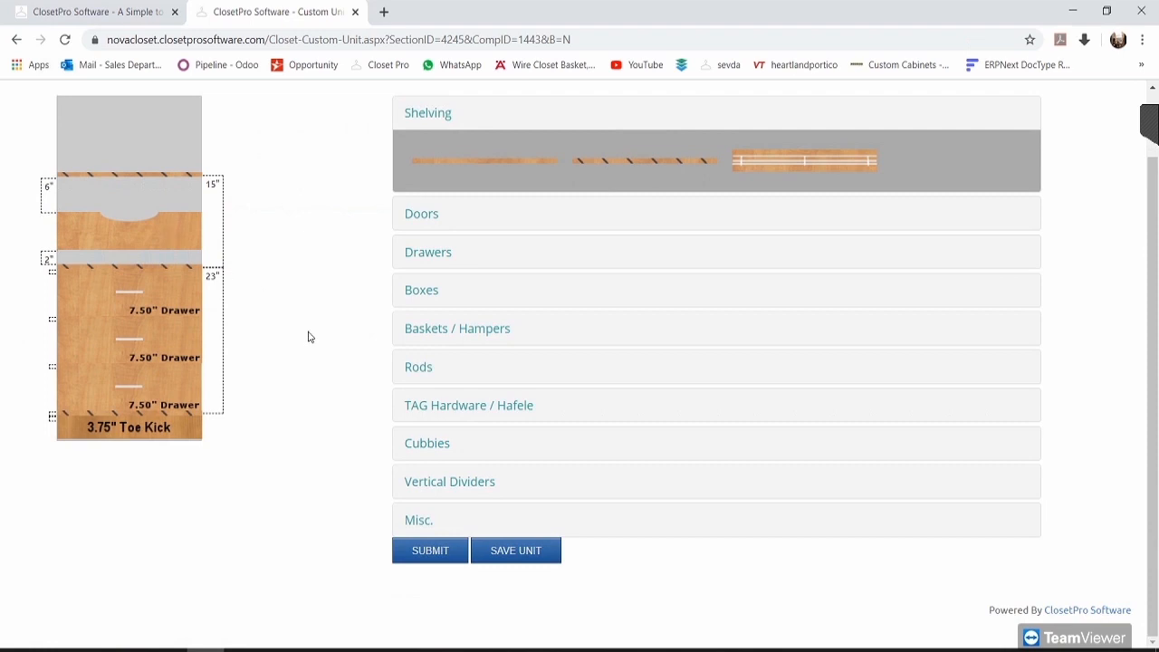
pyautogui.scroll(1, 265, 398)
pyautogui.scroll(-1, 302, 403)
# Step: Save and submit the custom drawer unit, bringing Island #1 Back to $660.76
pyautogui.click(526, 554)
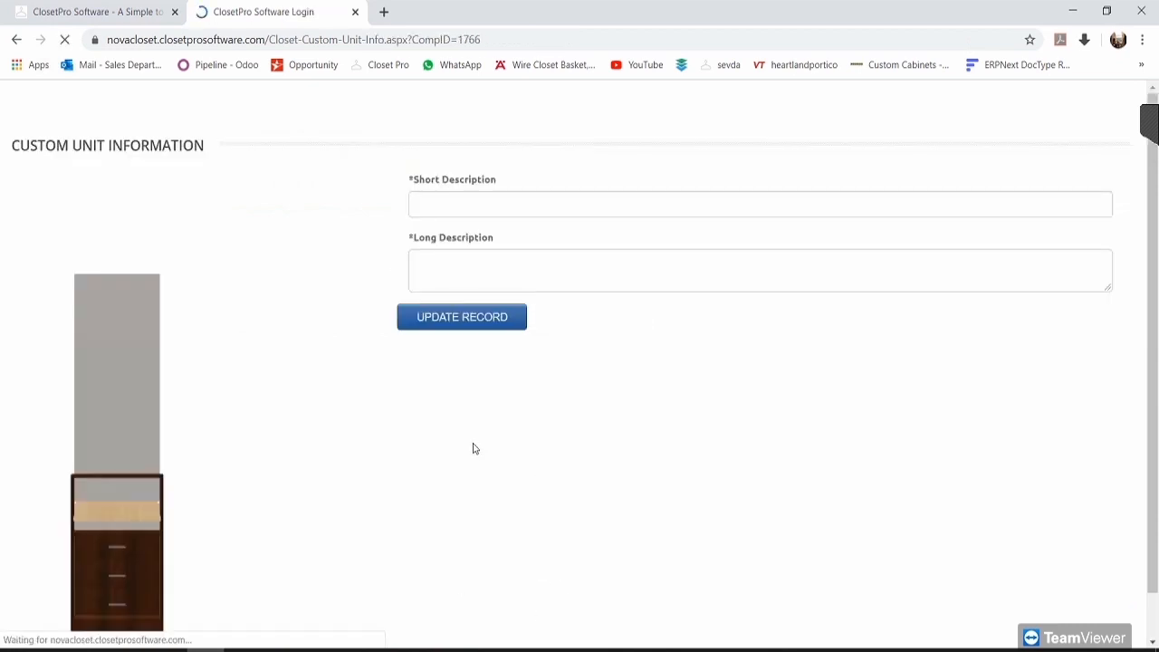
pyautogui.click(458, 230)
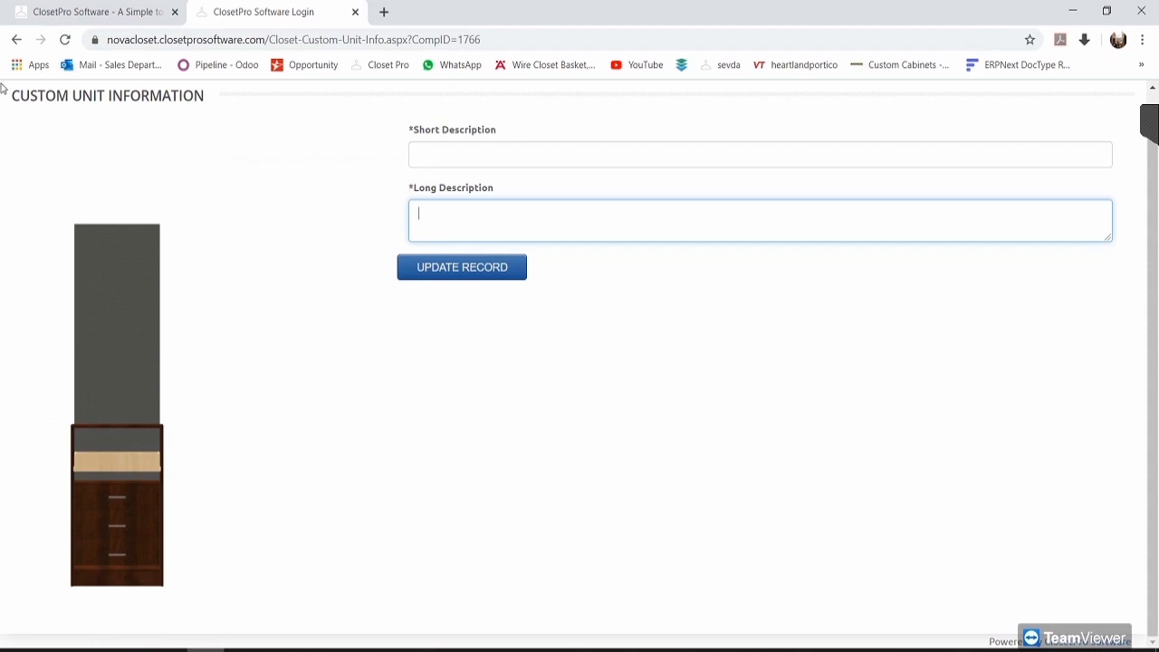
pyautogui.click(16, 38)
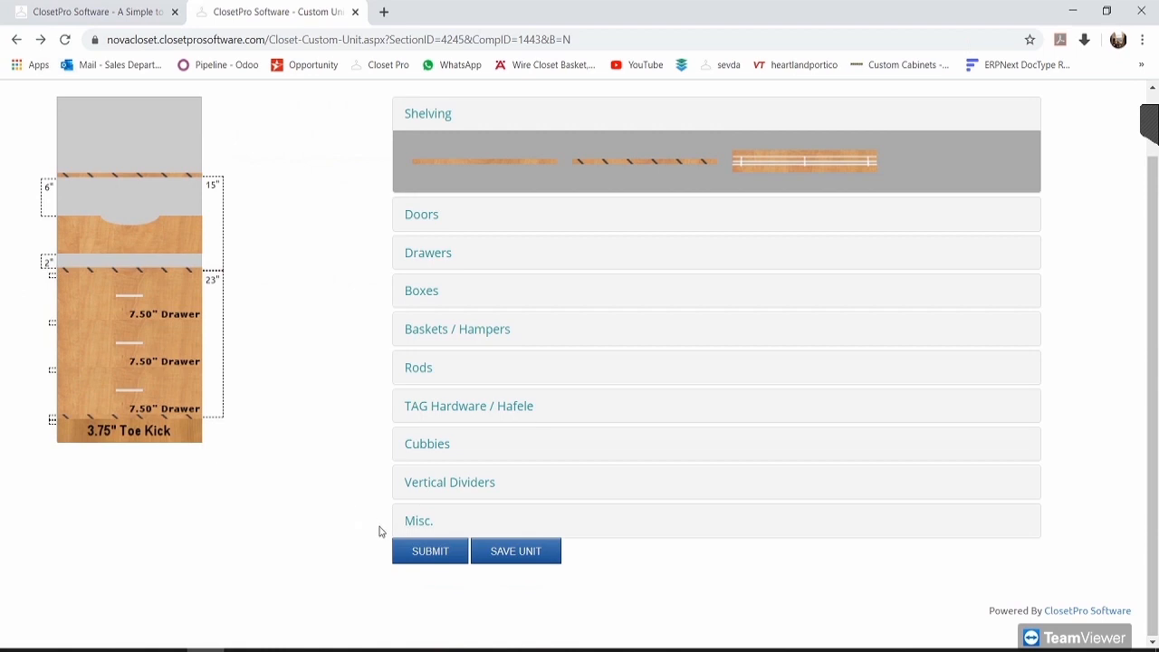
pyautogui.click(433, 557)
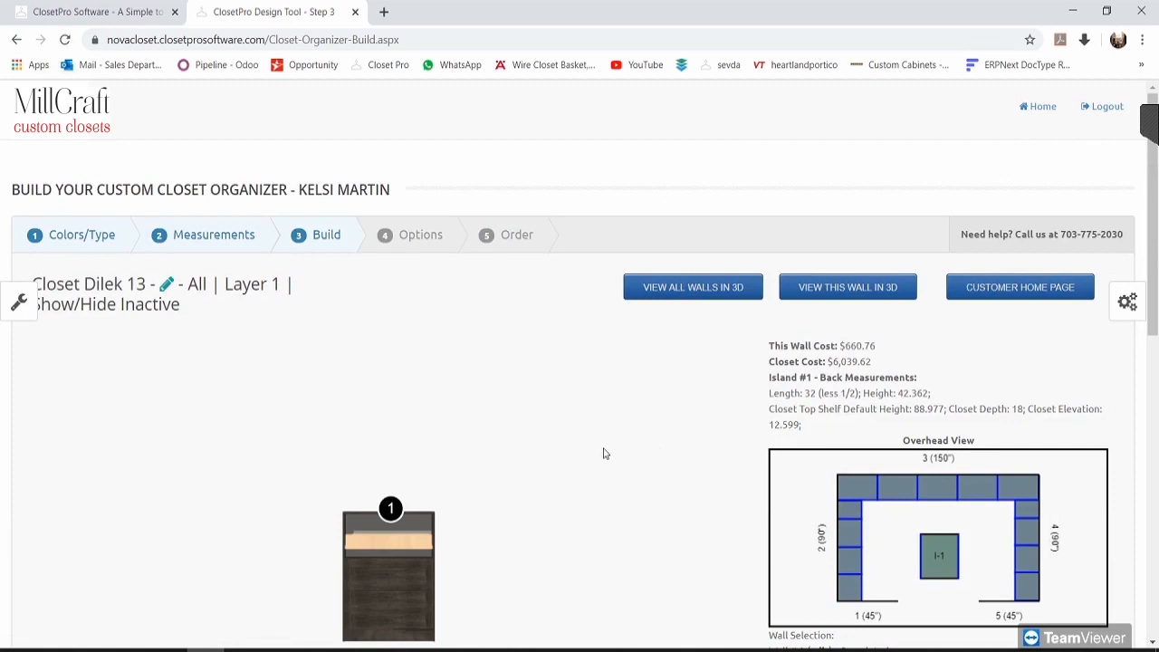
pyautogui.scroll(-3, 595, 432)
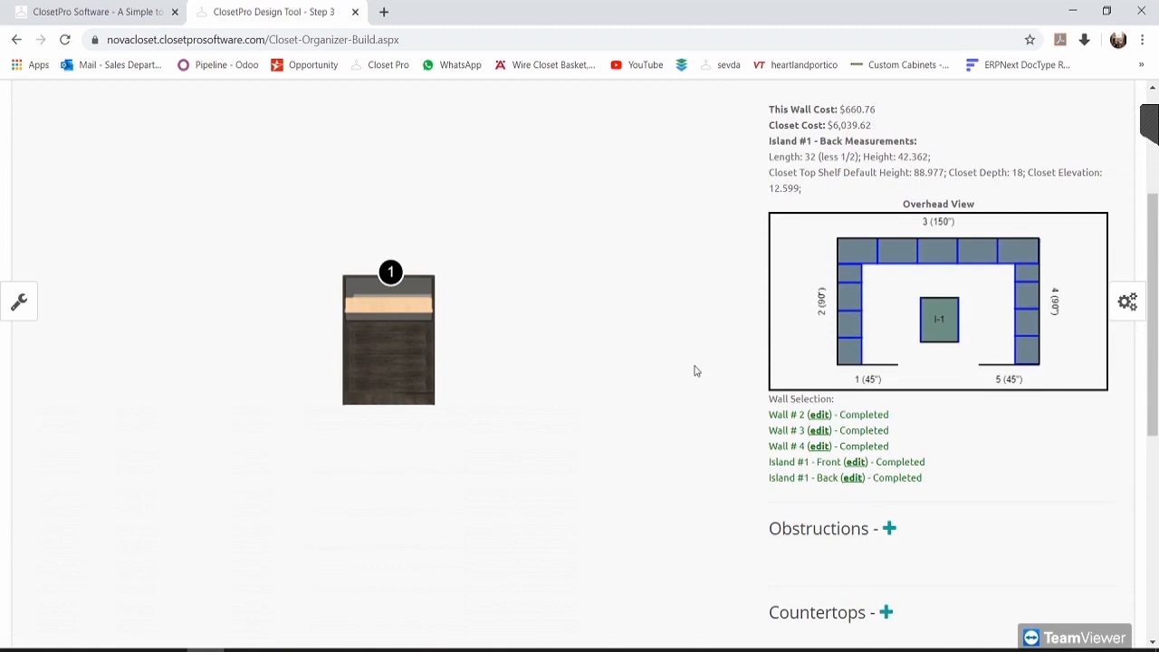
pyautogui.scroll(-1, 789, 492)
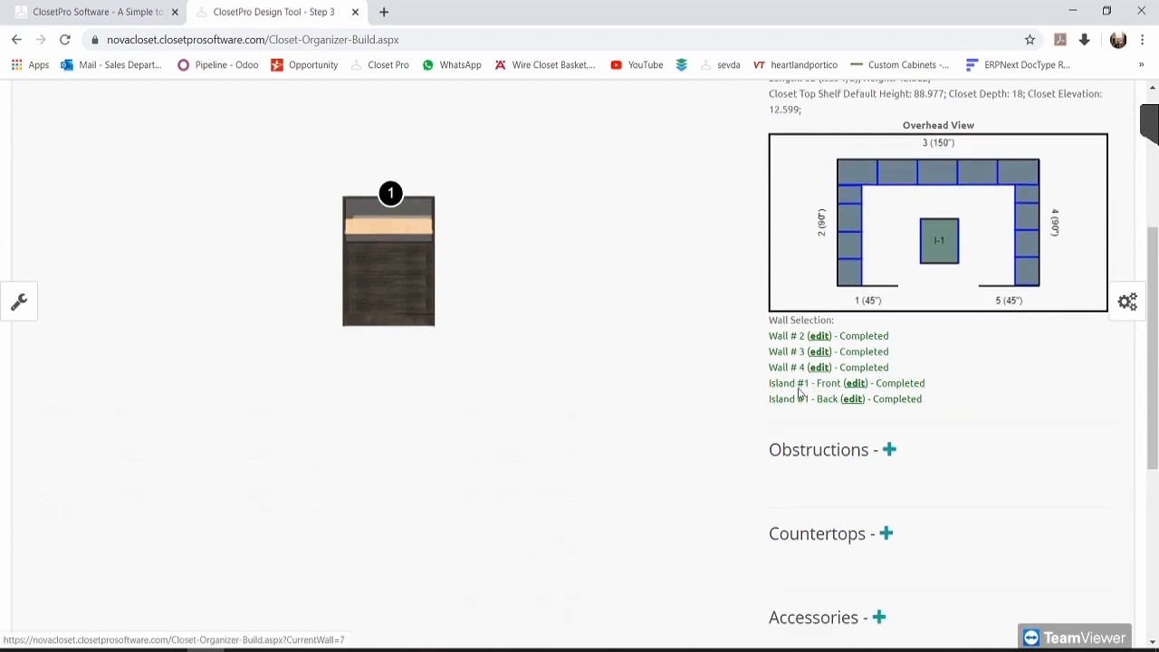
pyautogui.scroll(-4, 978, 411)
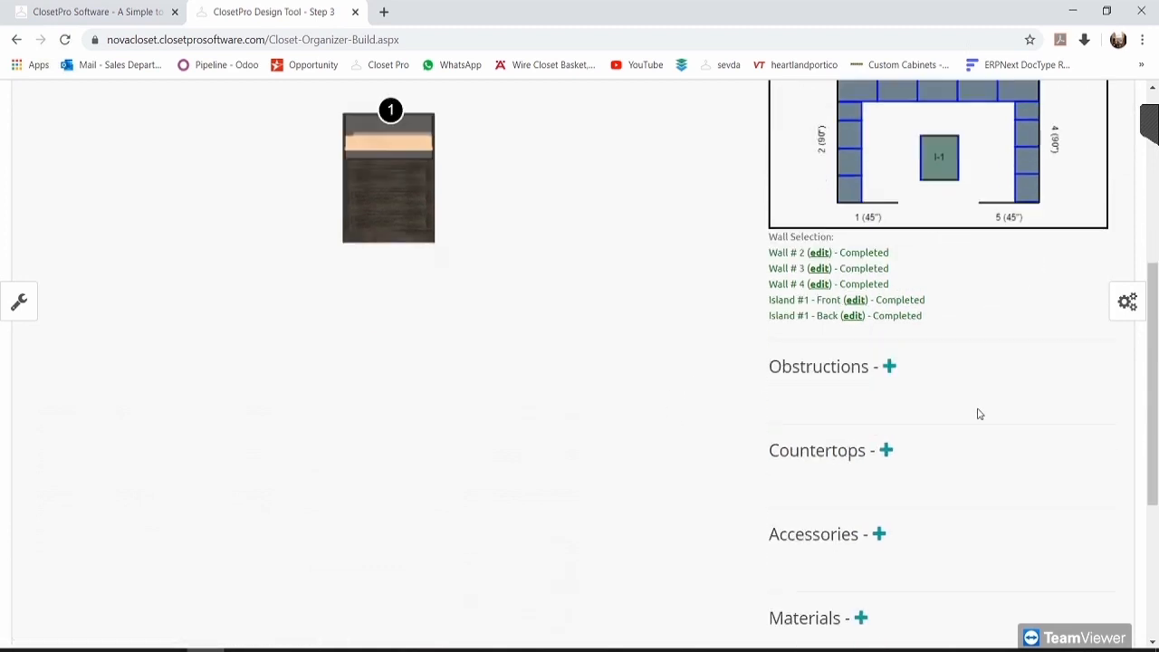
pyautogui.scroll(-1, 992, 433)
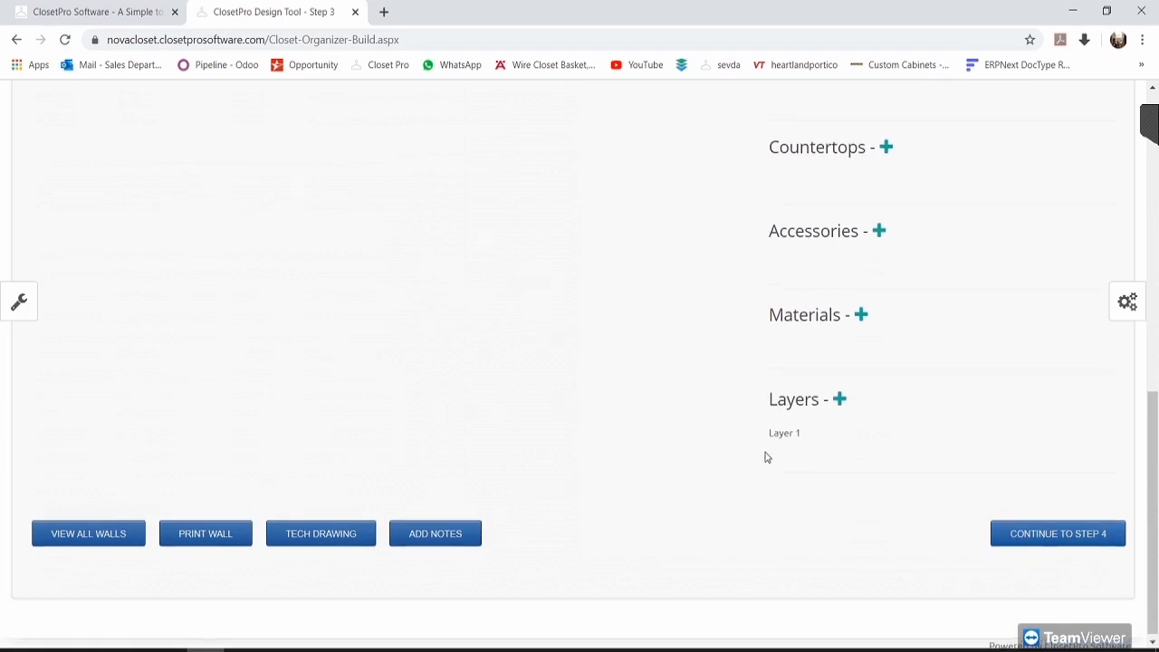
pyautogui.scroll(5, 641, 388)
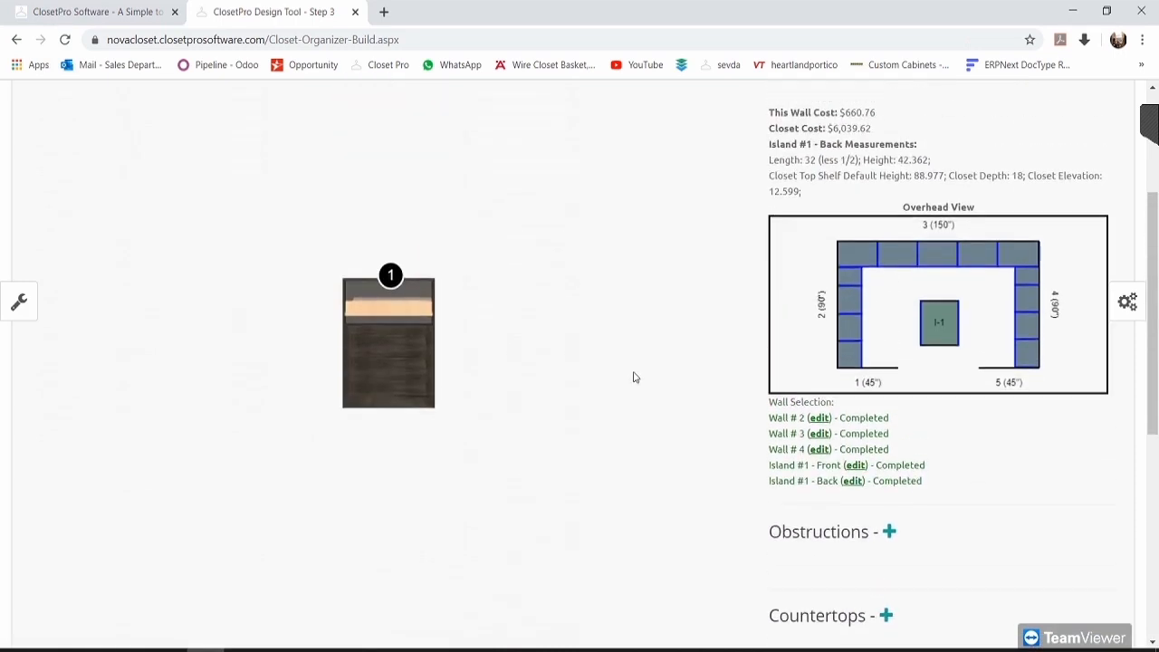
pyautogui.scroll(1, 633, 362)
pyautogui.scroll(-1, 634, 335)
pyautogui.scroll(-1, 665, 362)
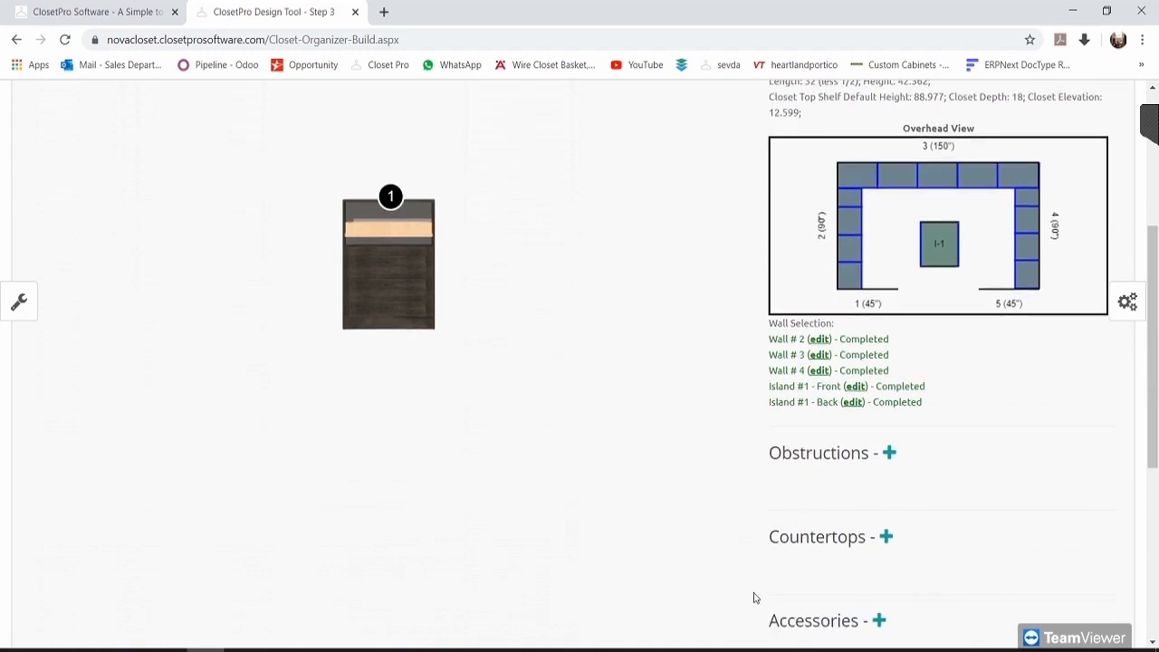
pyautogui.scroll(1, 951, 344)
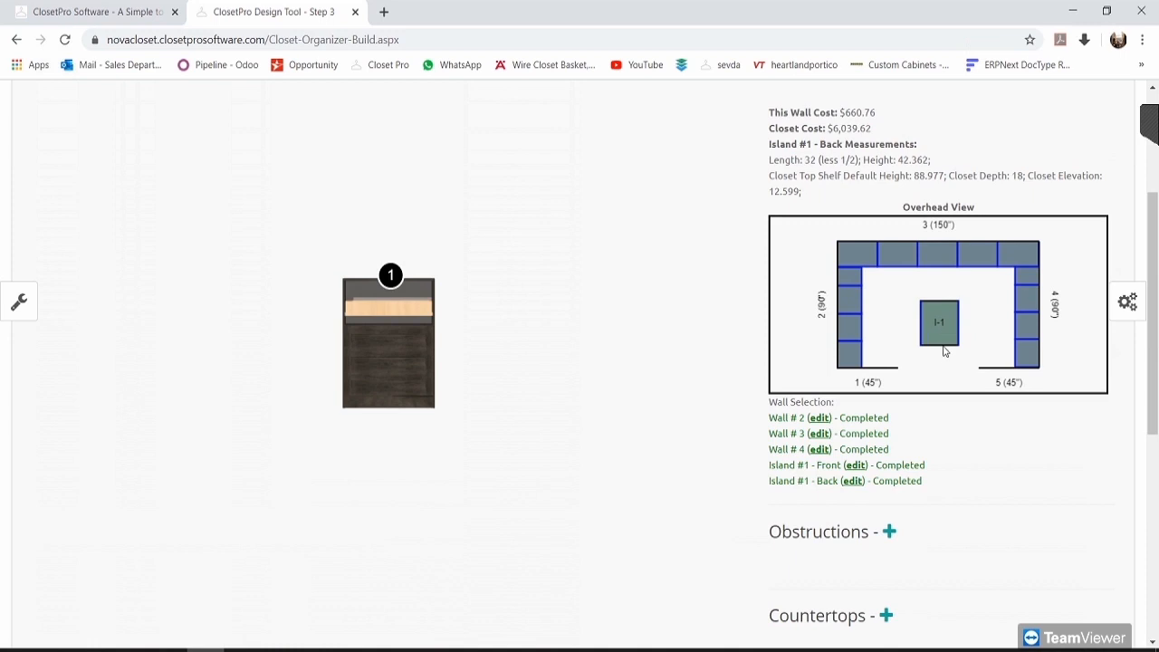
# Step: Give island unit 1 a Melamine 3/4 countertop
pyautogui.click(376, 286)
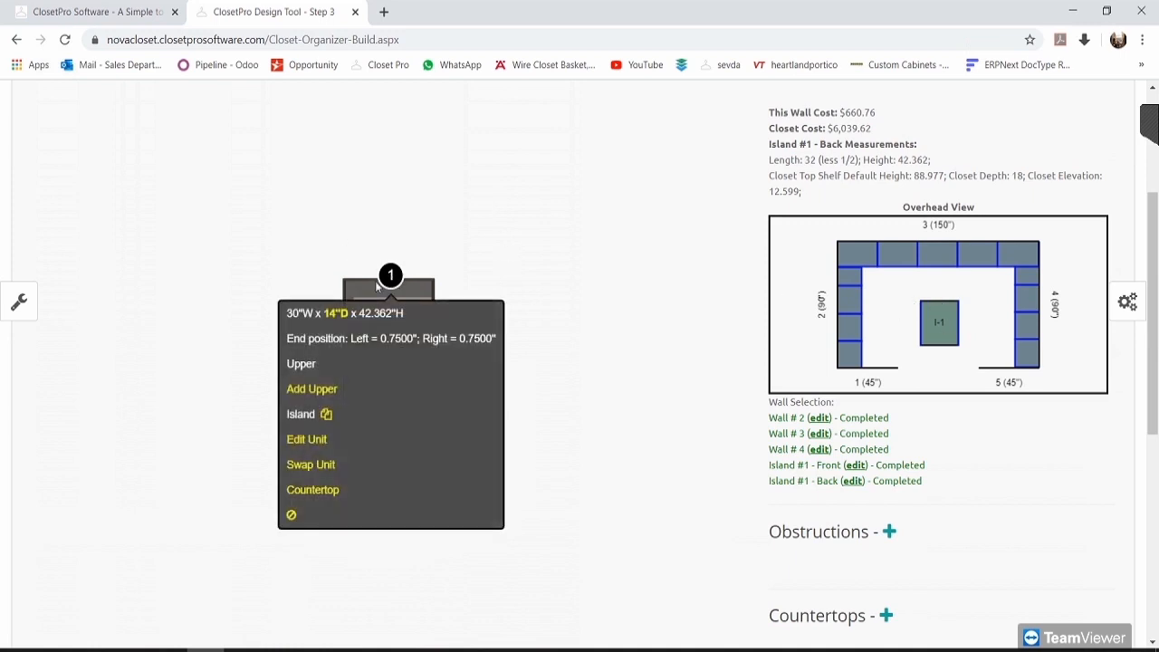
pyautogui.click(330, 490)
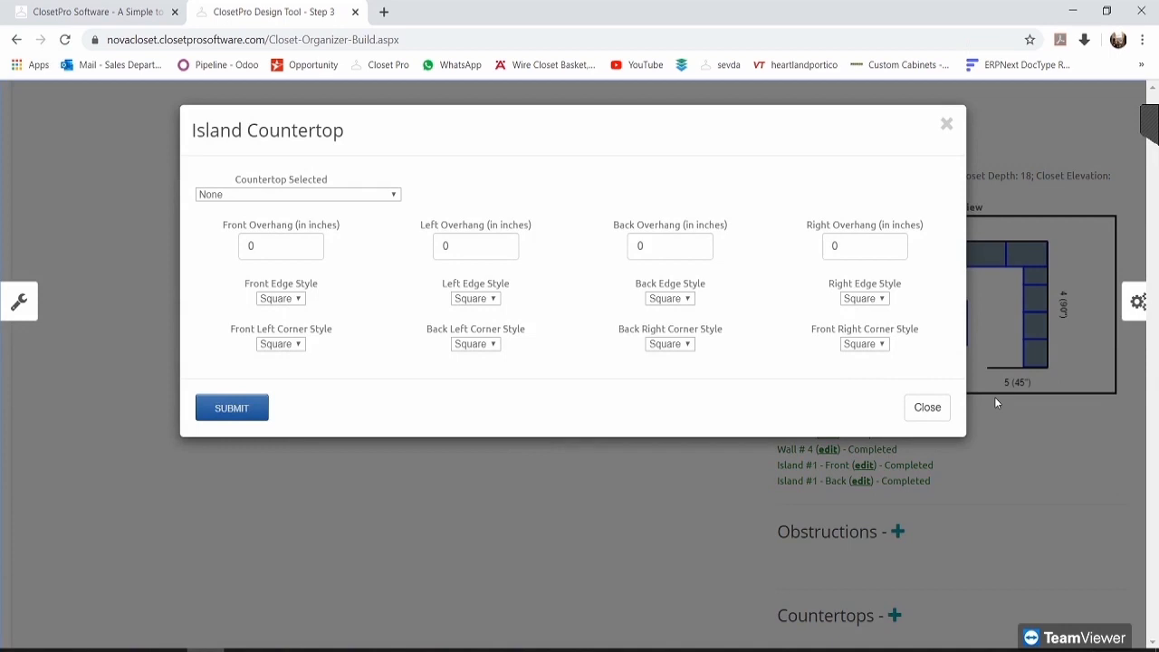
pyautogui.click(325, 195)
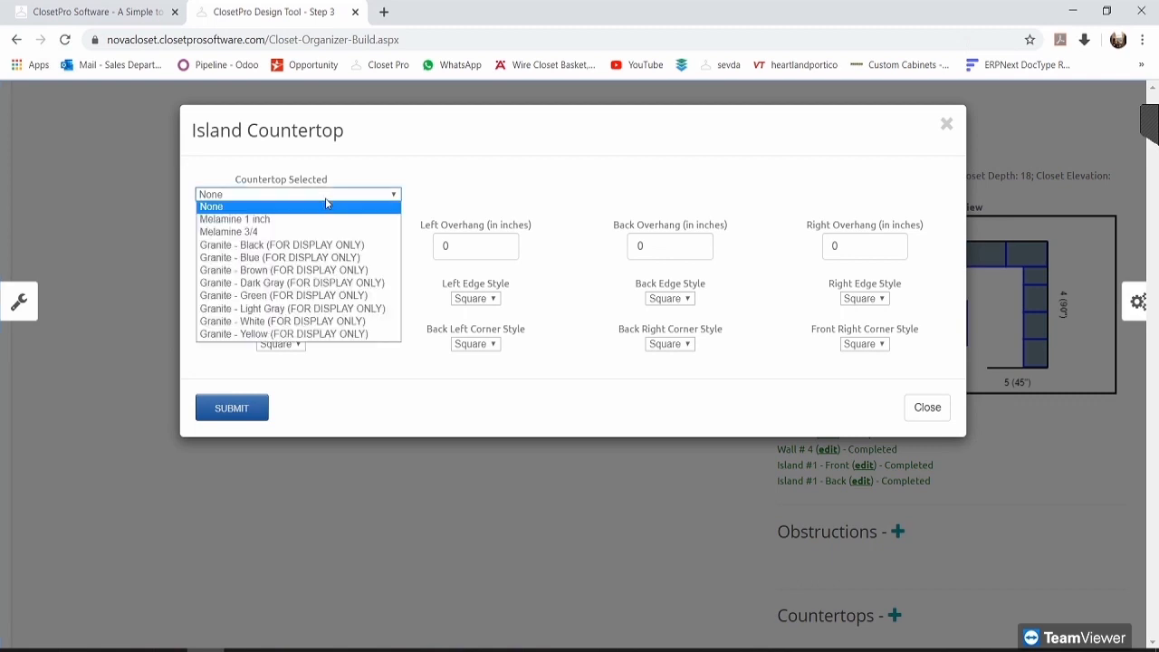
pyautogui.click(276, 233)
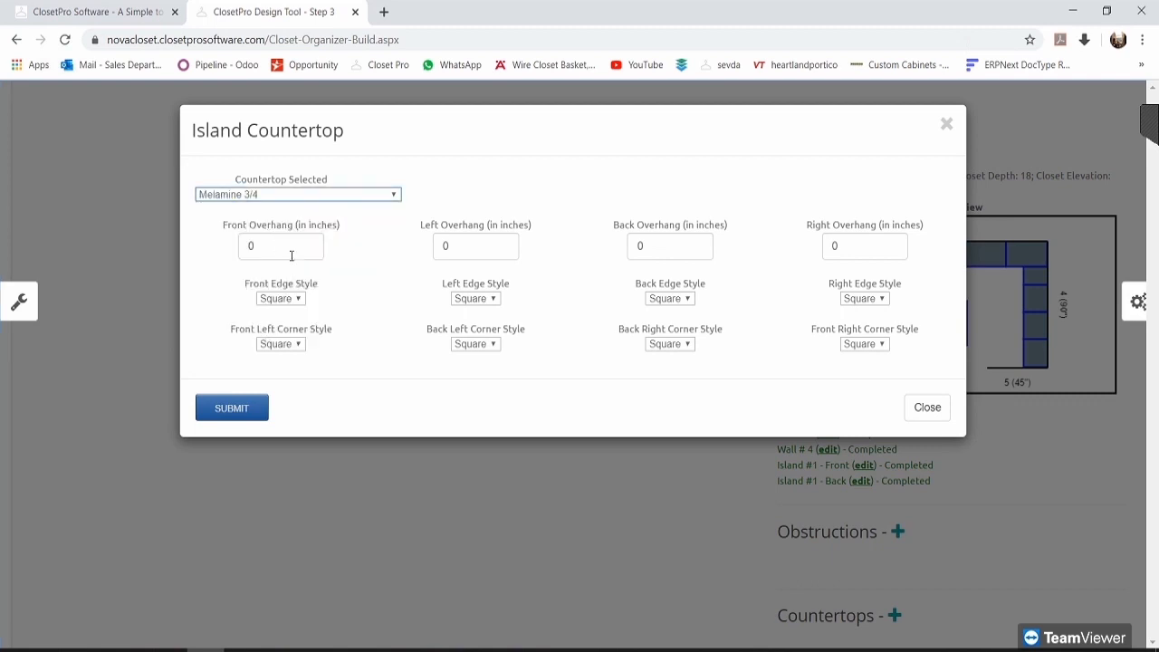
pyautogui.click(259, 197)
pyautogui.click(254, 228)
# Step: Set all four countertop overhangs to 1/4 inch and submit, raising closet cost to $6,127.32
pyautogui.click(284, 244)
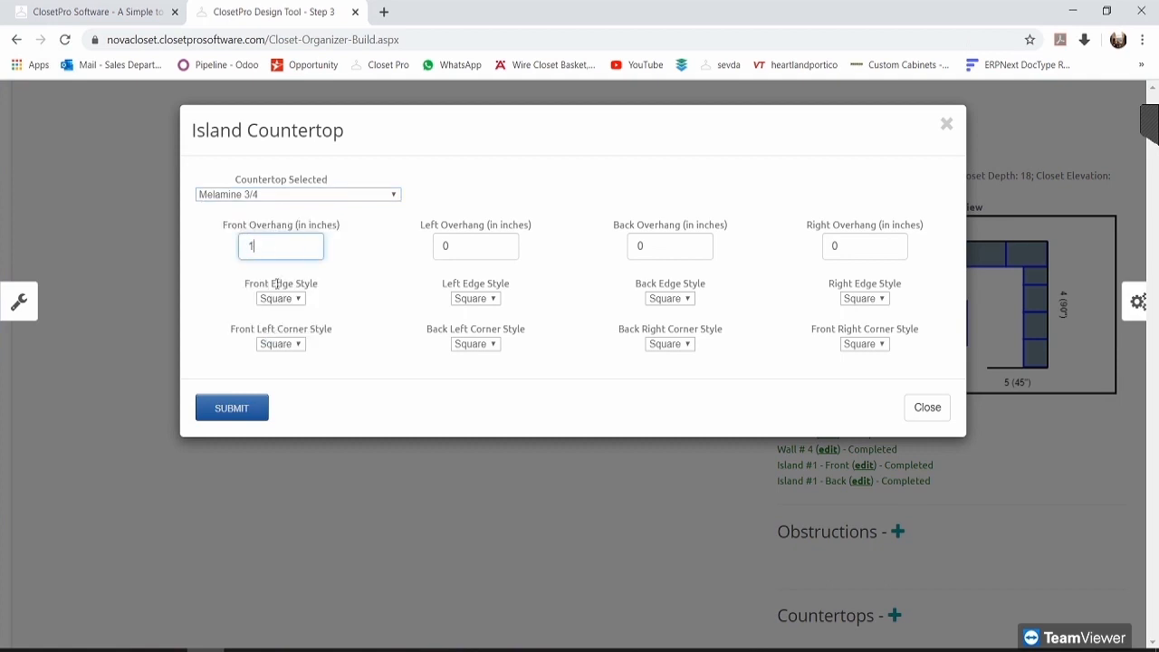
pyautogui.click(438, 245)
pyautogui.press('BackSpace')
pyautogui.write('1/4')
pyautogui.doubleClick(650, 238)
pyautogui.write('1/4')
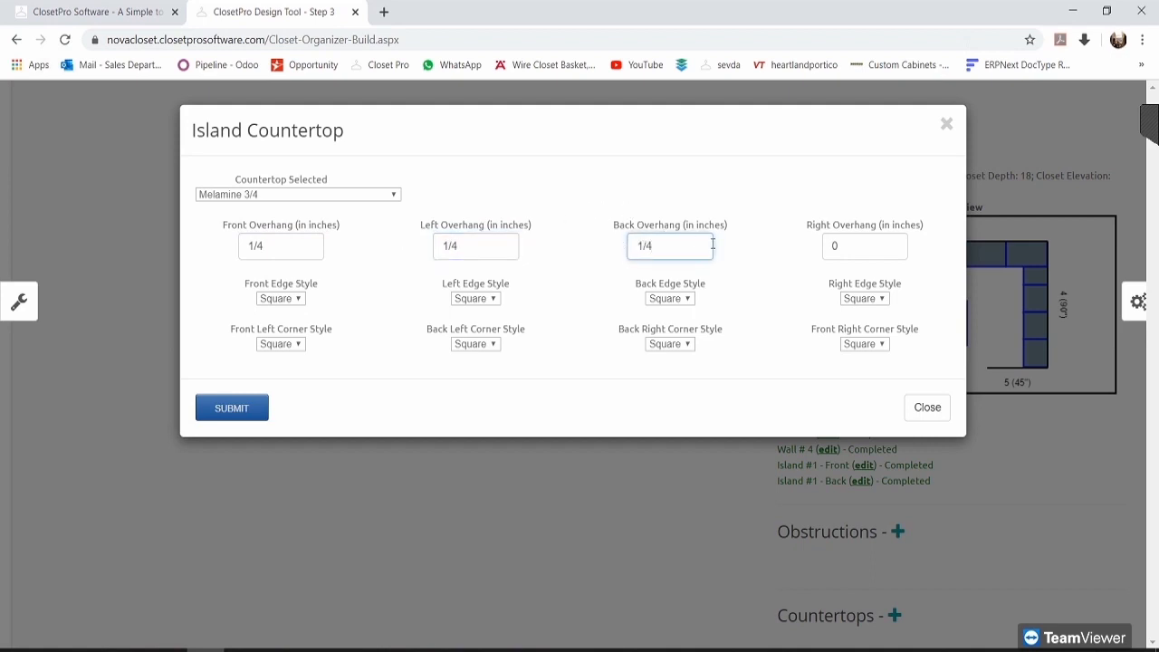
pyautogui.moveTo(850, 235); pyautogui.dragTo(786, 234)
pyautogui.press('Tab')
pyautogui.write('1/4')
pyautogui.click(768, 235)
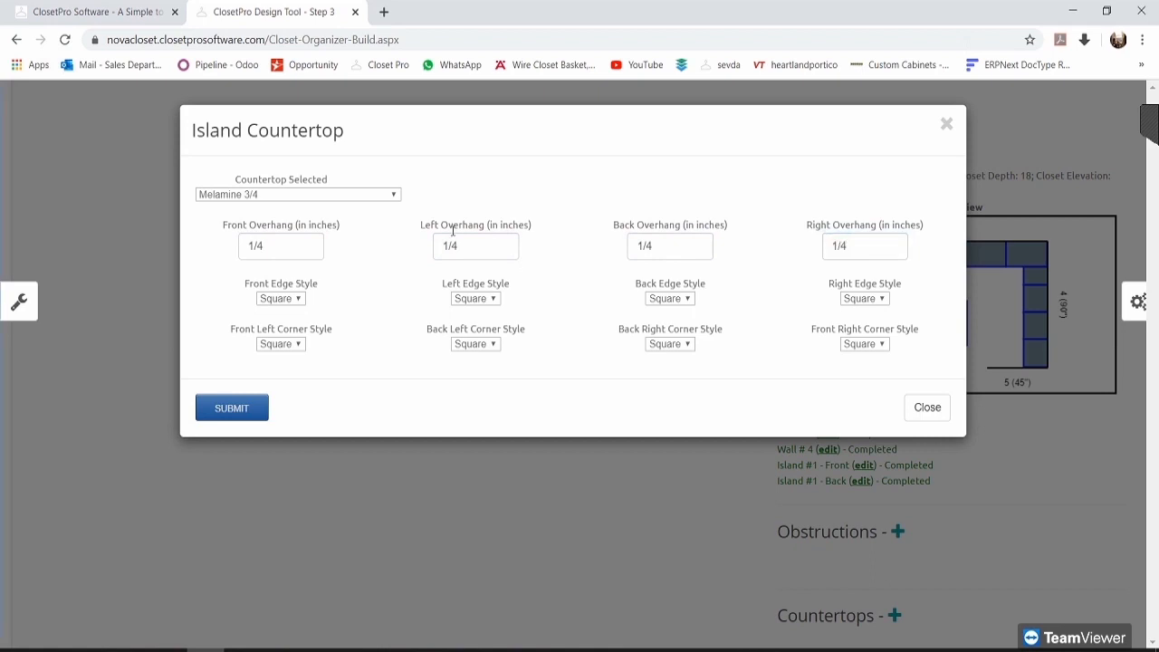
pyautogui.click(250, 408)
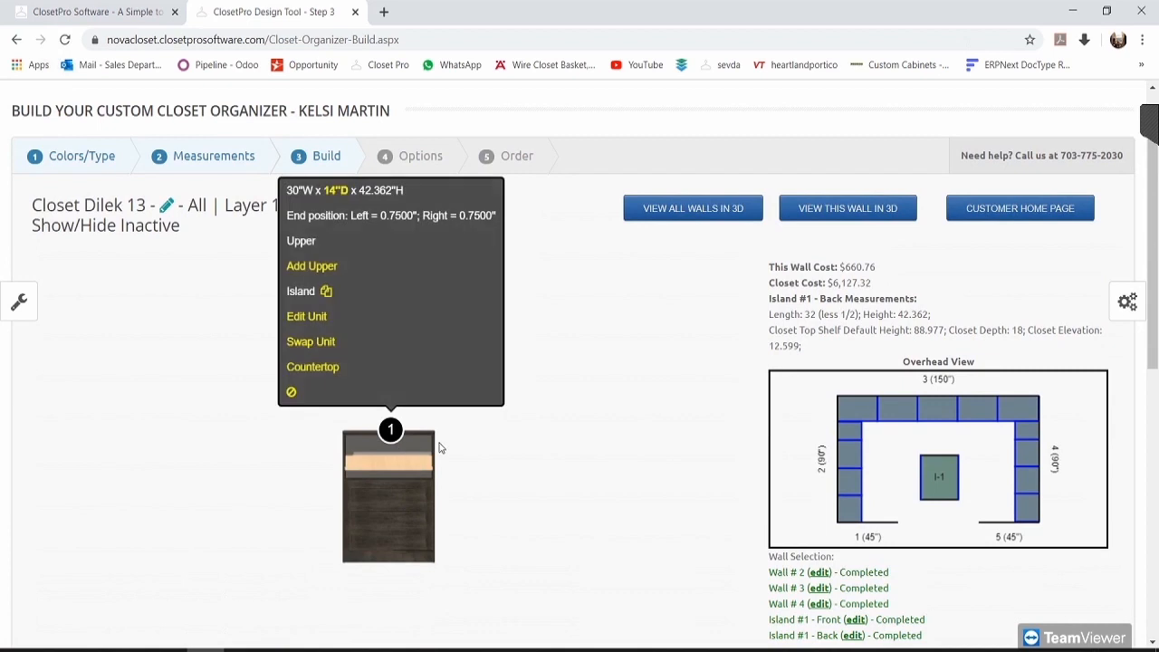
# Step: Open the 3D view listing walls 1–5 and both island sides
pyautogui.scroll(-1, 573, 398)
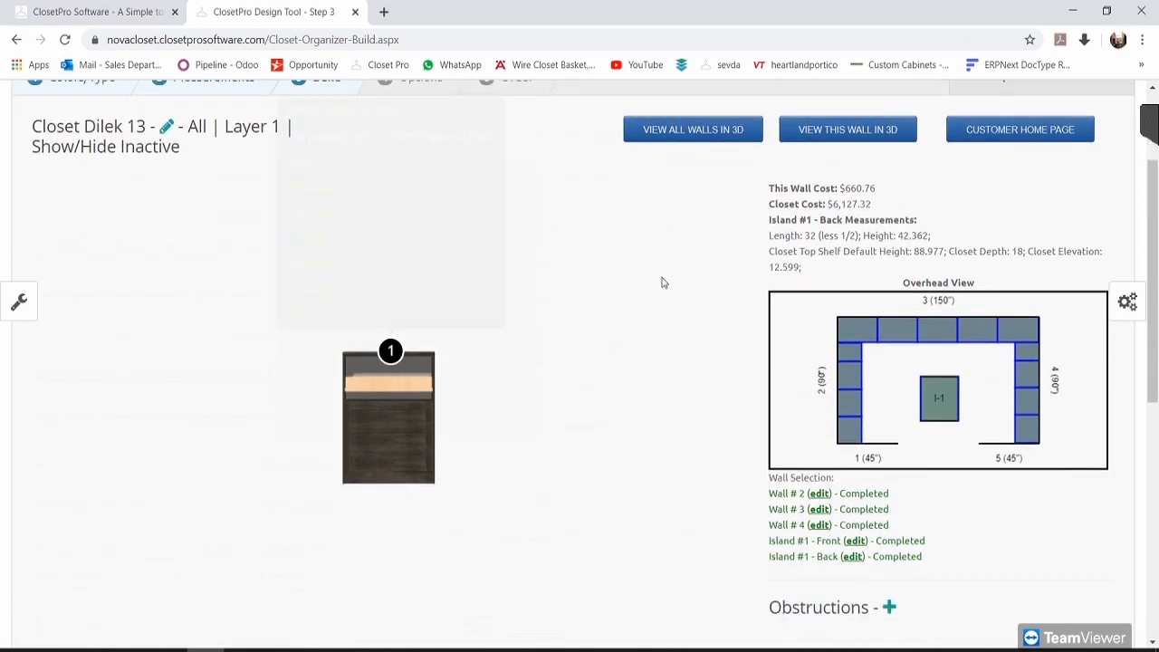
pyautogui.click(693, 132)
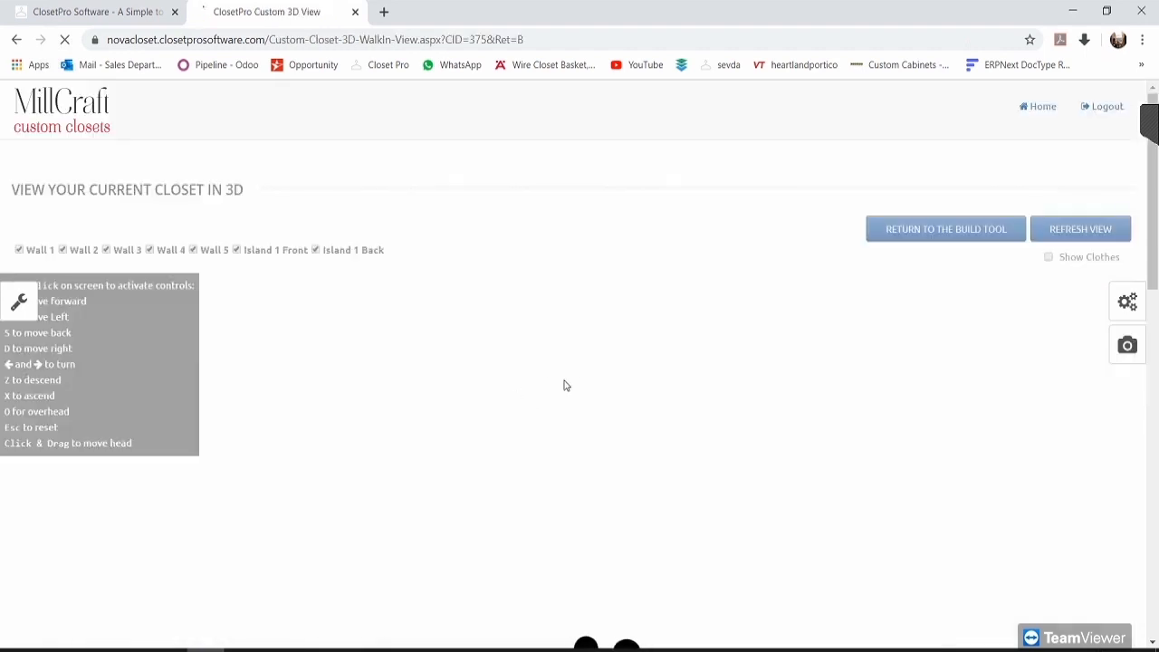
# Step: Hide Wall 5 and turn on Show Clothes in the 3D closet view
pyautogui.scroll(-3, 589, 388)
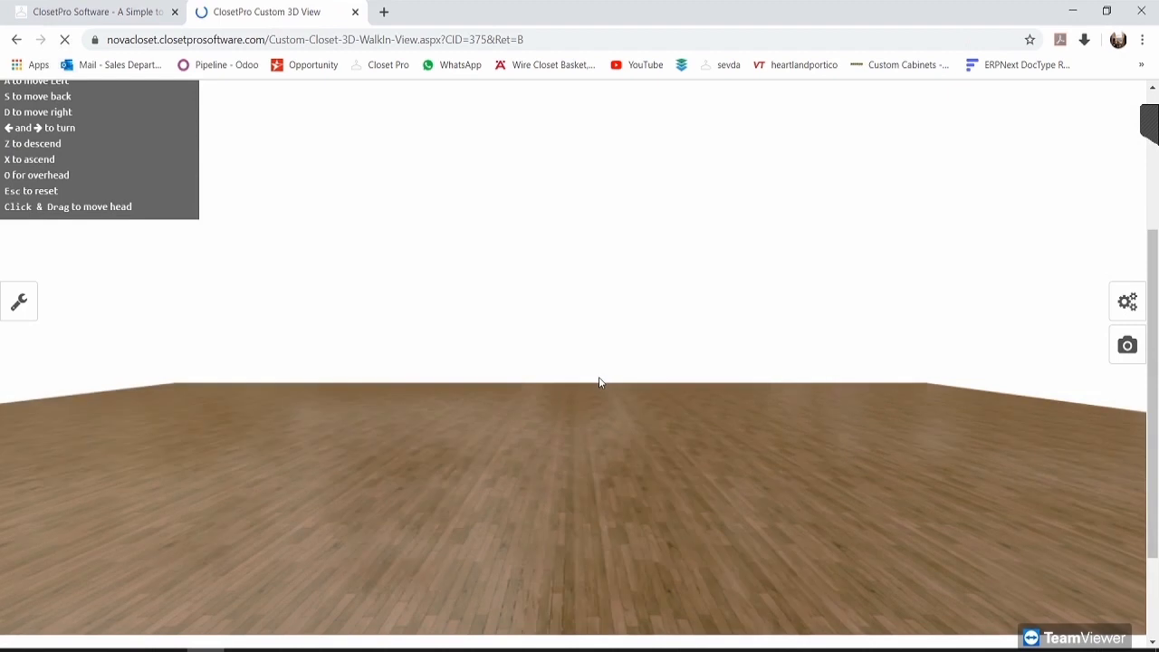
pyautogui.scroll(2, 598, 381)
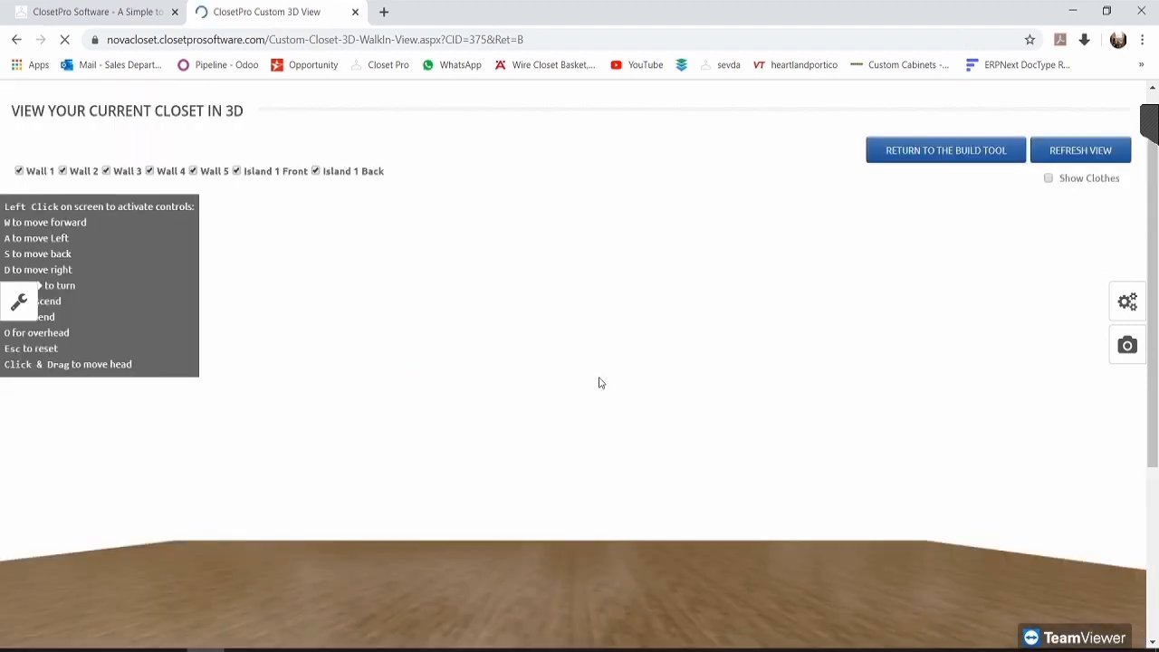
pyautogui.scroll(-2, 598, 383)
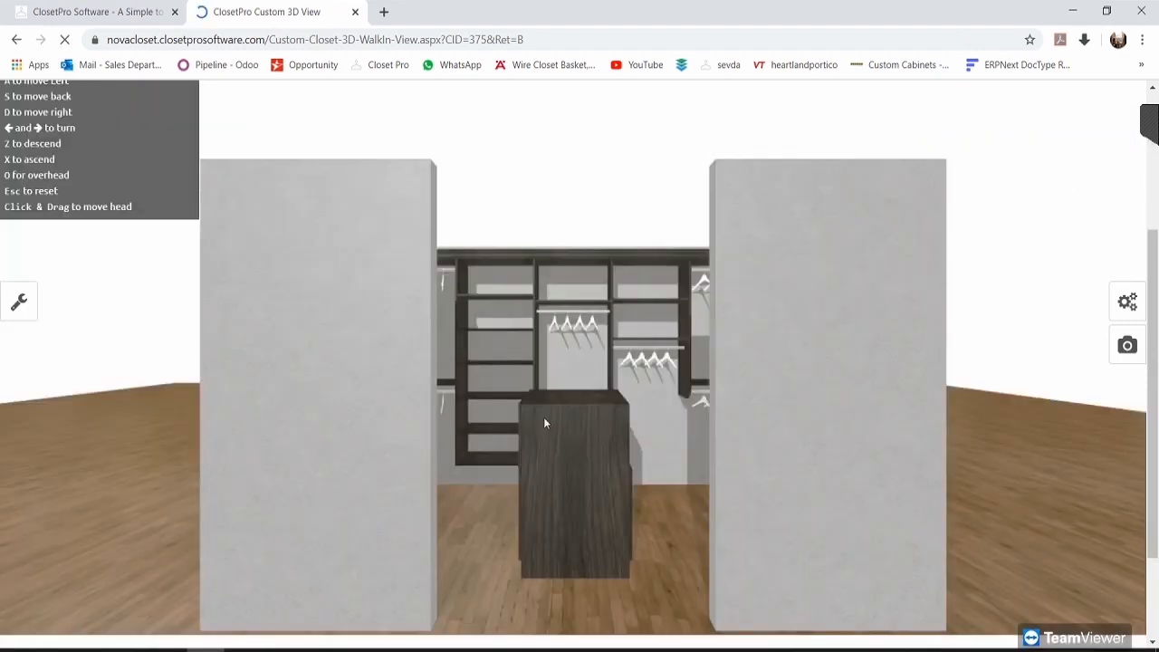
pyautogui.scroll(2, 612, 426)
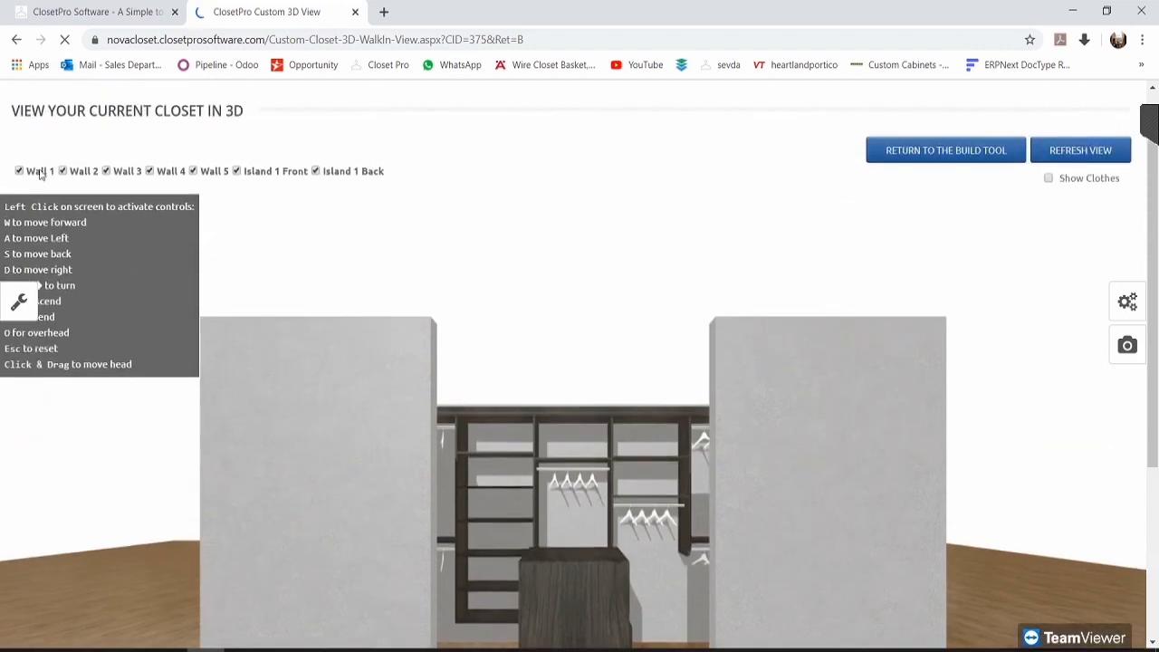
pyautogui.click(201, 175)
pyautogui.click(1048, 179)
pyautogui.click(1077, 152)
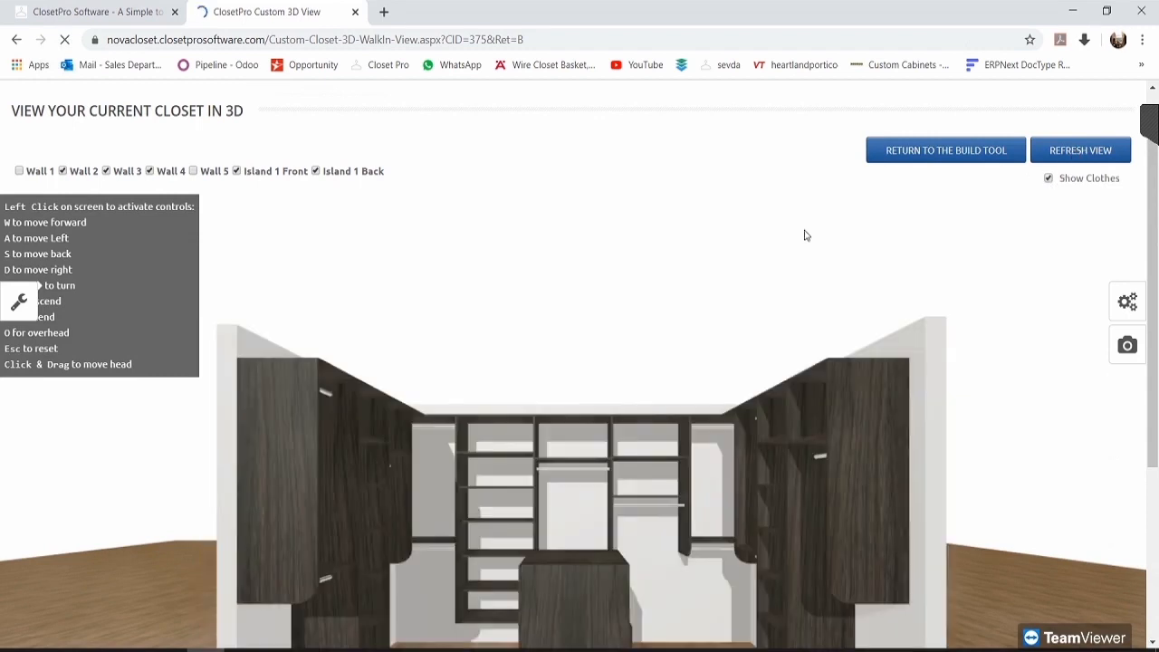
# Step: Look around the 3D closet to inspect the hanging clothes, shelves and cabinets
pyautogui.scroll(-2, 665, 249)
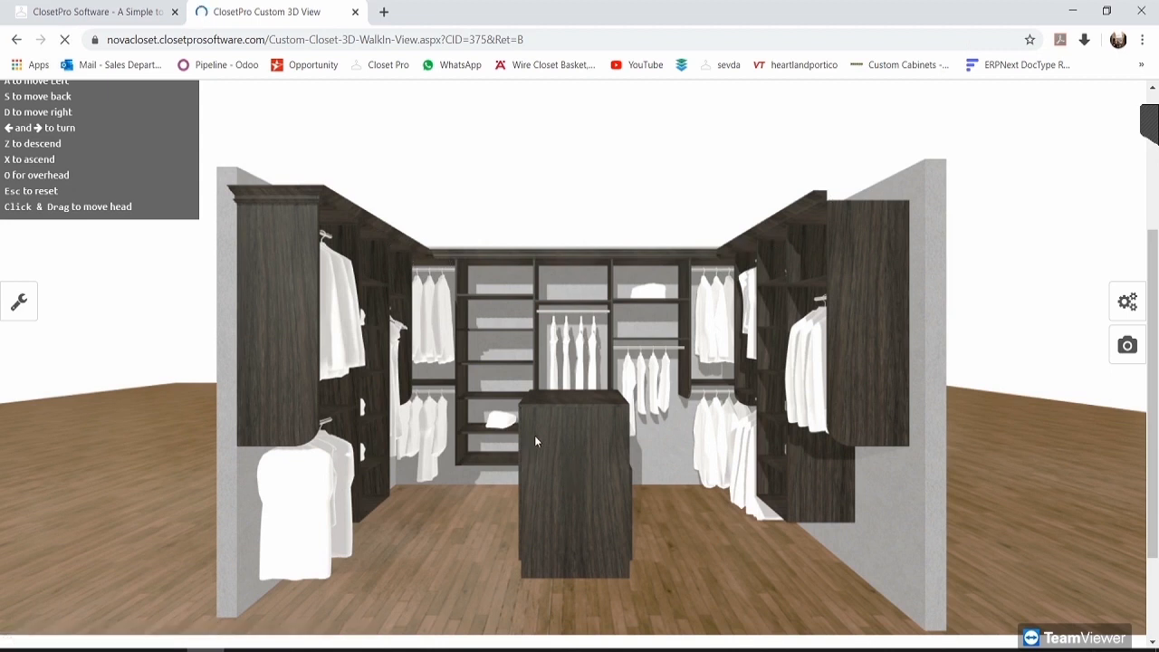
pyautogui.scroll(-1, 621, 364)
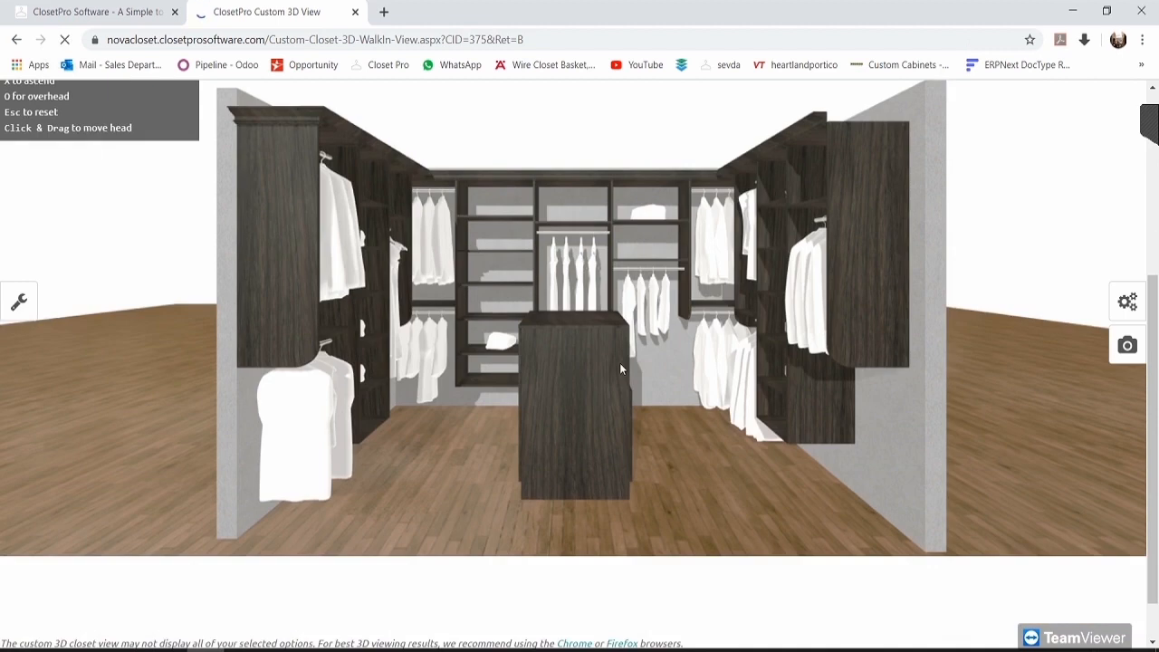
pyautogui.scroll(1, 621, 364)
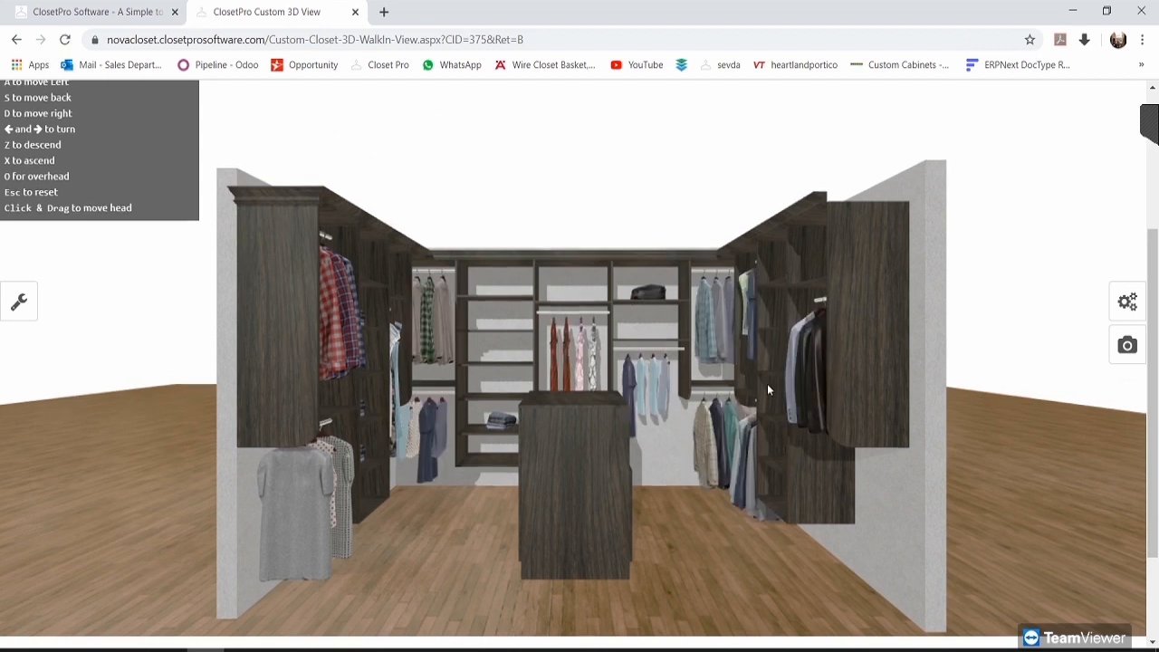
pyautogui.scroll(1, 379, 274)
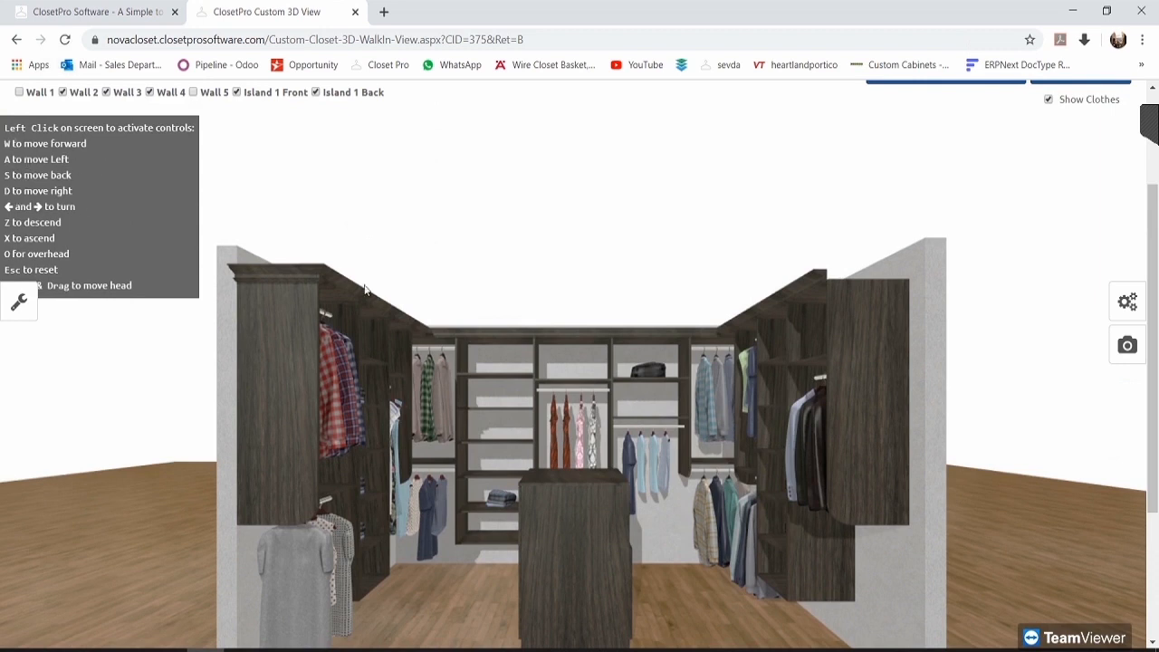
pyautogui.scroll(-1, 589, 342)
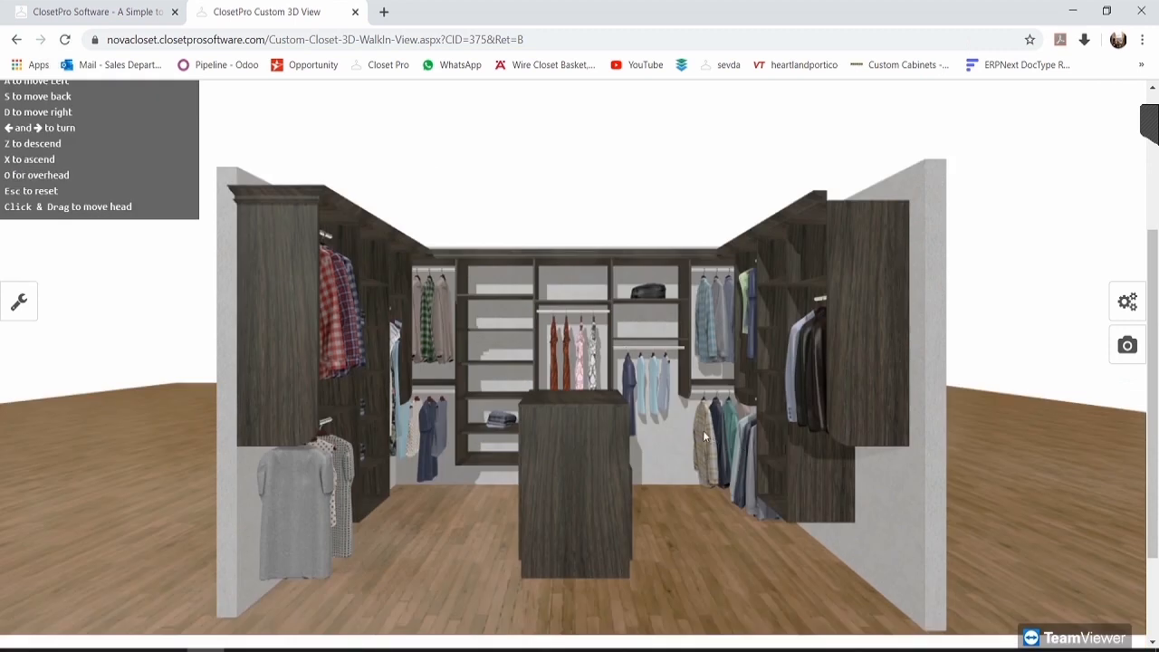
pyautogui.moveTo(702, 431); pyautogui.dragTo(544, 360)
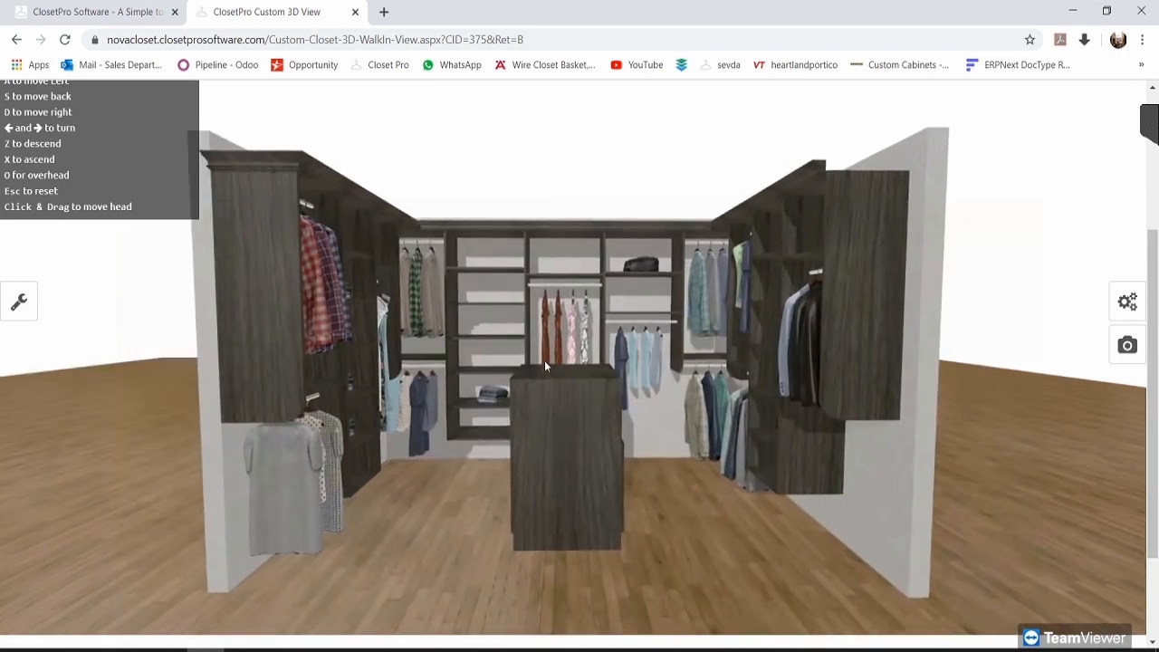
pyautogui.press('w')
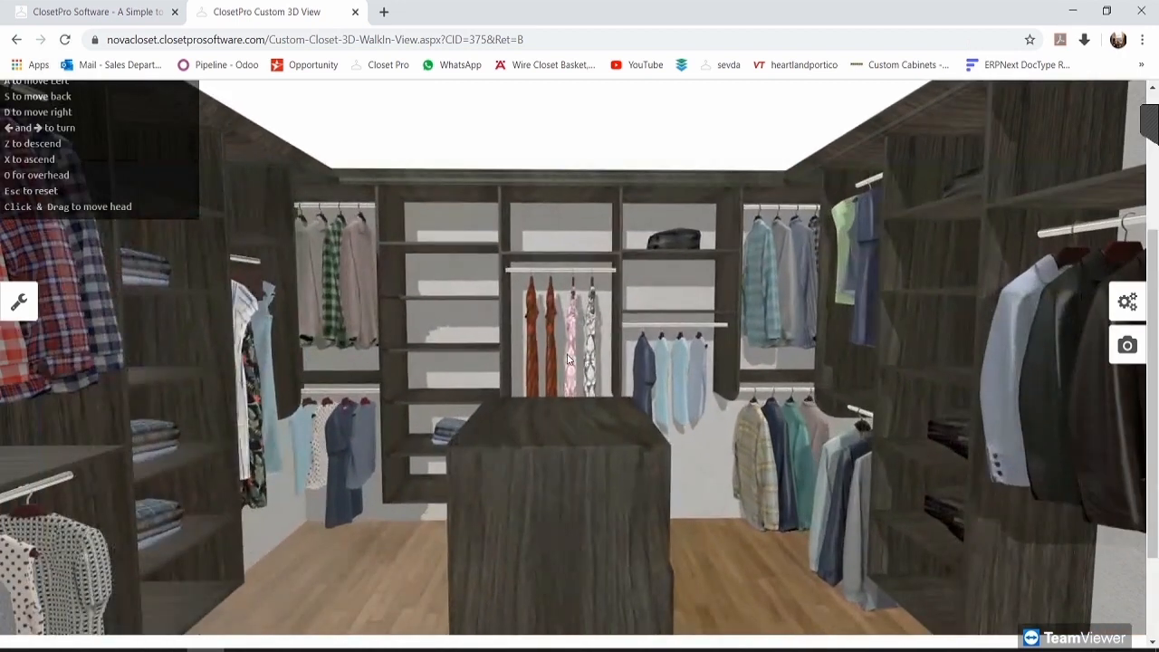
pyautogui.press('w')
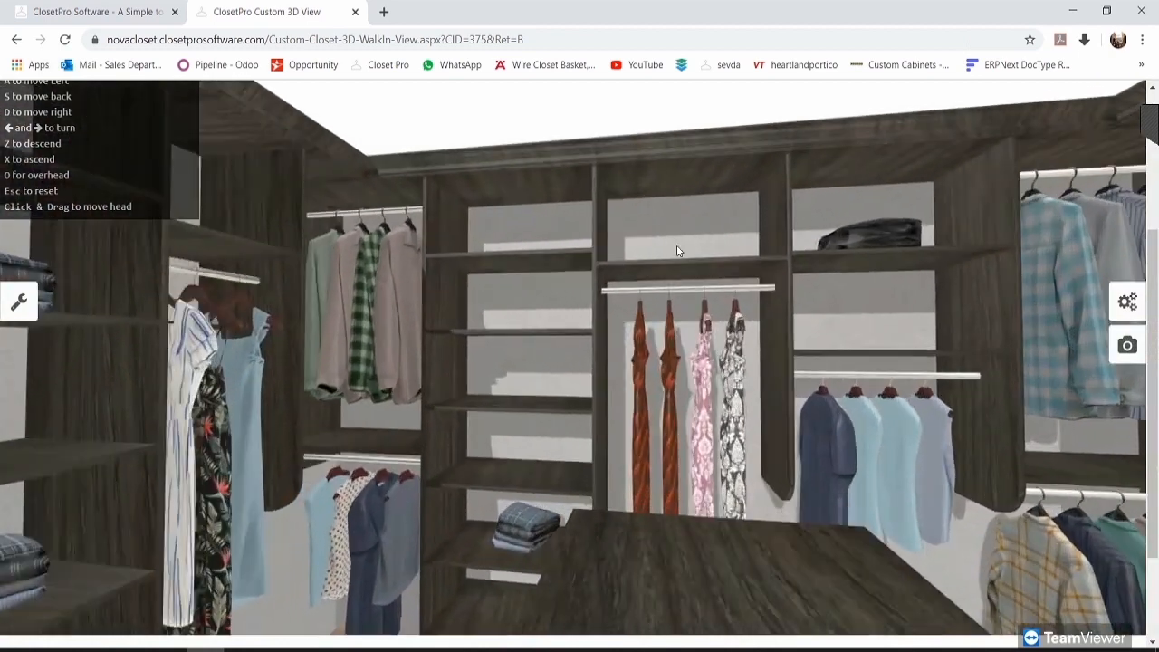
pyautogui.moveTo(265, 235); pyautogui.dragTo(590, 239)
pyautogui.press('s')
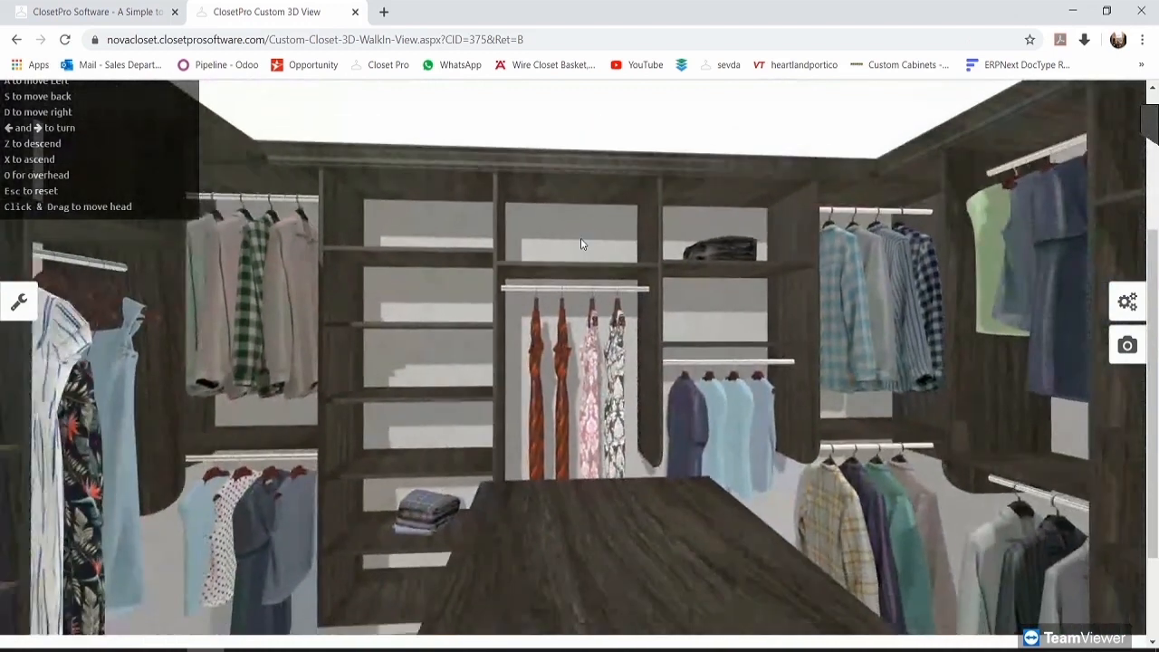
pyautogui.press('Escape')
pyautogui.press('s')
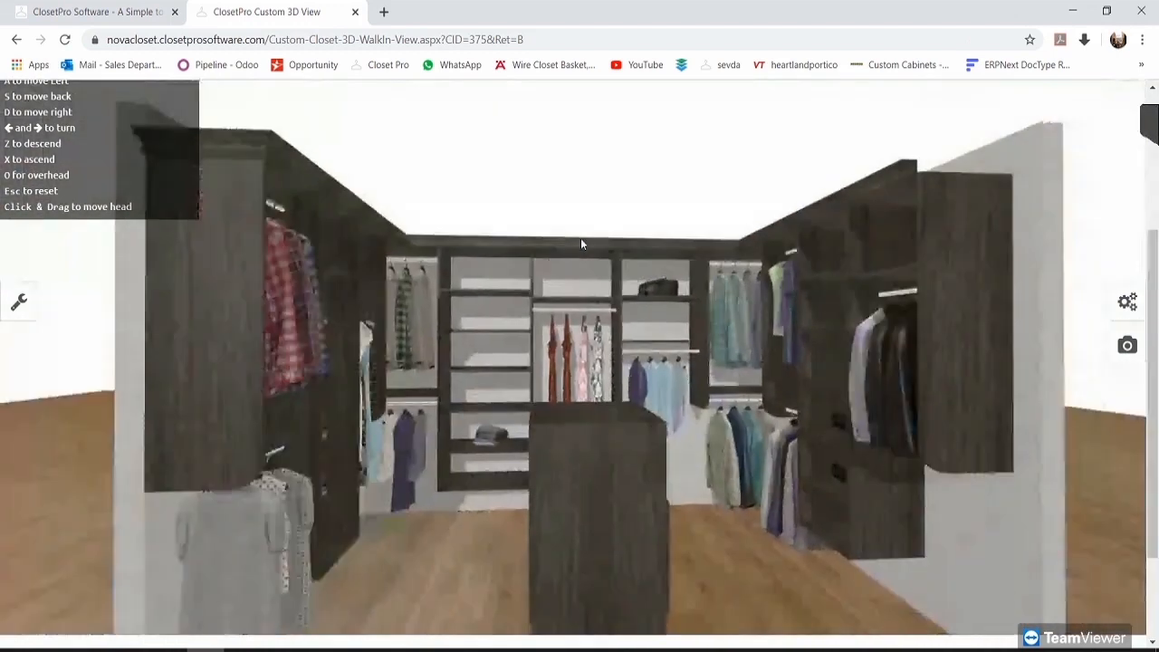
pyautogui.press('a')
pyautogui.moveTo(896, 349); pyautogui.dragTo(707, 345)
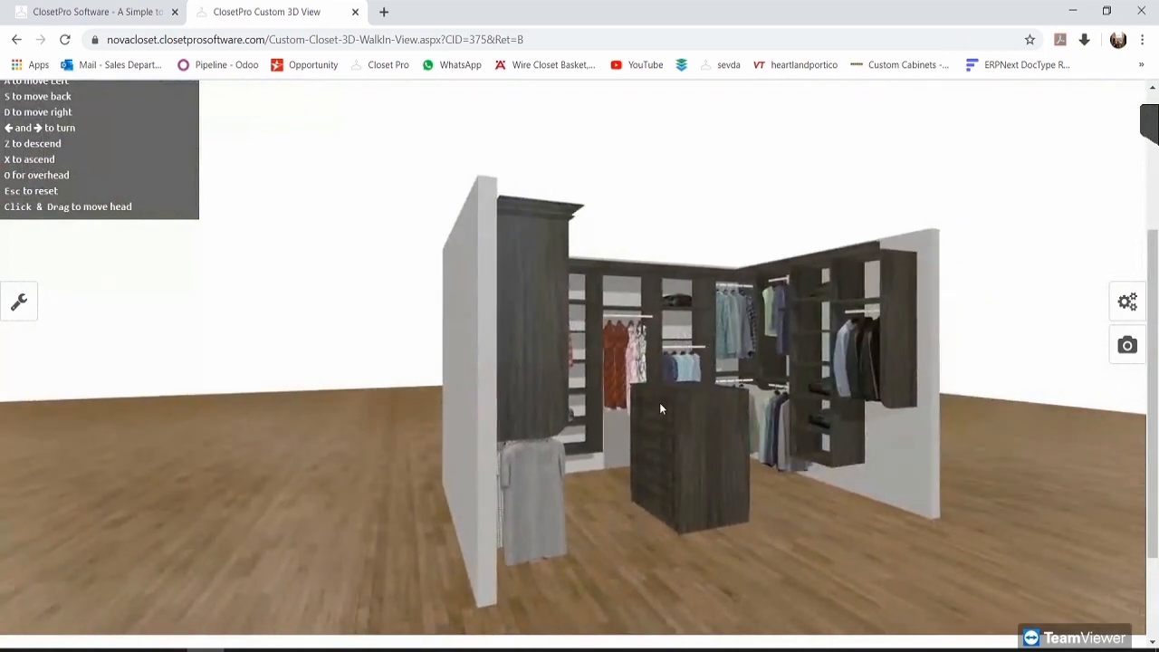
pyautogui.moveTo(706, 420); pyautogui.dragTo(538, 333)
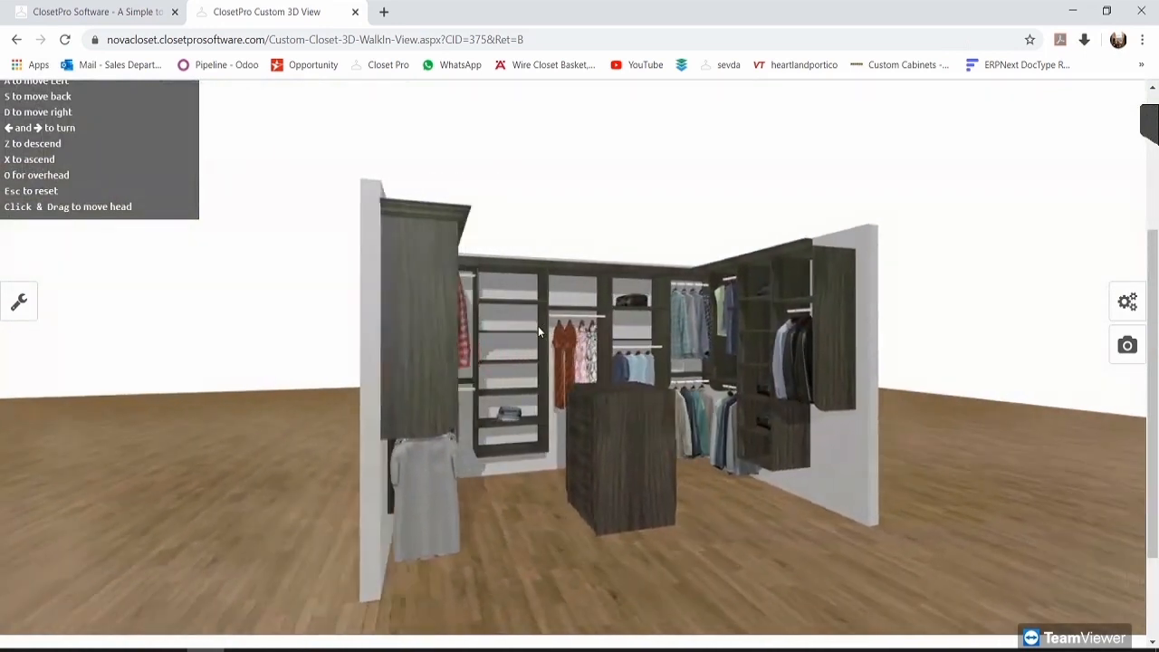
pyautogui.press('d')
pyautogui.moveTo(474, 293); pyautogui.dragTo(589, 299)
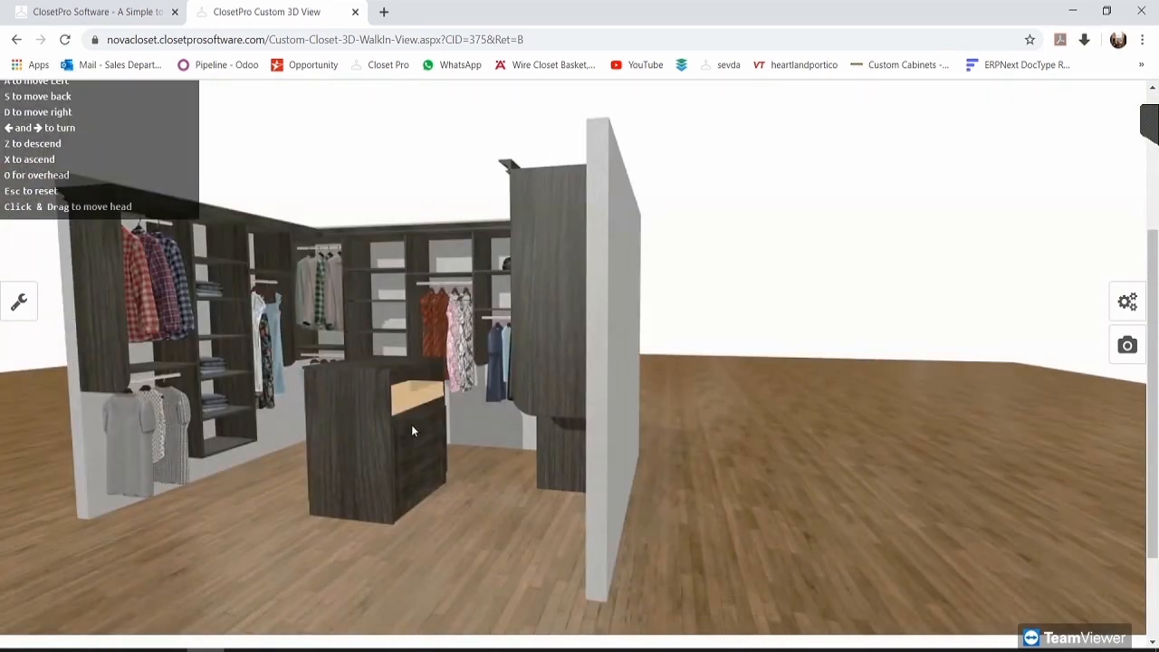
pyautogui.press('a')
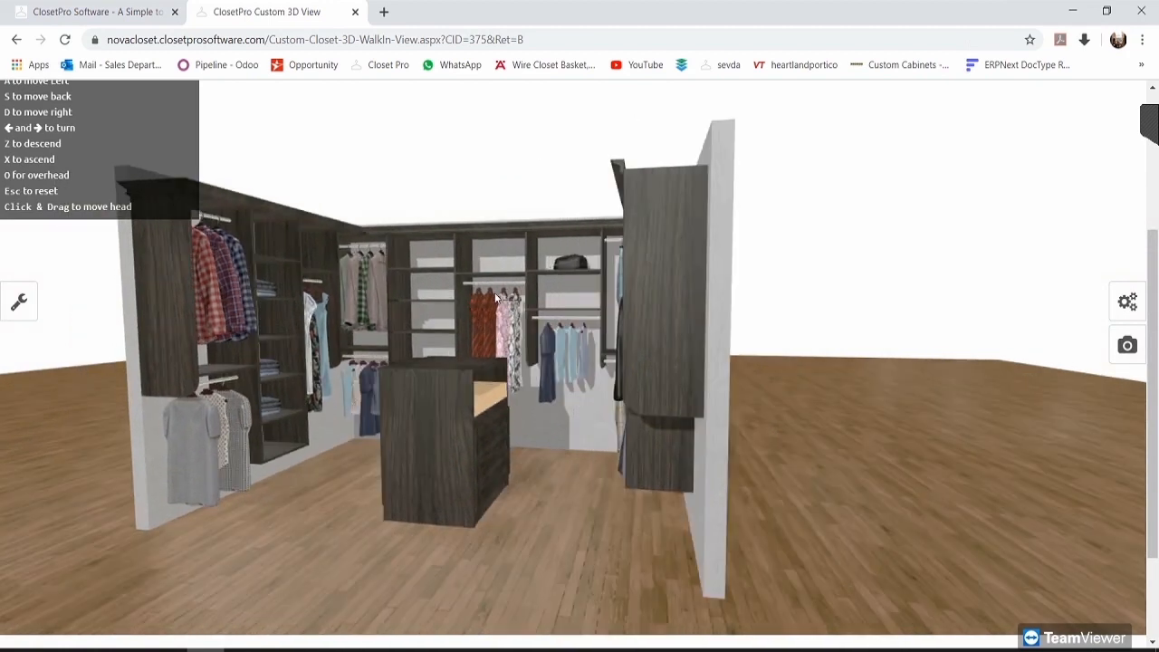
pyautogui.press('a')
pyautogui.moveTo(608, 304); pyautogui.dragTo(580, 326)
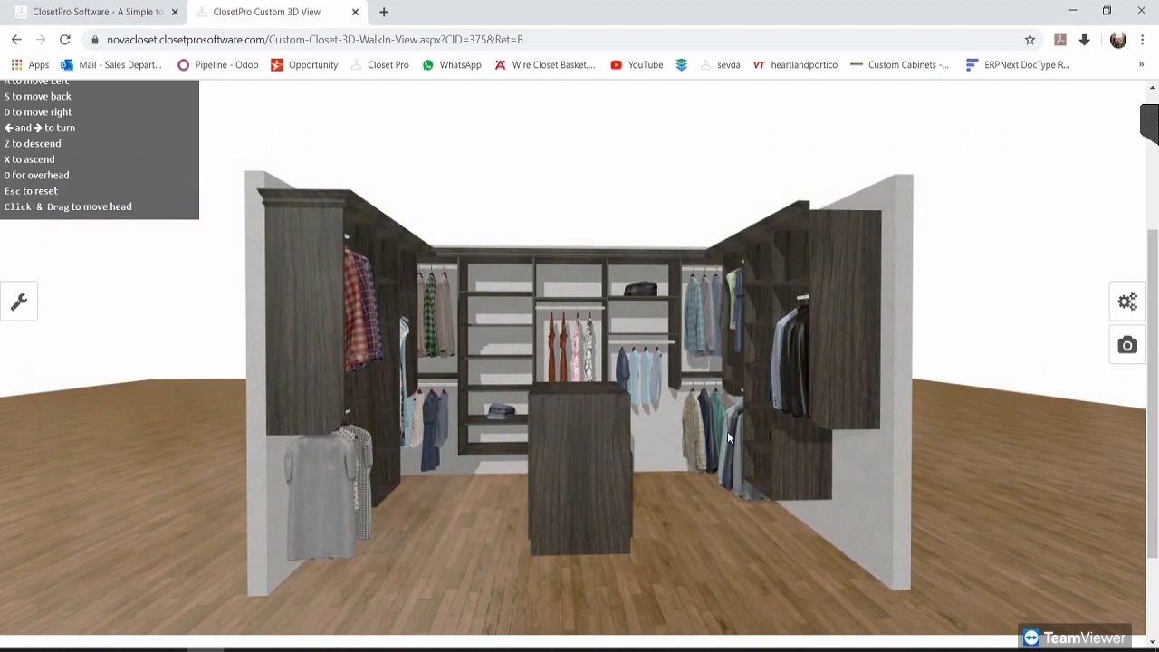
pyautogui.scroll(1, 727, 431)
pyautogui.scroll(1, 1069, 304)
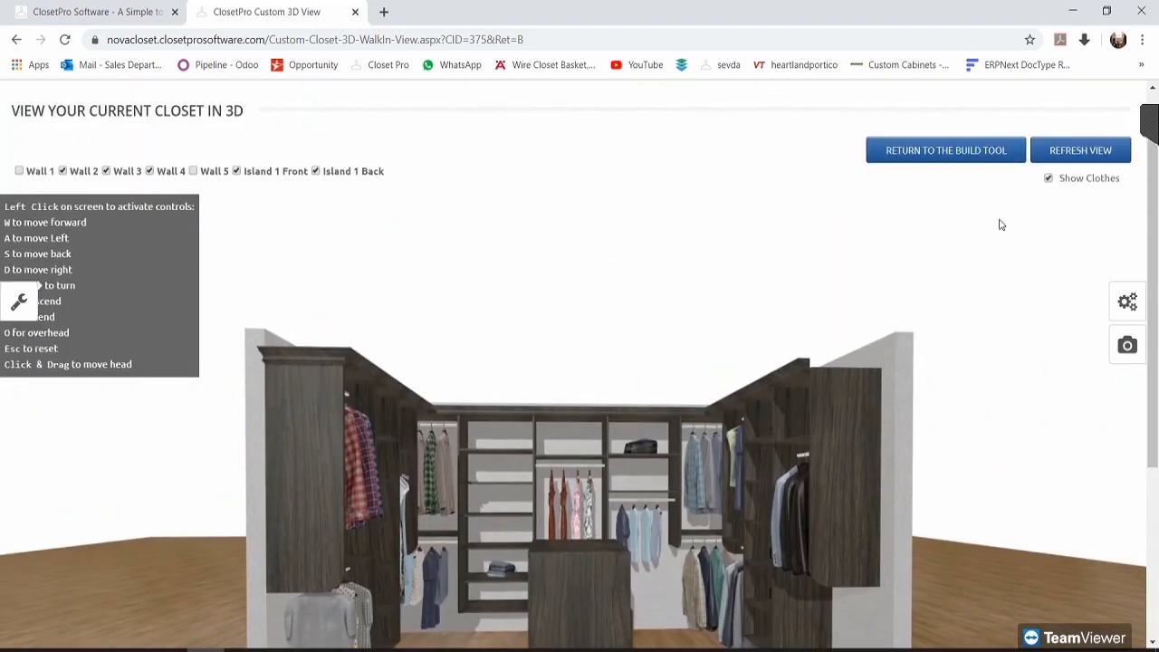
# Step: Return to the build tool and open wall 3, showing its five sections at $1,751.94
pyautogui.click(945, 152)
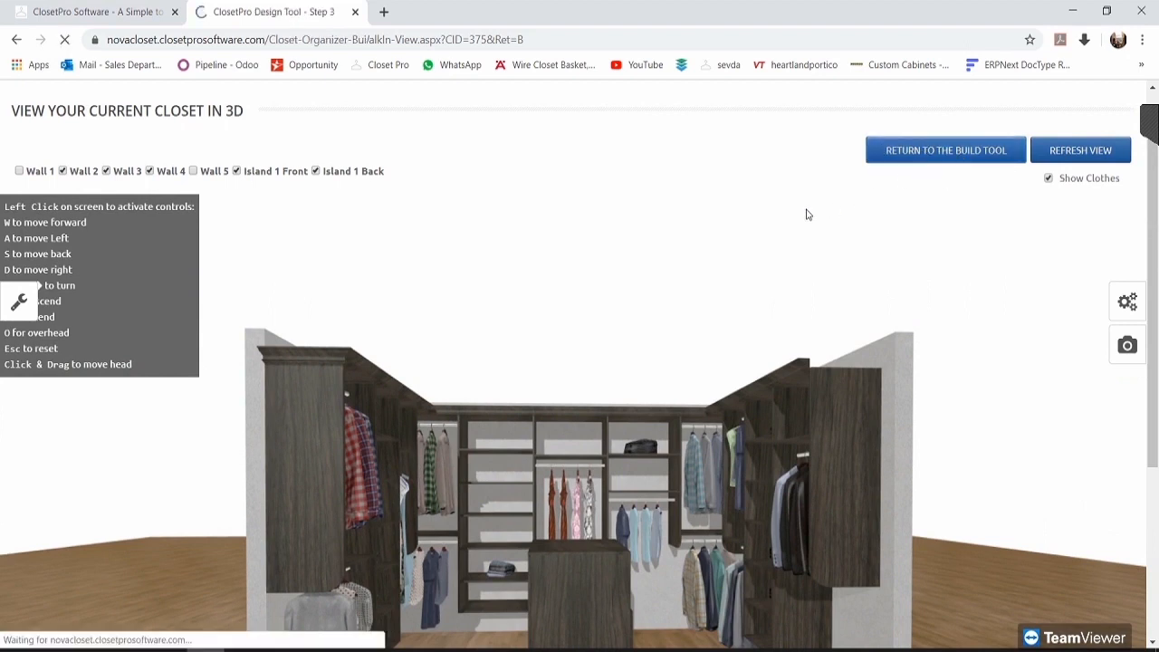
pyautogui.scroll(-3, 662, 321)
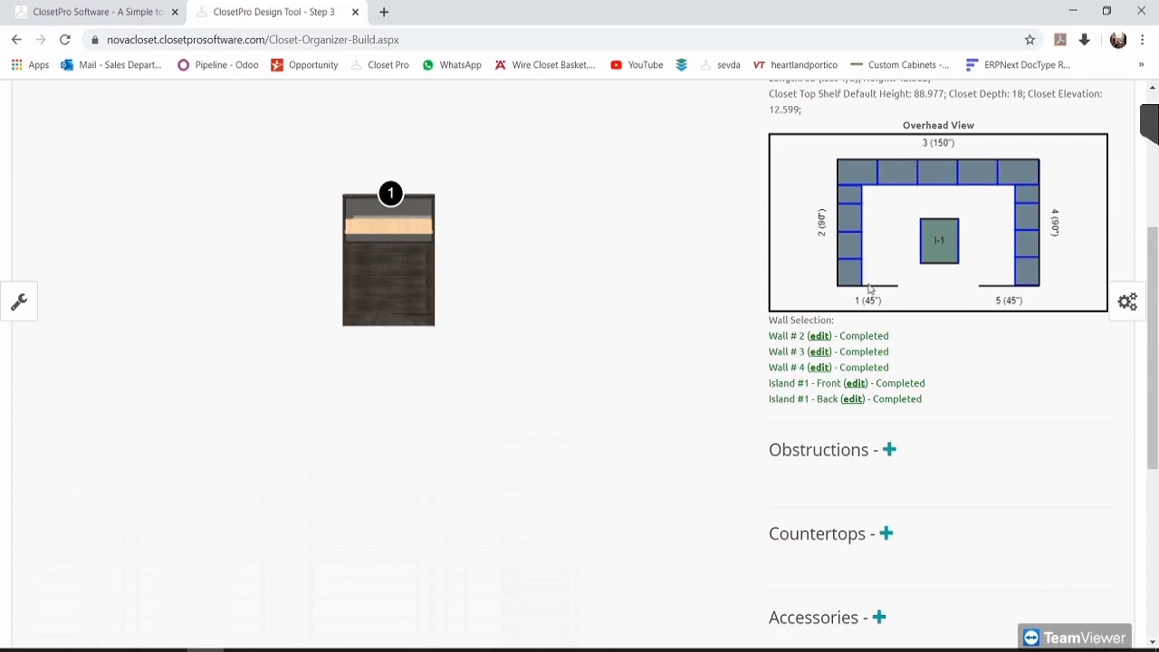
pyautogui.click(820, 353)
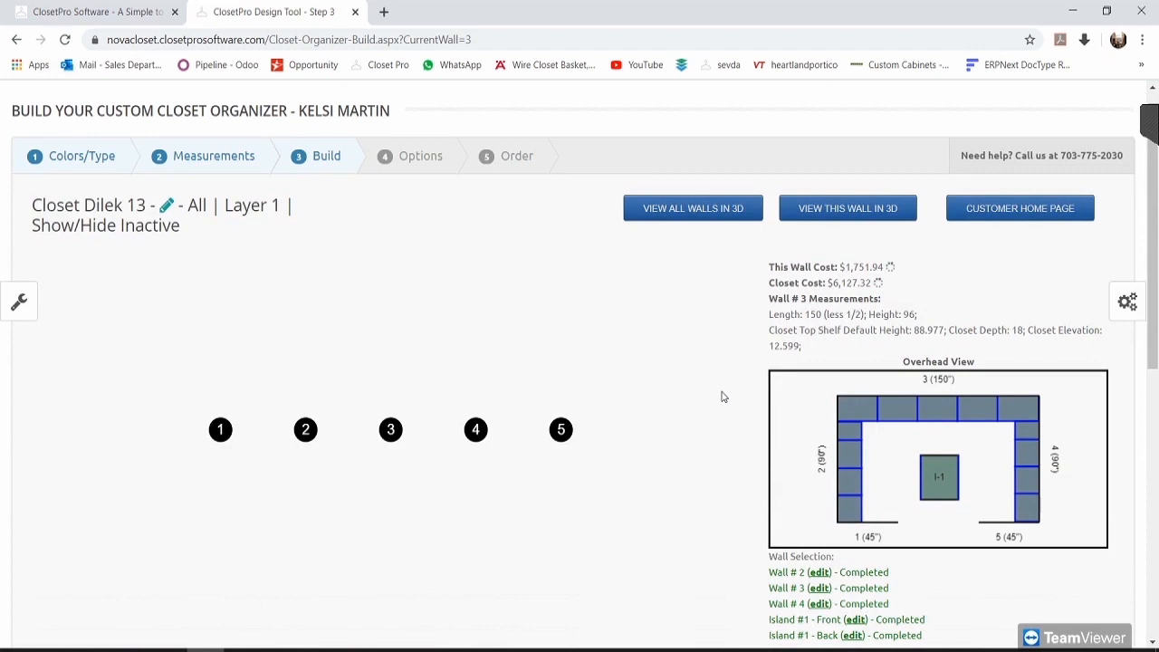
pyautogui.scroll(-1, 662, 364)
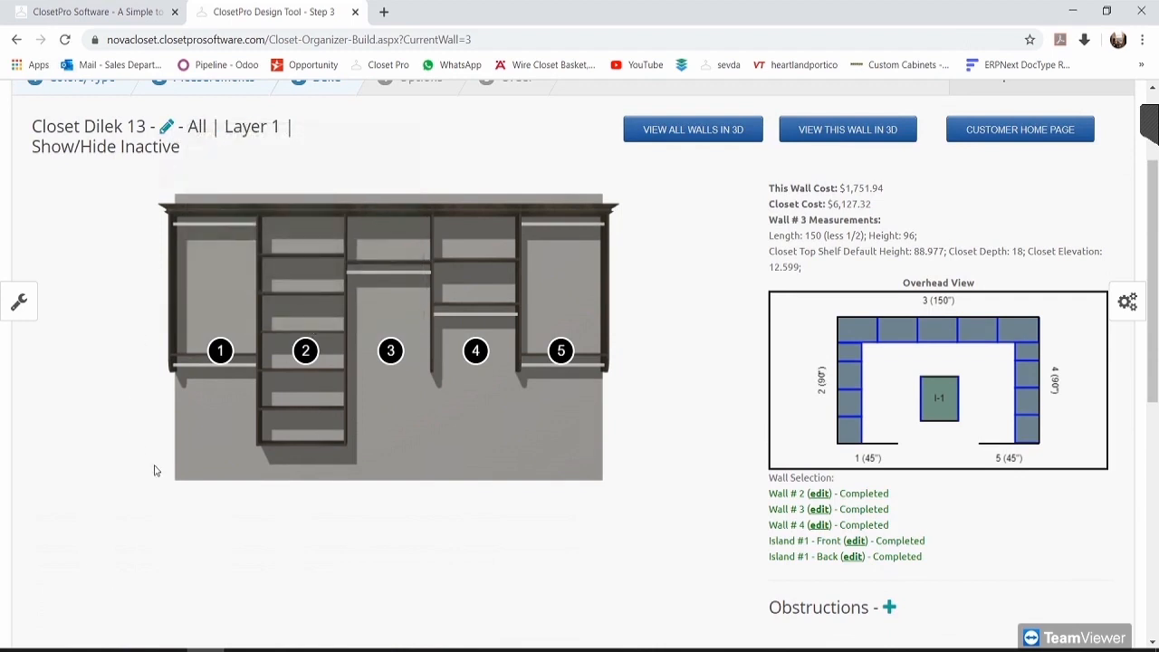
pyautogui.scroll(1, 715, 393)
pyautogui.scroll(-1, 634, 489)
pyautogui.moveTo(306, 344)
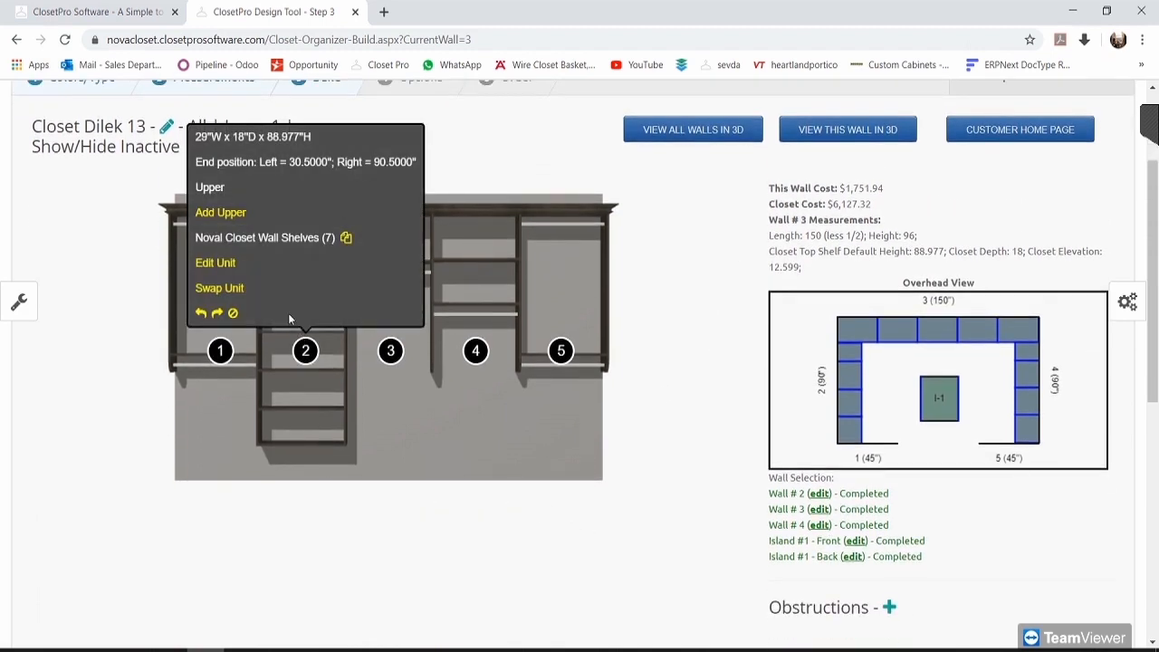
# Step: Browse the drawer, shelf, footwear, basket, hamper, top and base unit sections for section 2
pyautogui.click(214, 288)
pyautogui.scroll(-1, 797, 262)
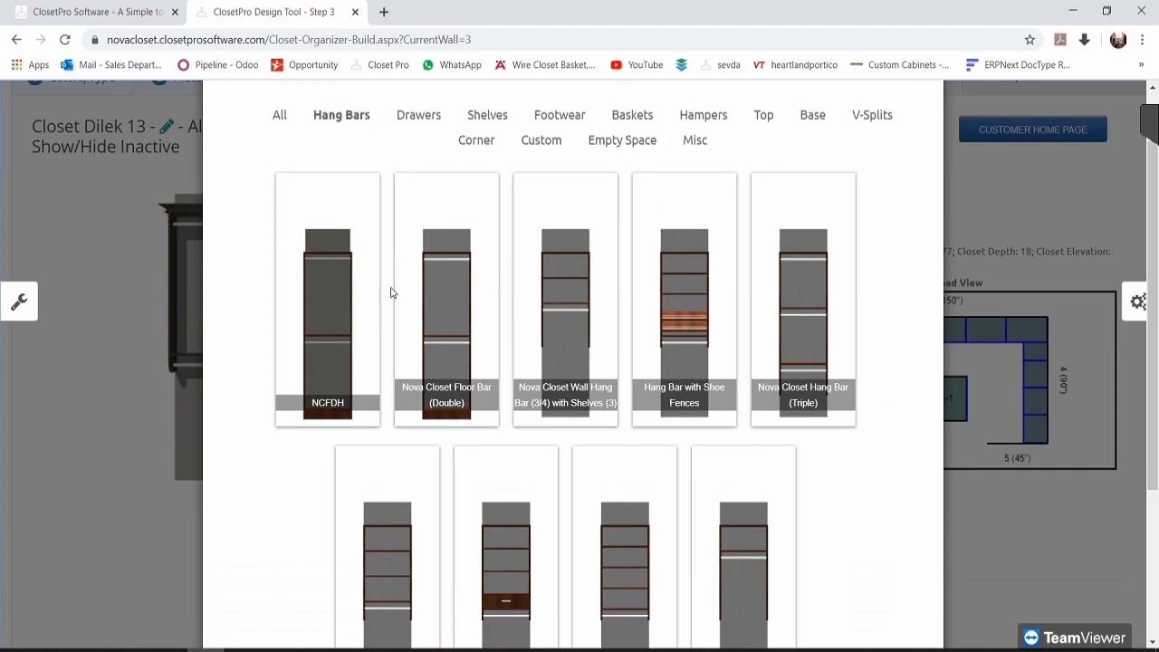
pyautogui.scroll(-1, 600, 569)
pyautogui.scroll(1, 564, 407)
pyautogui.click(416, 115)
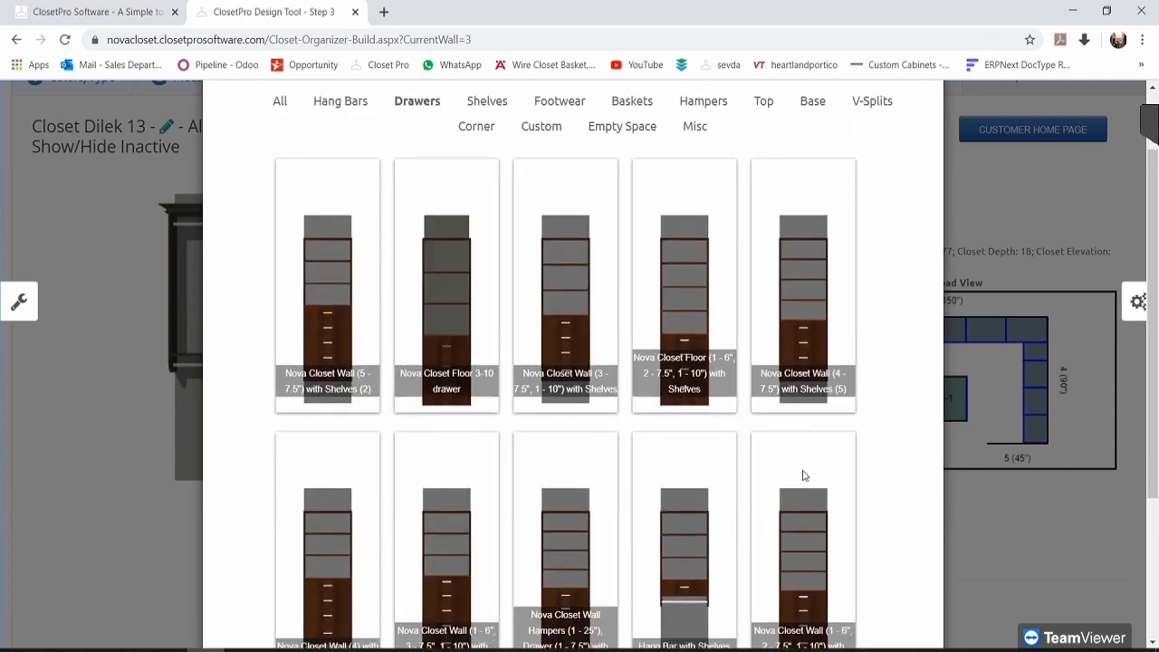
pyautogui.click(497, 119)
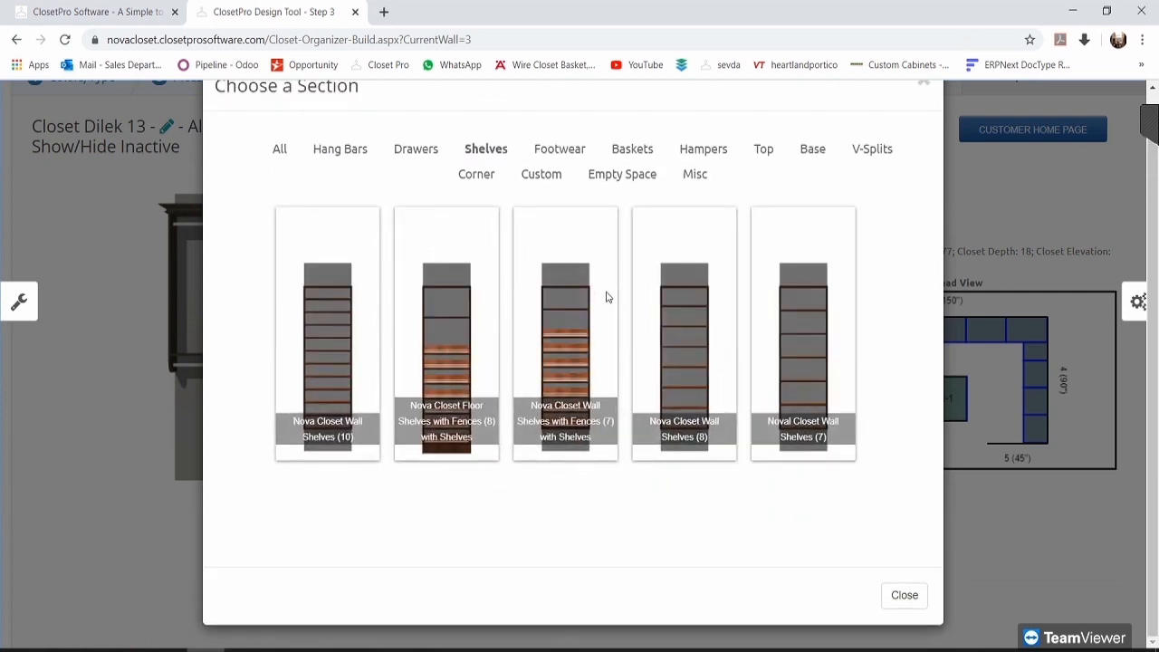
pyautogui.click(554, 156)
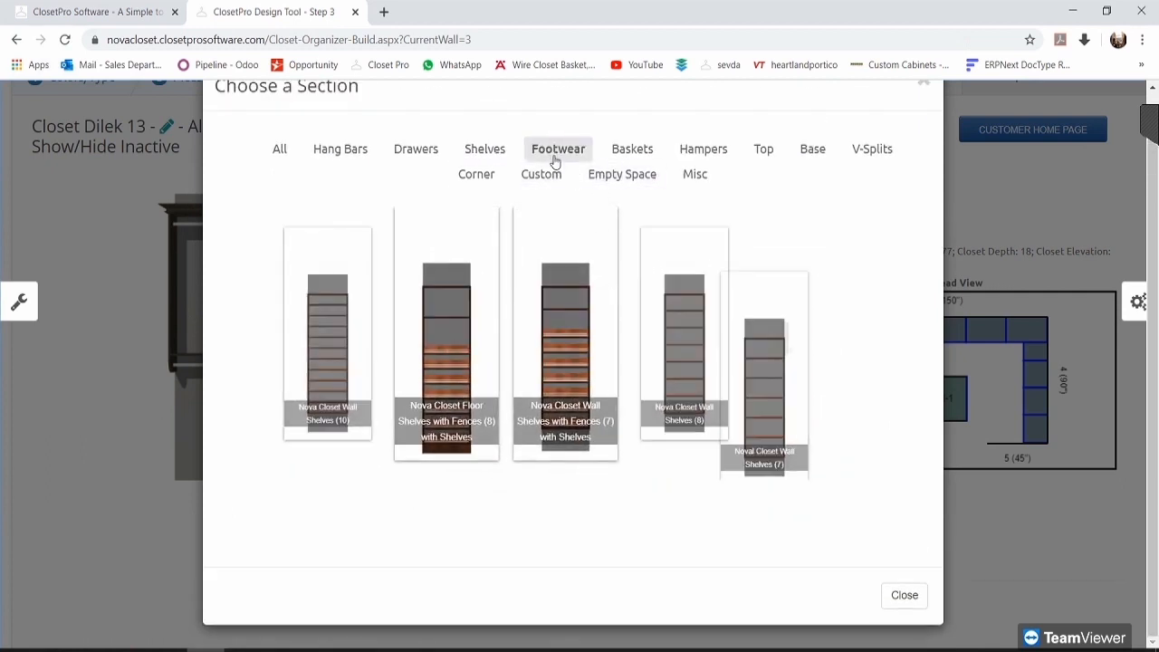
pyautogui.click(639, 152)
pyautogui.click(703, 152)
pyautogui.click(768, 156)
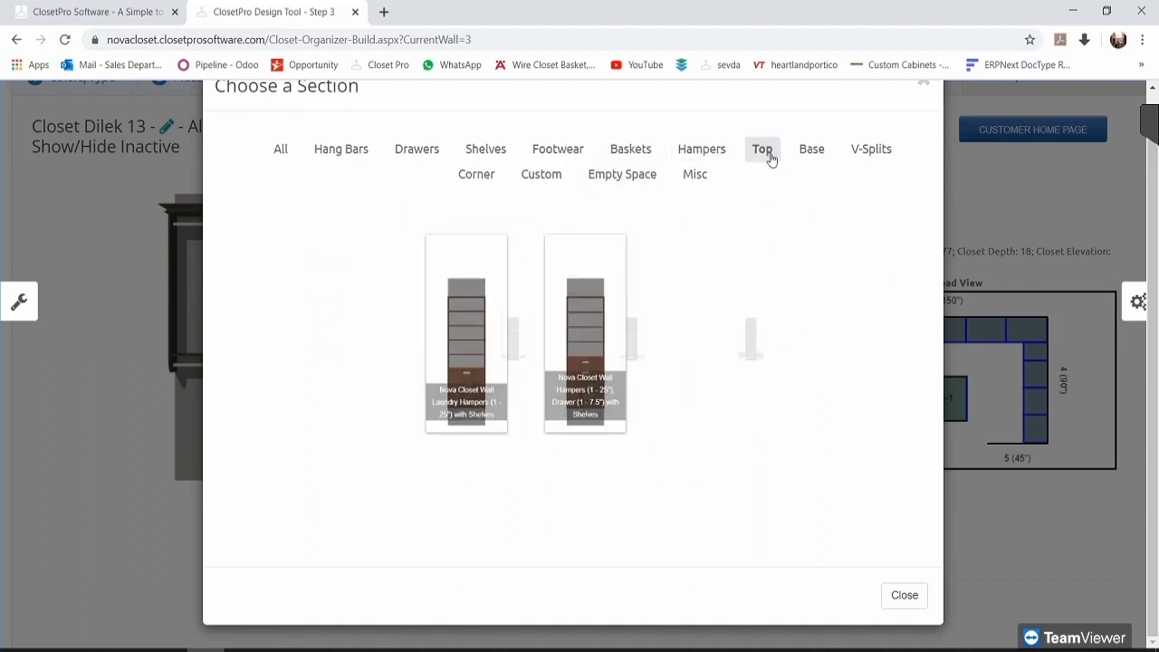
pyautogui.click(803, 151)
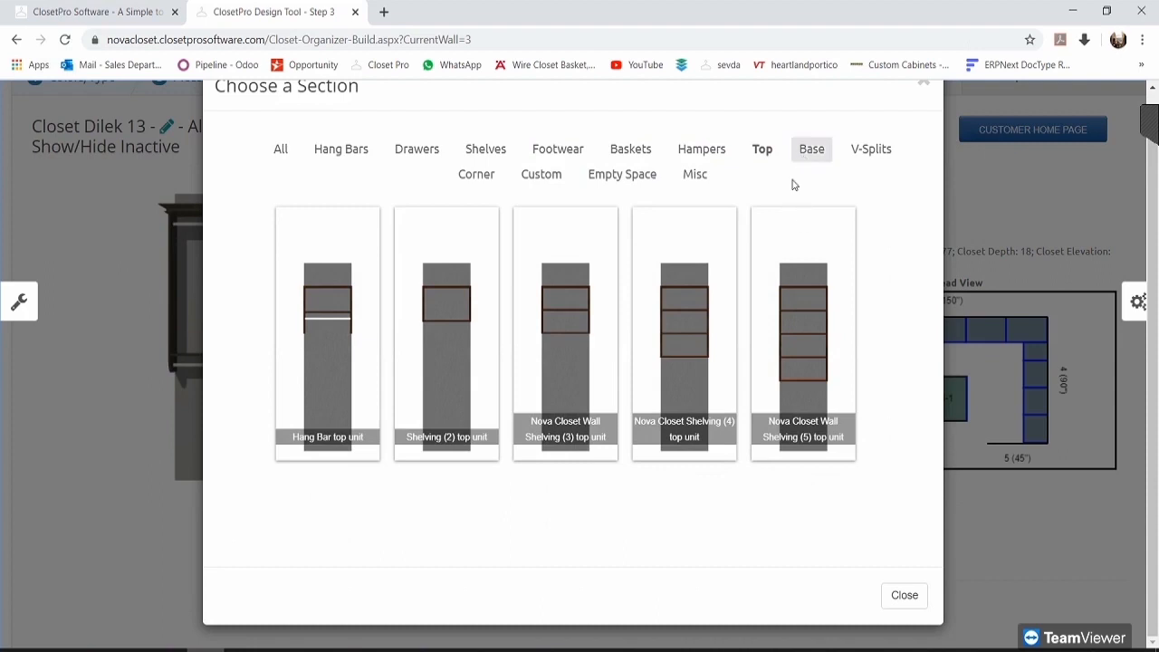
# Step: Check the vertical-split, corner shelf and custom tower options, then make section 2 Empty Space
pyautogui.scroll(-2, 731, 371)
pyautogui.scroll(2, 731, 365)
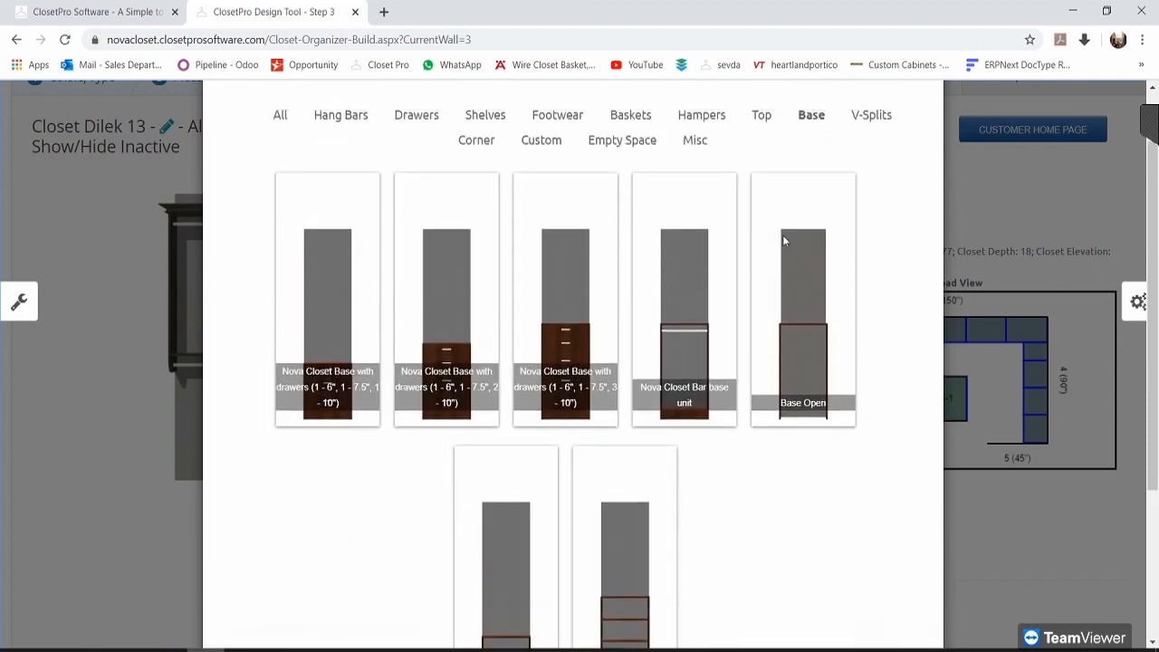
pyautogui.click(870, 149)
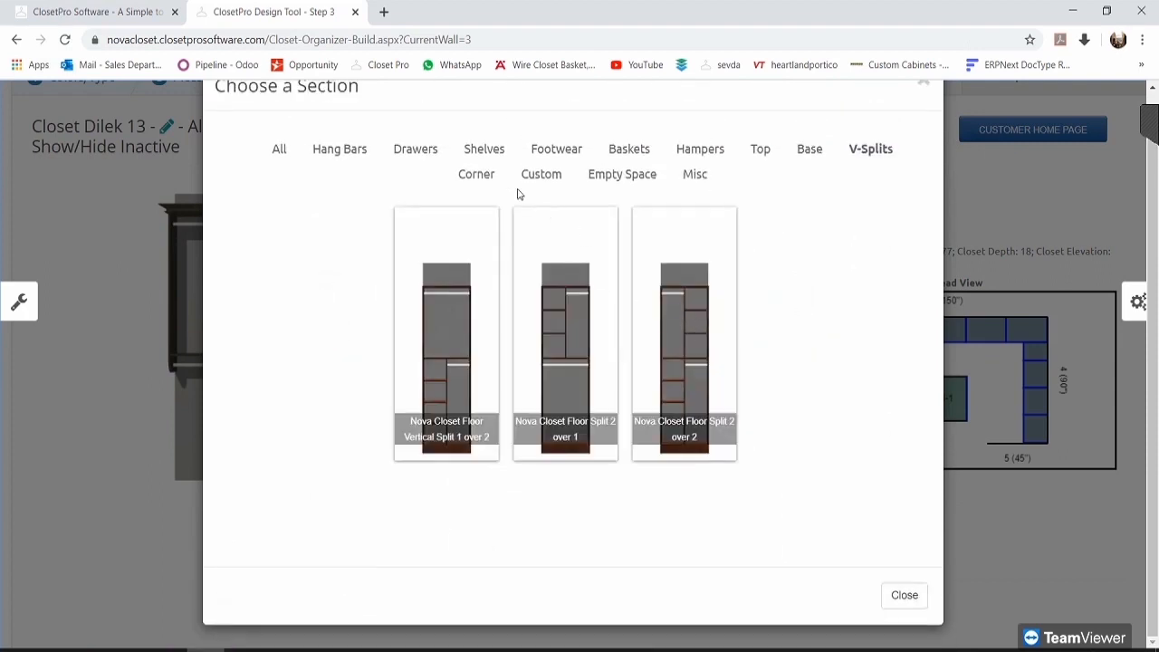
pyautogui.click(480, 177)
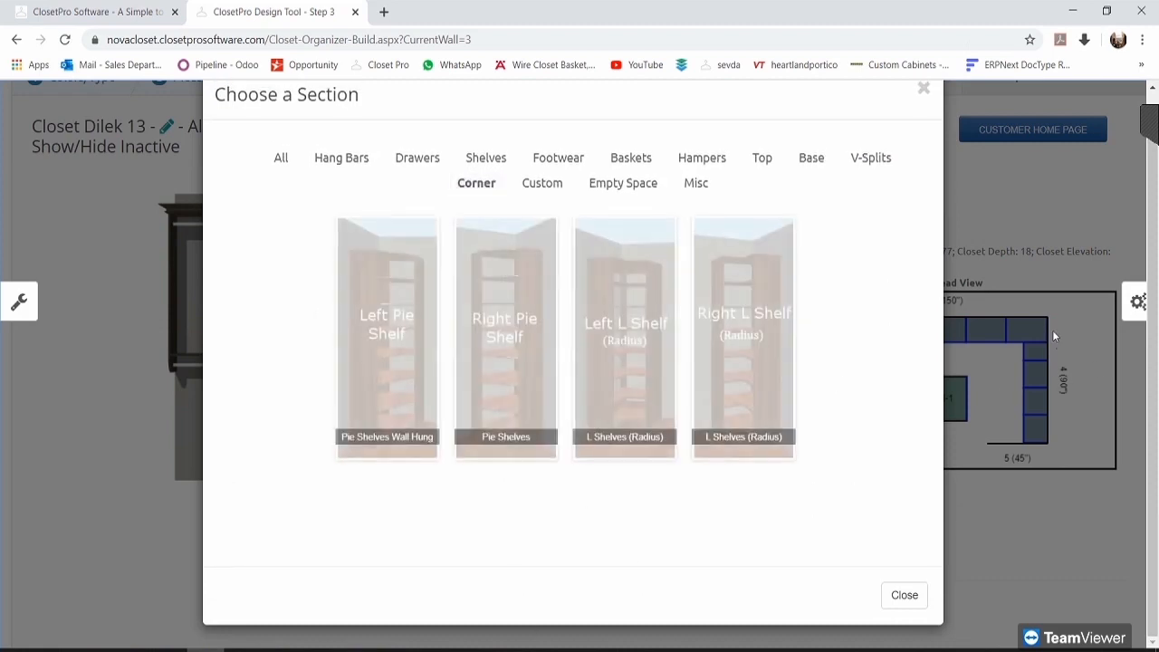
pyautogui.click(531, 194)
pyautogui.scroll(-1, 383, 230)
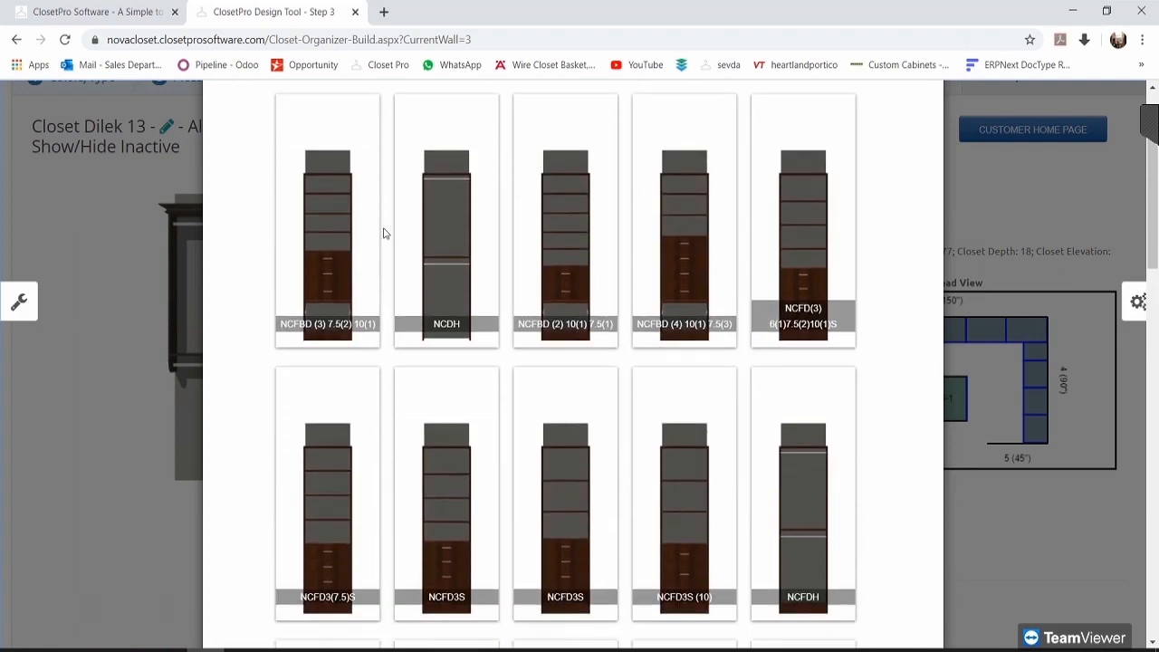
pyautogui.scroll(-8, 807, 429)
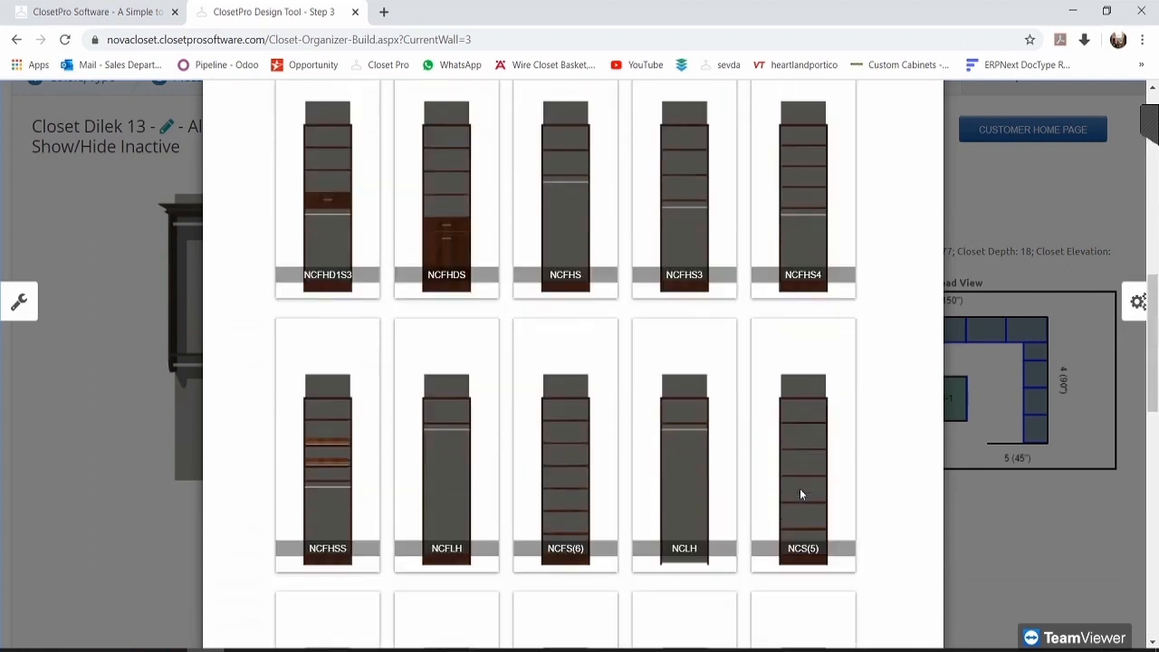
pyautogui.scroll(-4, 795, 486)
pyautogui.scroll(12, 794, 484)
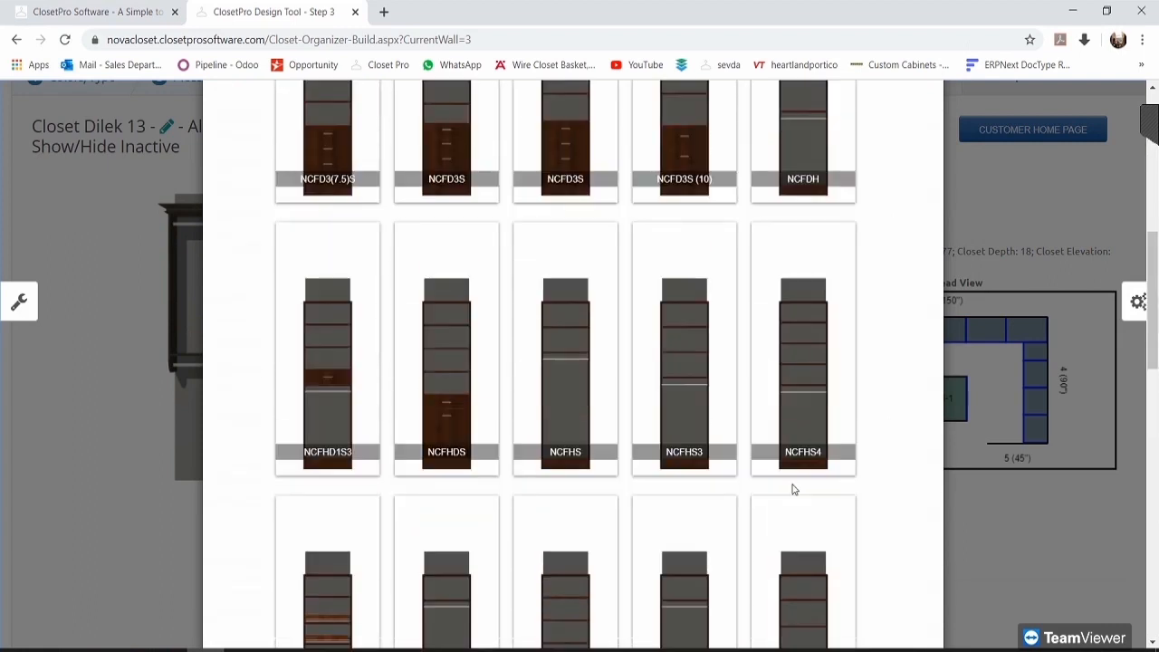
pyautogui.scroll(1, 790, 487)
pyautogui.click(623, 219)
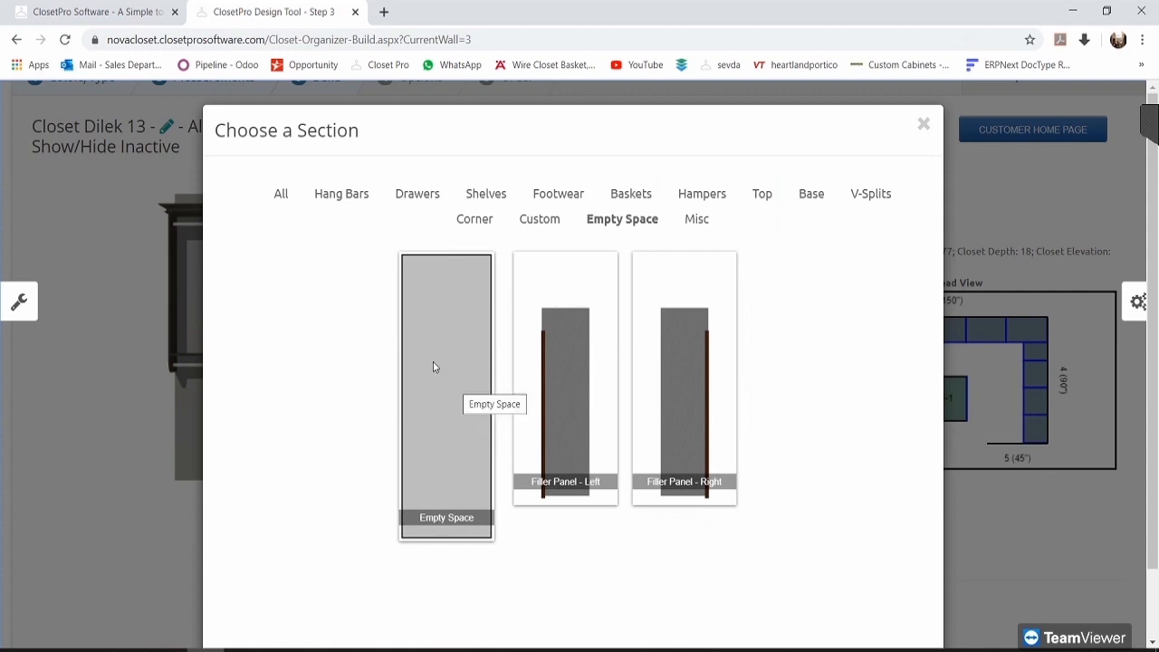
pyautogui.click(460, 350)
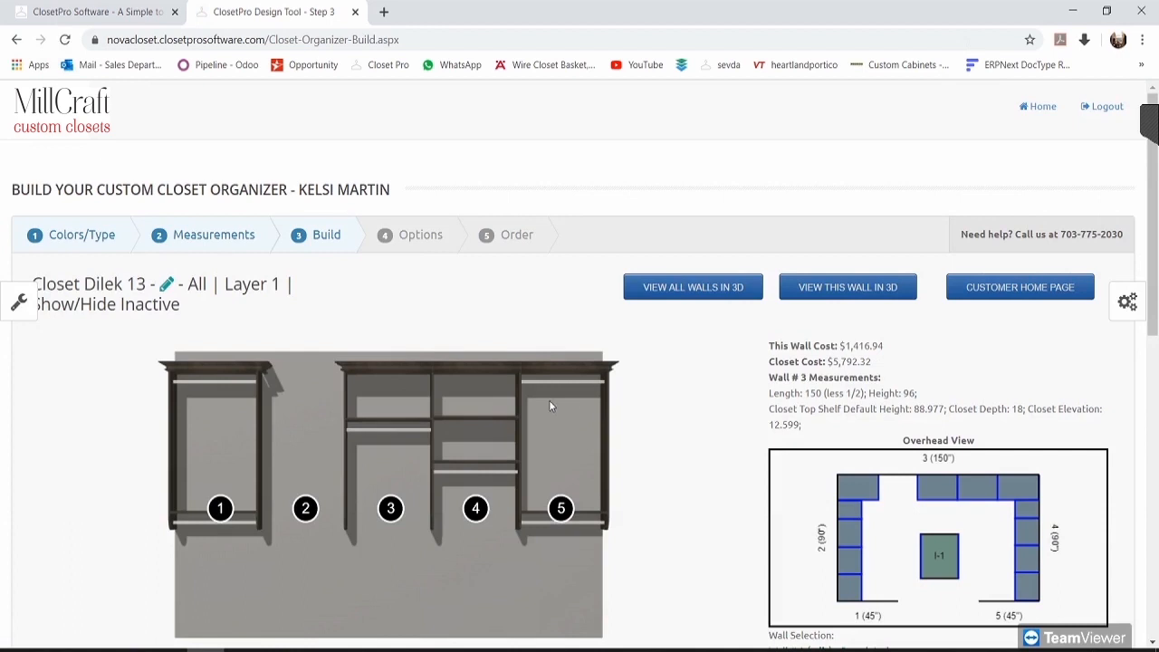
pyautogui.scroll(-2, 671, 374)
pyautogui.moveTo(311, 355)
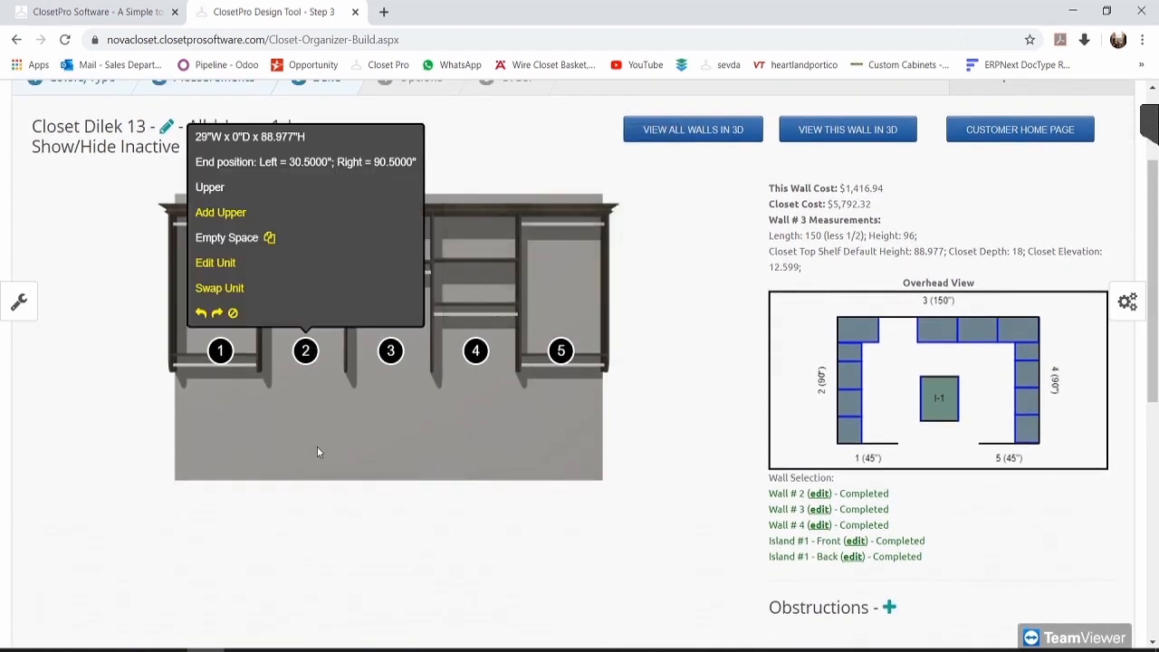
pyautogui.scroll(-1, 698, 432)
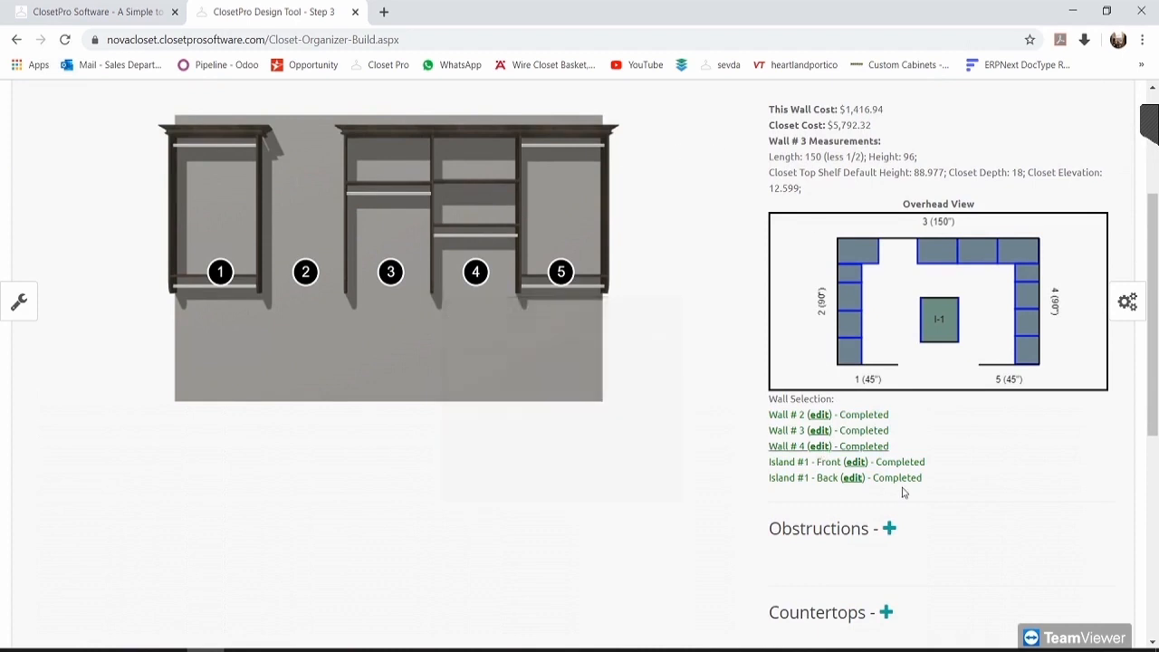
pyautogui.scroll(-1, 902, 491)
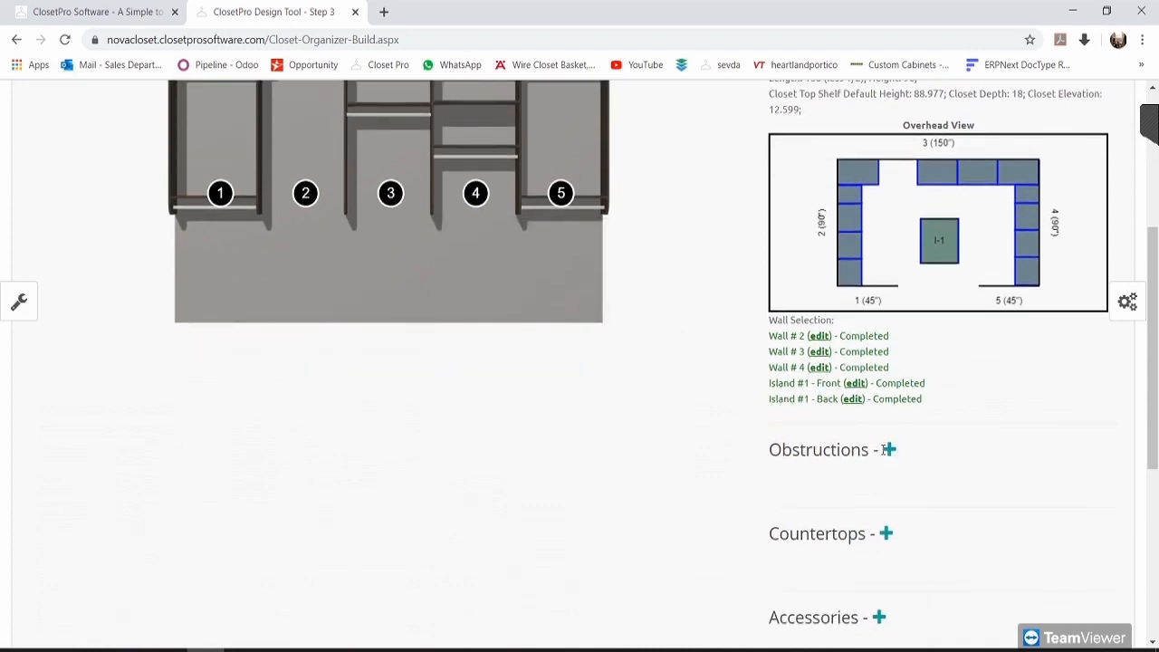
# Step: Add a Structural Window obstruction to wall 3: 22" wide, 36" high, 48" elevation
pyautogui.click(889, 451)
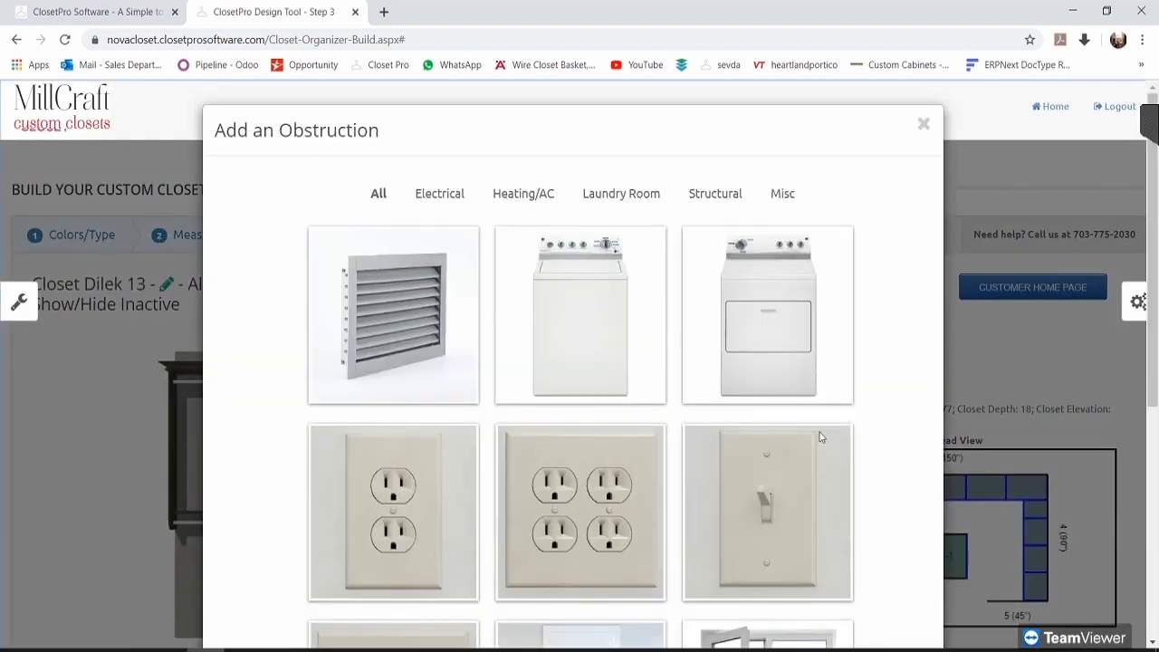
pyautogui.click(435, 116)
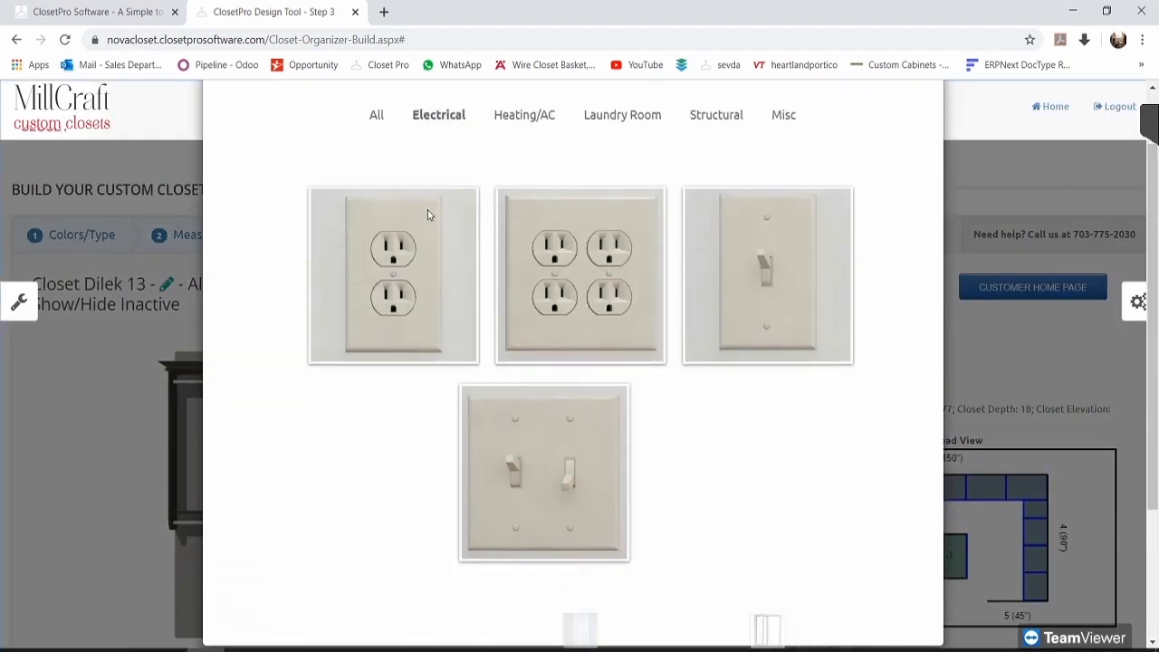
pyautogui.click(521, 172)
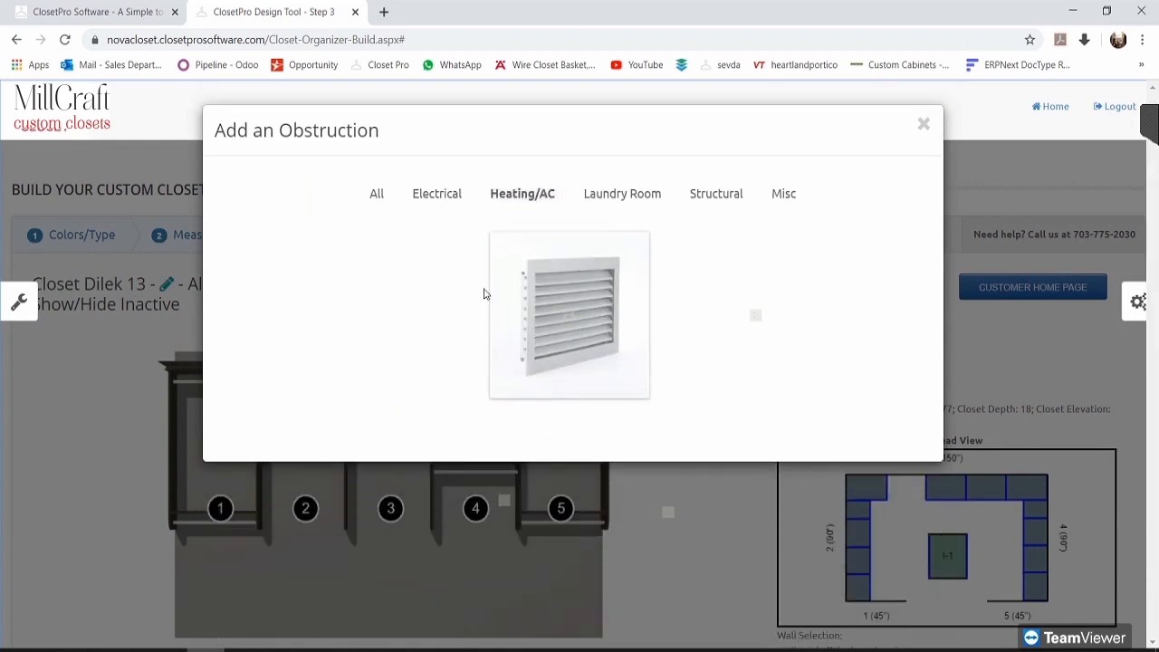
pyautogui.click(650, 198)
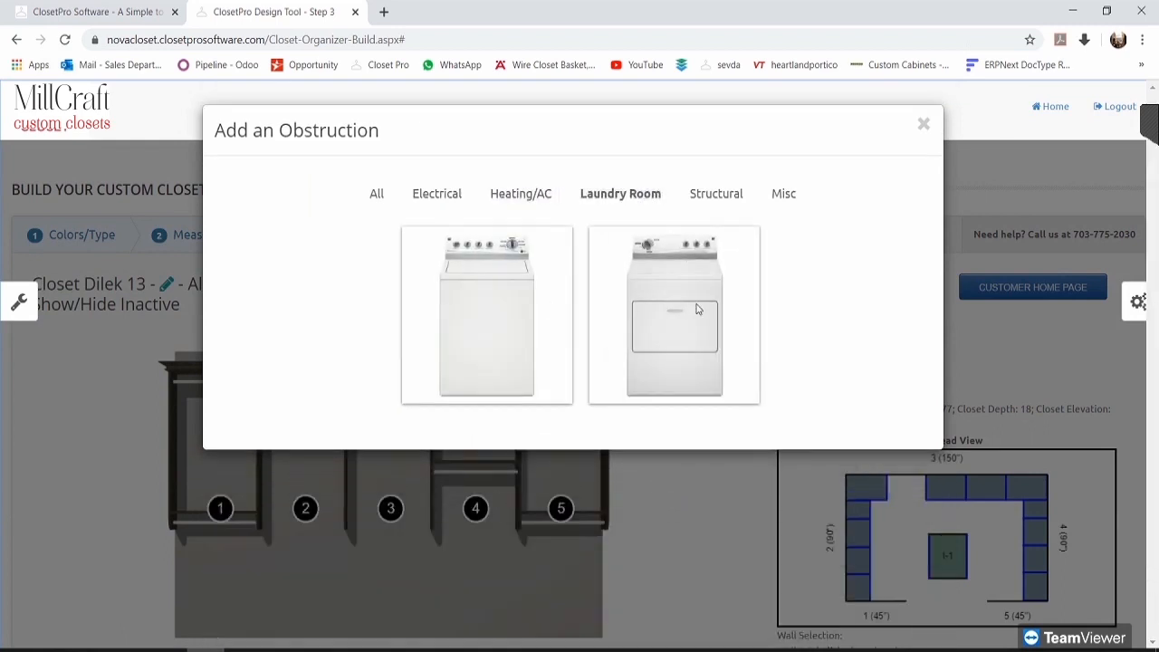
pyautogui.click(722, 197)
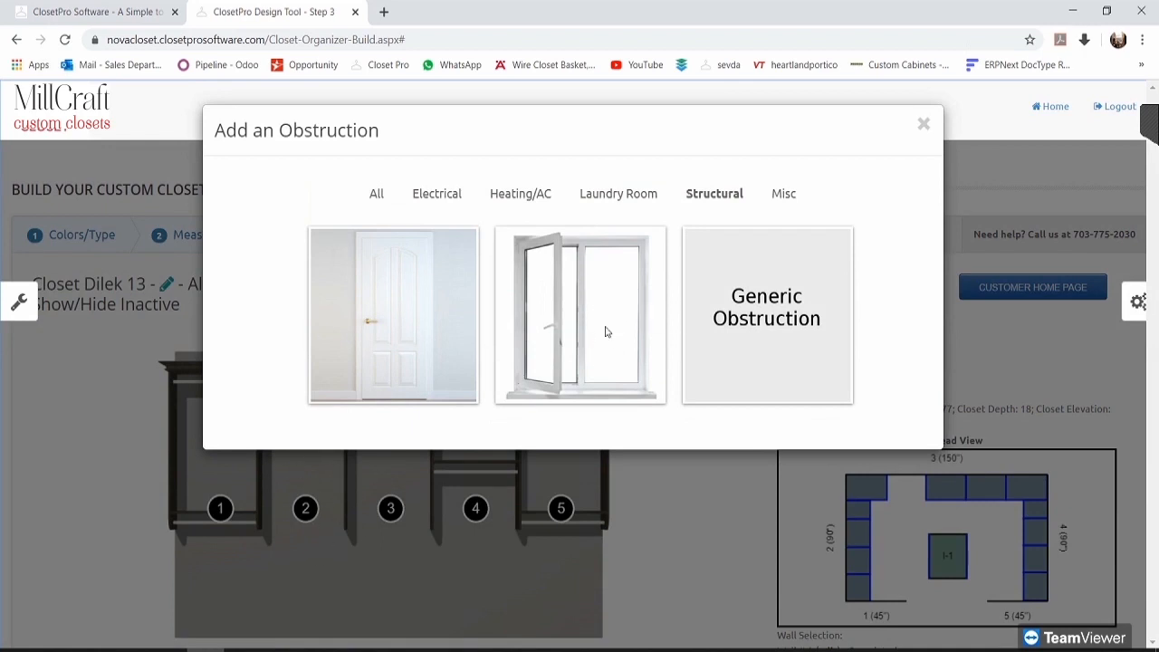
pyautogui.click(601, 297)
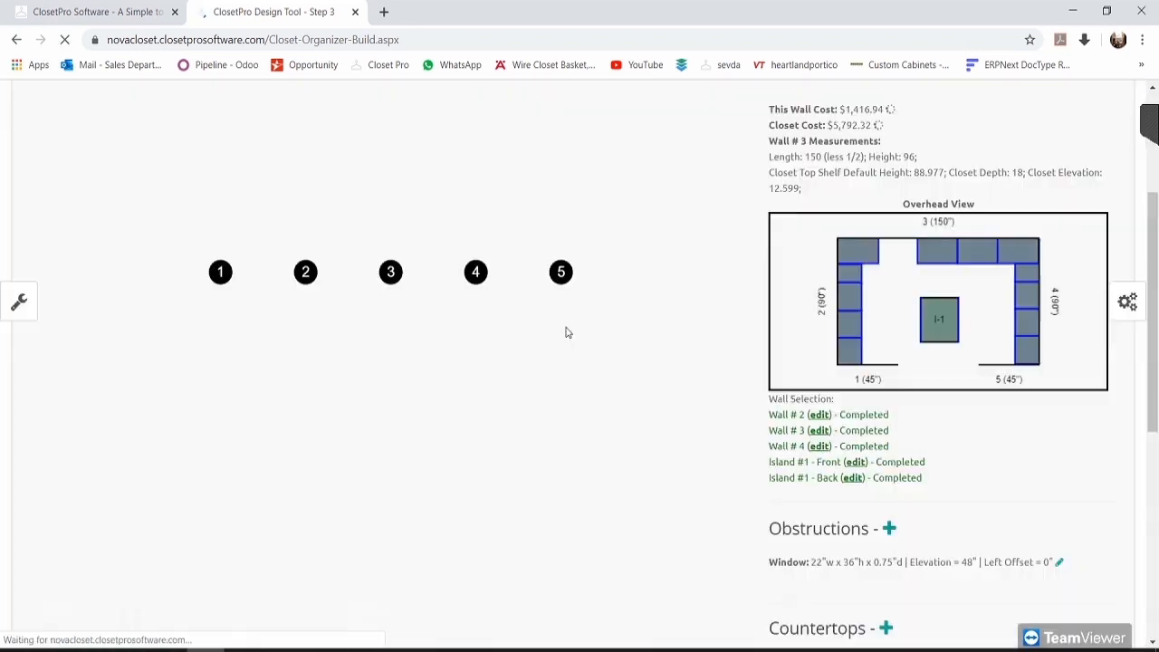
pyautogui.scroll(1, 584, 363)
pyautogui.scroll(-2, 684, 380)
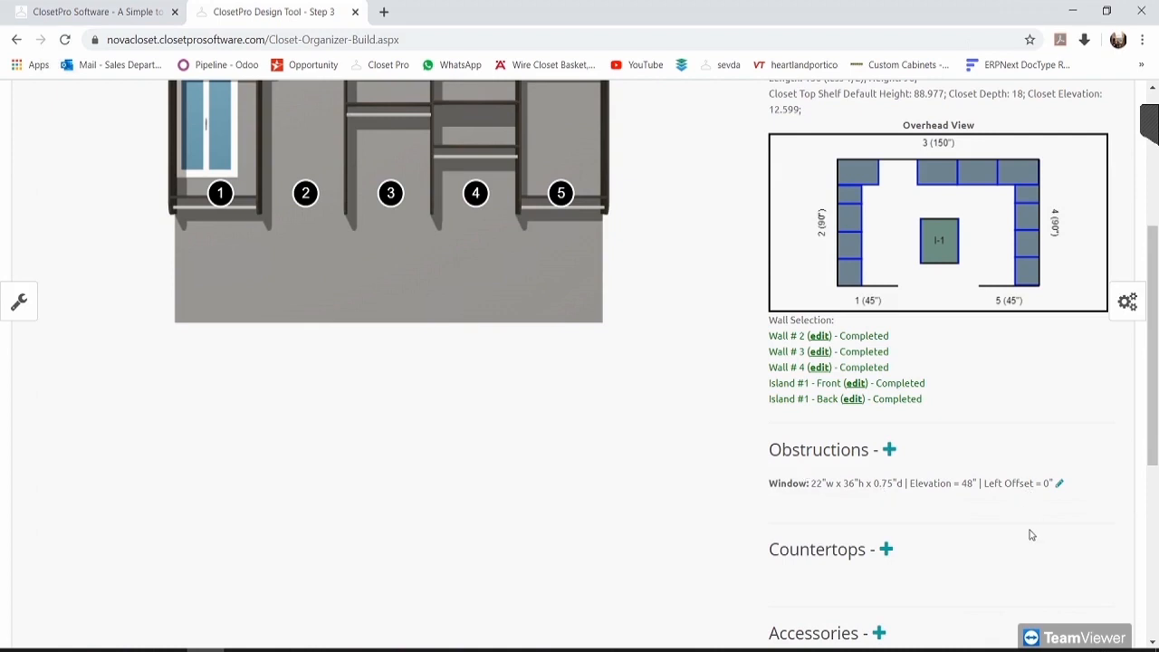
pyautogui.scroll(1, 1030, 535)
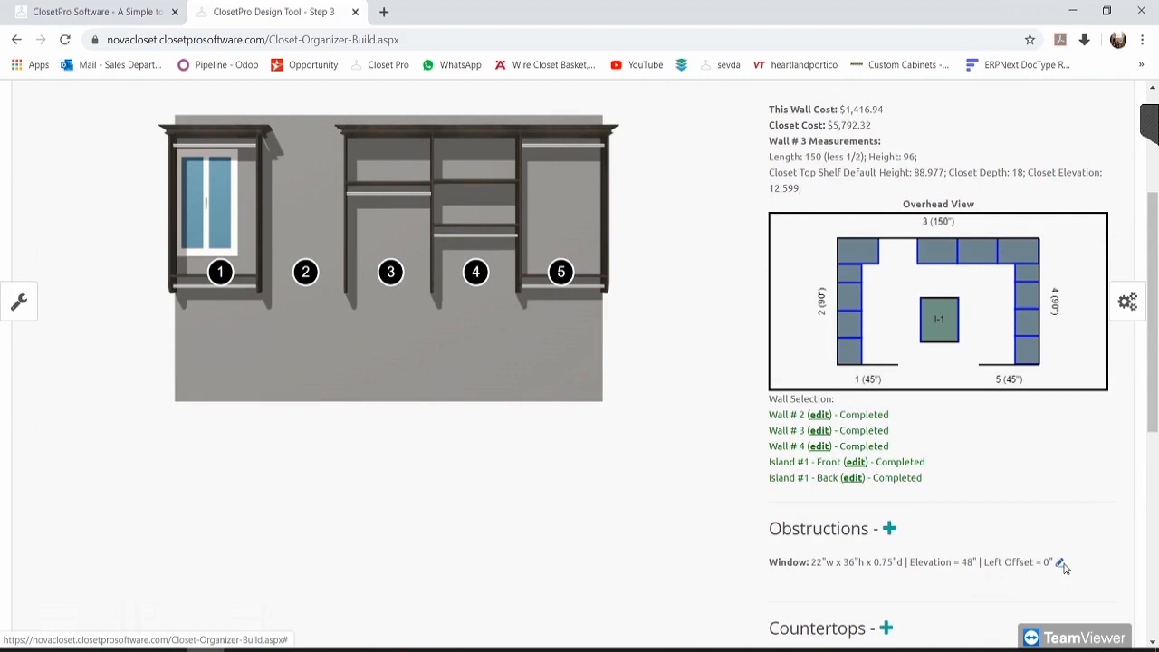
pyautogui.click(1064, 565)
pyautogui.click(903, 487)
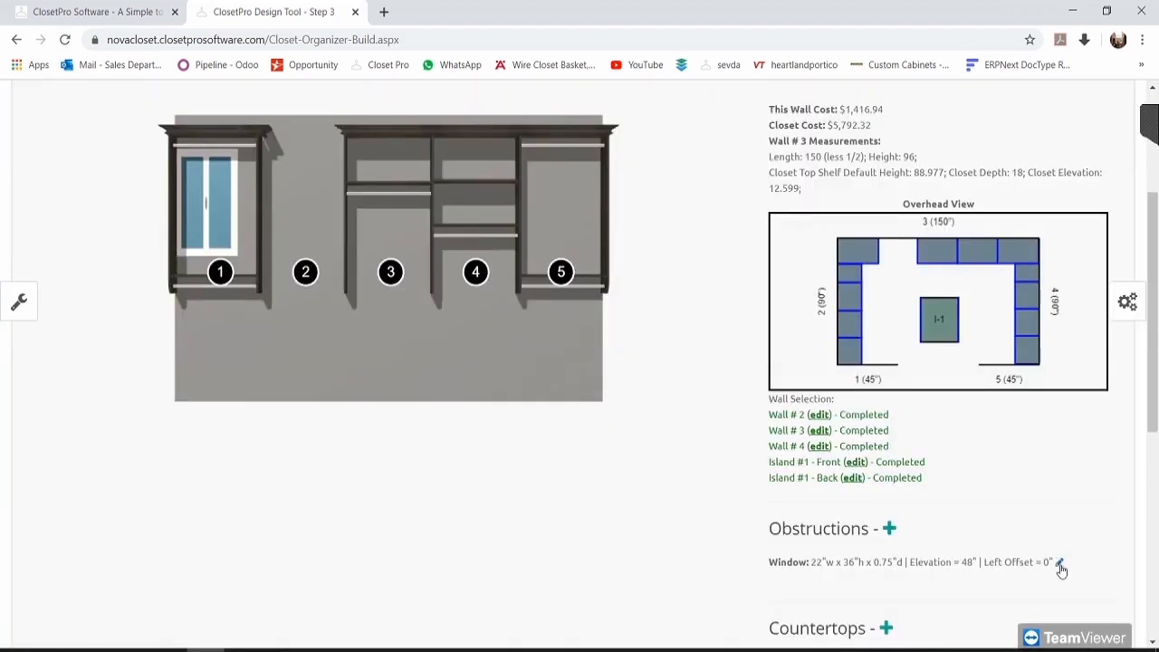
pyautogui.click(1060, 564)
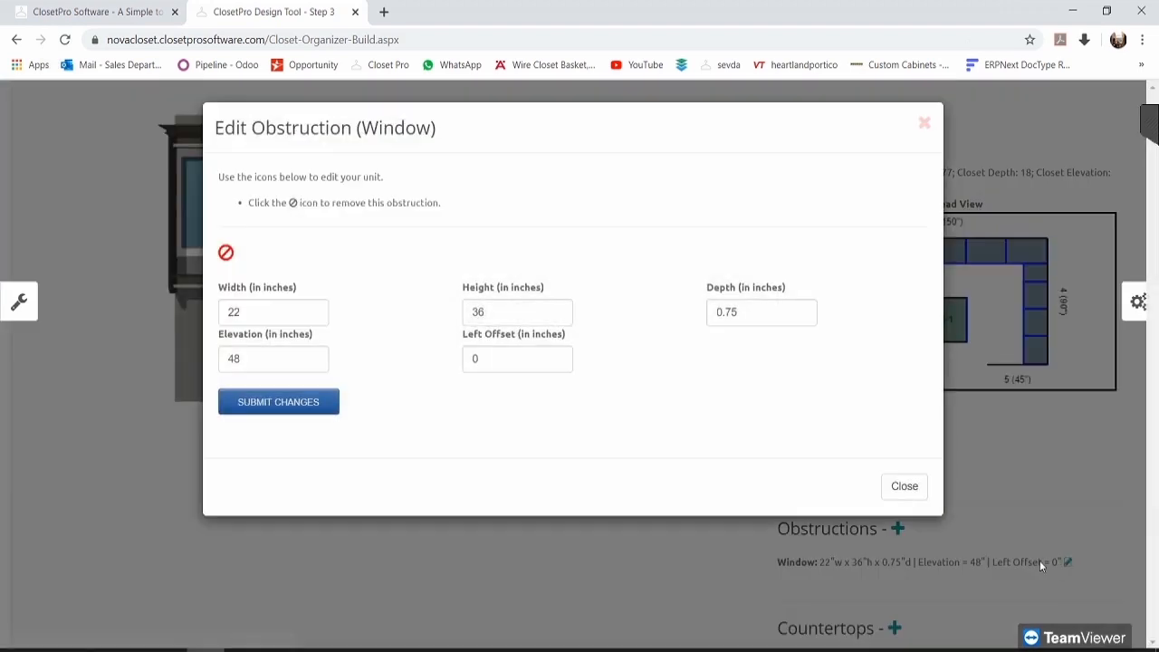
# Step: Try a 24-inch window width, then cancel and check section 1's 29-inch width
pyautogui.click(259, 315)
pyautogui.click(518, 310)
pyautogui.click(756, 319)
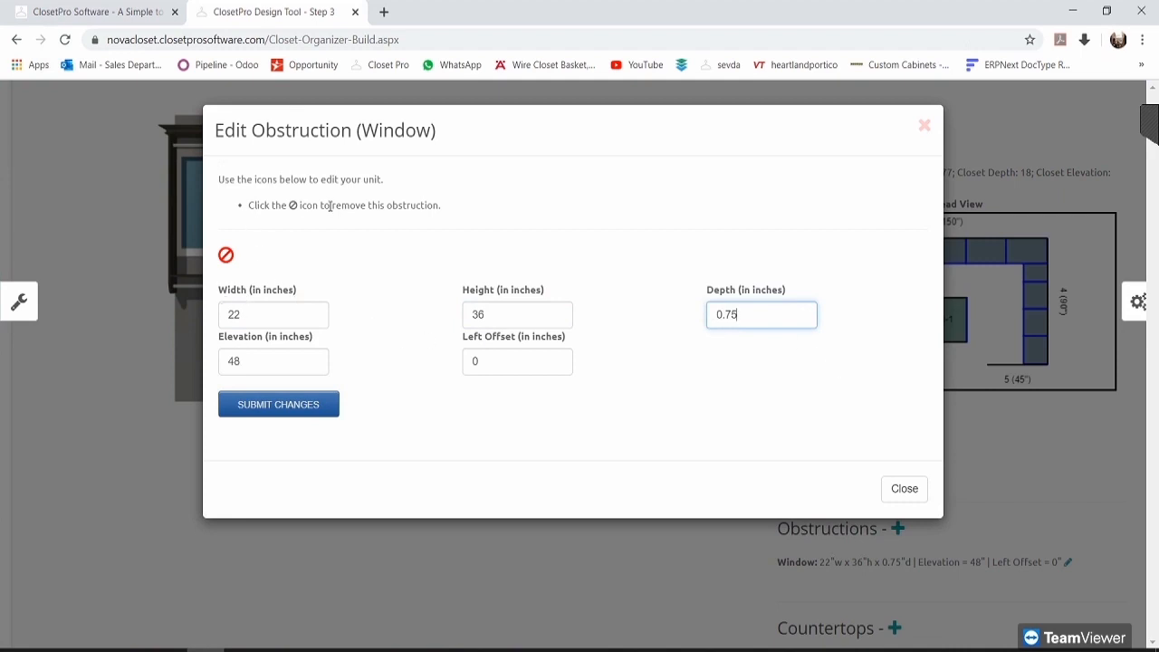
pyautogui.click(246, 314)
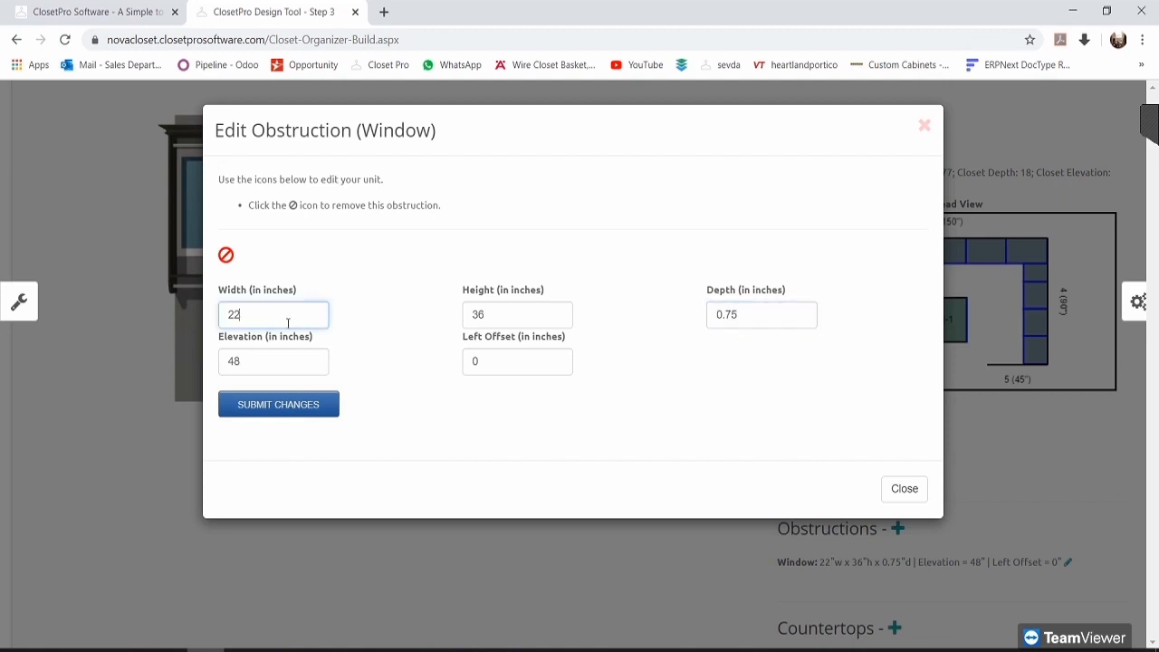
pyautogui.write('4')
pyautogui.click(529, 355)
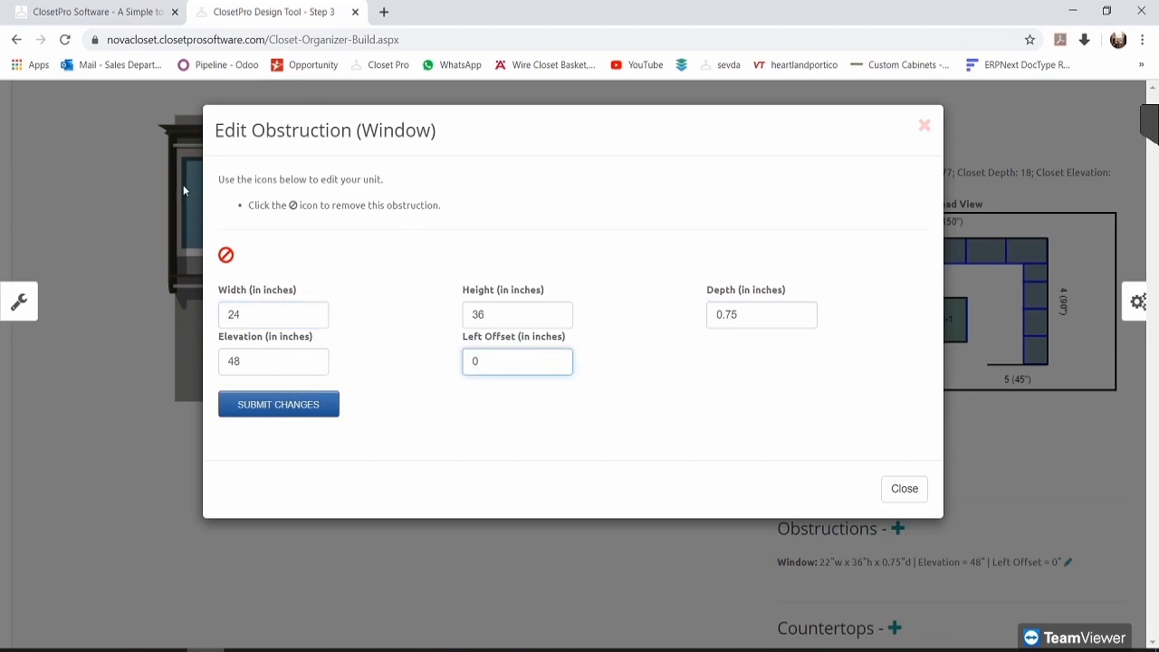
pyautogui.click(925, 125)
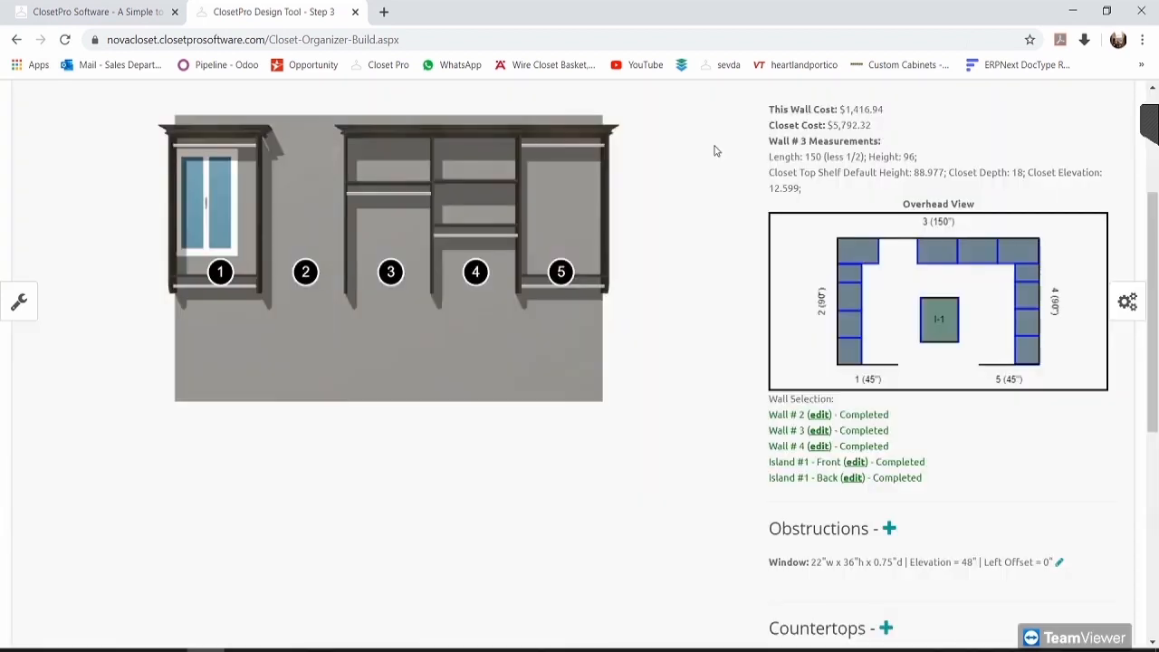
pyautogui.click(222, 271)
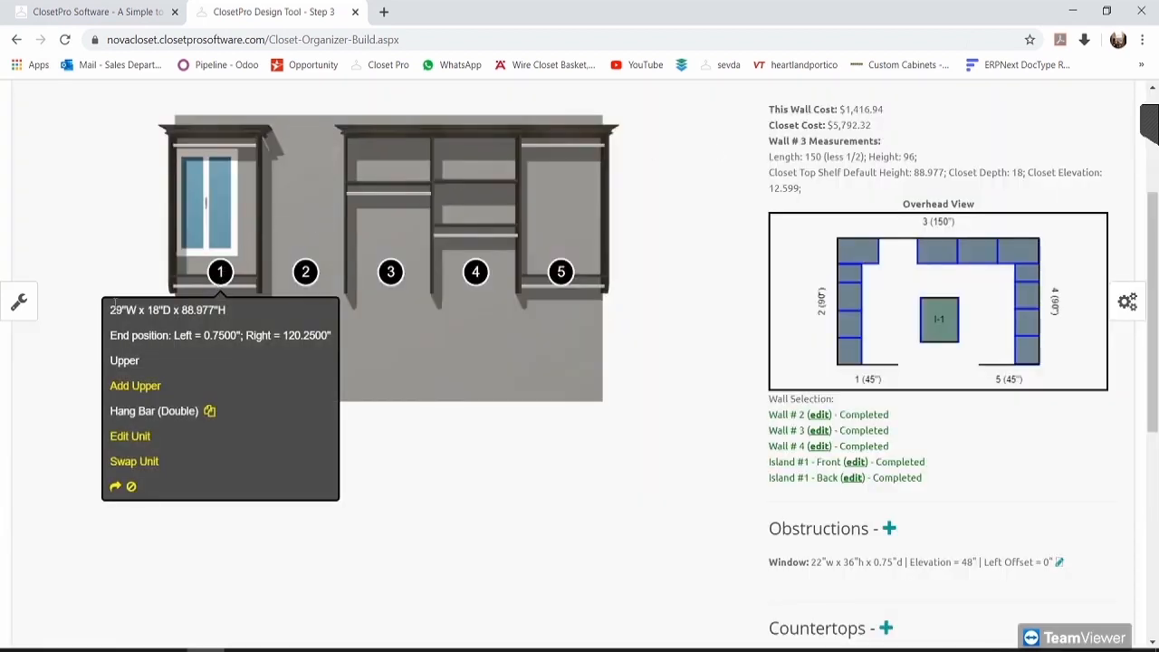
pyautogui.moveTo(111, 309); pyautogui.dragTo(136, 311)
pyautogui.click(684, 390)
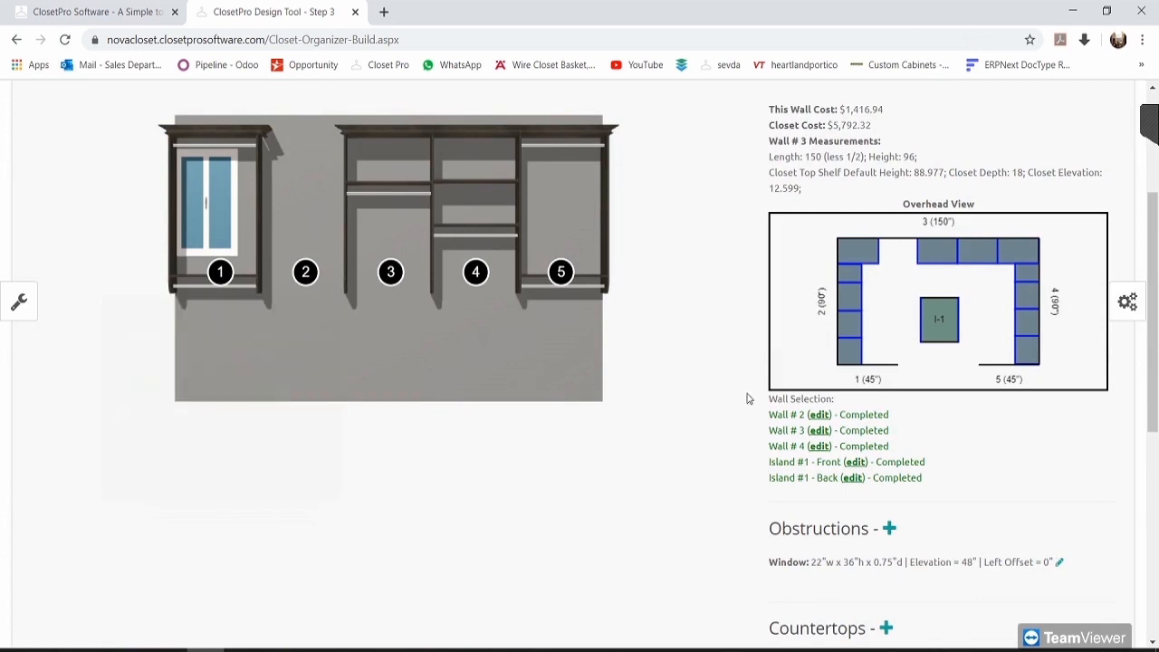
# Step: Set the window's left offset to 30 and submit it with the 24-inch width
pyautogui.click(1059, 565)
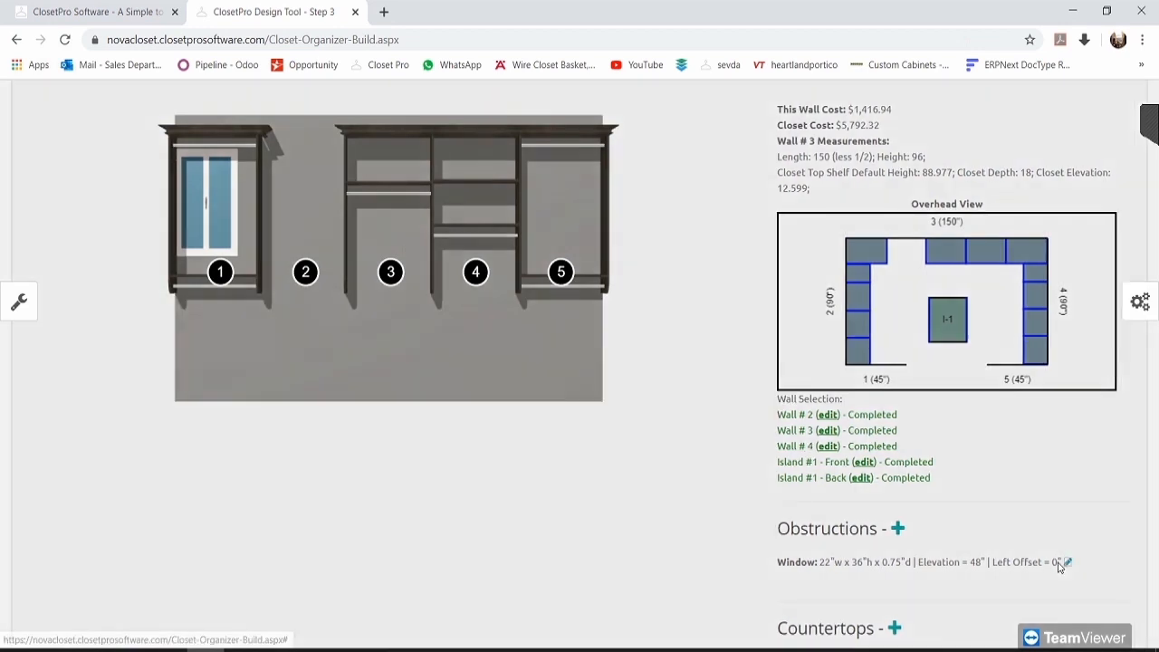
pyautogui.moveTo(475, 360); pyautogui.dragTo(467, 362)
pyautogui.write('30')
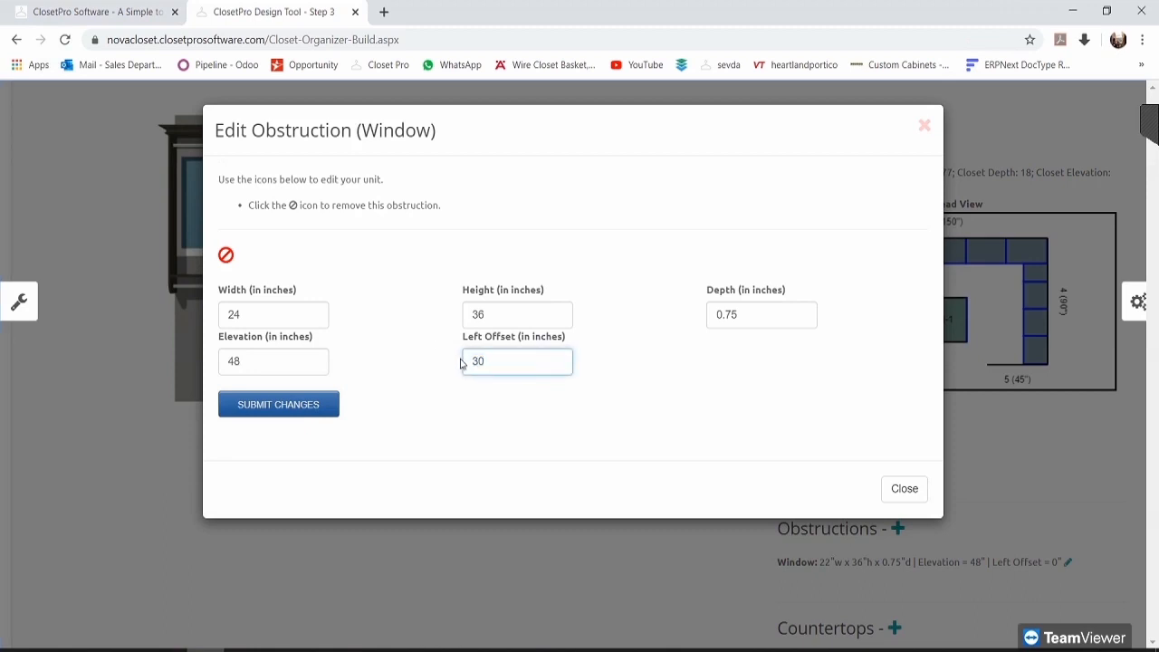
pyautogui.click(287, 407)
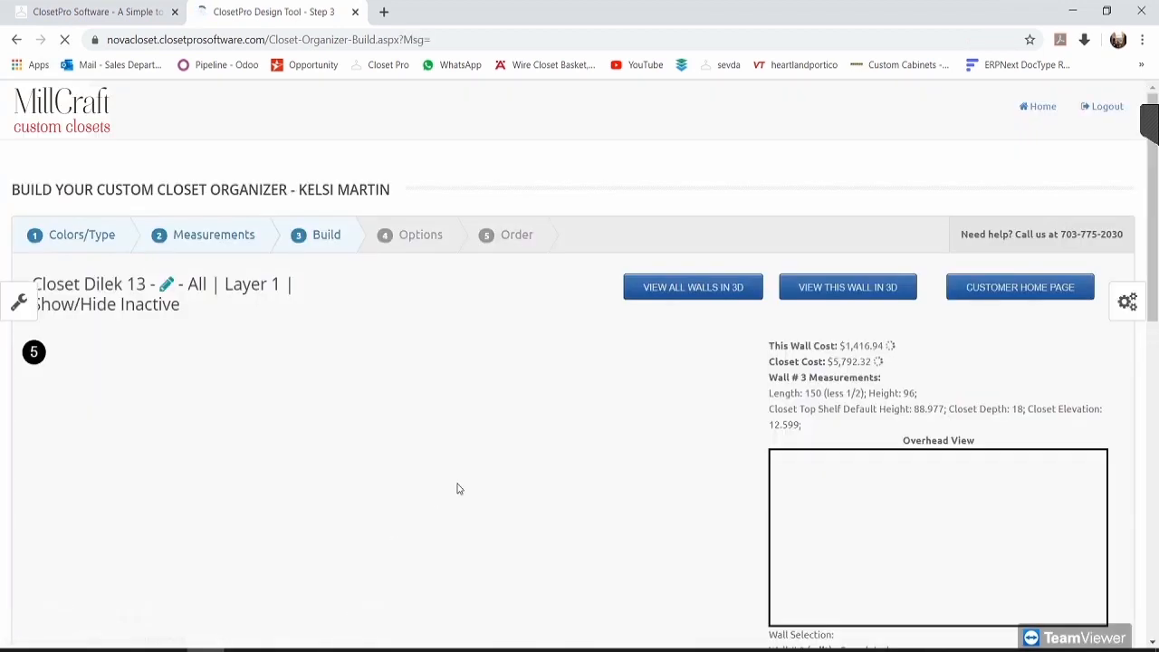
# Step: Reopen the Edit Obstruction dialog for the 24-inch window now over section 2
pyautogui.scroll(-3, 688, 439)
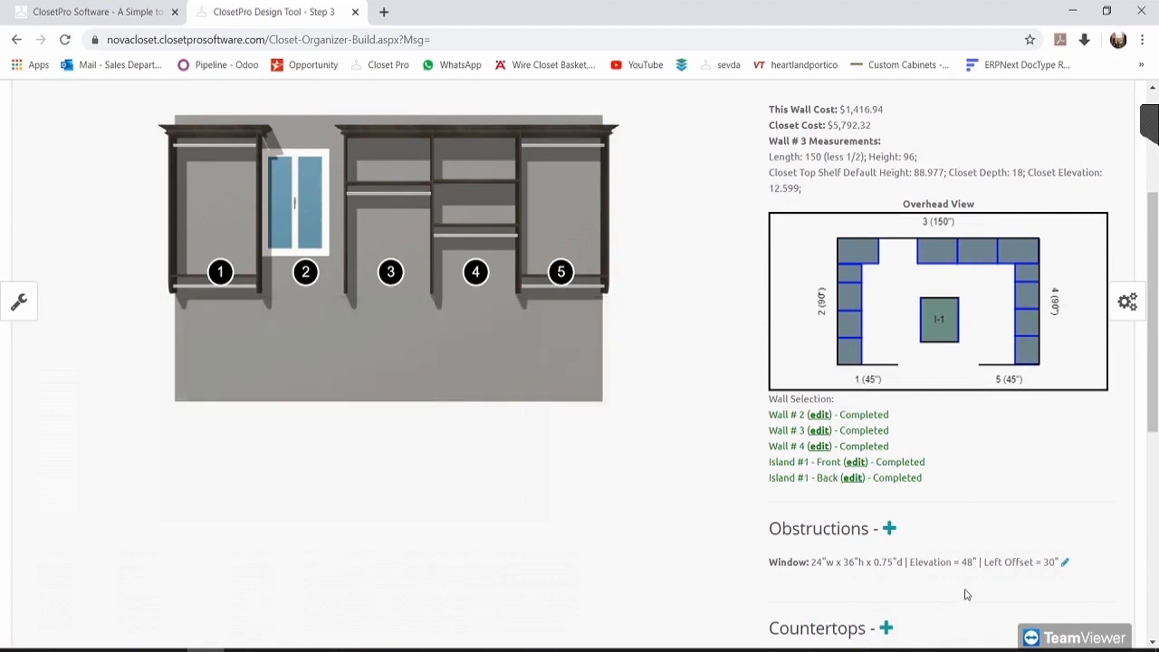
pyautogui.click(1065, 562)
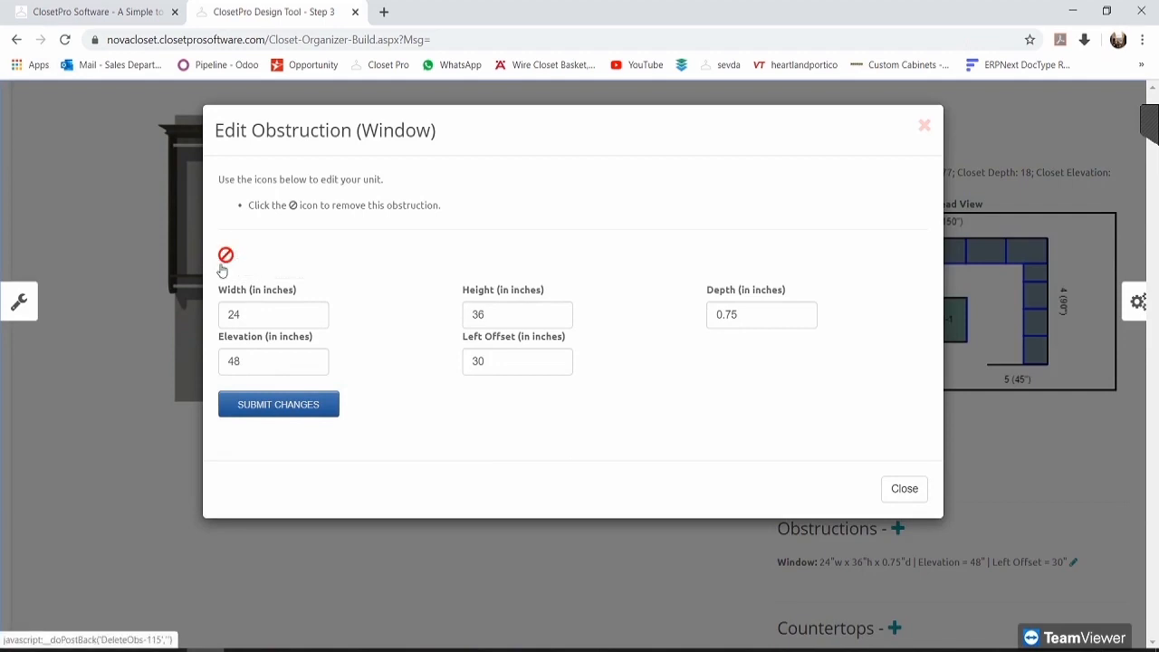
# Step: Resize the window to 27 inches wide at a 31-inch left offset and submit
pyautogui.doubleClick(256, 321)
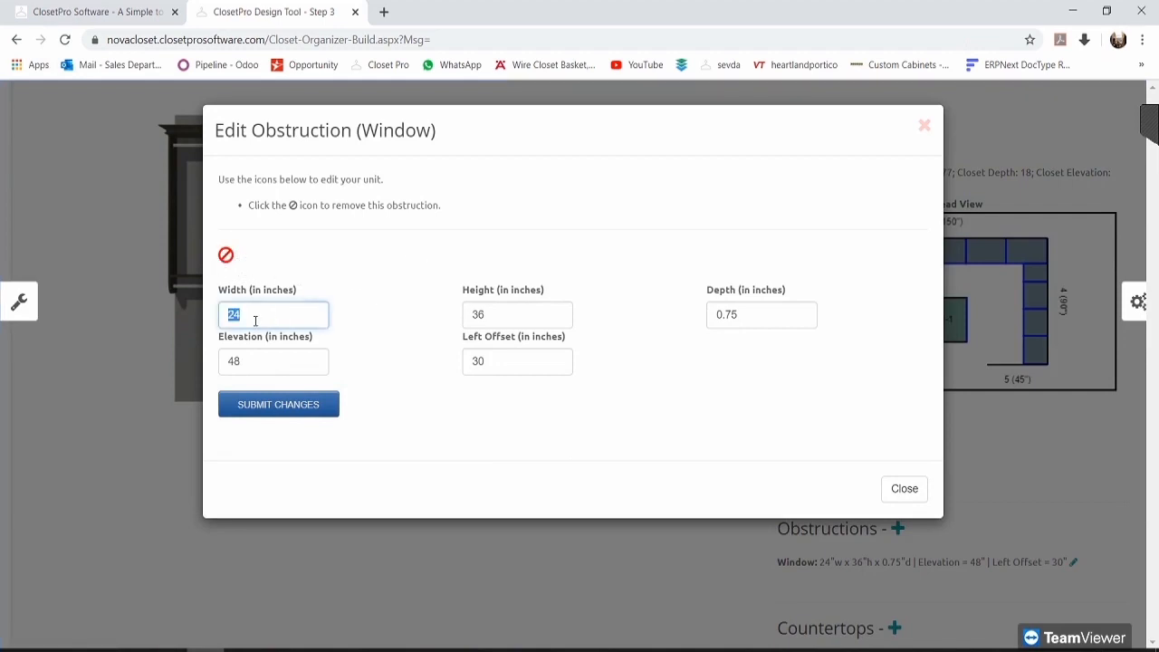
pyautogui.press('Escape')
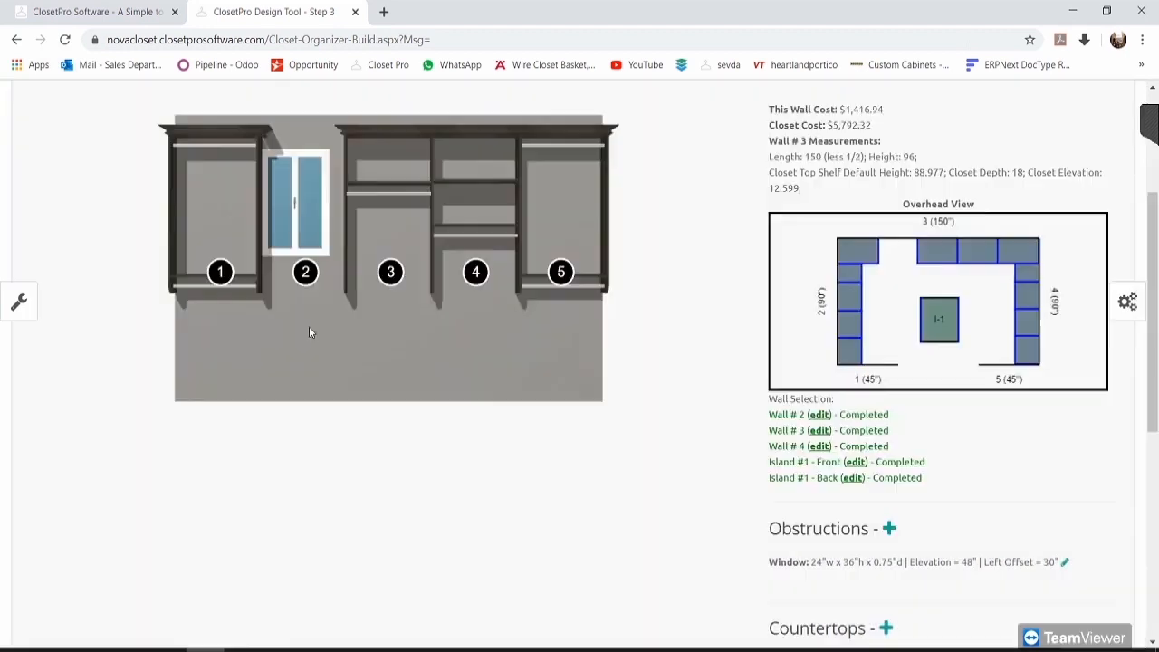
pyautogui.click(1065, 563)
pyautogui.doubleClick(247, 317)
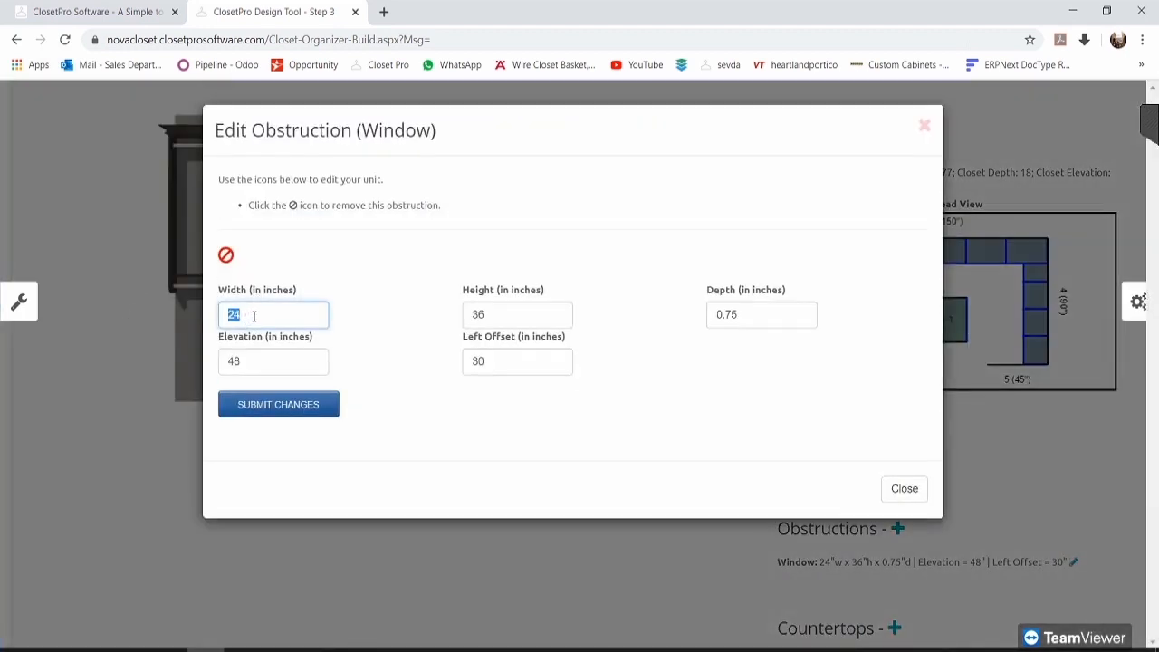
pyautogui.write('2')
pyautogui.click(506, 357)
pyautogui.press('BackSpace')
pyautogui.write('1')
pyautogui.click(301, 404)
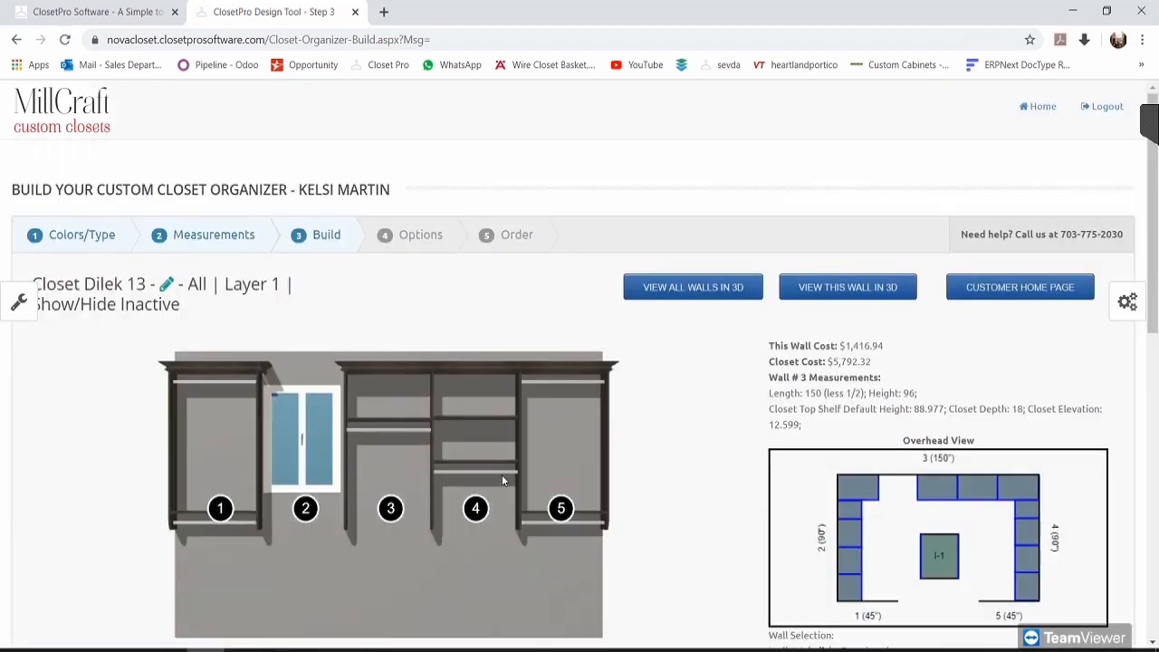
pyautogui.scroll(-1, 331, 559)
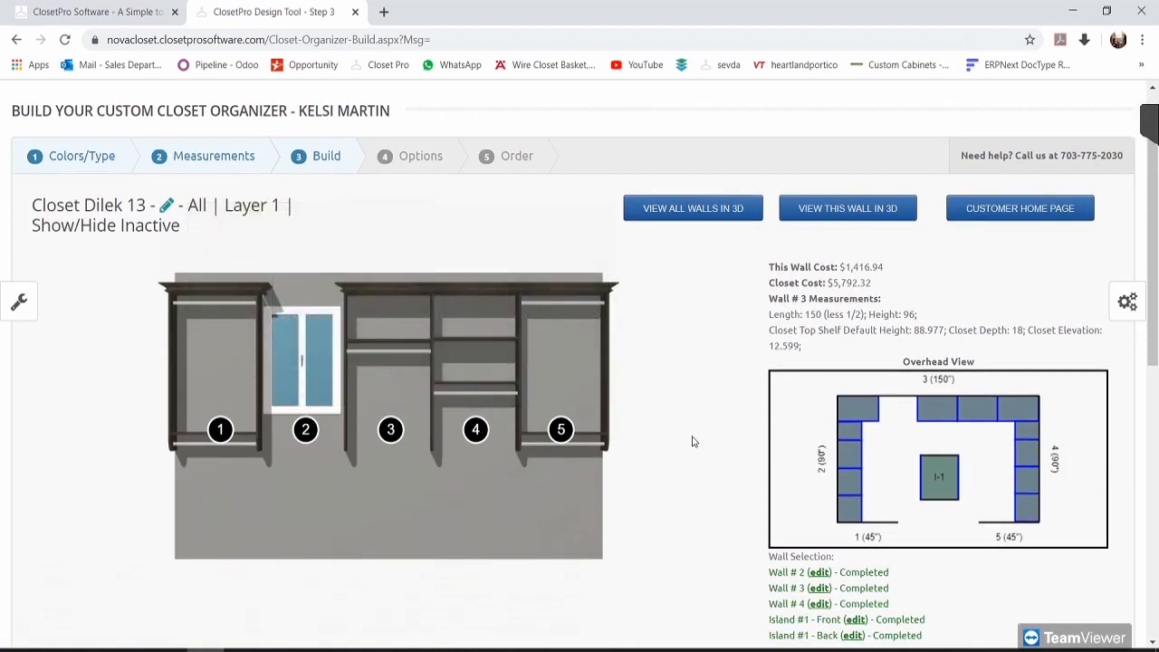
pyautogui.scroll(-1, 692, 441)
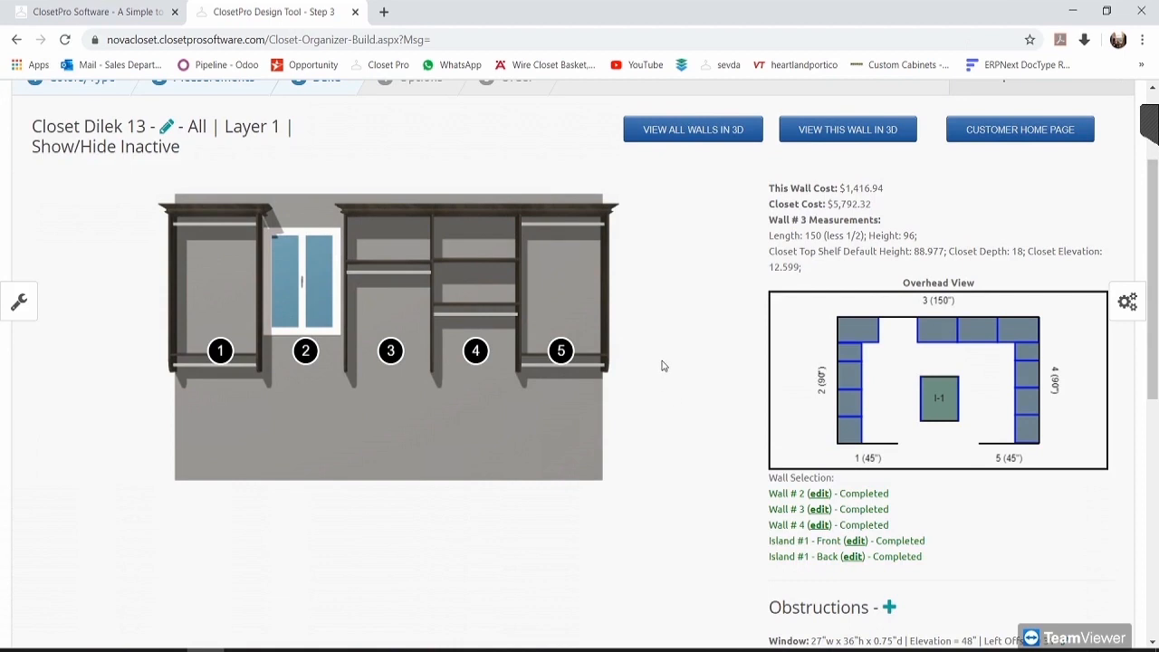
pyautogui.scroll(-3, 661, 366)
pyautogui.scroll(2, 672, 375)
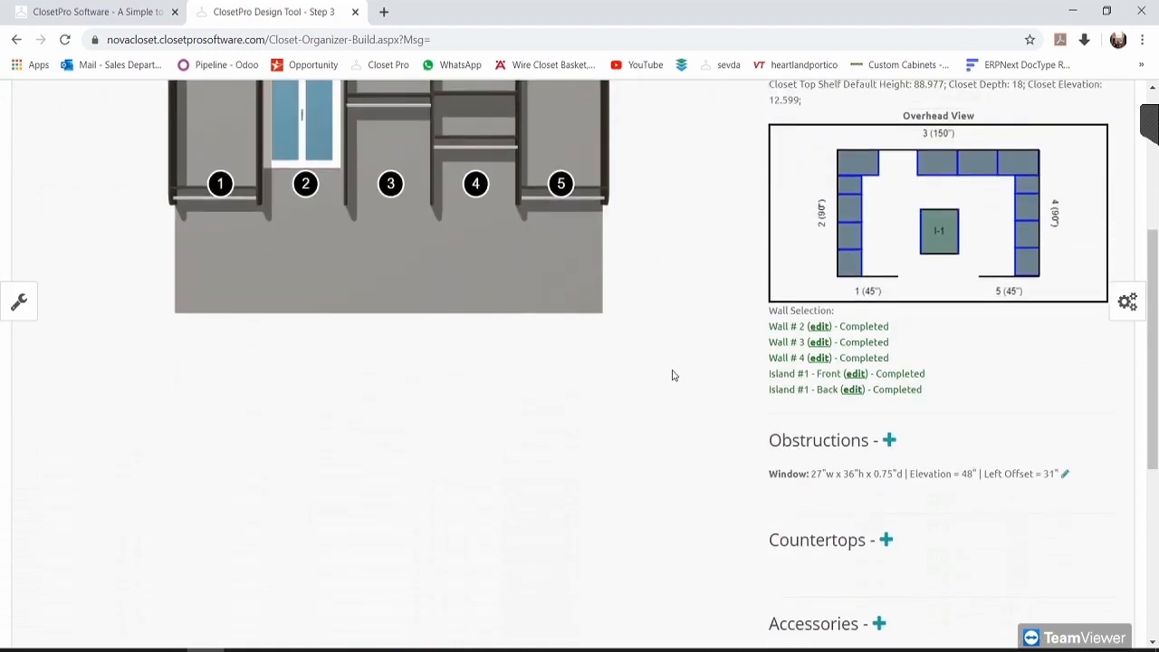
pyautogui.scroll(1, 672, 372)
pyautogui.click(227, 264)
pyautogui.scroll(-3, 680, 370)
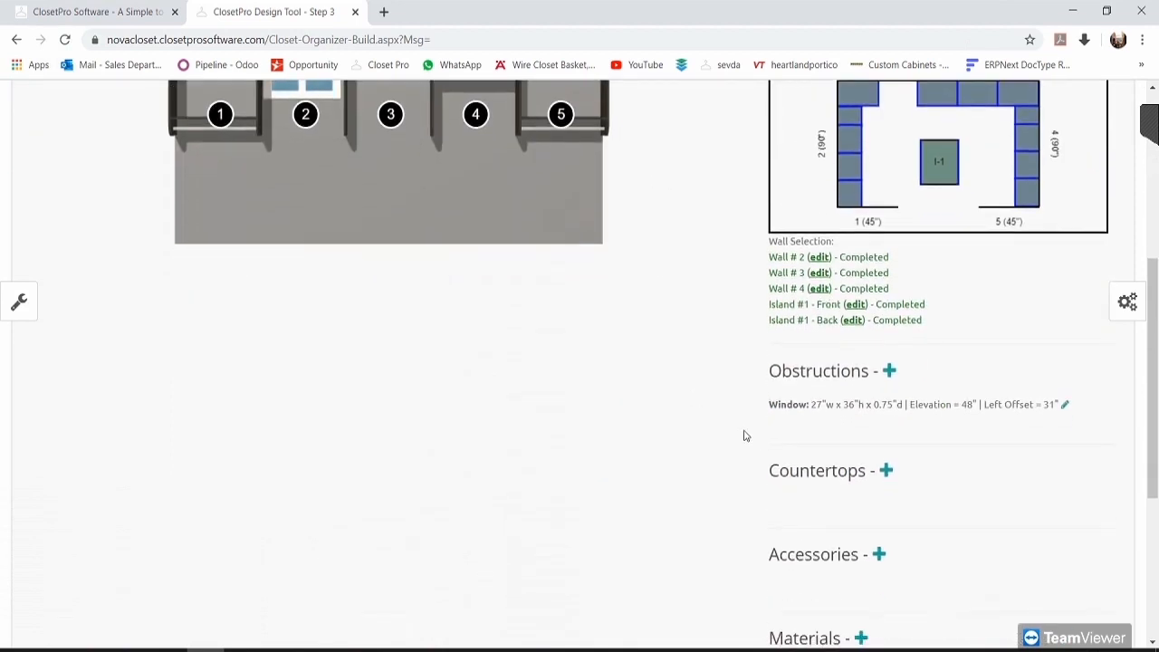
pyautogui.scroll(-1, 751, 426)
pyautogui.scroll(-3, 699, 360)
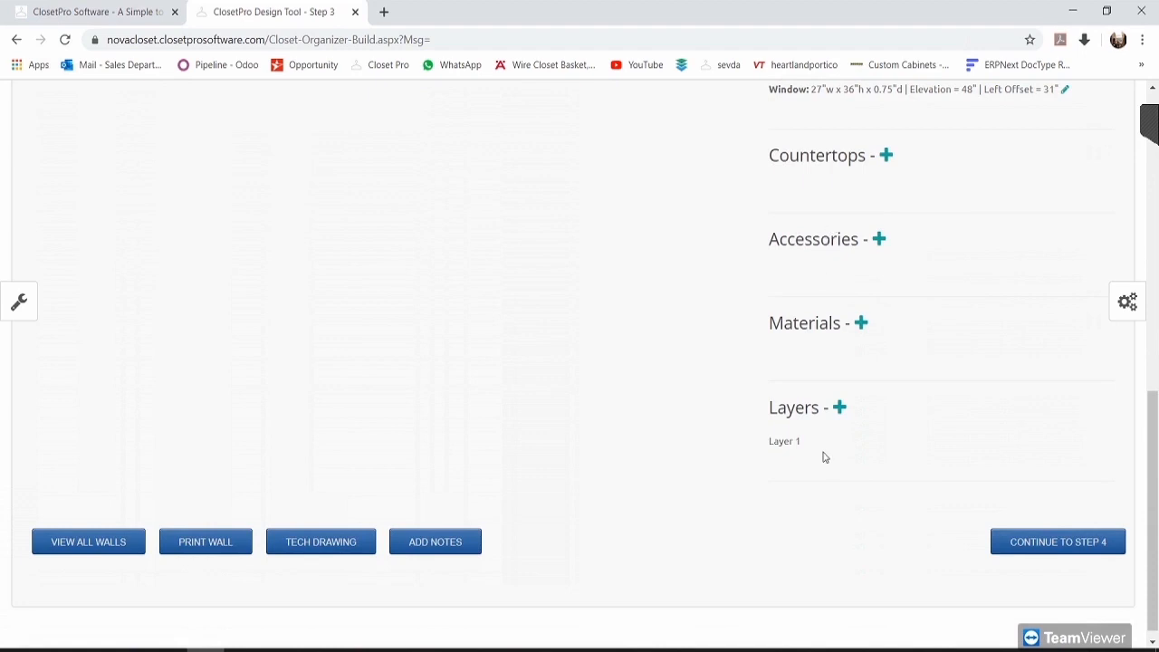
pyautogui.scroll(3, 823, 457)
pyautogui.scroll(2, 556, 548)
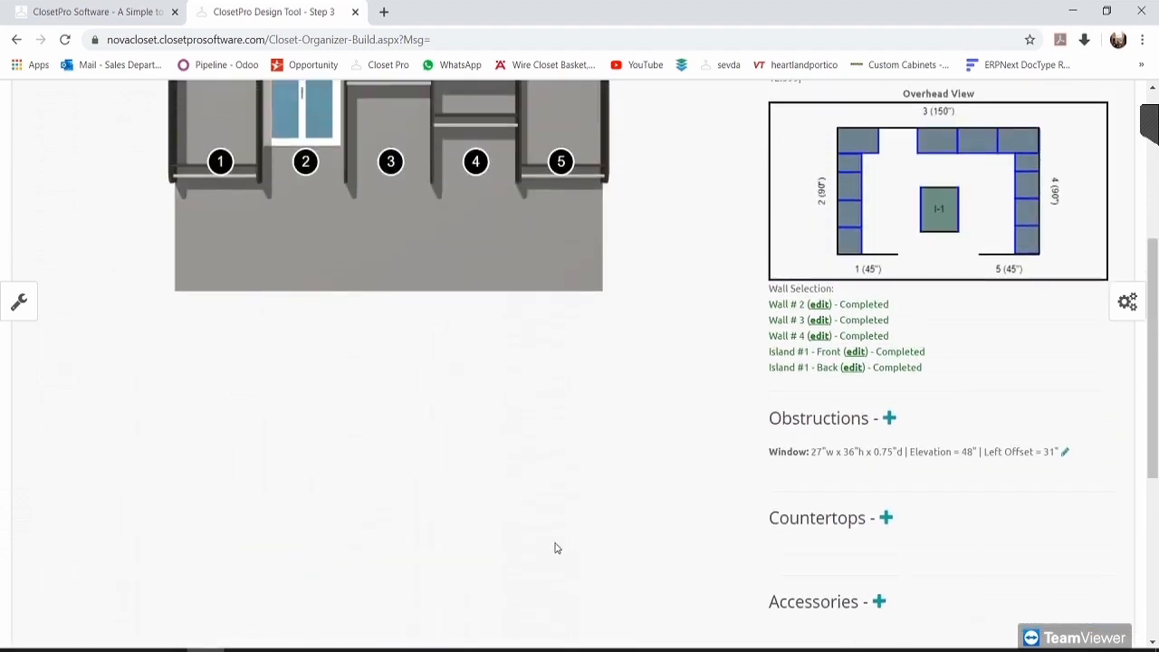
pyautogui.scroll(3, 556, 548)
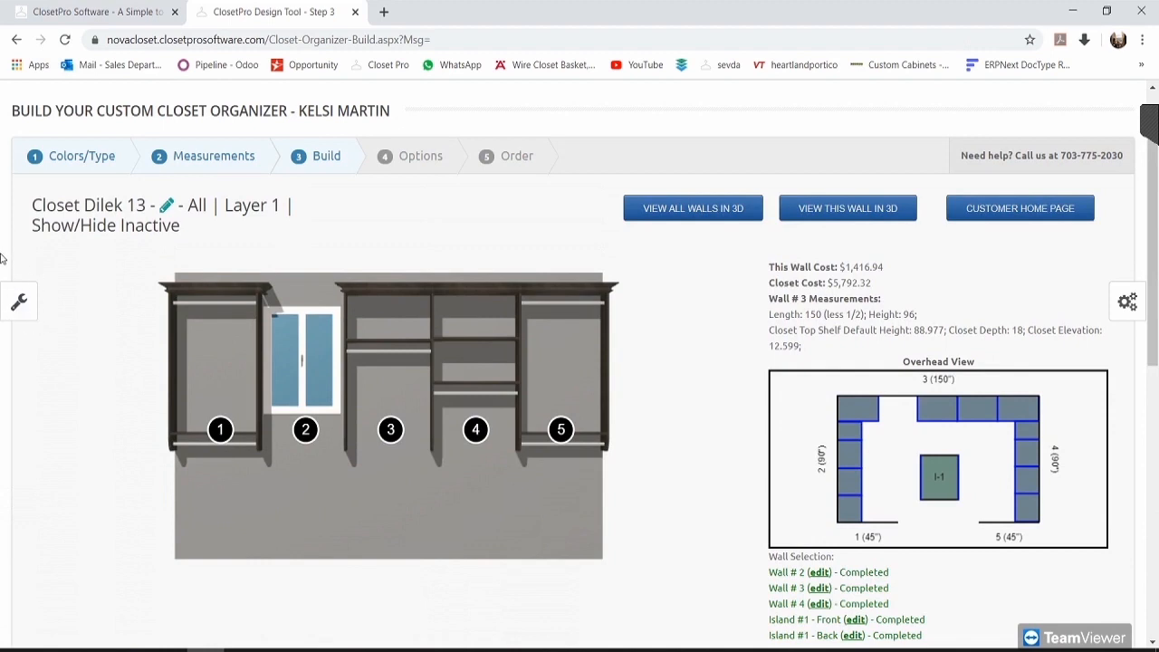
# Step: Look through the wall's section tools and swap list without making changes
pyautogui.click(18, 304)
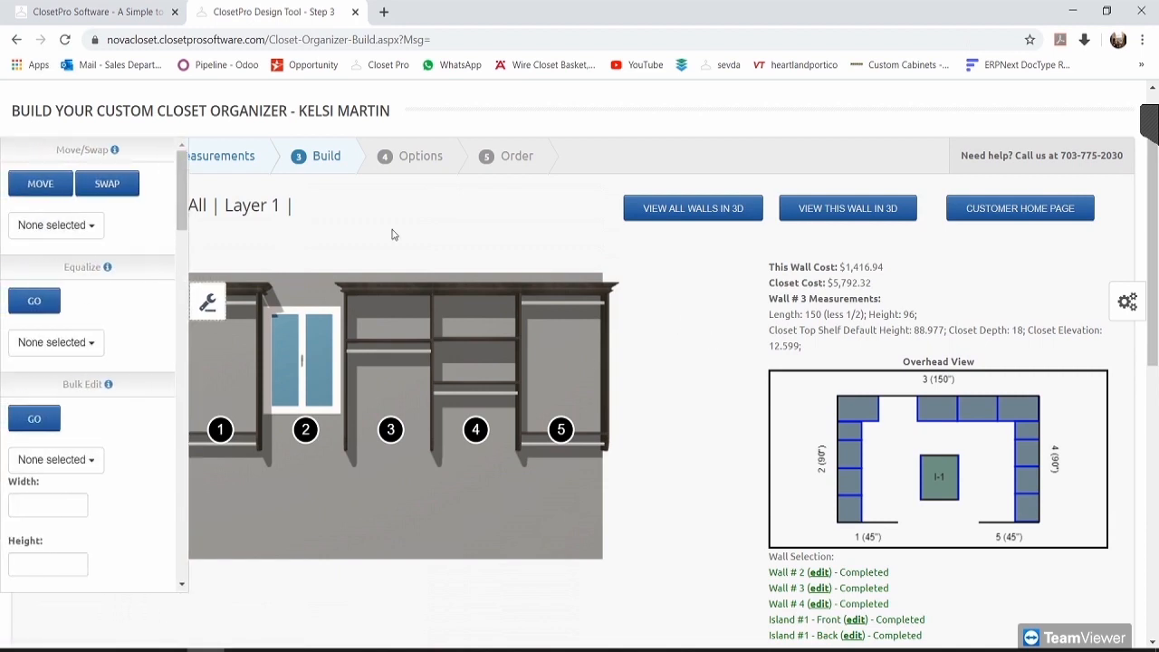
pyautogui.click(78, 226)
pyautogui.click(80, 226)
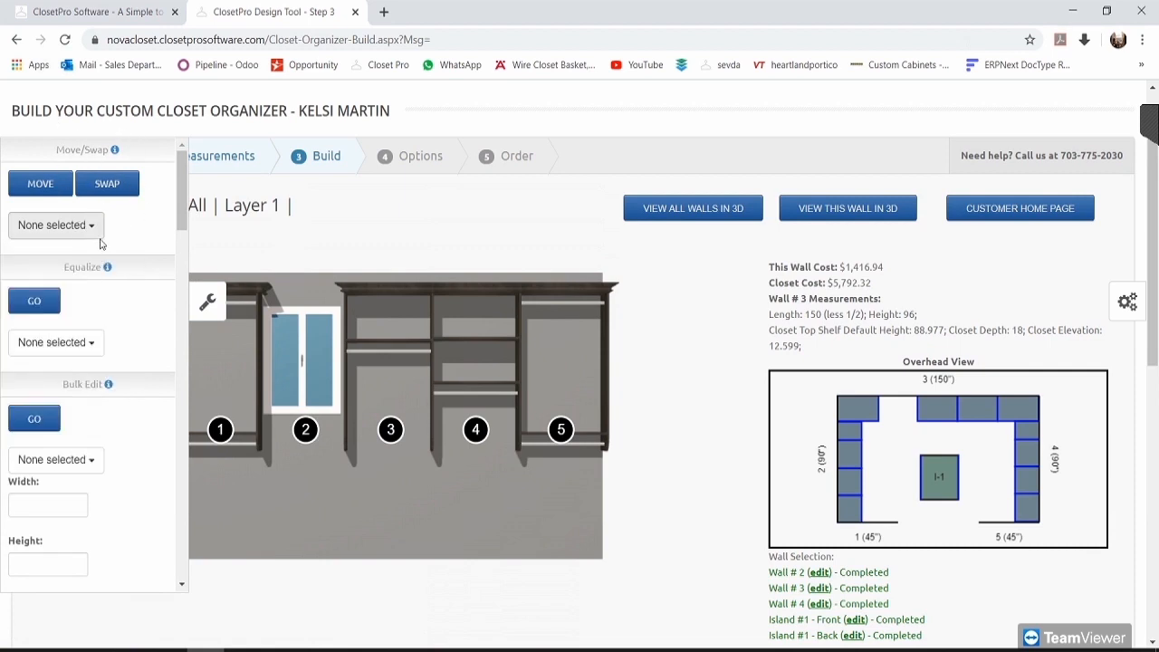
pyautogui.click(214, 306)
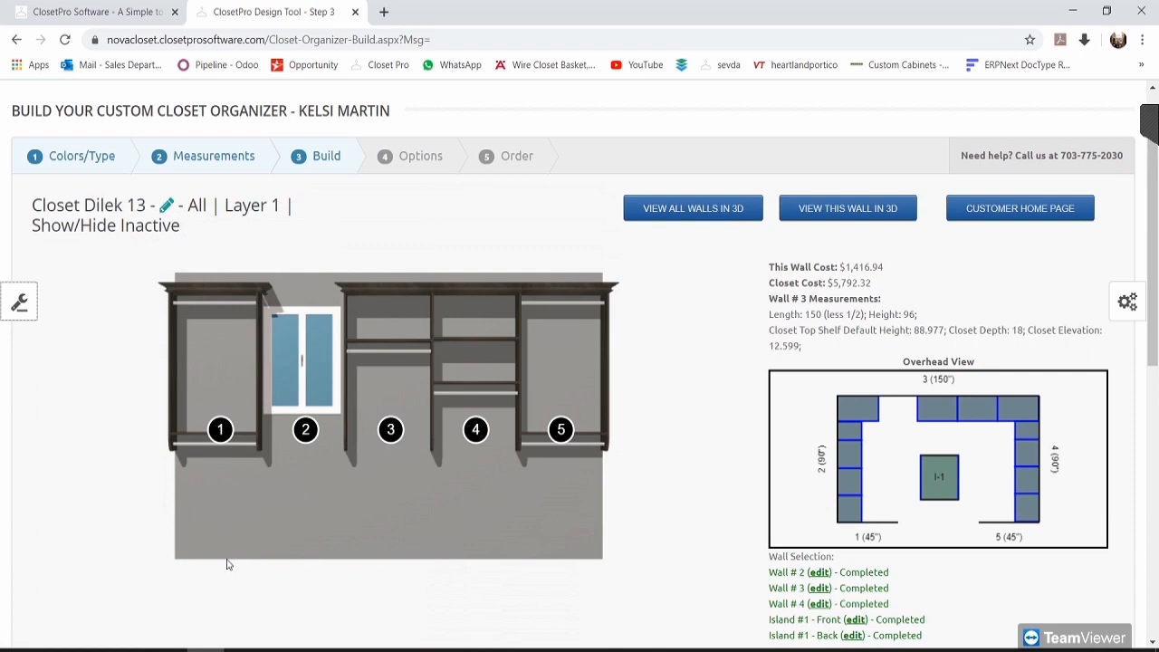
pyautogui.moveTo(382, 435)
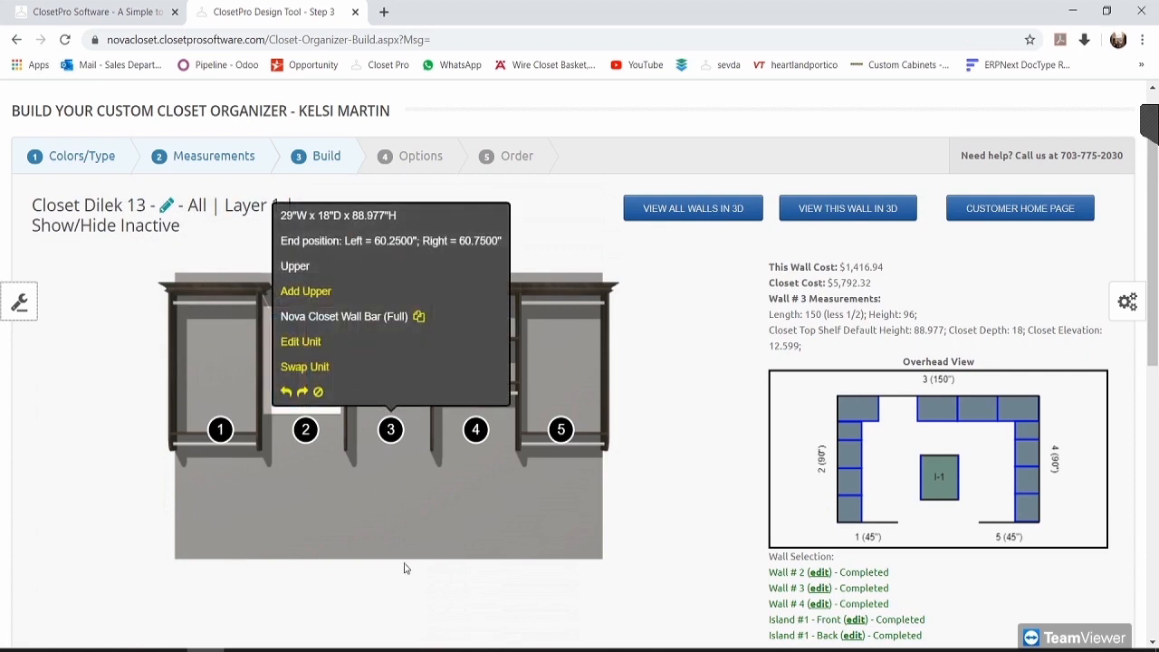
# Step: Swap wall 3's section 1 with section 3 using Move/Swap
pyautogui.click(20, 301)
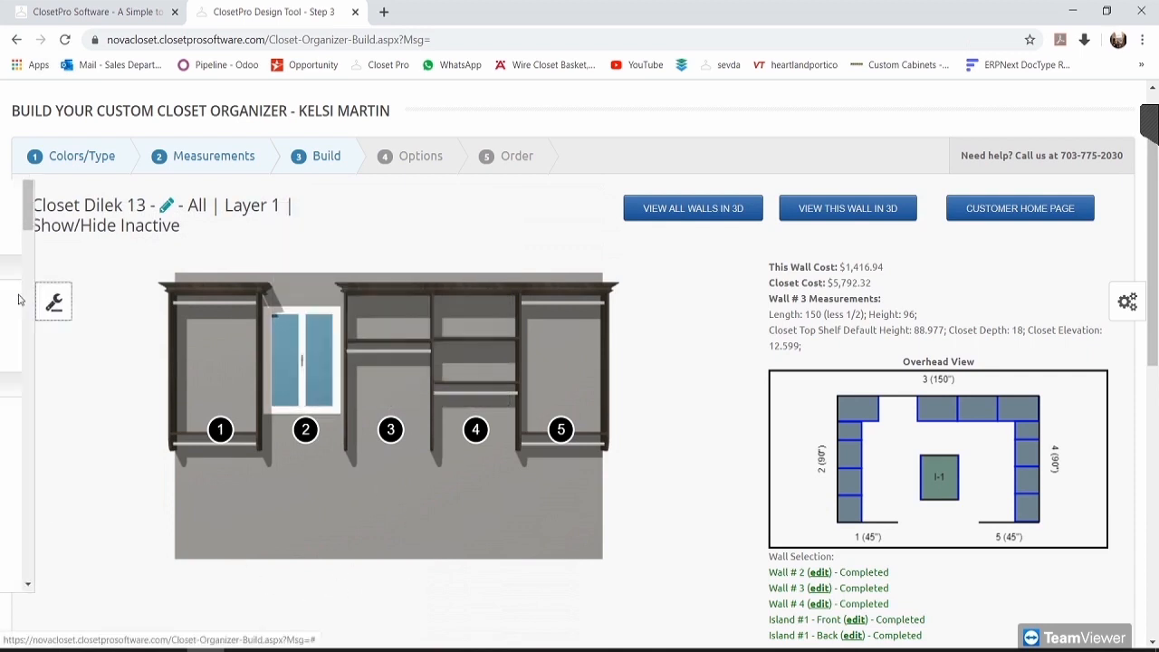
pyautogui.click(67, 229)
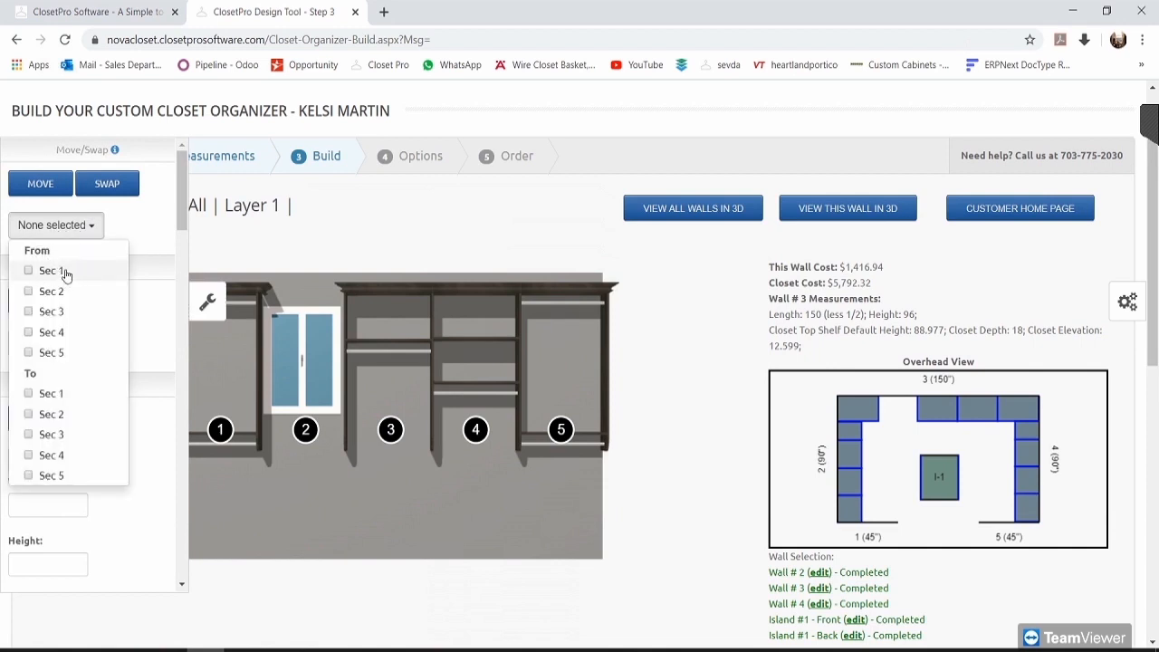
pyautogui.click(64, 271)
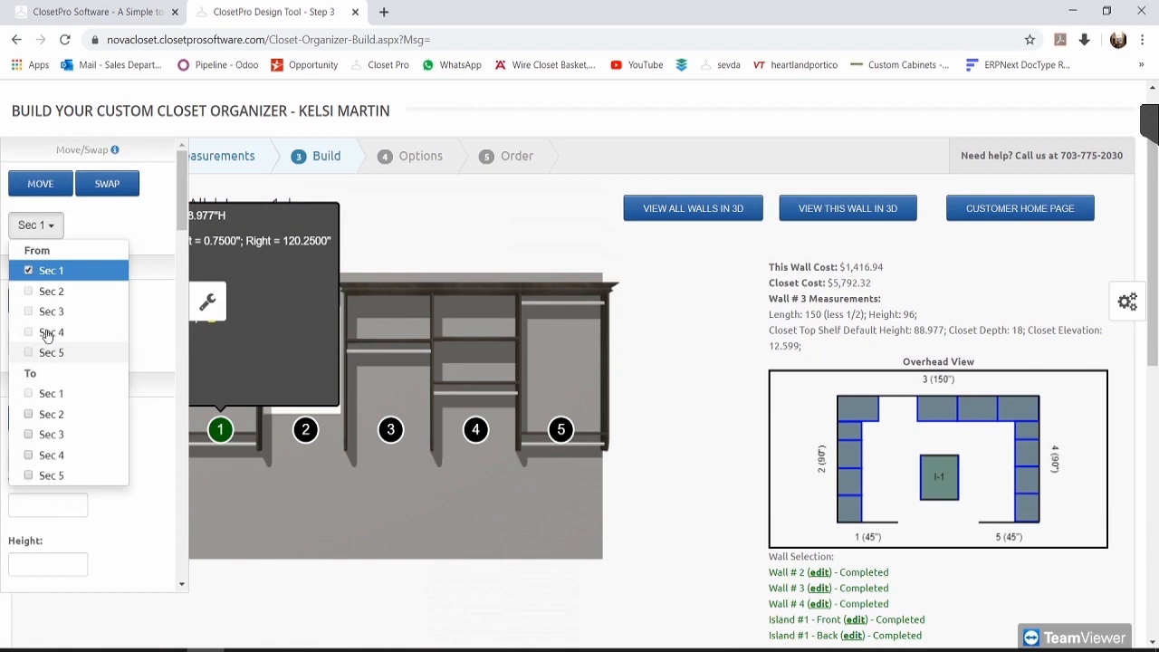
pyautogui.click(59, 435)
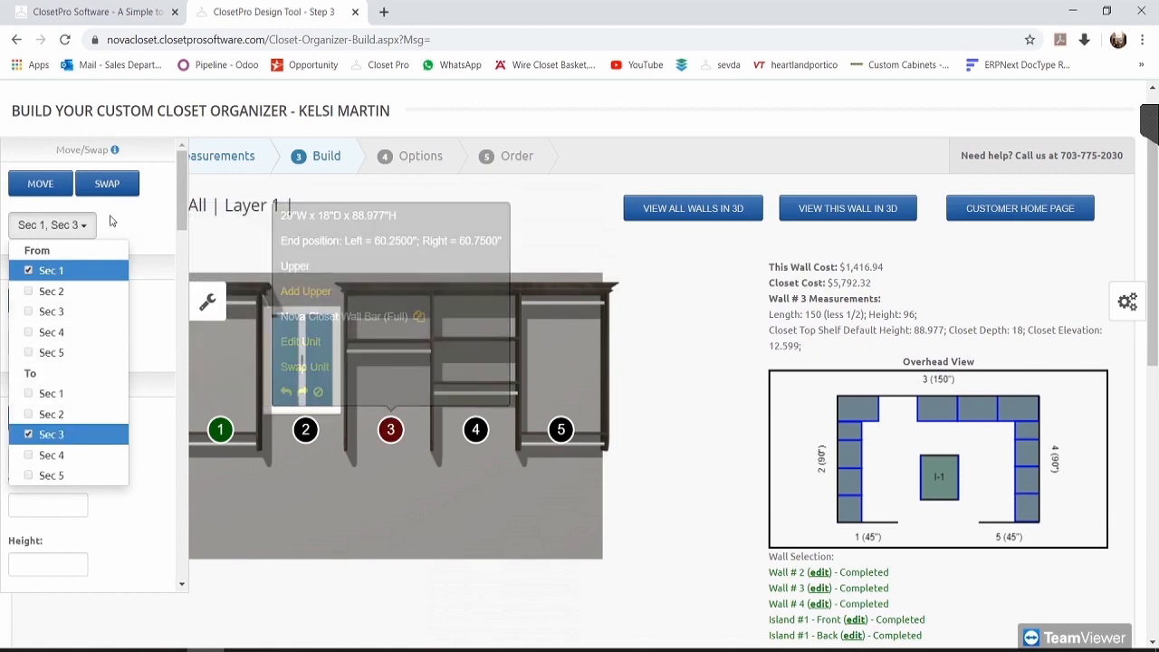
pyautogui.click(123, 192)
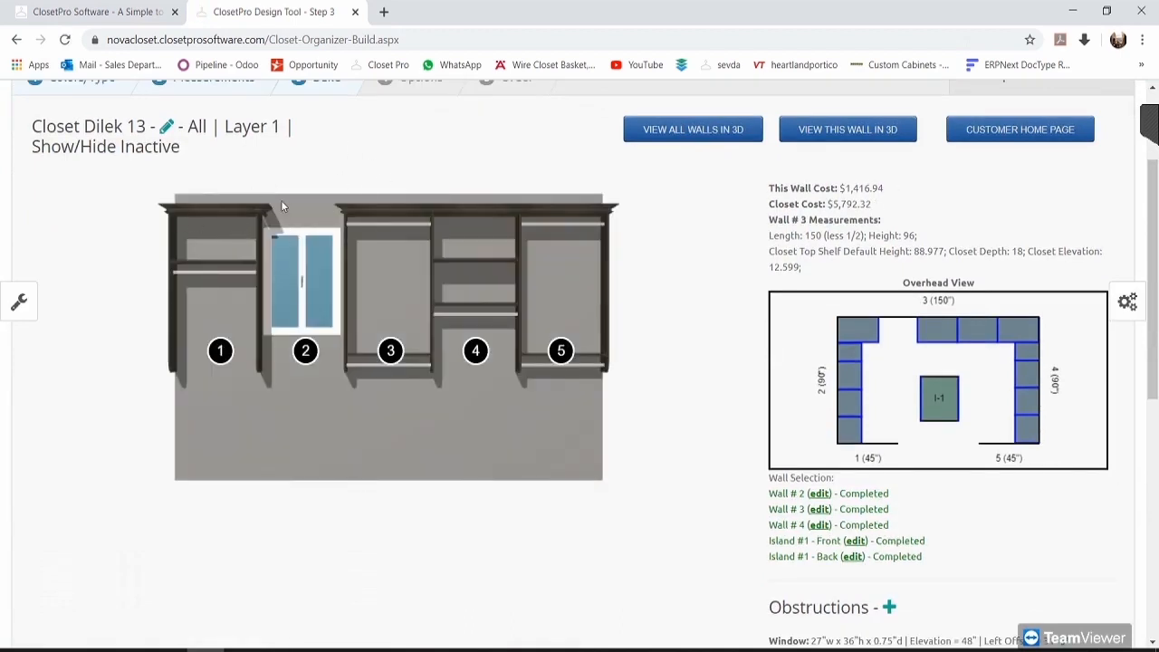
# Step: Swap sections 1 and 3 so the Nova Closet Wall Bar (Full) sits in section 1
pyautogui.click(19, 302)
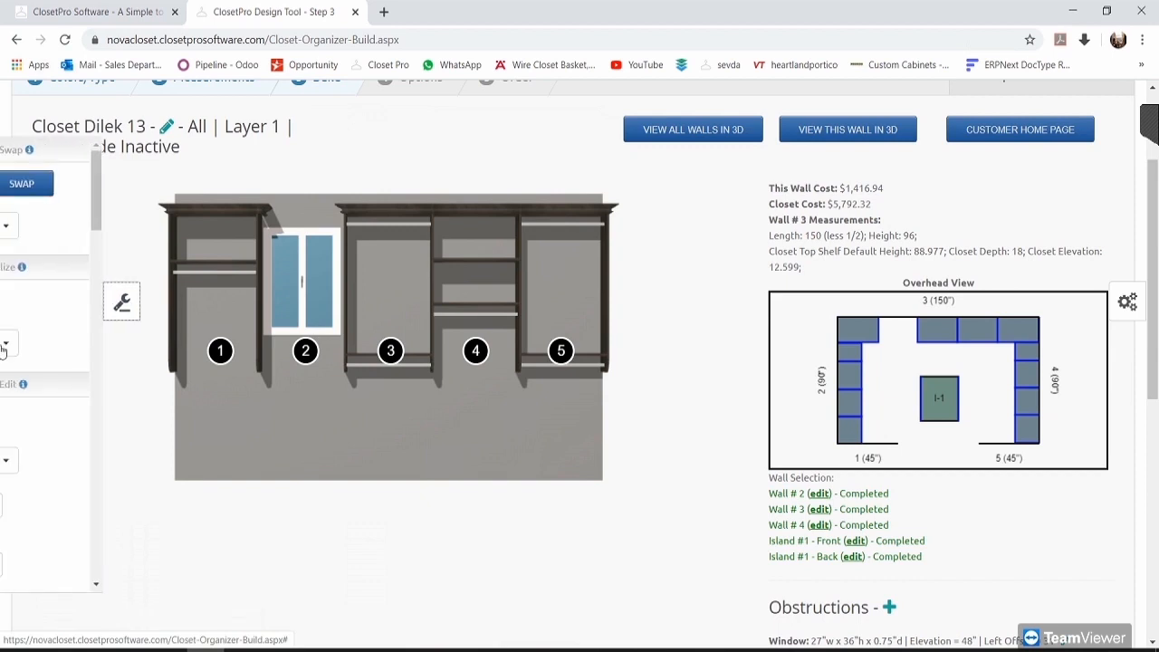
pyautogui.moveTo(182, 213); pyautogui.dragTo(184, 159)
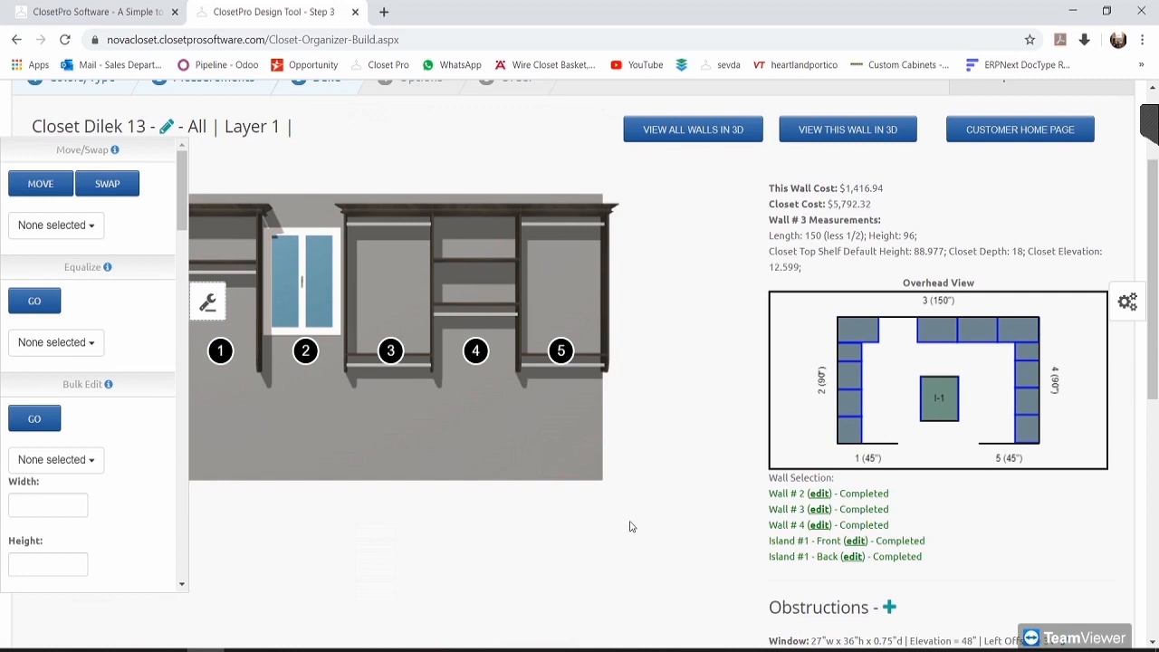
pyautogui.click(207, 303)
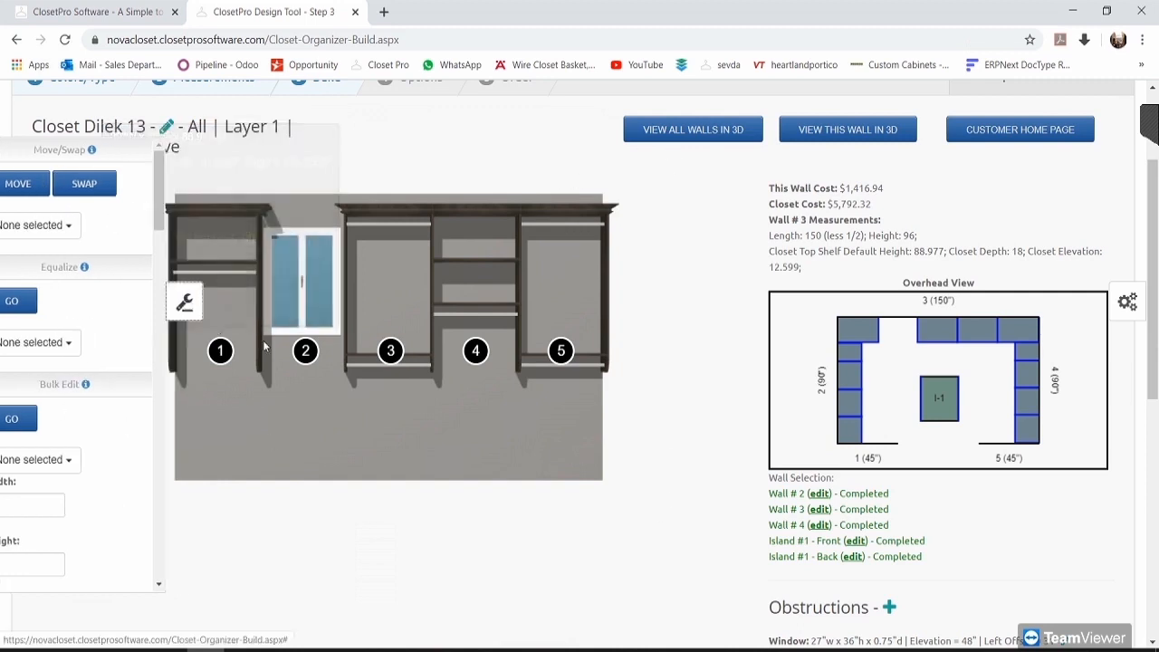
# Step: Check the unit details of sections 3, 5 and 4 on wall 3
pyautogui.click(392, 351)
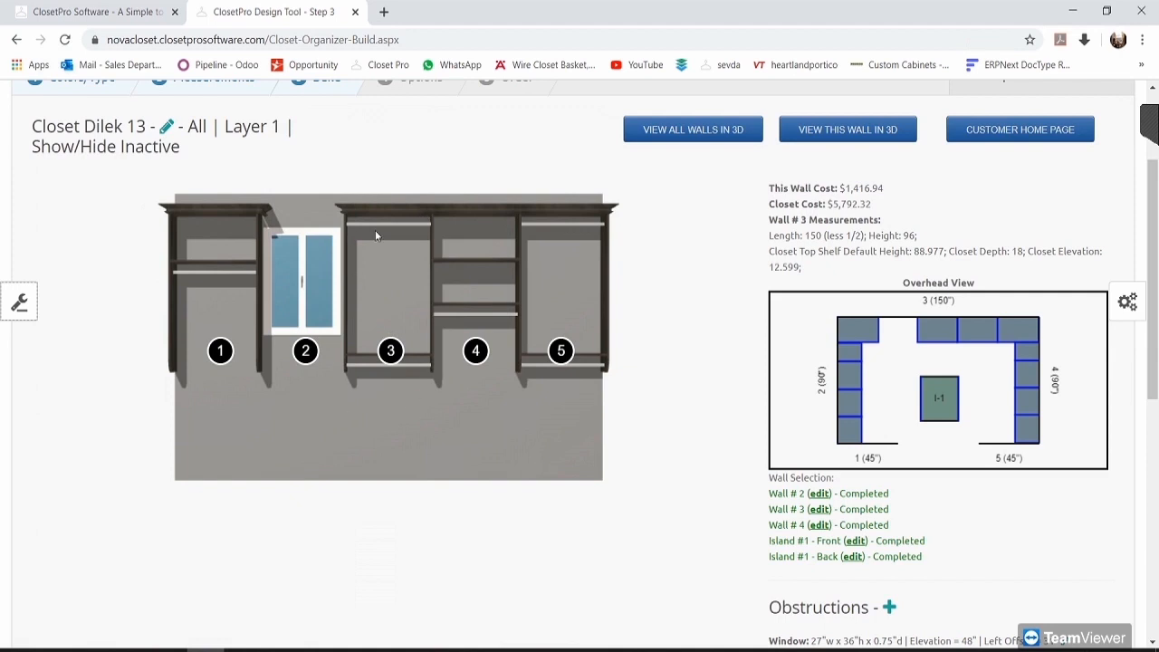
pyautogui.click(19, 302)
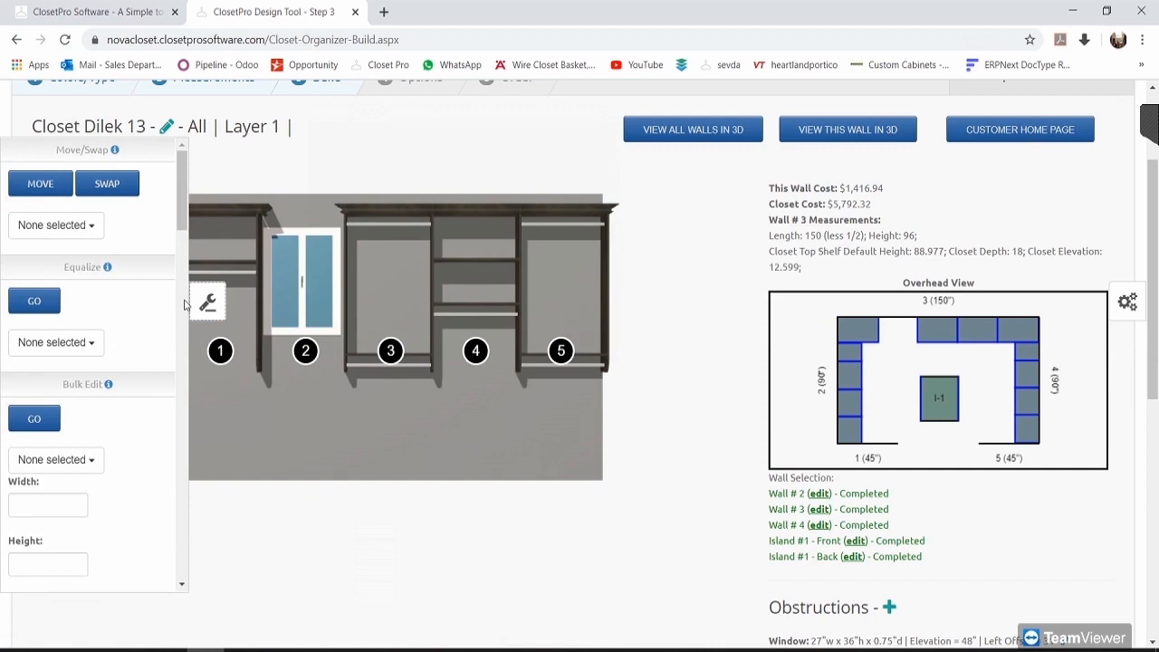
pyautogui.moveTo(223, 351)
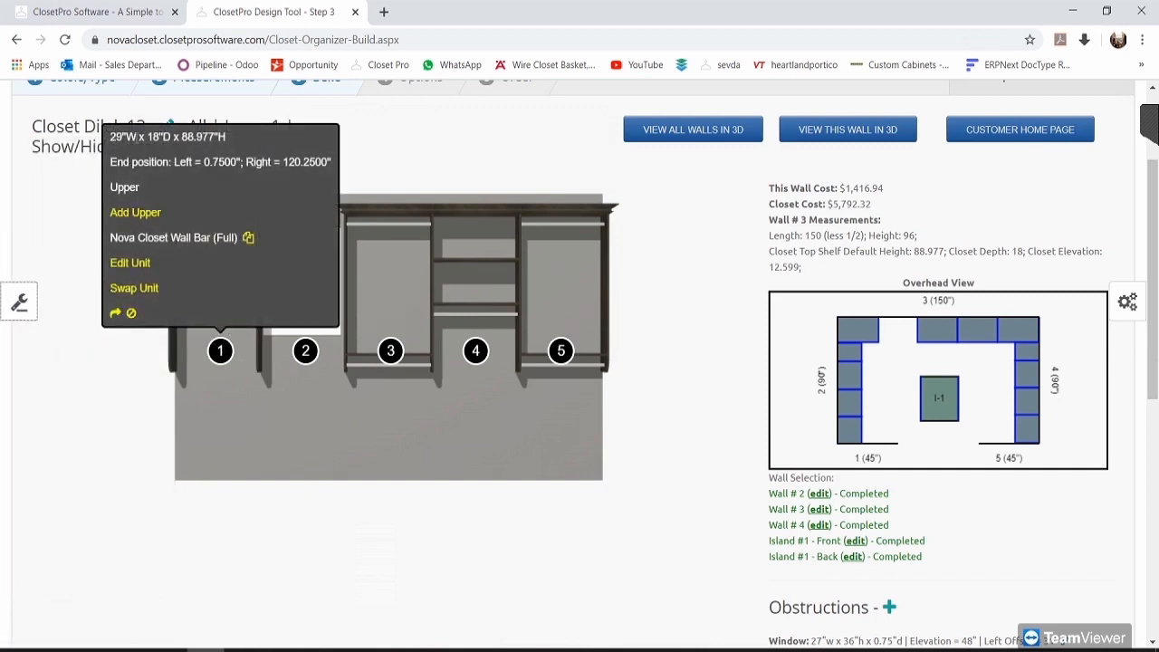
pyautogui.moveTo(132, 137); pyautogui.dragTo(350, 466)
pyautogui.click(385, 424)
pyautogui.moveTo(391, 346)
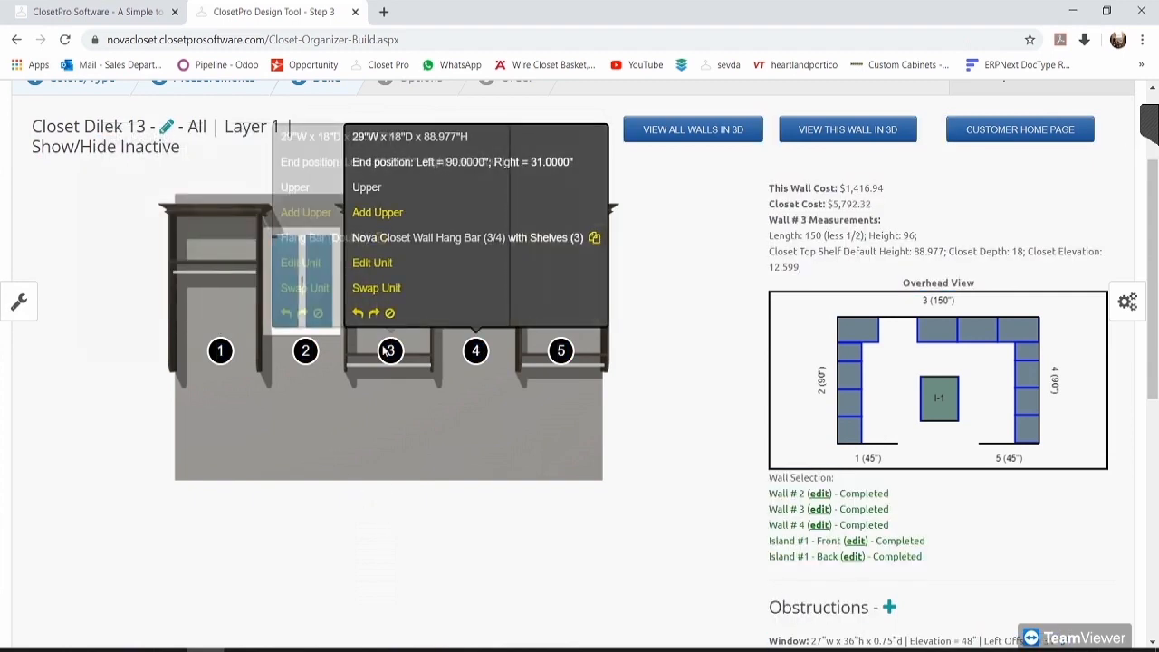
pyautogui.moveTo(556, 352)
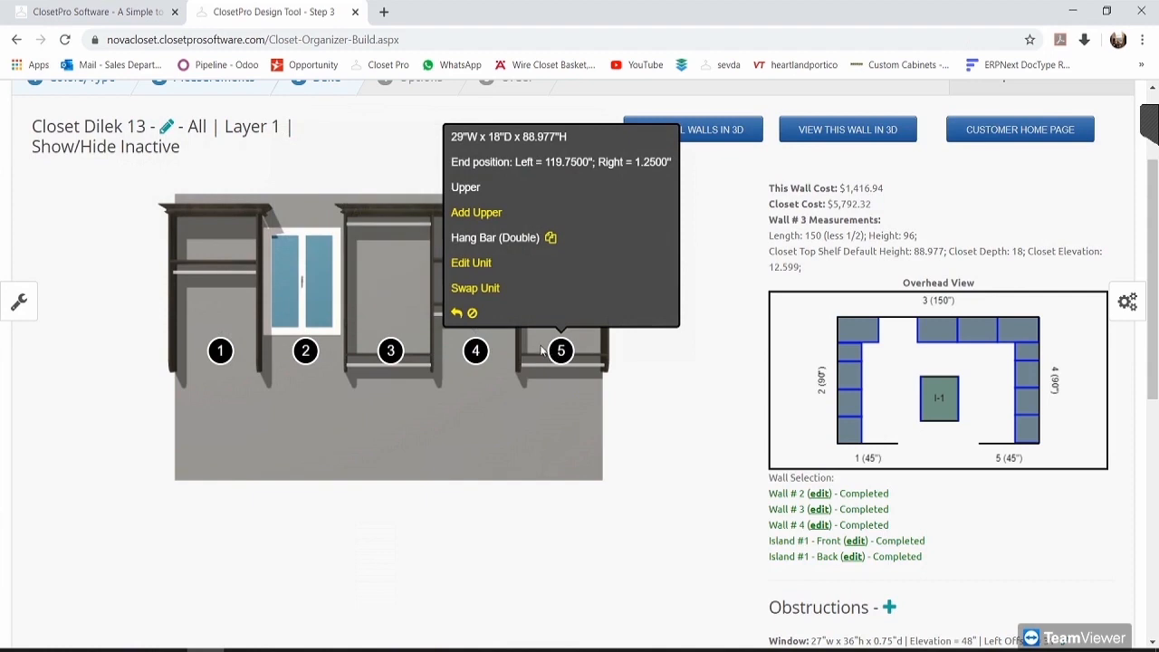
pyautogui.moveTo(475, 351)
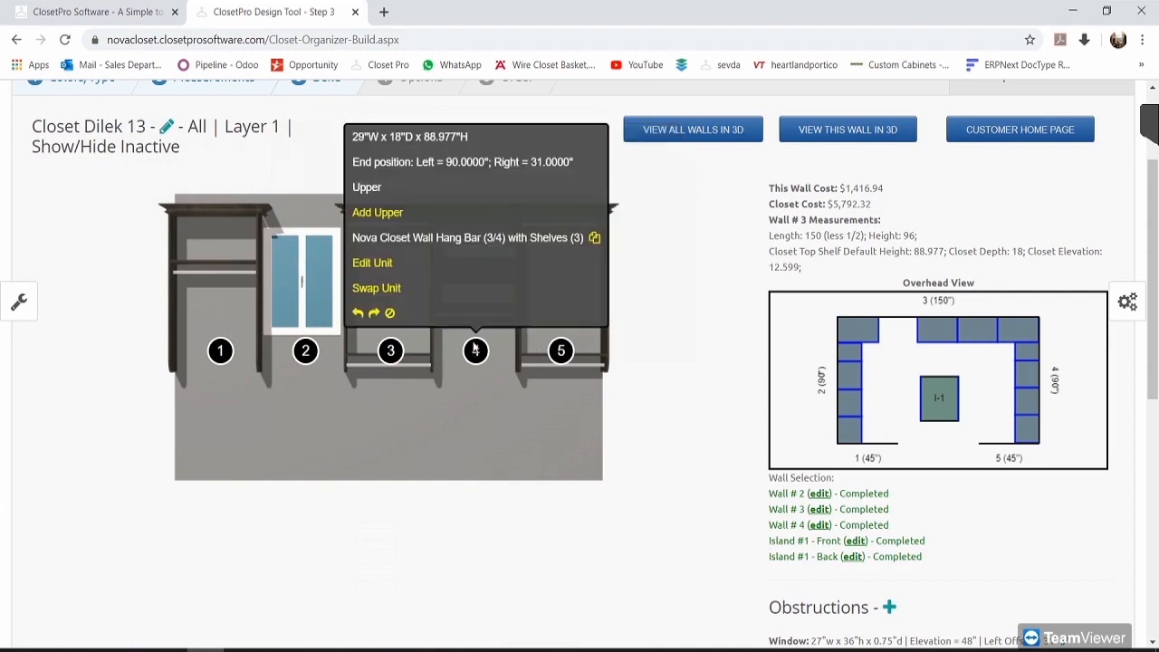
# Step: Narrow unit 4 from 29 to 25 inches wide, leaving a 4-inch open space
pyautogui.click(390, 264)
pyautogui.click(270, 351)
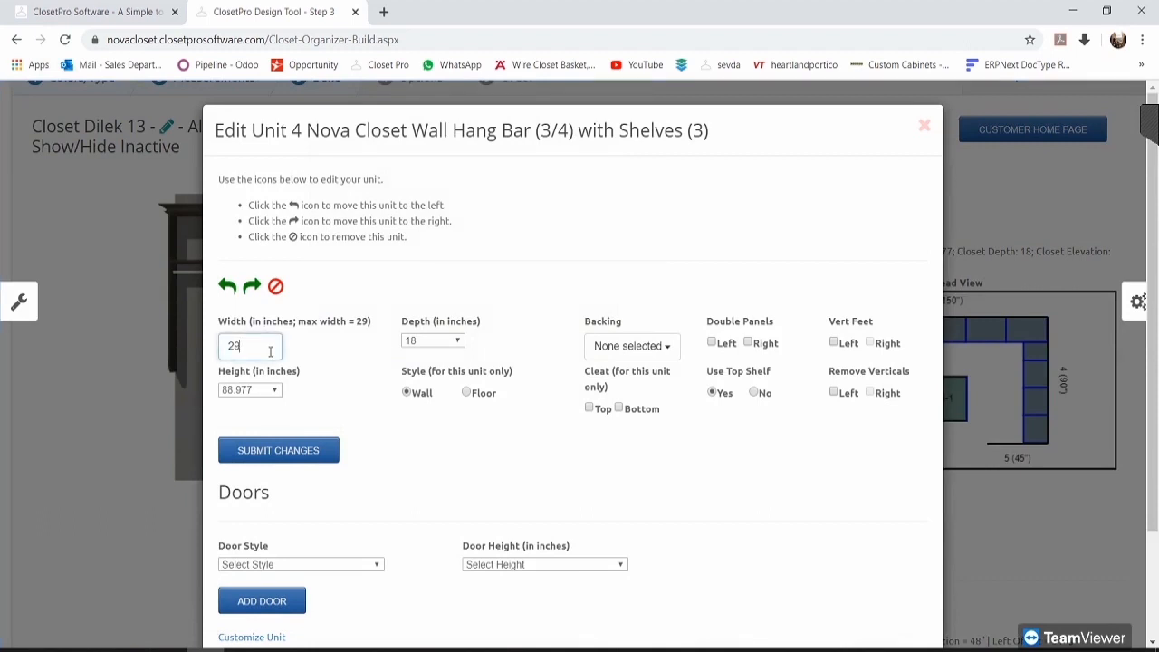
pyautogui.write('5')
pyautogui.click(310, 451)
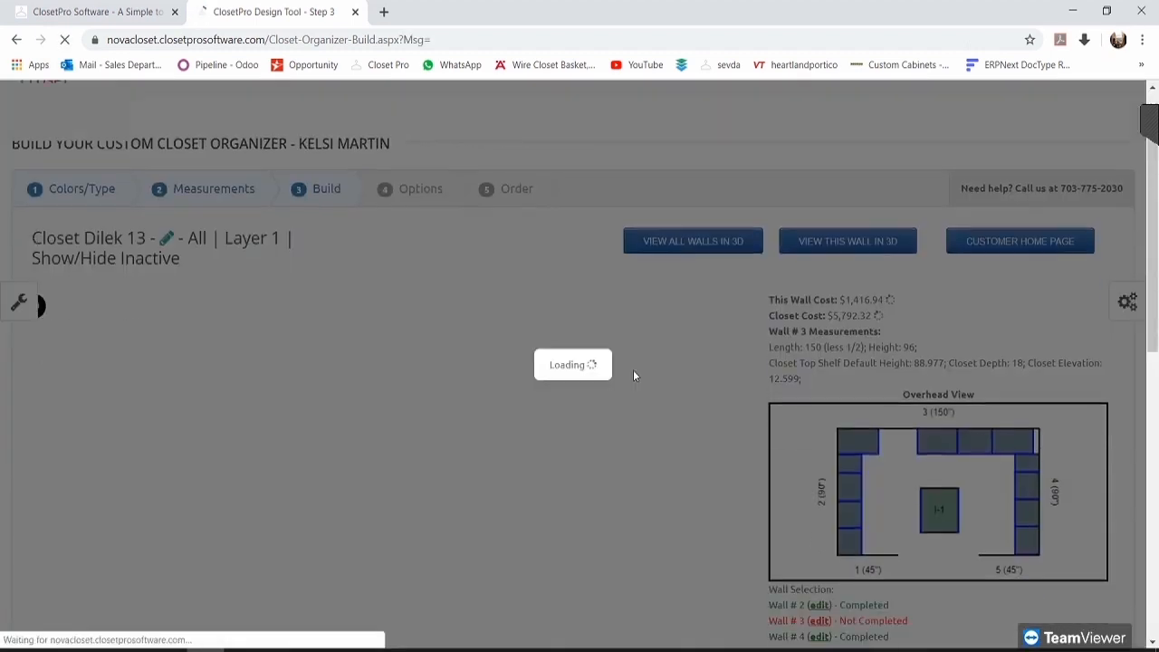
pyautogui.scroll(-1, 648, 349)
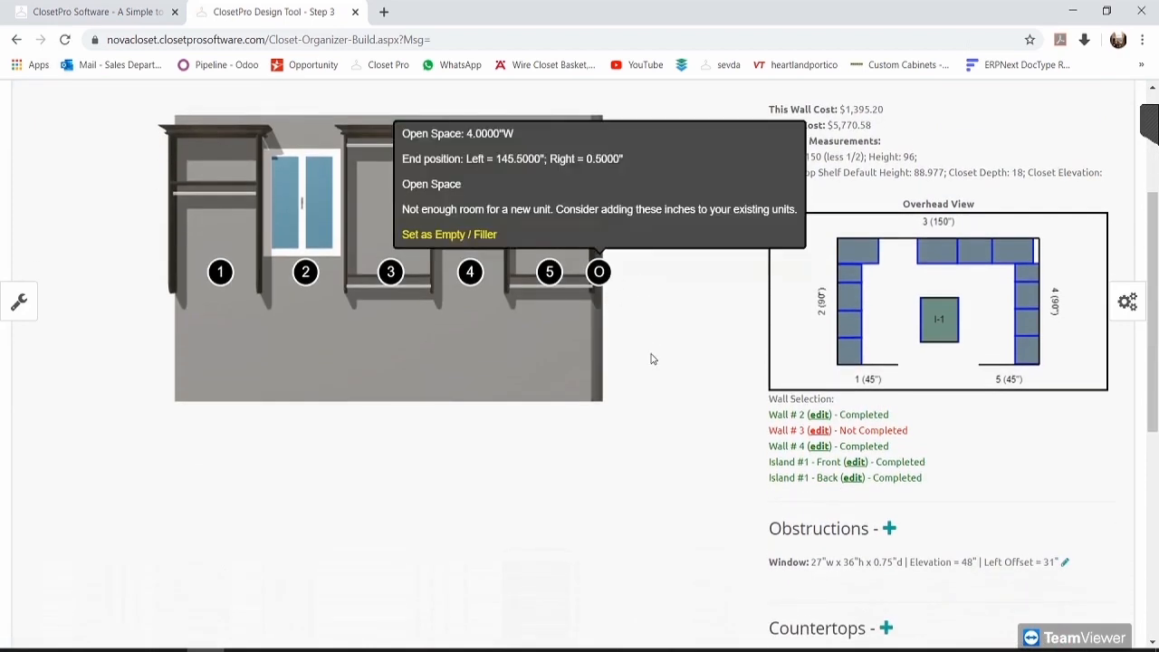
pyautogui.scroll(1, 736, 382)
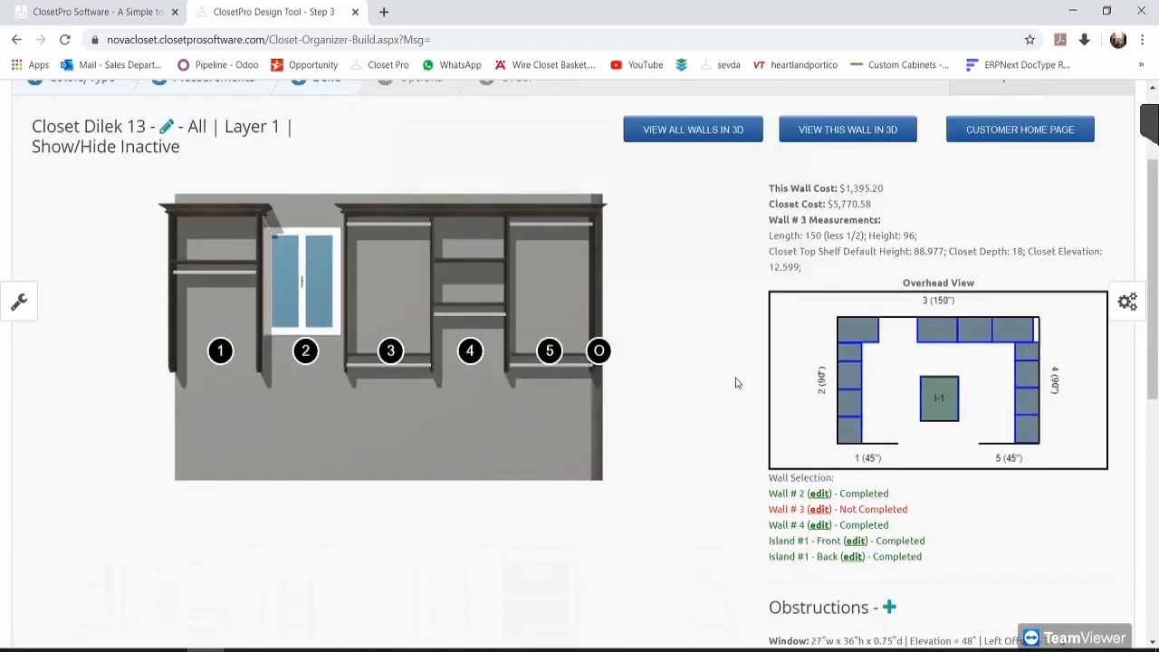
pyautogui.click(21, 303)
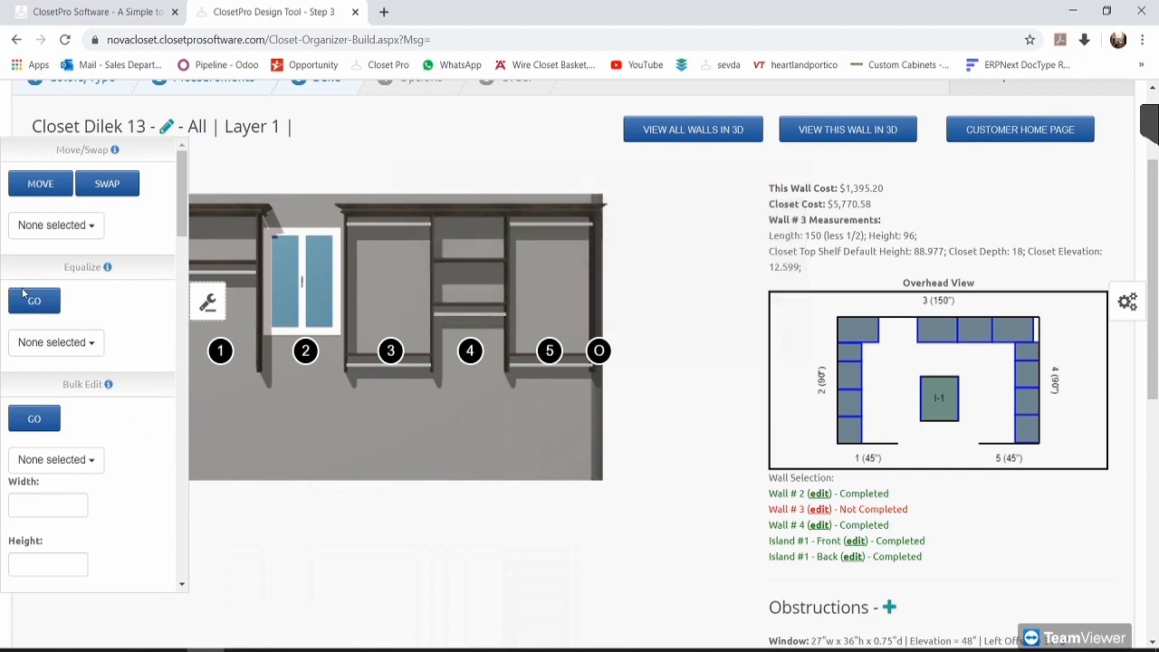
pyautogui.click(91, 345)
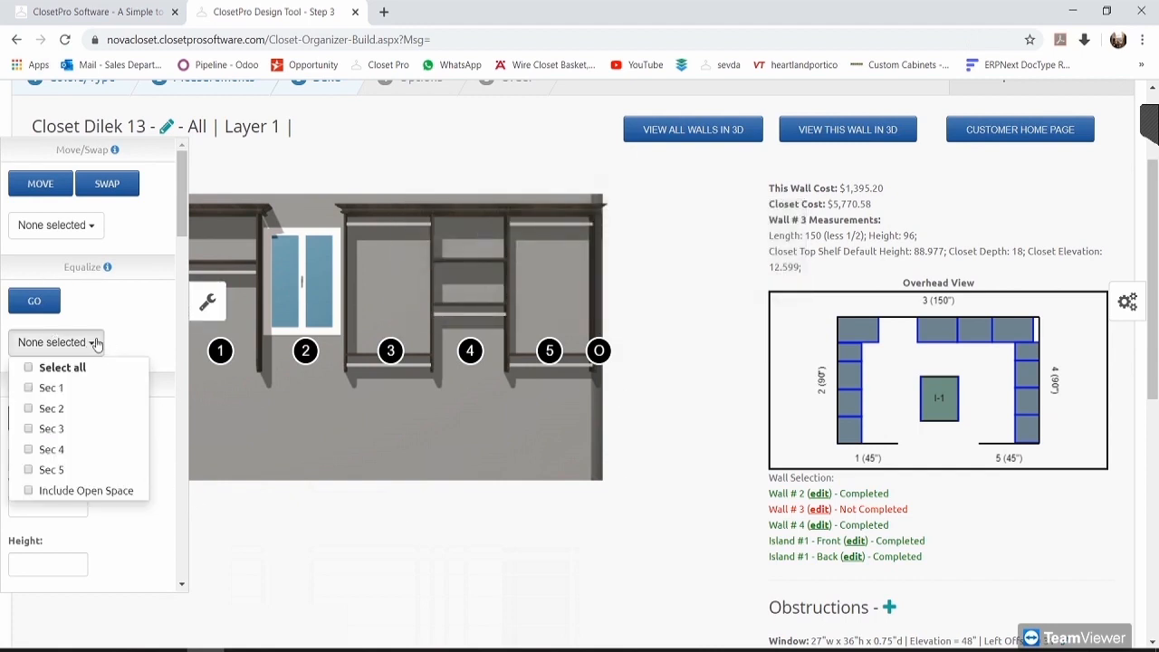
pyautogui.click(60, 387)
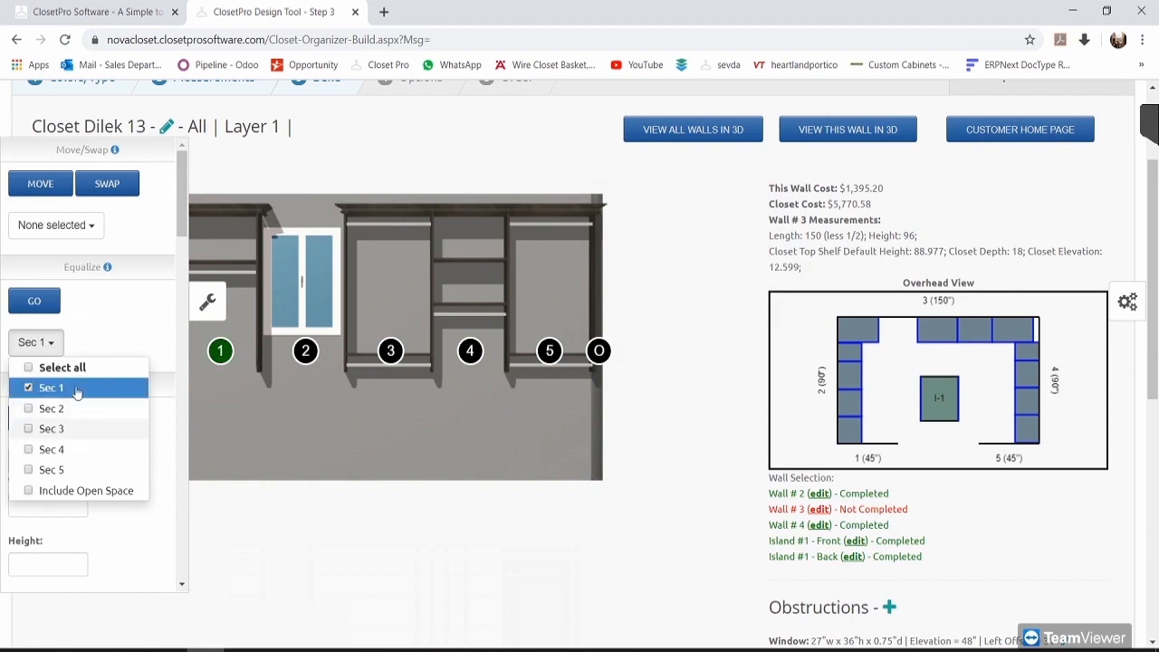
pyautogui.click(90, 368)
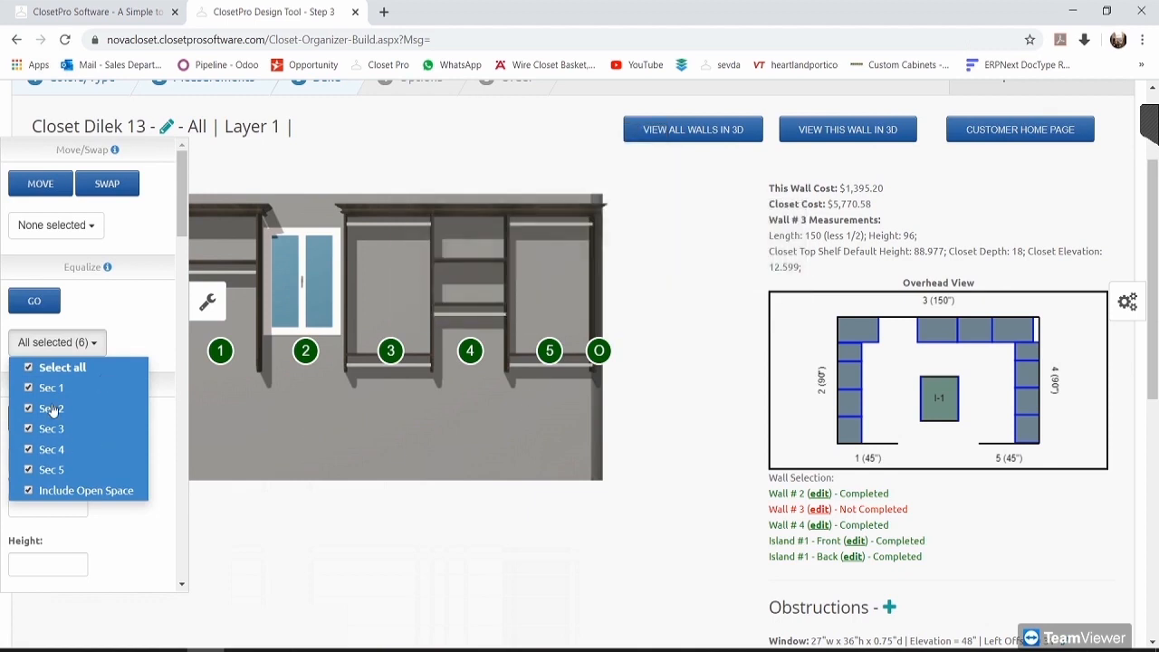
pyautogui.click(50, 409)
pyautogui.click(44, 304)
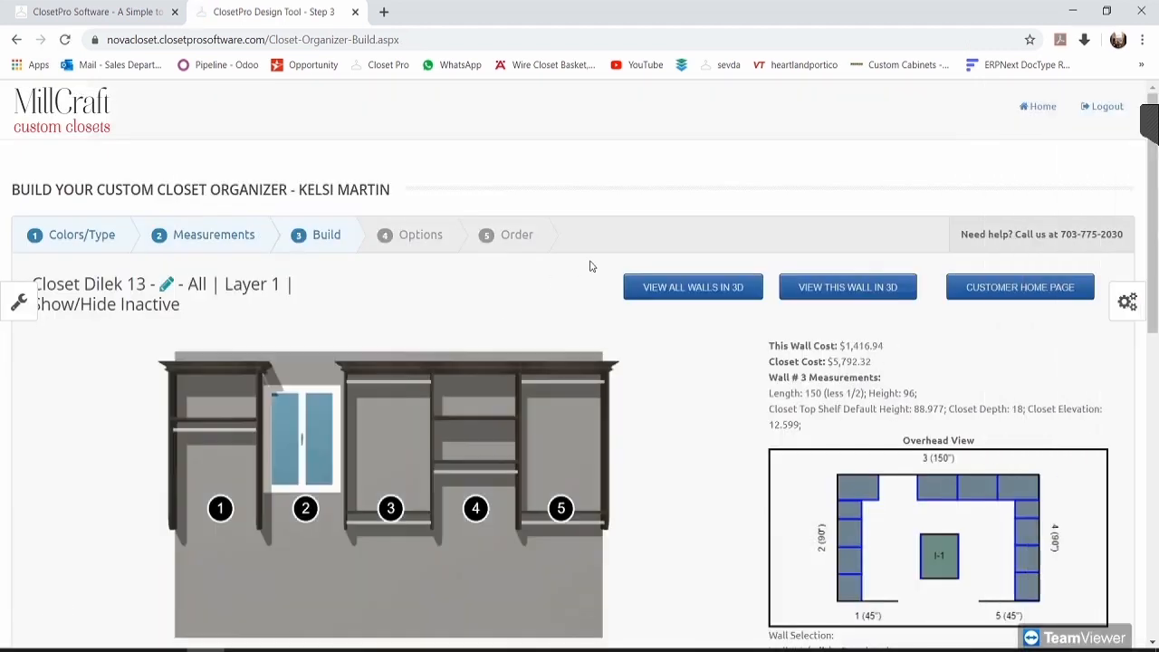
pyautogui.scroll(-1, 667, 465)
pyautogui.click(221, 427)
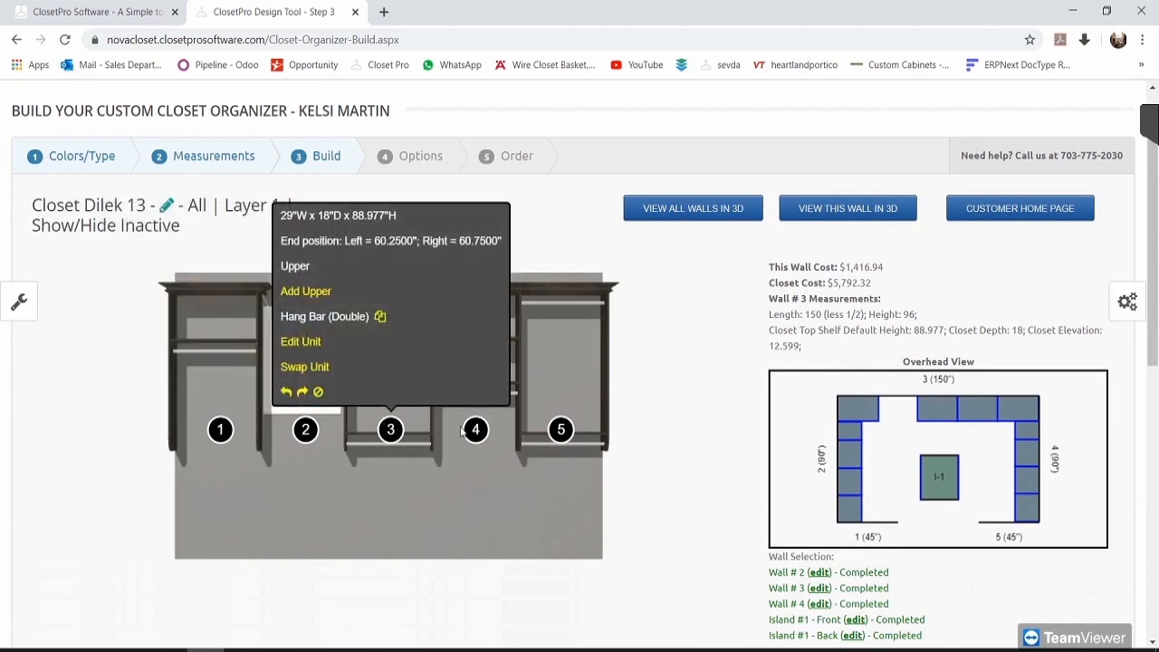
pyautogui.moveTo(564, 426)
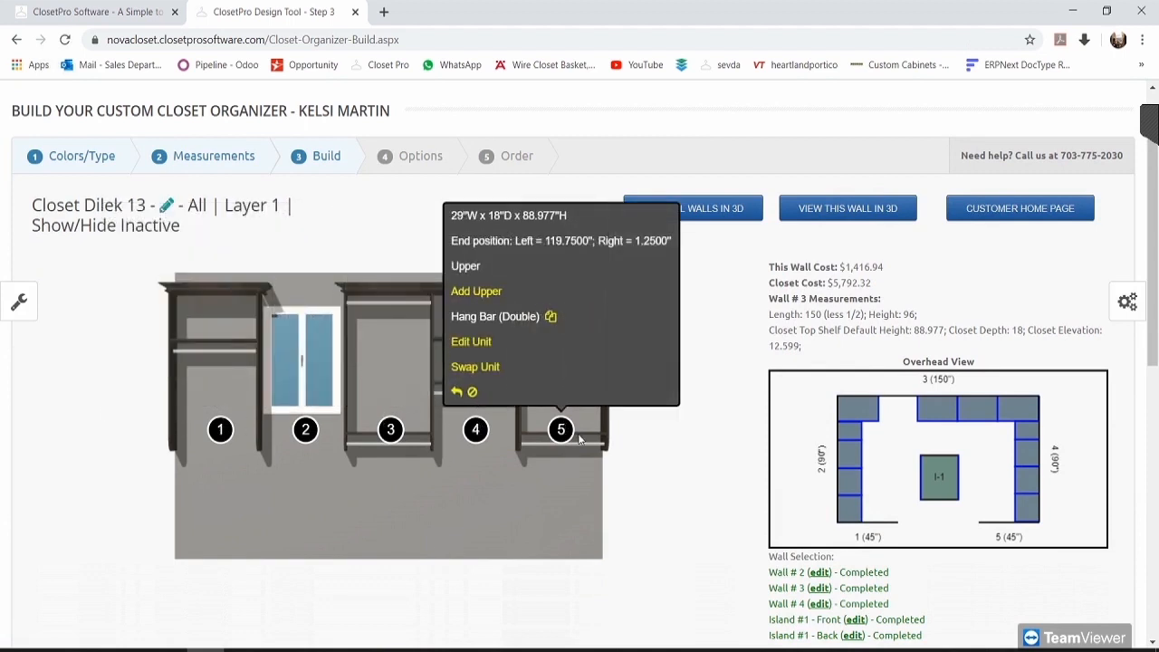
pyautogui.scroll(-1, 649, 556)
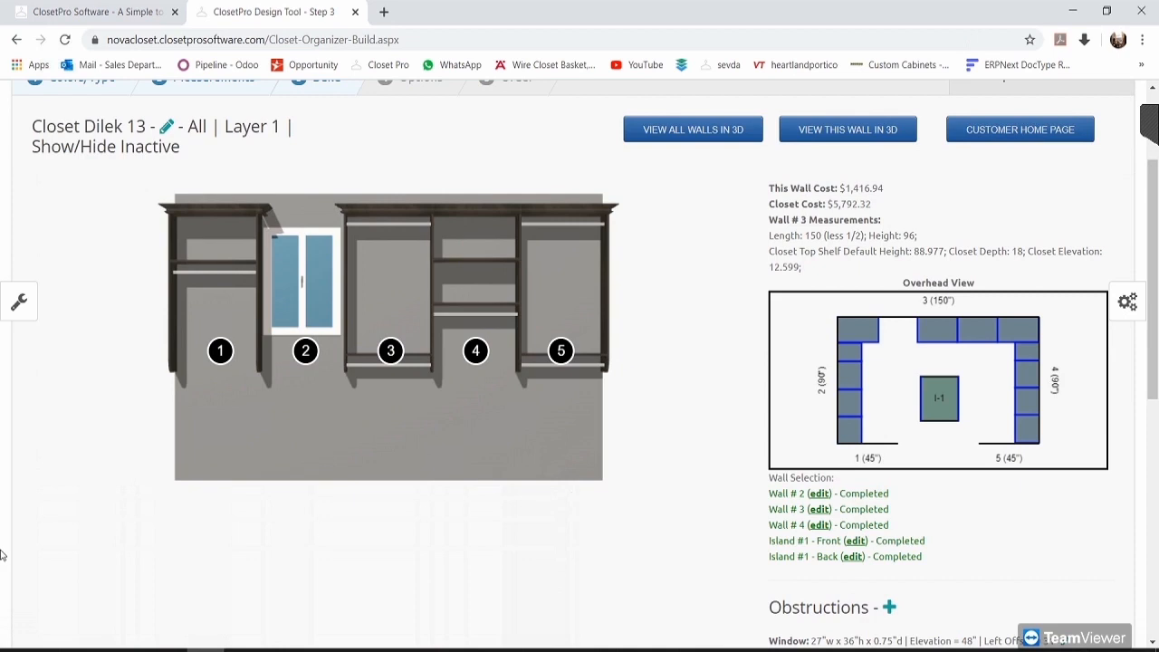
pyautogui.click(19, 302)
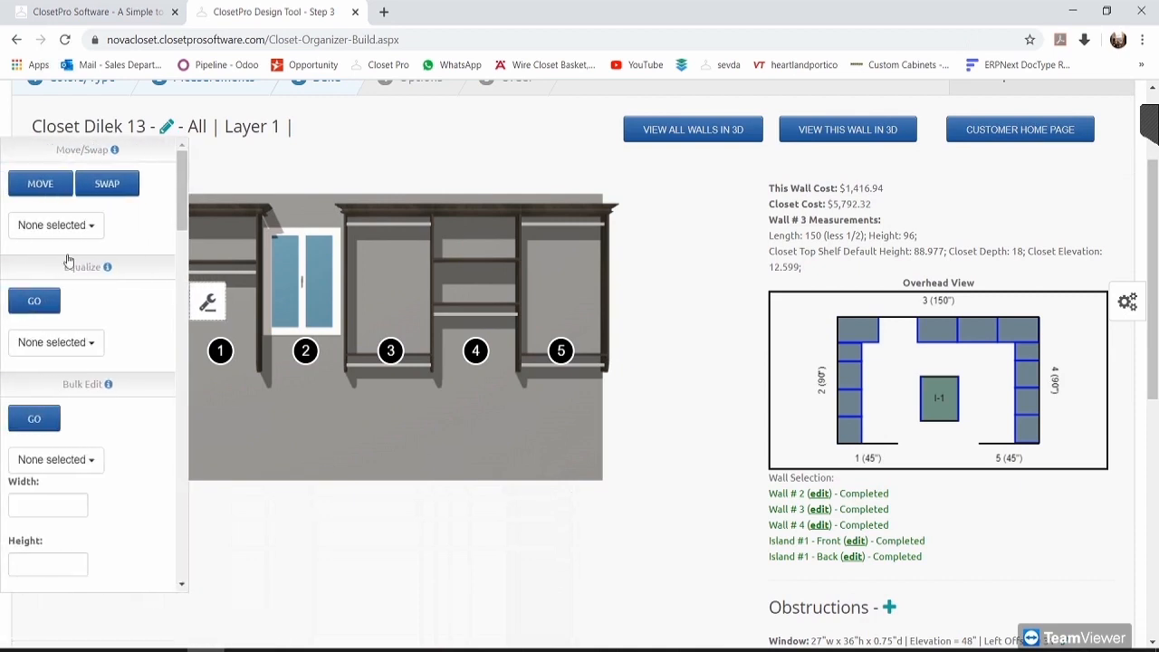
pyautogui.click(94, 335)
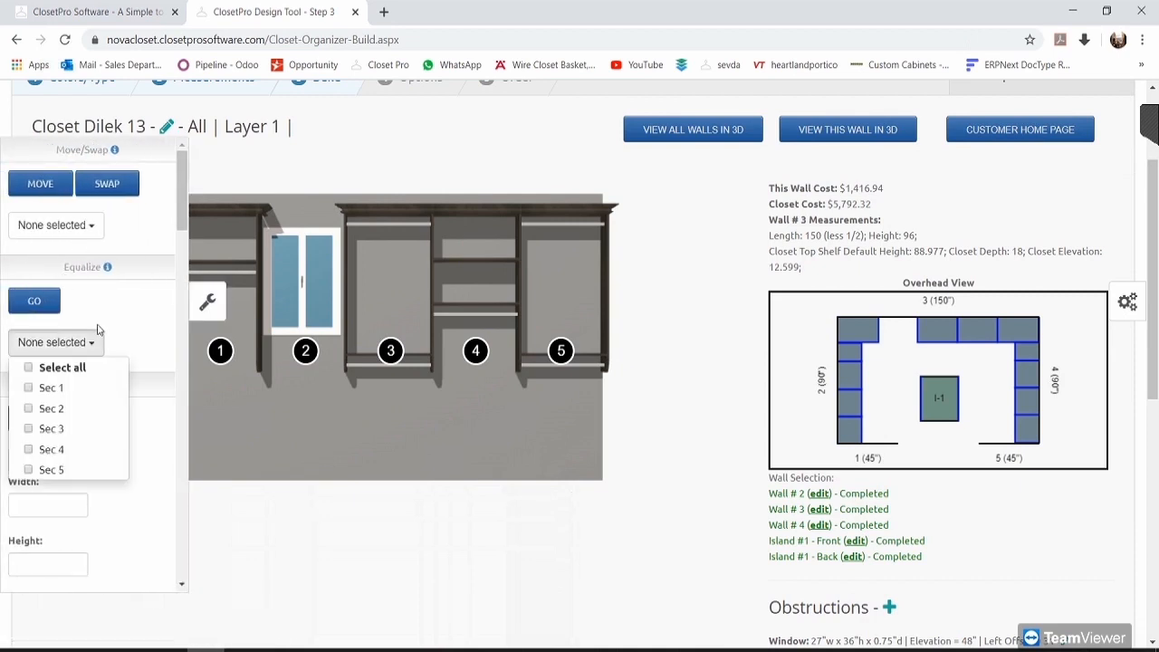
pyautogui.click(98, 332)
pyautogui.scroll(-2, 127, 332)
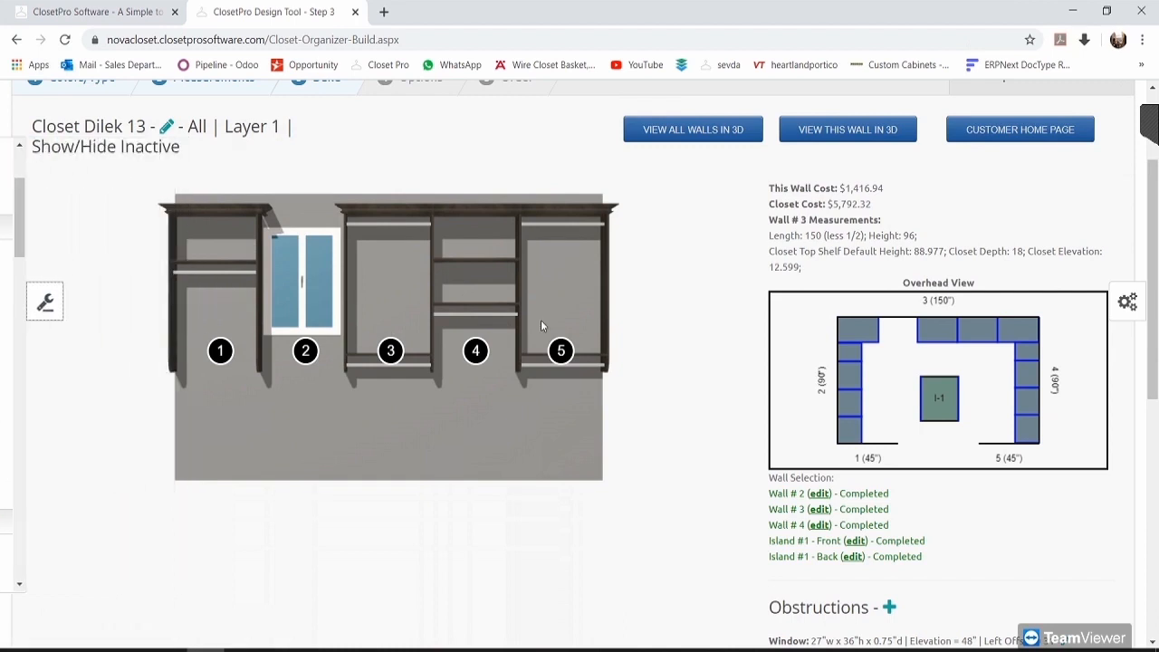
pyautogui.moveTo(474, 352)
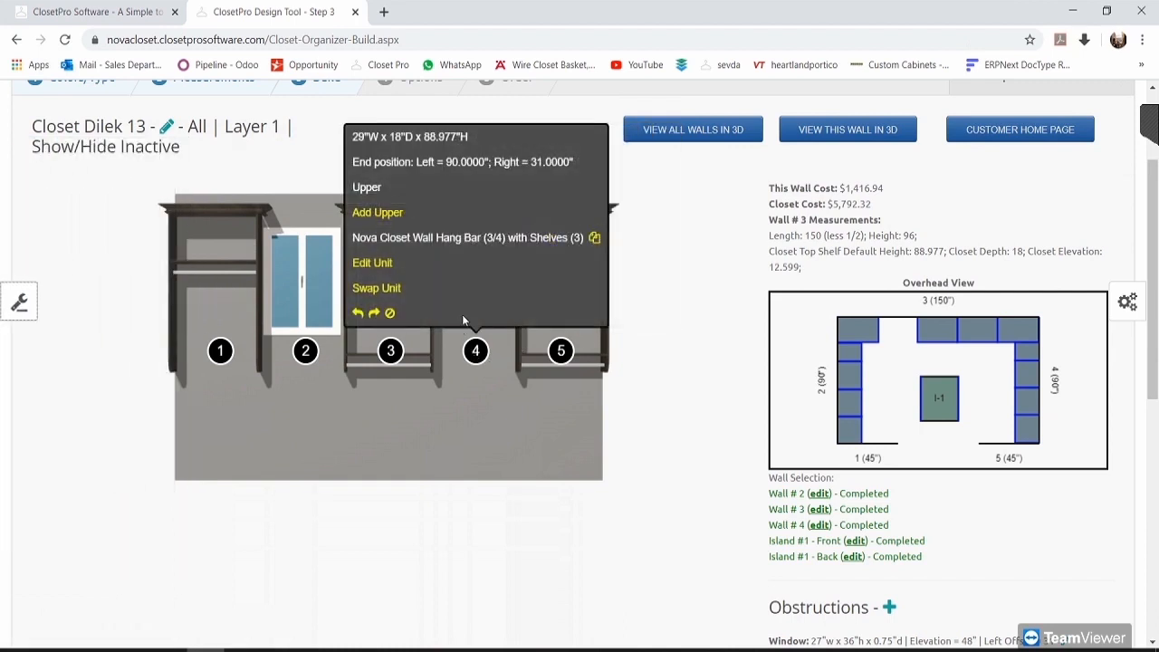
# Step: Review unit 4's width, height, depth and backing options without changing them
pyautogui.click(367, 263)
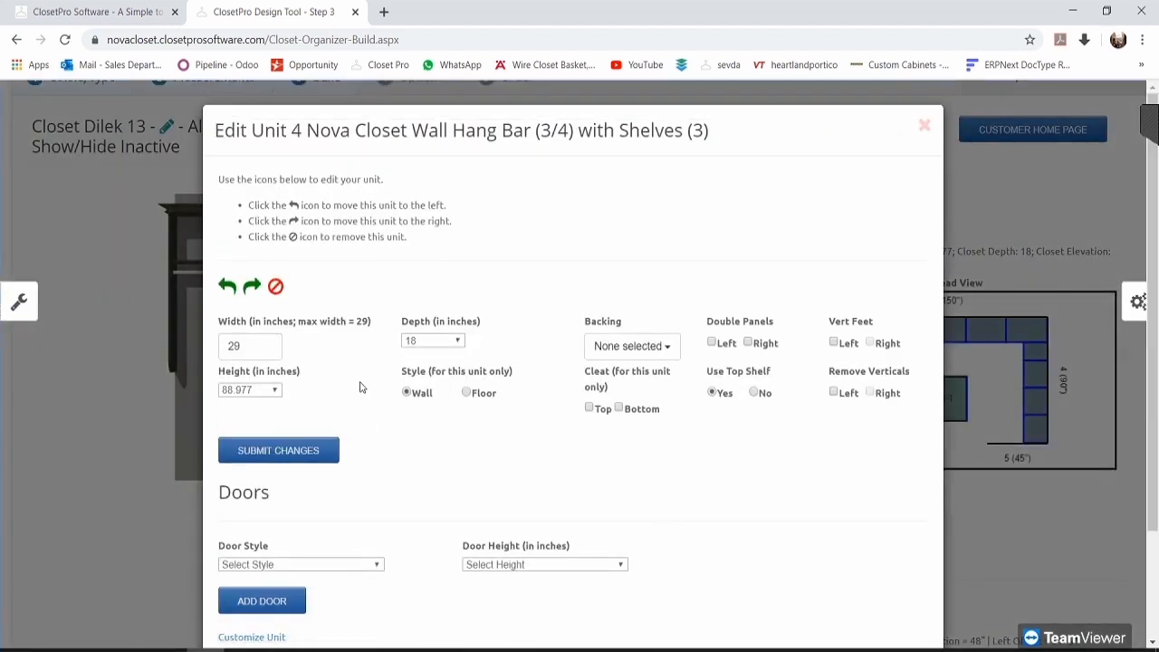
pyautogui.click(253, 350)
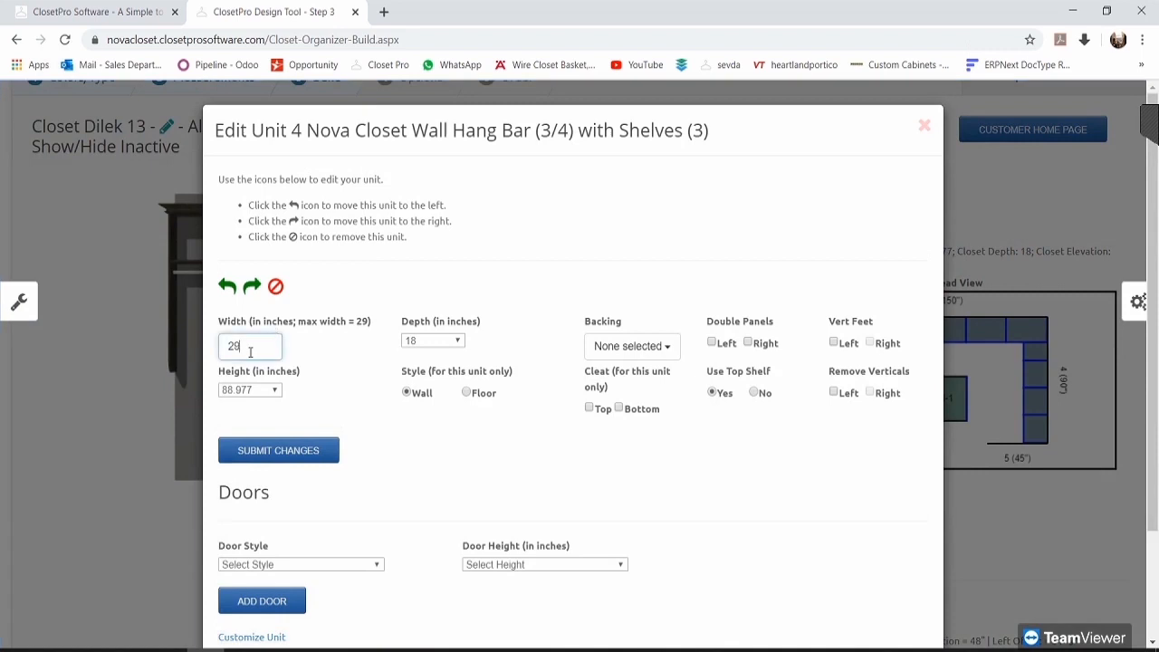
pyautogui.click(276, 392)
pyautogui.click(277, 391)
pyautogui.click(449, 344)
pyautogui.click(452, 348)
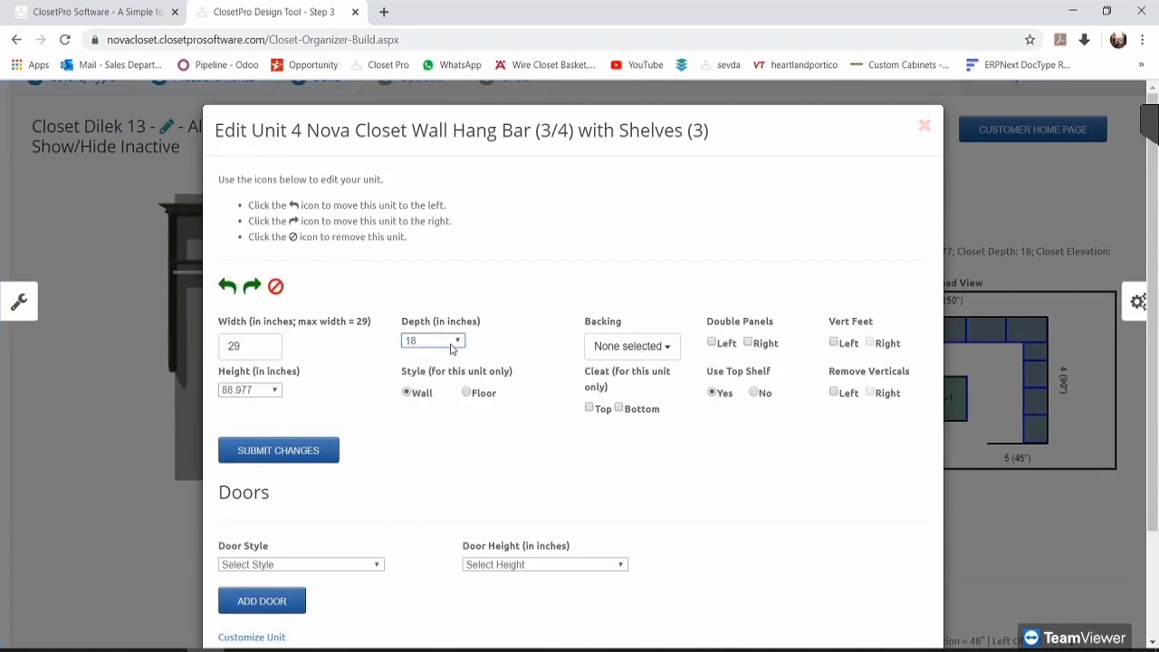
pyautogui.click(634, 346)
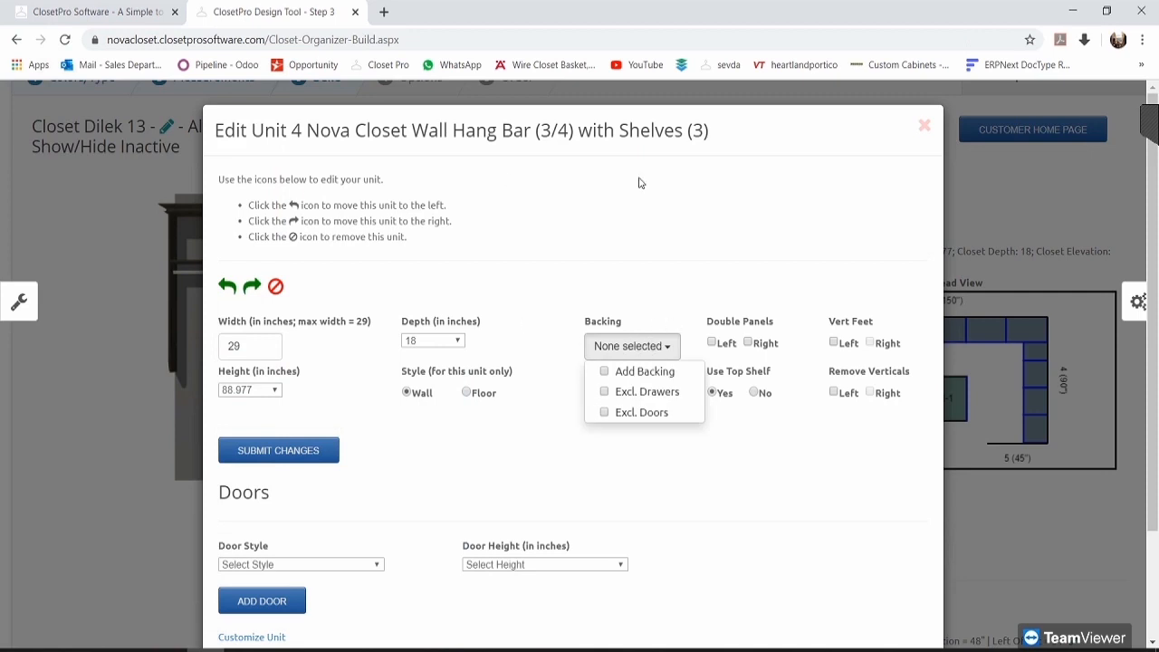
pyautogui.click(661, 330)
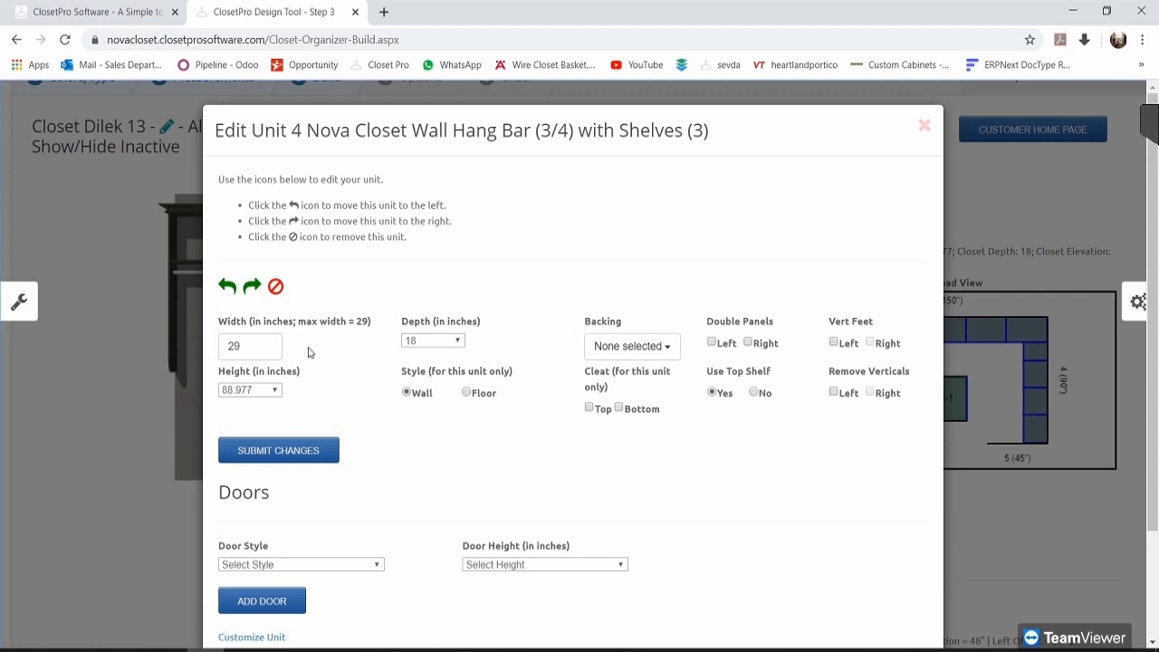
pyautogui.scroll(-1, 308, 352)
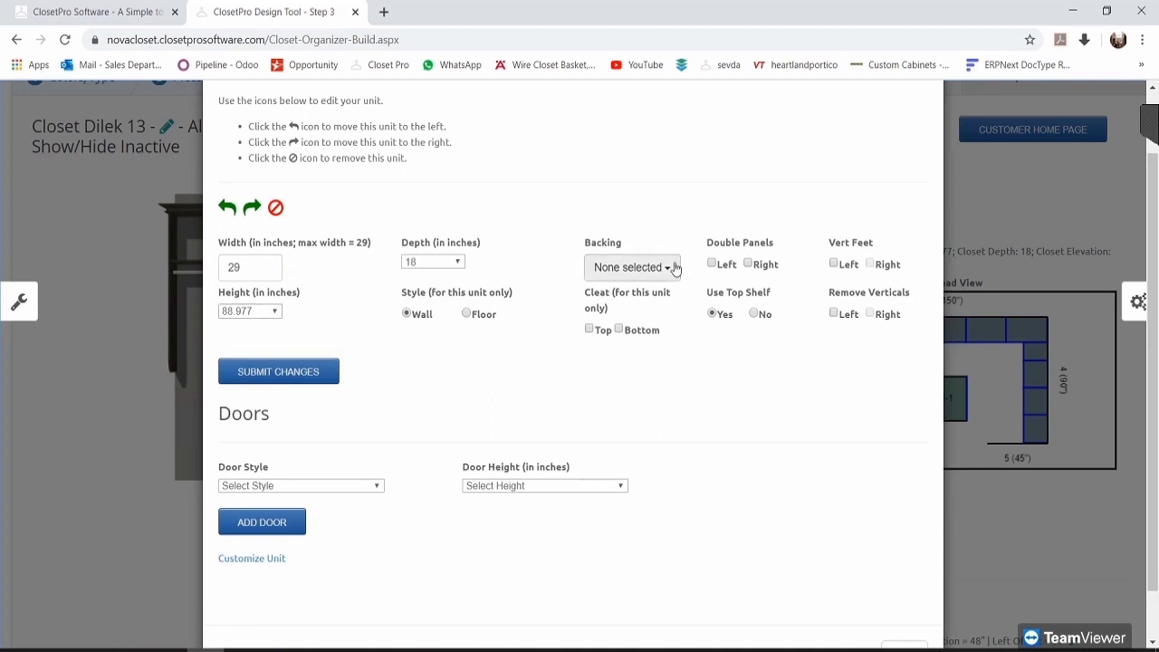
# Step: Set unit 4's height to 90.236 inches, raising wall cost to $1,421.16
pyautogui.click(244, 311)
pyautogui.scroll(-2, 264, 528)
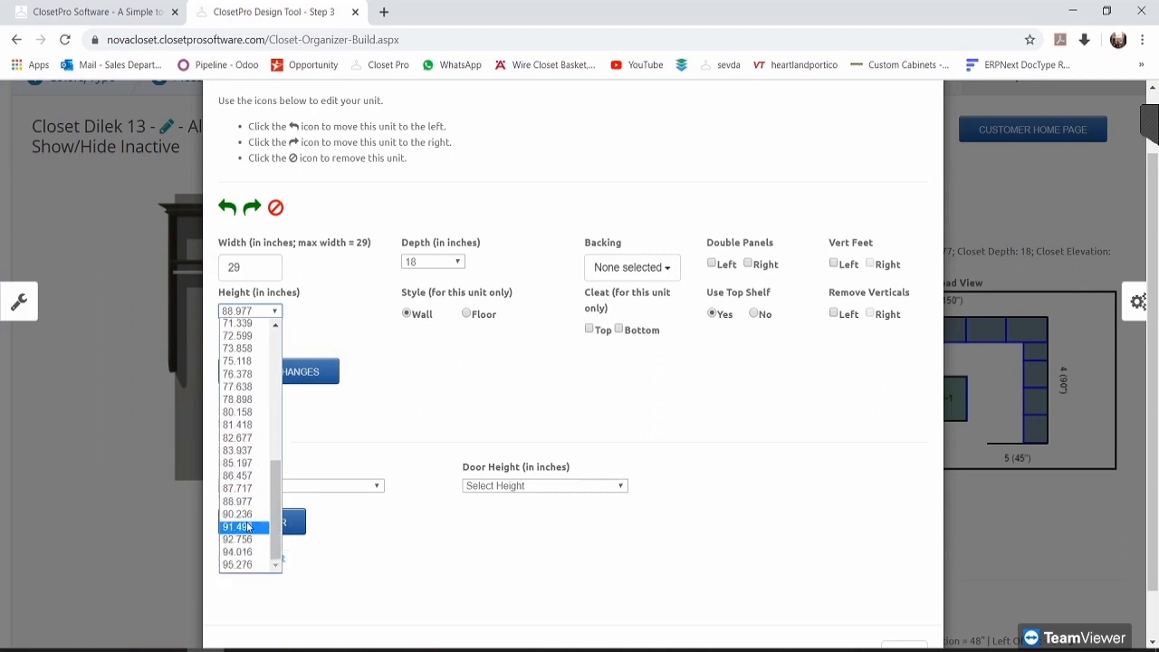
pyautogui.click(237, 514)
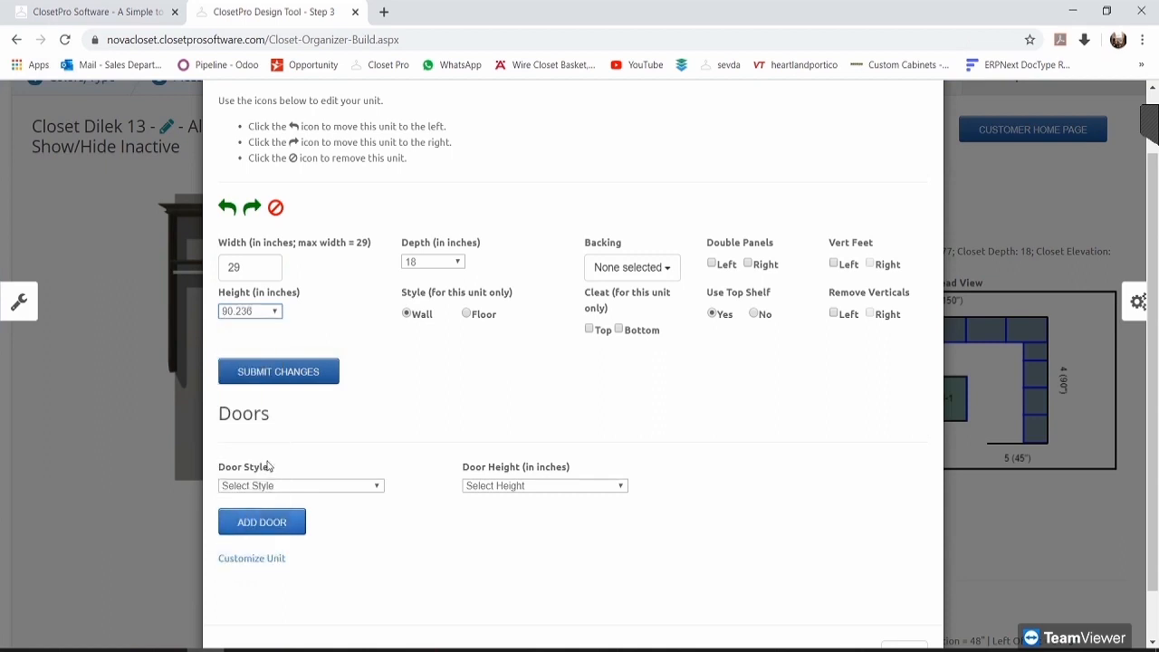
pyautogui.click(286, 372)
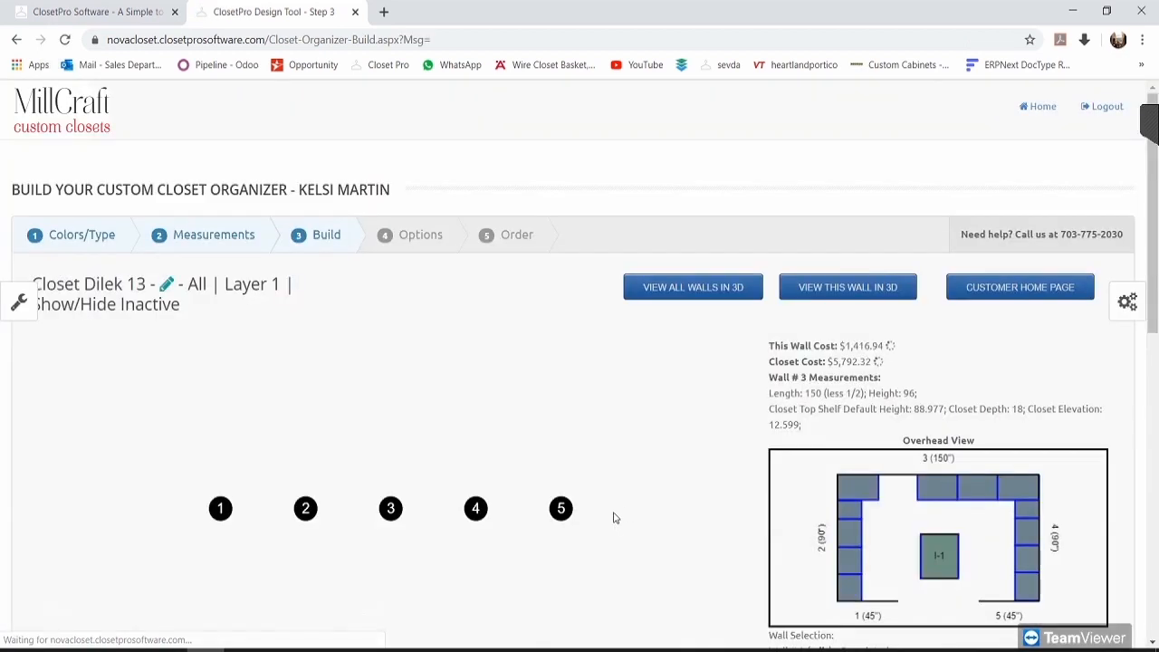
pyautogui.scroll(-1, 630, 489)
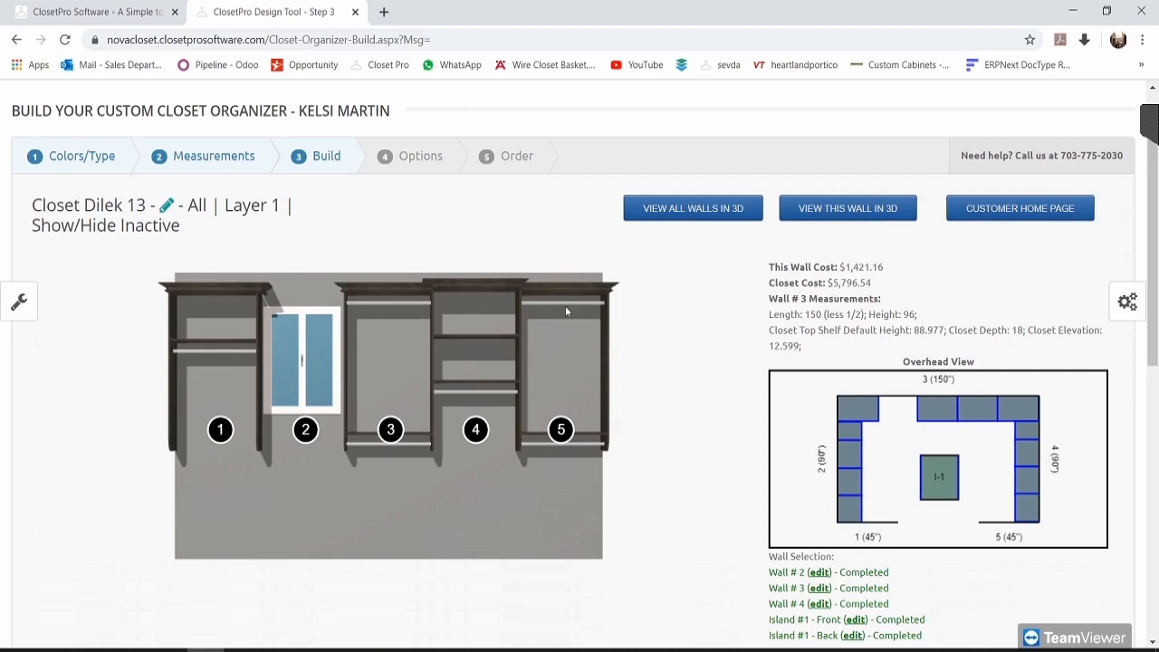
# Step: Bulk-edit all five wall 3 sections to one shared height, then check units 4 and 3
pyautogui.click(8, 298)
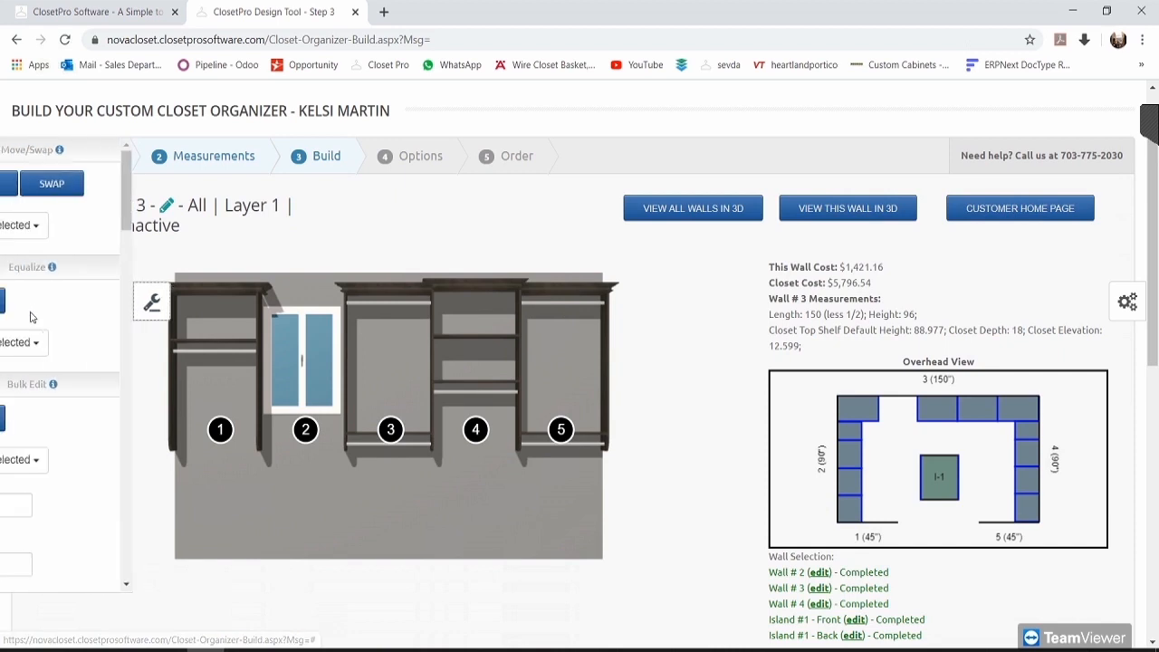
pyautogui.scroll(-1, 106, 373)
pyautogui.scroll(-1, 107, 373)
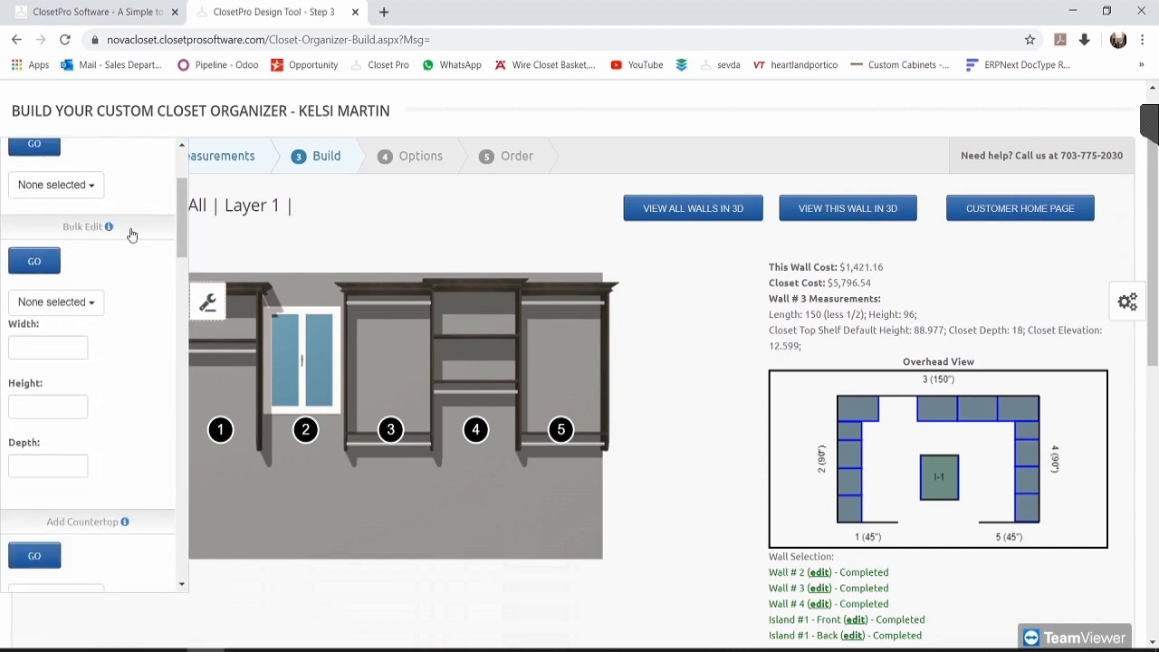
pyautogui.click(98, 309)
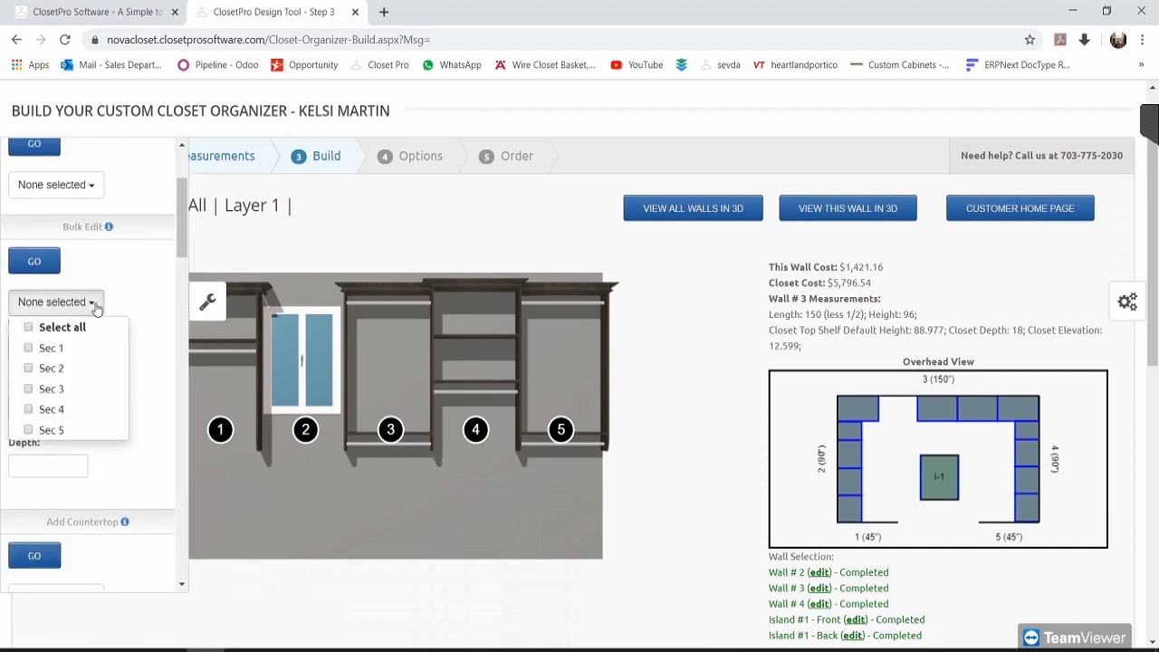
pyautogui.click(93, 330)
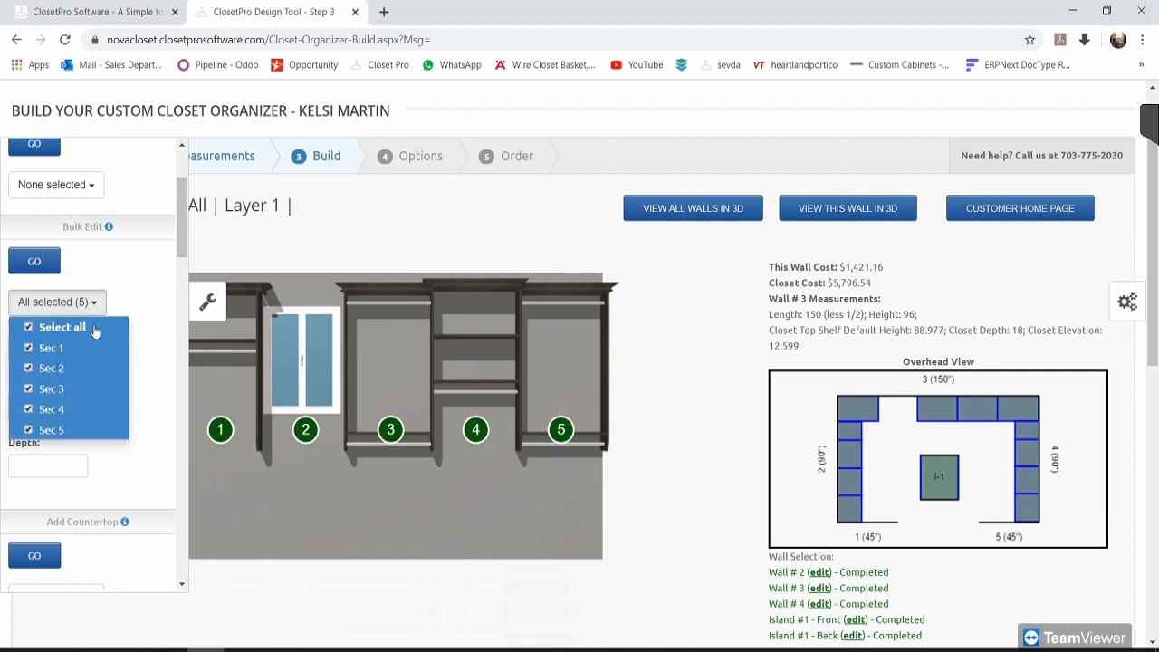
pyautogui.click(159, 299)
pyautogui.click(72, 409)
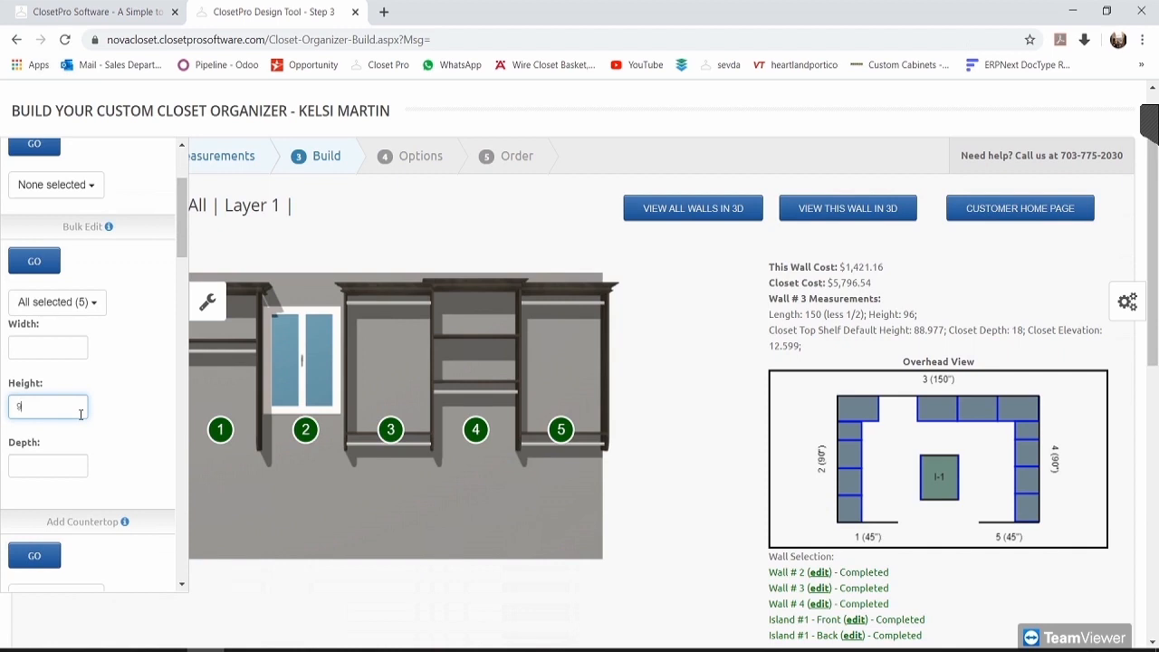
pyautogui.click(63, 262)
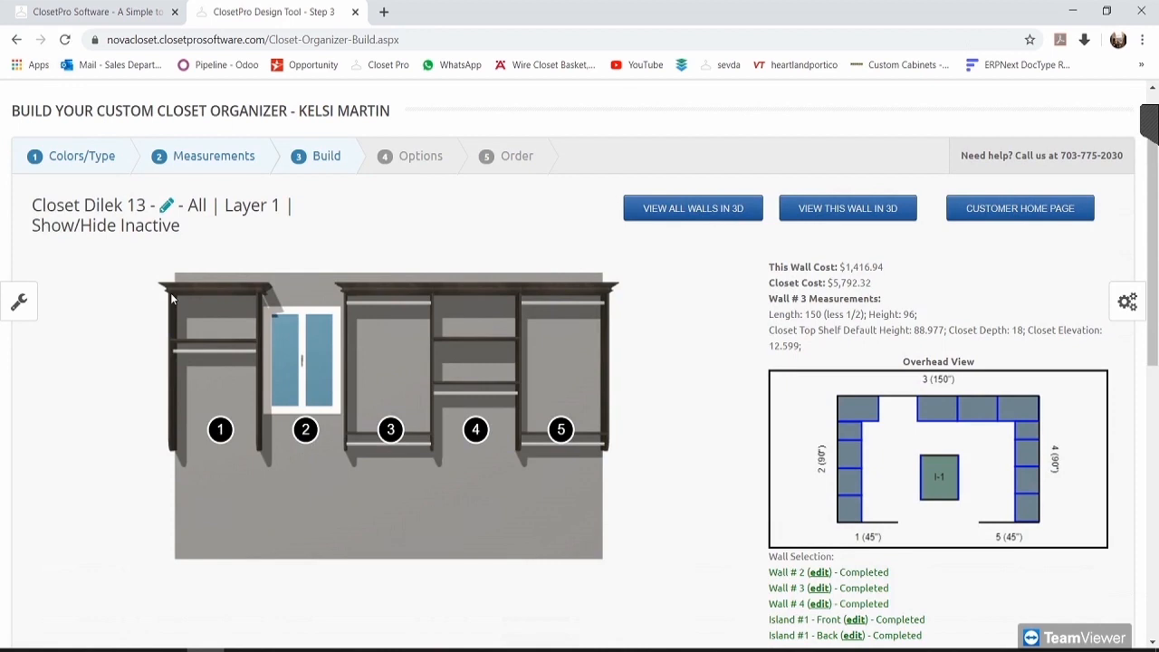
pyautogui.click(482, 427)
pyautogui.click(402, 431)
# Step: Check unit 1's details and review the bulk width and depth fields in the wall tools
pyautogui.click(220, 429)
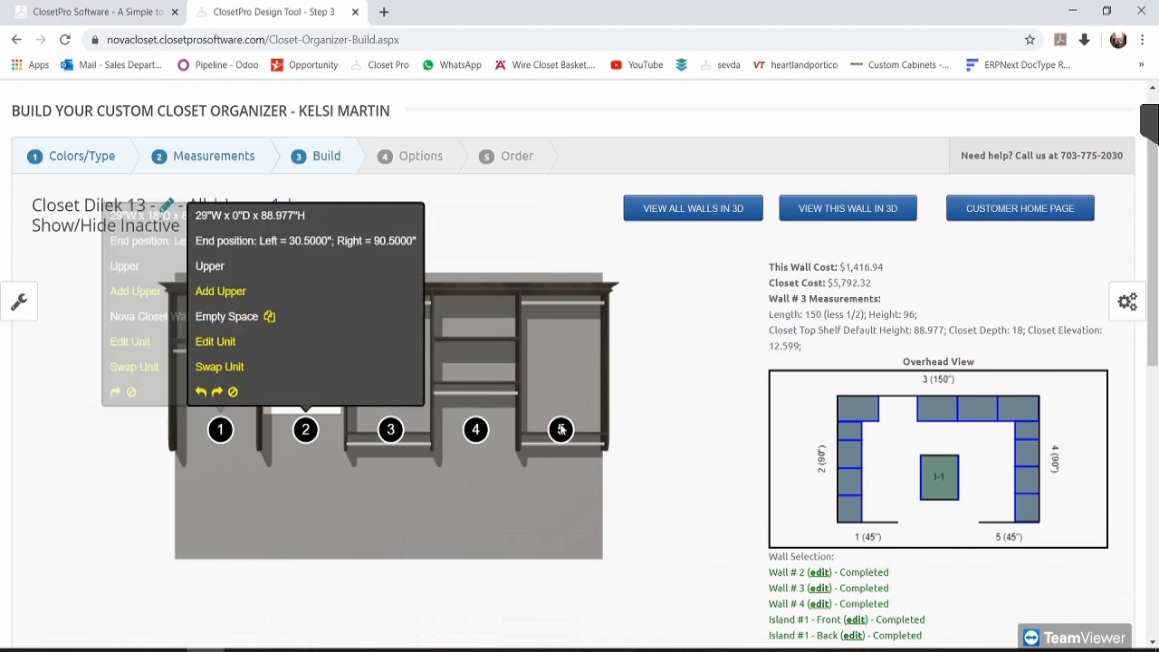
pyautogui.scroll(-1, 663, 446)
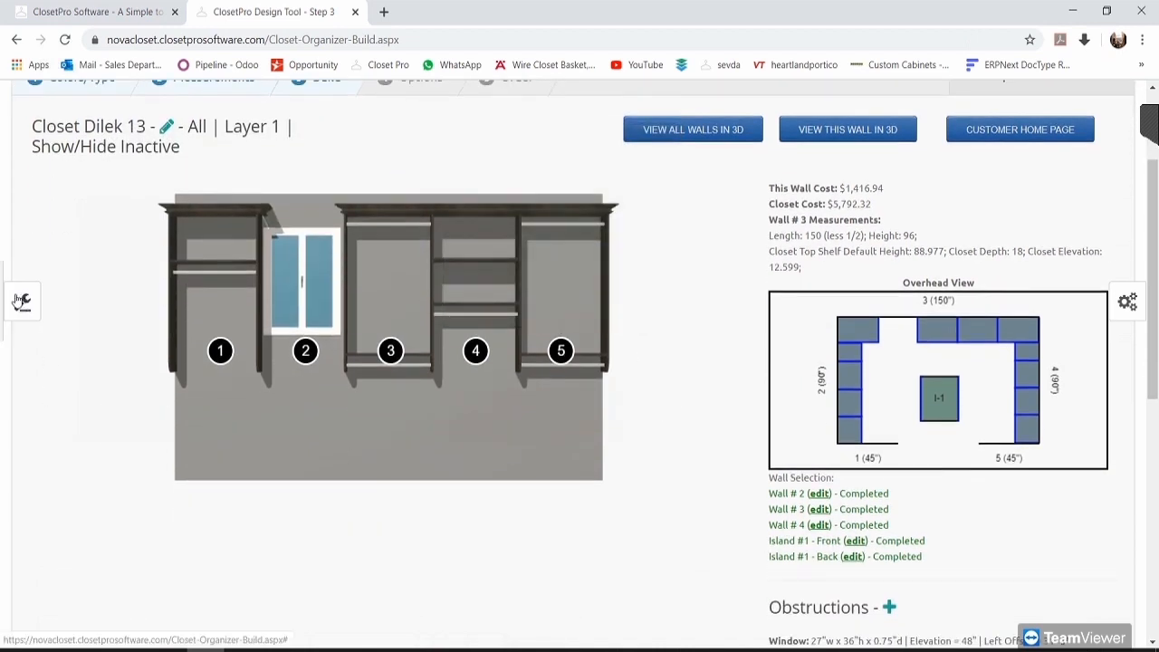
pyautogui.click(18, 301)
pyautogui.scroll(-1, 98, 429)
pyautogui.scroll(-1, 97, 429)
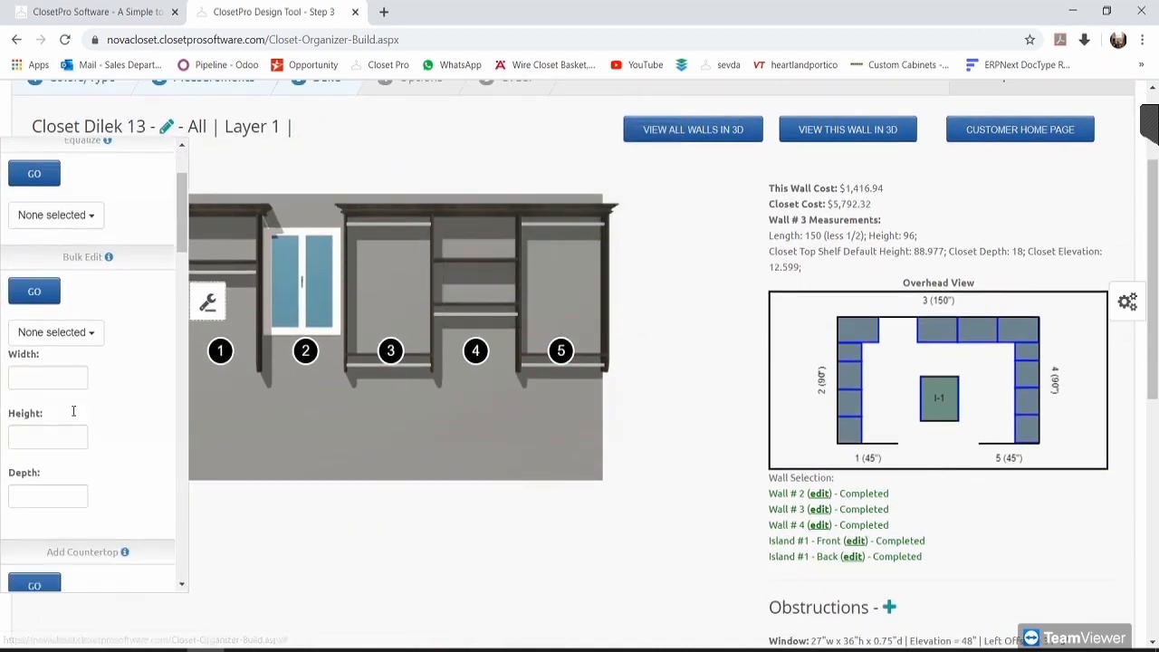
pyautogui.click(57, 346)
pyautogui.click(60, 468)
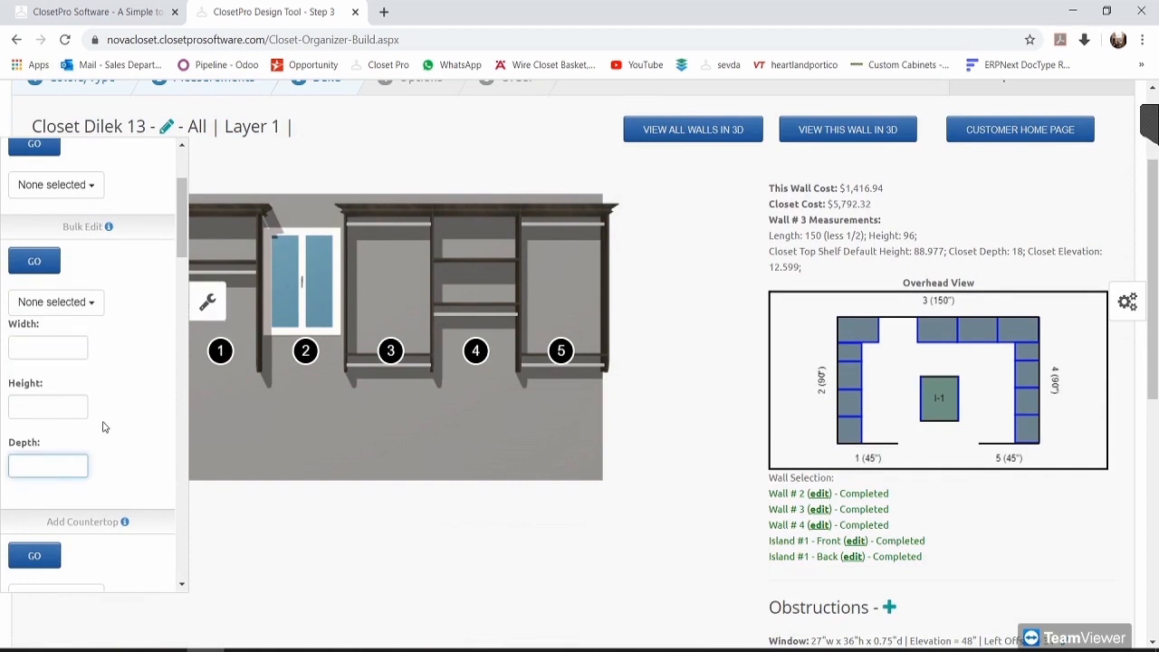
pyautogui.scroll(-2, 107, 418)
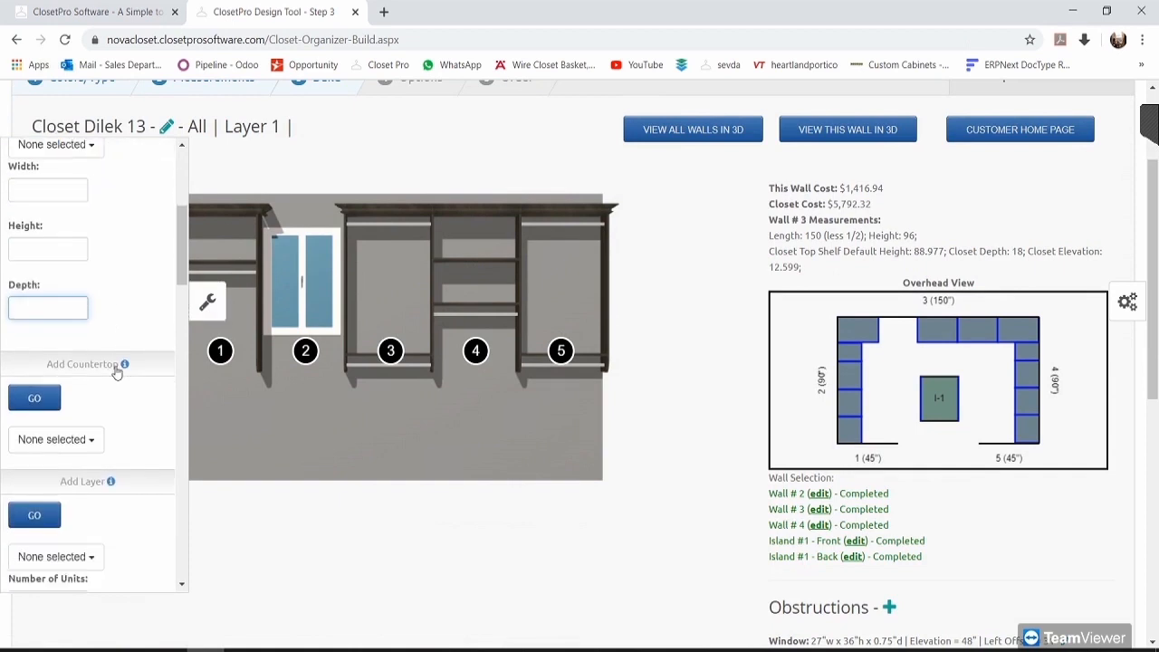
pyautogui.scroll(-1, 118, 366)
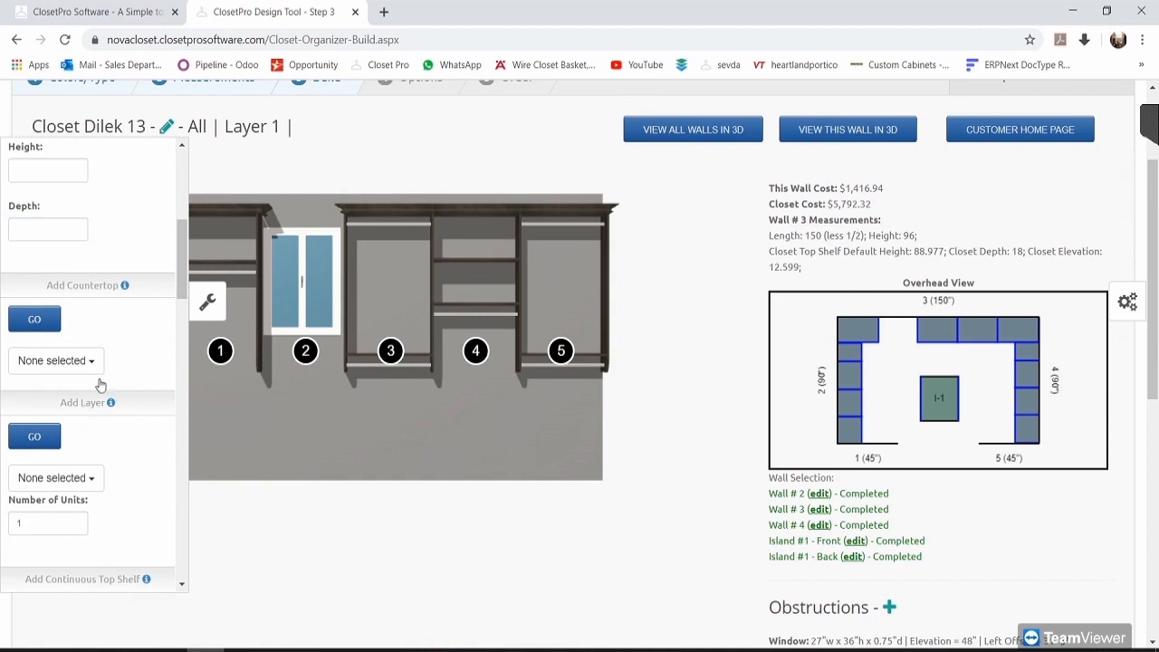
pyautogui.scroll(-4, 968, 546)
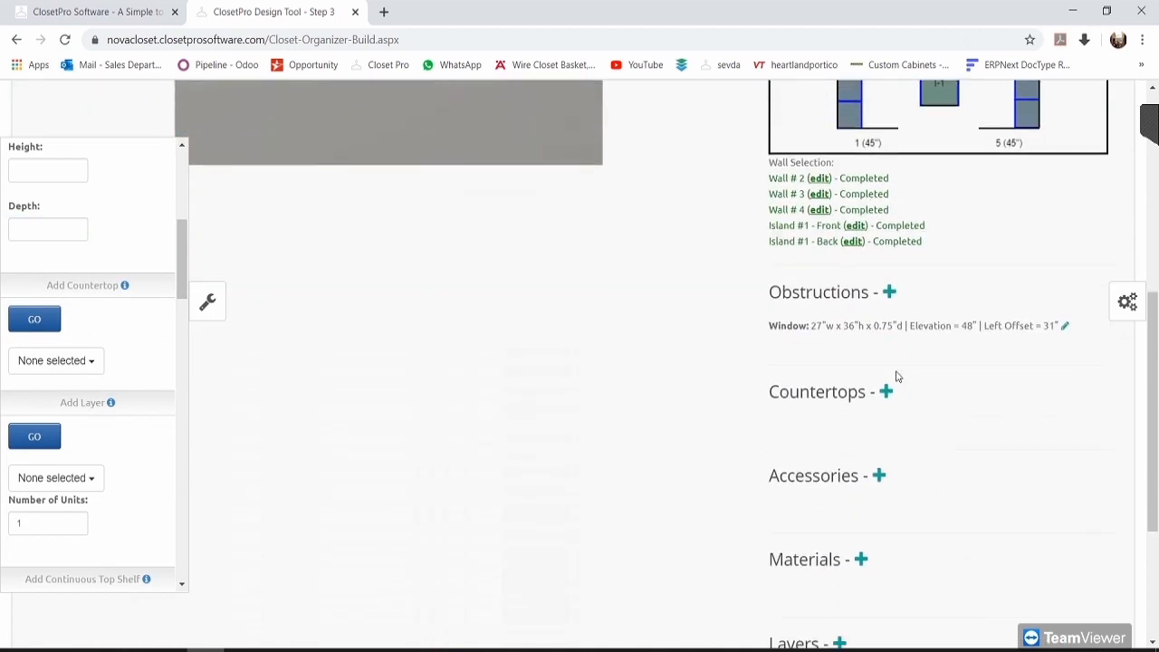
pyautogui.scroll(5, 477, 402)
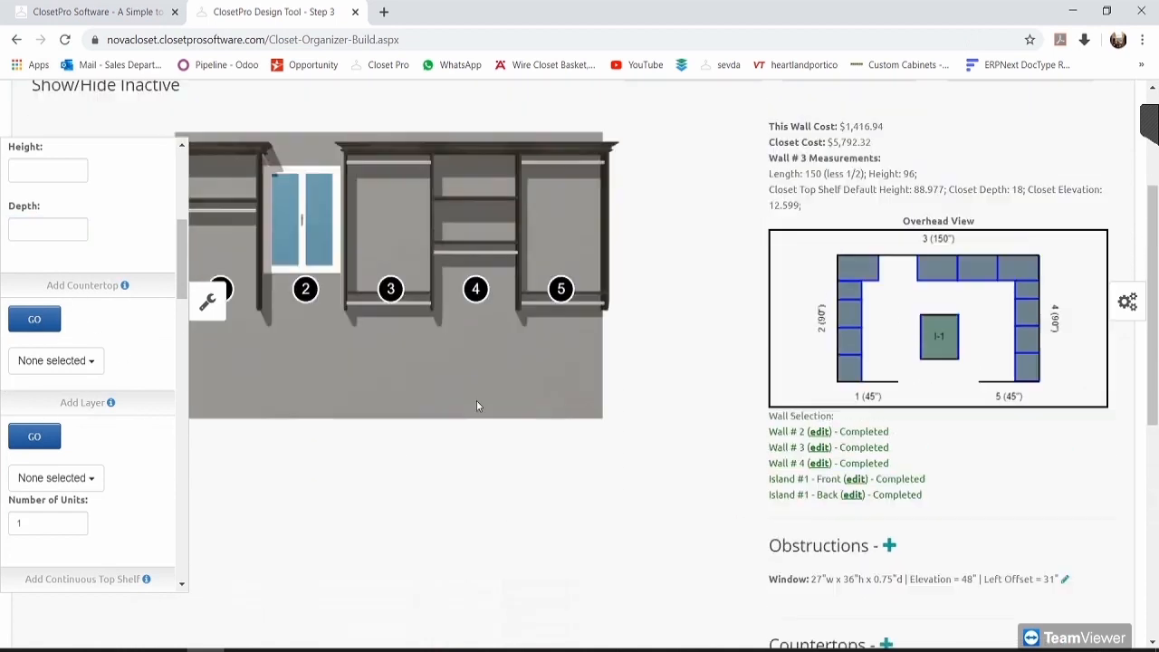
pyautogui.scroll(-1, 579, 419)
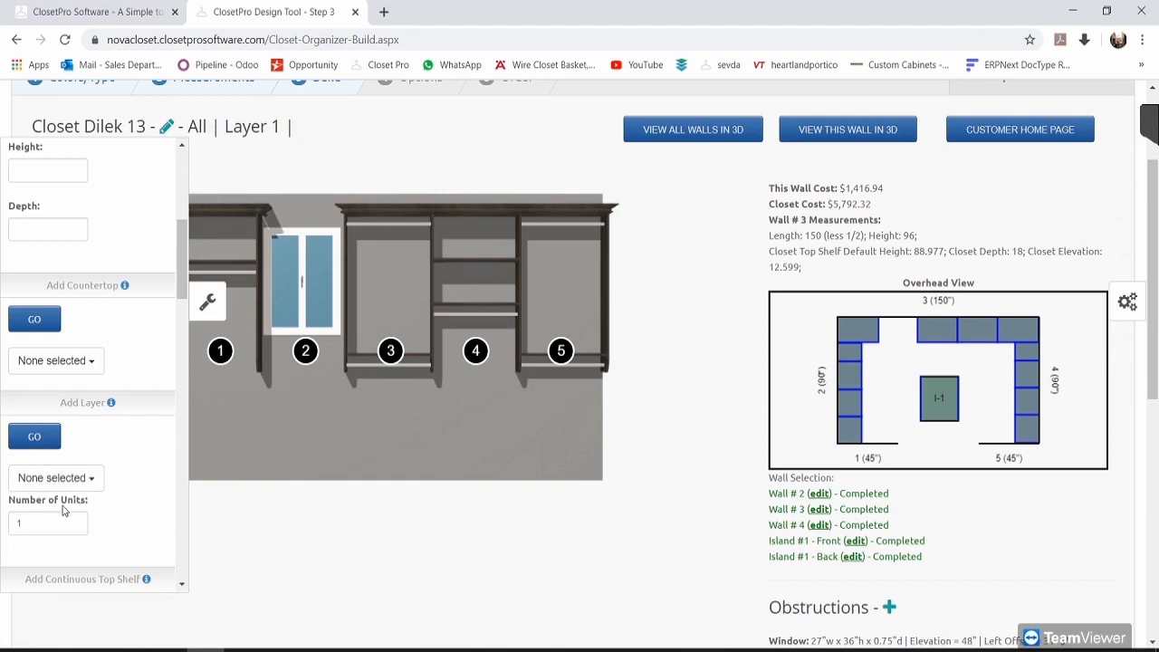
# Step: Add a second layer spanning Sec 1 through Sec 5 with one unit
pyautogui.click(91, 477)
pyautogui.click(93, 477)
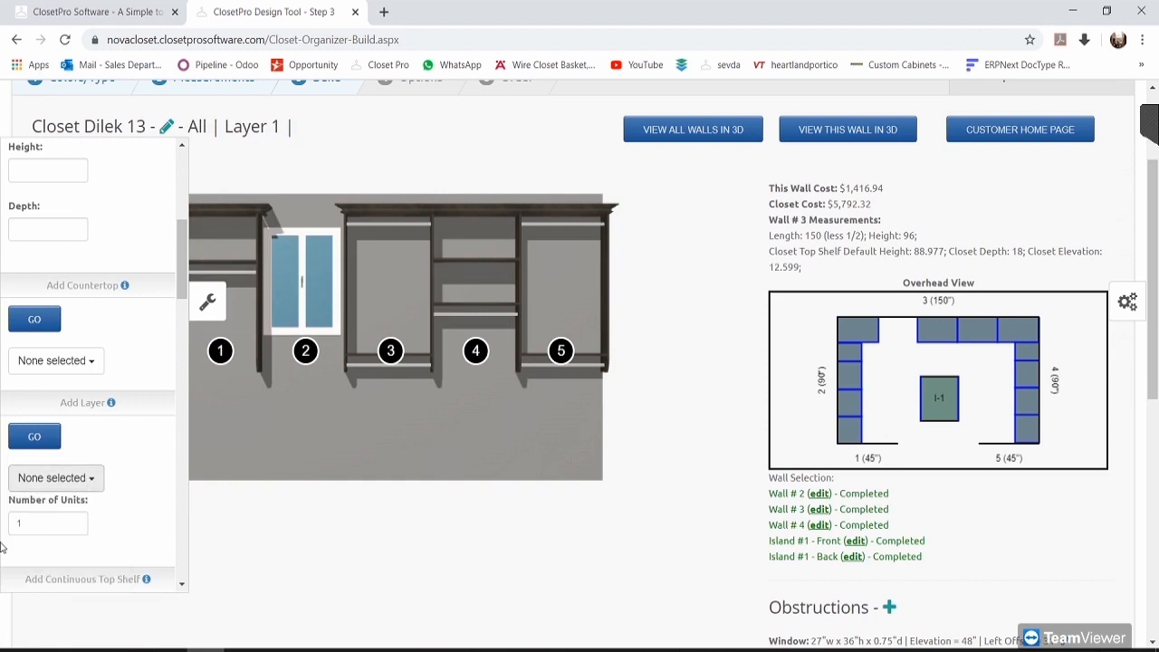
pyautogui.click(94, 478)
pyautogui.click(94, 480)
pyautogui.click(95, 482)
pyautogui.click(65, 505)
pyautogui.click(63, 523)
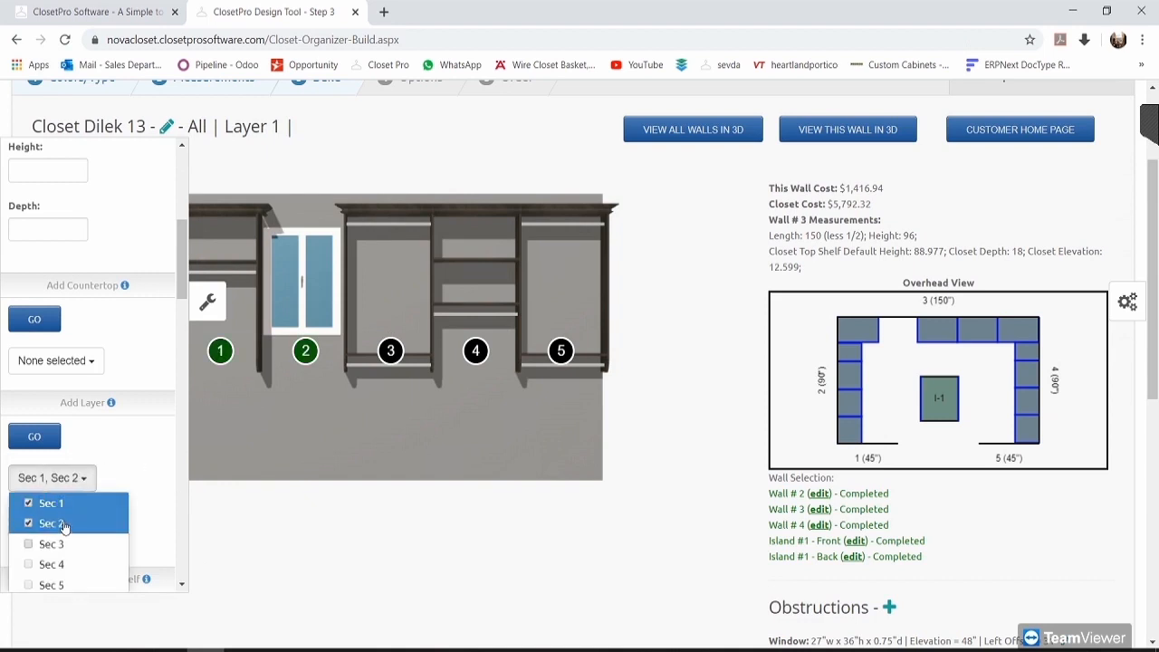
pyautogui.click(65, 544)
pyautogui.click(68, 564)
pyautogui.click(72, 582)
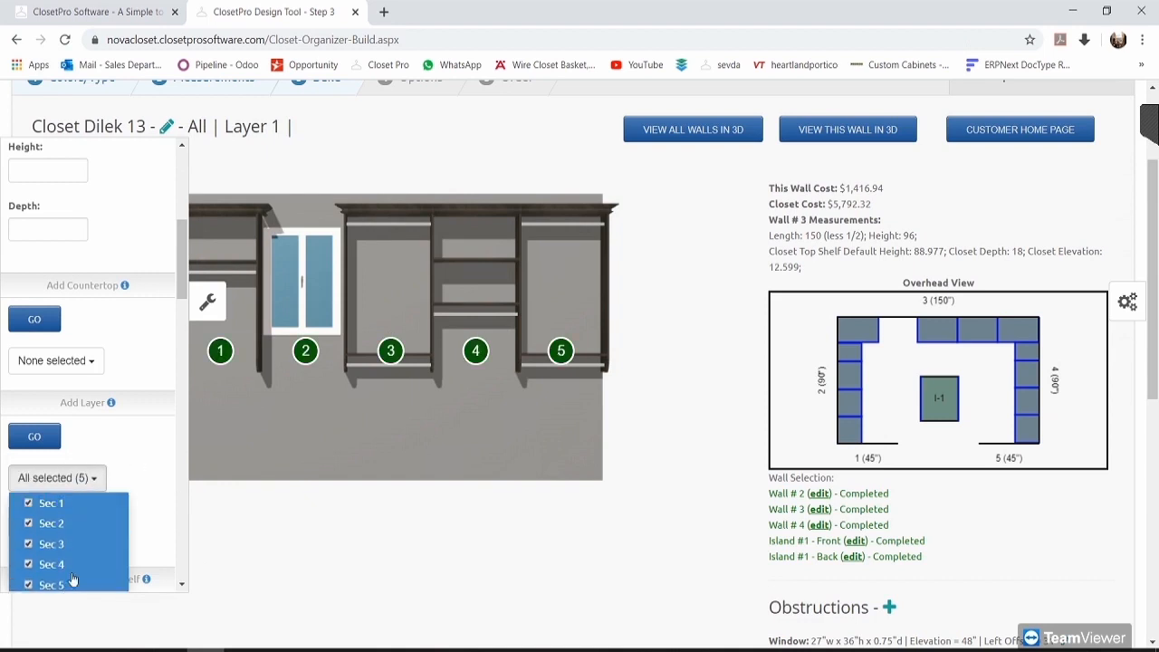
pyautogui.click(122, 457)
pyautogui.click(35, 437)
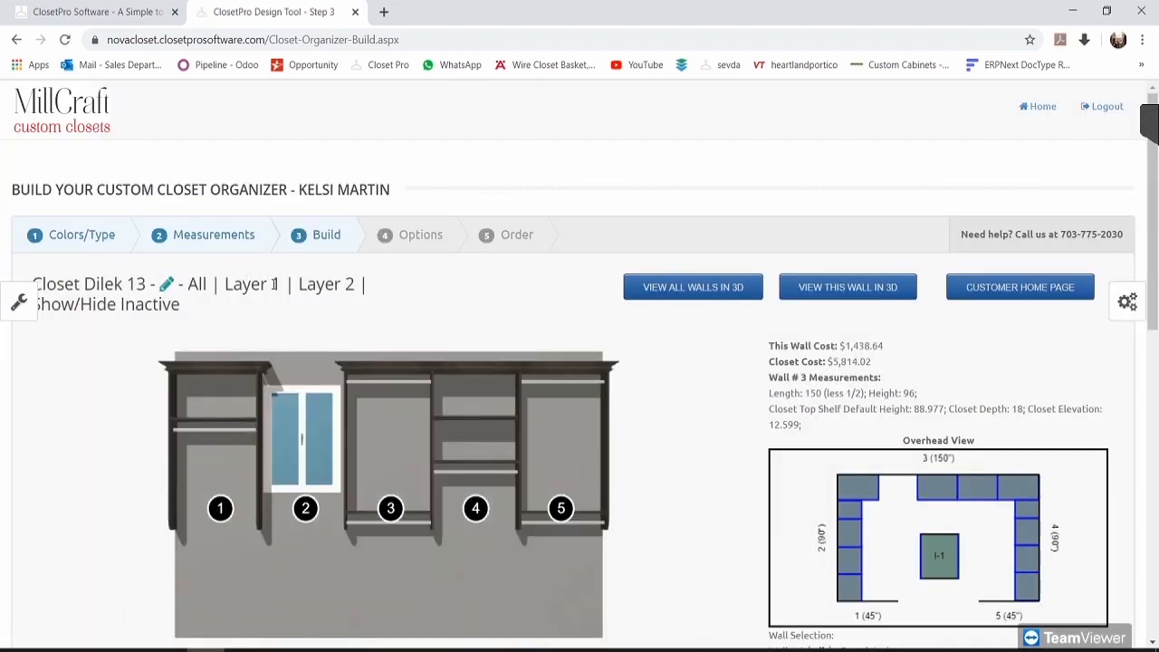
# Step: On Layer 2, swap the empty unit 1 for an NCFDH hang bar unit
pyautogui.click(349, 286)
pyautogui.scroll(-2, 644, 342)
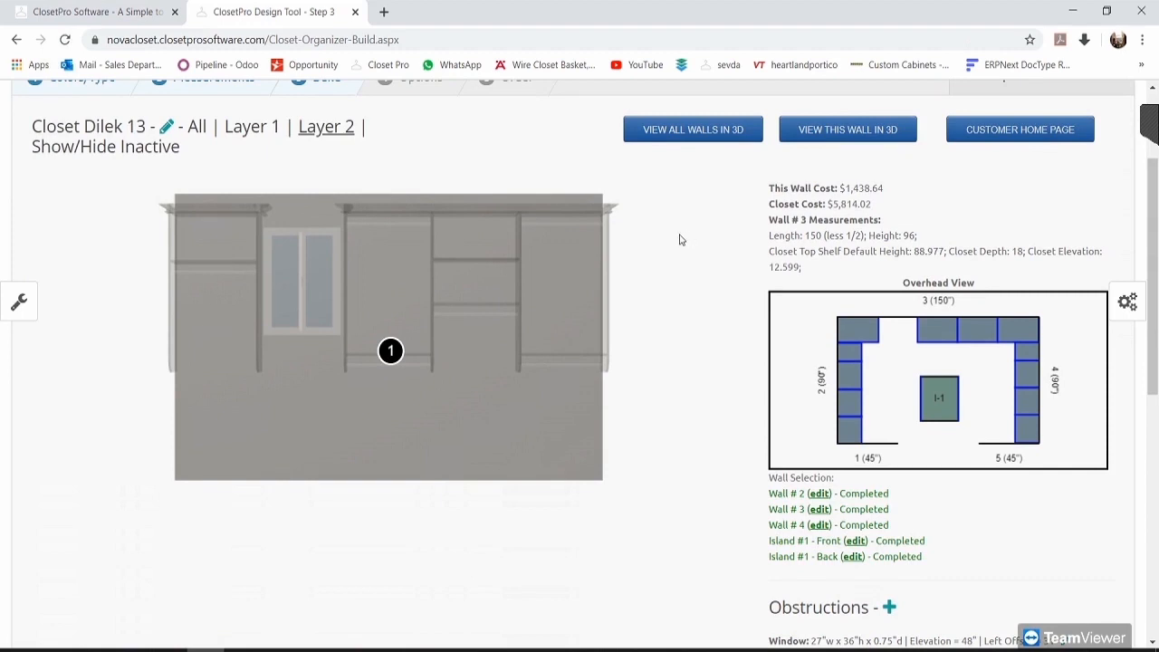
pyautogui.click(390, 352)
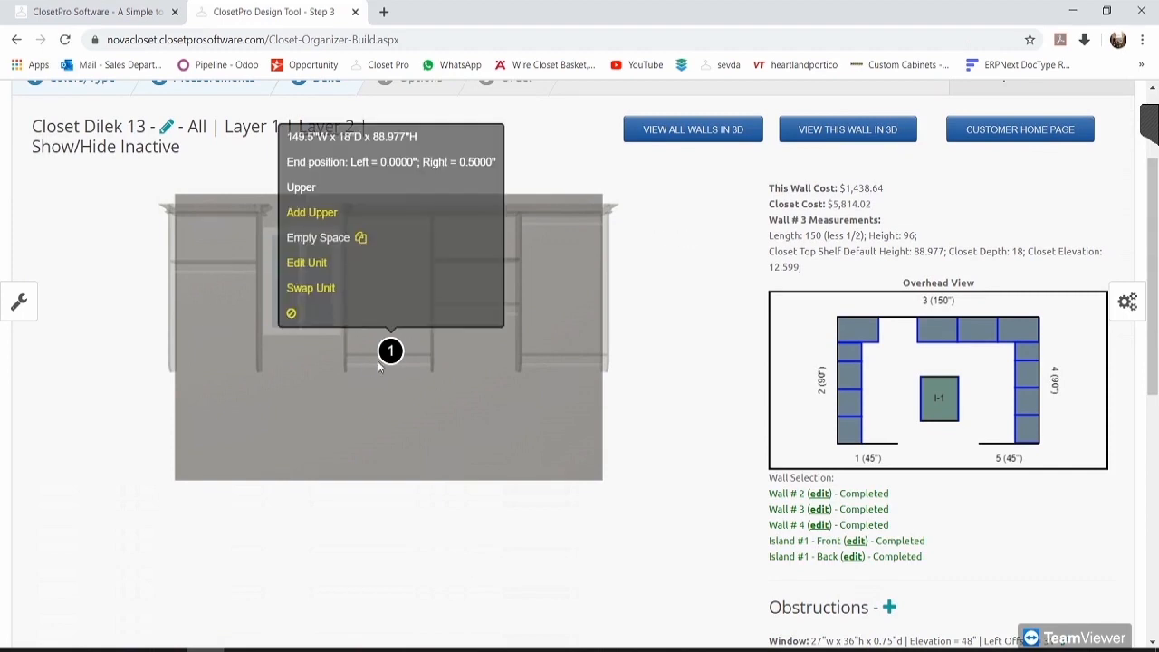
pyautogui.click(311, 263)
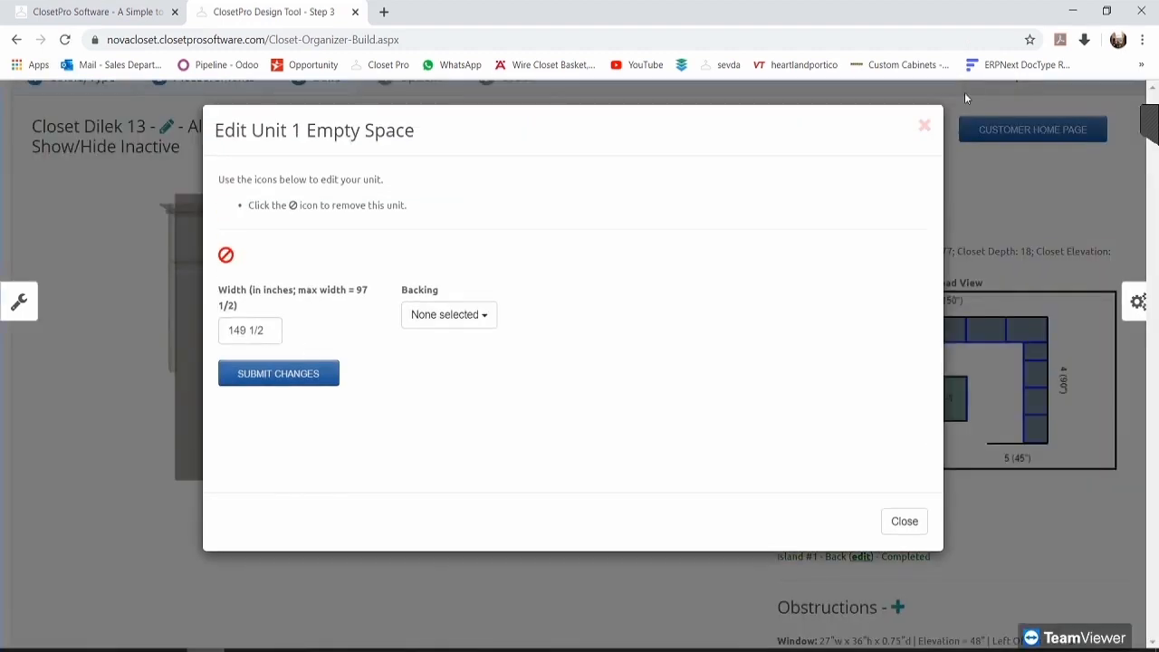
pyautogui.click(925, 126)
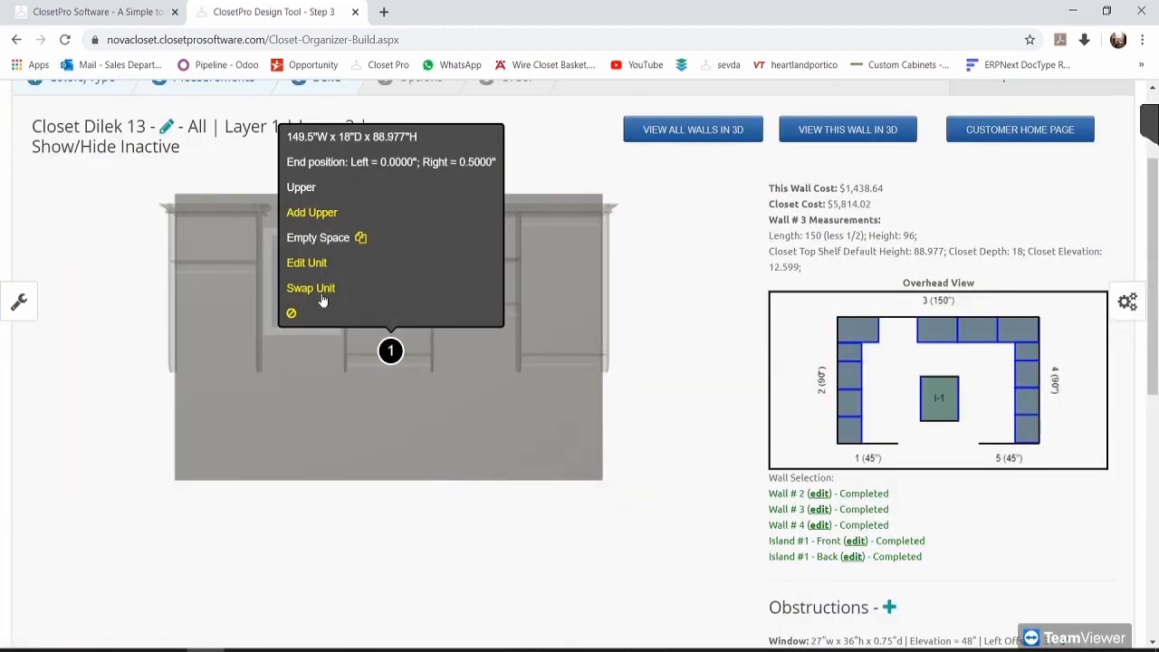
pyautogui.click(321, 291)
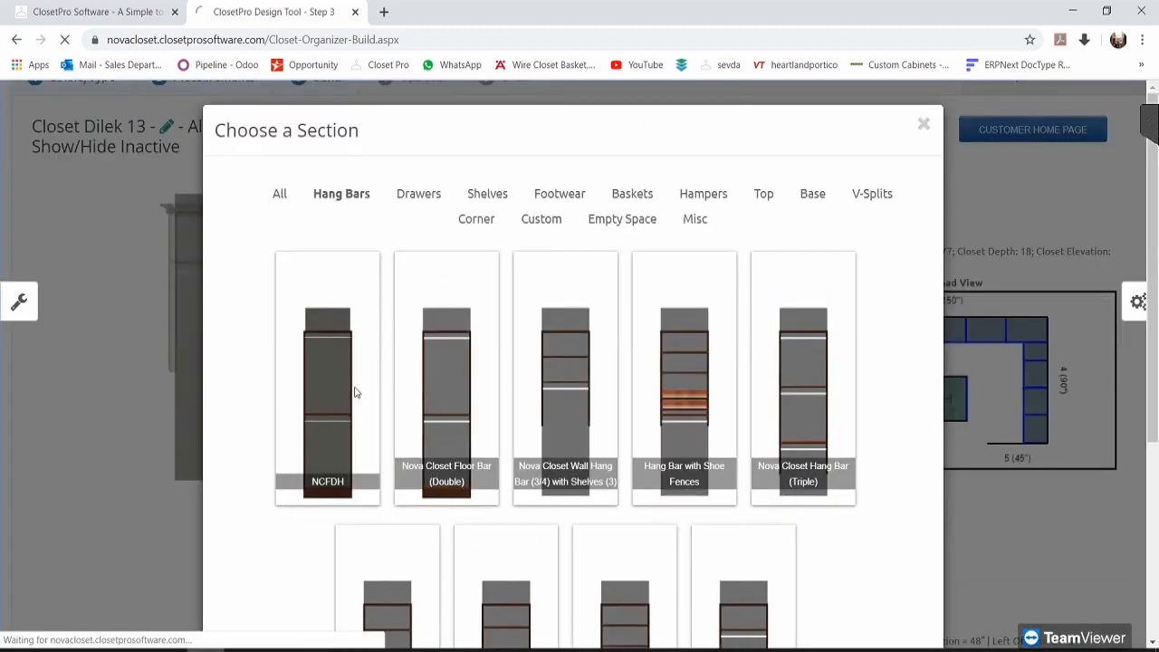
pyautogui.click(564, 357)
# Step: Add a second NCFDH hang bar unit into Layer 2's remaining open space
pyautogui.scroll(-2, 615, 400)
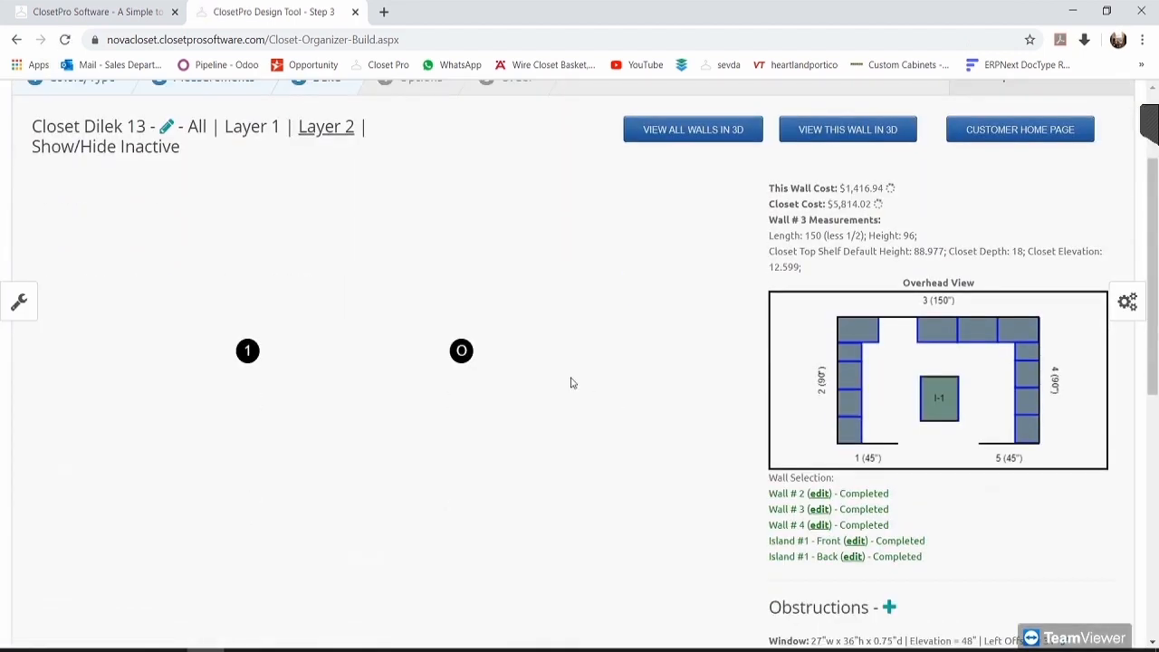
pyautogui.moveTo(476, 357)
pyautogui.click(362, 312)
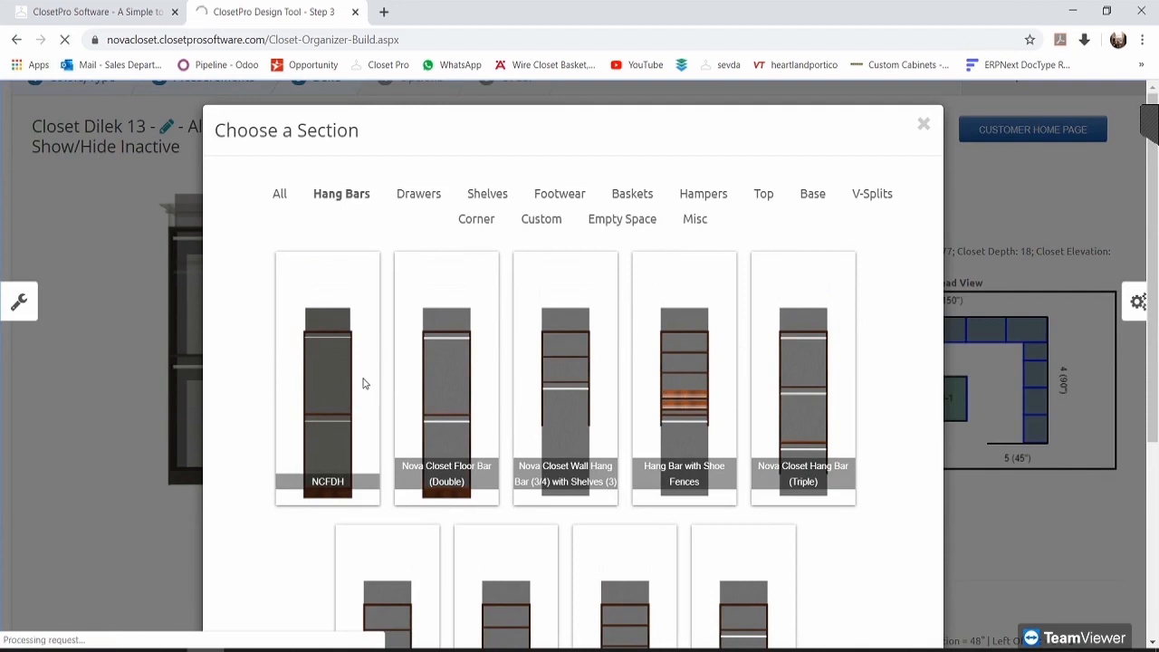
pyautogui.click(363, 384)
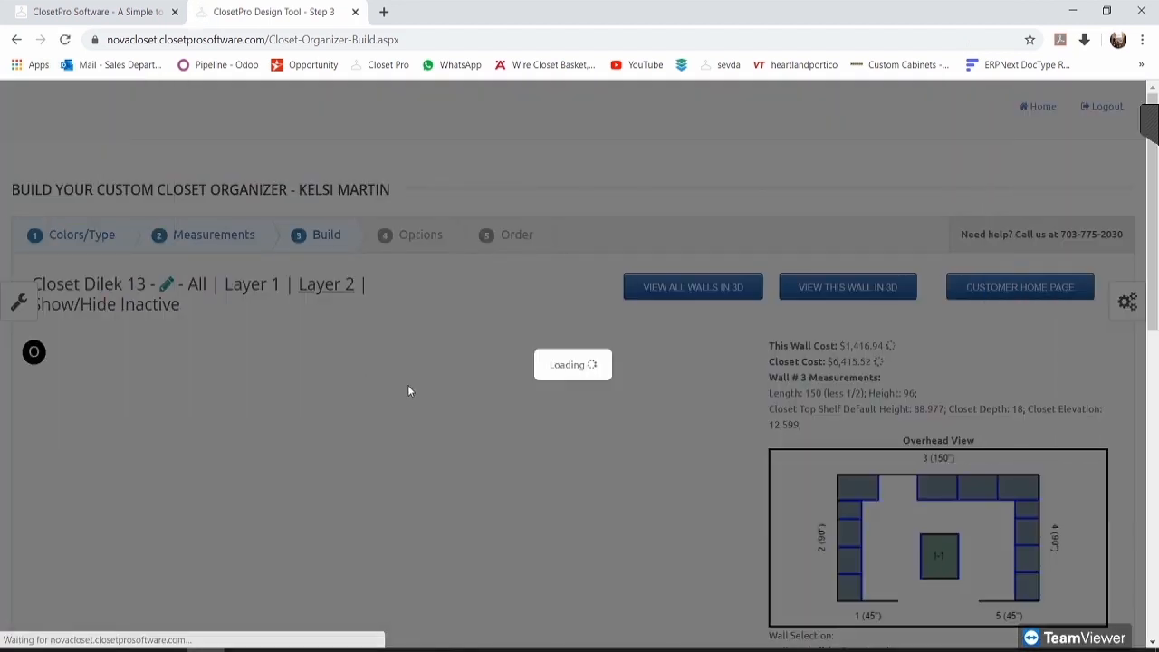
pyautogui.scroll(-2, 643, 412)
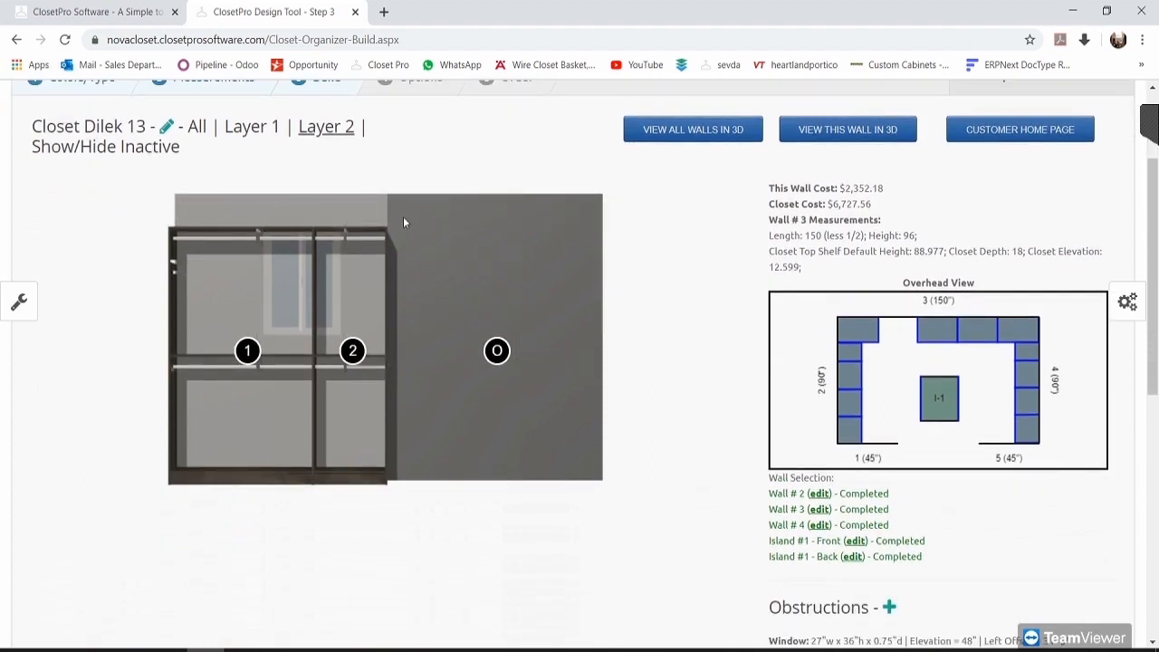
# Step: Check the new section 1 details, then return to the five Layer 1 units
pyautogui.click(247, 351)
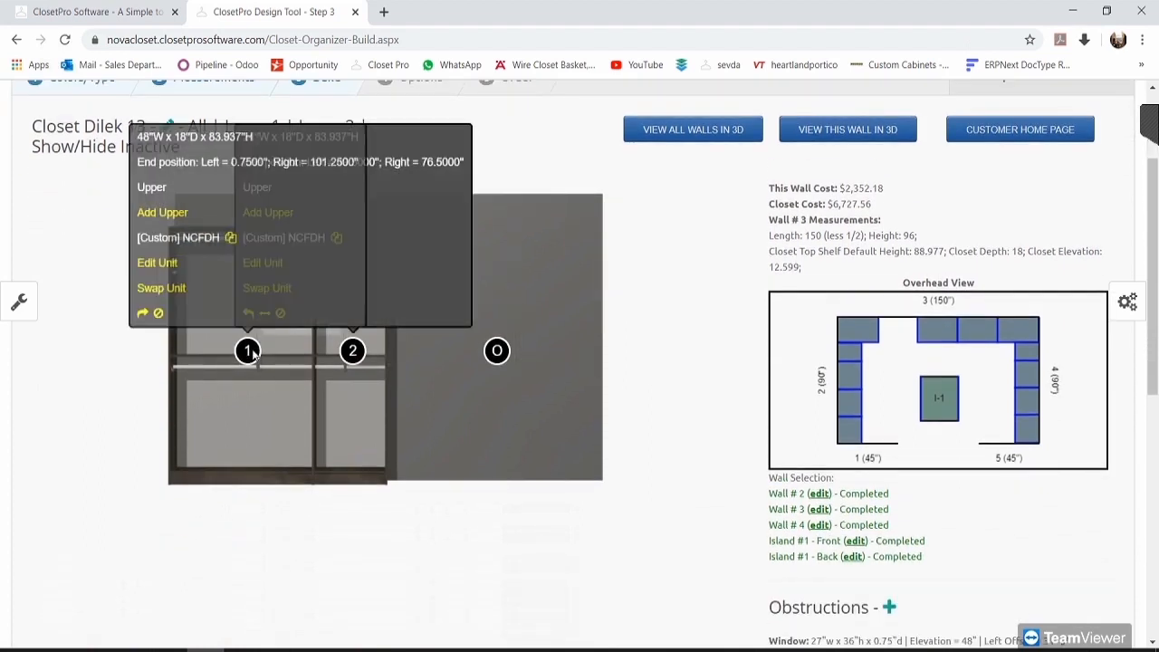
pyautogui.click(695, 299)
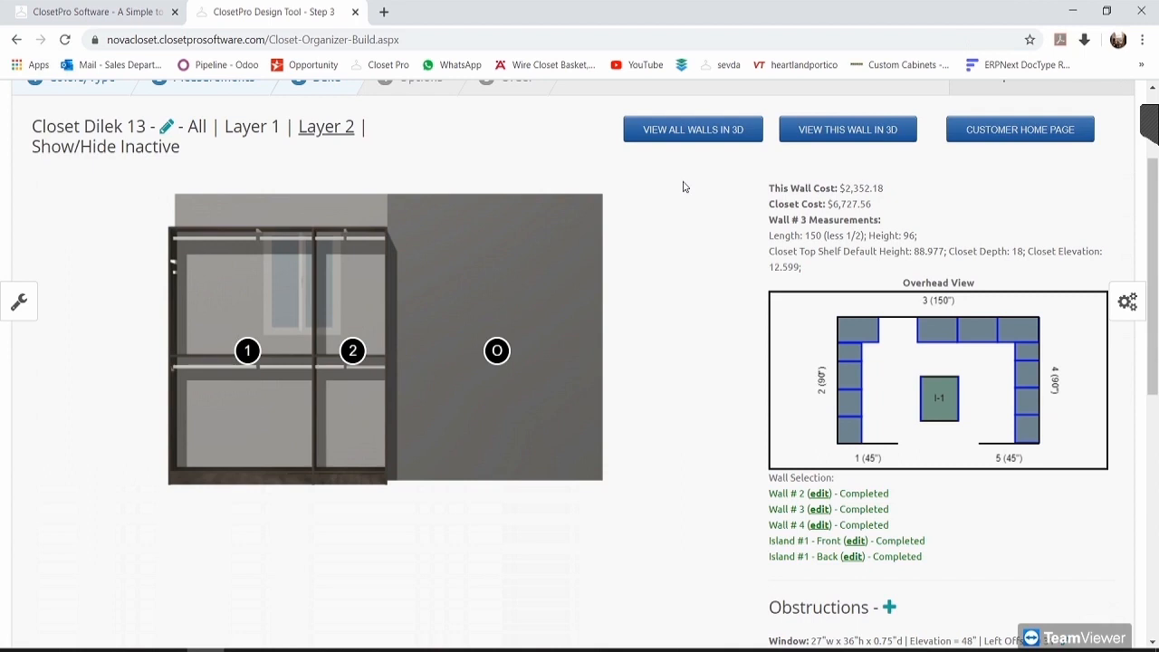
pyautogui.click(246, 131)
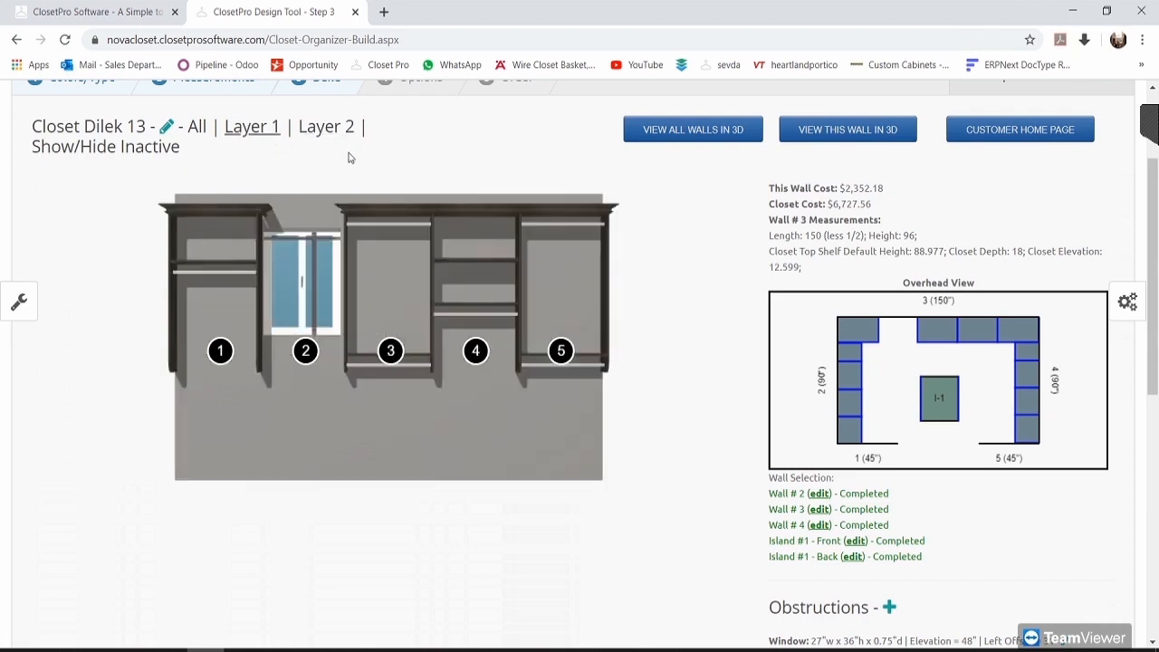
pyautogui.click(553, 360)
# Step: Delete the trial Layer 2 from wall 3, returning wall cost to $1,416.94
pyautogui.click(324, 128)
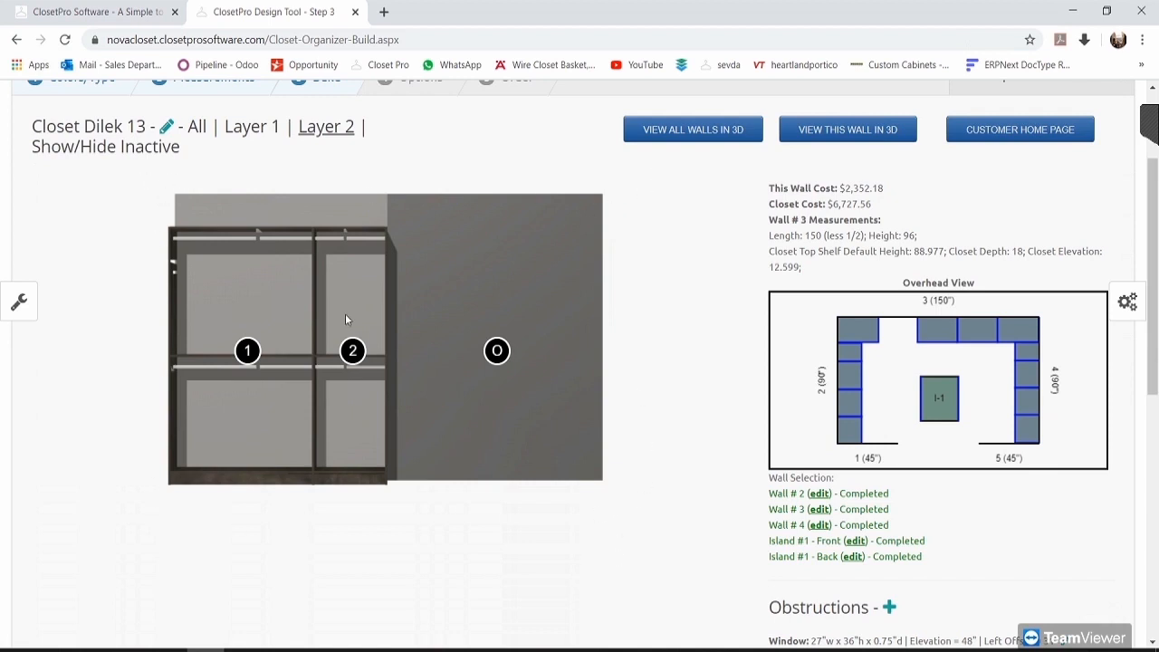
pyautogui.scroll(-6, 719, 422)
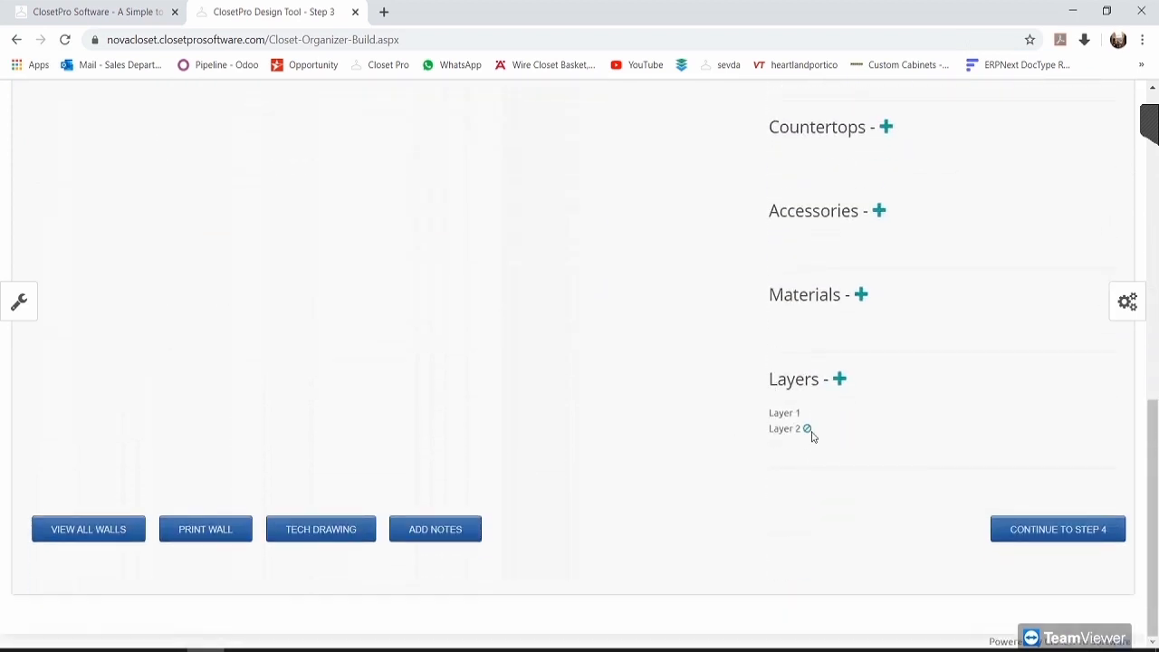
pyautogui.click(806, 430)
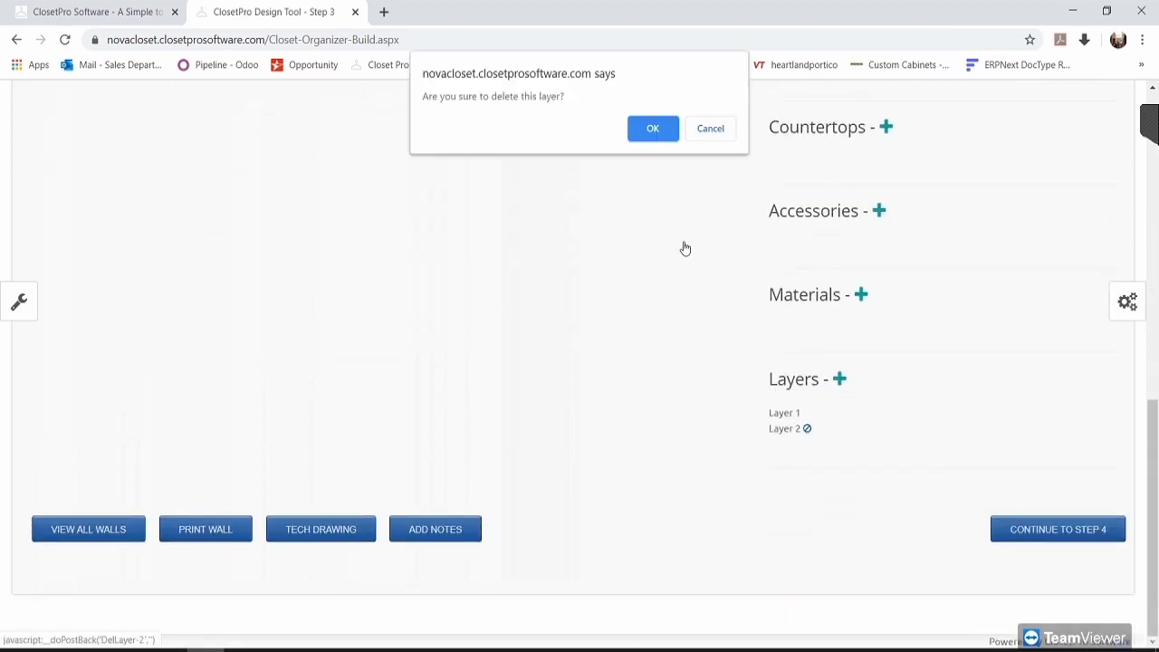
pyautogui.click(653, 128)
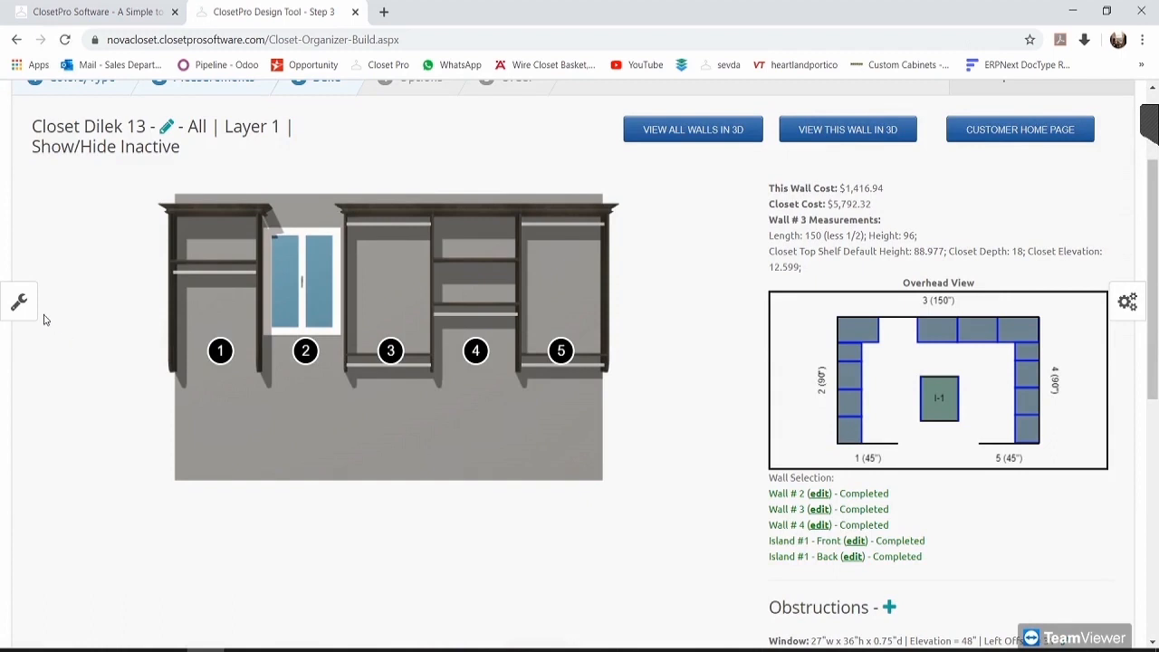
pyautogui.click(25, 312)
# Step: Scroll the bulk options panel to the Add Continuous Top Shelf settings
pyautogui.scroll(-5, 120, 360)
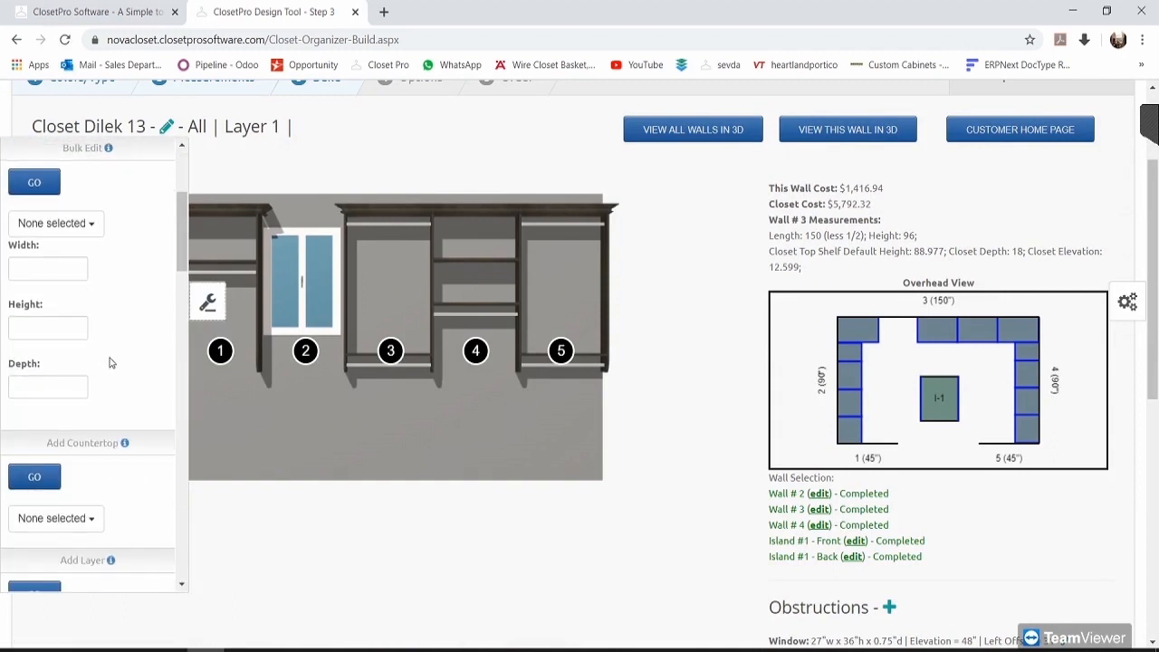
pyautogui.scroll(-6, 118, 360)
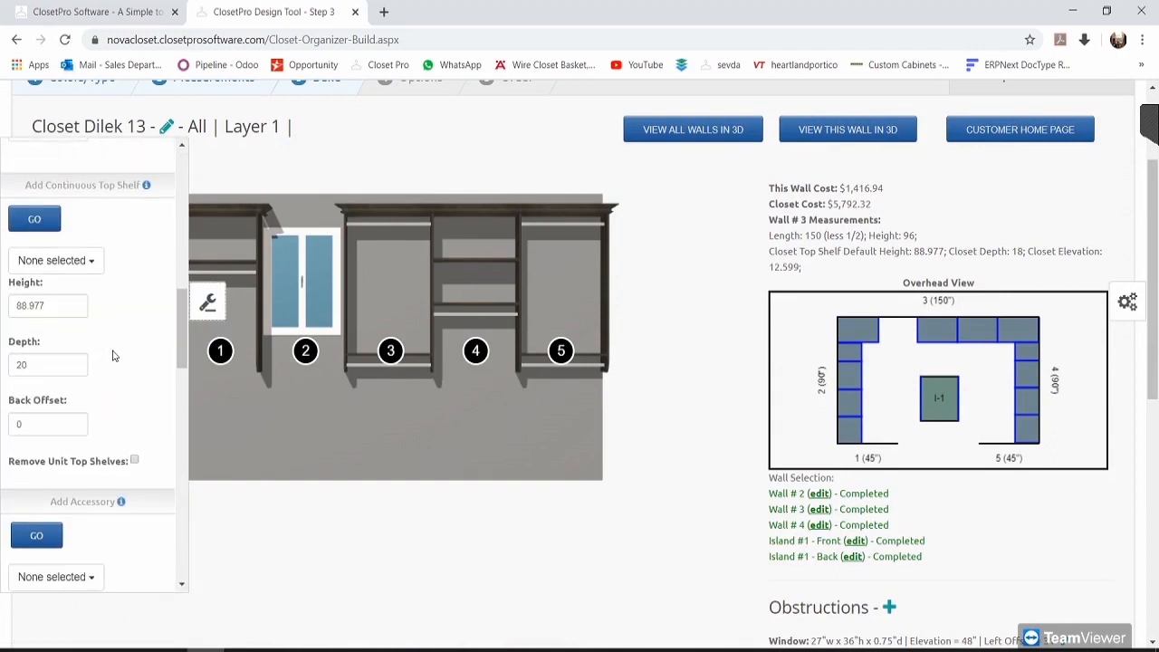
pyautogui.scroll(4, 124, 324)
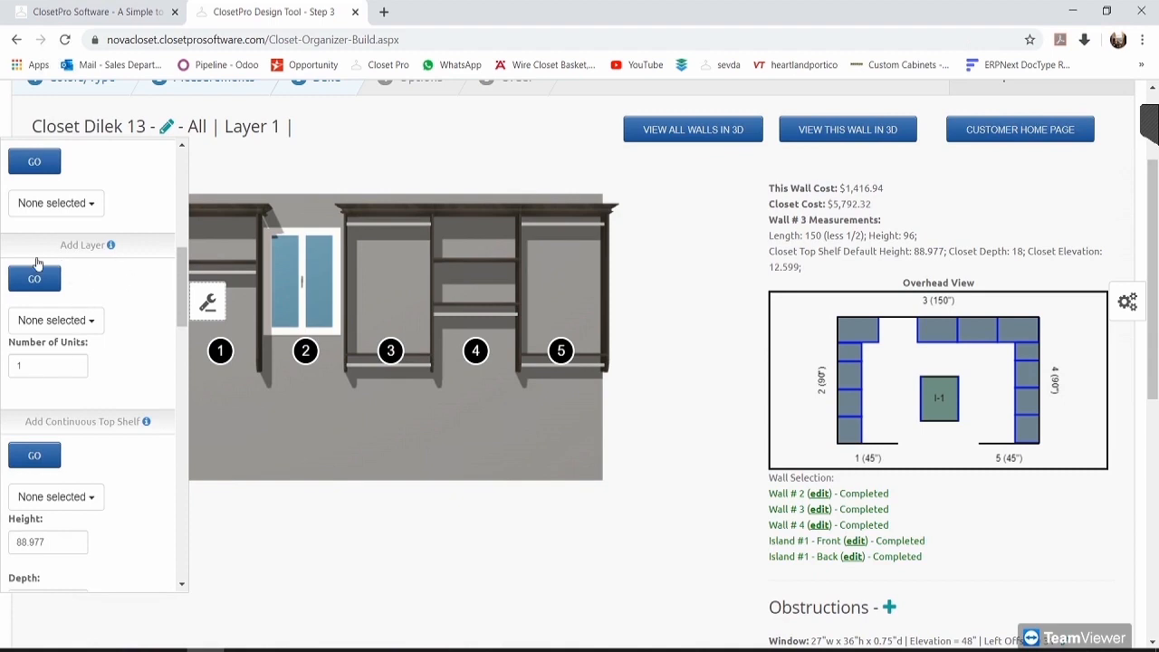
pyautogui.scroll(-3, 118, 321)
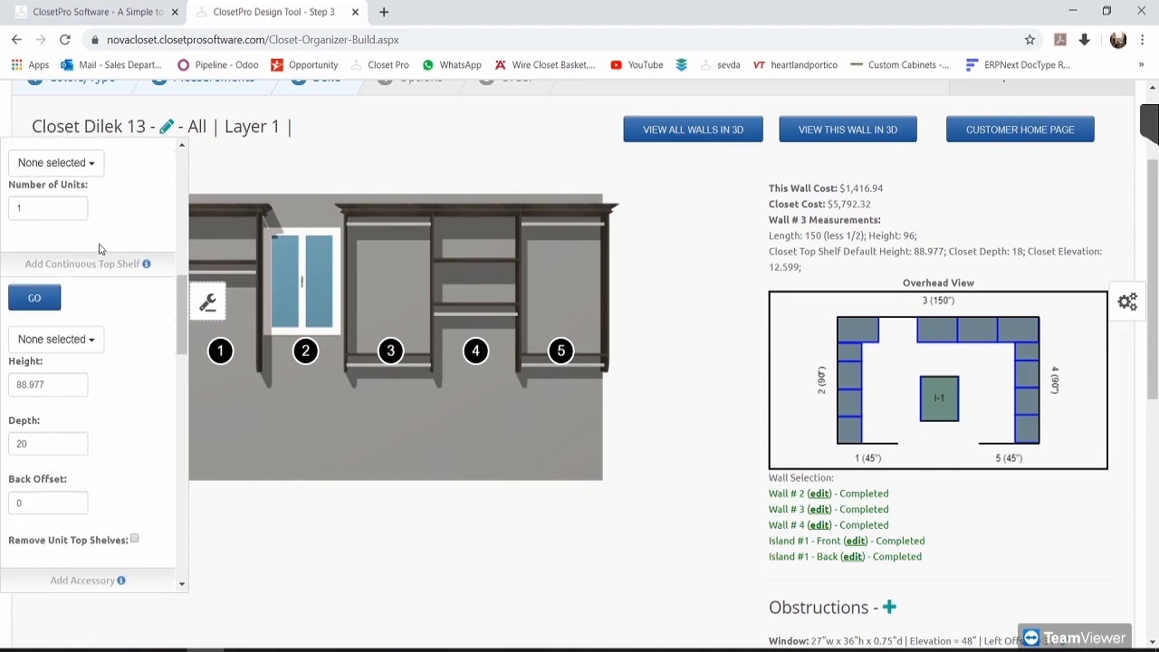
pyautogui.scroll(-2, 112, 495)
pyautogui.scroll(2, 113, 496)
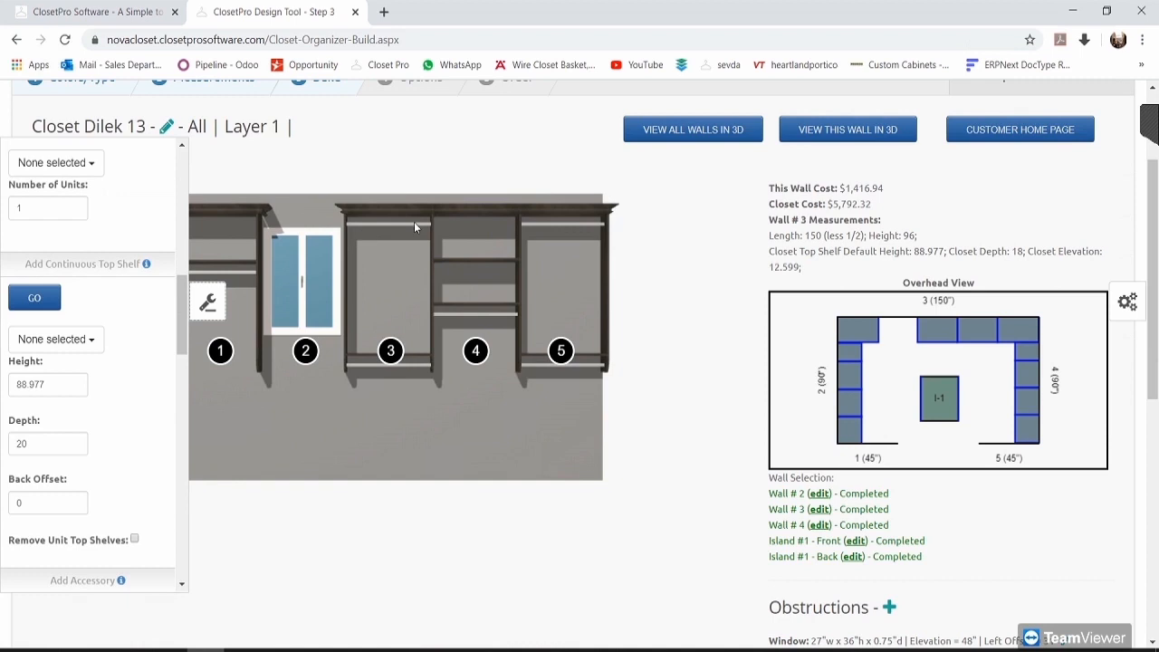
# Step: Check which sections the Add Accessory list offers, then scroll down the panel
pyautogui.scroll(-1, 127, 389)
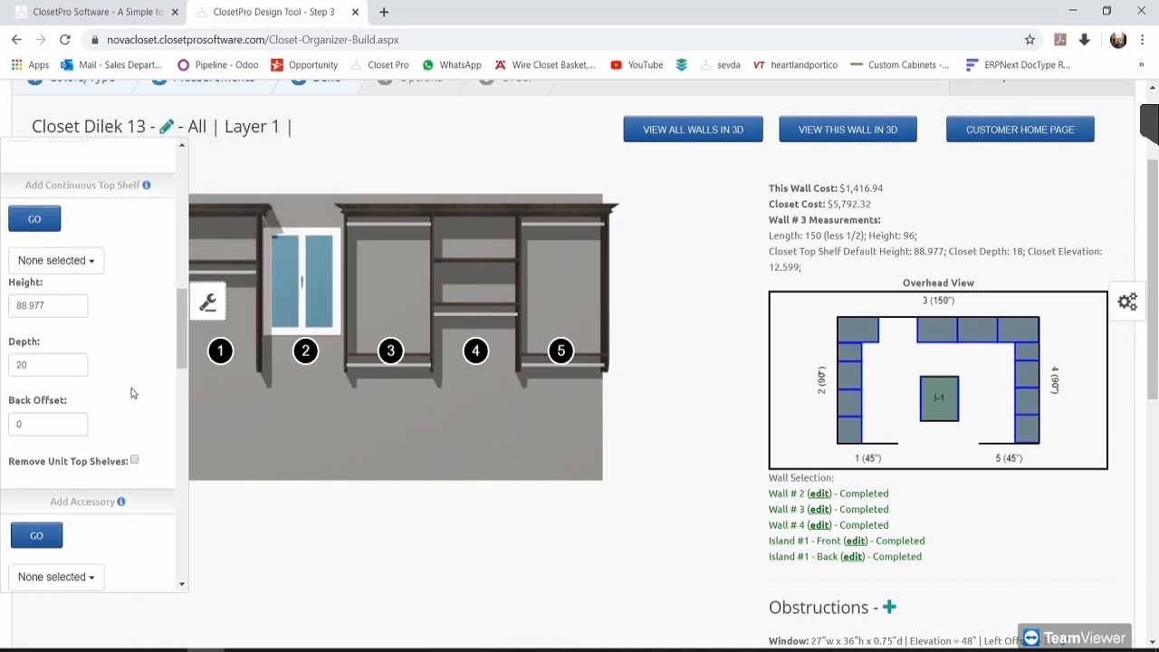
pyautogui.click(95, 260)
pyautogui.click(108, 264)
pyautogui.scroll(-2, 108, 348)
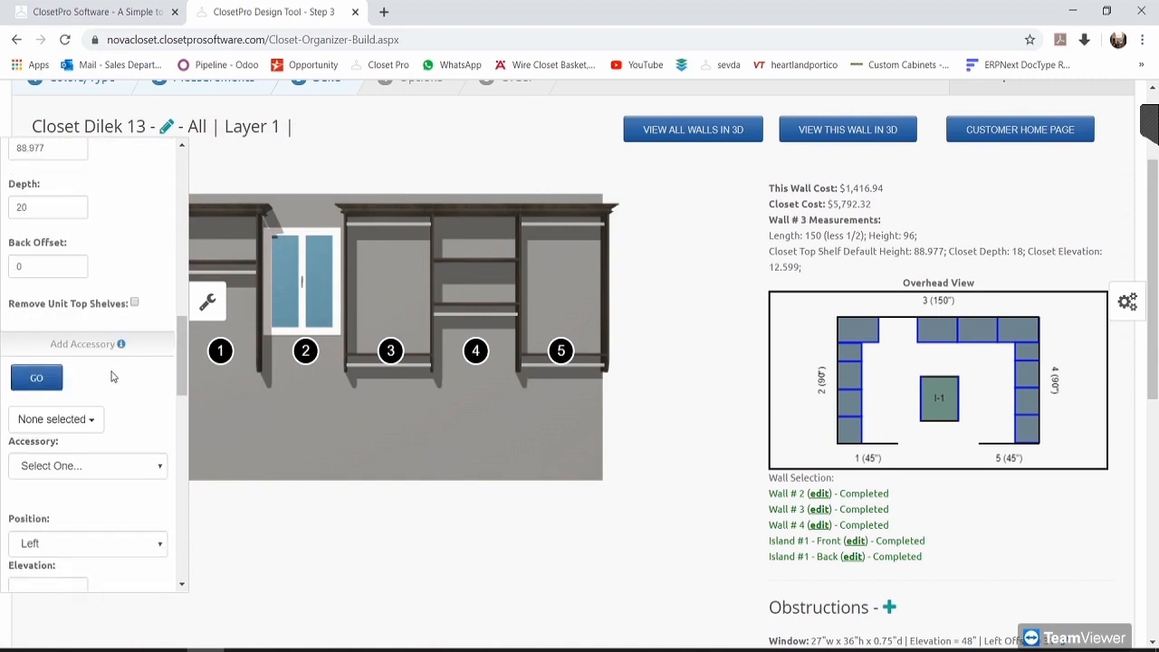
pyautogui.scroll(-1, 109, 377)
pyautogui.scroll(-1, 109, 377)
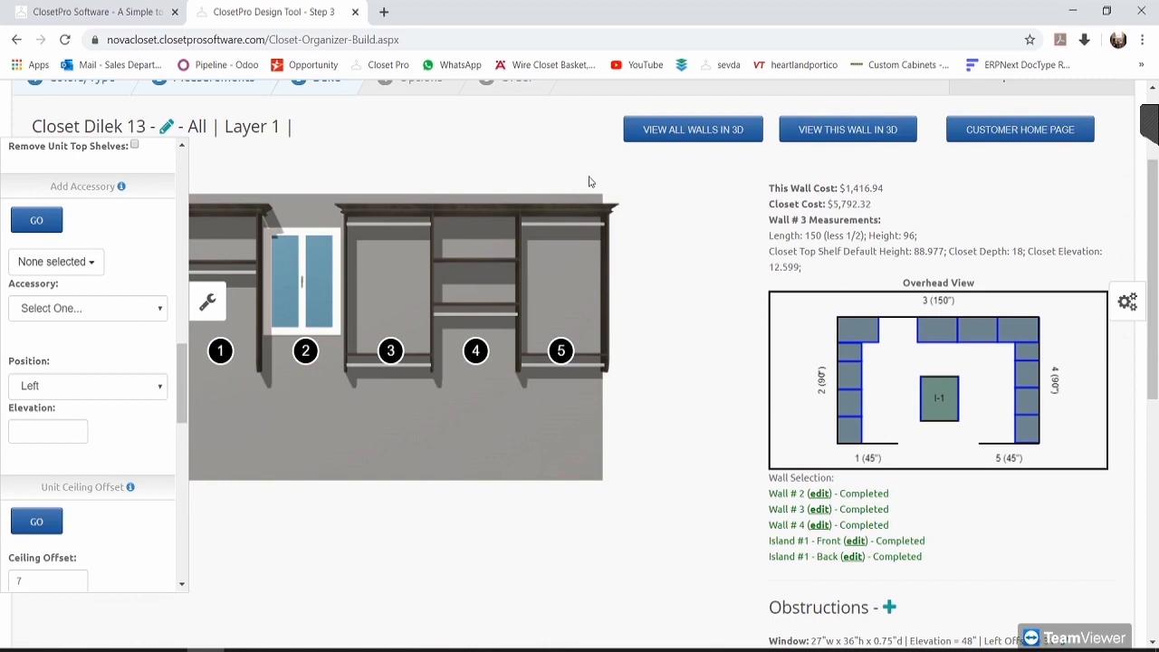
# Step: Target section 3 with a Valet Rod accessory
pyautogui.click(80, 270)
pyautogui.click(98, 263)
pyautogui.click(80, 262)
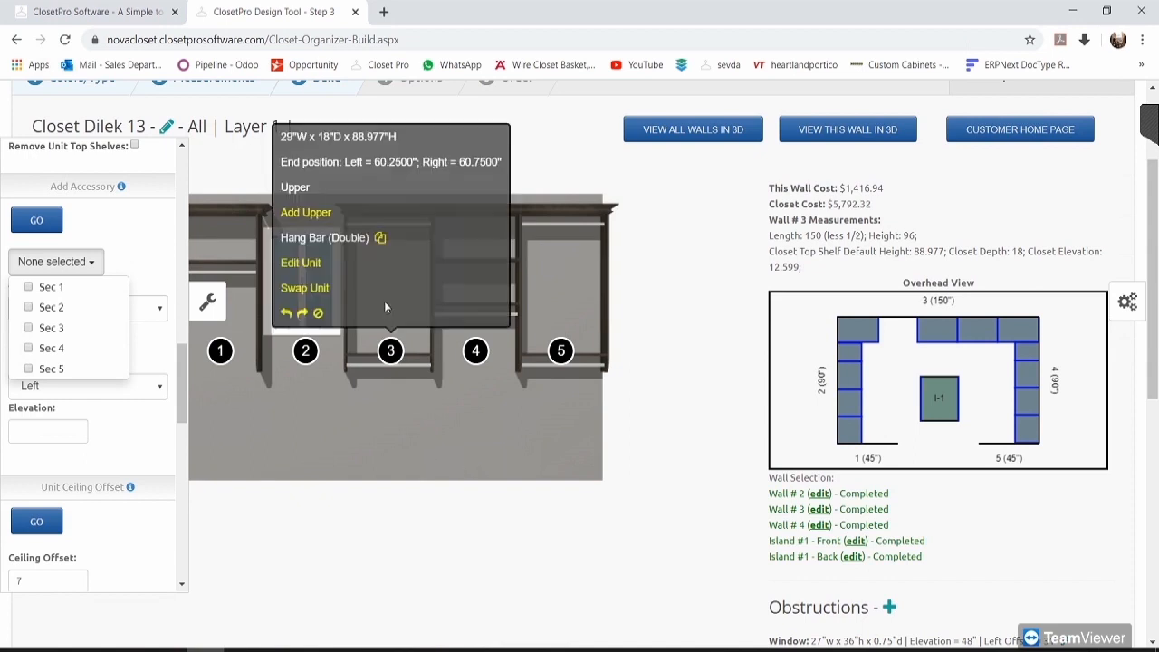
pyautogui.click(76, 329)
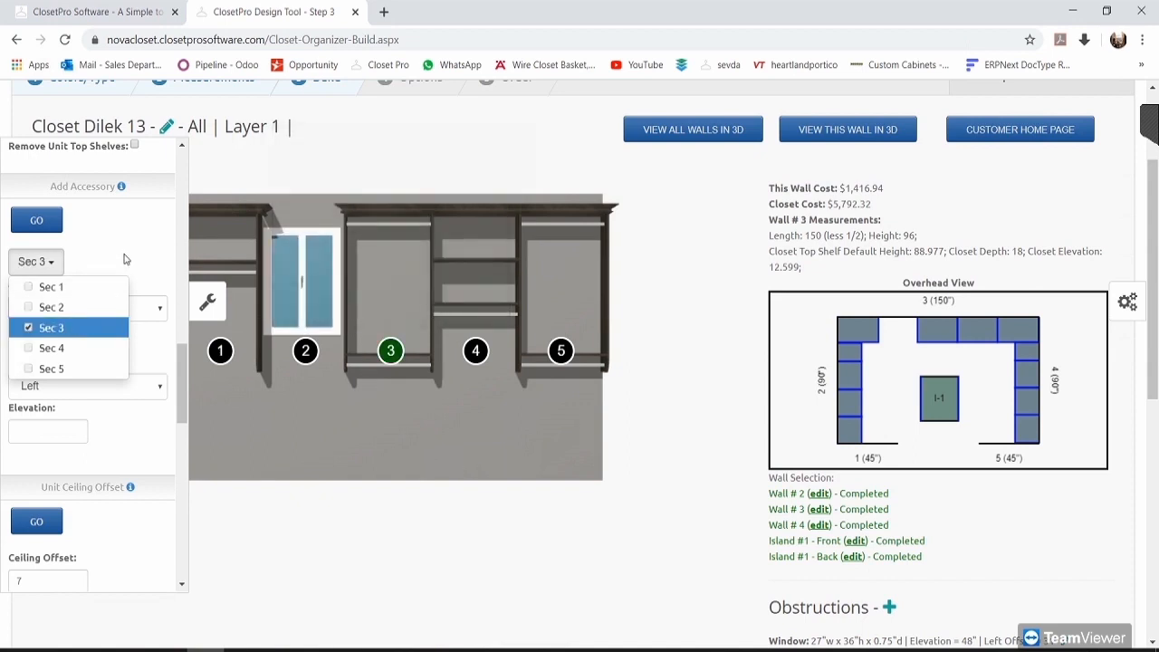
pyautogui.click(126, 263)
pyautogui.click(88, 309)
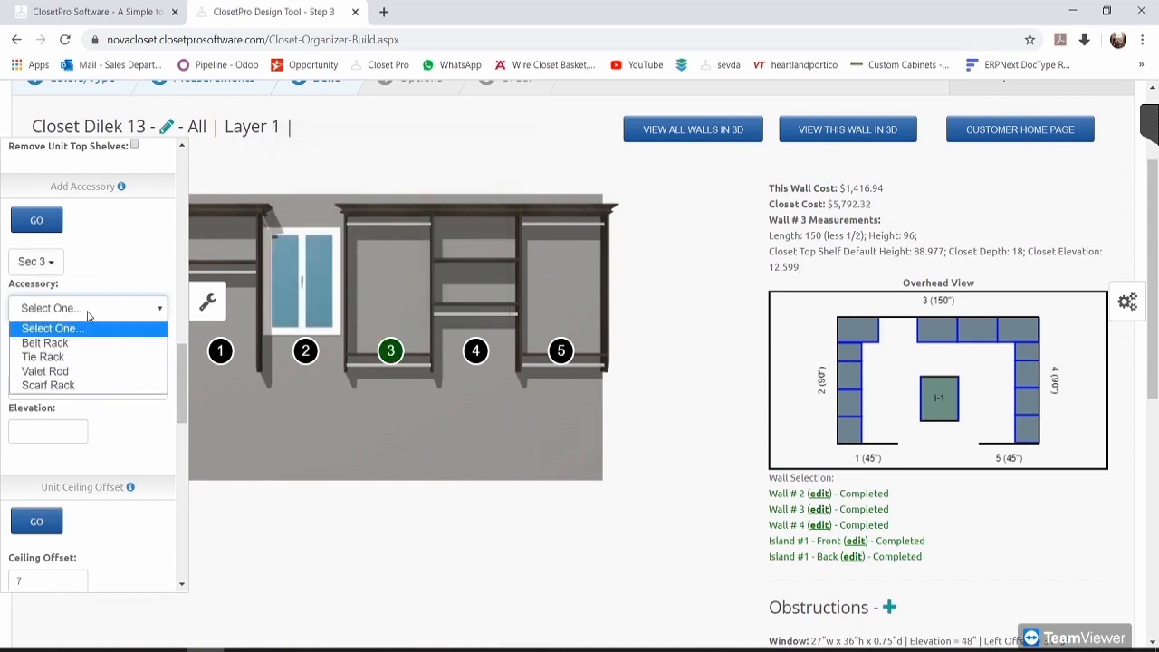
pyautogui.click(62, 372)
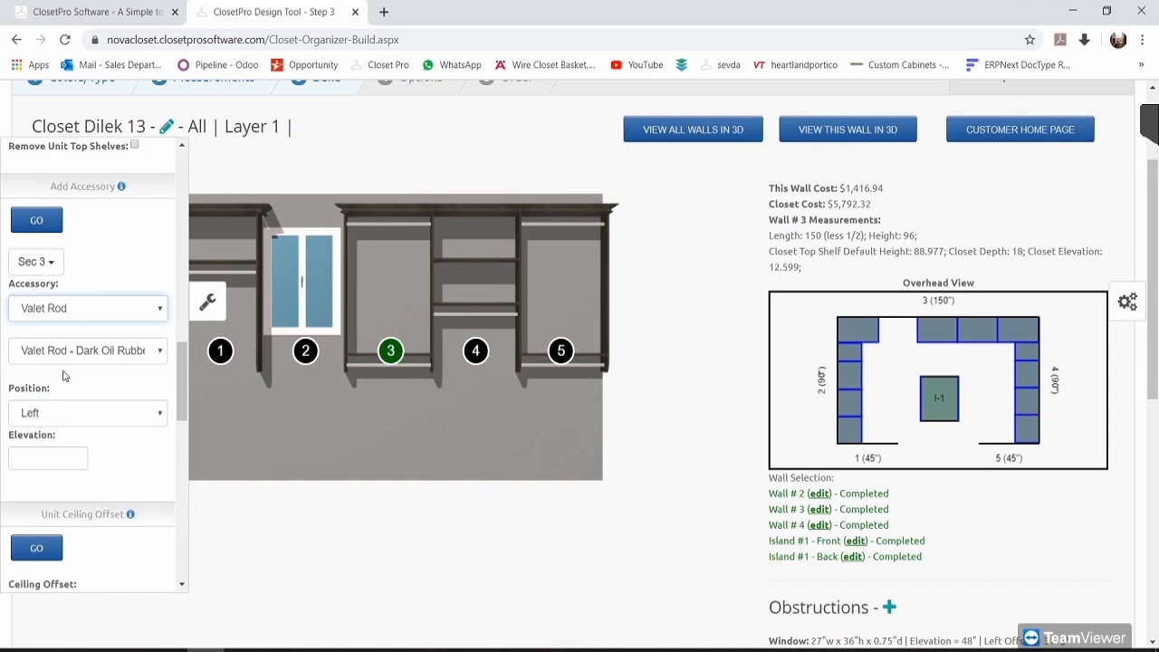
# Step: Choose Valet Rod - Polish Chrome, position Right, elevation 60, and submit with GO
pyautogui.click(80, 361)
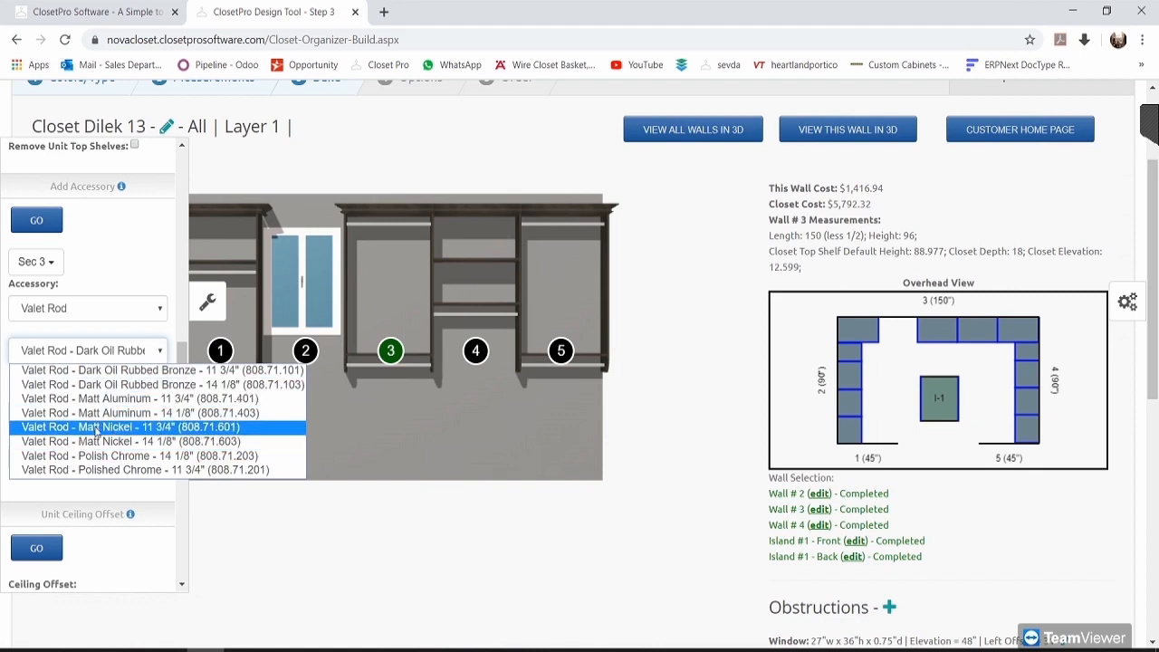
pyautogui.click(170, 459)
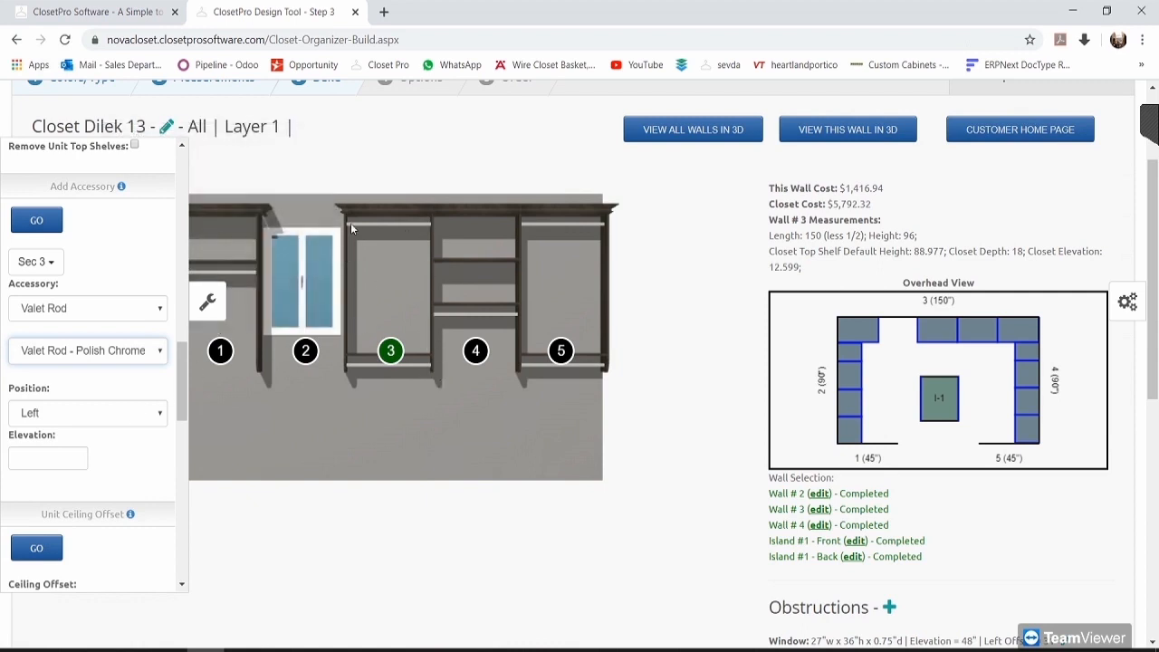
pyautogui.click(126, 412)
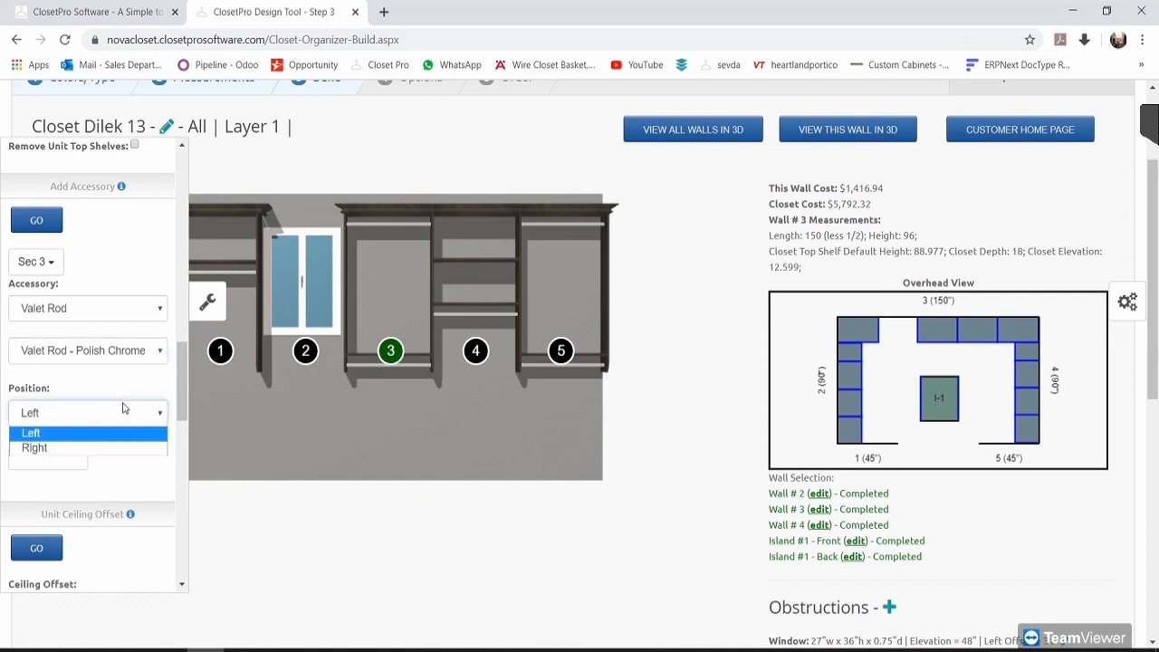
pyautogui.click(81, 444)
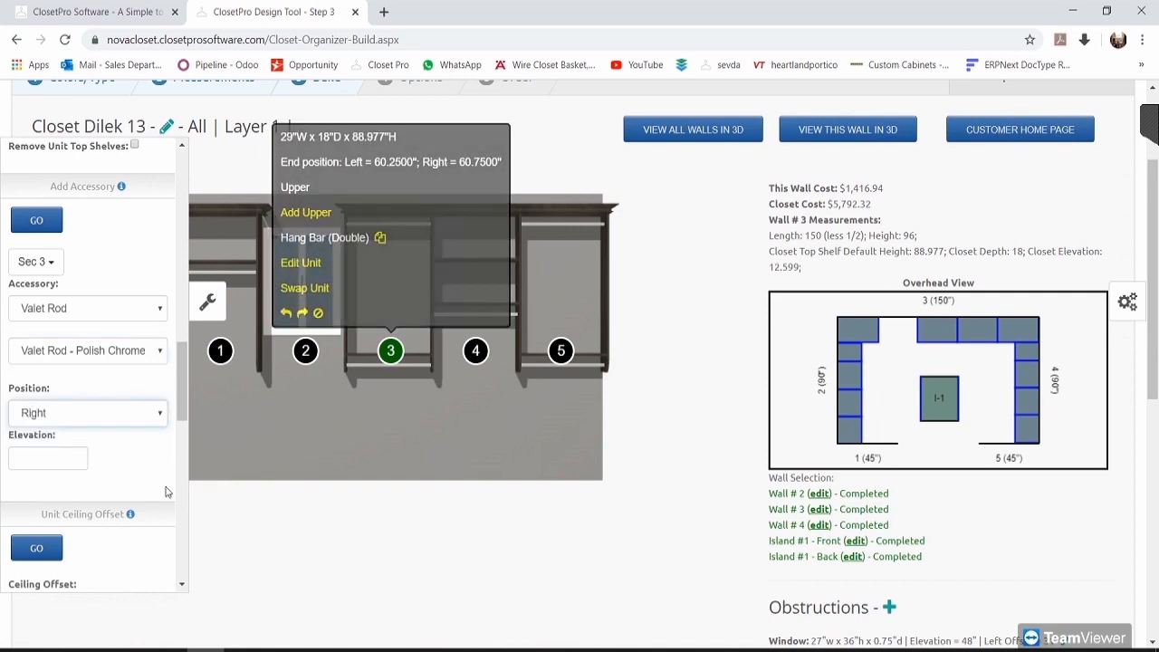
pyautogui.click(51, 459)
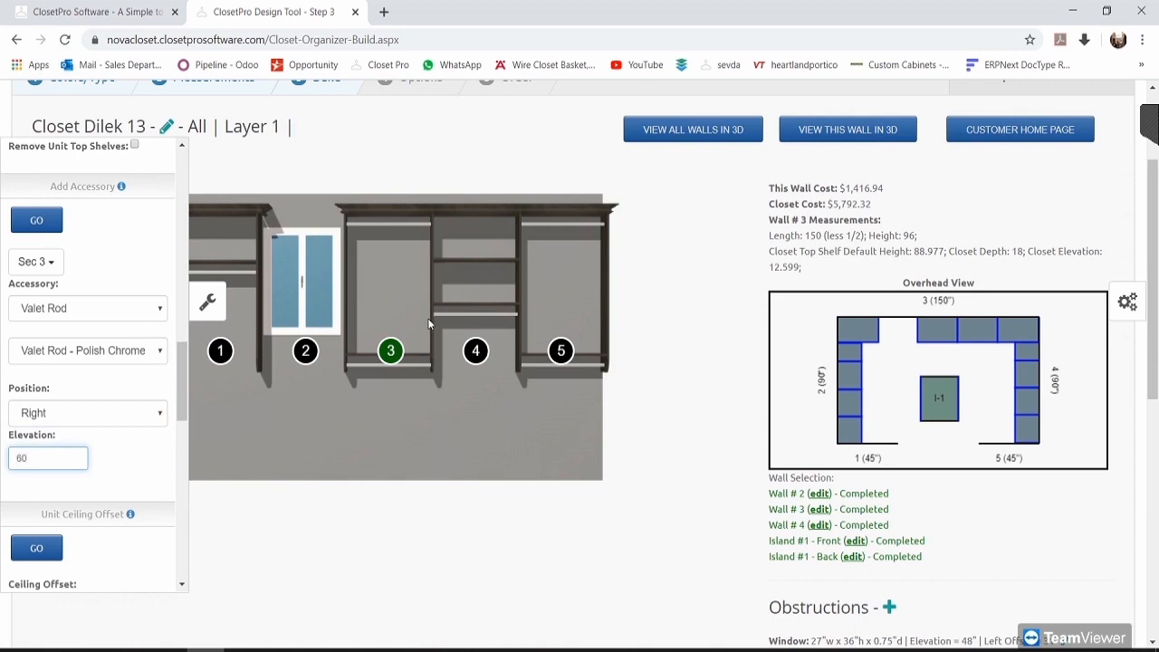
pyautogui.click(46, 225)
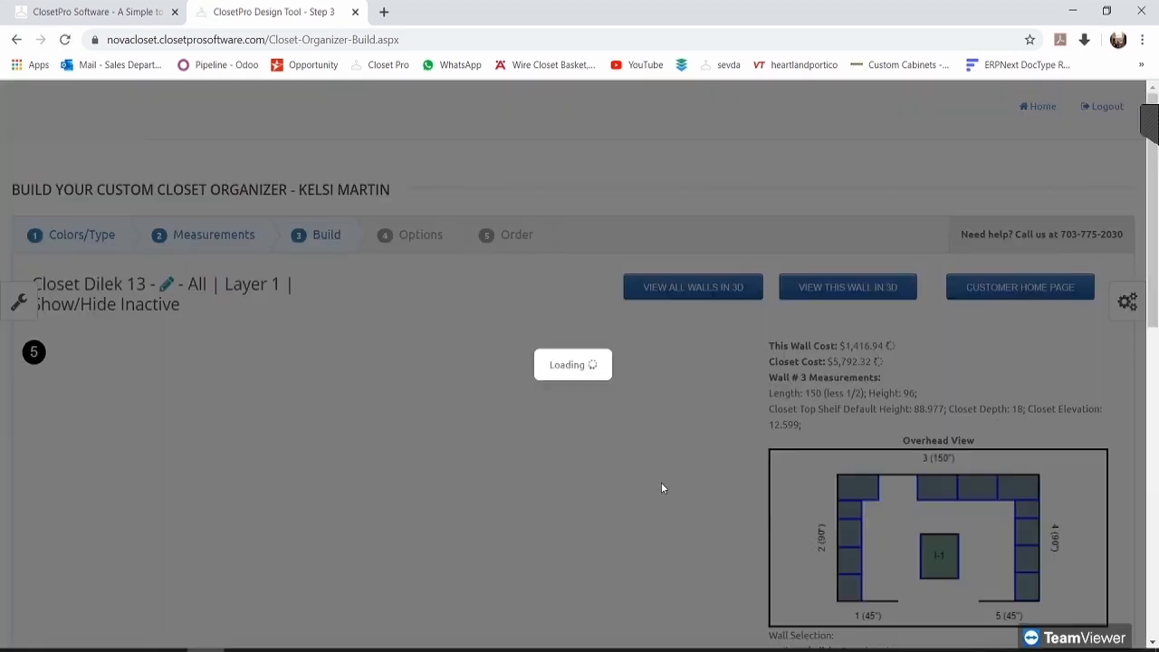
pyautogui.scroll(-3, 660, 481)
pyautogui.moveTo(393, 349)
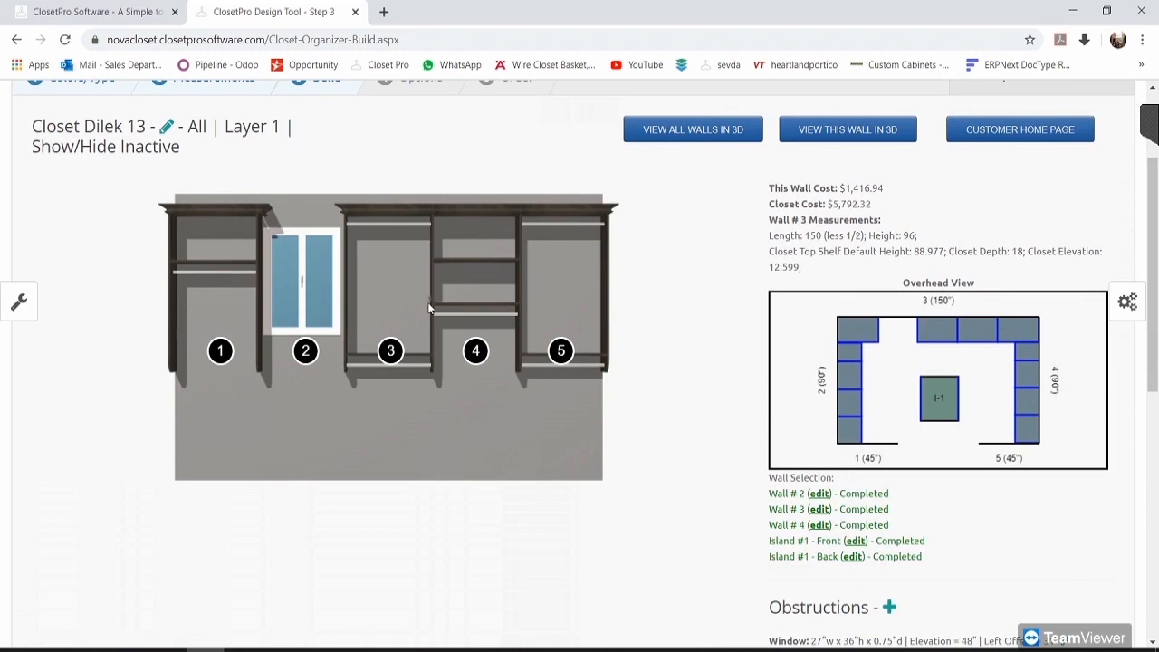
pyautogui.click(861, 131)
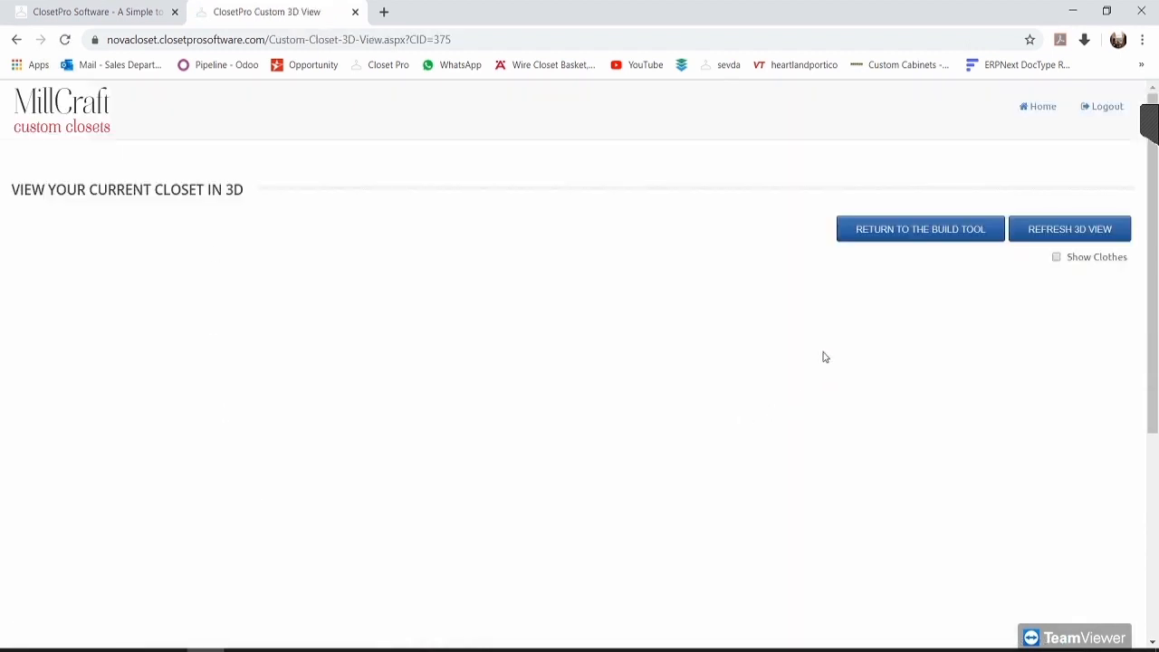
pyautogui.scroll(-2, 842, 335)
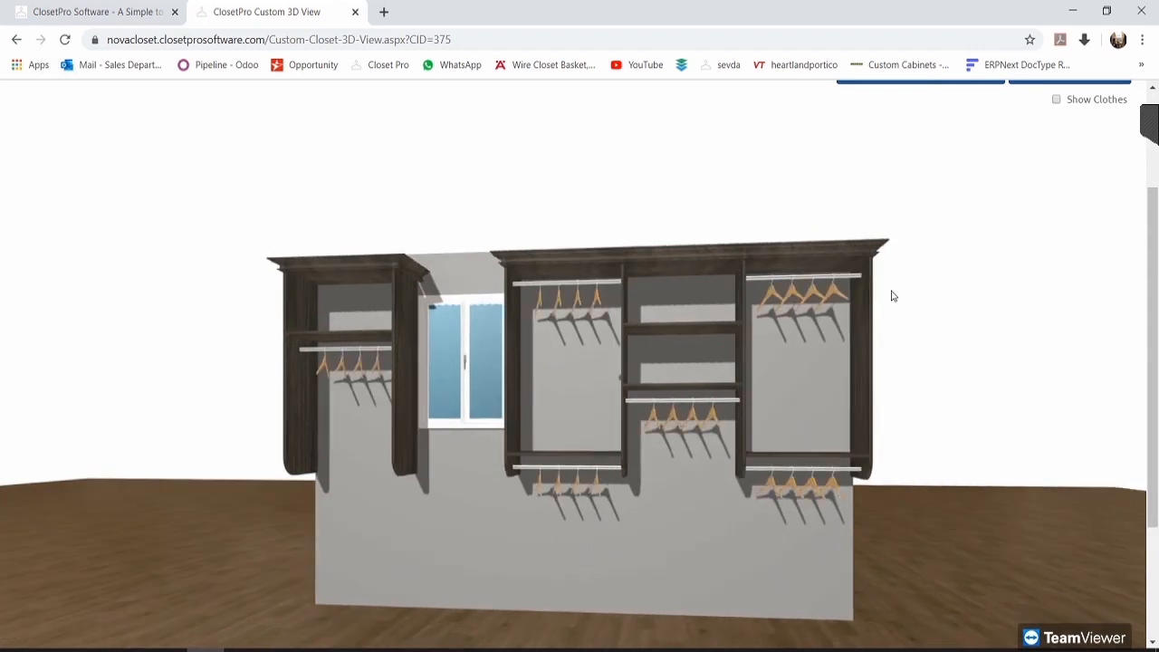
pyautogui.scroll(-1, 905, 271)
pyautogui.moveTo(1023, 286); pyautogui.dragTo(494, 409)
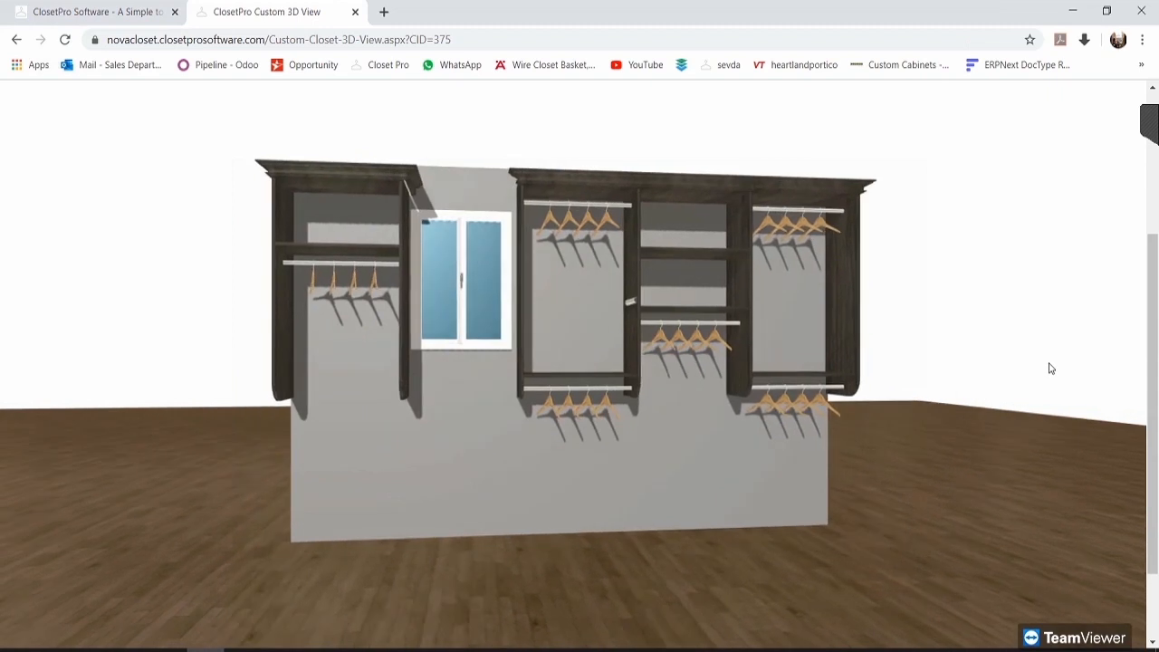
pyautogui.scroll(3, 996, 290)
pyautogui.click(924, 229)
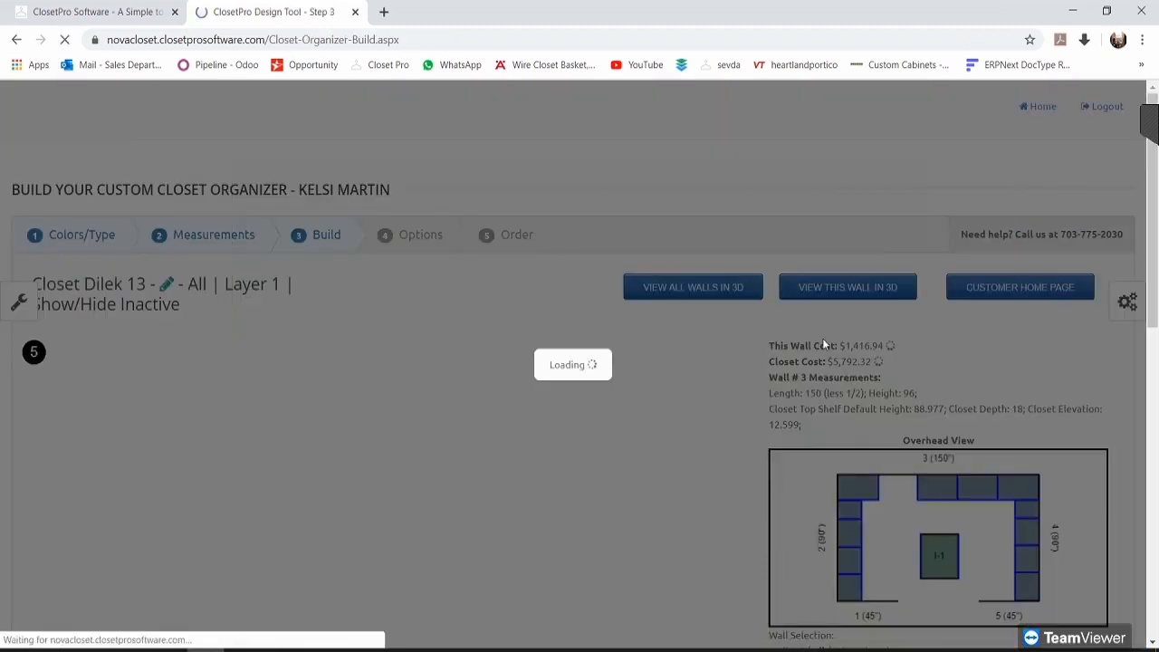
pyautogui.scroll(-1, 769, 326)
# Step: Open the build options panel and begin editing Wall 3's unit ceiling offset of 7
pyautogui.scroll(-1, 752, 322)
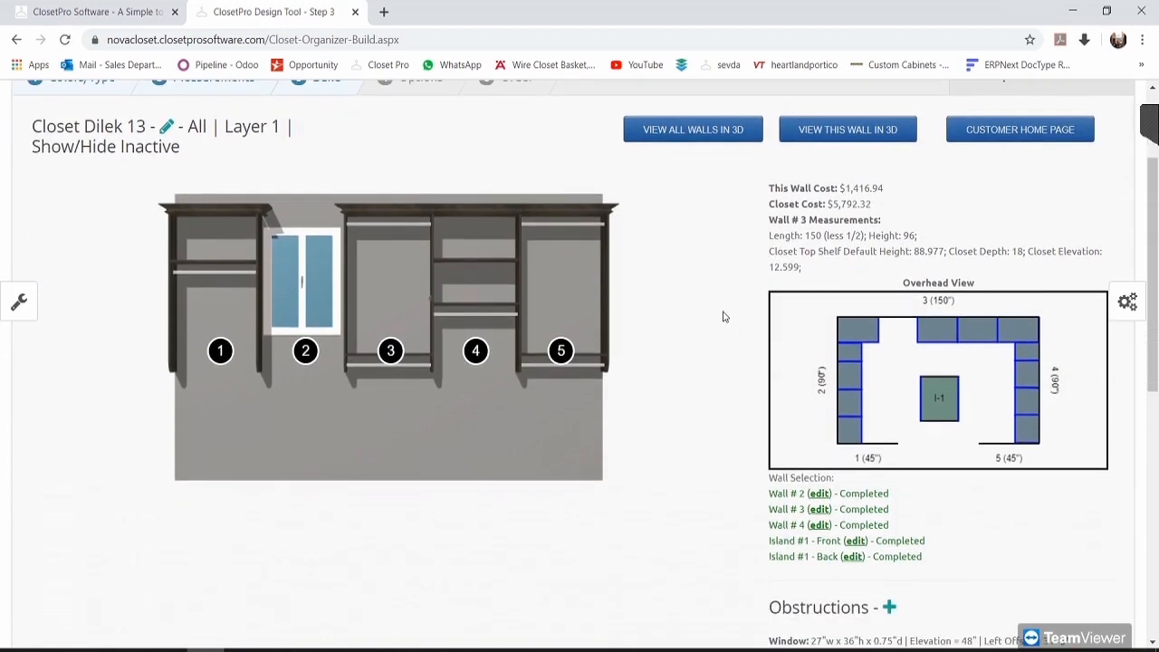
pyautogui.click(20, 302)
pyautogui.scroll(-4, 109, 448)
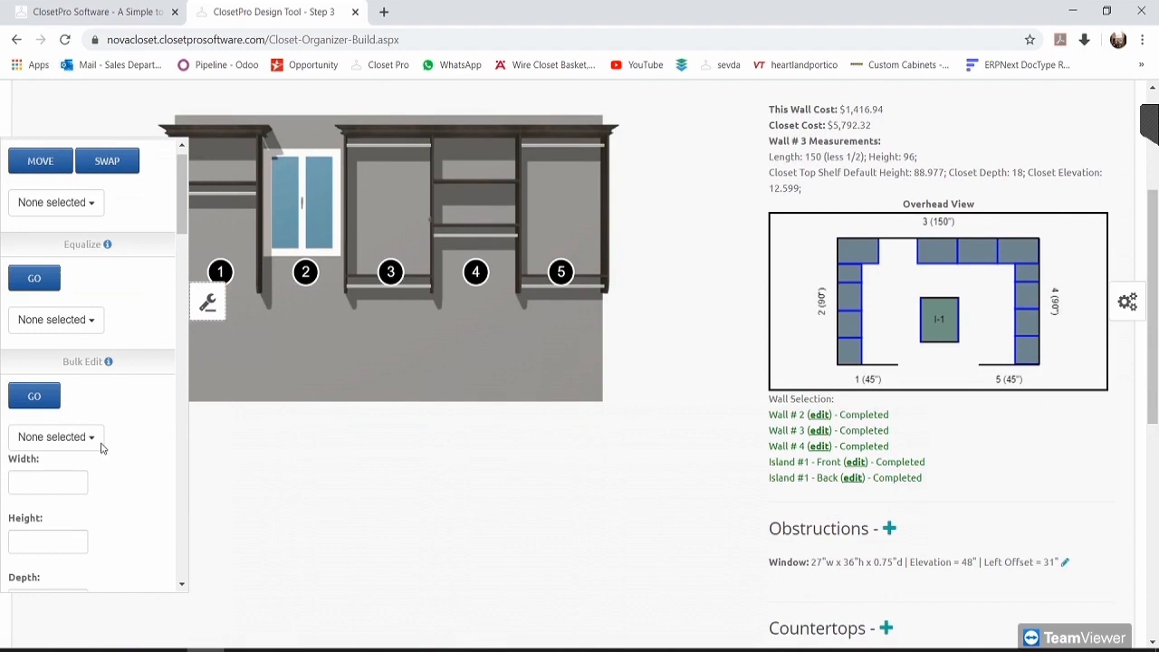
pyautogui.scroll(-5, 102, 442)
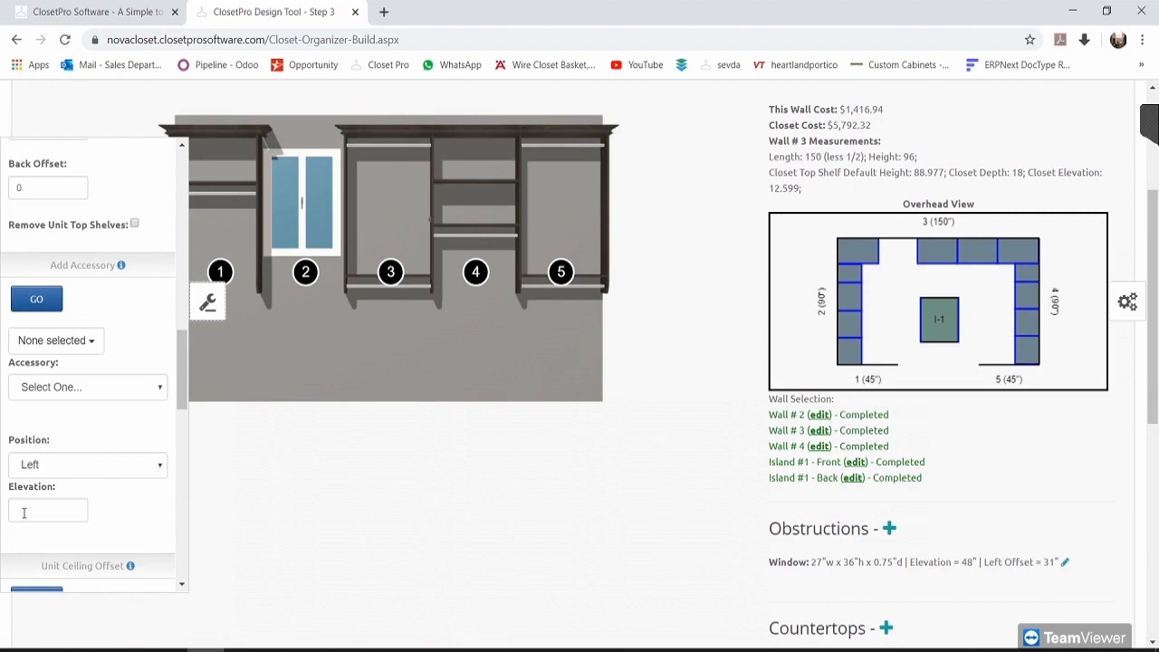
pyautogui.scroll(-4, 40, 407)
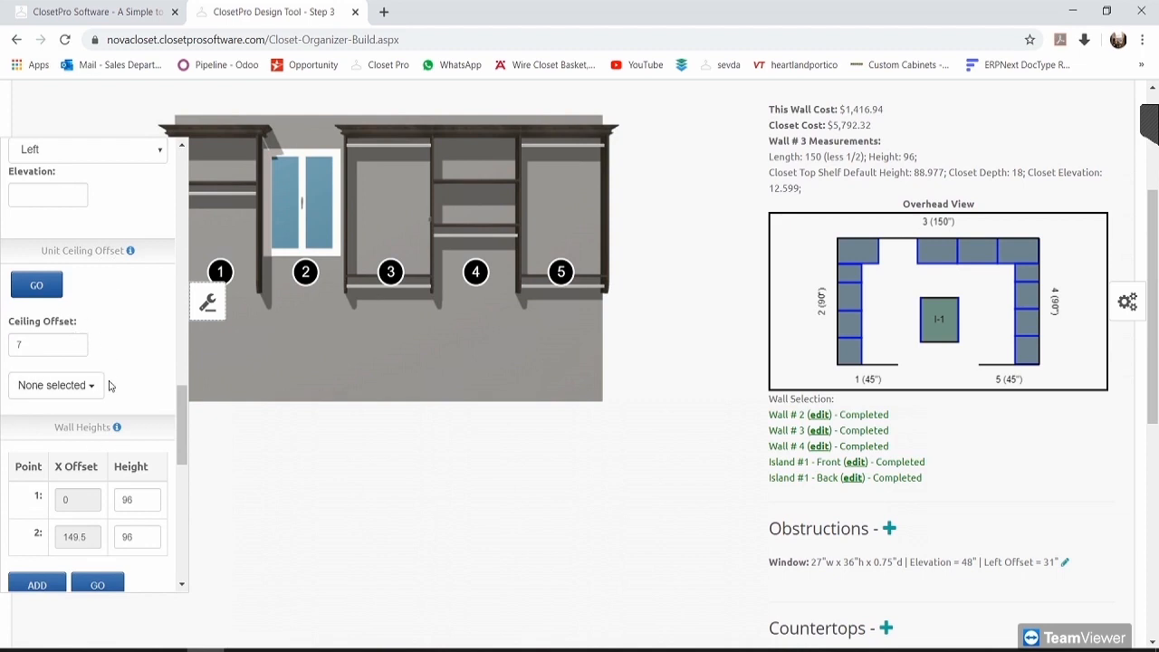
pyautogui.scroll(1, 110, 385)
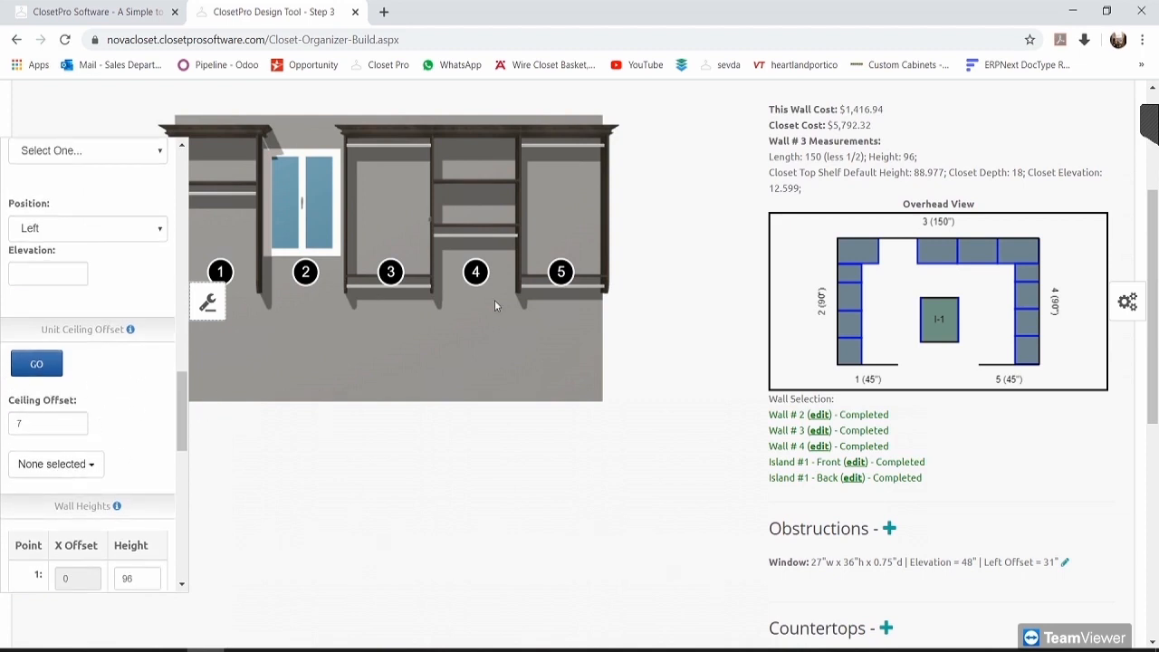
pyautogui.scroll(1, 674, 426)
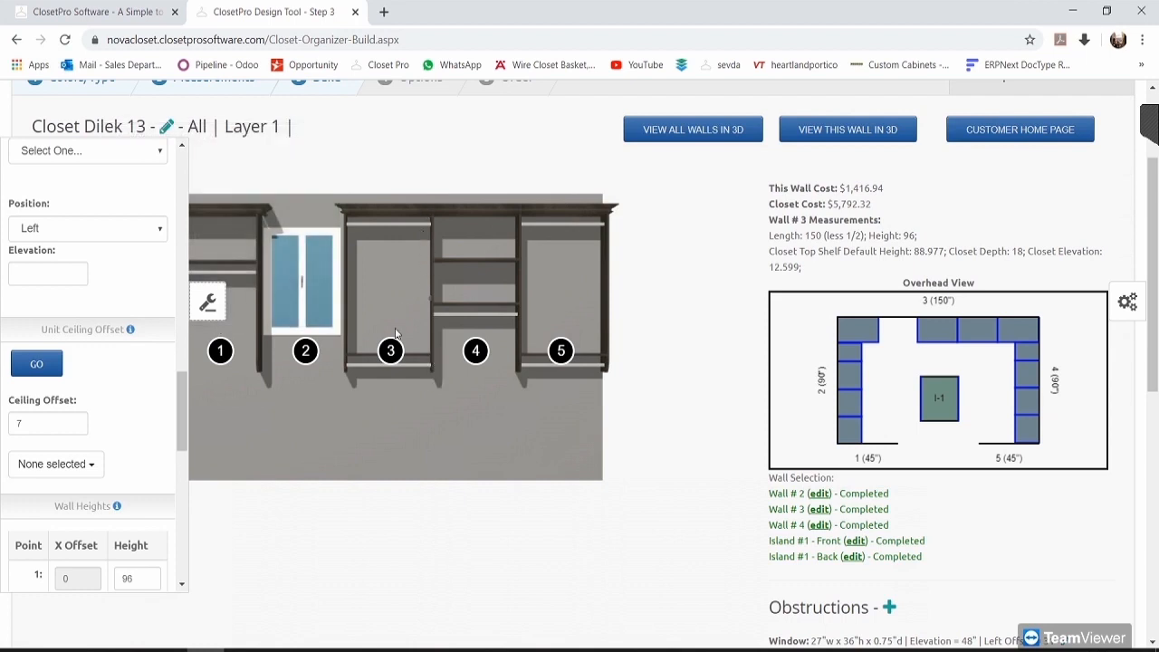
pyautogui.moveTo(388, 350)
pyautogui.click(41, 426)
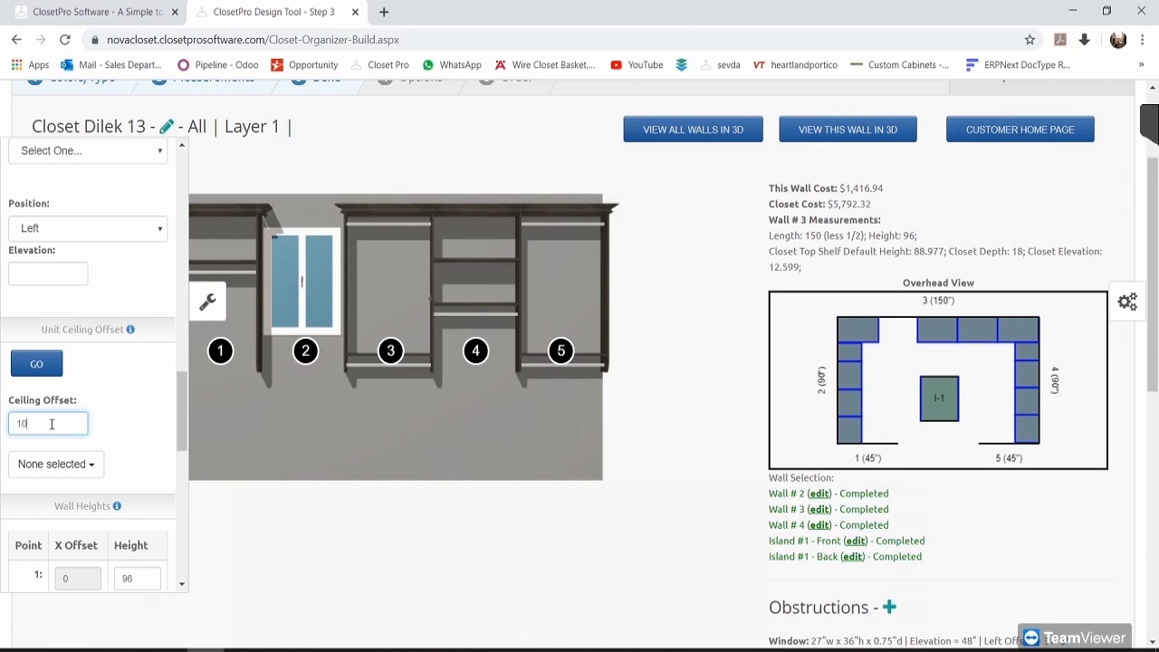
pyautogui.click(58, 464)
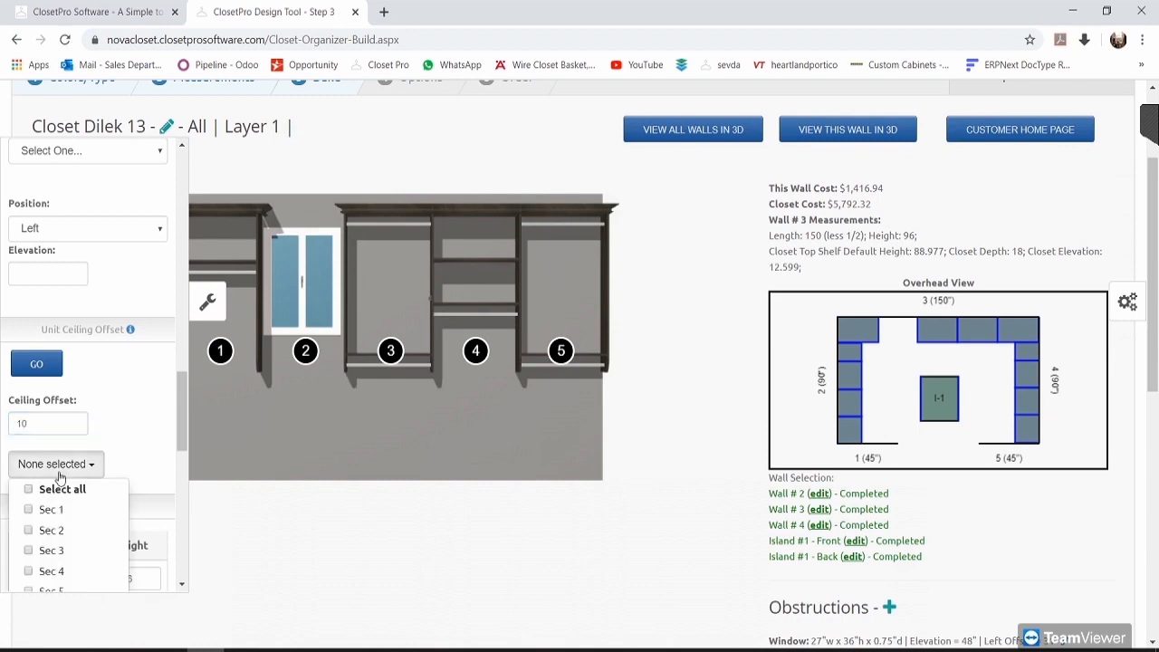
pyautogui.click(72, 561)
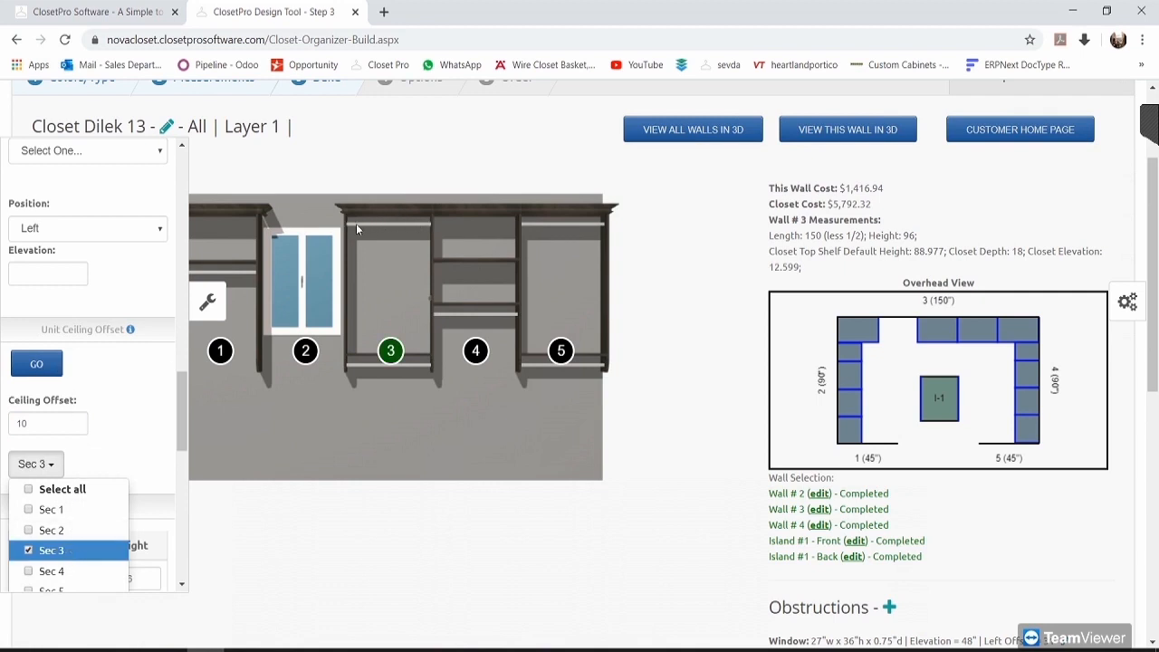
pyautogui.click(40, 364)
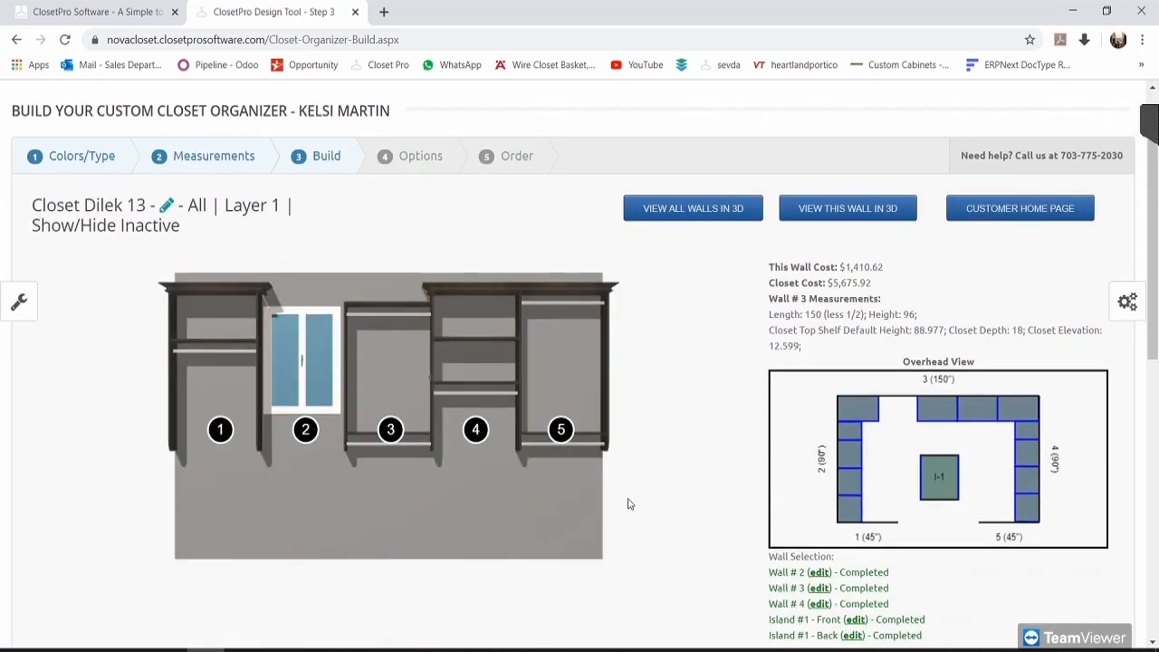
pyautogui.scroll(-2, 633, 476)
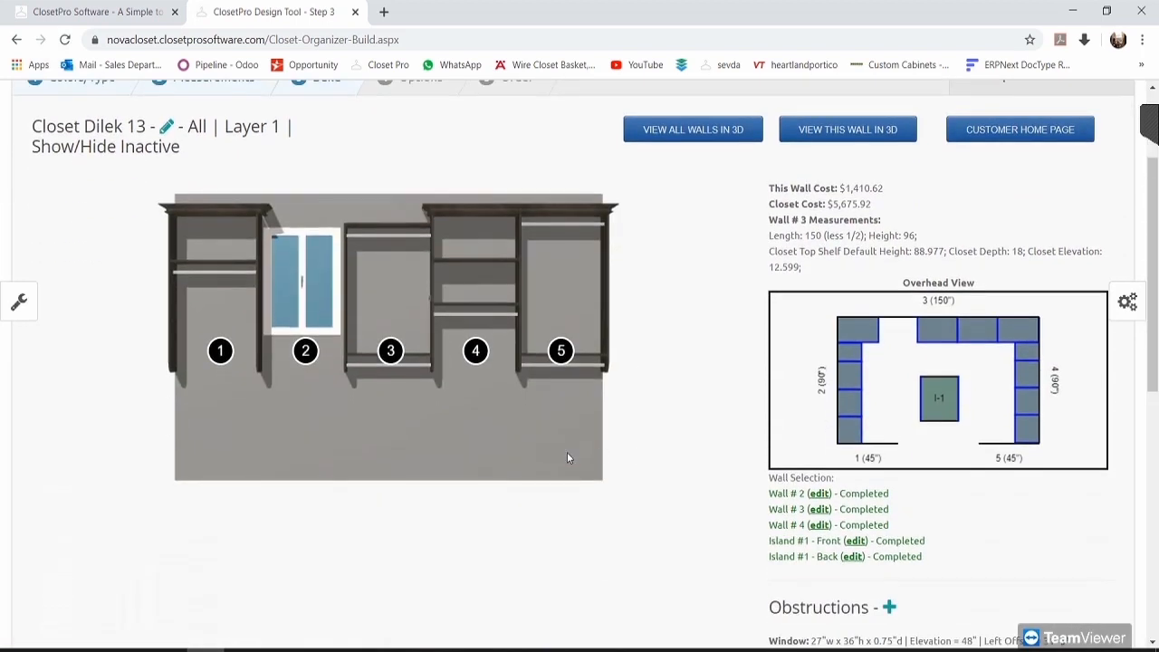
pyautogui.click(19, 301)
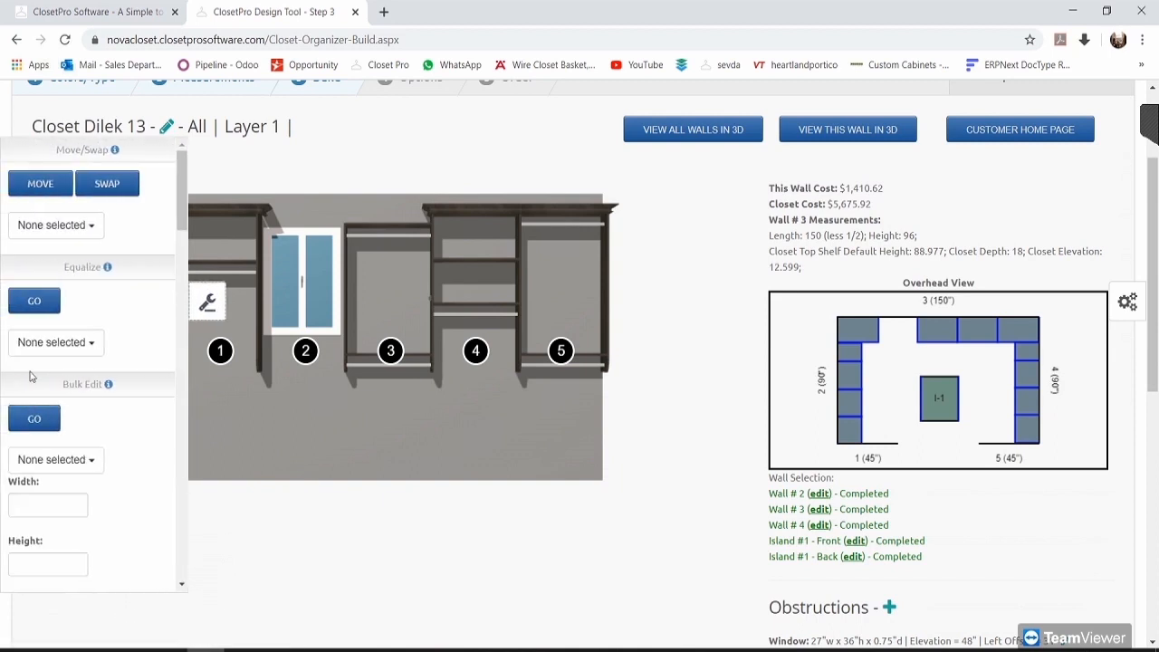
pyautogui.scroll(-2, 85, 414)
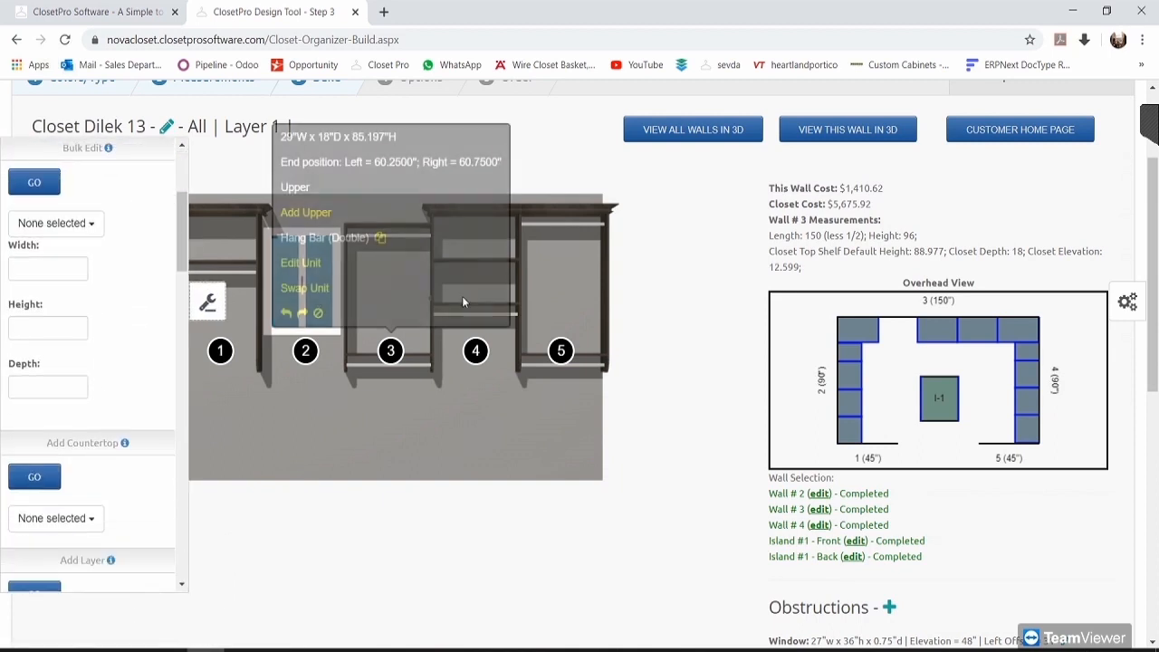
pyautogui.click(207, 311)
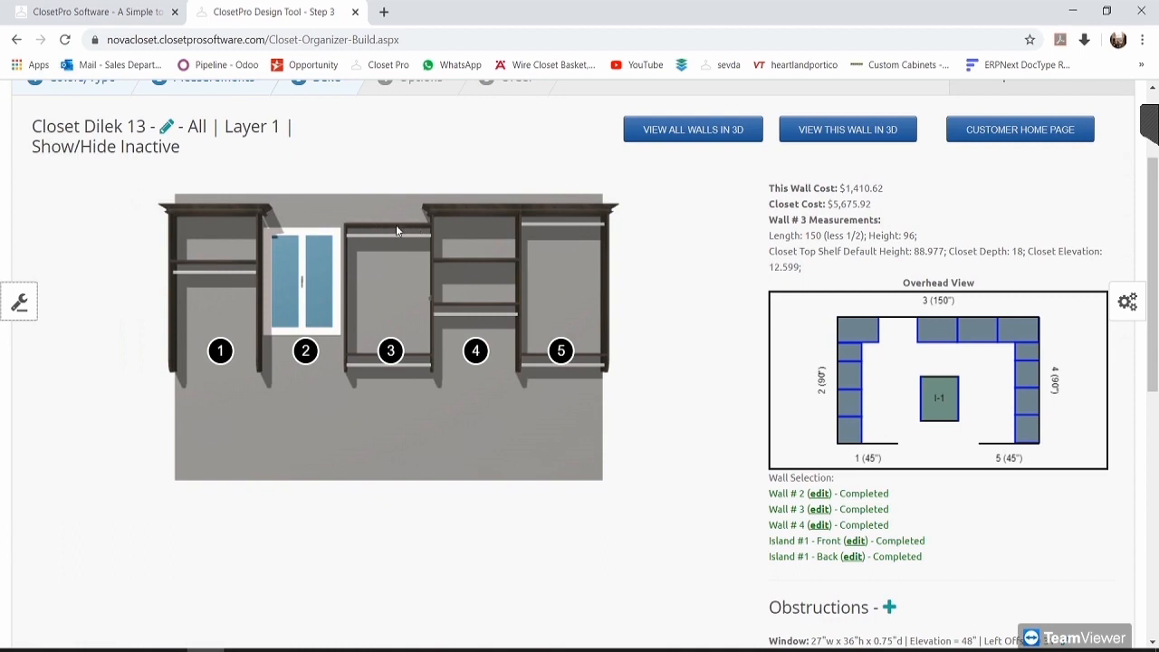
pyautogui.click(165, 127)
# Step: Change Min Unit Height for Crown from 88.977 to 70 and submit
pyautogui.scroll(-2, 570, 380)
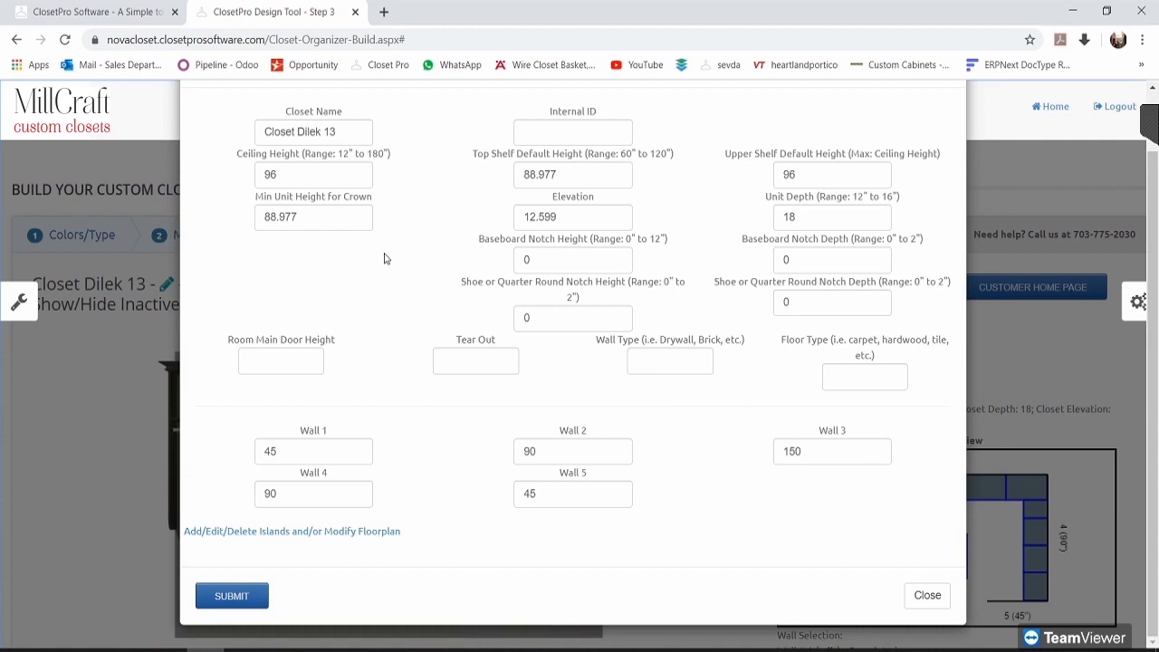
pyautogui.moveTo(258, 197); pyautogui.dragTo(376, 204)
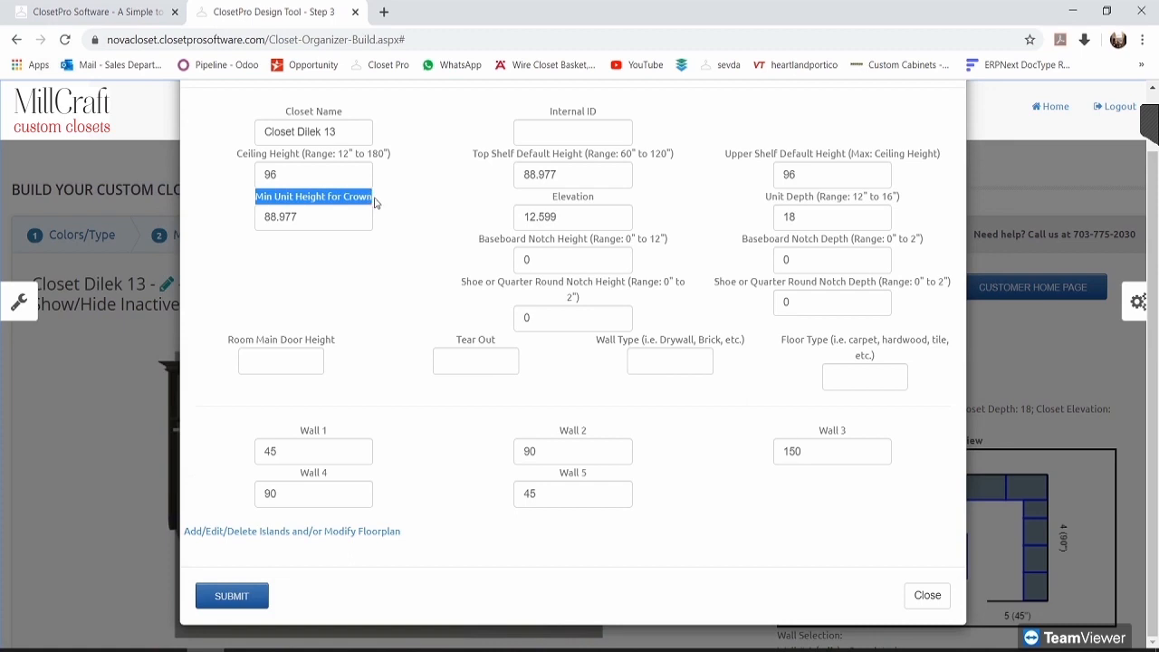
pyautogui.click(317, 212)
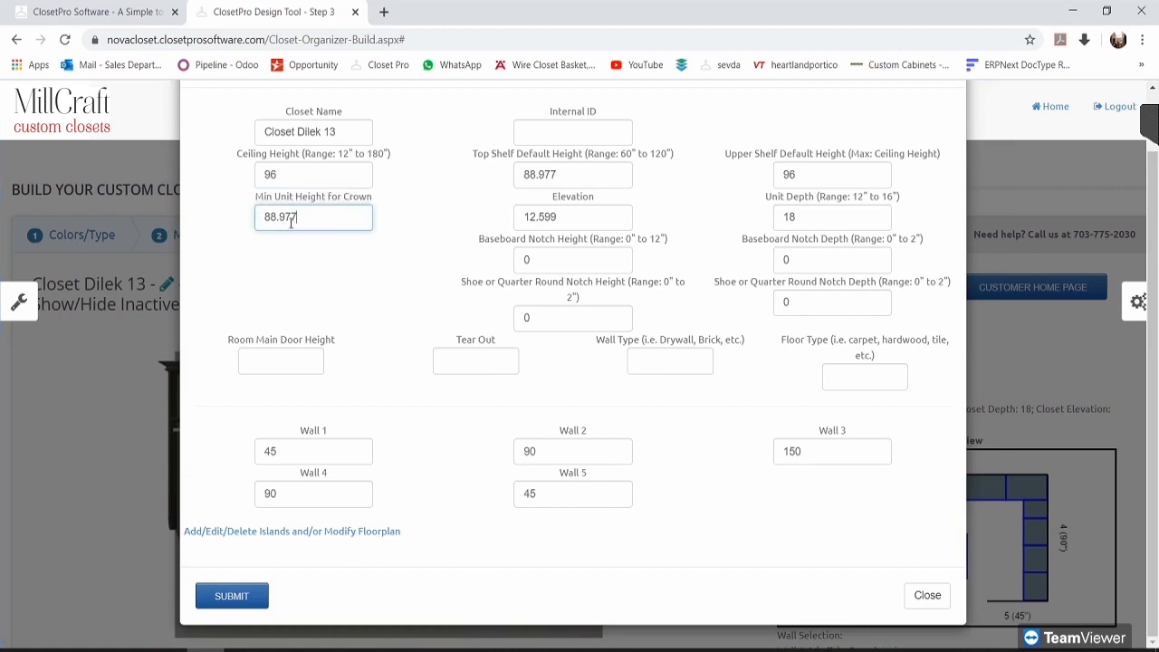
pyautogui.moveTo(316, 226); pyautogui.dragTo(267, 223)
pyautogui.hotkey('ctrl', 'c')
pyautogui.write('70')
pyautogui.scroll(-1, 350, 345)
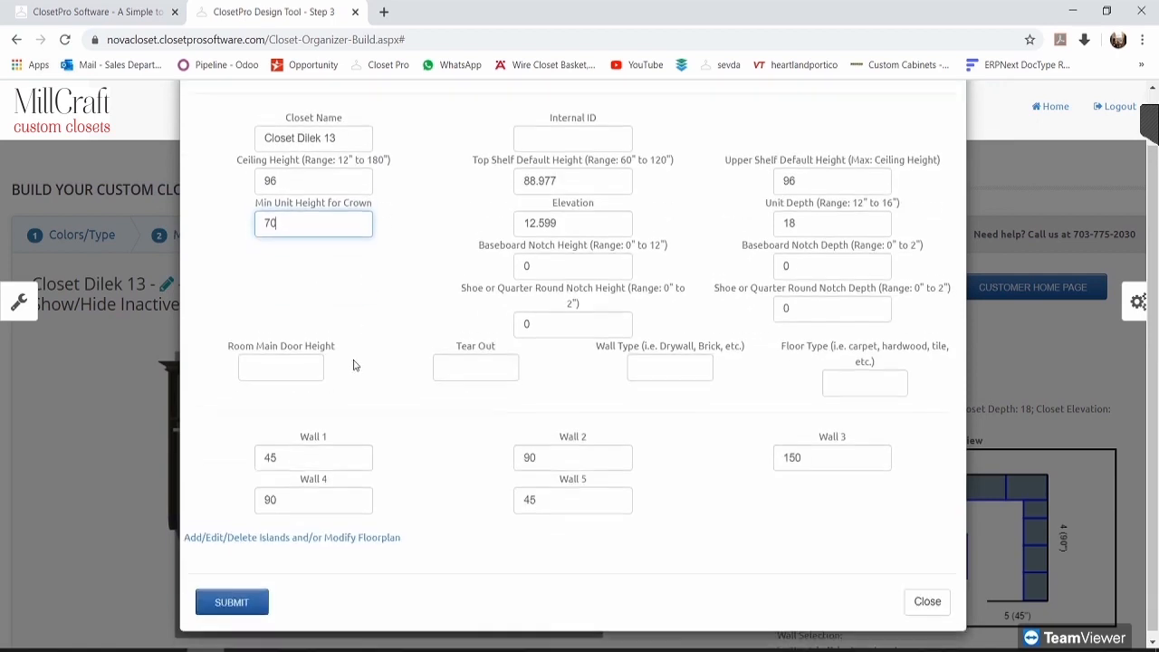
pyautogui.click(229, 603)
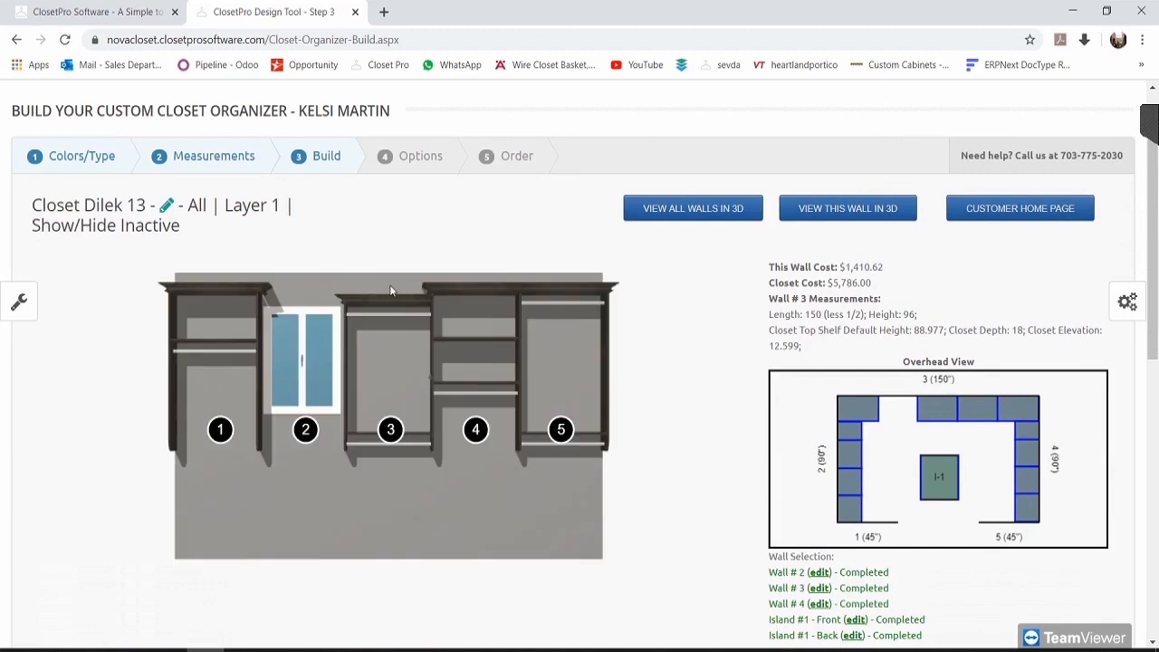
# Step: Restore Min Unit Height for Crown to 88.977 and submit again
pyautogui.click(167, 205)
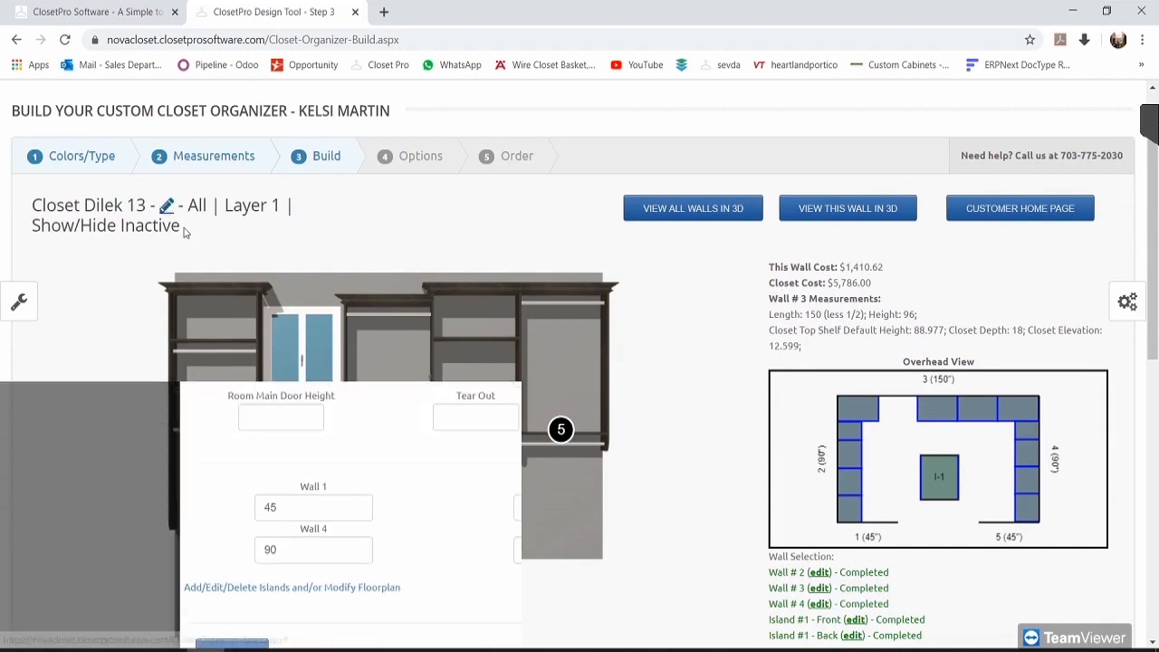
pyautogui.moveTo(266, 264); pyautogui.dragTo(362, 264)
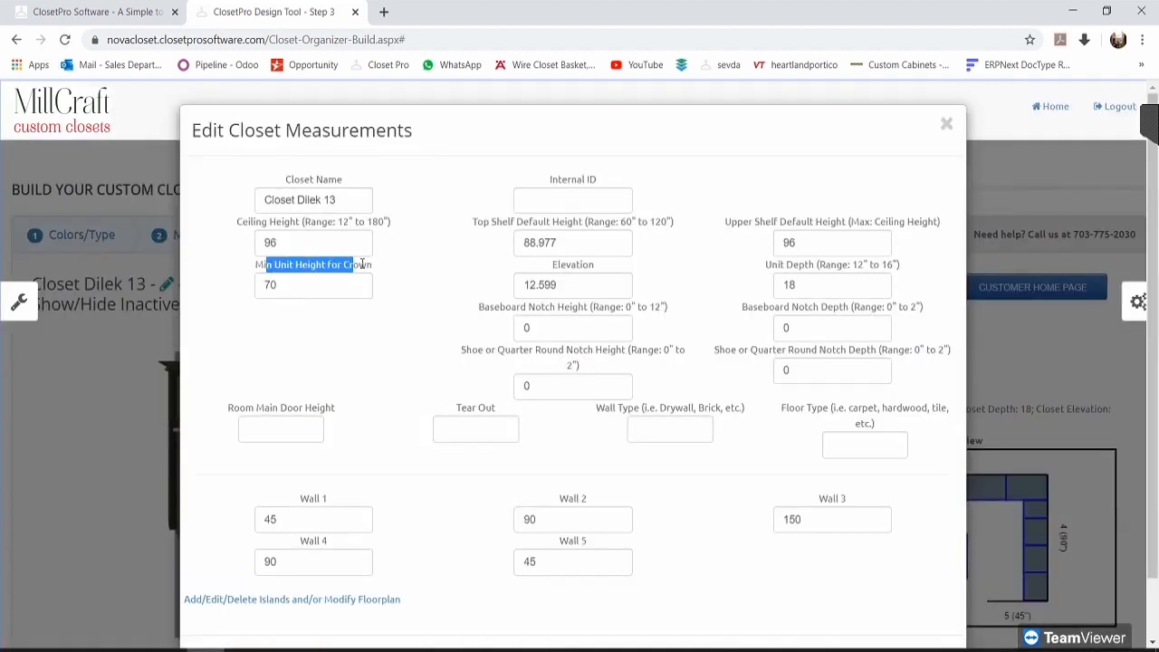
pyautogui.click(347, 282)
pyautogui.moveTo(285, 281); pyautogui.dragTo(255, 284)
pyautogui.hotkey('ctrl', 'v')
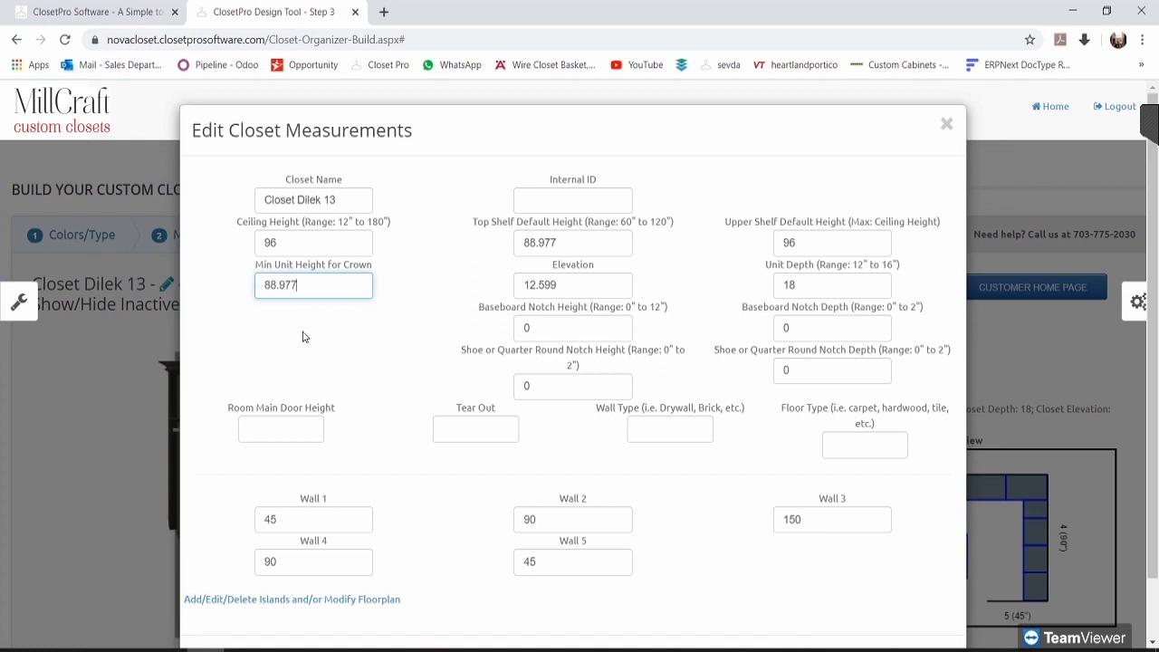
pyautogui.scroll(-1, 308, 337)
pyautogui.click(238, 594)
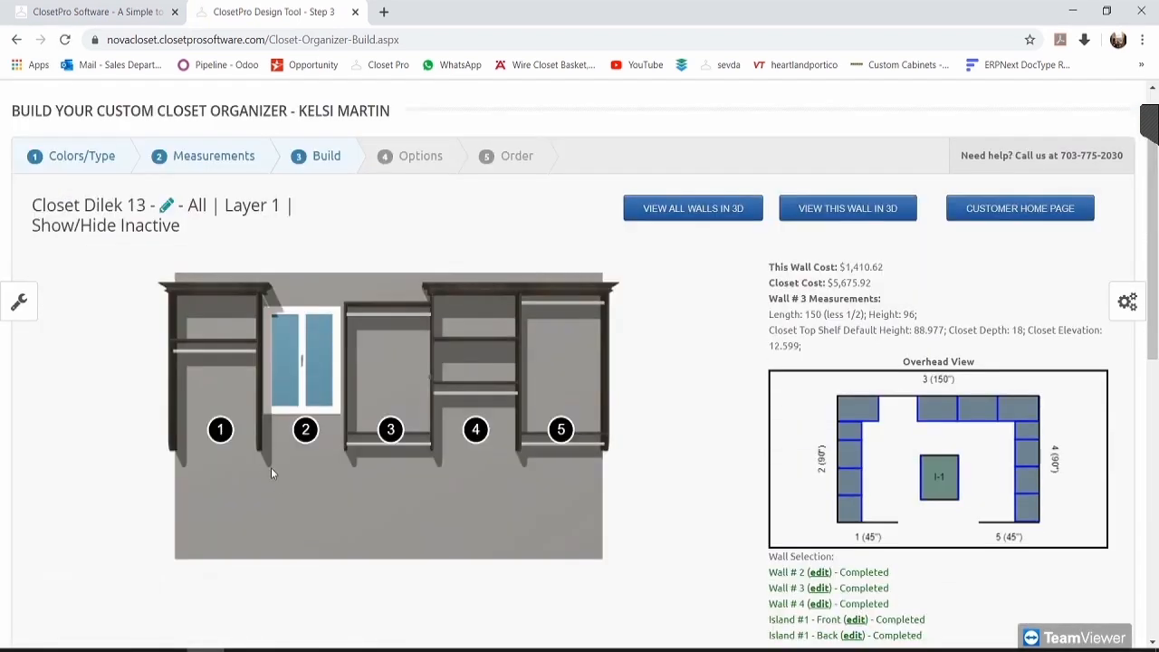
pyautogui.scroll(-1, 270, 467)
# Step: View section 3's details and check the equalize section list in the tools panel
pyautogui.click(390, 350)
pyautogui.click(20, 308)
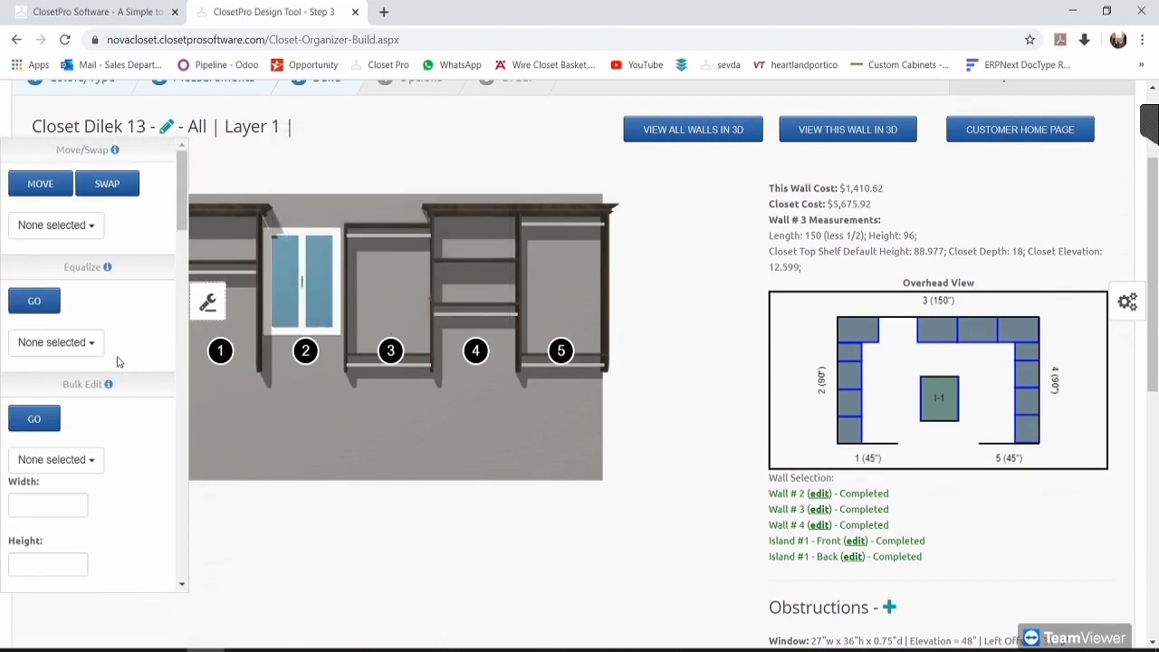
pyautogui.click(76, 345)
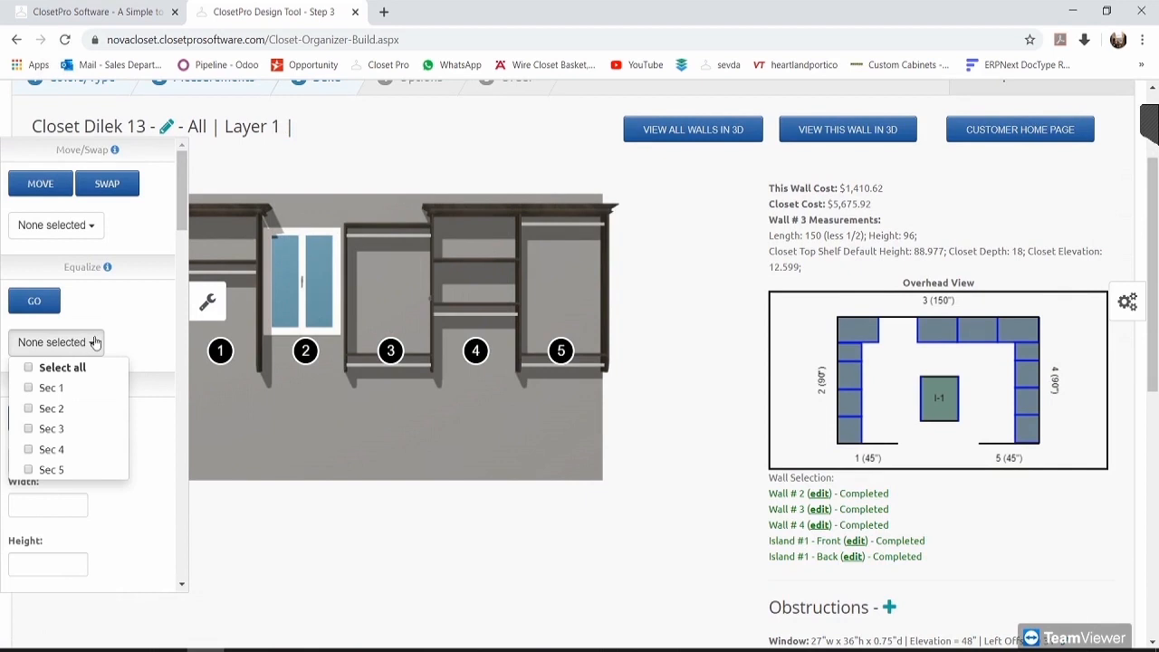
pyautogui.click(78, 344)
pyautogui.scroll(-2, 122, 307)
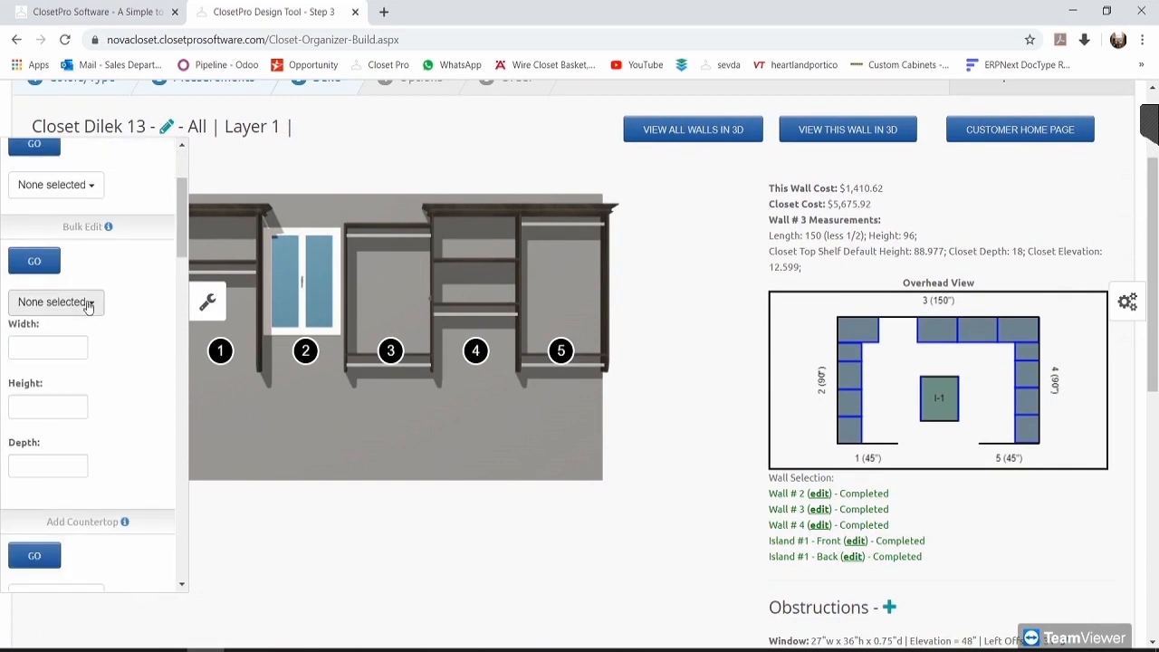
# Step: Bulk-edit only Sec 3 to height 88.977 and apply with GO
pyautogui.click(86, 303)
pyautogui.click(74, 391)
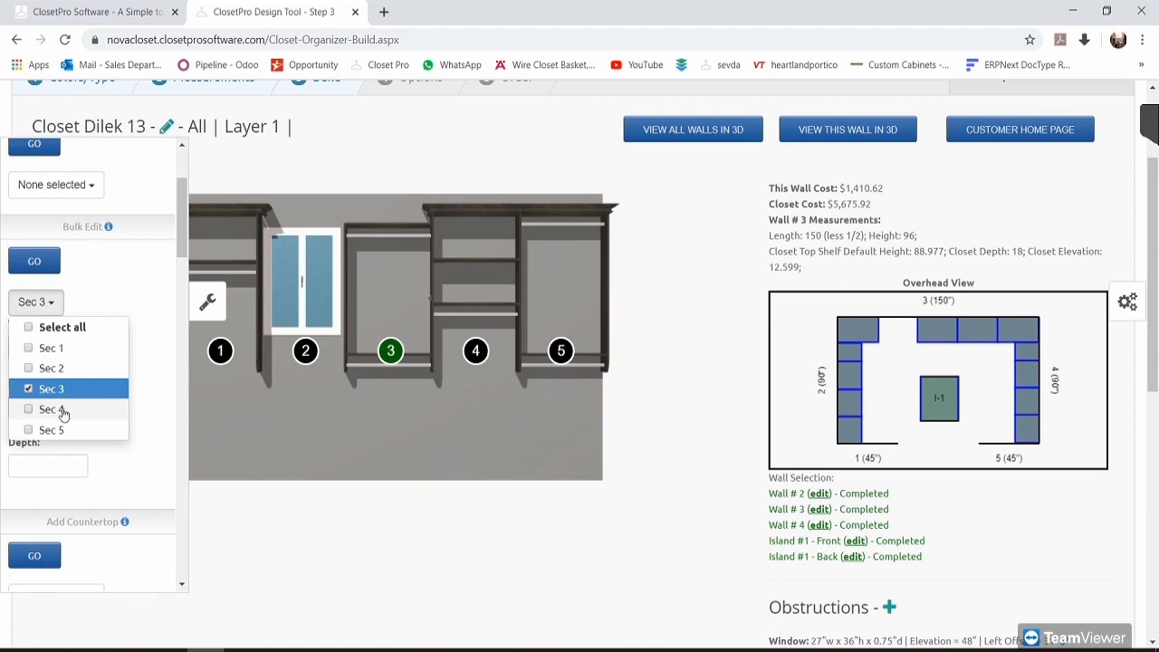
pyautogui.click(63, 409)
pyautogui.click(131, 289)
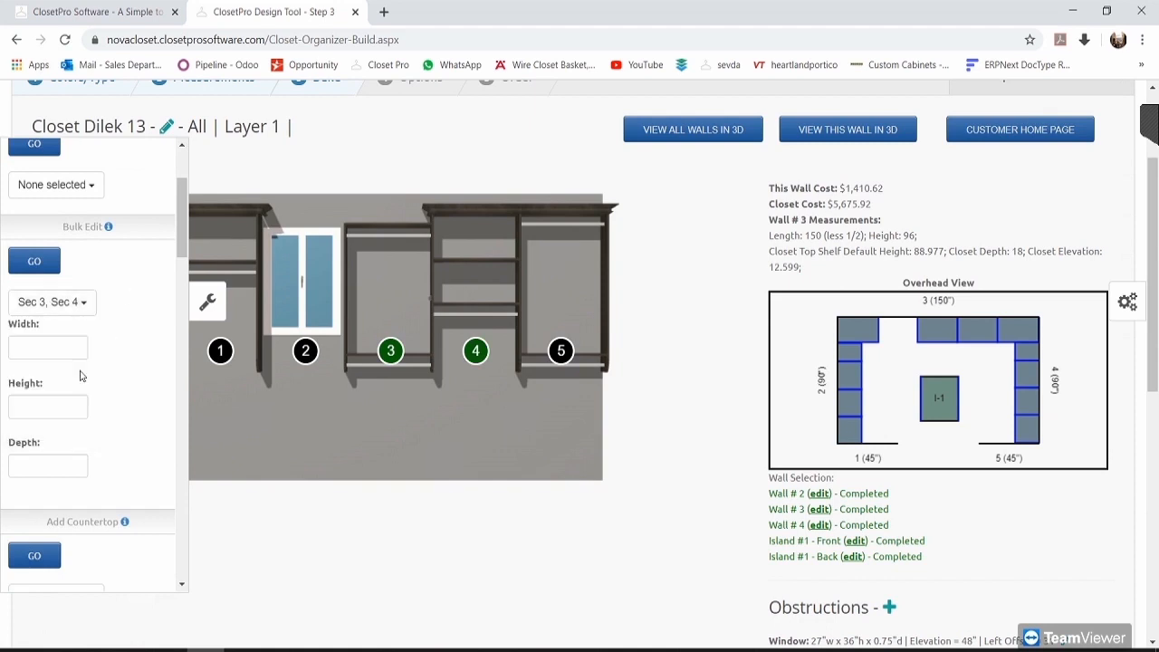
pyautogui.click(90, 304)
pyautogui.click(73, 405)
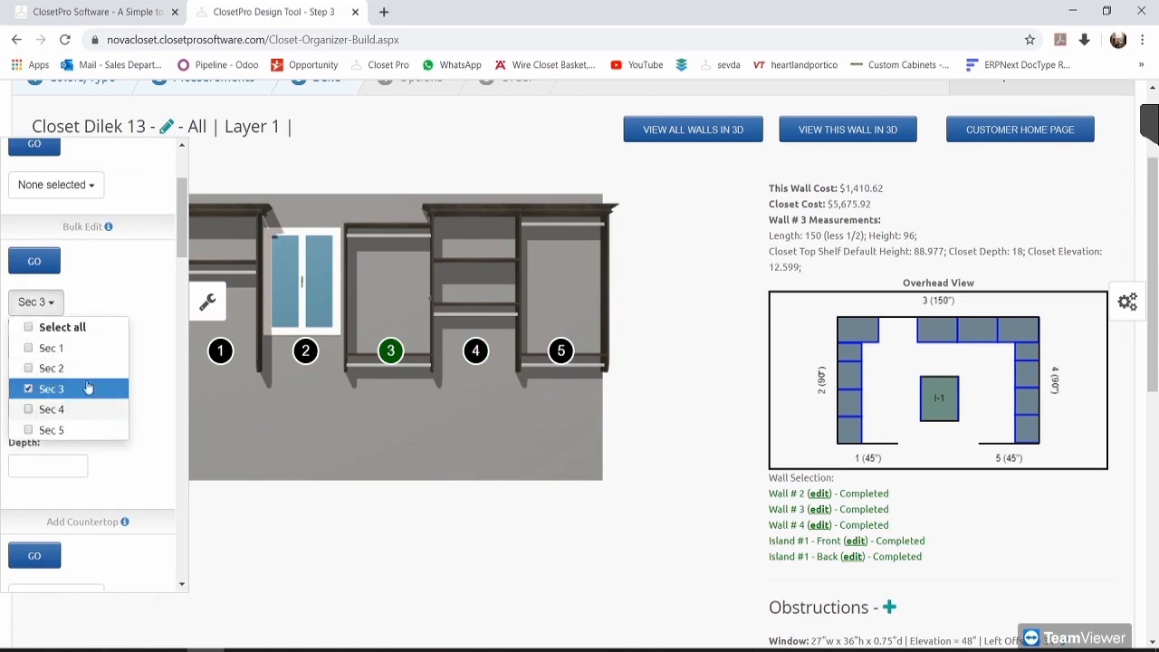
pyautogui.click(74, 402)
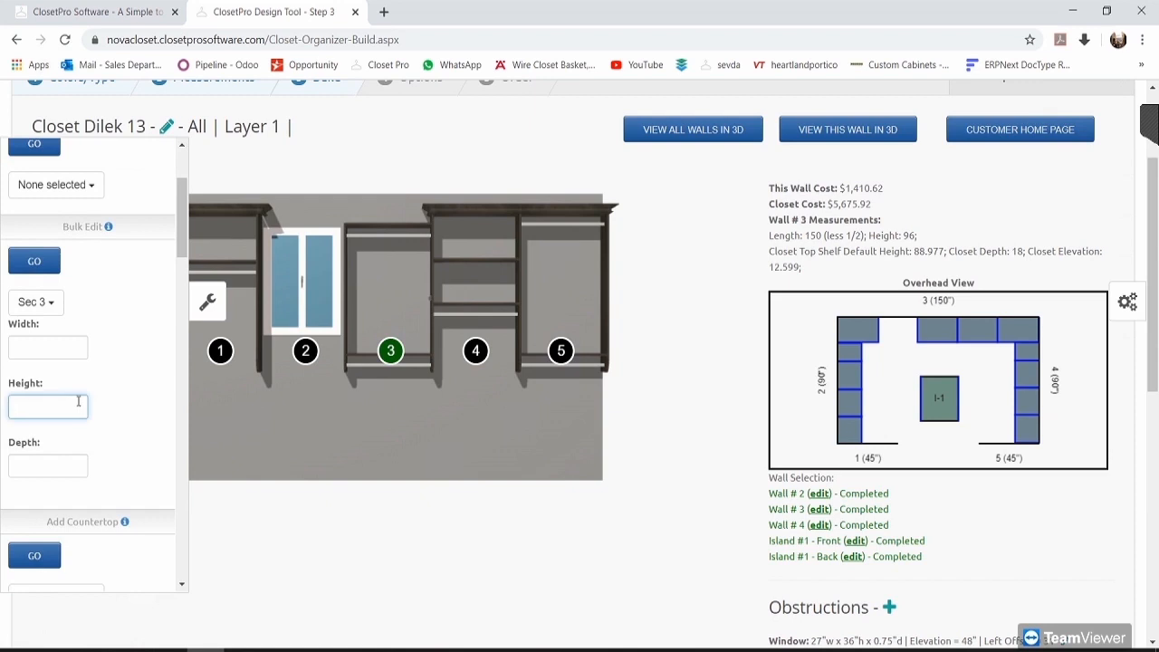
pyautogui.hotkey('ctrl', 'v')
pyautogui.click(40, 261)
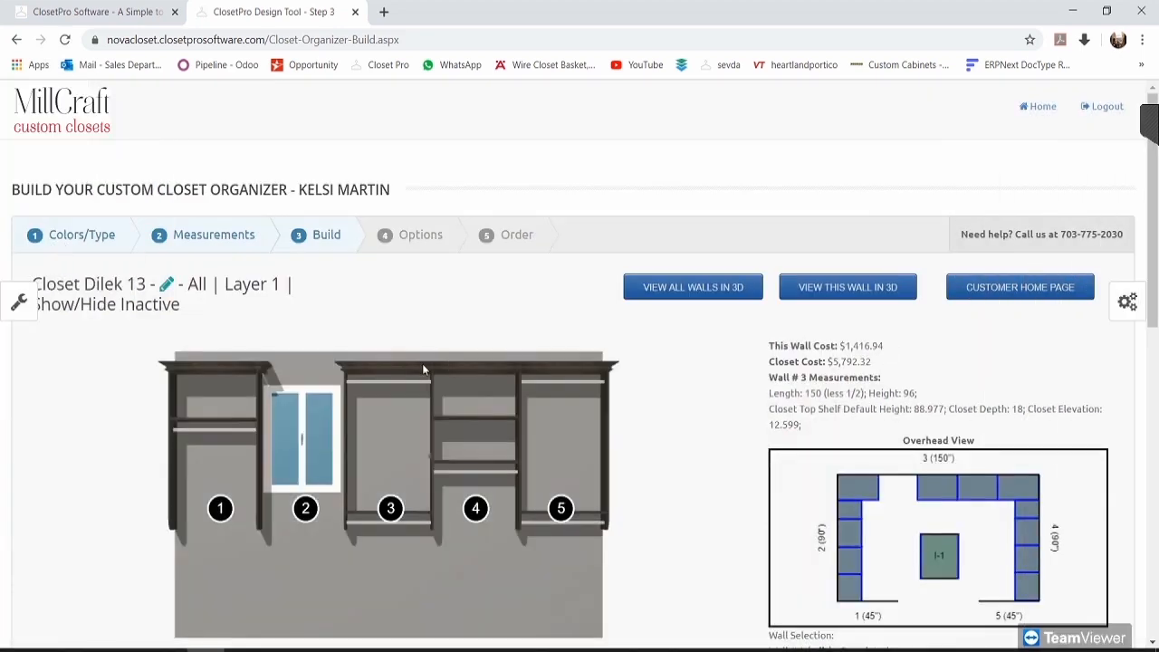
# Step: Change wall 3's first wall-height point from 96 to 93 and apply
pyautogui.scroll(-2, 520, 378)
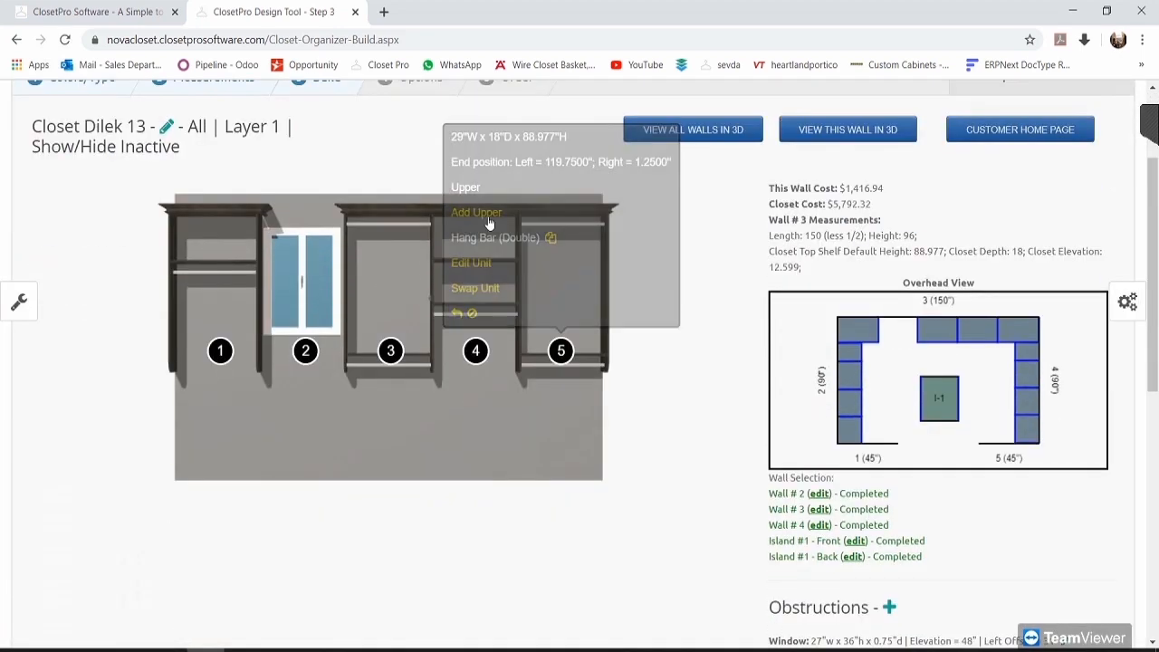
pyautogui.click(26, 299)
pyautogui.scroll(-5, 102, 450)
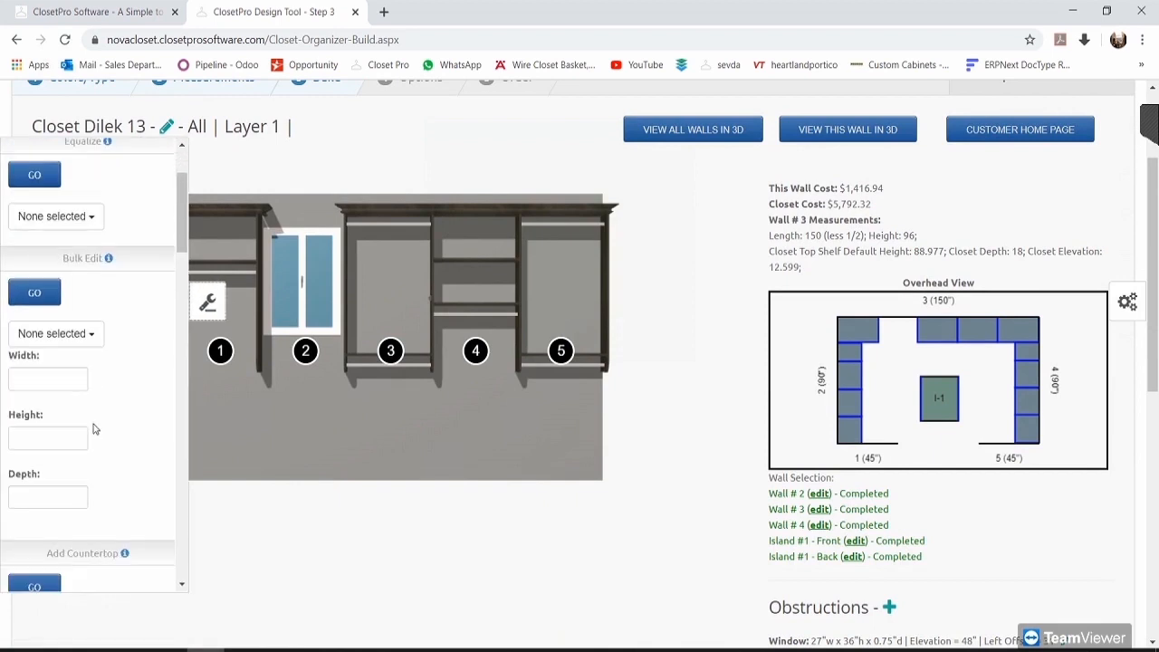
pyautogui.scroll(-7, 103, 450)
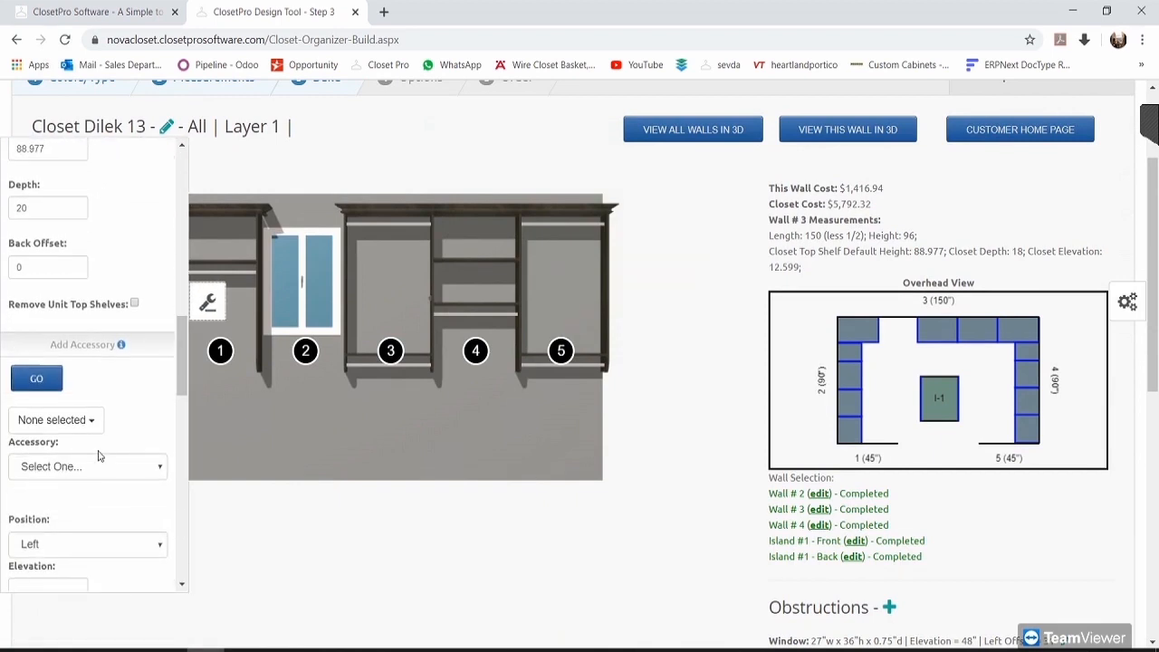
pyautogui.scroll(-3, 104, 453)
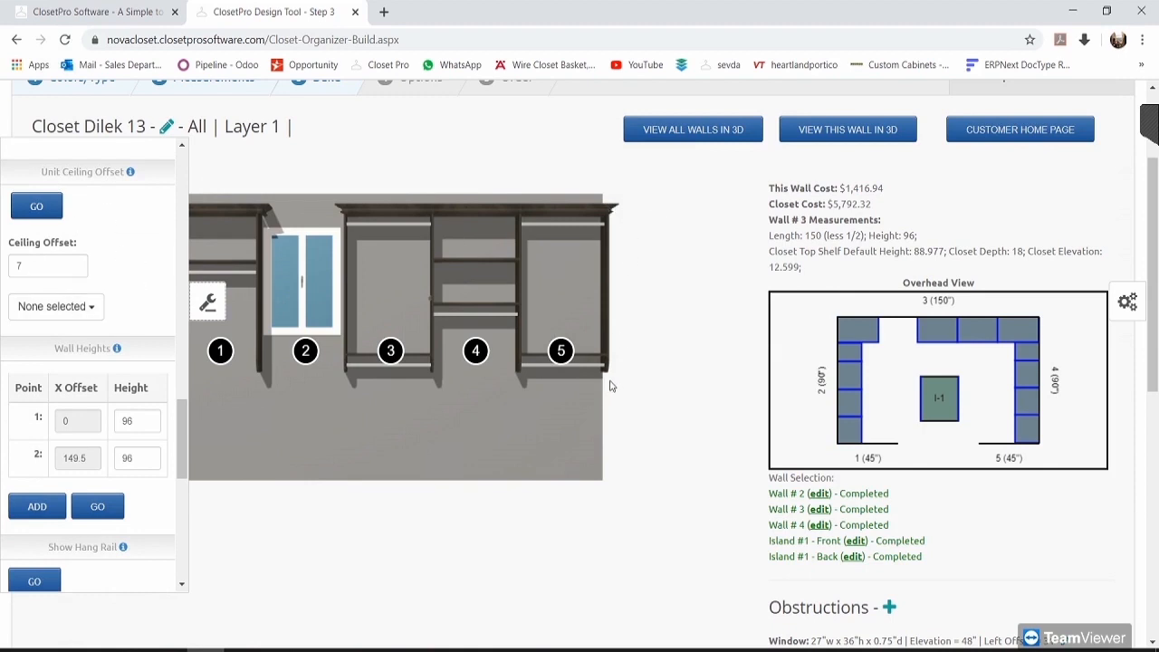
pyautogui.scroll(-1, 624, 466)
pyautogui.scroll(1, 616, 471)
pyautogui.click(213, 295)
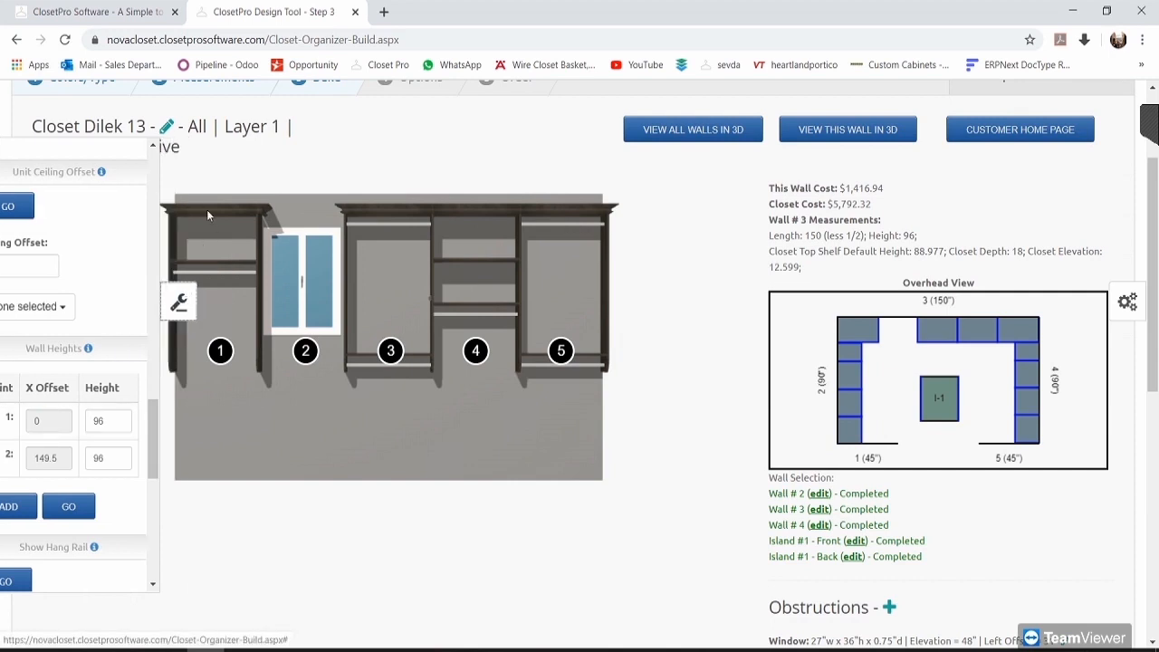
pyautogui.click(11, 295)
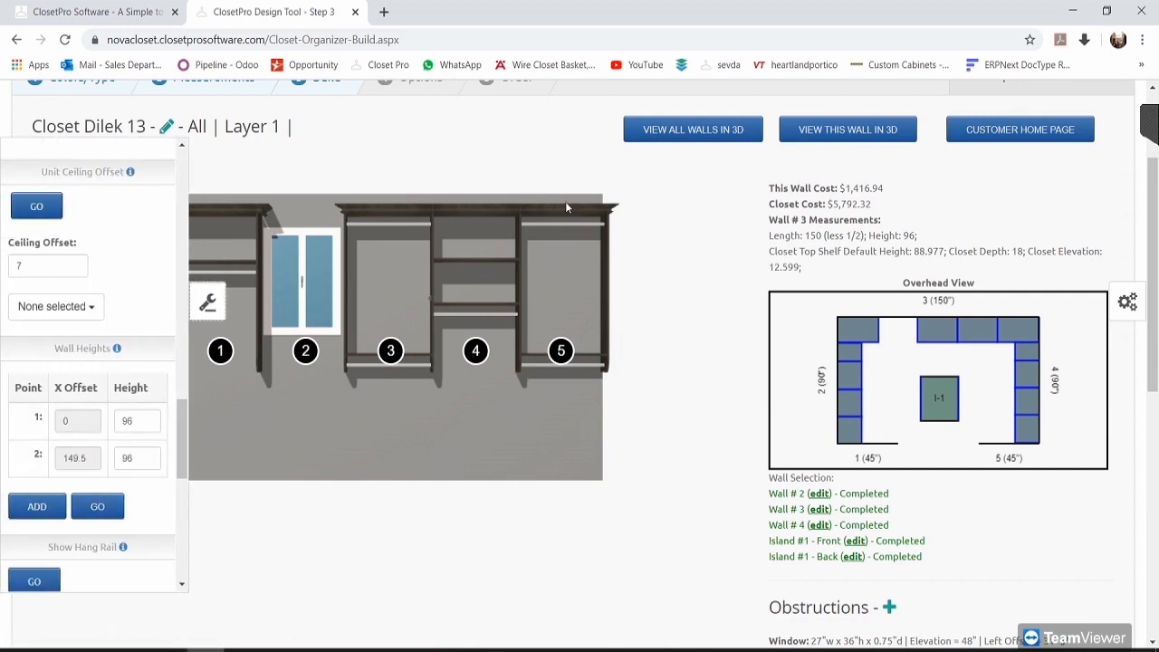
pyautogui.doubleClick(135, 423)
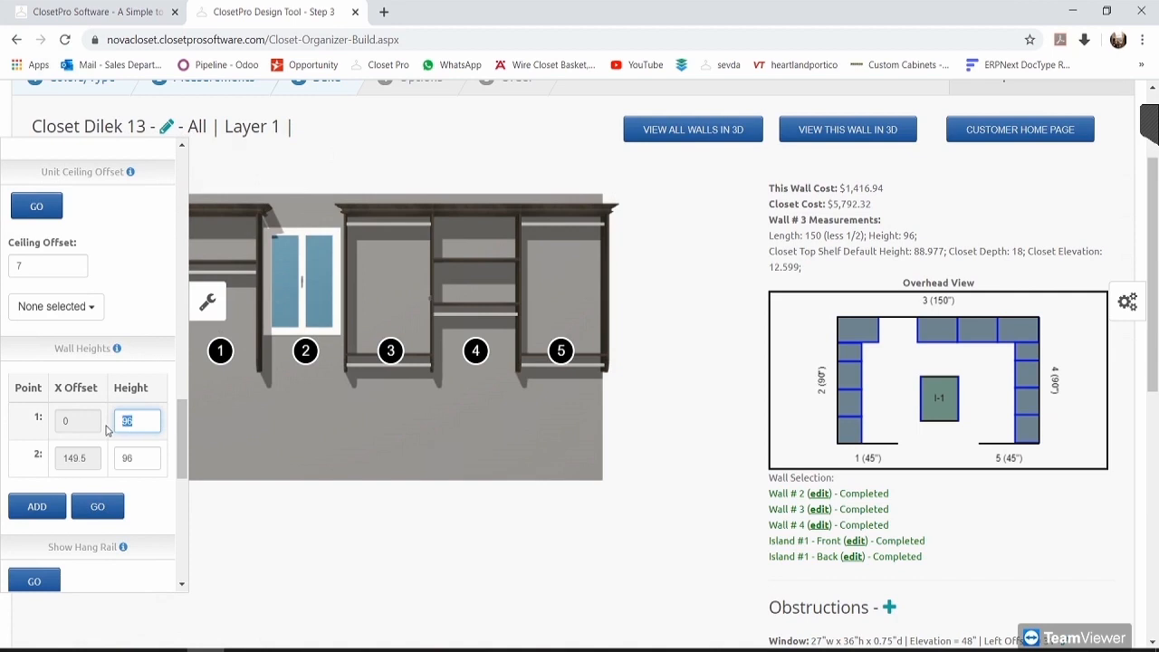
pyautogui.write('93')
pyautogui.click(96, 506)
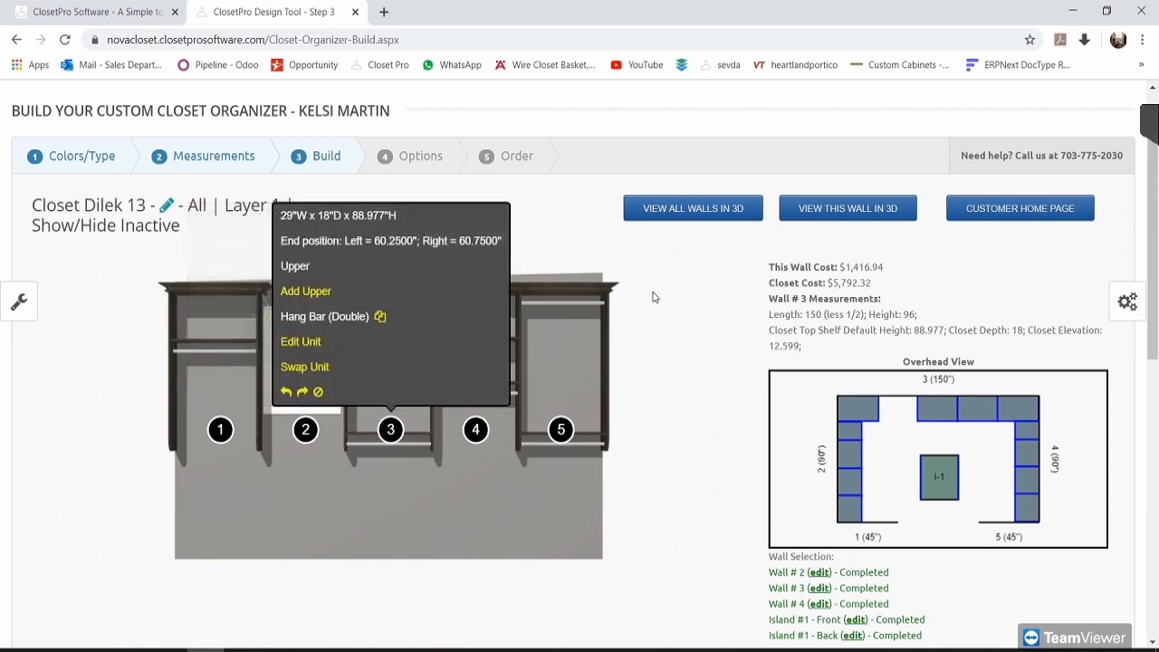
# Step: Set the first wall-height point back to 96 inches and apply
pyautogui.click(17, 304)
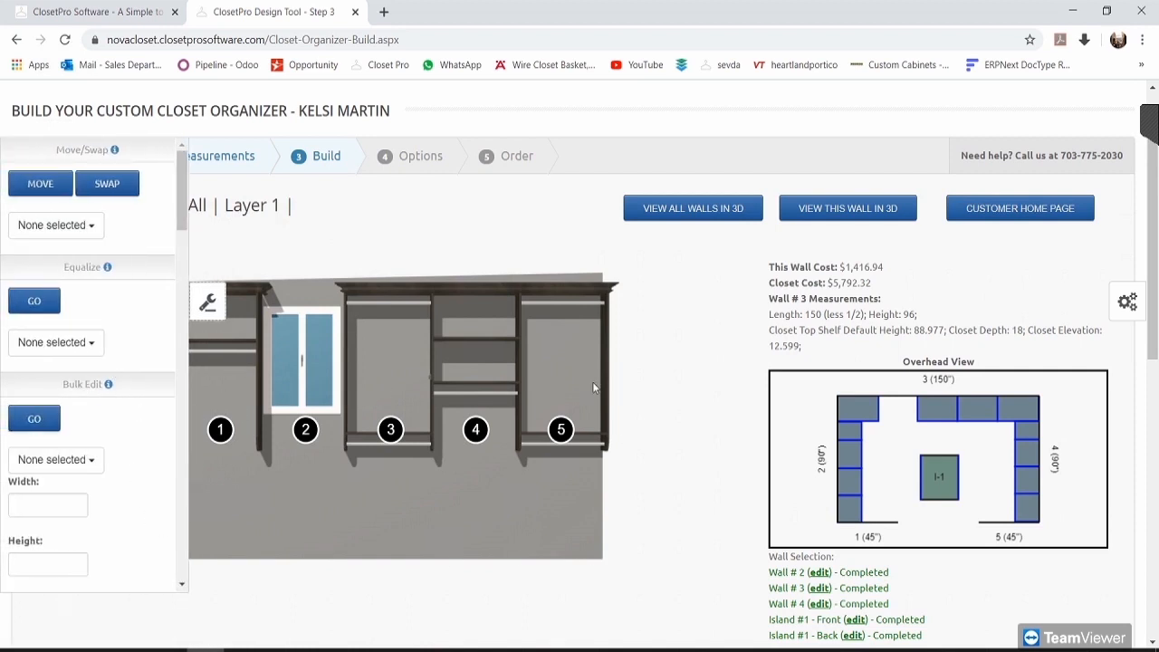
pyautogui.scroll(-10, 63, 466)
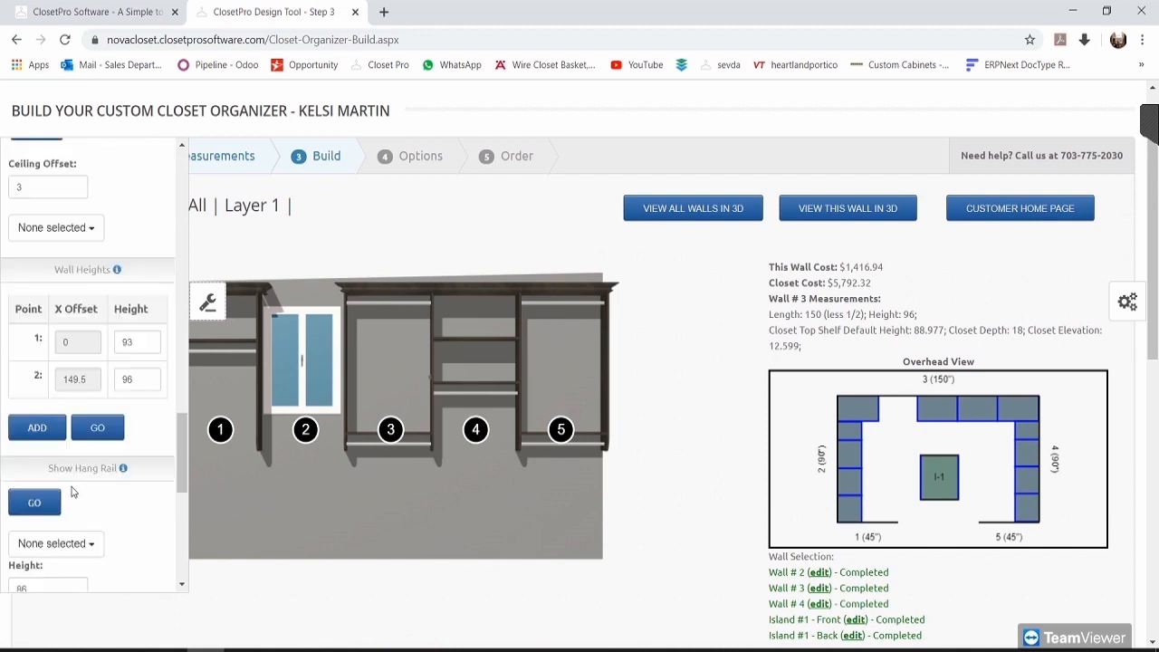
pyautogui.scroll(2, 77, 471)
pyautogui.moveTo(137, 342); pyautogui.dragTo(111, 342)
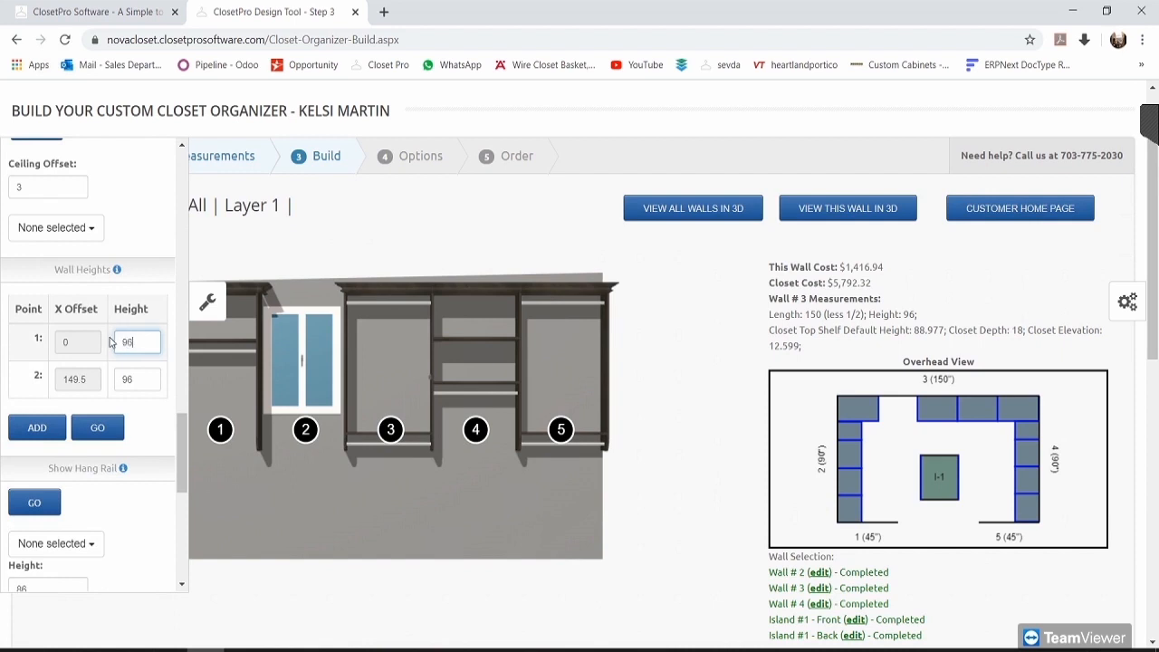
pyautogui.write('96')
pyautogui.click(104, 433)
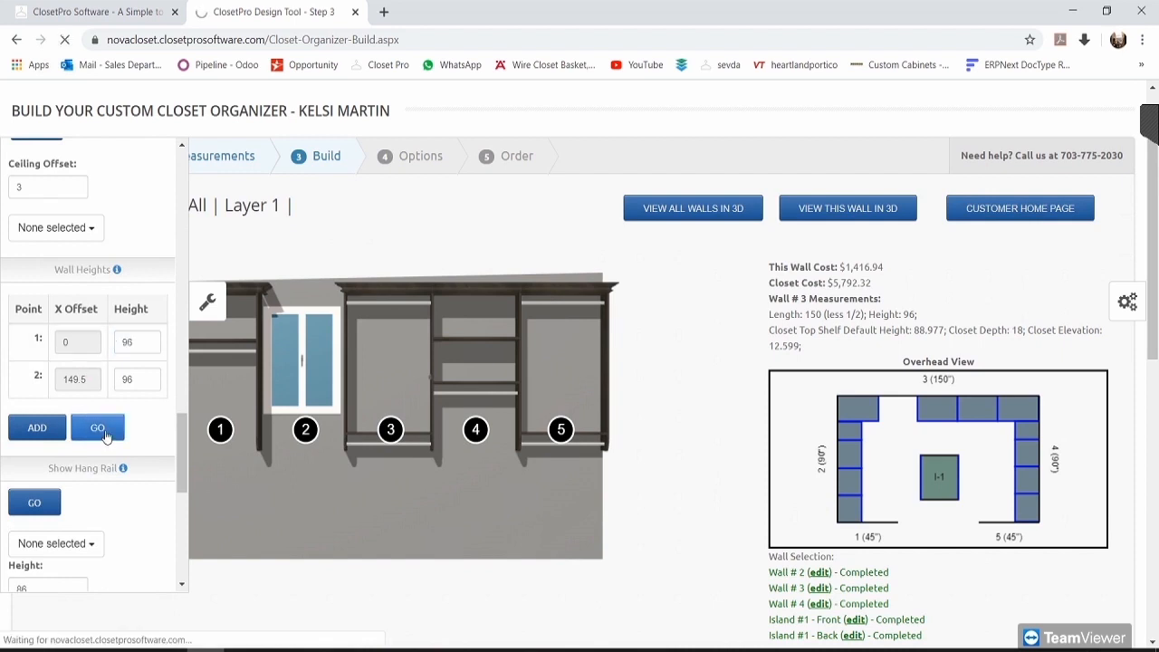
pyautogui.scroll(-2, 619, 435)
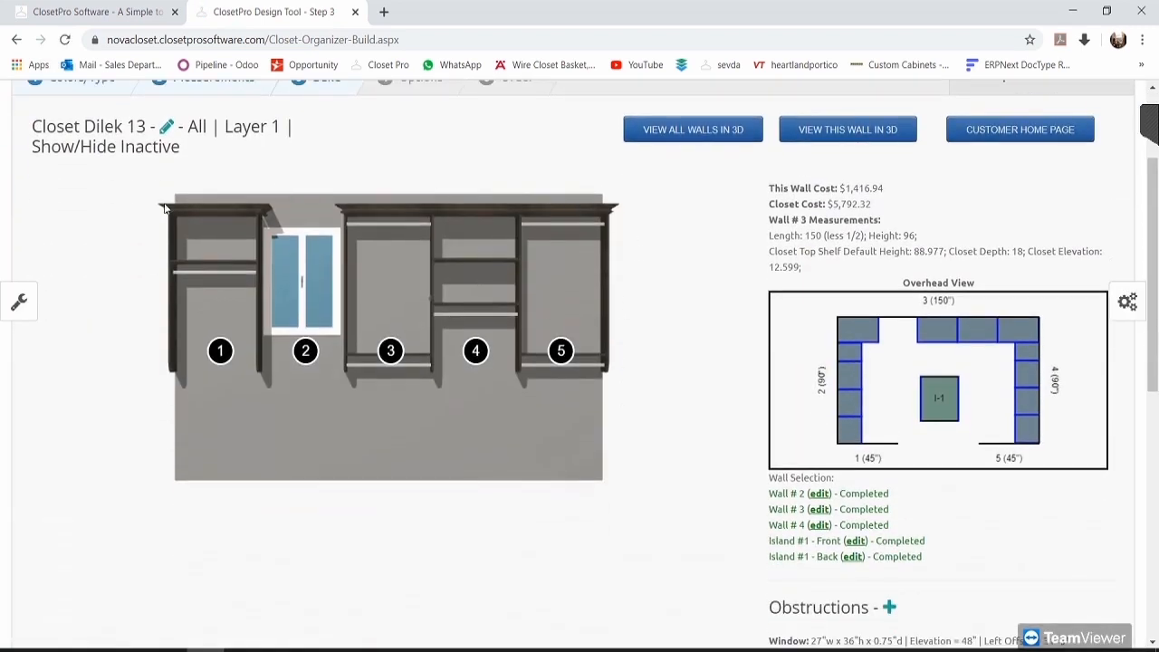
# Step: Show the hang rail on Sec 1, 3, 4 and 5, leaving window Sec 2 out
pyautogui.click(19, 302)
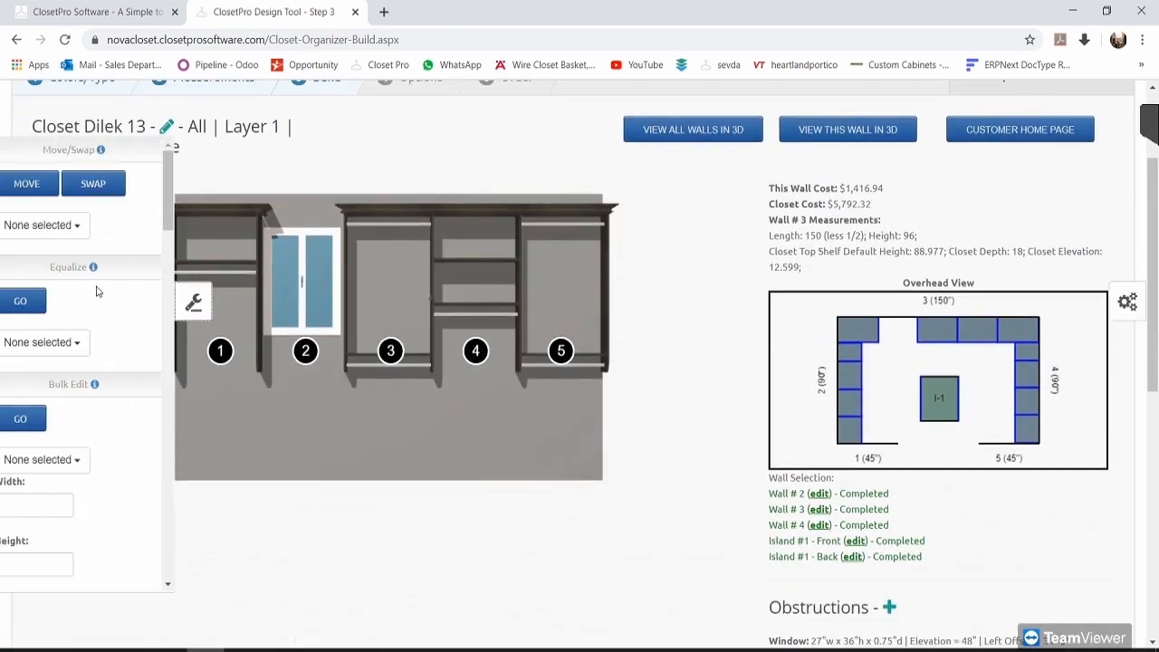
pyautogui.moveTo(182, 204); pyautogui.dragTo(172, 485)
pyautogui.scroll(-1, 135, 439)
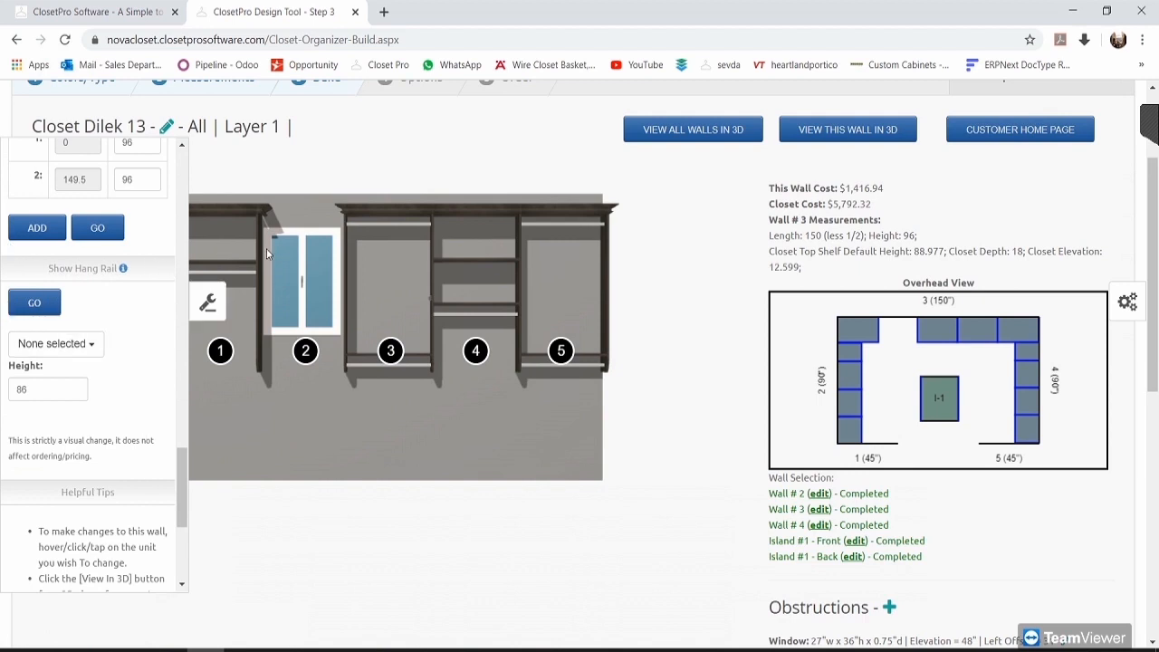
pyautogui.click(73, 345)
pyautogui.click(72, 370)
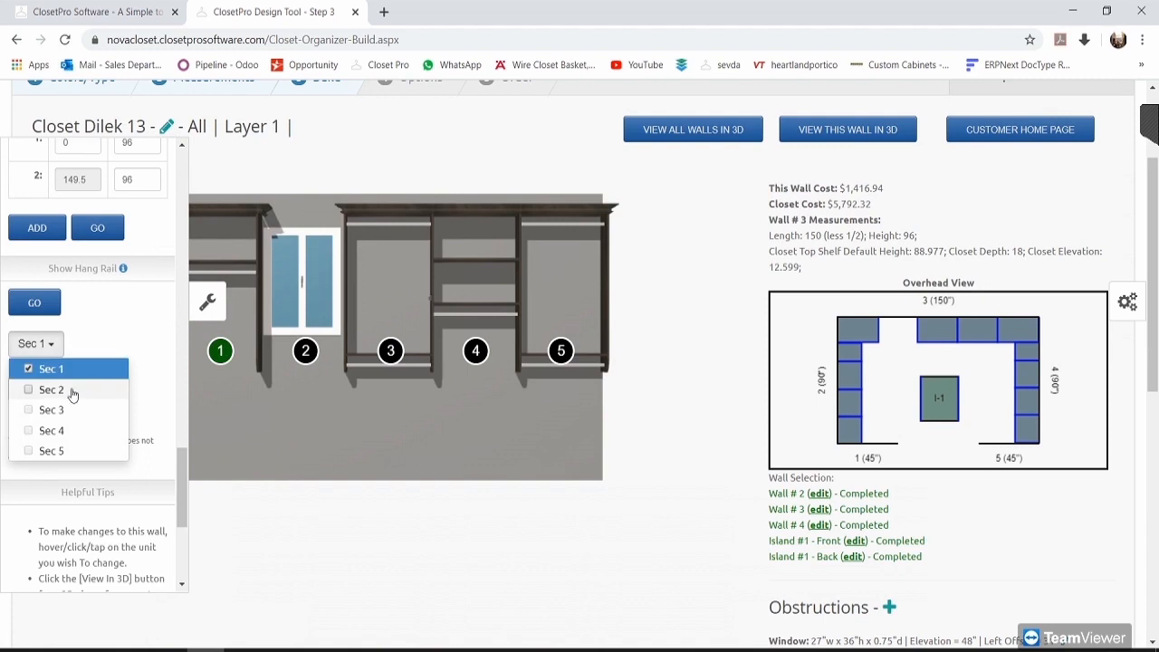
pyautogui.click(73, 391)
pyautogui.click(72, 411)
pyautogui.click(75, 430)
pyautogui.click(74, 451)
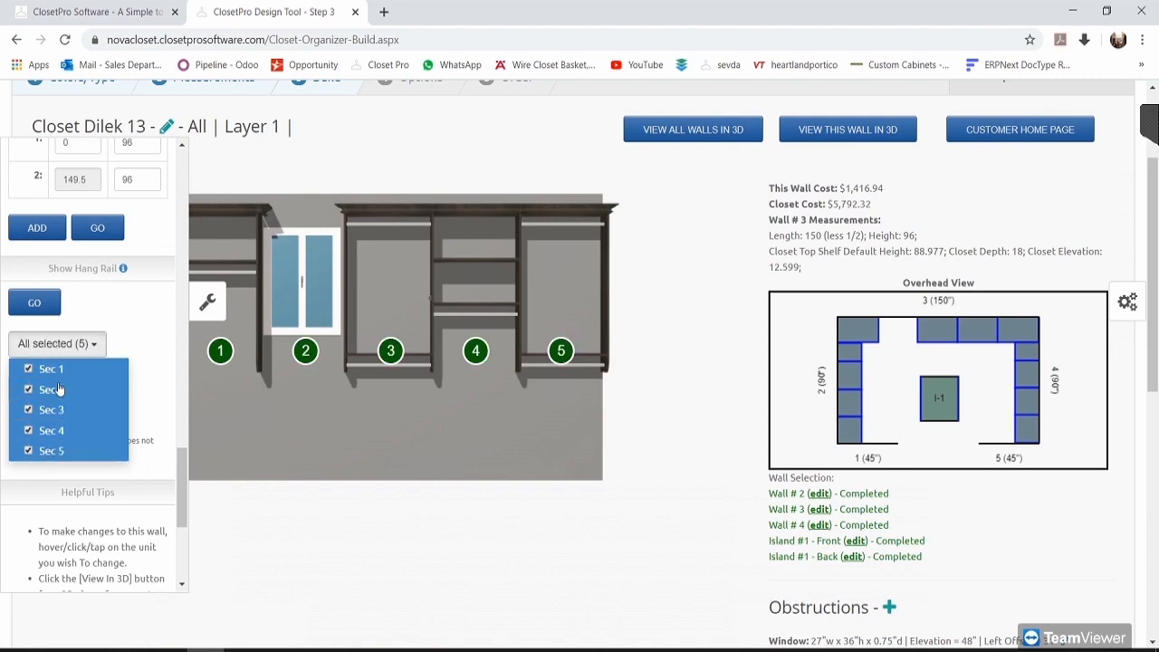
pyautogui.click(61, 390)
pyautogui.click(141, 317)
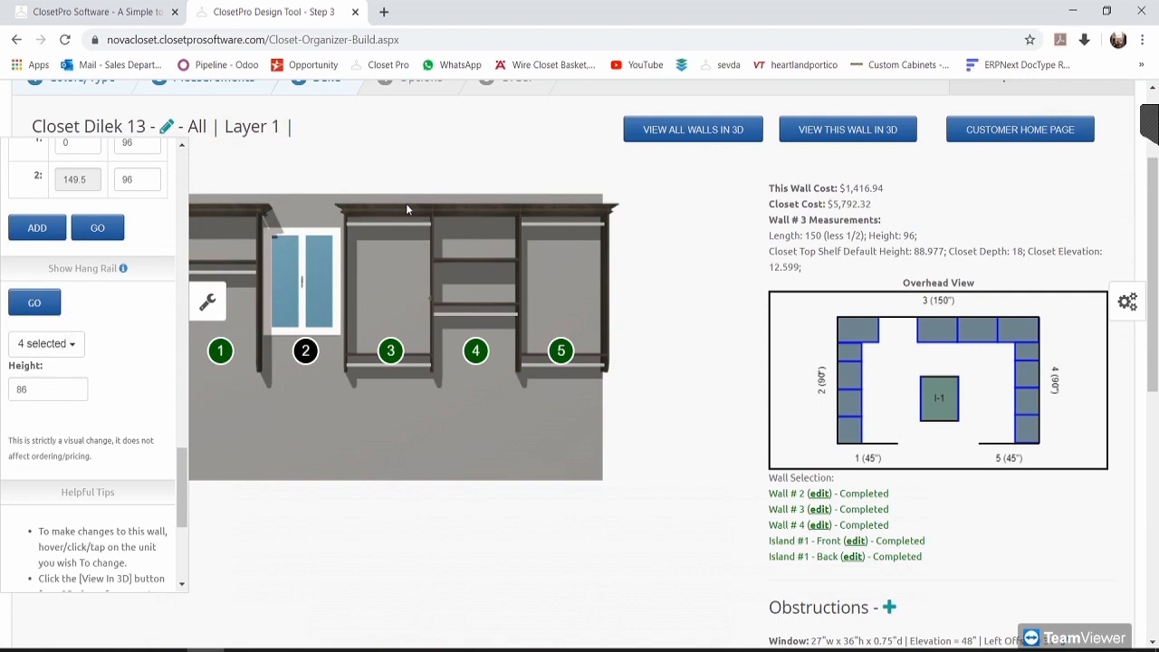
pyautogui.click(43, 303)
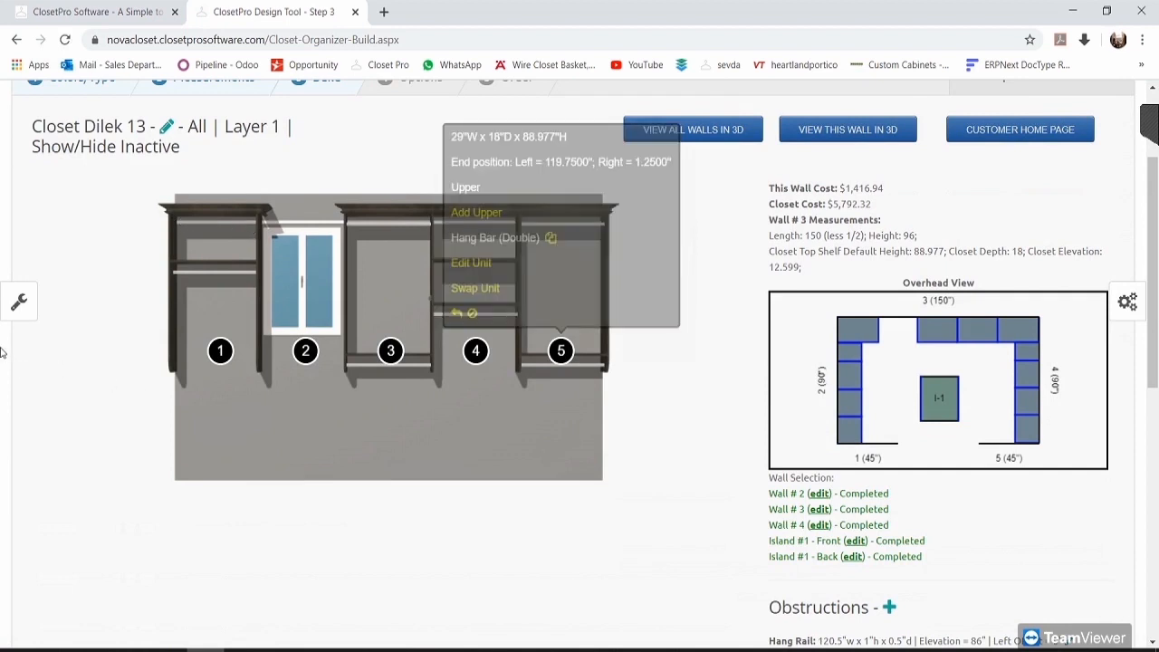
# Step: Recheck the hang rail section choices unchanged and collapse the wall tools panel
pyautogui.click(19, 306)
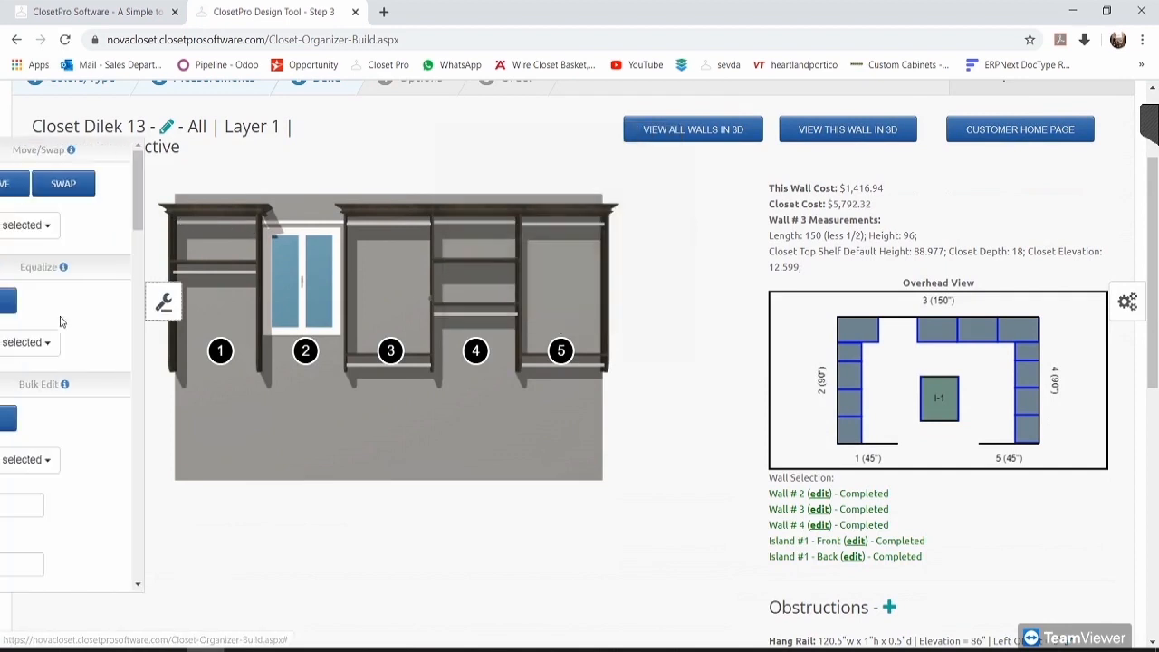
pyautogui.scroll(-6, 98, 389)
pyautogui.scroll(-4, 100, 406)
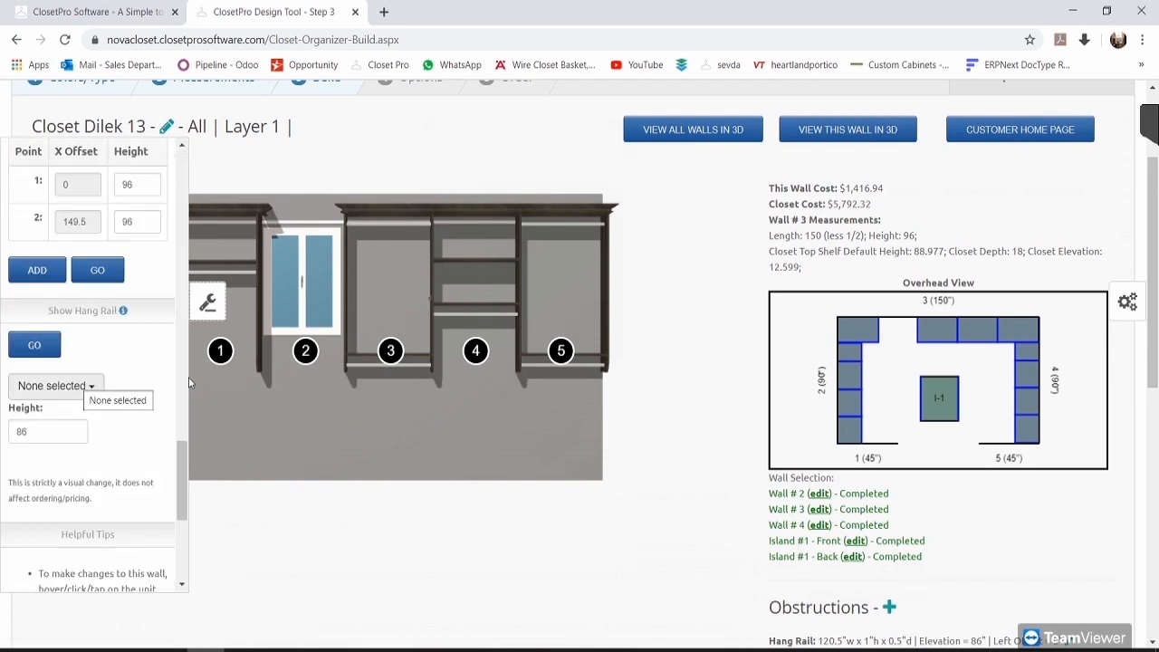
pyautogui.click(91, 386)
pyautogui.click(125, 372)
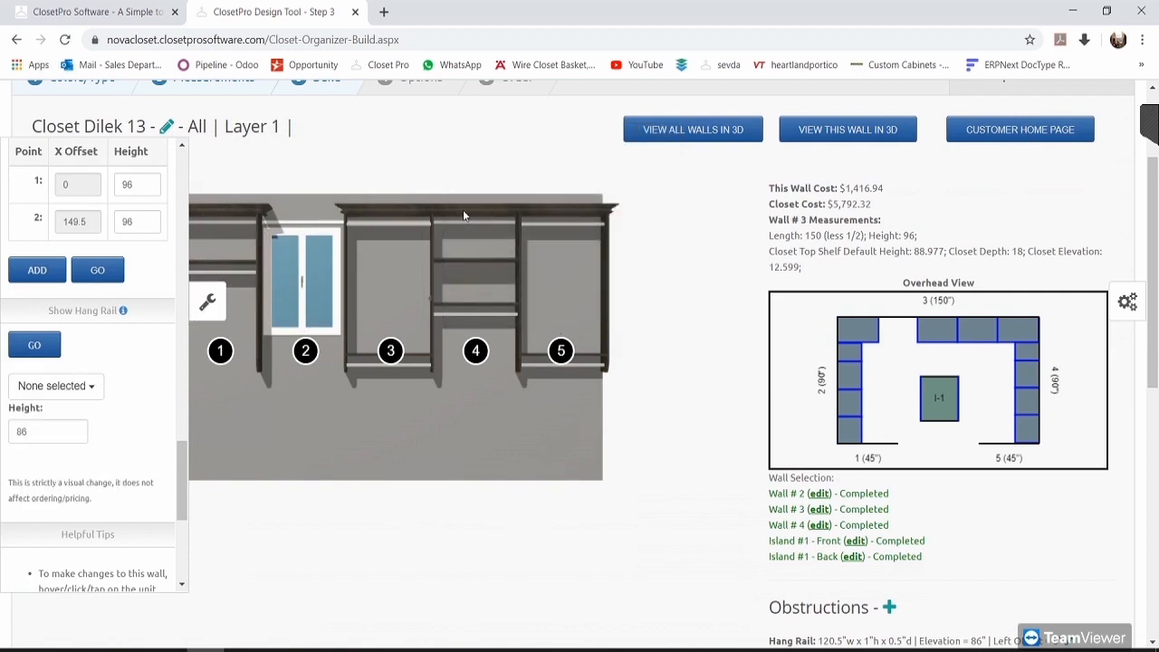
pyautogui.click(201, 312)
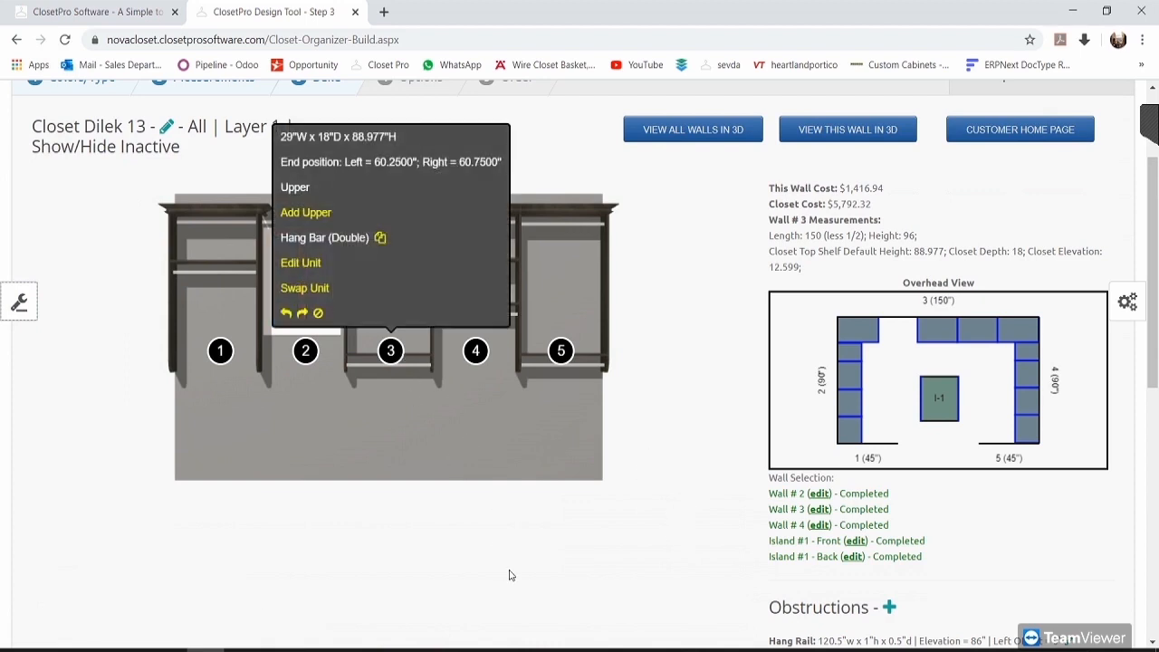
pyautogui.scroll(-1, 634, 469)
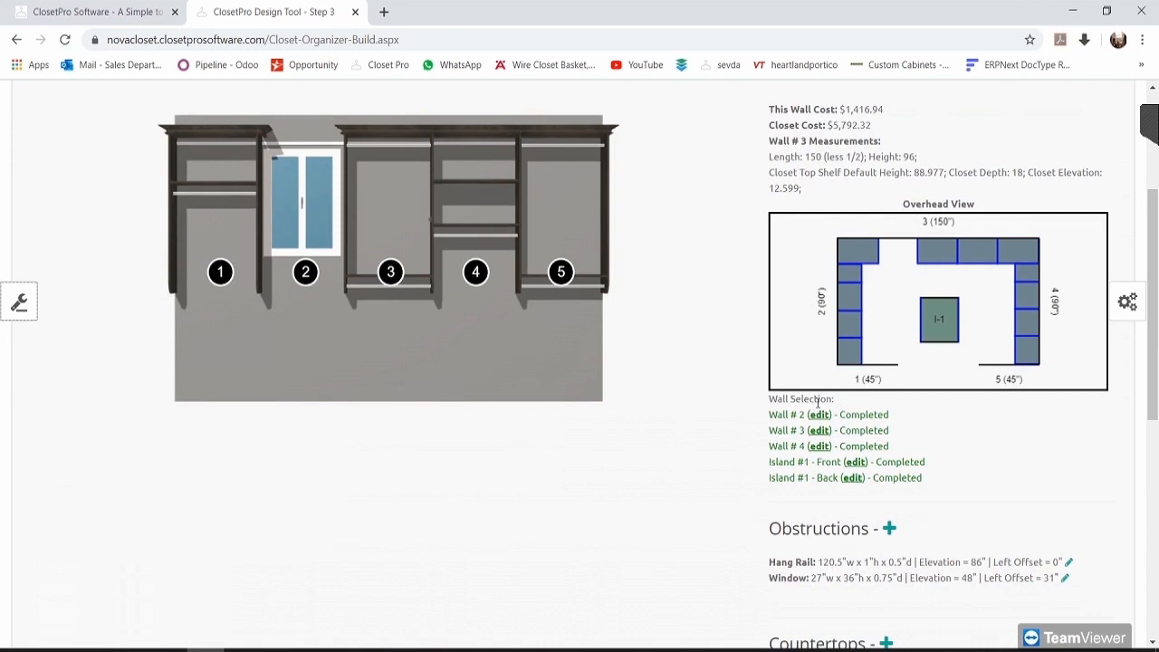
# Step: Switch to wall #4 and copy unit 2's seven-shelf configuration
pyautogui.click(851, 449)
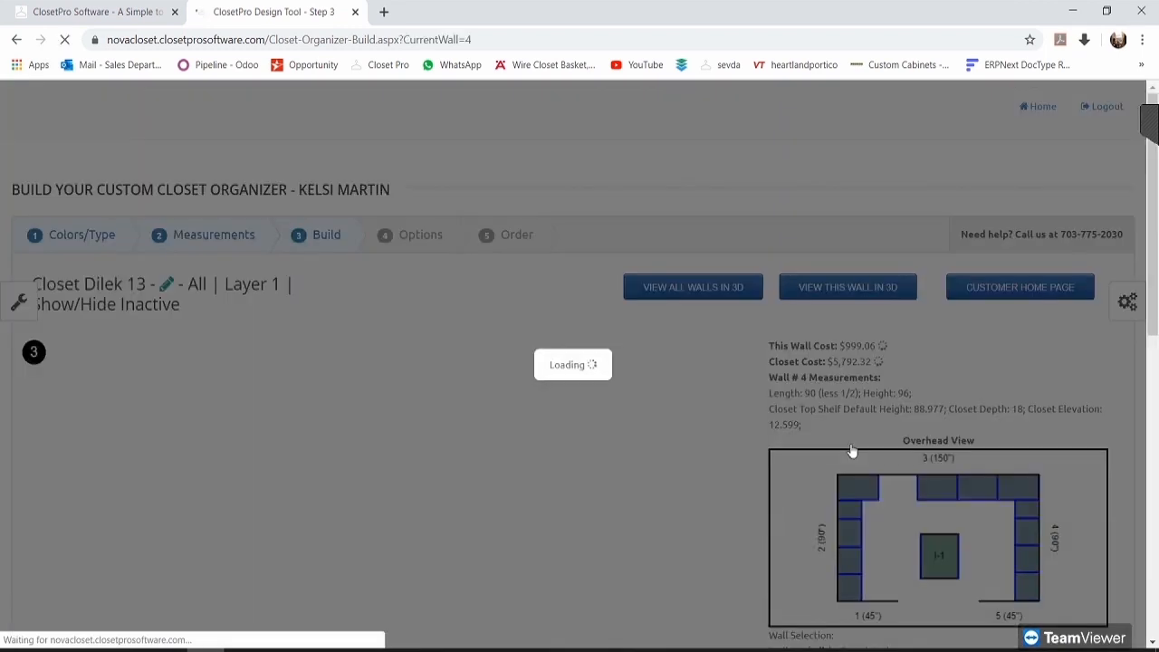
pyautogui.scroll(-2, 588, 409)
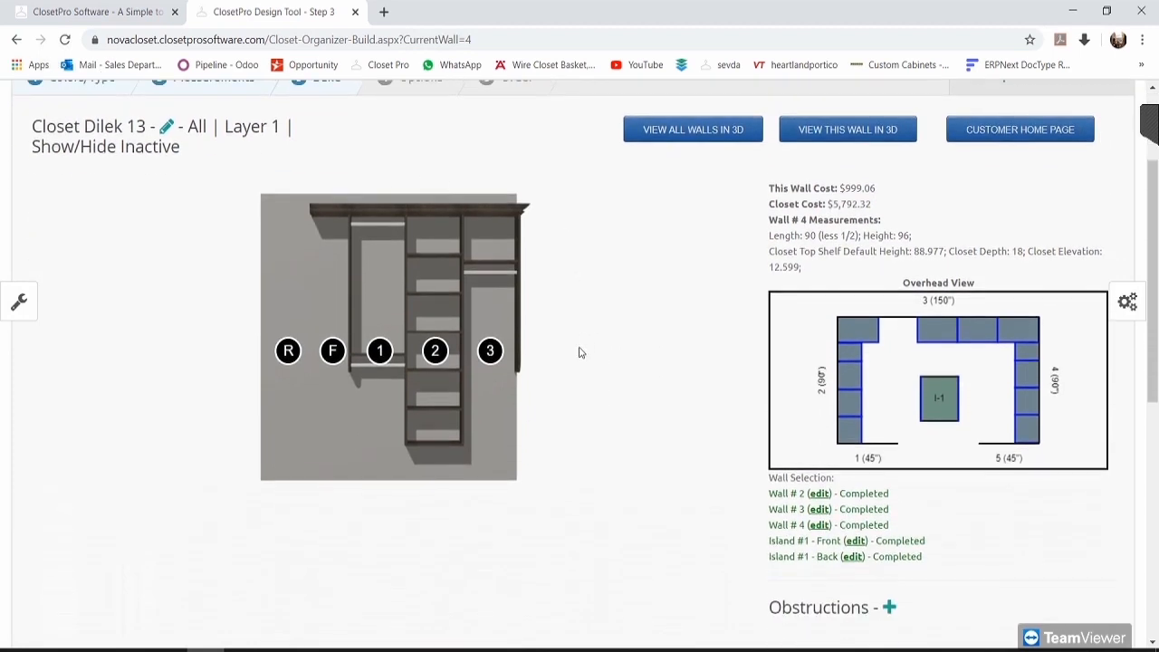
pyautogui.click(436, 353)
pyautogui.moveTo(438, 346)
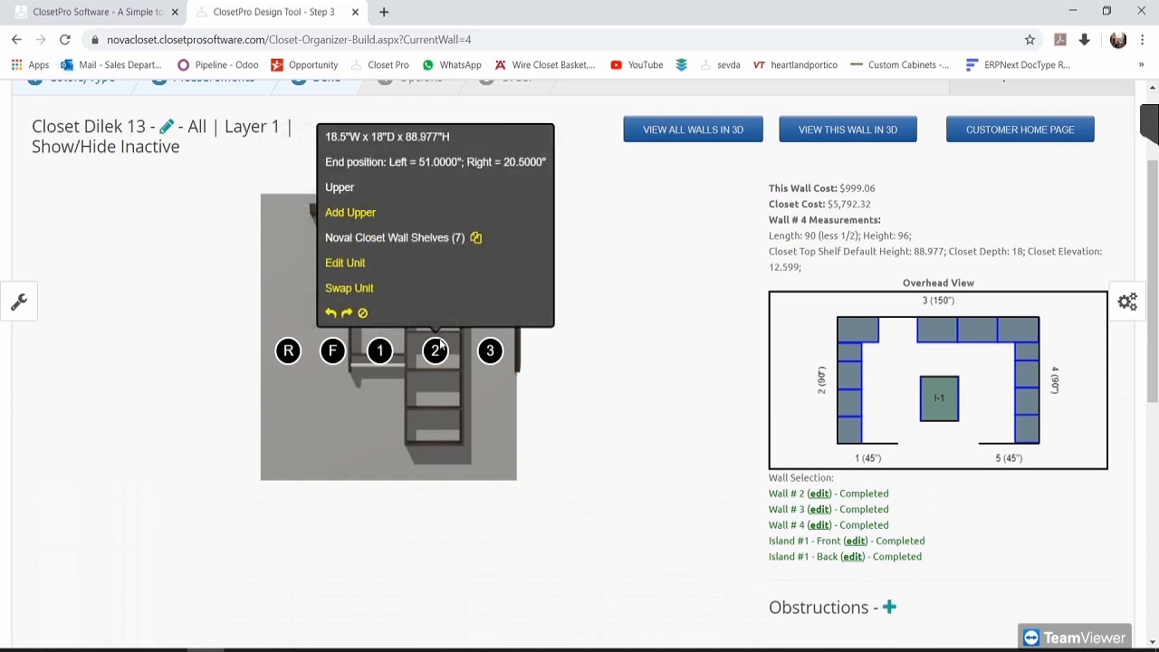
pyautogui.click(475, 238)
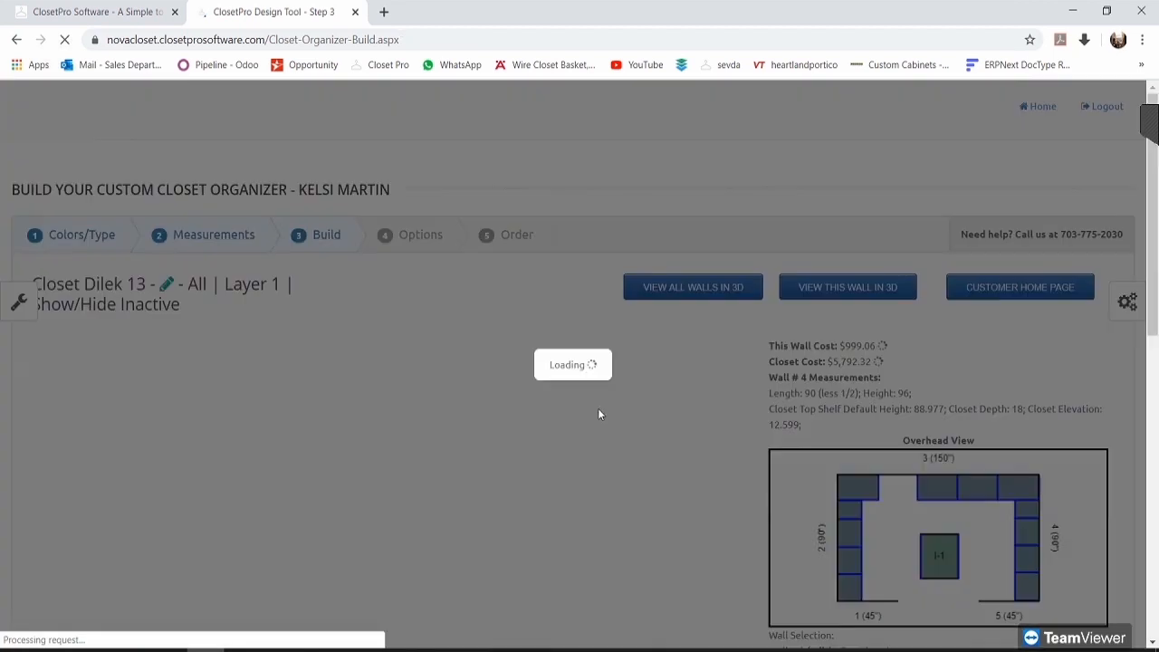
# Step: Paste the copied unit over unit 3, then open unit 2's edit settings
pyautogui.scroll(-2, 580, 415)
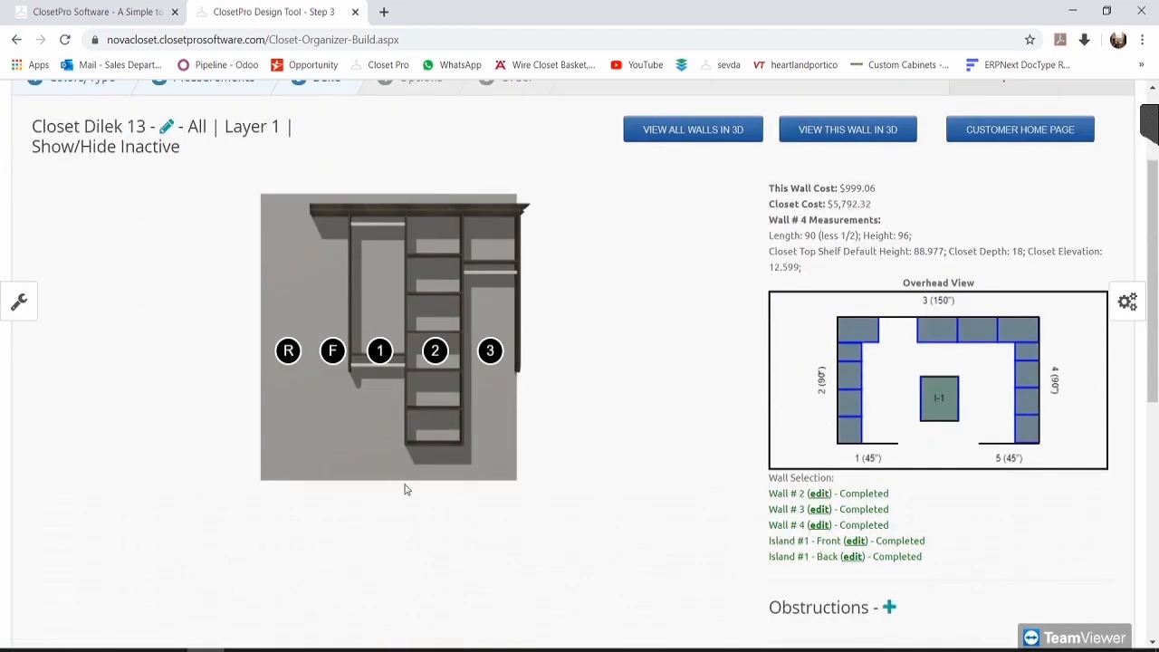
pyautogui.click(380, 352)
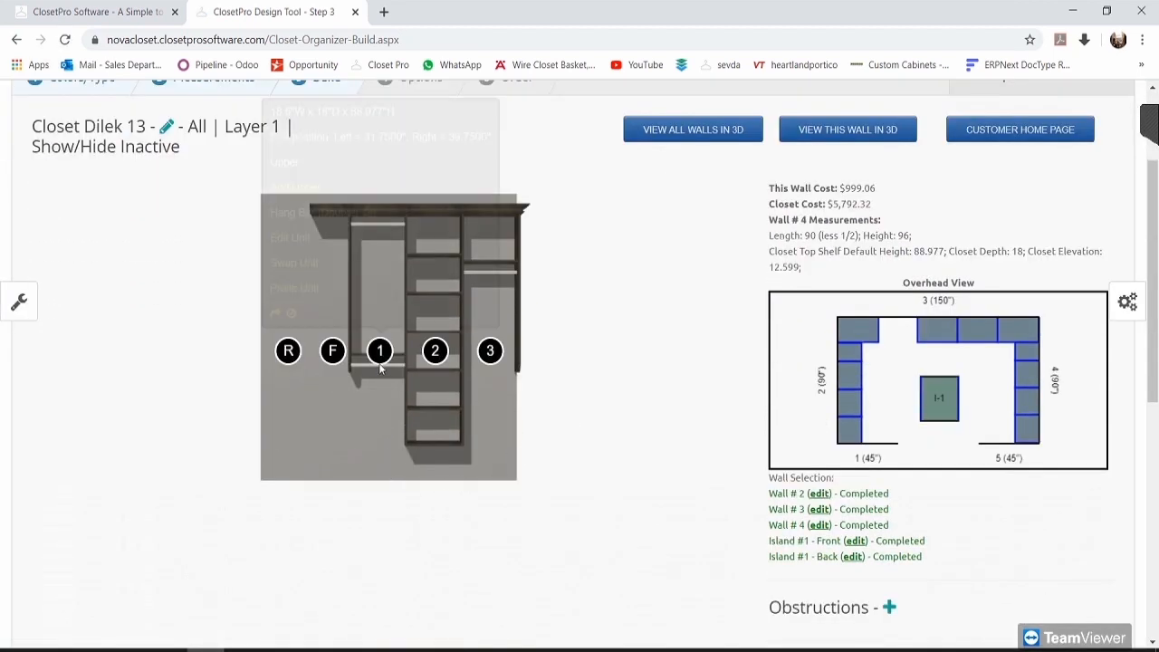
pyautogui.click(492, 354)
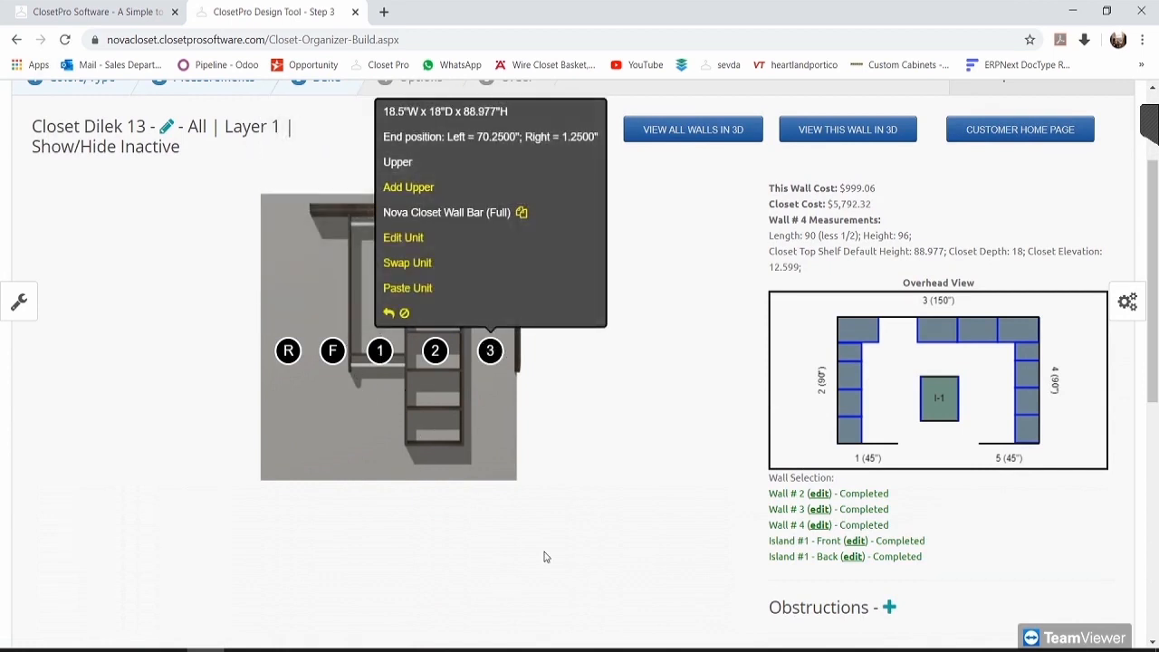
pyautogui.click(410, 289)
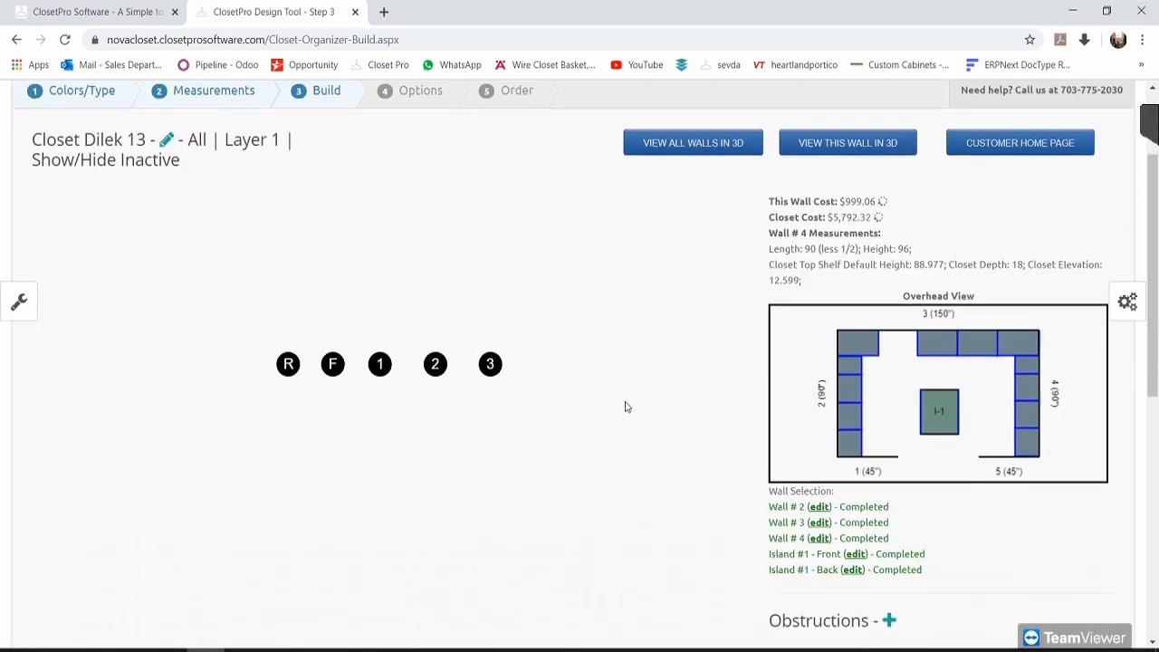
pyautogui.click(437, 353)
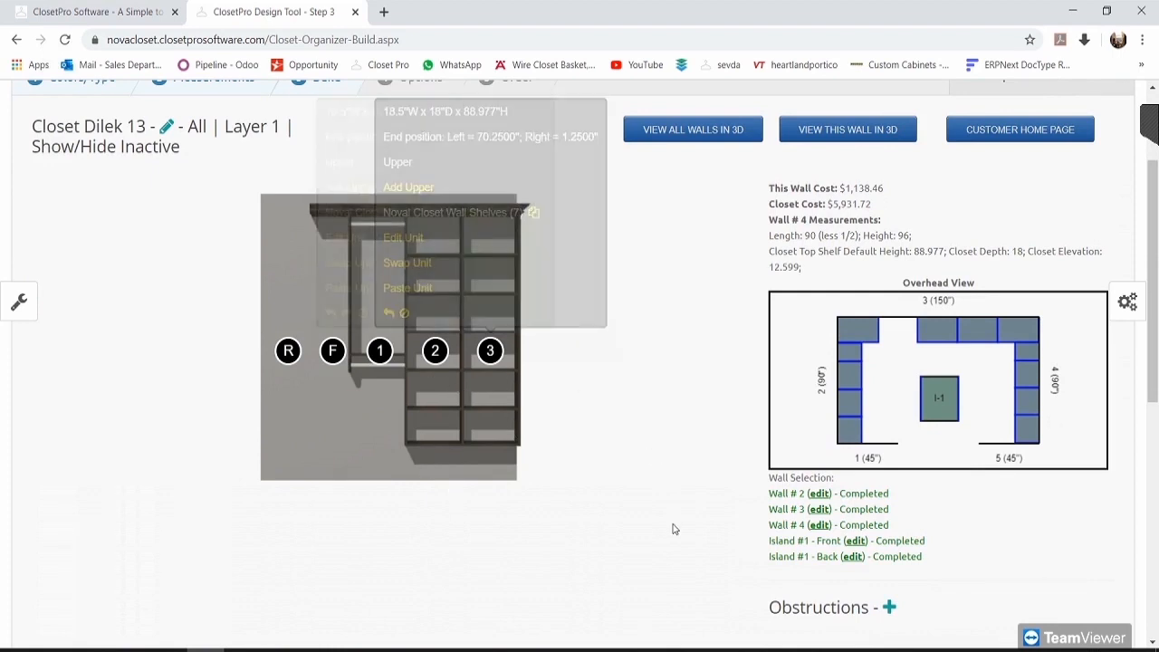
pyautogui.moveTo(439, 353)
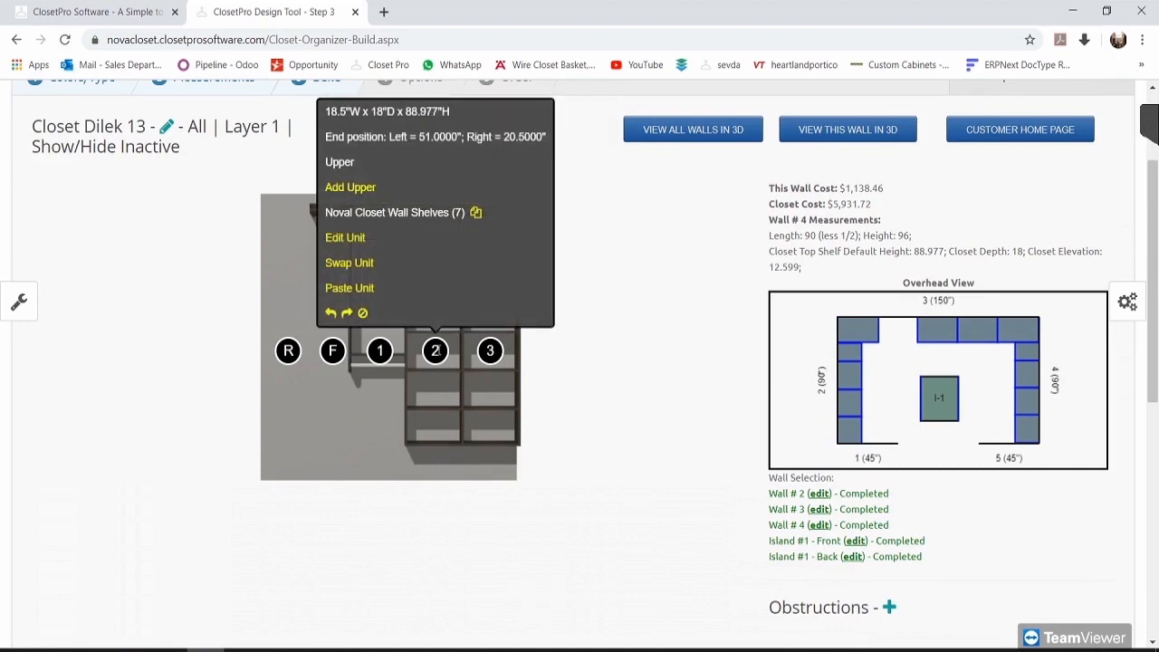
pyautogui.click(348, 238)
# Step: Open unit 2's detailed interior customization and remove two existing shelves
pyautogui.scroll(-1, 489, 381)
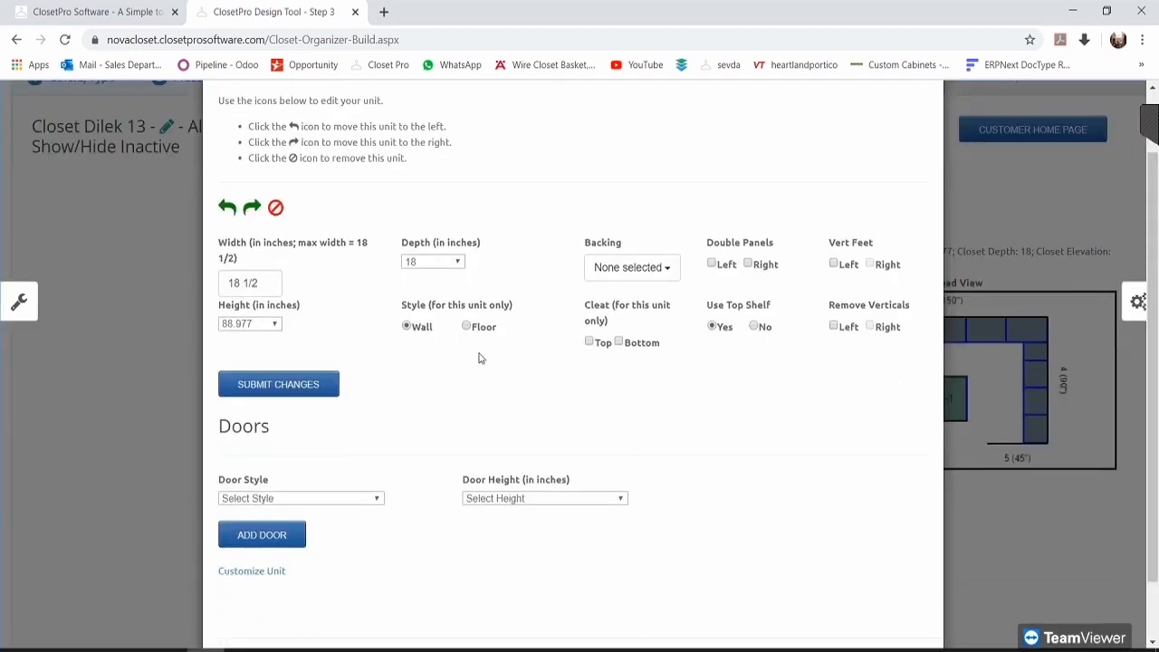
pyautogui.scroll(-1, 480, 358)
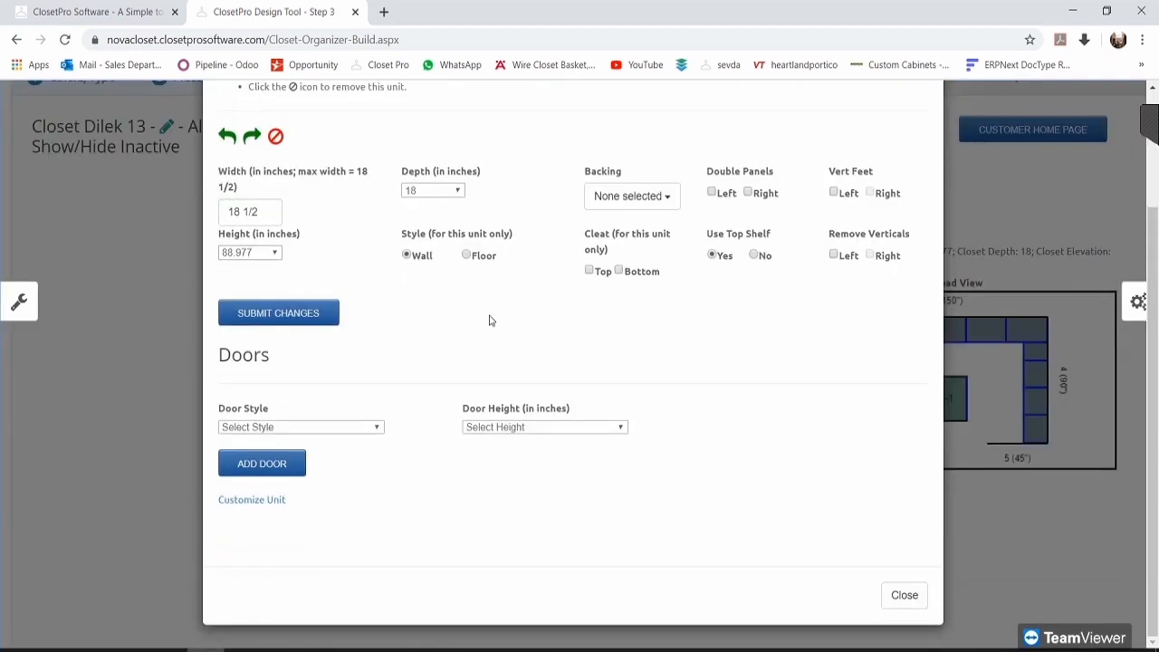
pyautogui.click(253, 503)
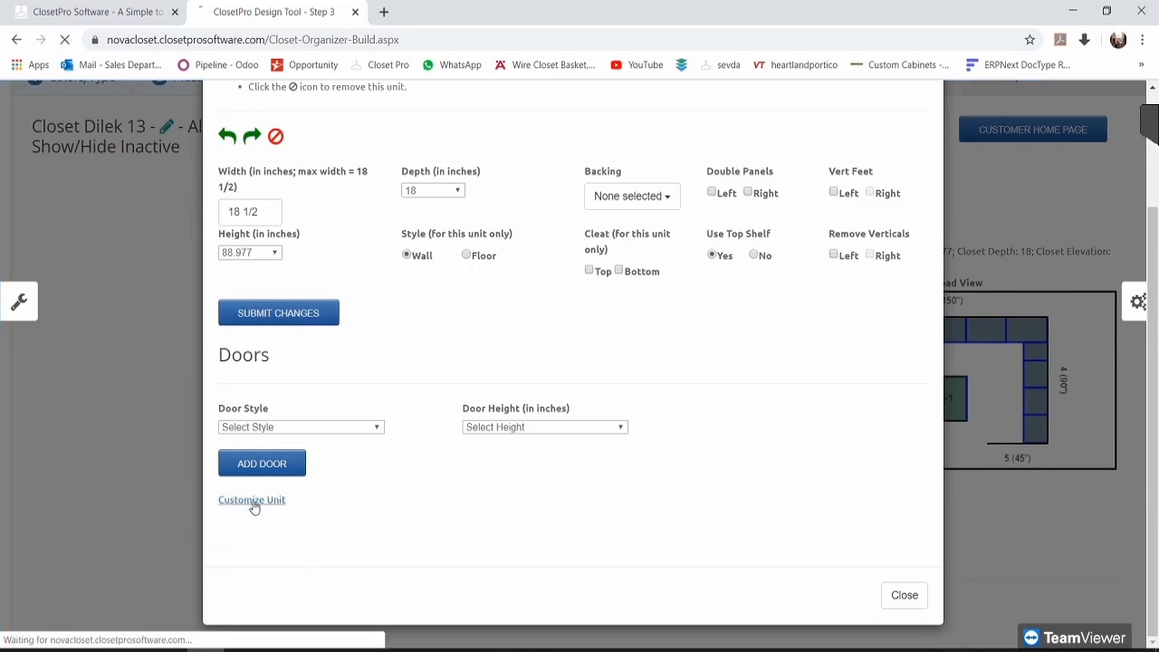
pyautogui.scroll(-1, 362, 422)
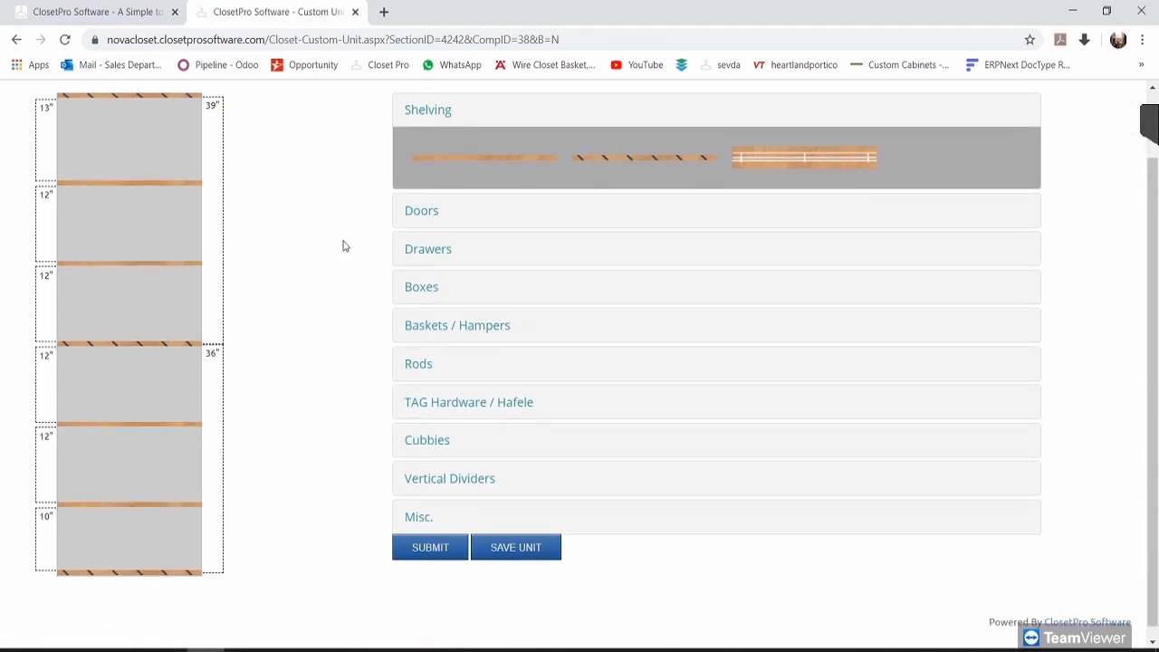
pyautogui.moveTo(149, 512); pyautogui.dragTo(310, 384)
pyautogui.moveTo(176, 422); pyautogui.dragTo(398, 317)
# Step: Add wire shelves through the lower half and respace the upper shelves to 12, 10, 11 inches
pyautogui.moveTo(770, 158); pyautogui.dragTo(131, 536)
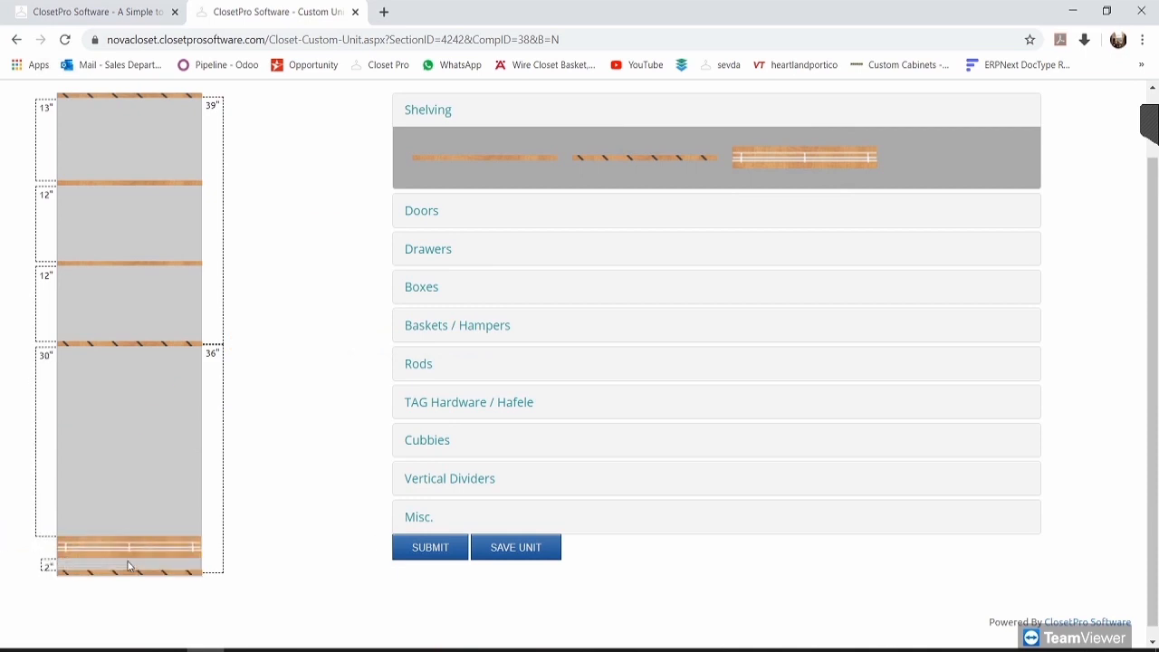
pyautogui.moveTo(125, 555); pyautogui.dragTo(127, 565)
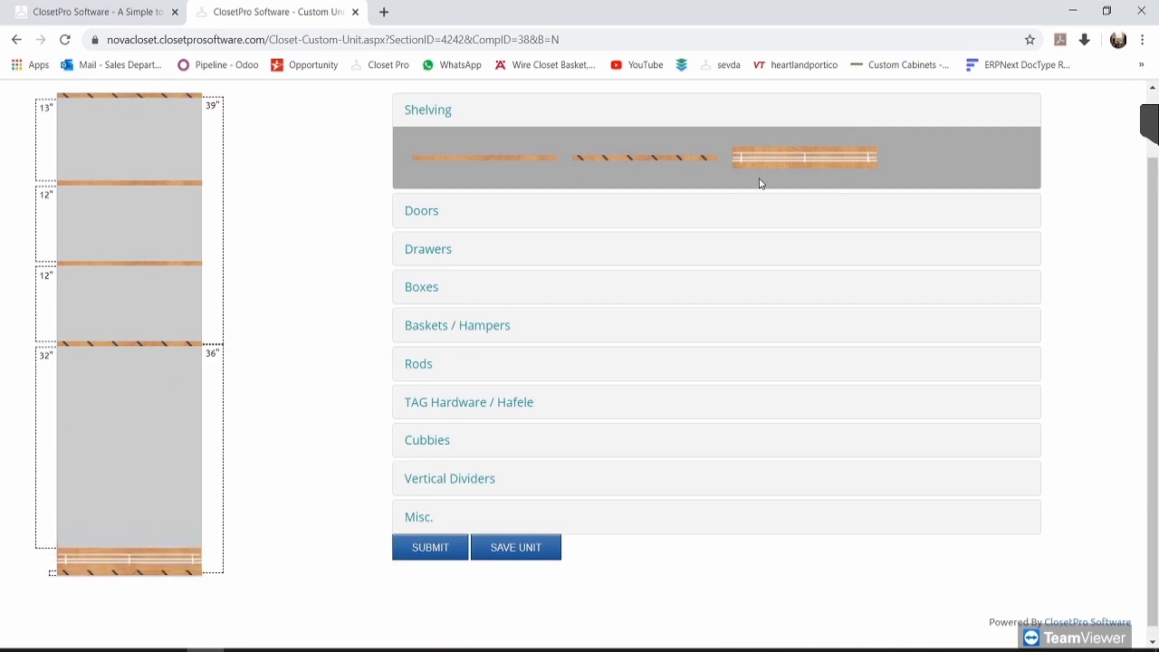
pyautogui.moveTo(801, 157); pyautogui.dragTo(82, 525)
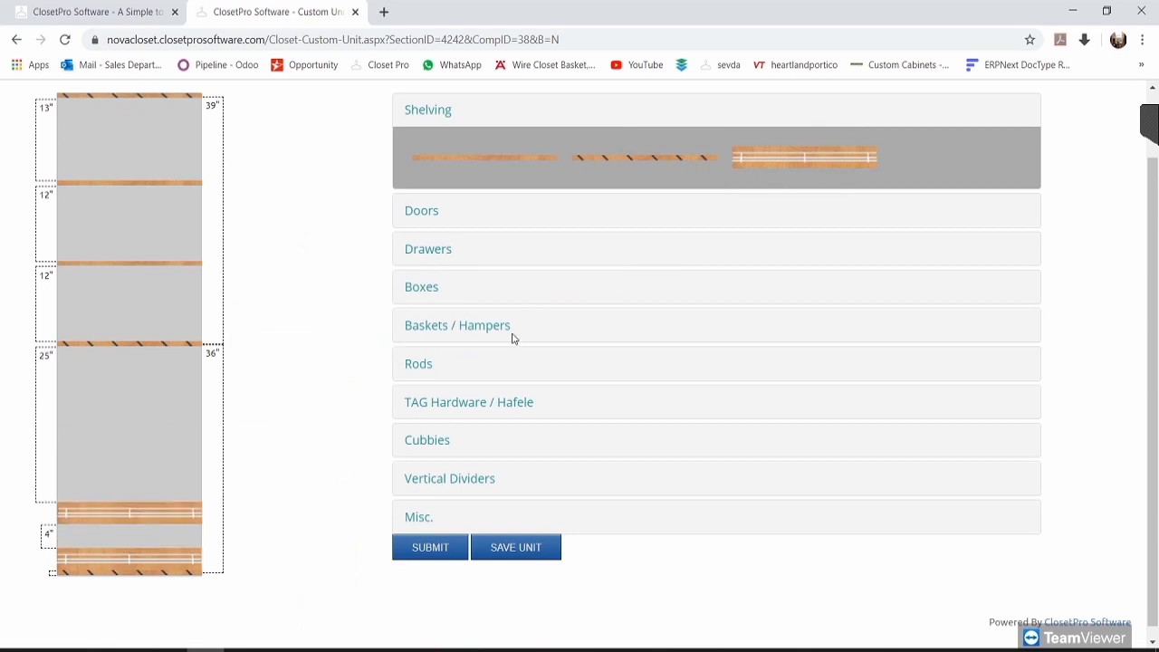
pyautogui.moveTo(761, 155); pyautogui.dragTo(116, 464)
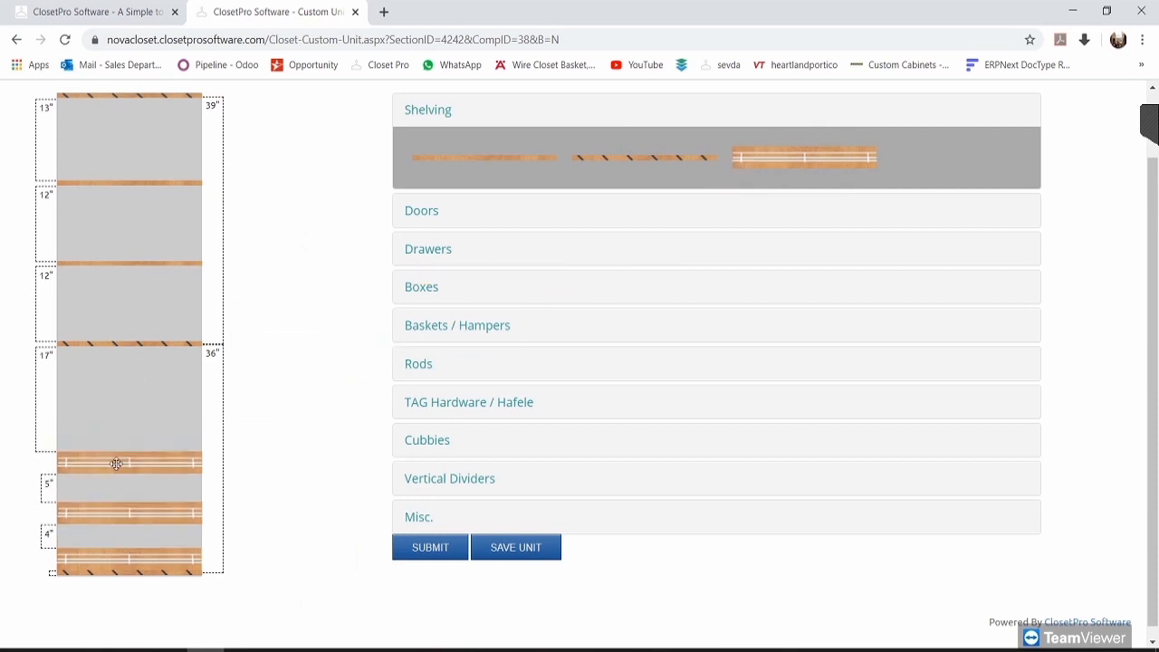
pyautogui.moveTo(113, 506); pyautogui.dragTo(118, 436)
pyautogui.moveTo(775, 158); pyautogui.dragTo(130, 319)
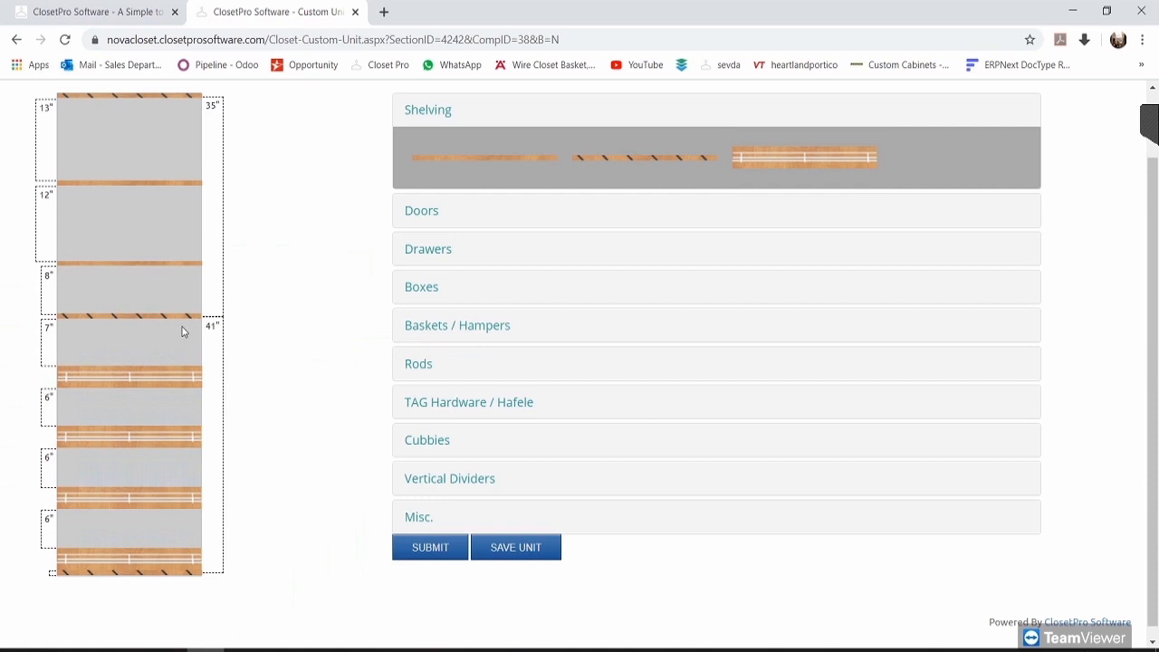
pyautogui.moveTo(145, 263); pyautogui.dragTo(149, 241)
pyautogui.moveTo(147, 182); pyautogui.dragTo(148, 171)
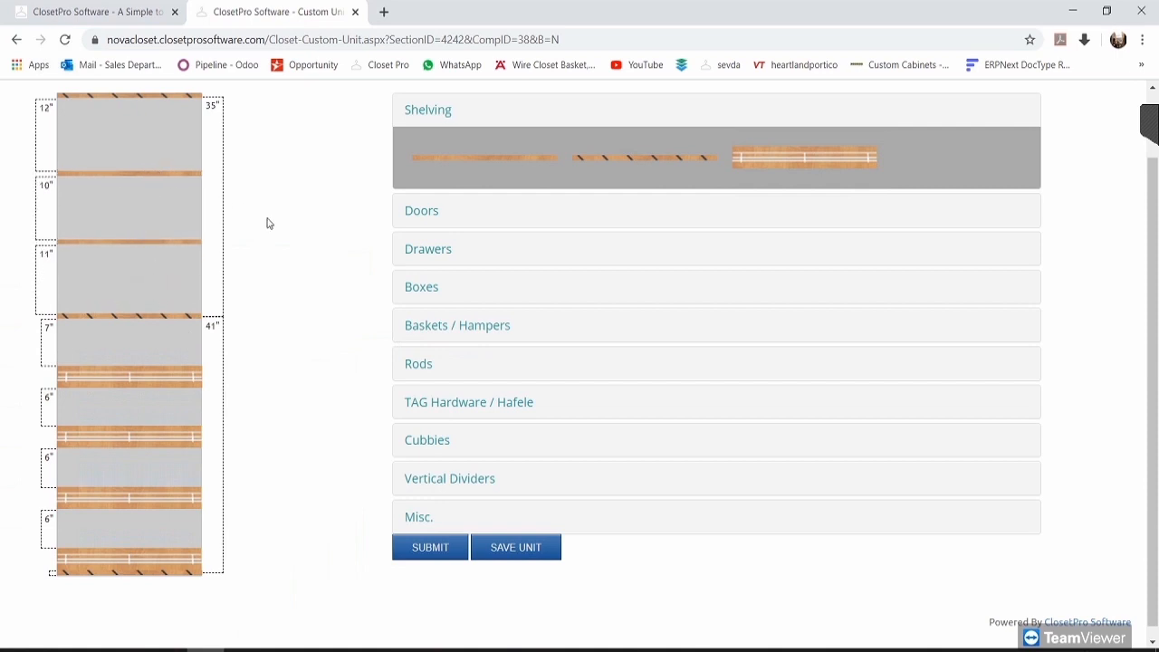
# Step: Place a double door over the unit's top sections and submit the unit
pyautogui.click(427, 211)
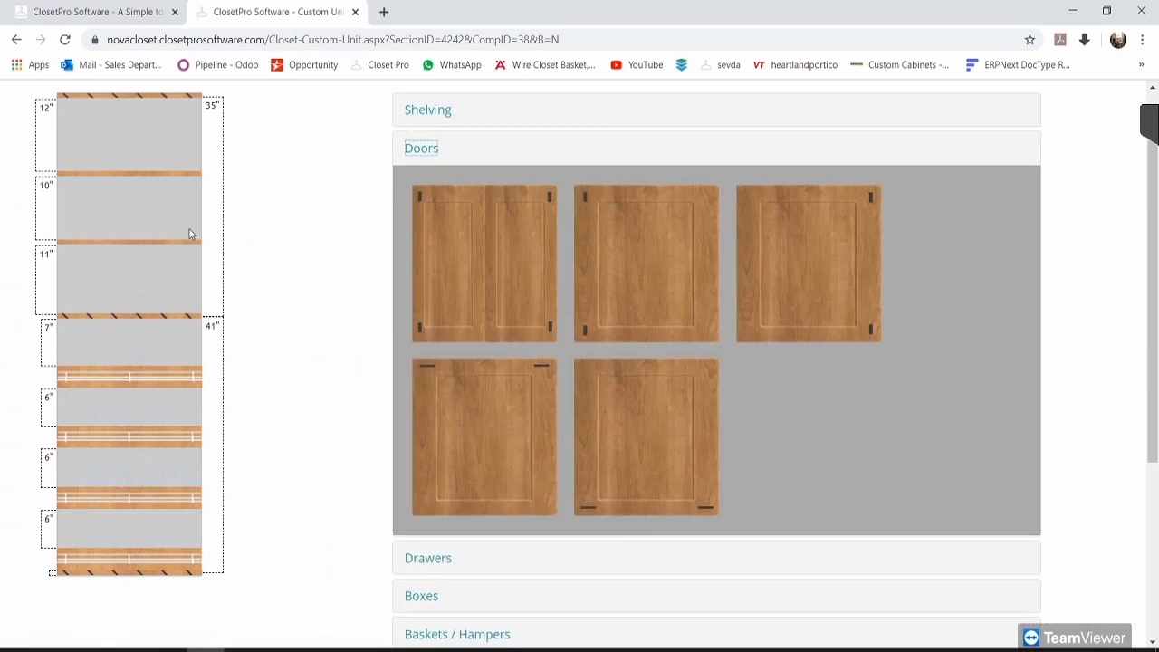
pyautogui.moveTo(500, 242); pyautogui.dragTo(139, 220)
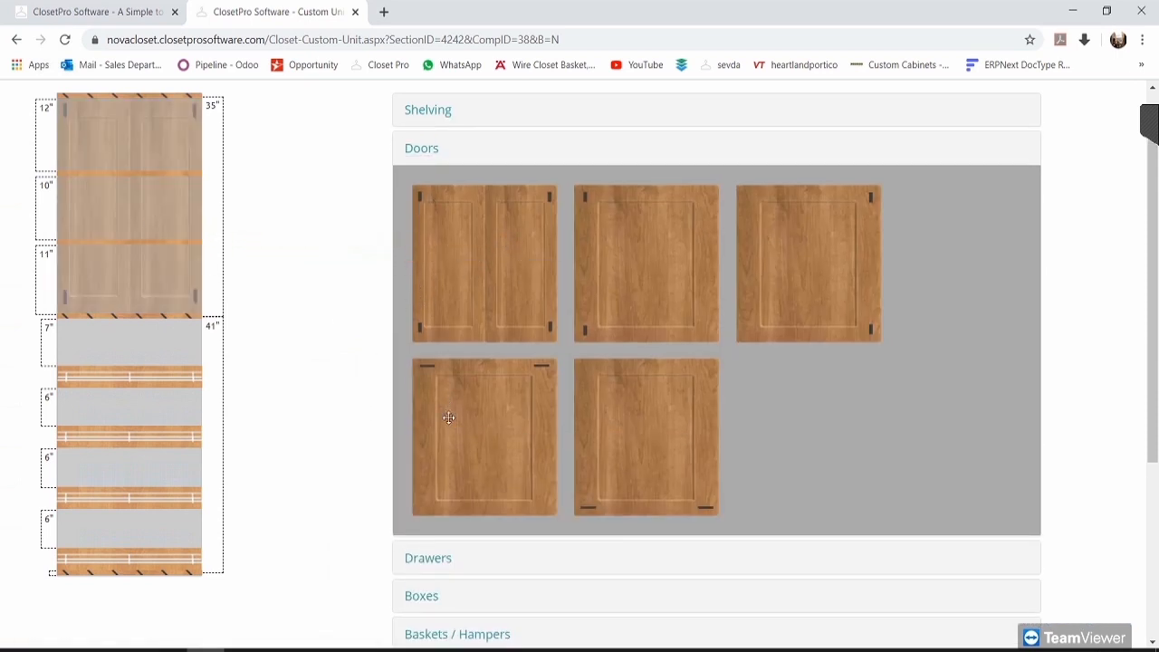
pyautogui.click(417, 149)
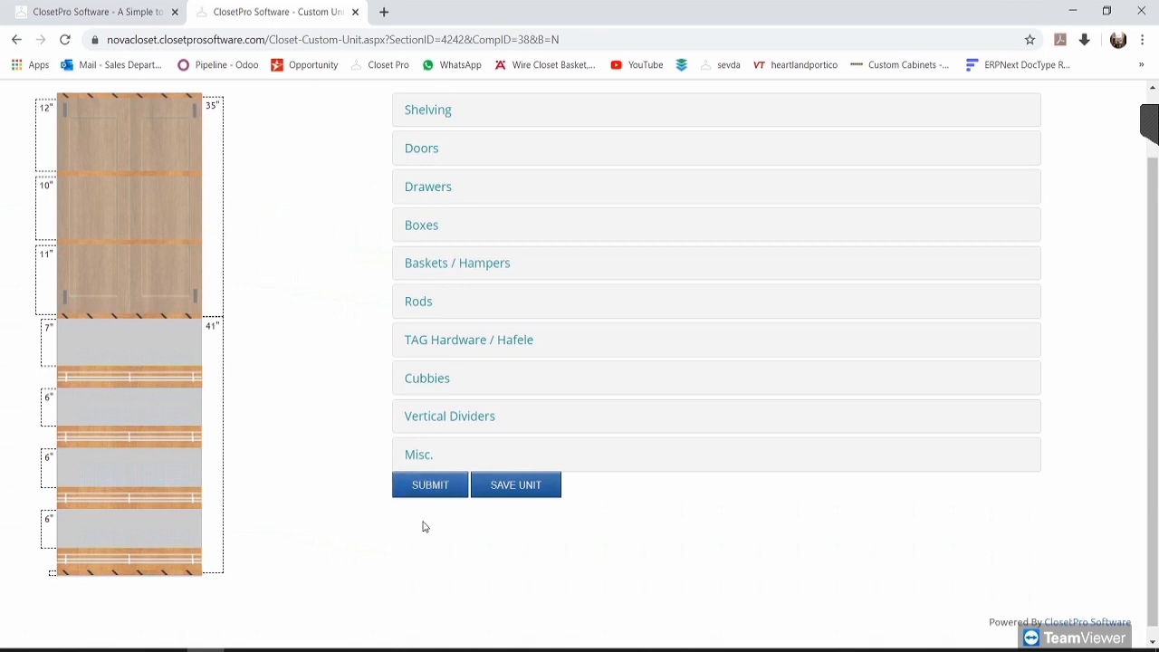
pyautogui.click(435, 496)
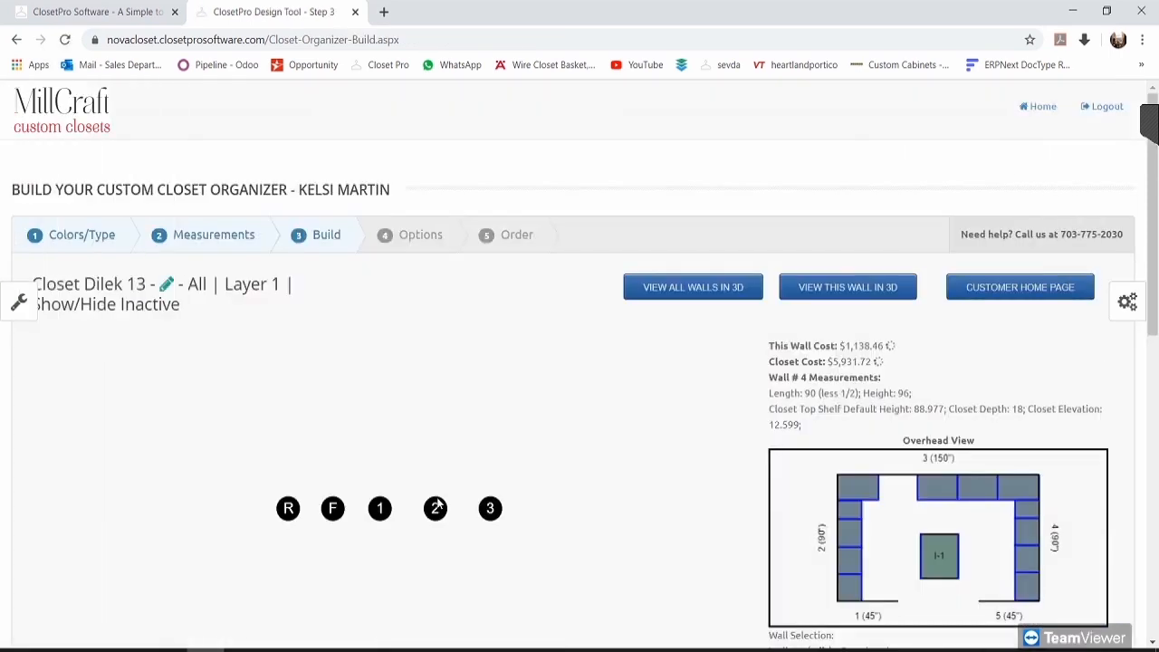
pyautogui.scroll(-1, 634, 489)
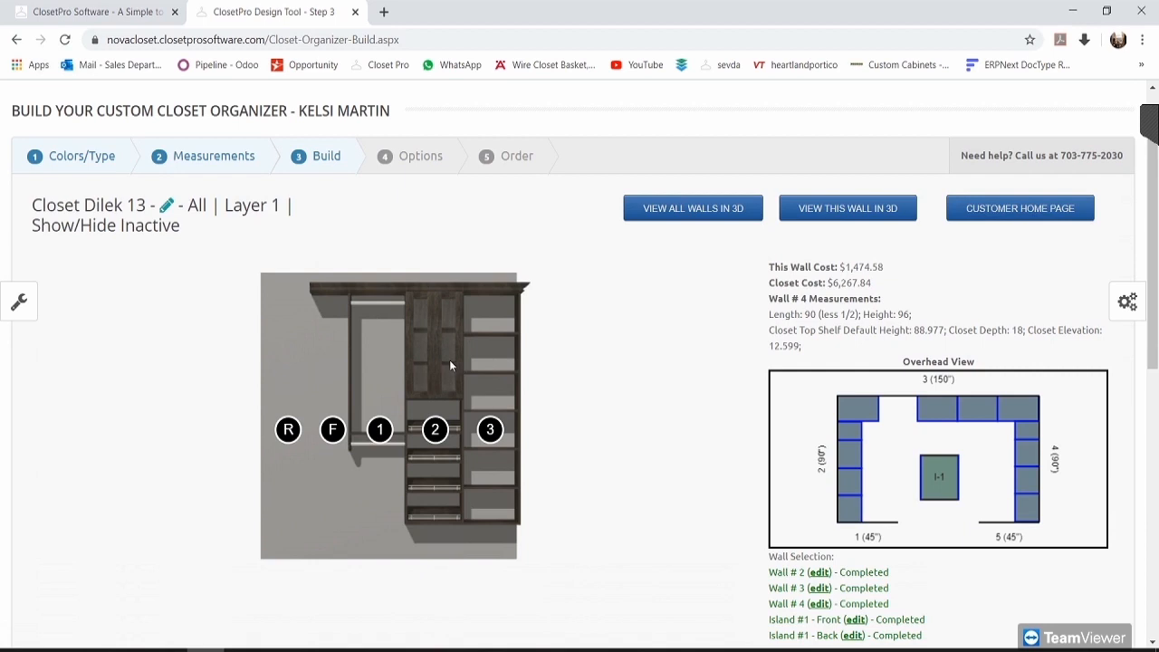
pyautogui.click(851, 215)
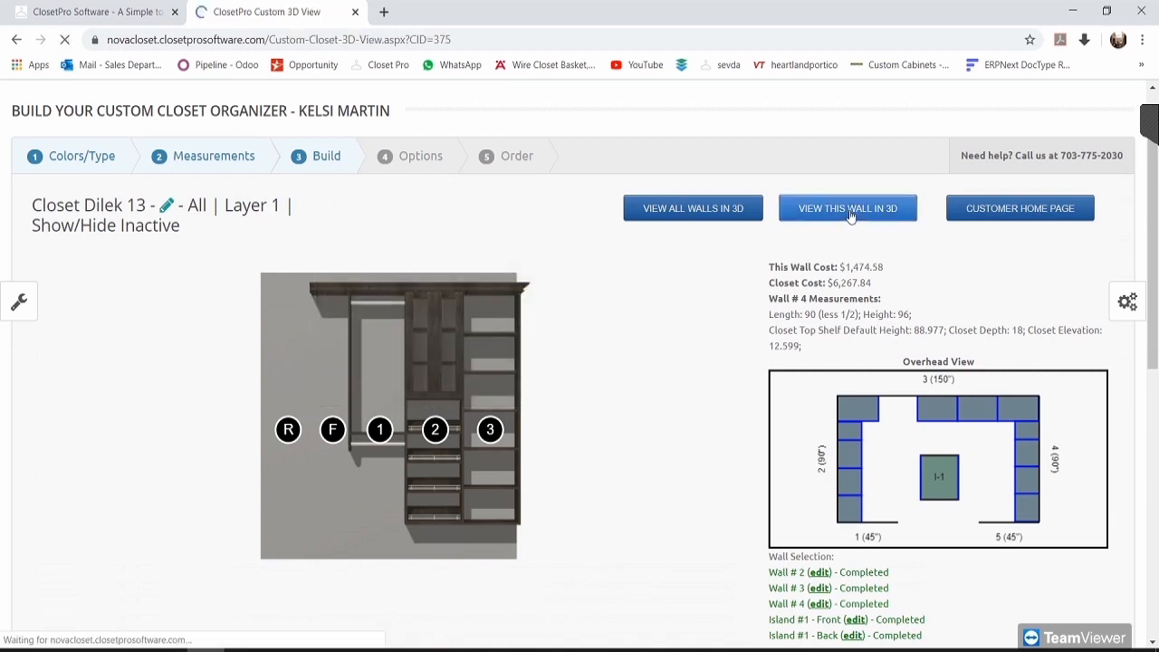
pyautogui.scroll(-1, 709, 282)
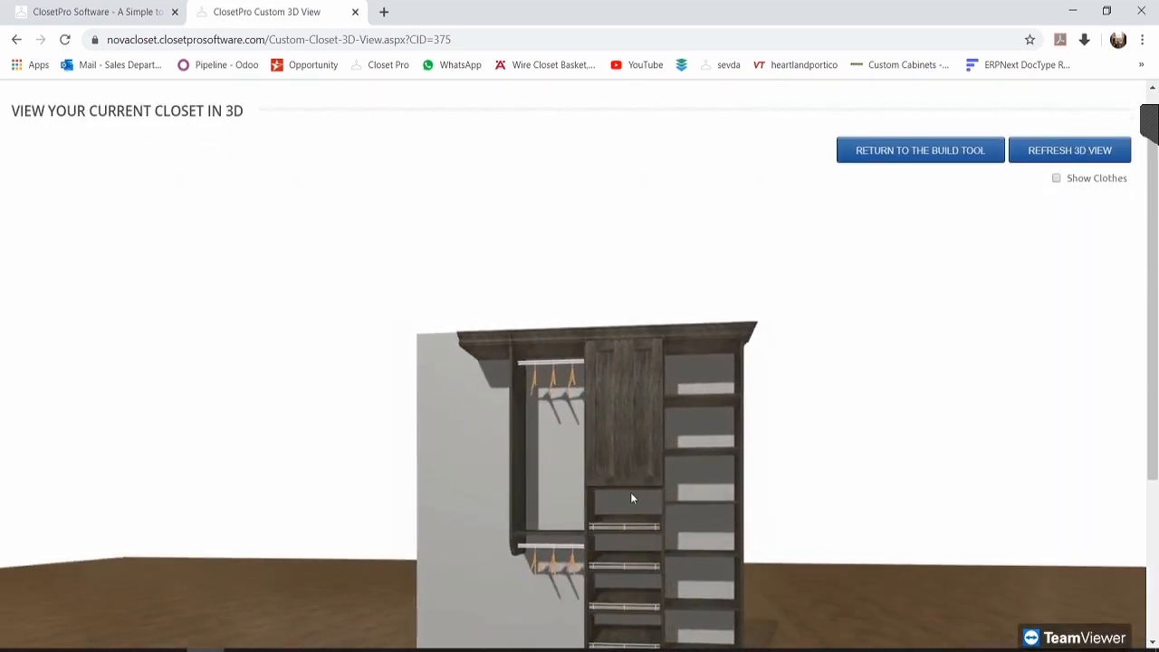
pyautogui.scroll(-2, 611, 317)
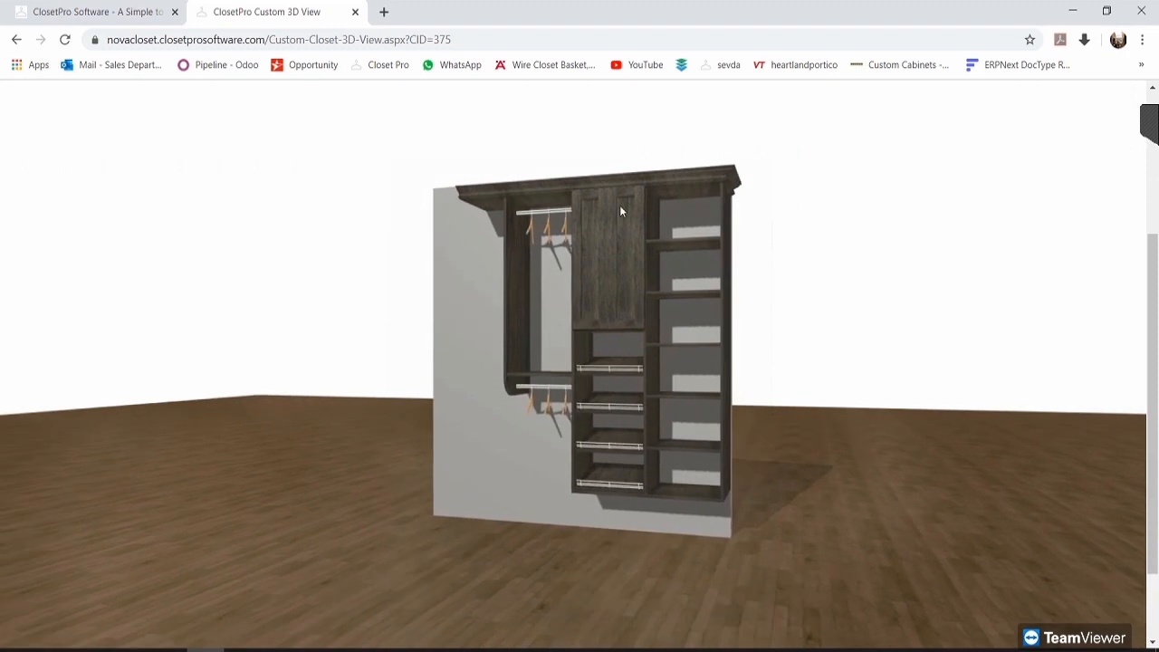
pyautogui.scroll(1, 825, 317)
pyautogui.scroll(1, 825, 317)
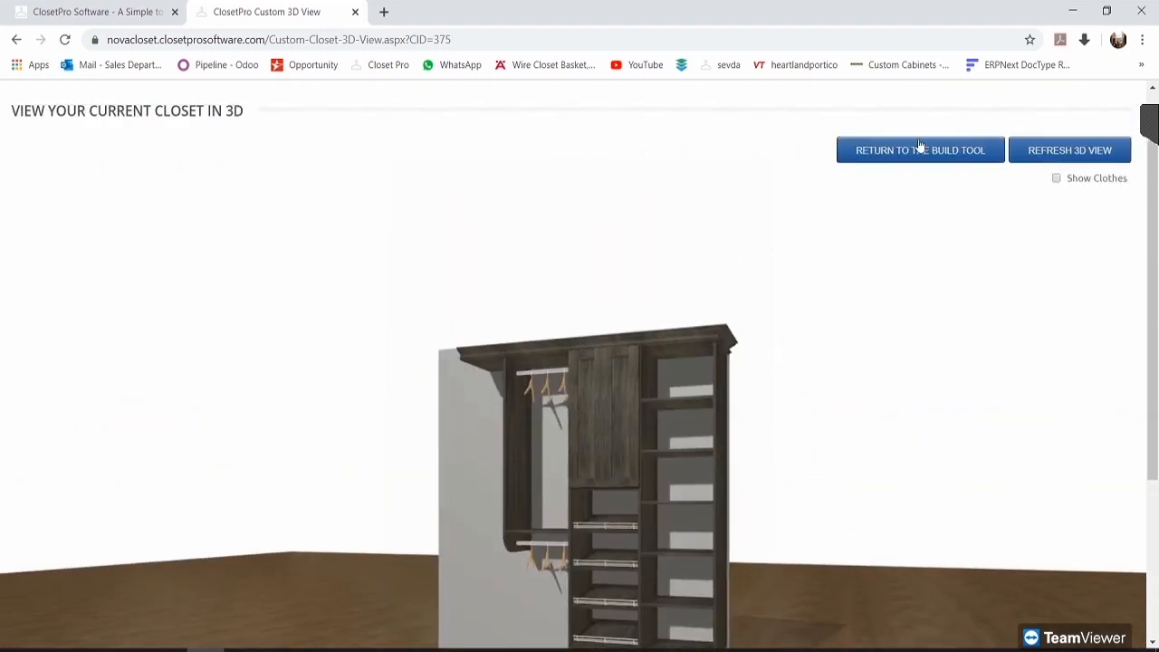
pyautogui.click(910, 156)
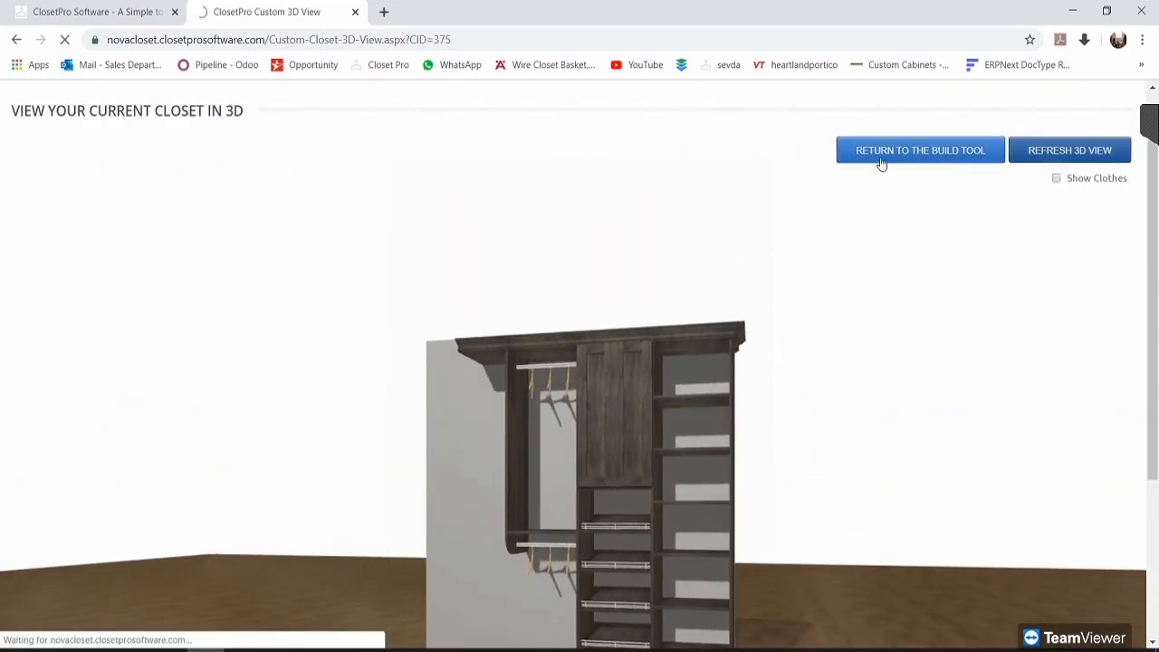
pyautogui.scroll(-2, 744, 467)
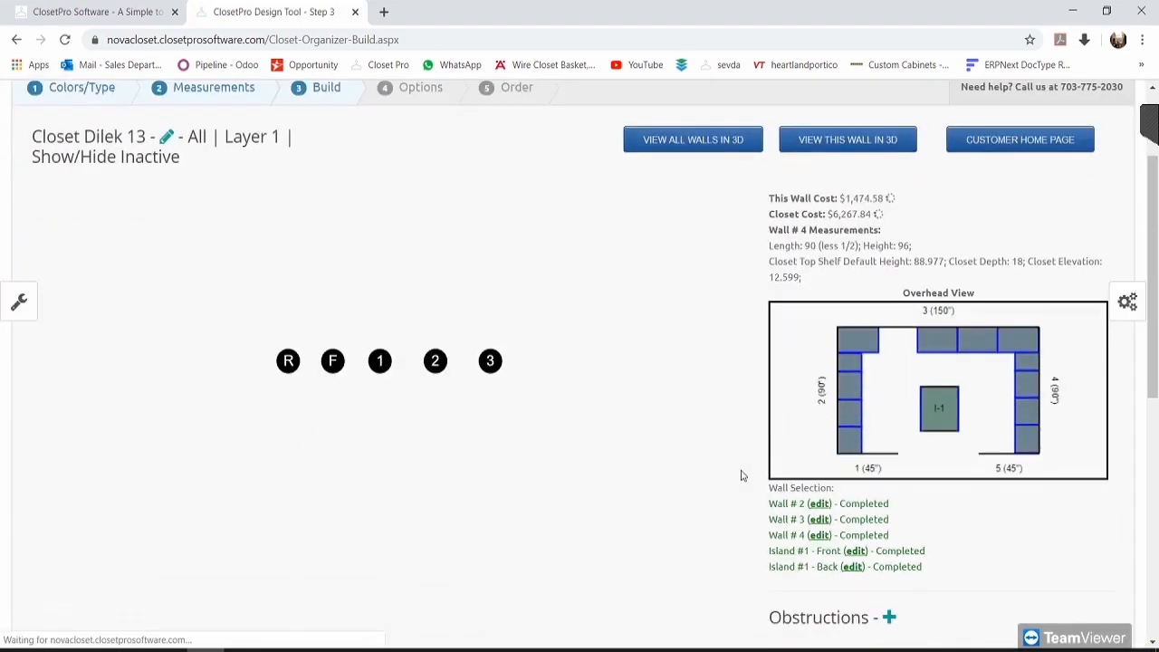
# Step: Keep unit 2's Double door style, switch its inserts to Clear Glass, and update the doors
pyautogui.click(435, 349)
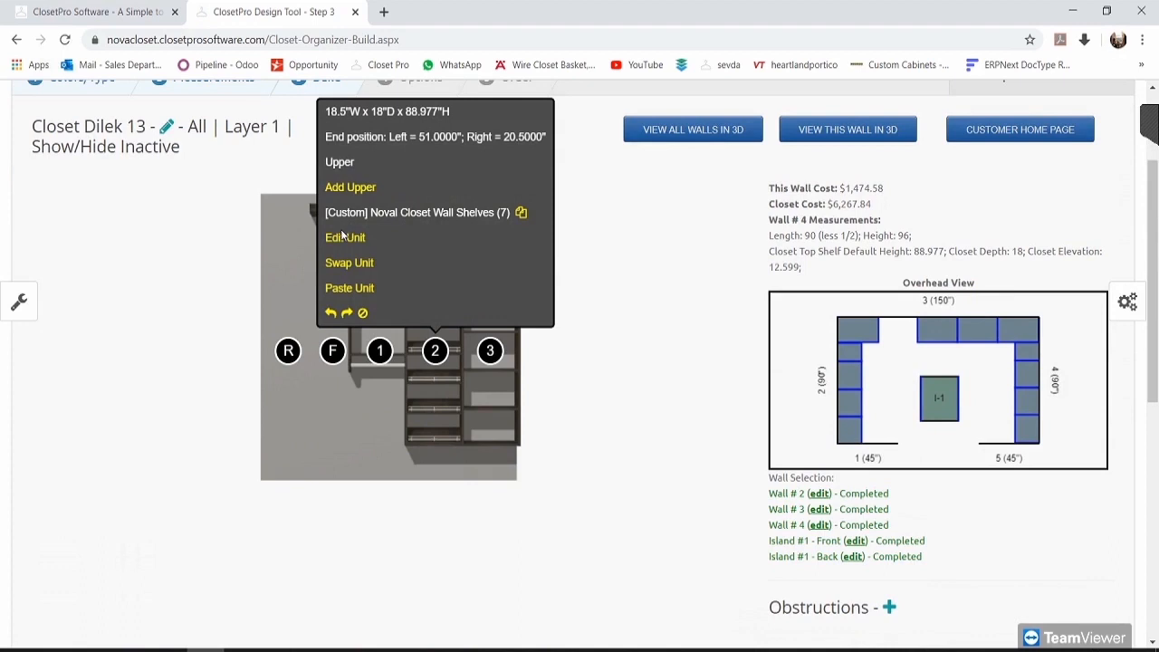
pyautogui.click(344, 238)
pyautogui.scroll(-1, 499, 311)
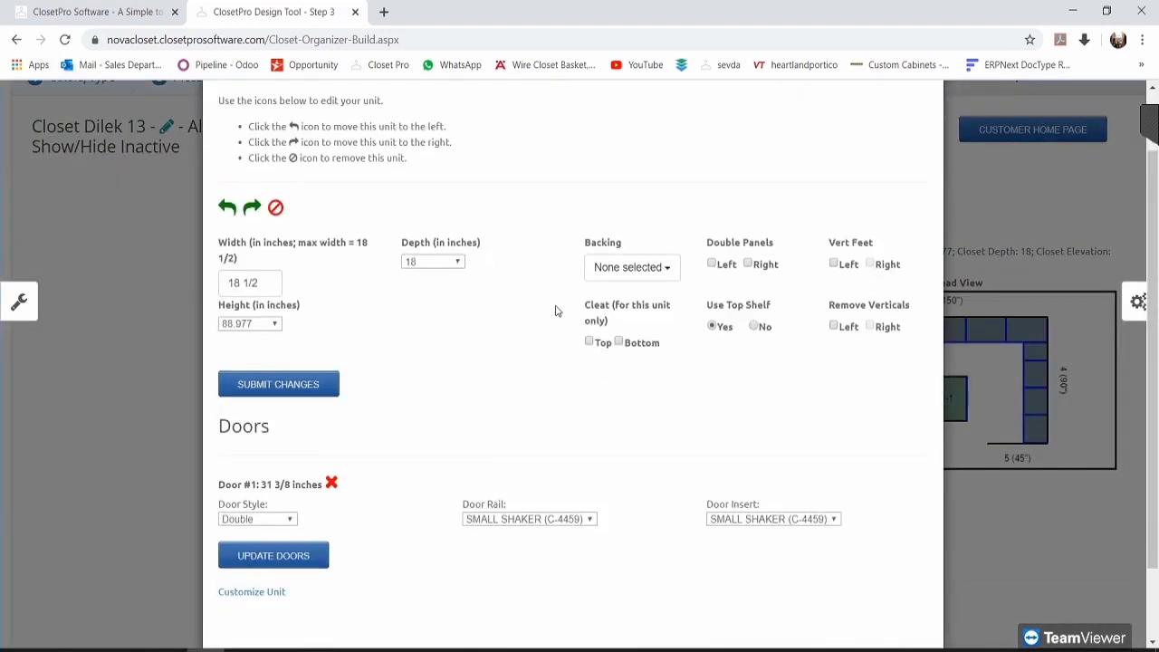
pyautogui.scroll(-1, 556, 311)
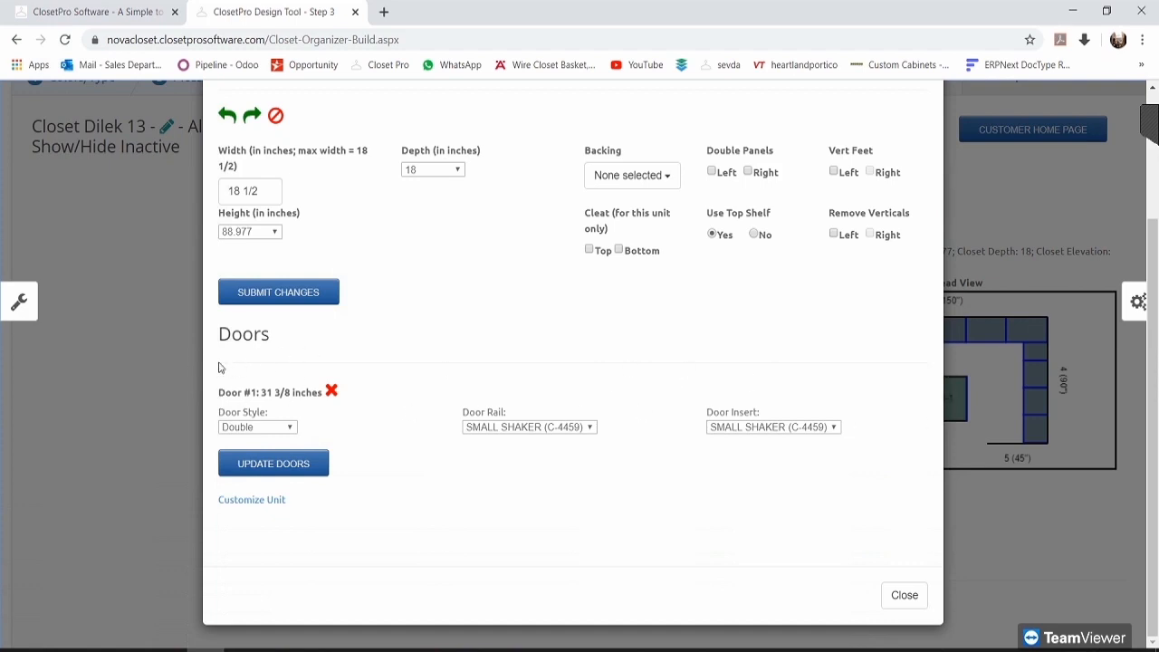
pyautogui.click(263, 428)
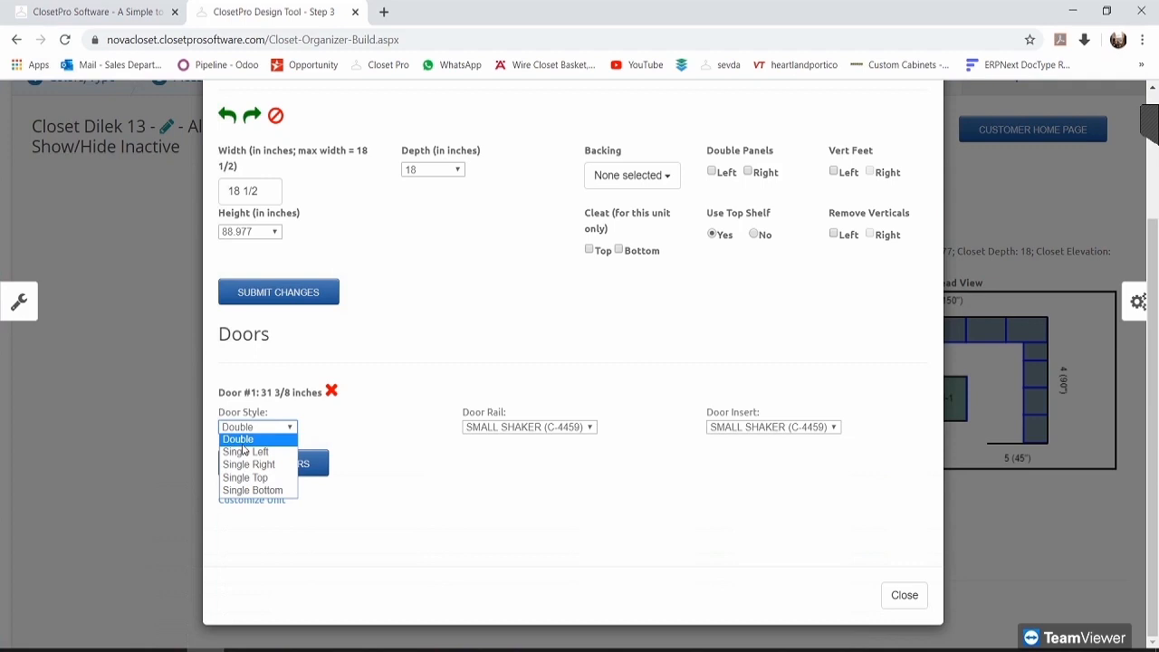
pyautogui.click(397, 406)
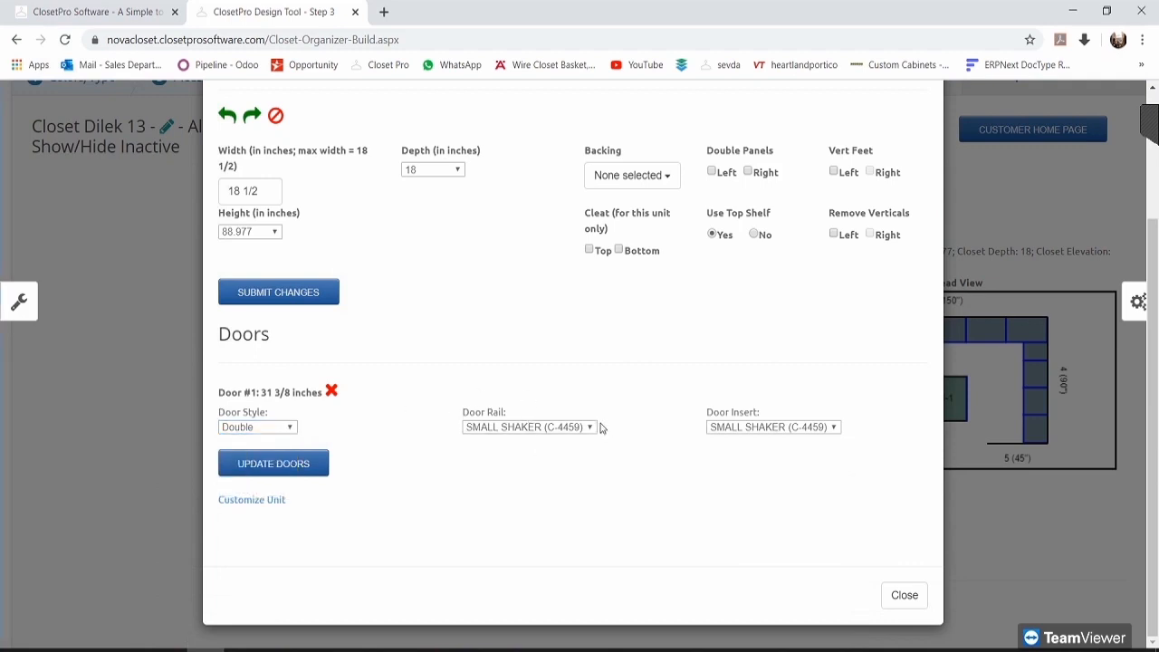
pyautogui.click(790, 430)
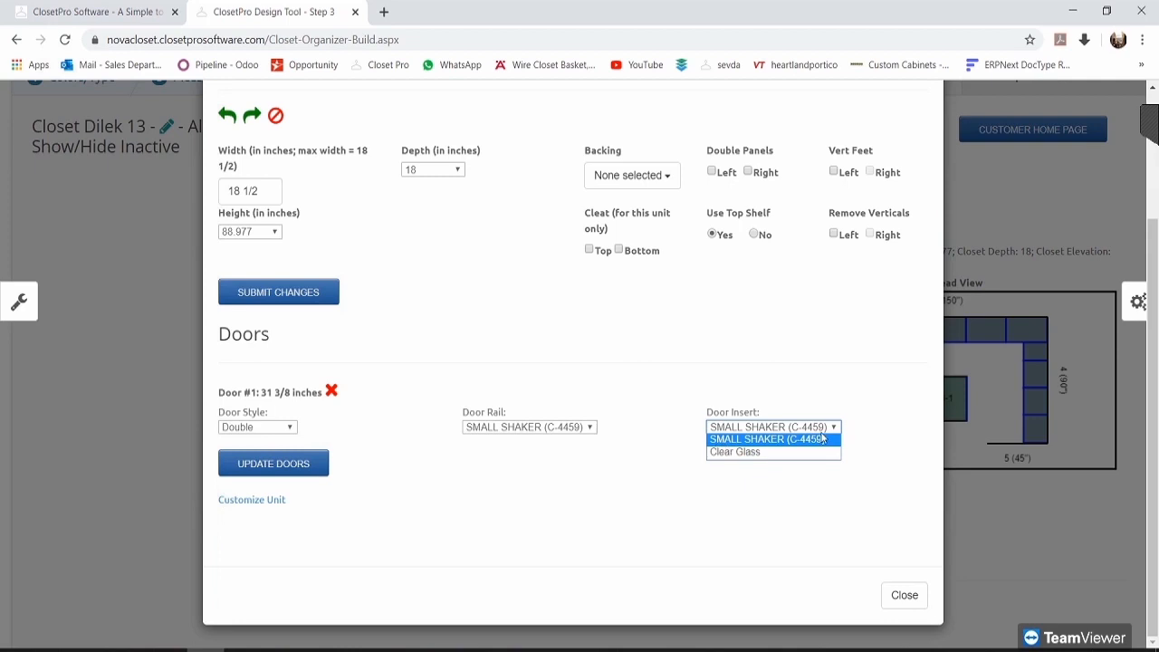
pyautogui.click(888, 419)
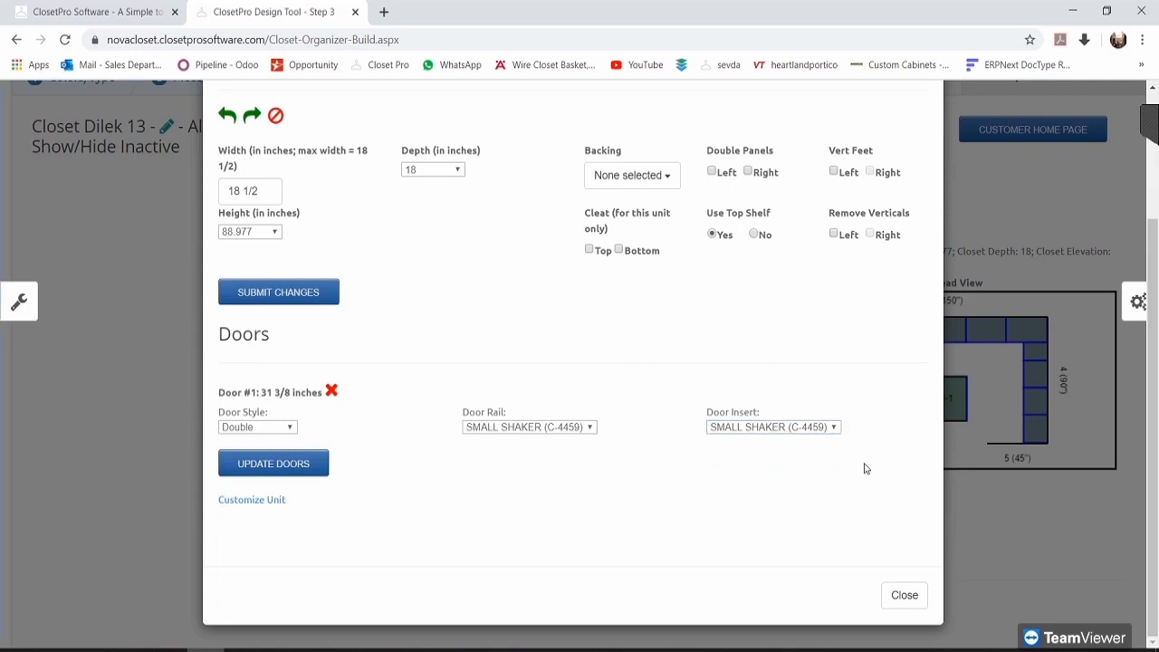
pyautogui.click(803, 428)
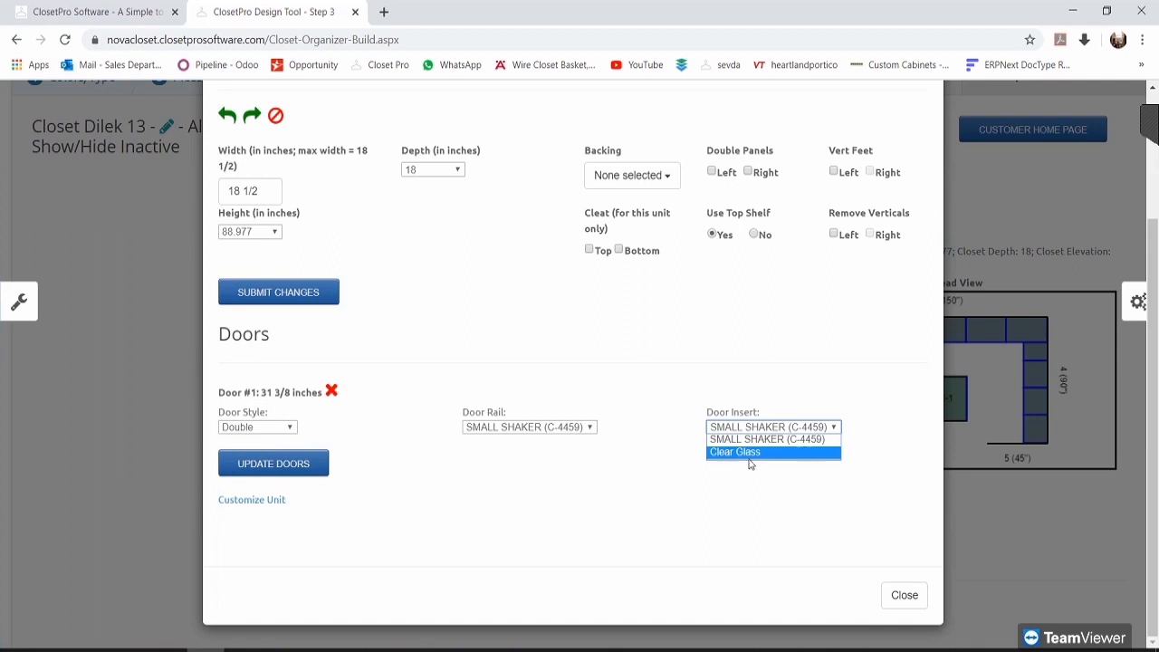
pyautogui.click(747, 453)
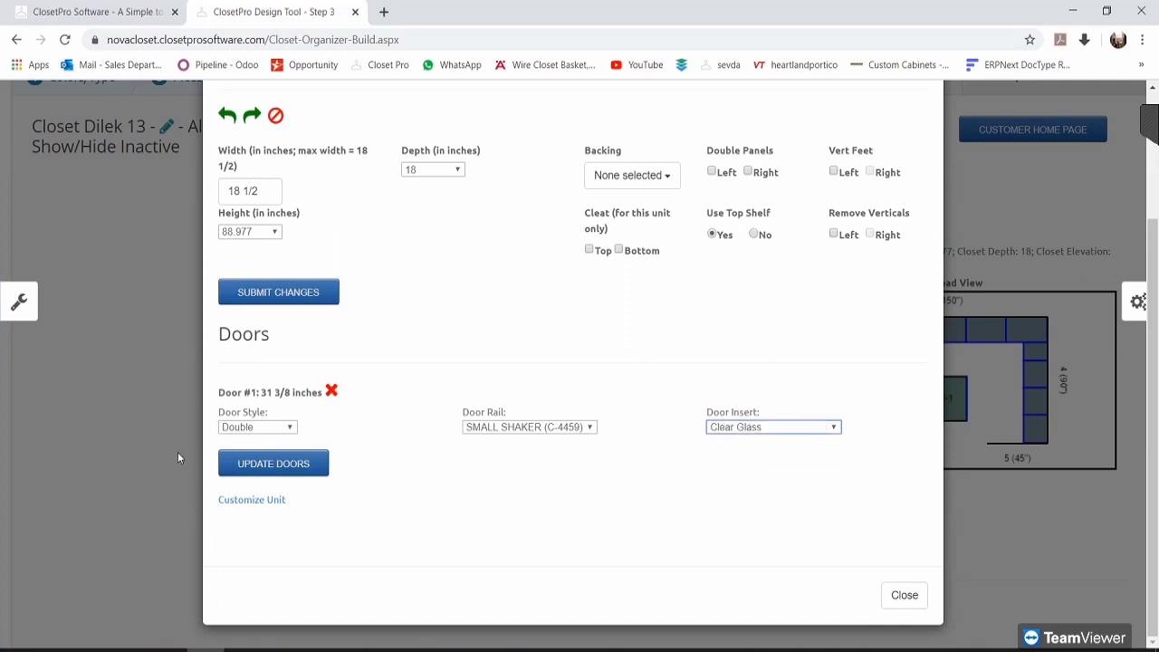
pyautogui.click(269, 466)
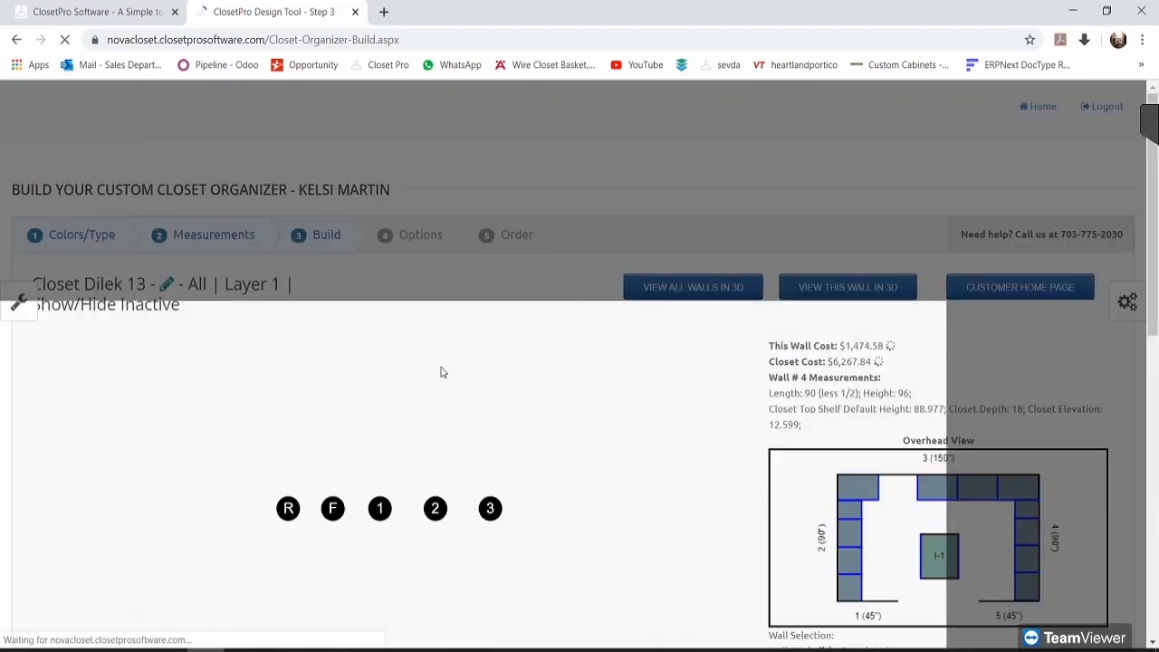
pyautogui.scroll(-1, 622, 369)
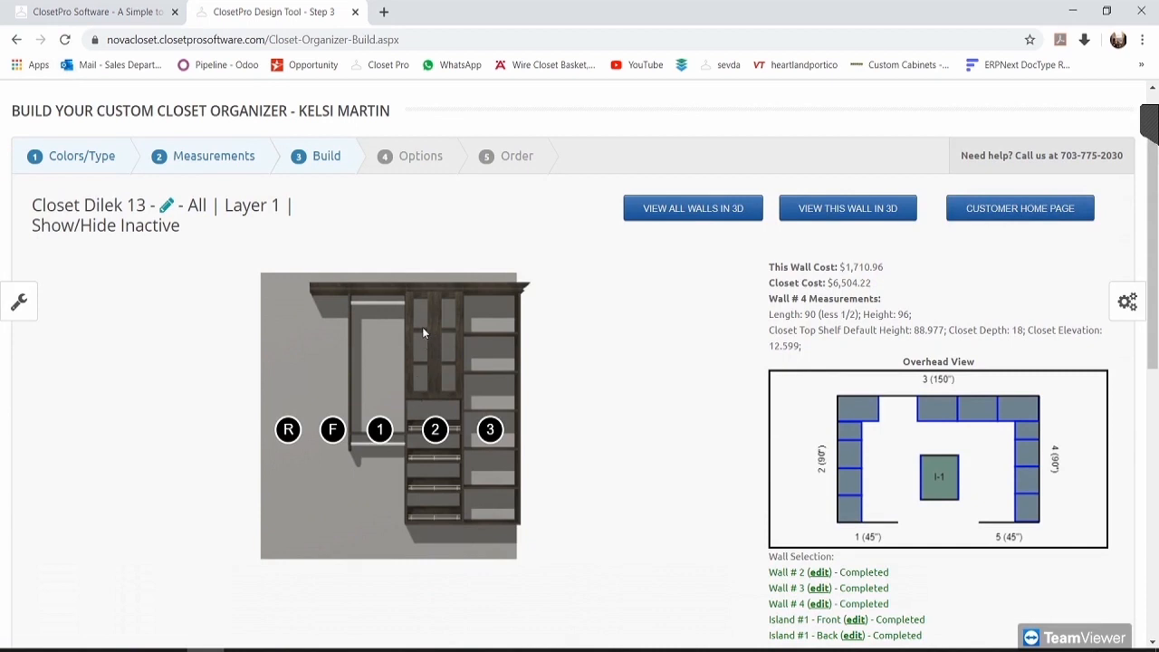
pyautogui.click(859, 215)
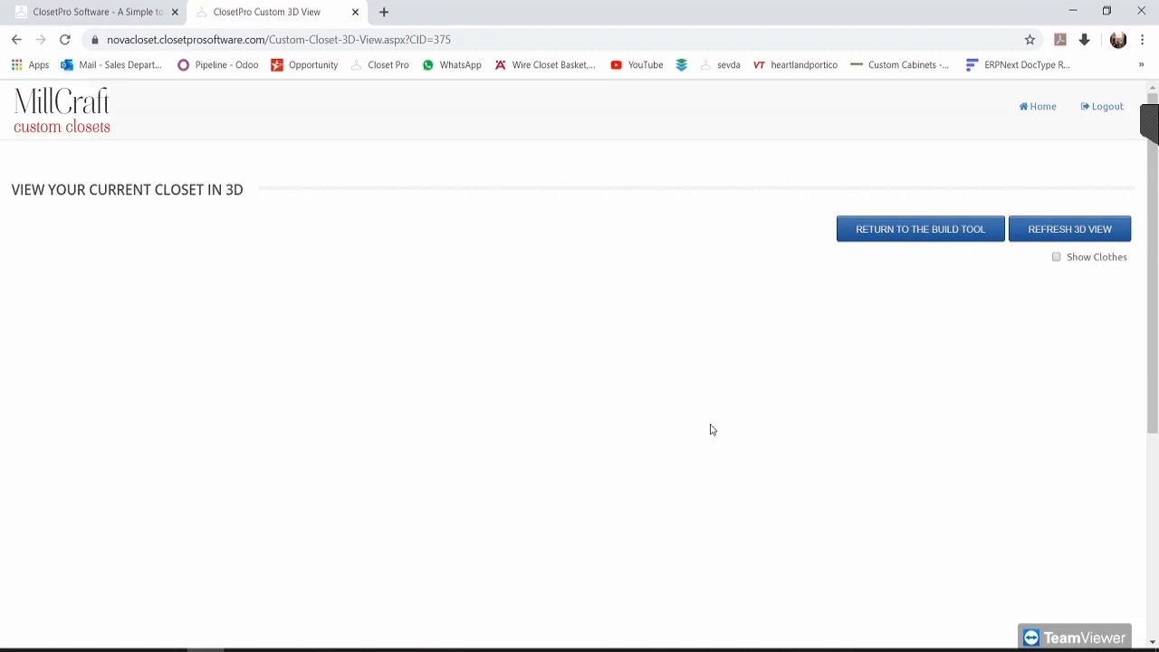
pyautogui.scroll(-2, 694, 435)
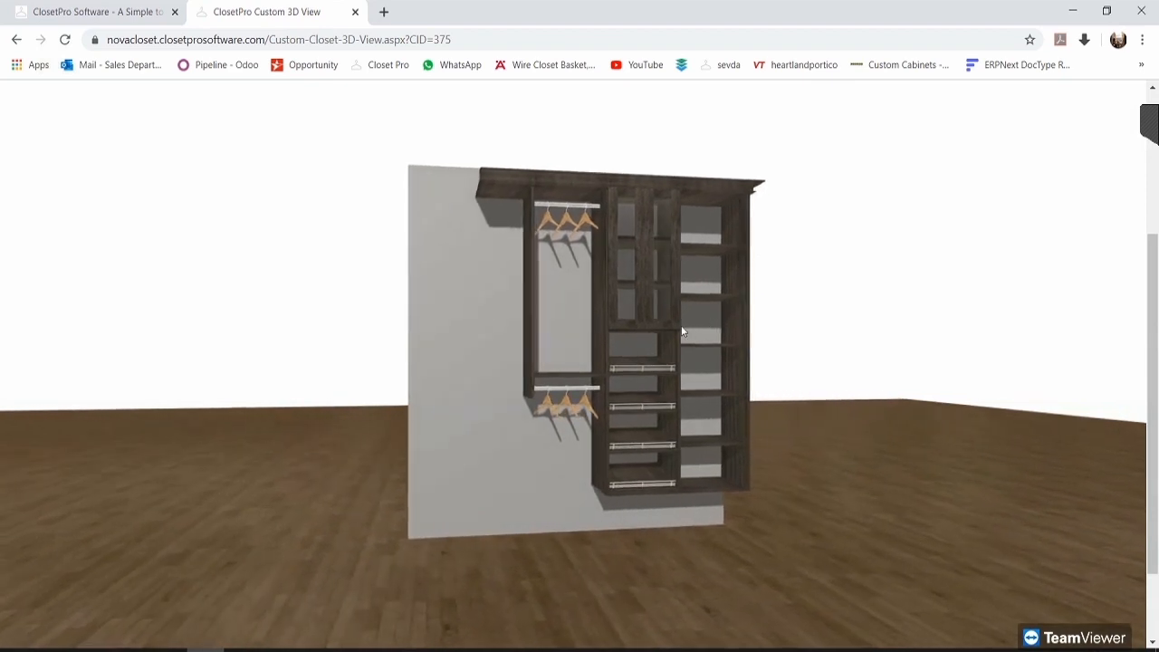
pyautogui.scroll(2, 875, 435)
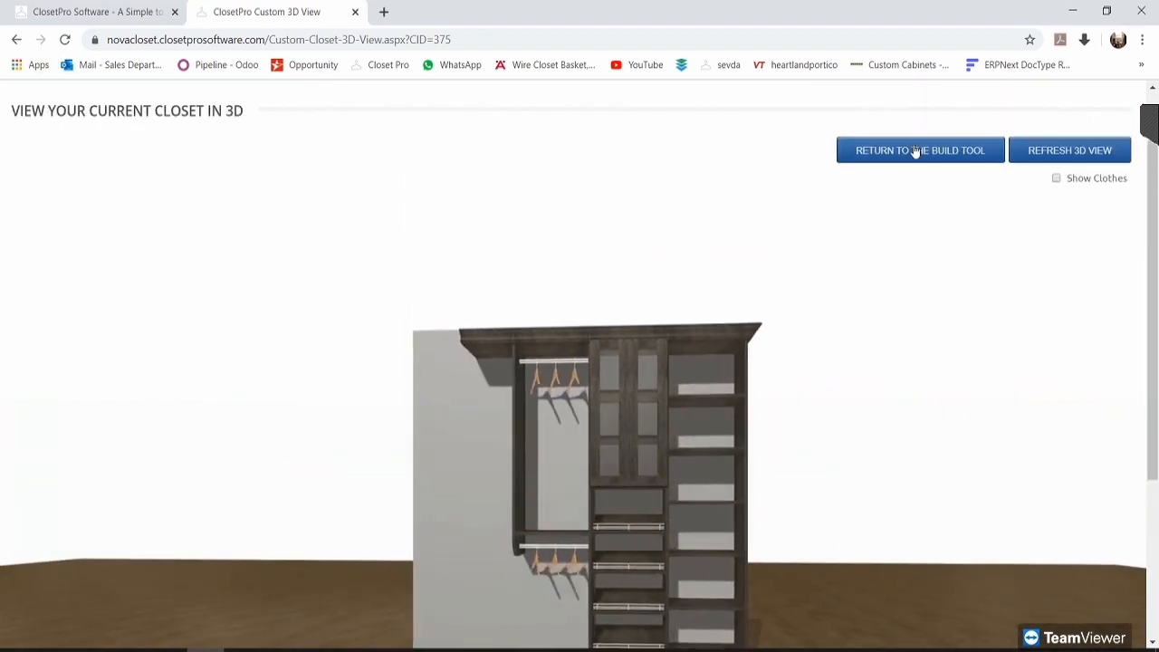
pyautogui.click(914, 150)
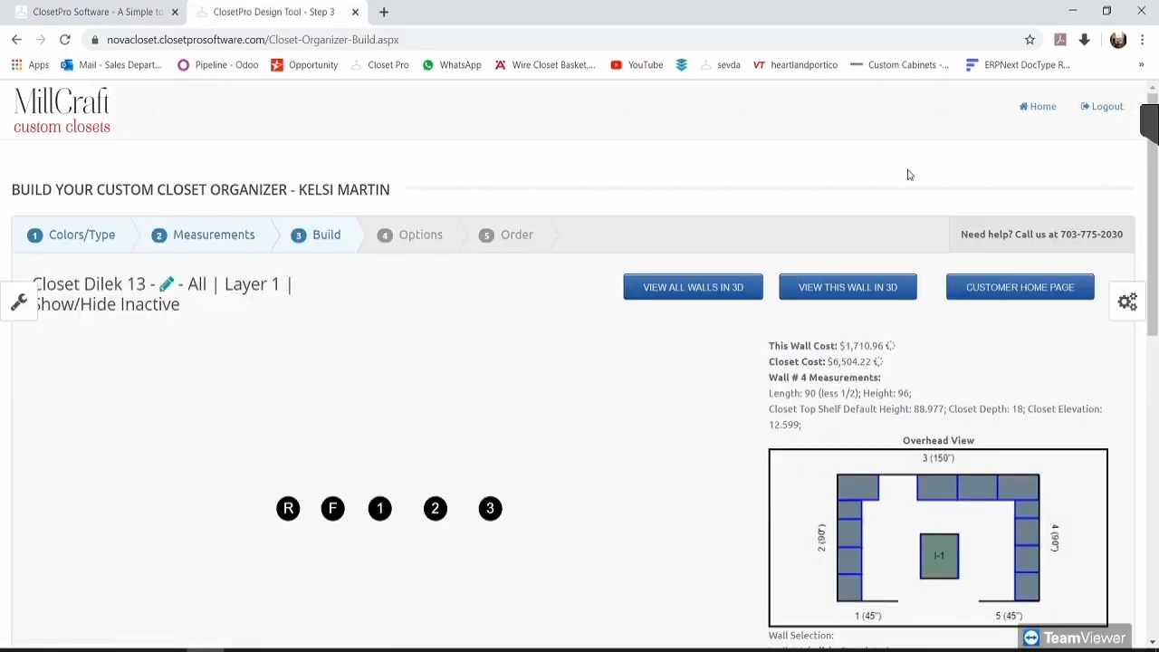
pyautogui.scroll(-2, 788, 244)
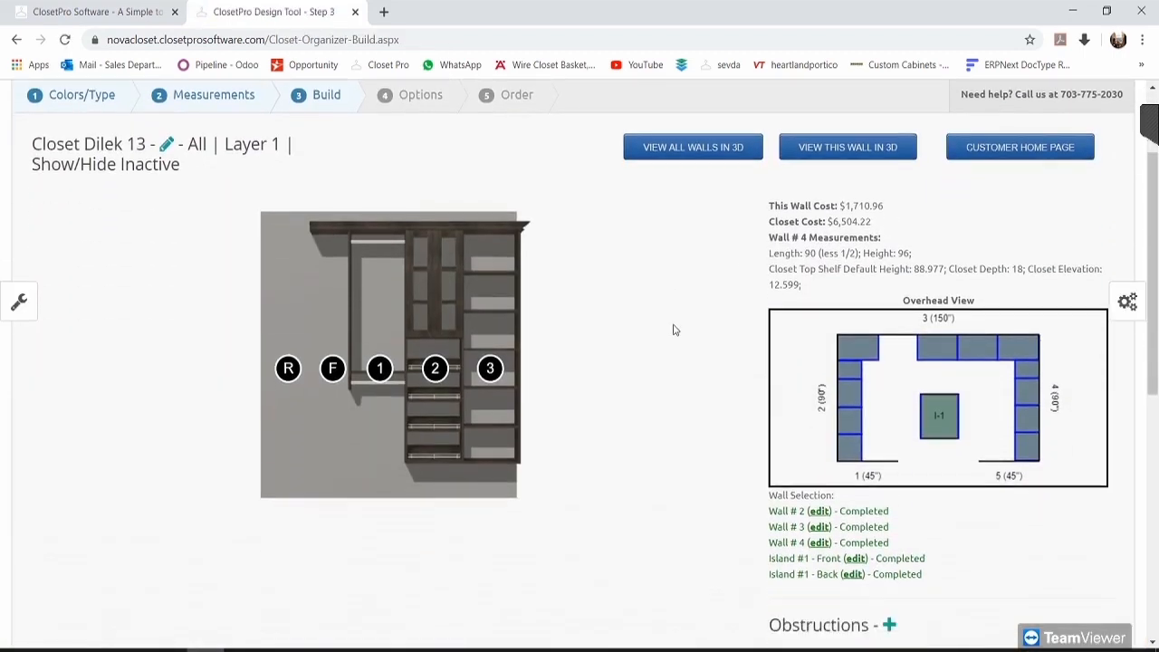
pyautogui.scroll(-5, 785, 365)
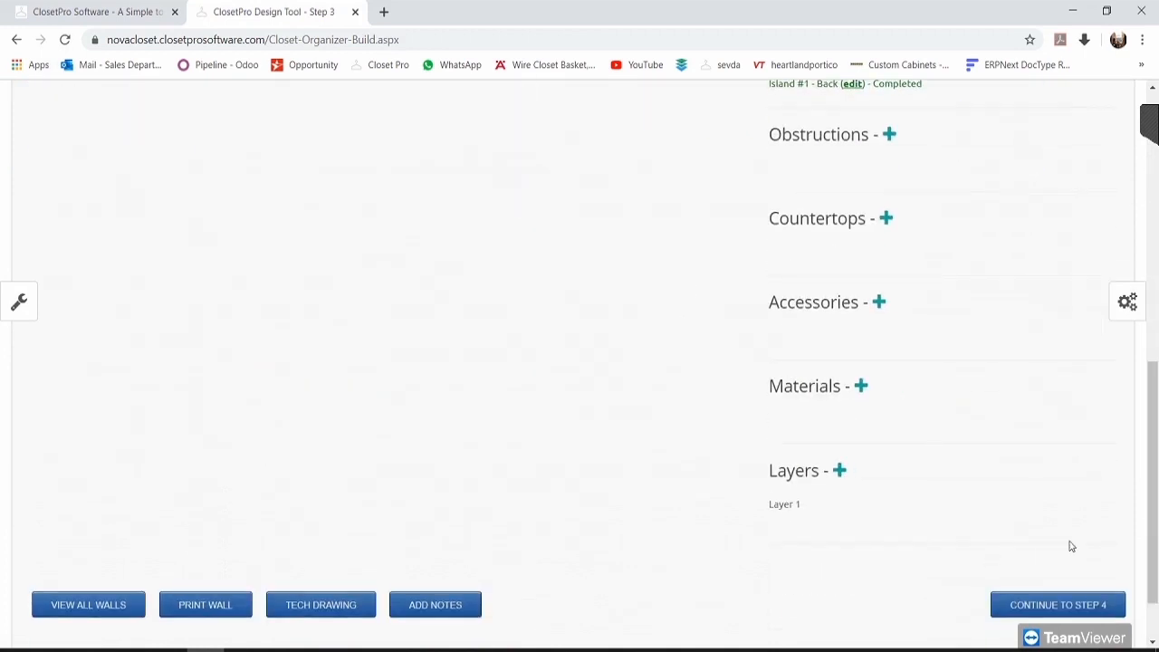
pyautogui.scroll(5, 1045, 621)
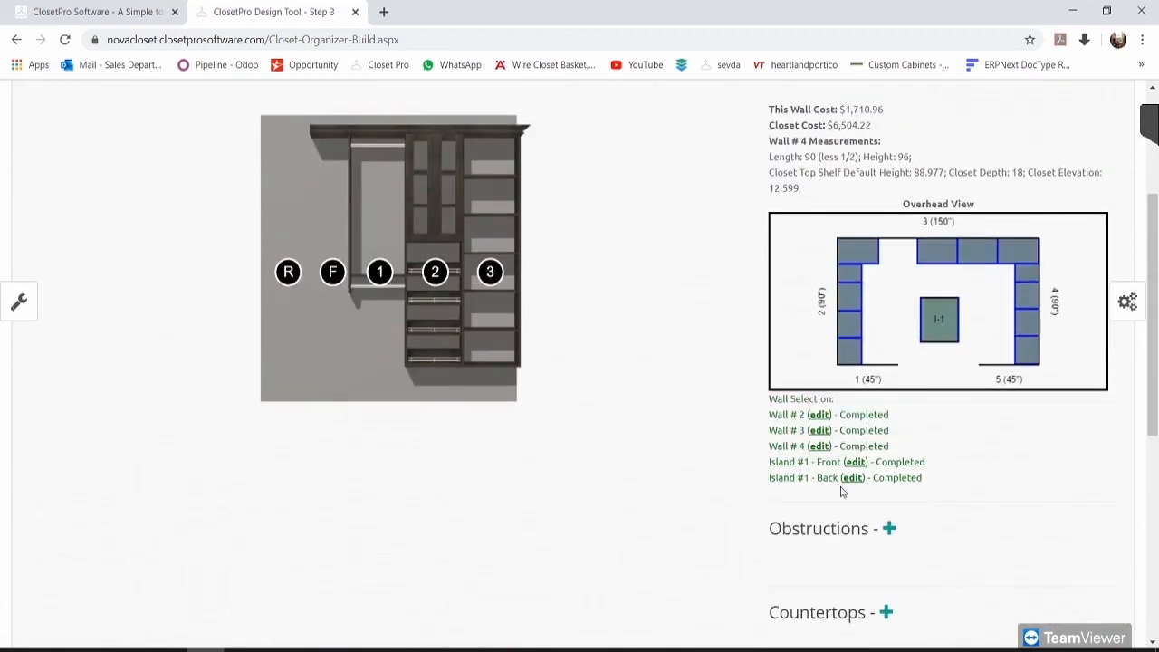
pyautogui.scroll(-1, 535, 528)
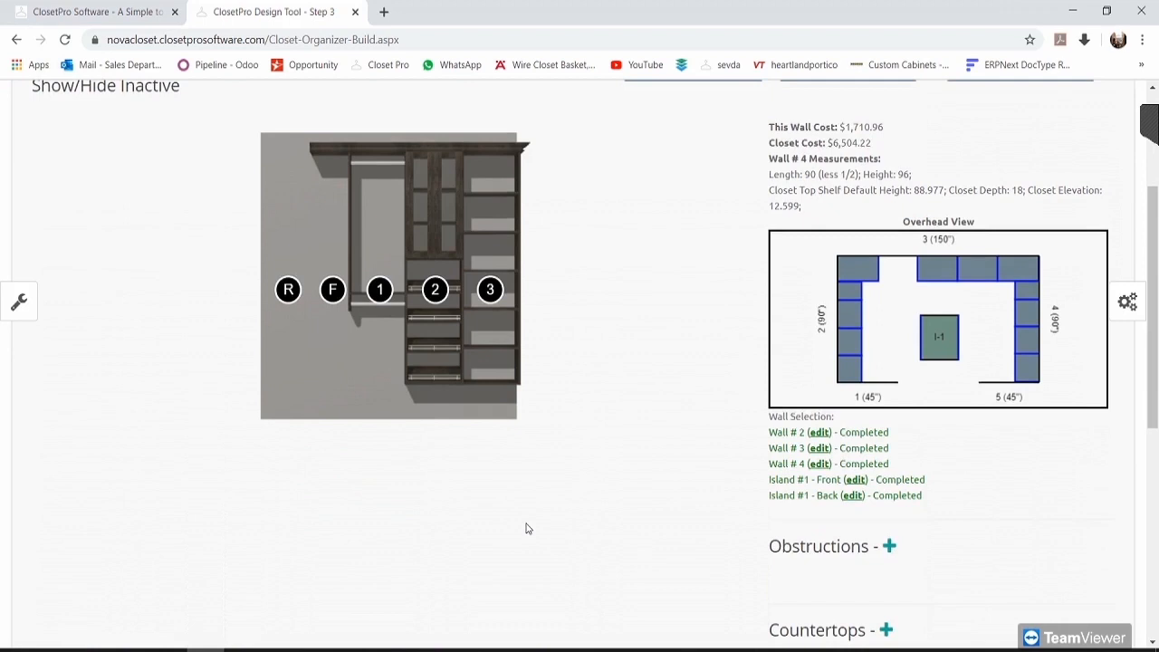
pyautogui.scroll(1, 546, 450)
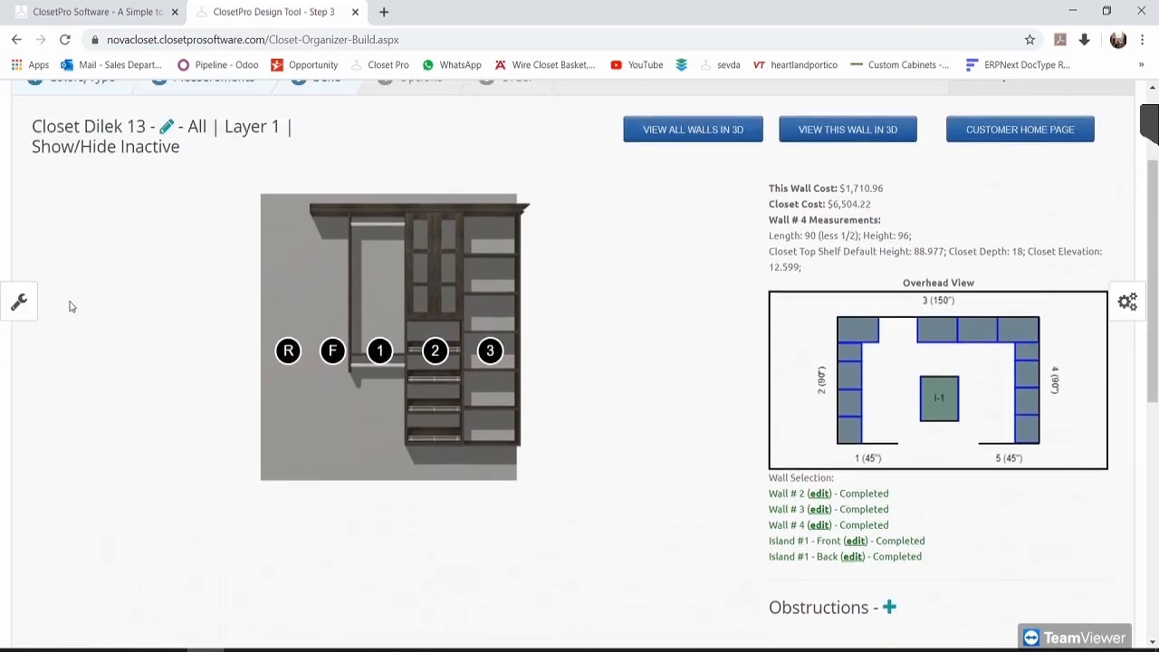
pyautogui.click(18, 303)
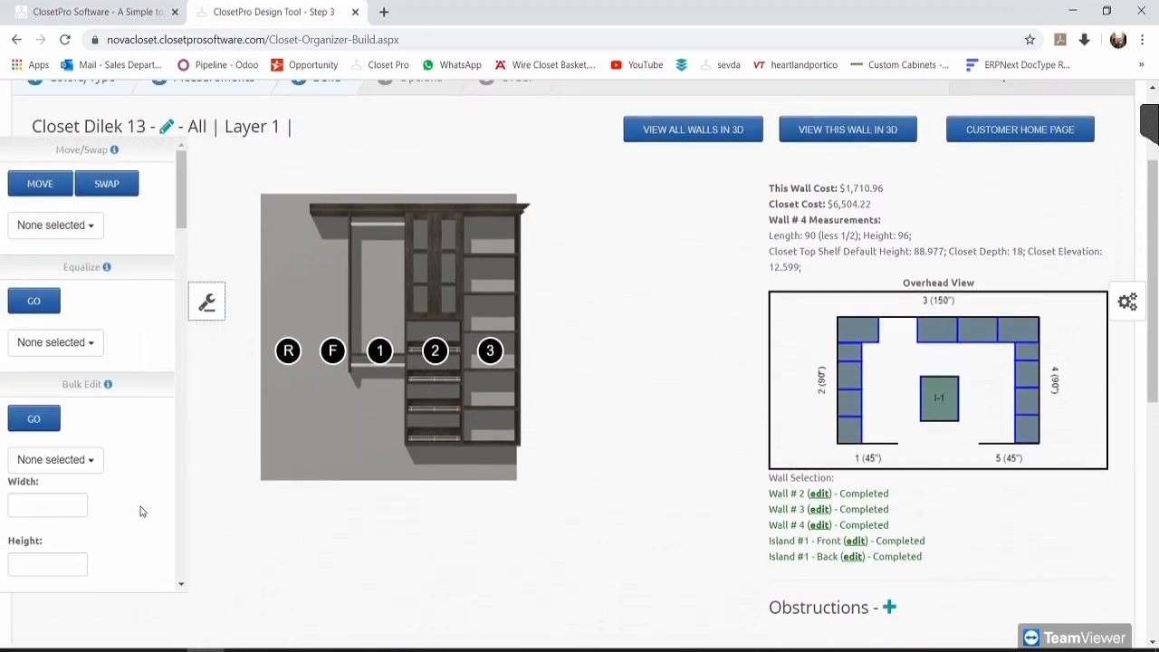
pyautogui.click(206, 302)
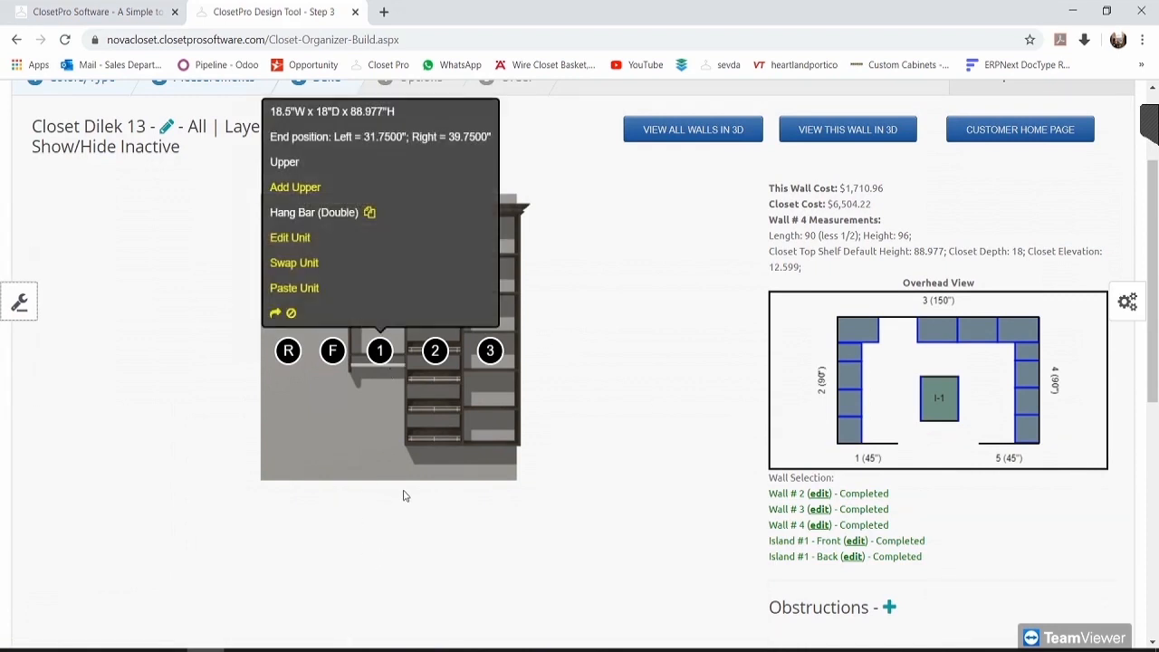
pyautogui.scroll(-4, 402, 521)
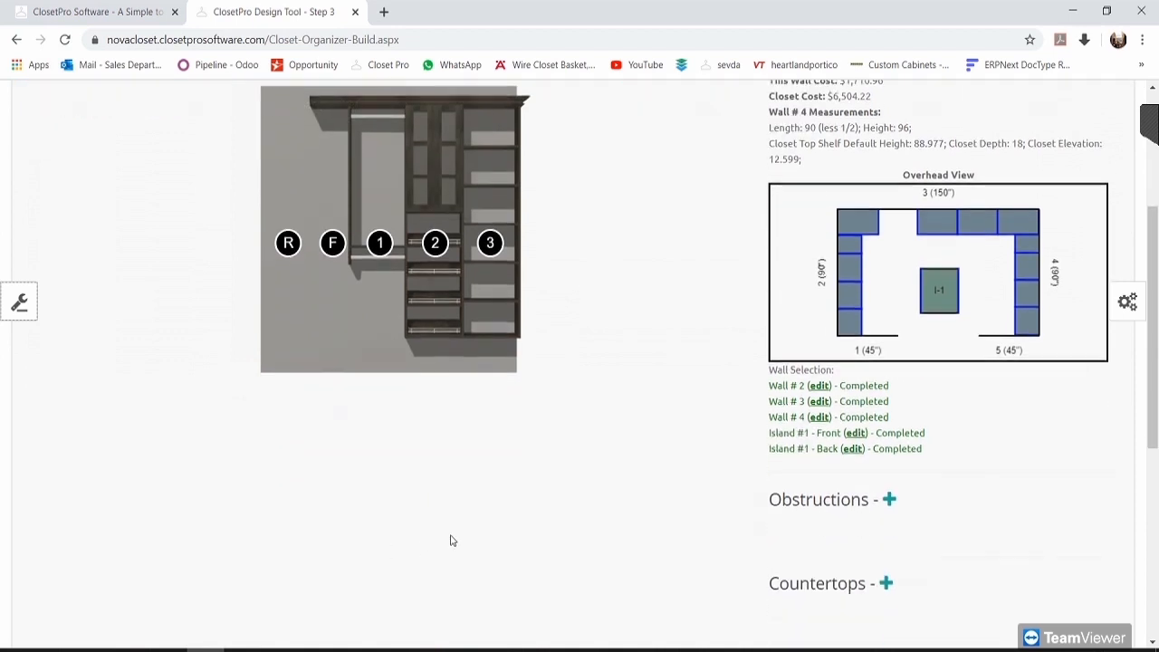
pyautogui.scroll(-2, 442, 507)
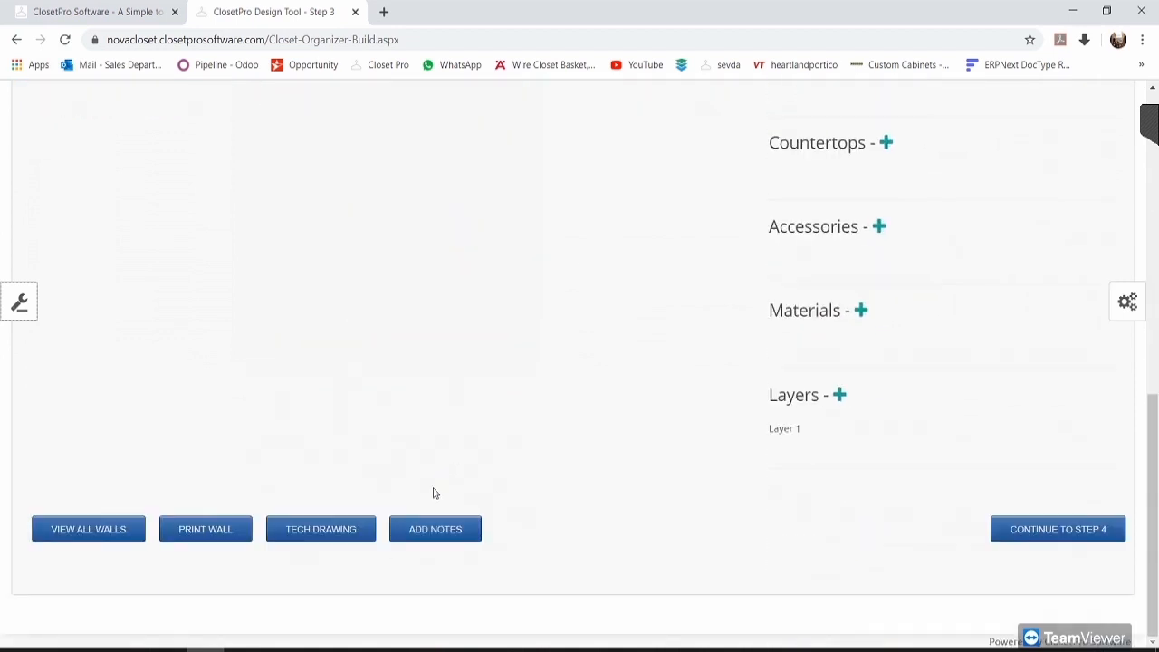
# Step: Open wall 4's notes page and expand the accessory annotation dropdown
pyautogui.click(455, 534)
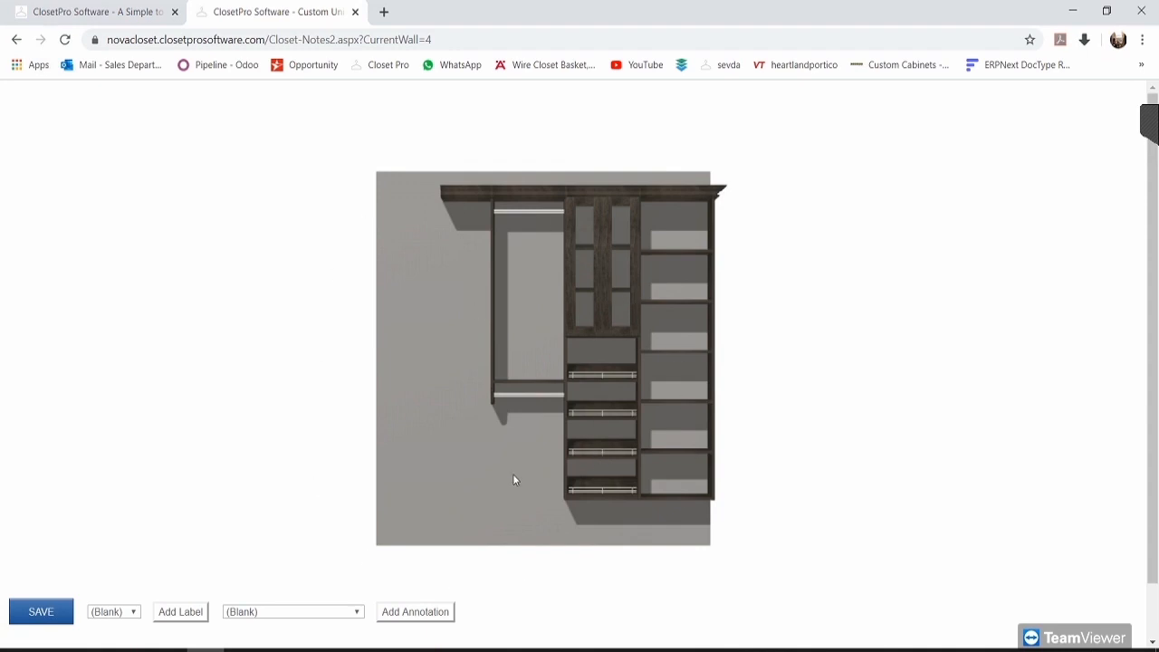
pyautogui.click(314, 612)
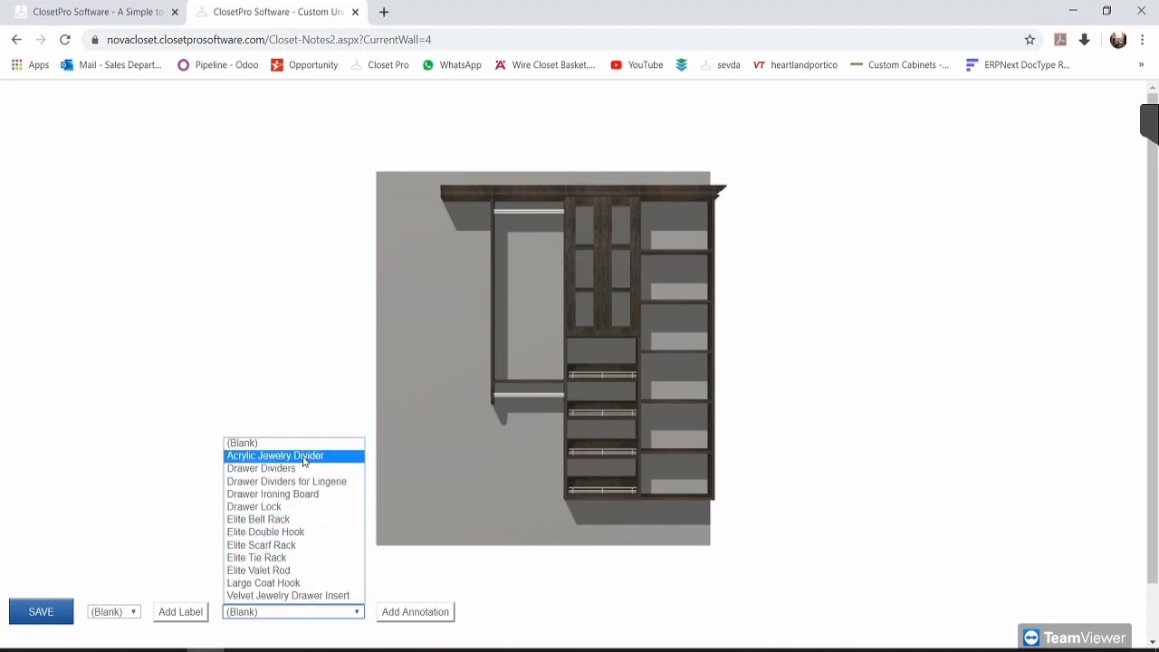
# Step: Add a Large Coat Hook annotation and place marker A on the left hanging section
pyautogui.click(284, 585)
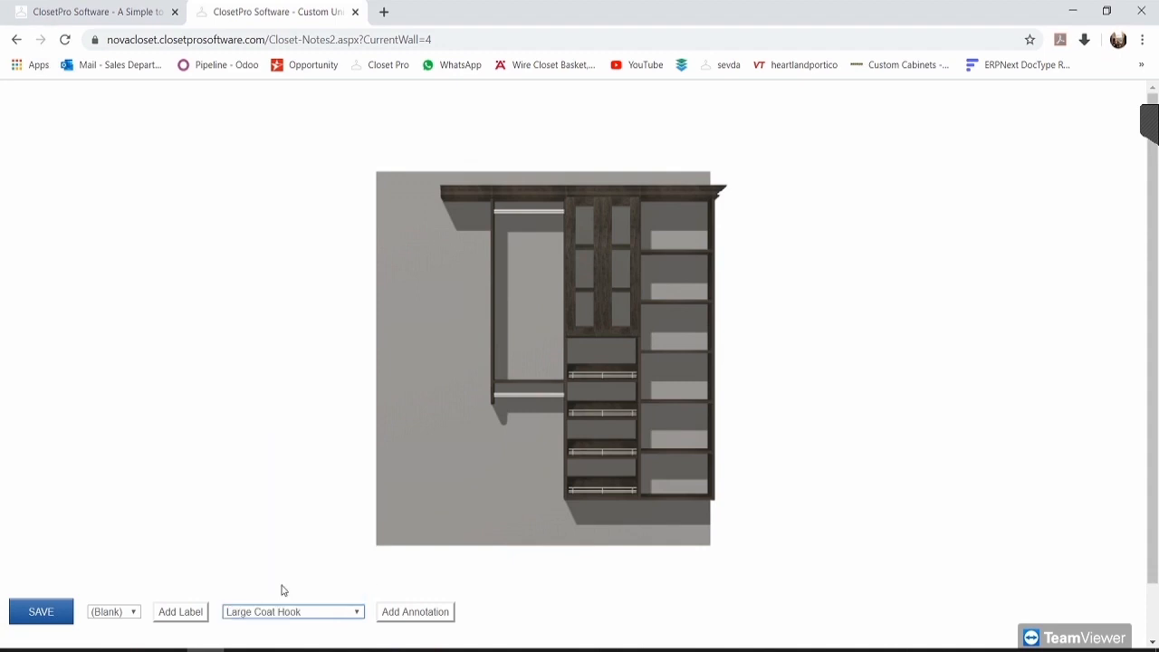
pyautogui.click(412, 612)
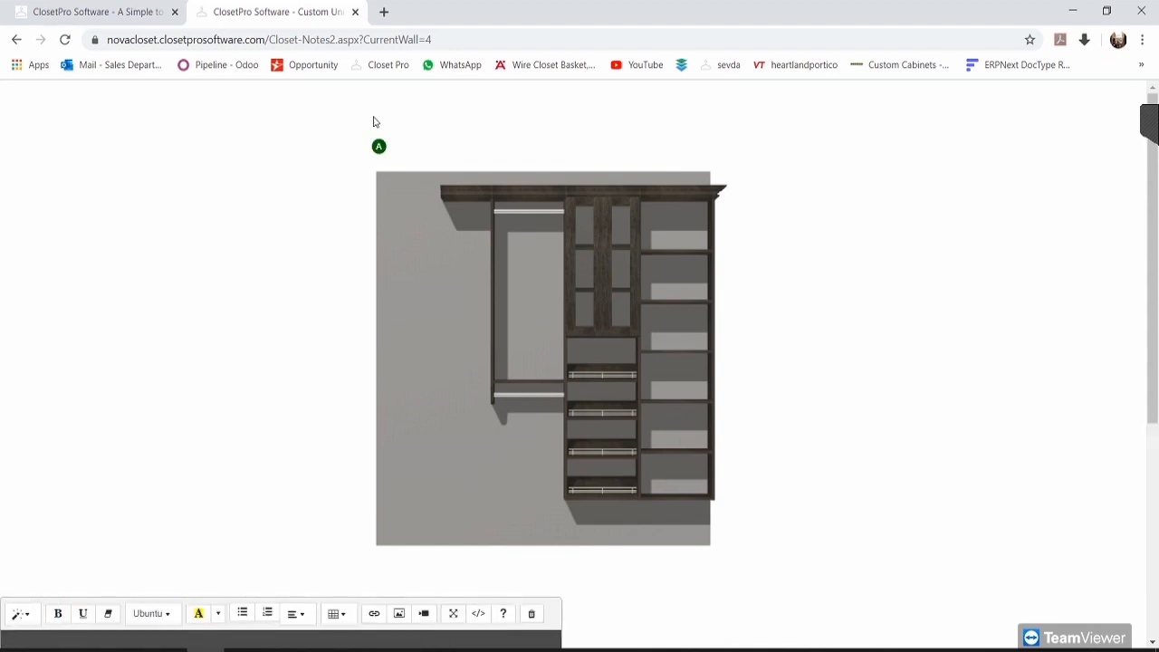
pyautogui.moveTo(379, 145)
pyautogui.mouseDown()
pyautogui.moveTo(388, 184)
pyautogui.moveTo(443, 257)
pyautogui.moveTo(526, 259)
pyautogui.moveTo(583, 225)
pyautogui.moveTo(498, 280)
pyautogui.moveTo(546, 289)
pyautogui.moveTo(664, 248)
pyautogui.moveTo(624, 310)
pyautogui.mouseUp()
pyautogui.moveTo(435, 297)
pyautogui.mouseDown()
pyautogui.moveTo(473, 307)
pyautogui.moveTo(505, 278)
pyautogui.moveTo(499, 293)
pyautogui.moveTo(500, 272)
pyautogui.mouseUp()
# Step: Leave the clothing category unchanged and add a blank text label to the wall 4 drawing
pyautogui.scroll(-4, 499, 347)
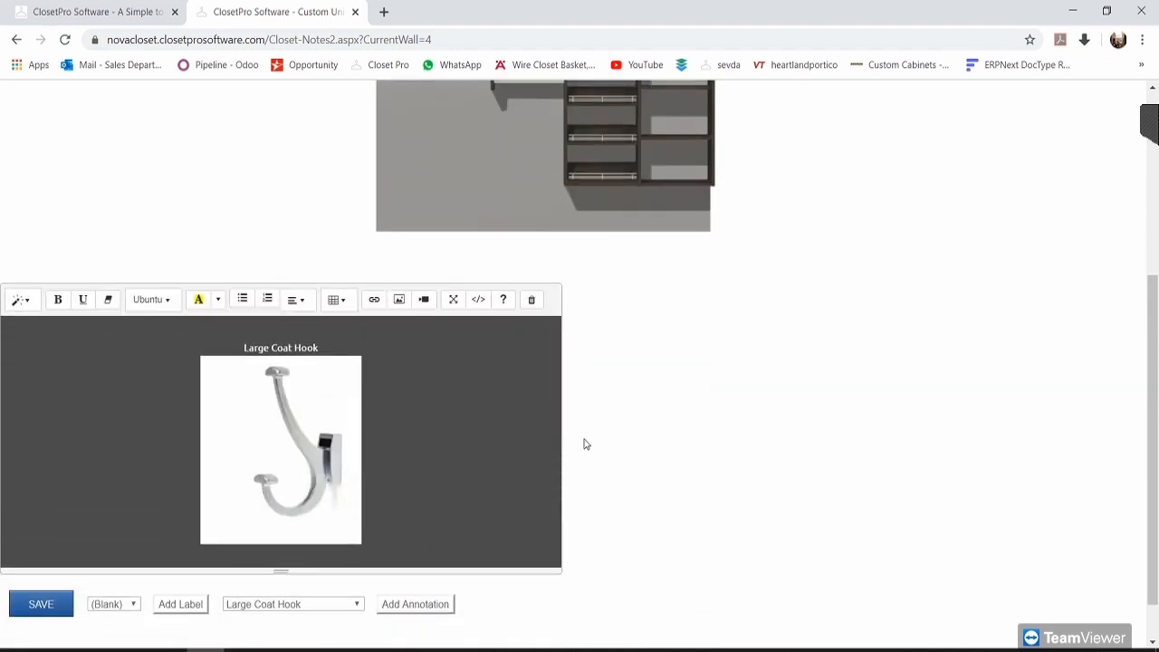
pyautogui.scroll(4, 568, 288)
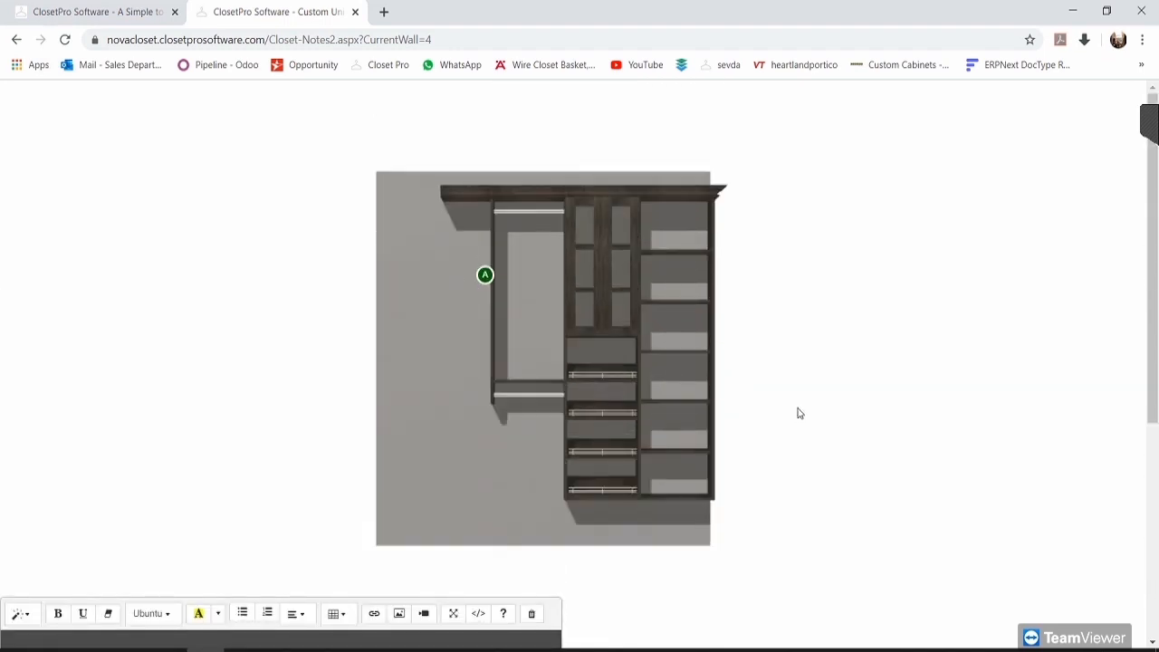
pyautogui.scroll(-4, 799, 412)
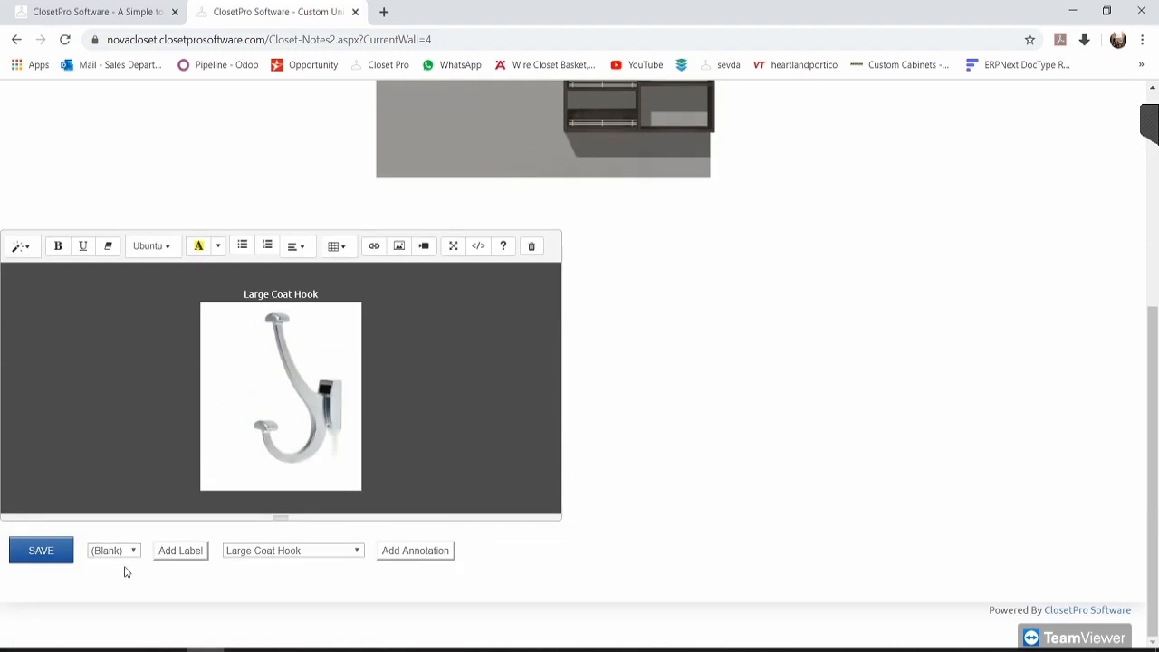
pyautogui.scroll(4, 733, 422)
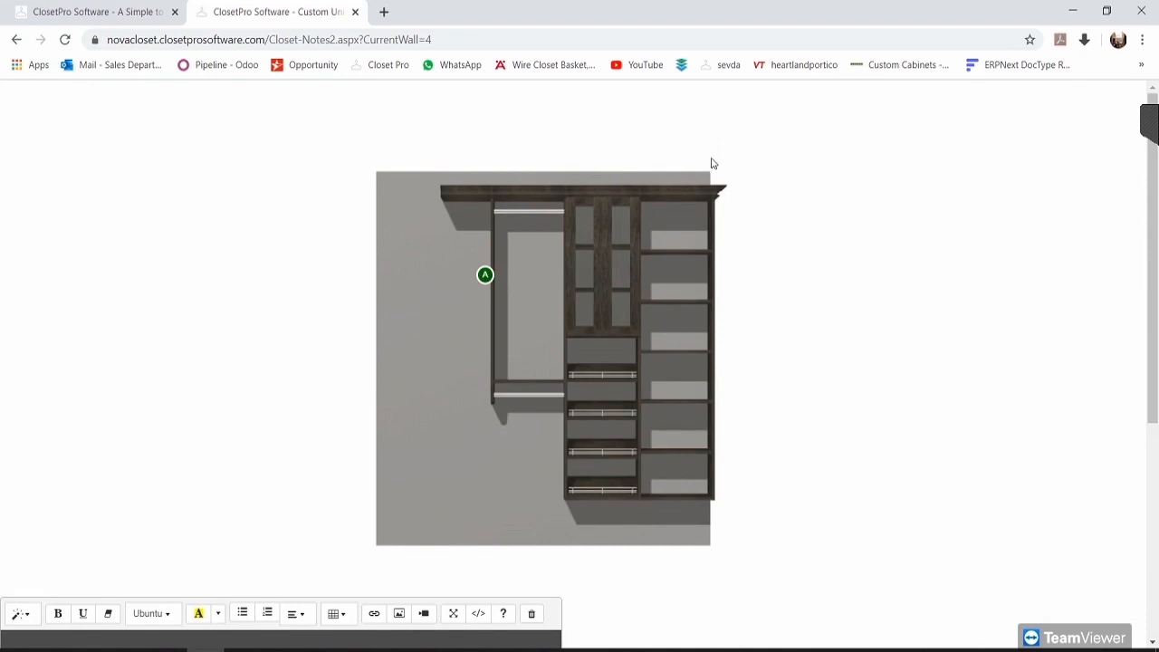
pyautogui.scroll(-3, 508, 173)
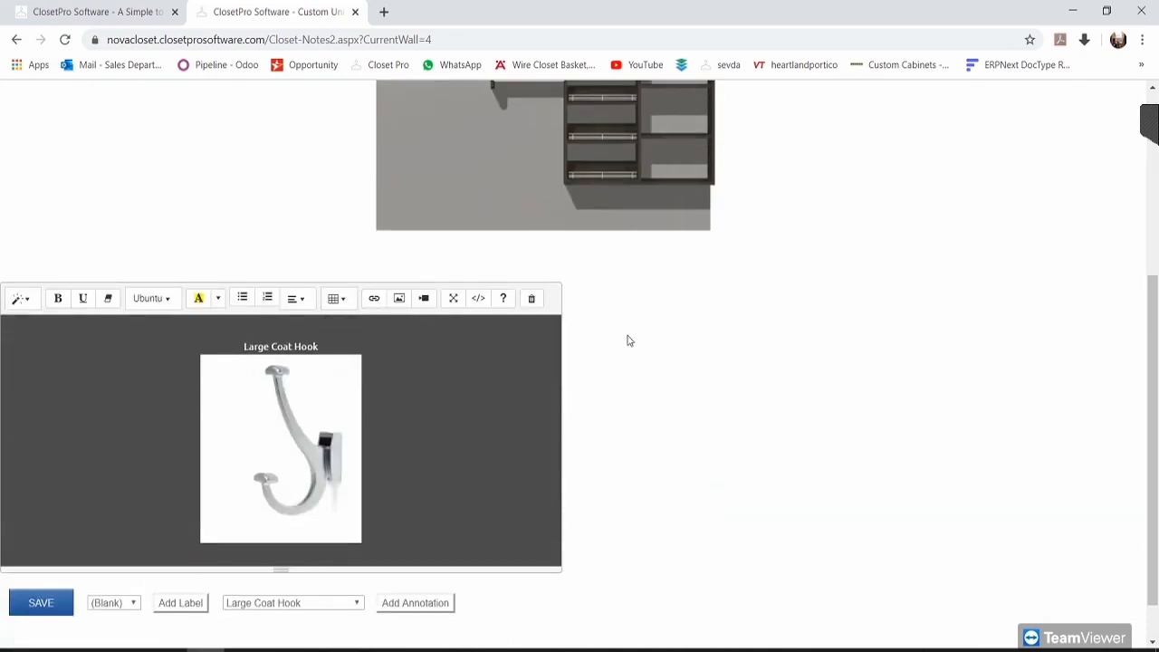
pyautogui.click(136, 606)
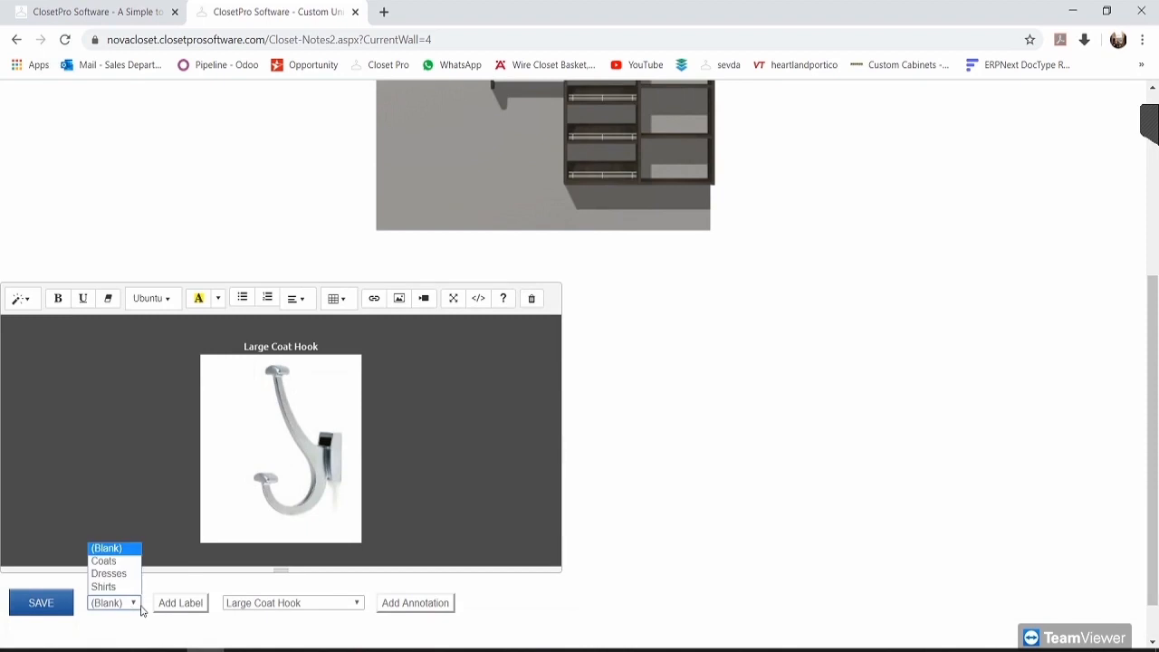
pyautogui.click(186, 624)
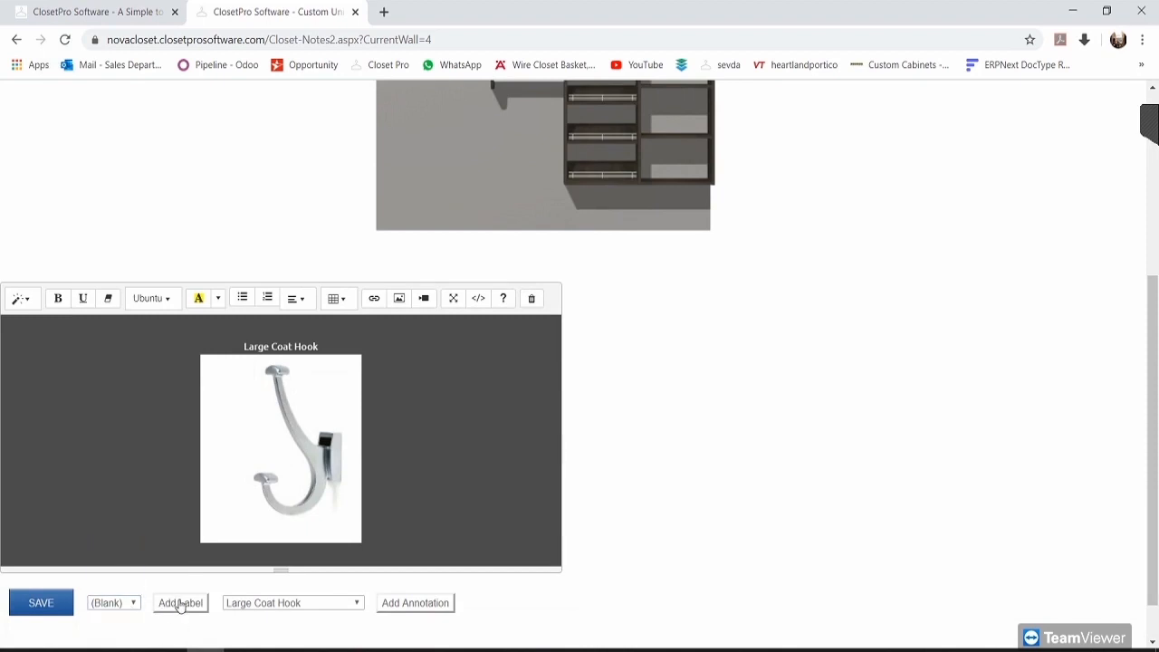
pyautogui.click(180, 604)
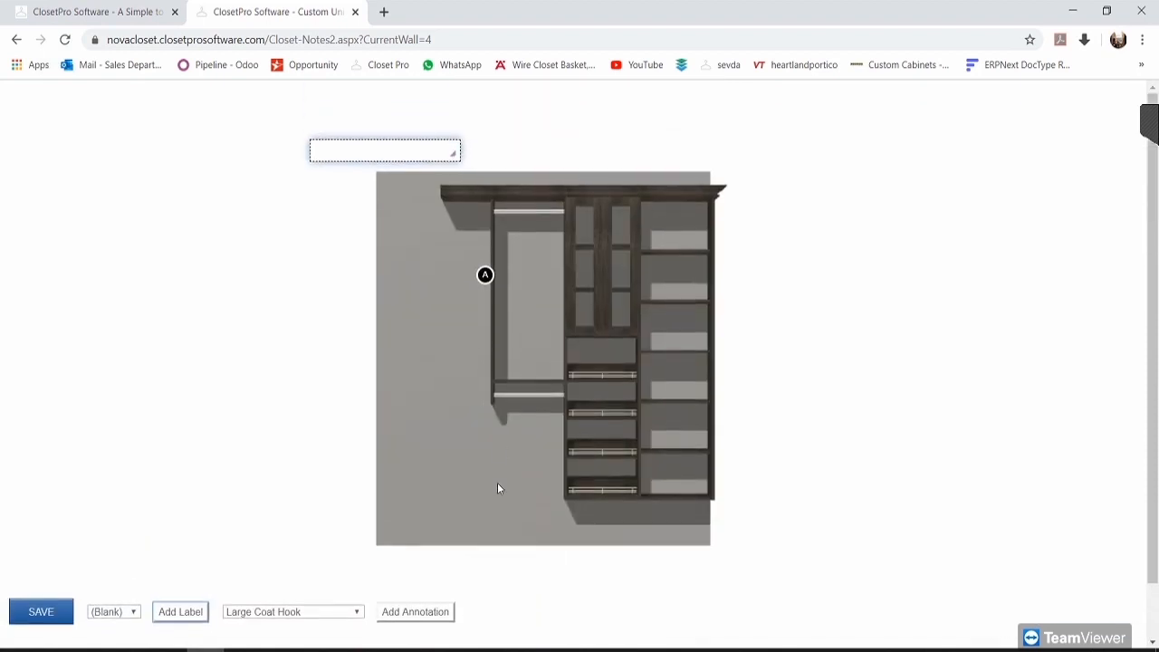
# Step: Enter the label 'Margin error on this wall', move it above the closet, and save the notes
pyautogui.click(349, 153)
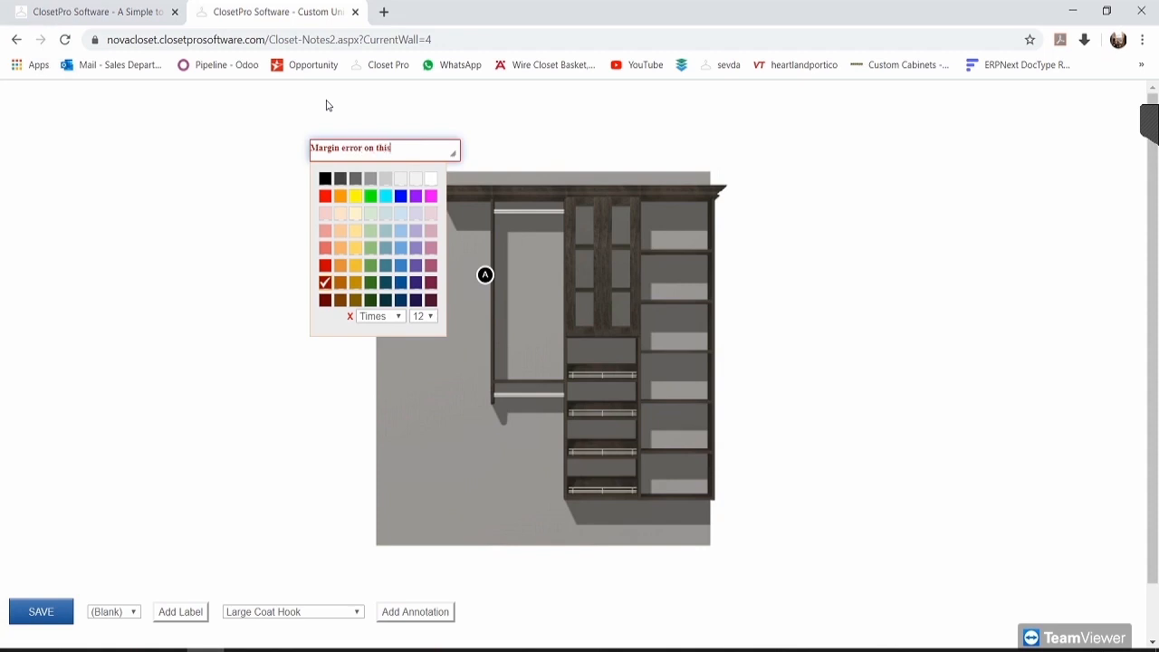
pyautogui.write('ll')
pyautogui.moveTo(455, 154)
pyautogui.mouseDown()
pyautogui.moveTo(412, 152)
pyautogui.moveTo(670, 131)
pyautogui.moveTo(700, 150)
pyautogui.mouseUp()
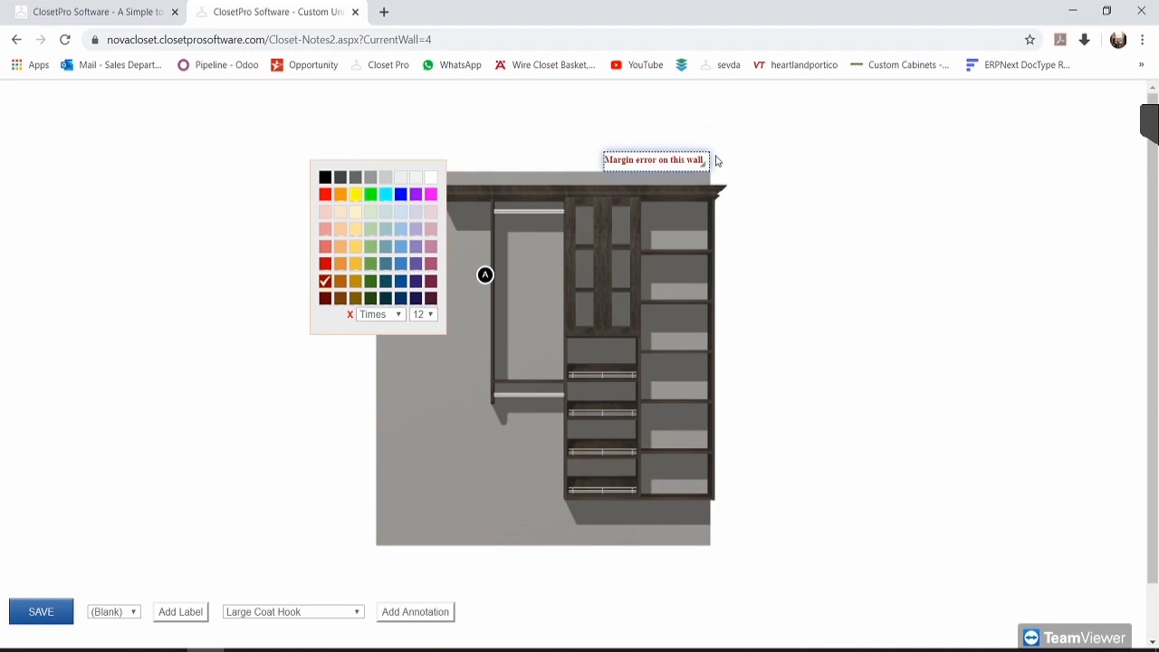
pyautogui.click(826, 317)
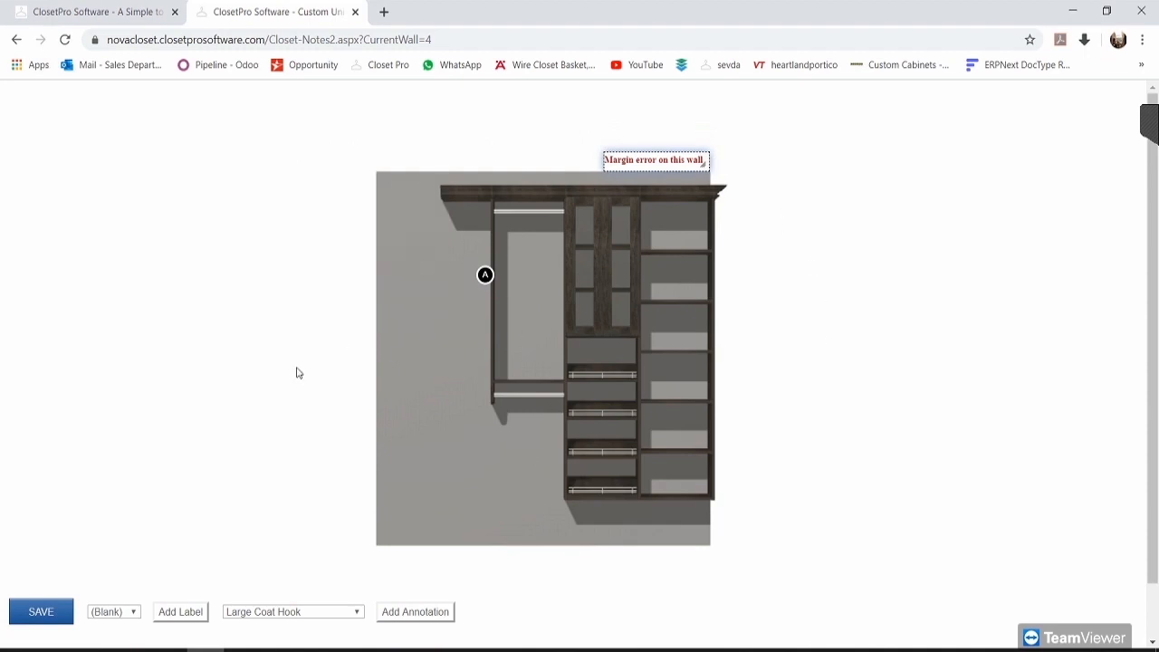
pyautogui.click(60, 611)
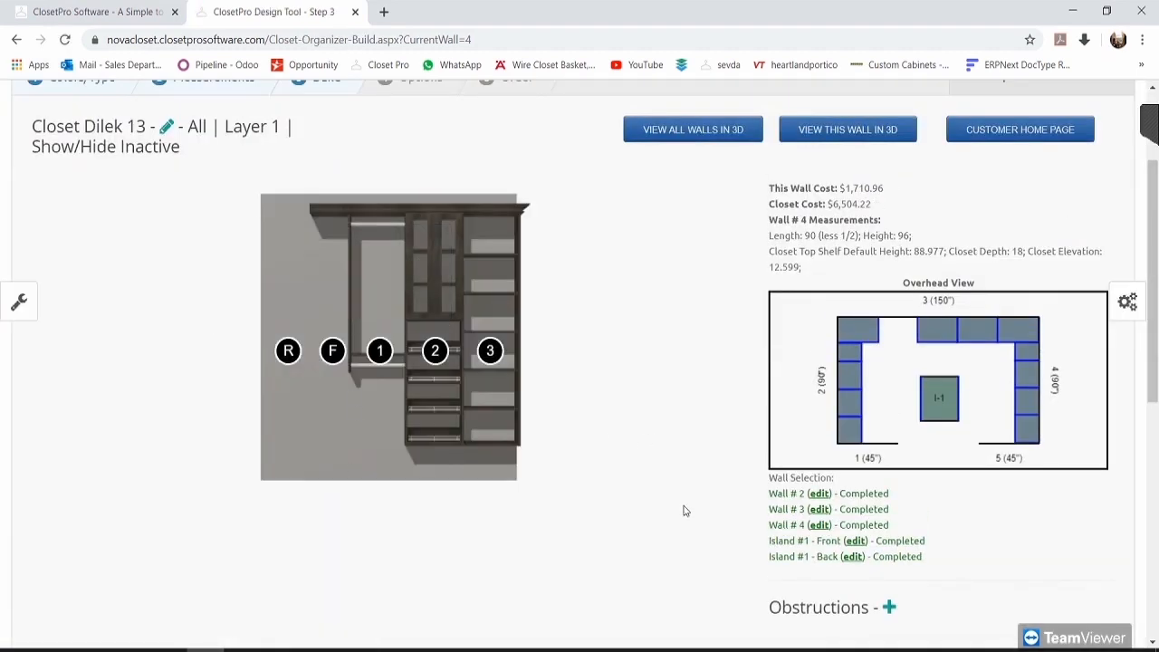
# Step: Go to Component Selection and review the knob/pull, drawer style and drawer center panel choices
pyautogui.scroll(-4, 686, 489)
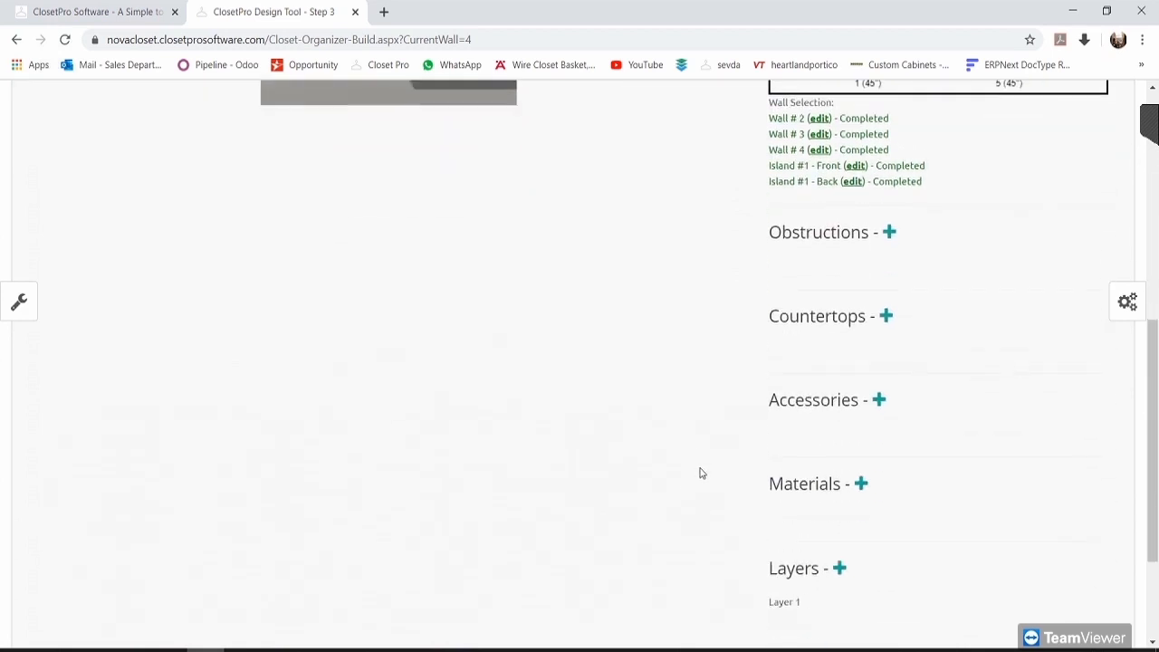
pyautogui.scroll(-1, 700, 473)
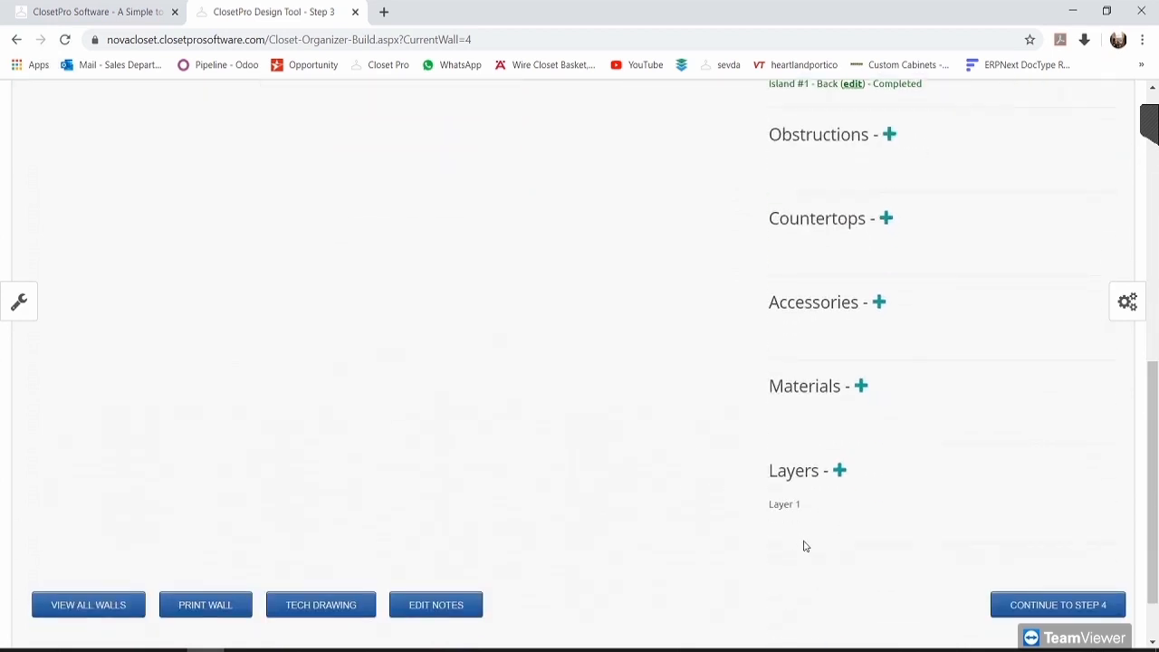
pyautogui.click(1066, 612)
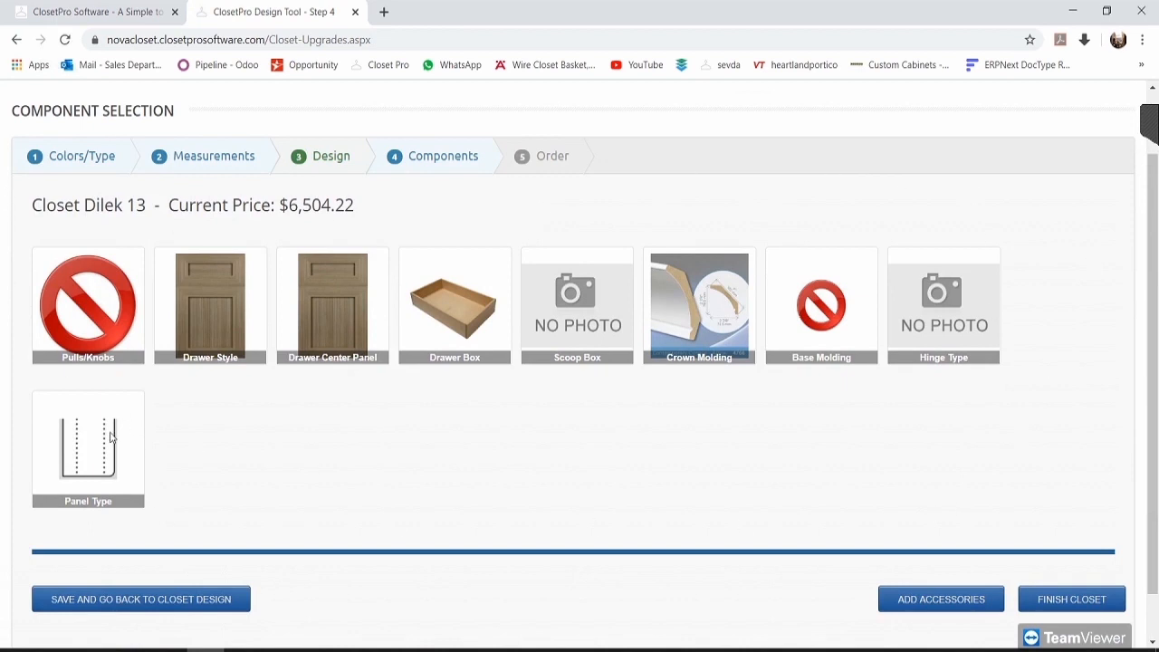
pyautogui.click(85, 311)
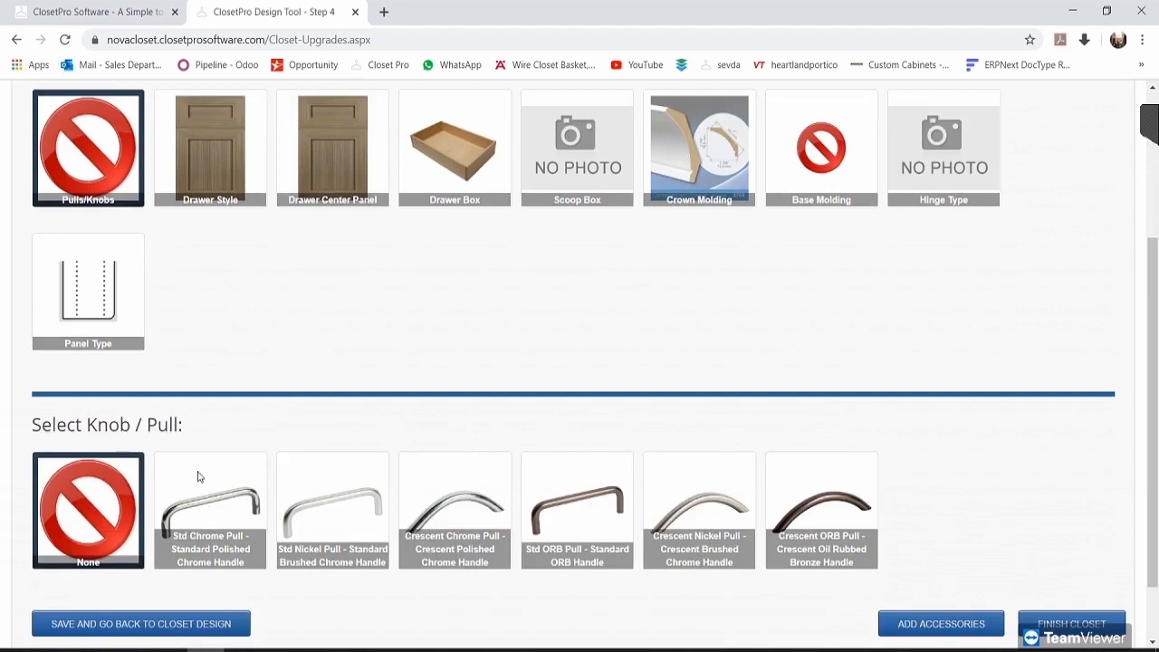
pyautogui.click(208, 160)
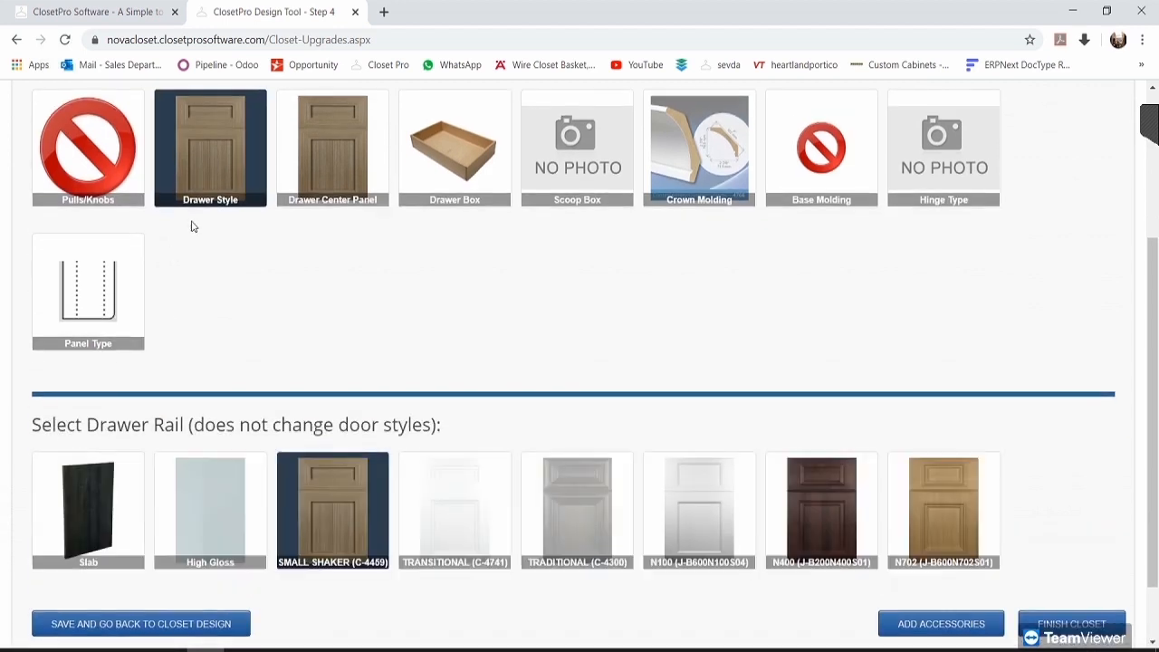
pyautogui.click(332, 149)
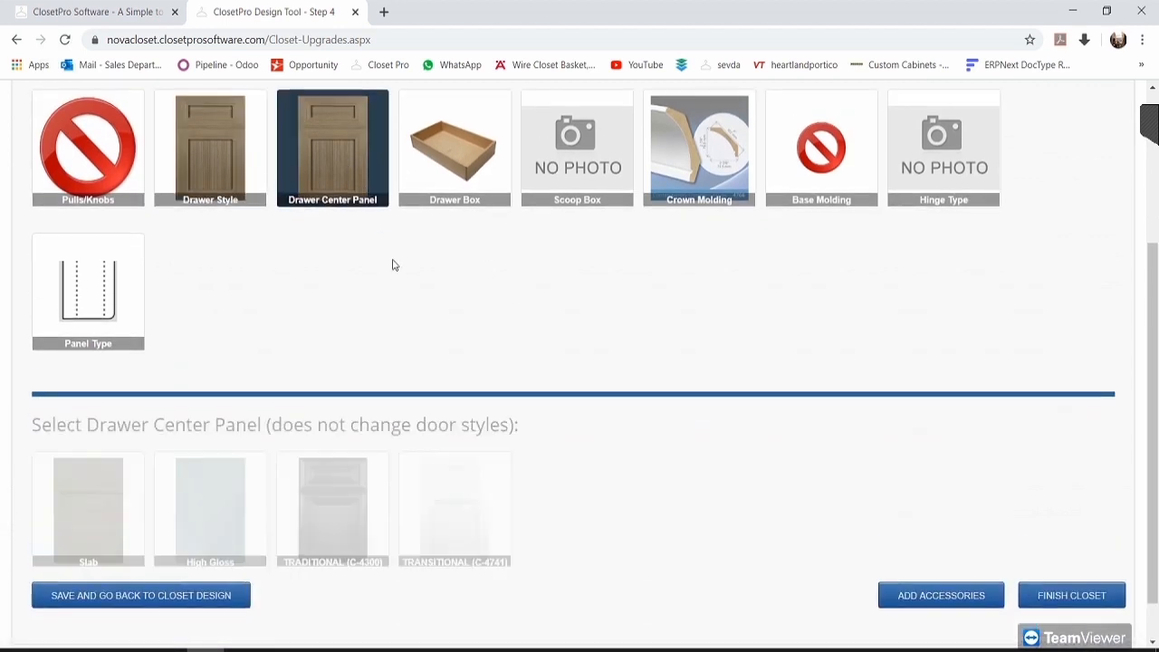
# Step: Review the drawer box and drawer rail style options, confirming the price stays $6,504.22
pyautogui.scroll(-1, 539, 489)
pyautogui.scroll(3, 522, 497)
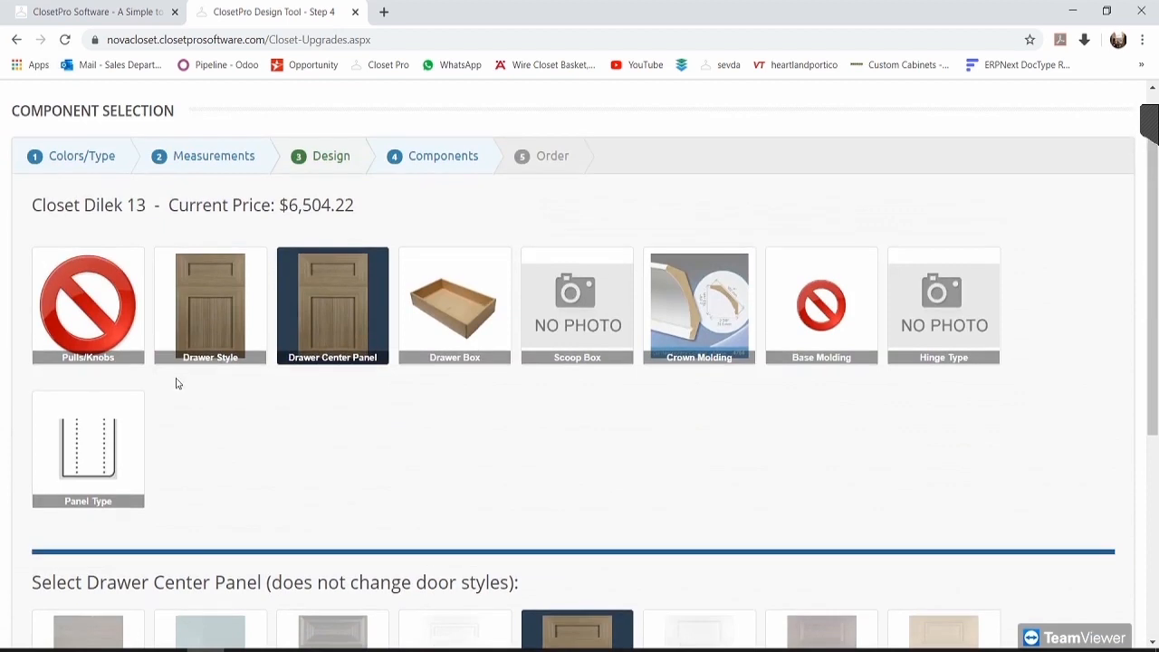
pyautogui.click(455, 338)
pyautogui.scroll(-1, 246, 560)
pyautogui.scroll(2, 343, 562)
pyautogui.moveTo(355, 283); pyautogui.dragTo(279, 283)
pyautogui.click(307, 284)
pyautogui.moveTo(360, 288); pyautogui.dragTo(287, 283)
pyautogui.click(294, 284)
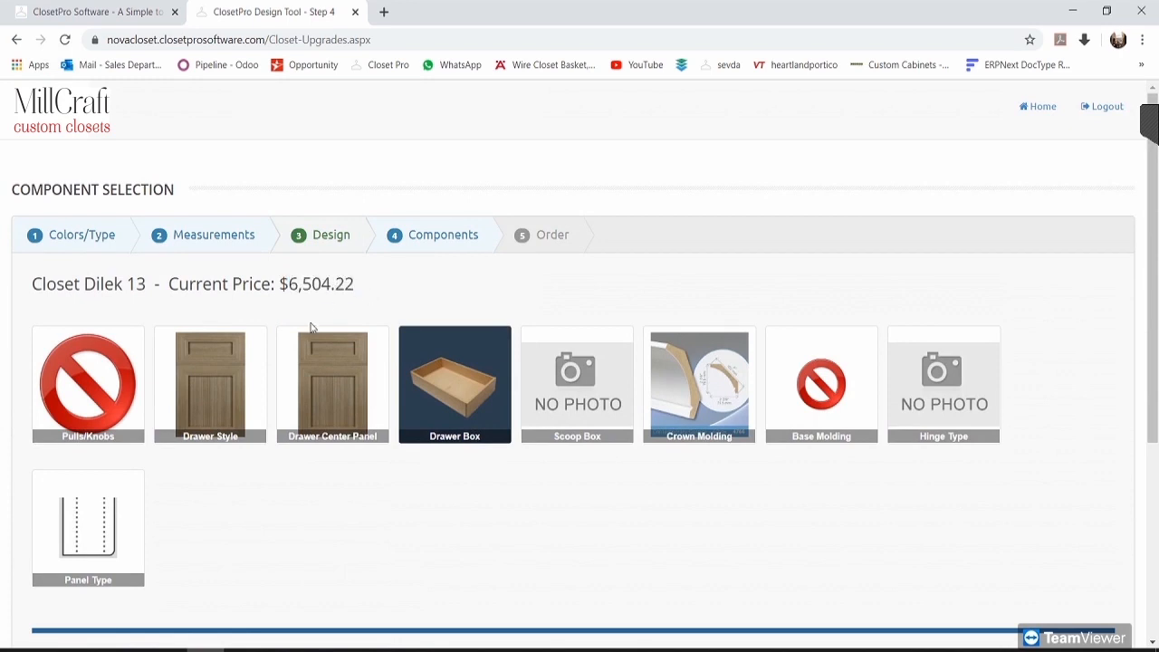
pyautogui.click(245, 374)
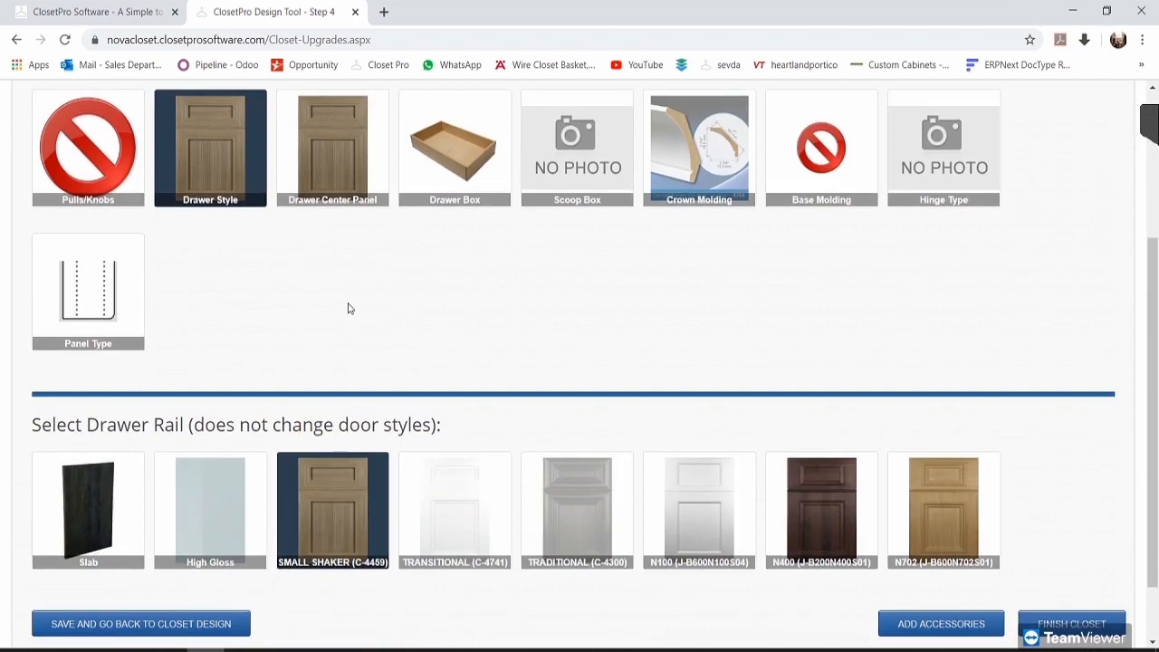
pyautogui.scroll(2, 424, 272)
pyautogui.moveTo(364, 207); pyautogui.dragTo(270, 206)
pyautogui.click(400, 216)
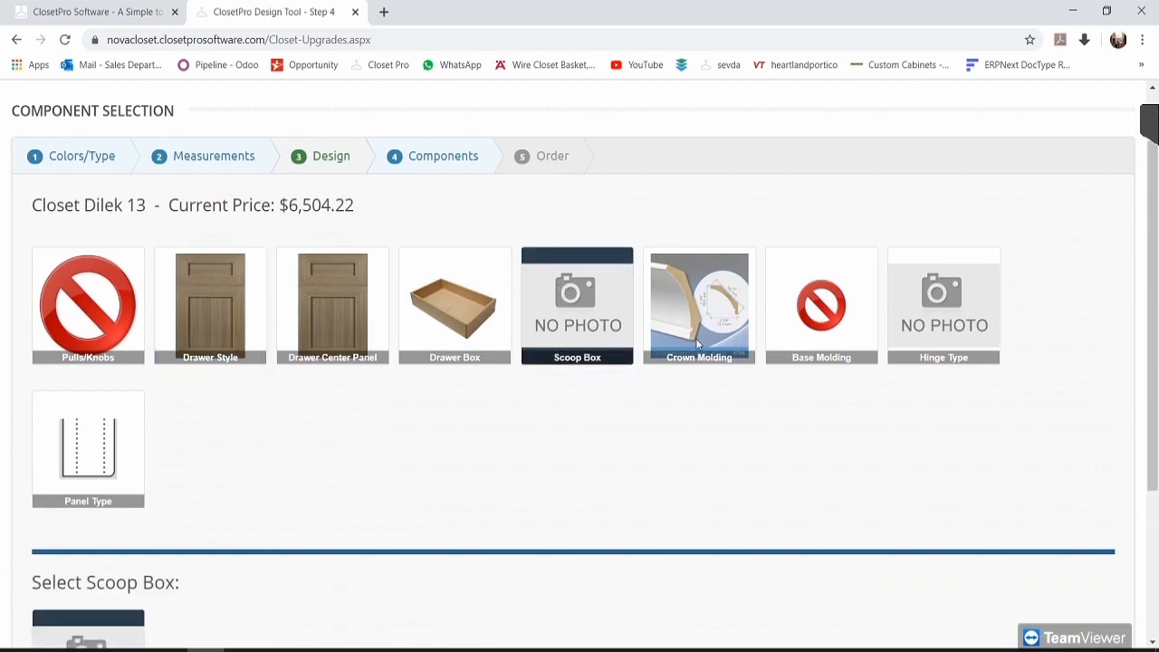
# Step: Check the Transitional Crown molding options and keep its quantity at 5
pyautogui.scroll(-1, 363, 425)
pyautogui.click(722, 267)
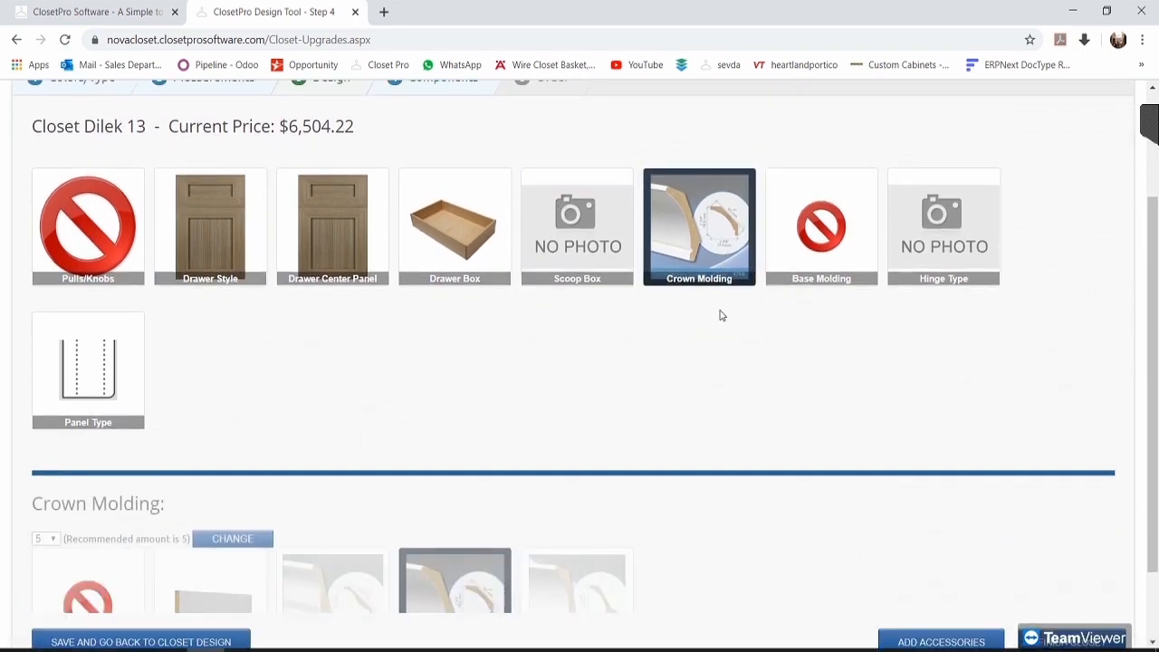
pyautogui.scroll(-2, 681, 308)
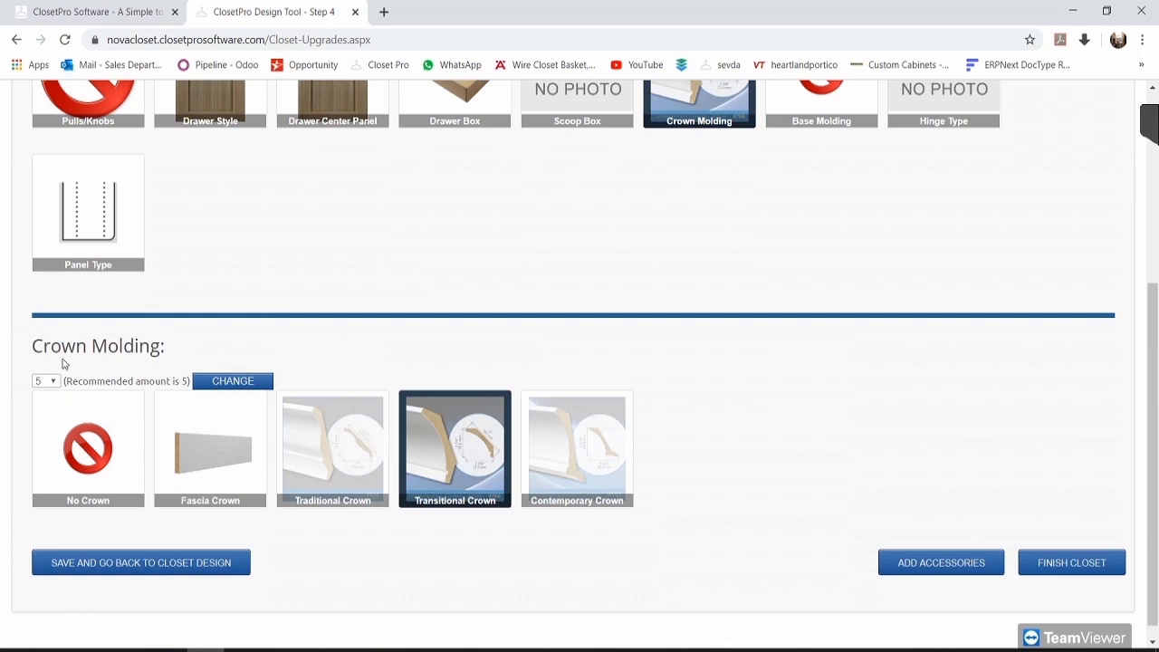
pyautogui.click(49, 382)
pyautogui.click(102, 363)
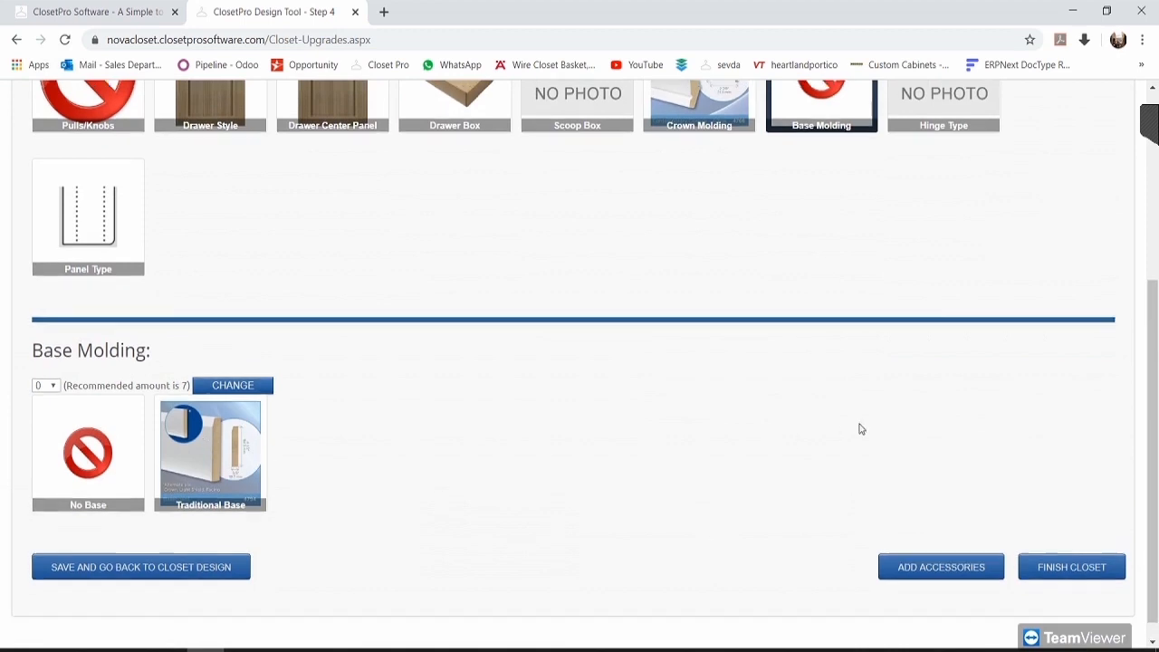
# Step: Review the 110 Std hinge and Radius panel options, then continue to accessories
pyautogui.scroll(1, 859, 427)
pyautogui.click(913, 181)
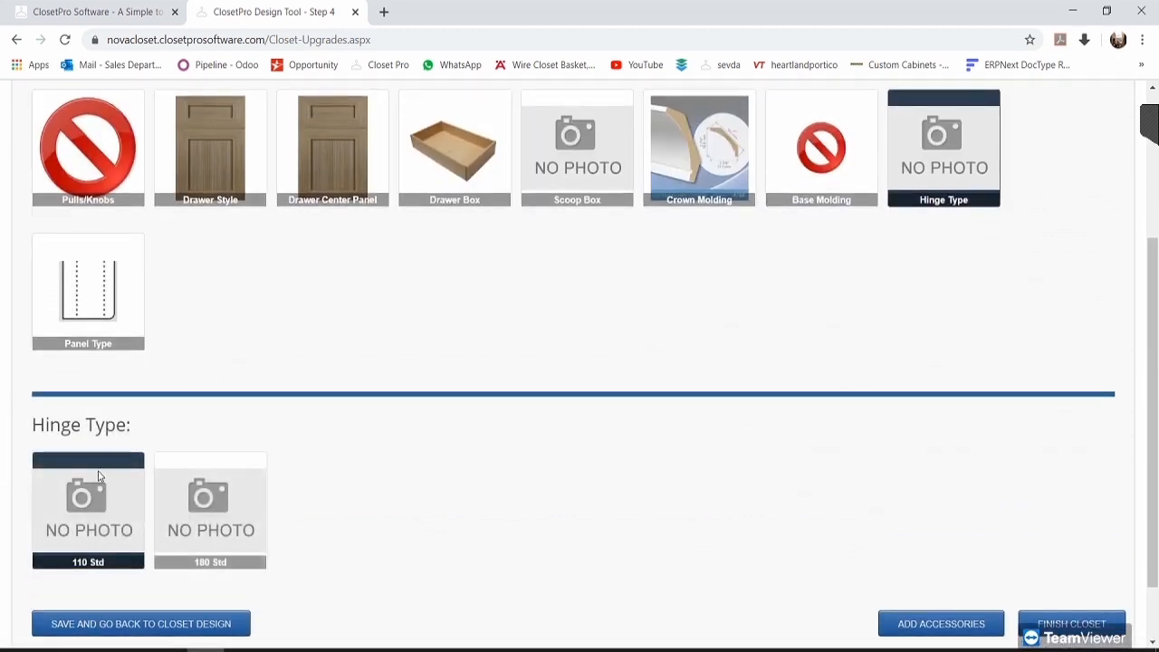
pyautogui.click(121, 283)
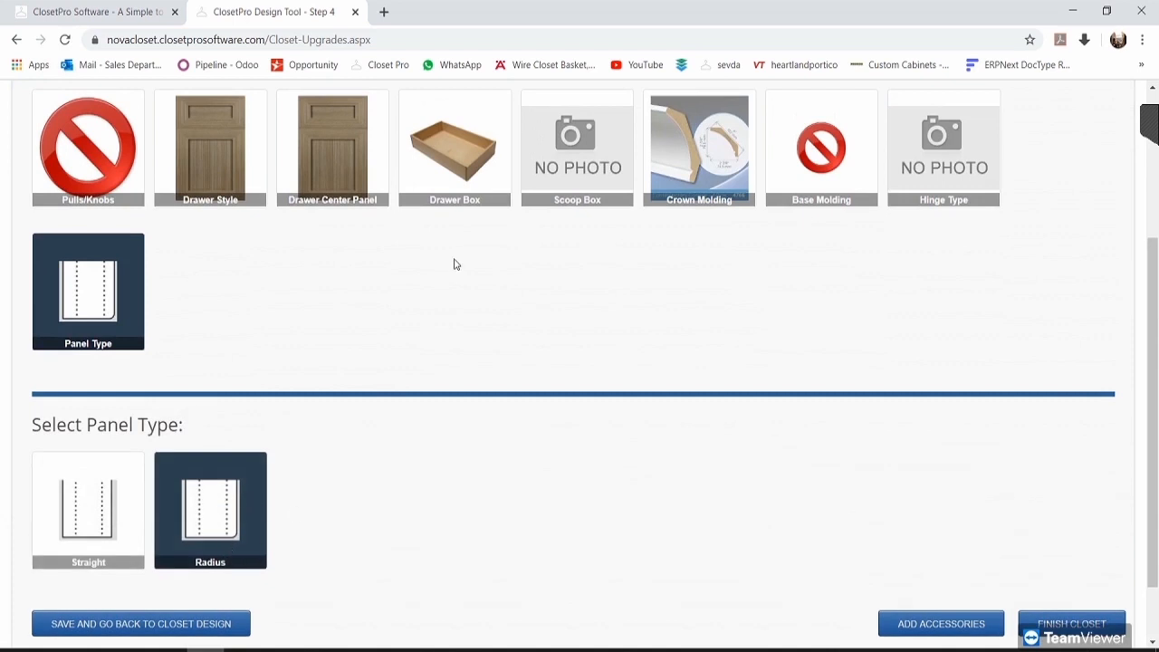
pyautogui.scroll(-1, 453, 286)
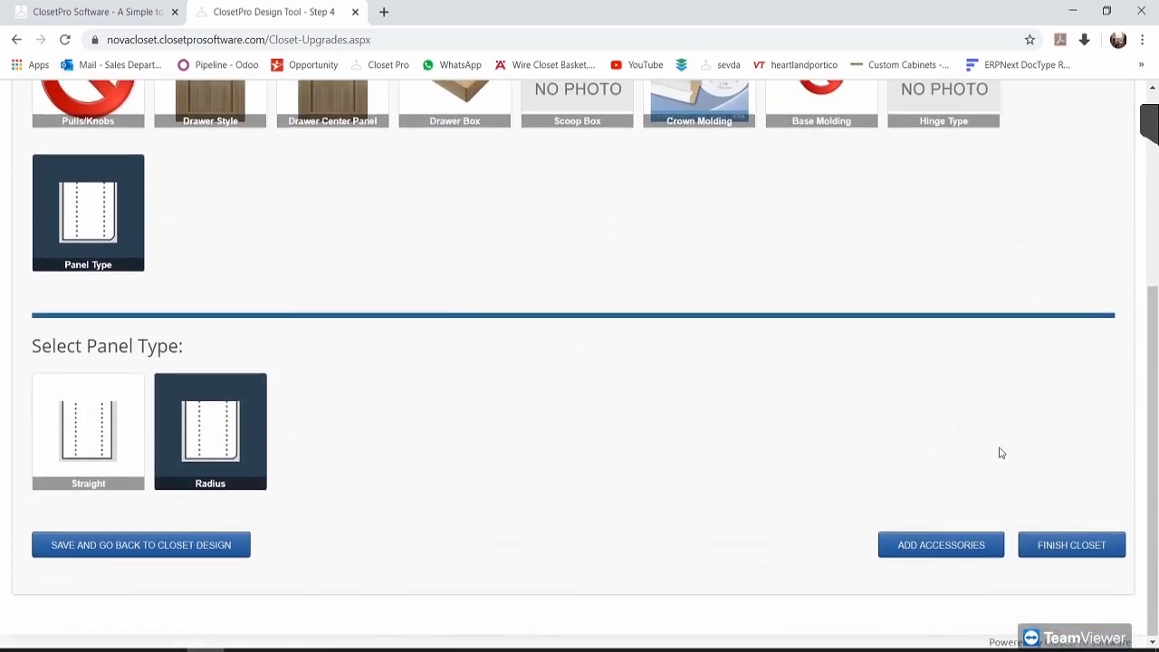
pyautogui.click(965, 547)
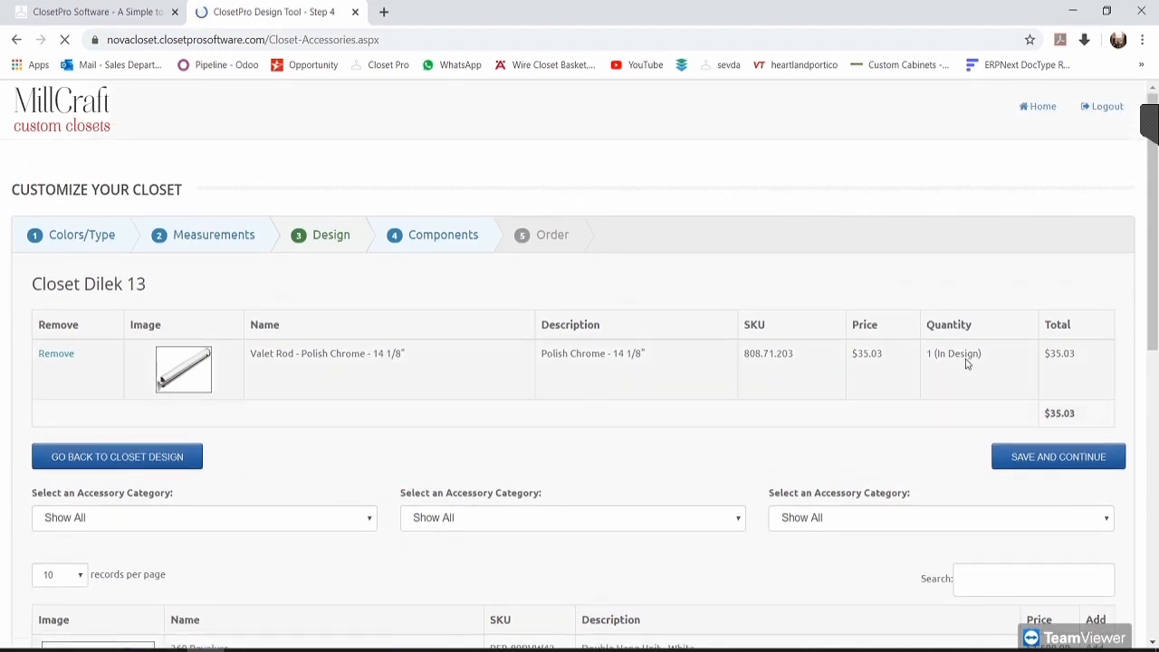
# Step: Review the valet rod entry, show 100 accessory records per page, and scroll through the catalog
pyautogui.moveTo(983, 359); pyautogui.dragTo(935, 362)
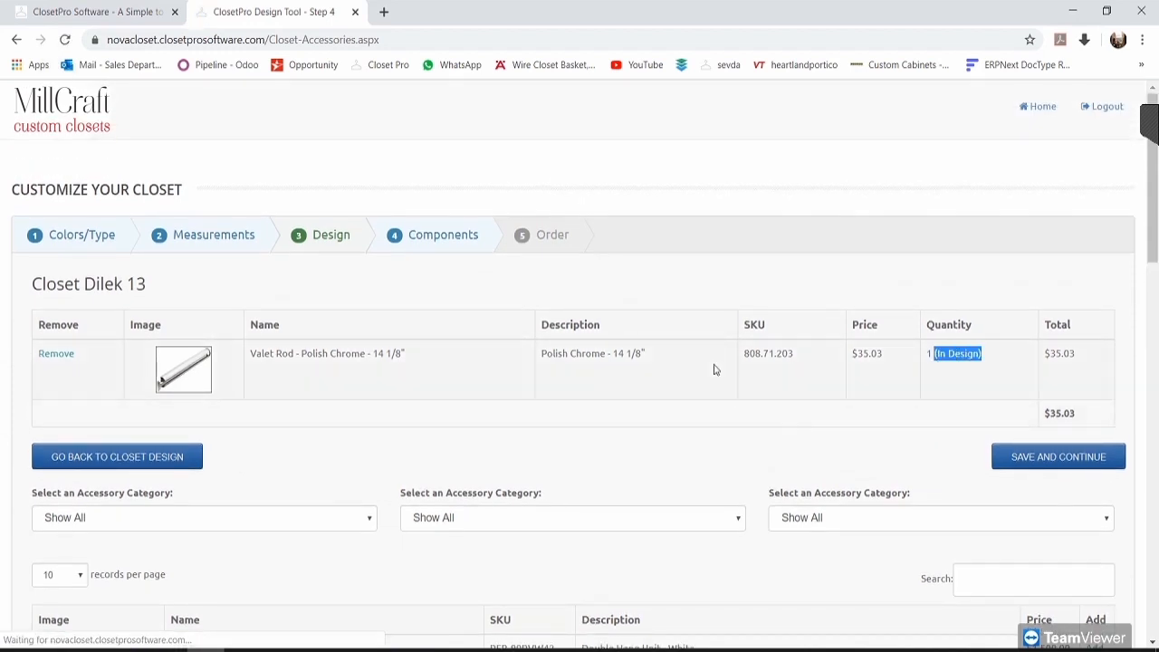
pyautogui.click(694, 279)
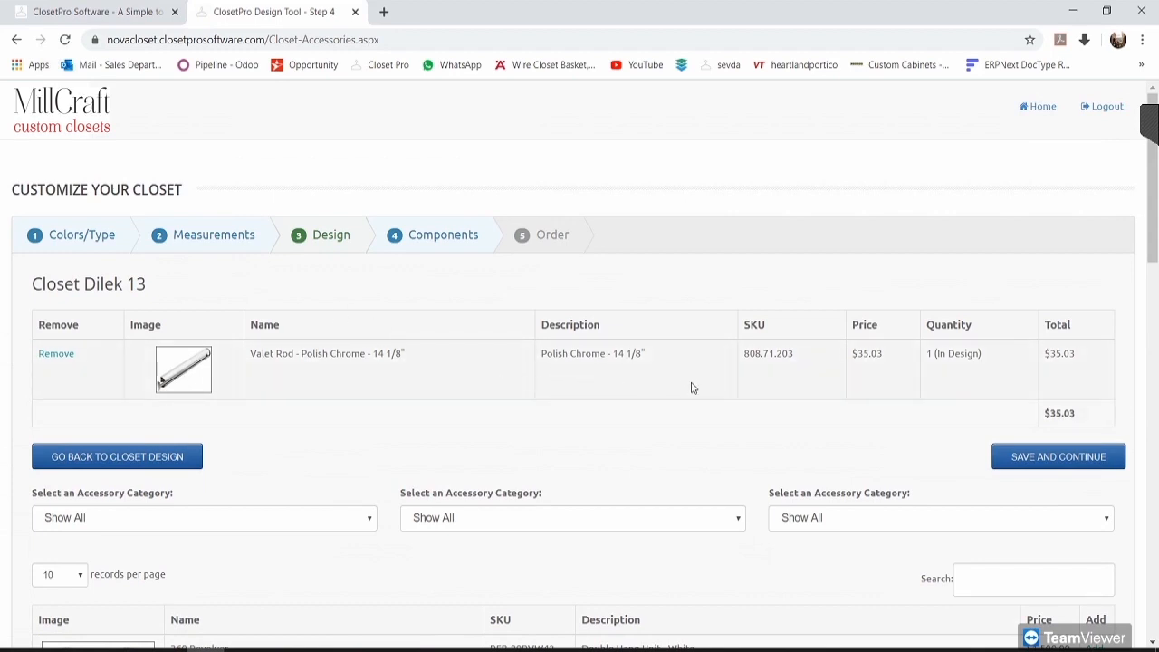
pyautogui.scroll(-1, 692, 387)
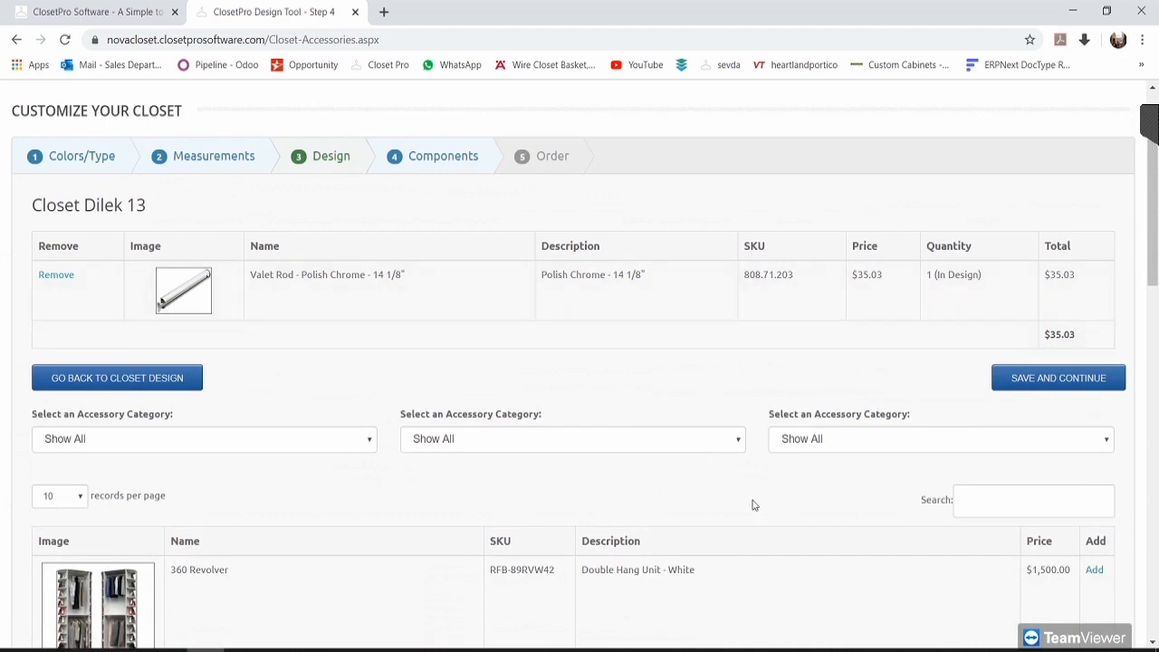
pyautogui.scroll(-1, 752, 505)
pyautogui.click(72, 418)
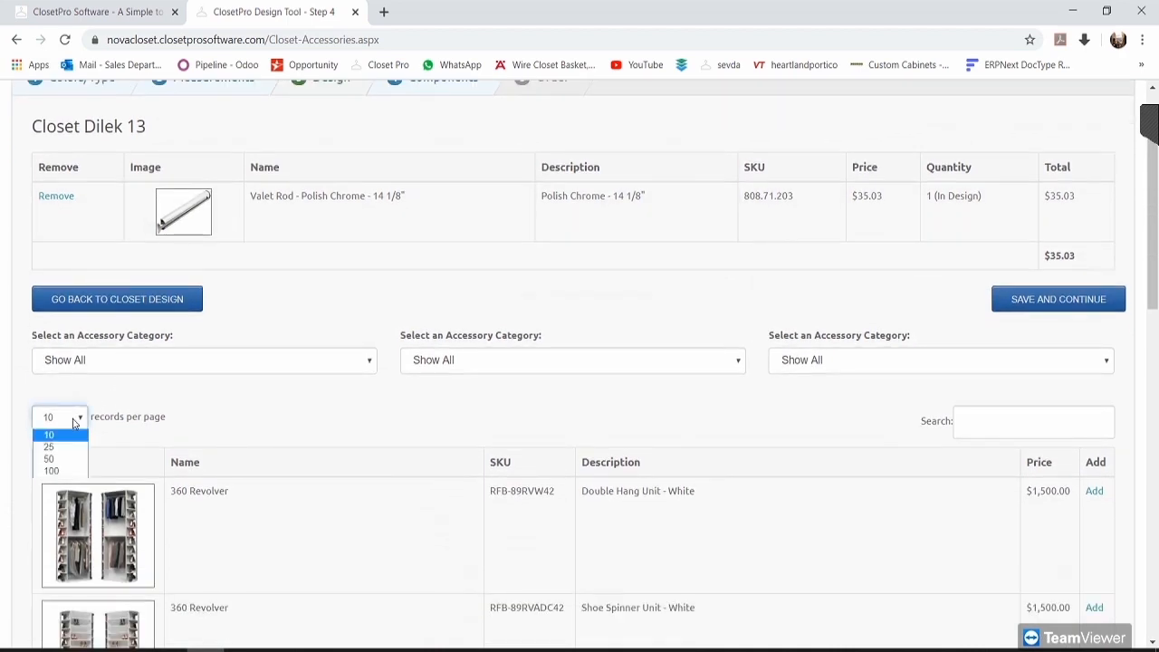
pyautogui.click(69, 471)
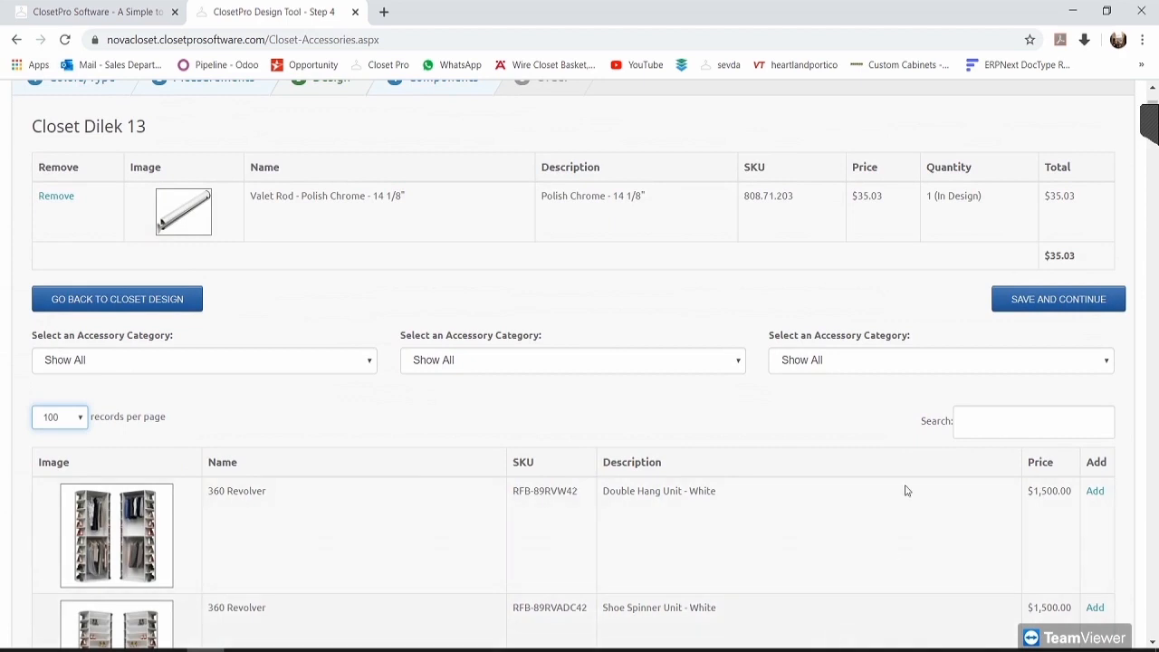
pyautogui.scroll(-4, 906, 491)
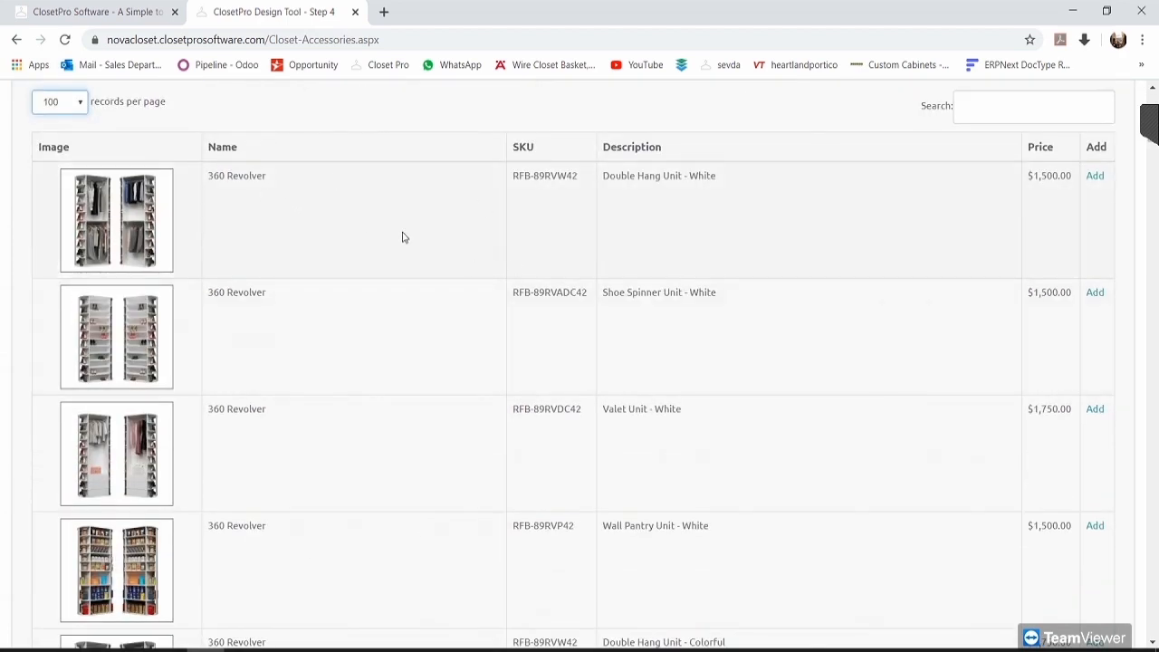
pyautogui.scroll(-15, 404, 237)
pyautogui.scroll(-20, 385, 335)
pyautogui.scroll(-20, 405, 346)
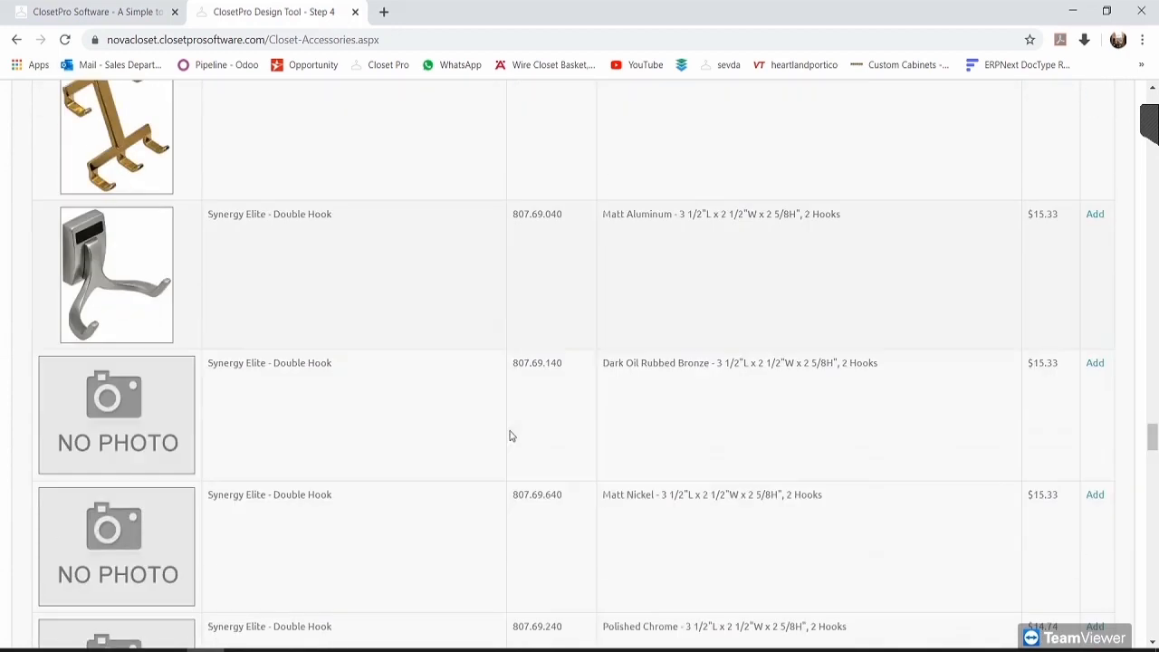
pyautogui.scroll(-20, 510, 435)
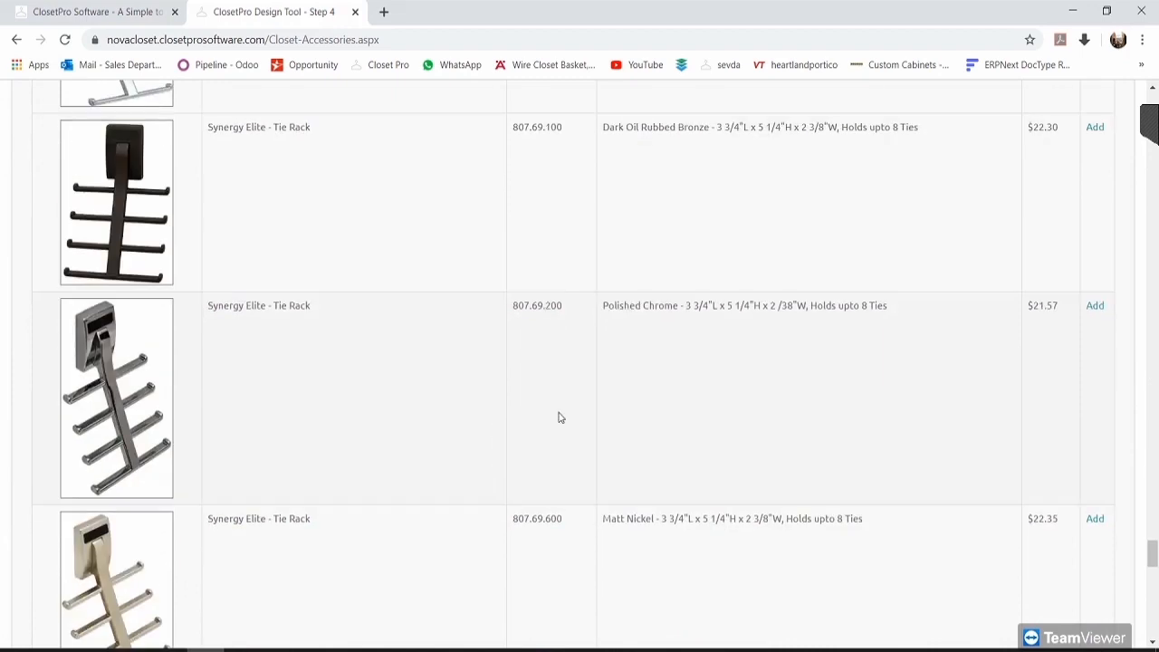
pyautogui.moveTo(1150, 553); pyautogui.dragTo(1148, 95)
pyautogui.scroll(-1, 797, 380)
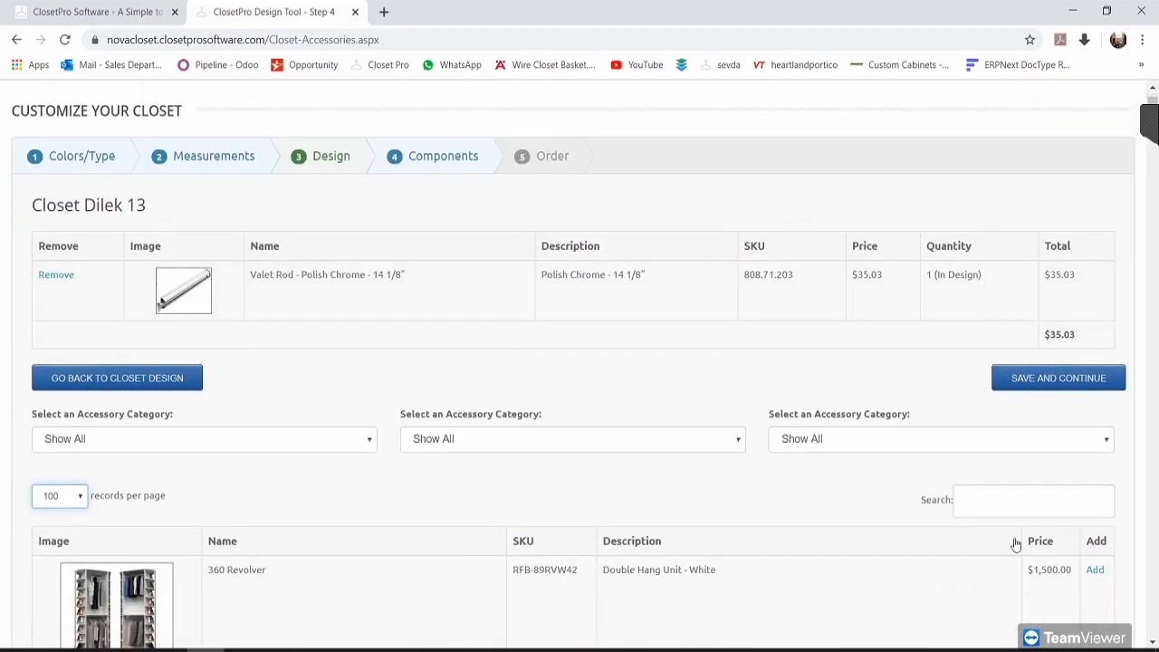
# Step: Search the accessory catalog for 'coat' to find the hook options
pyautogui.click(993, 507)
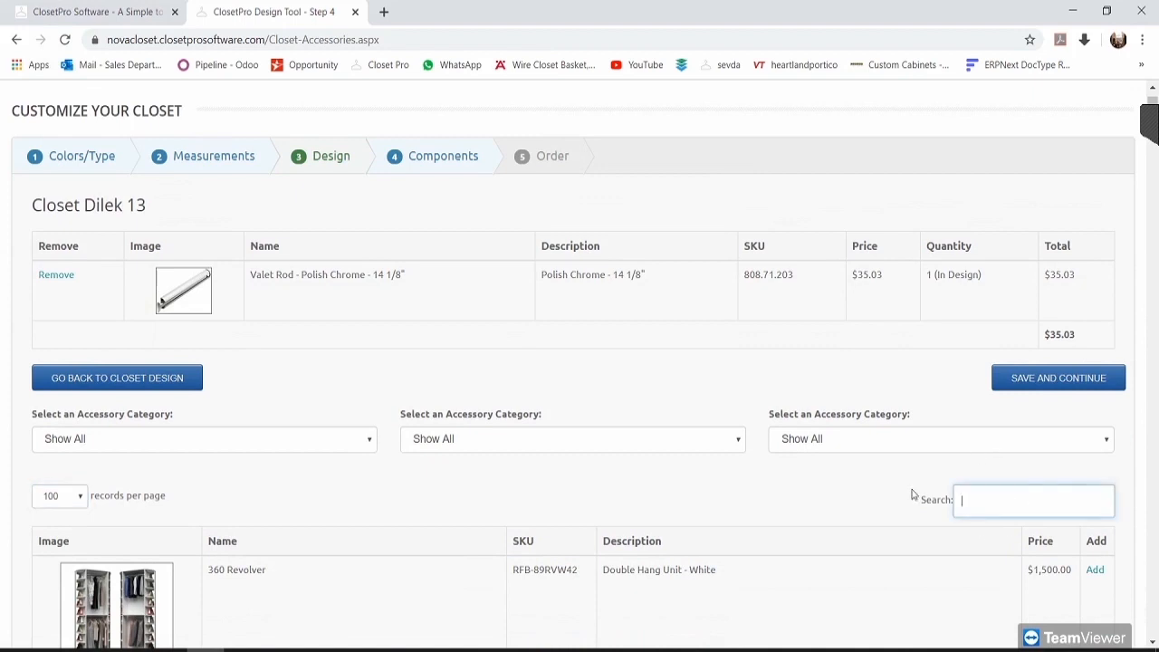
pyautogui.write('larg')
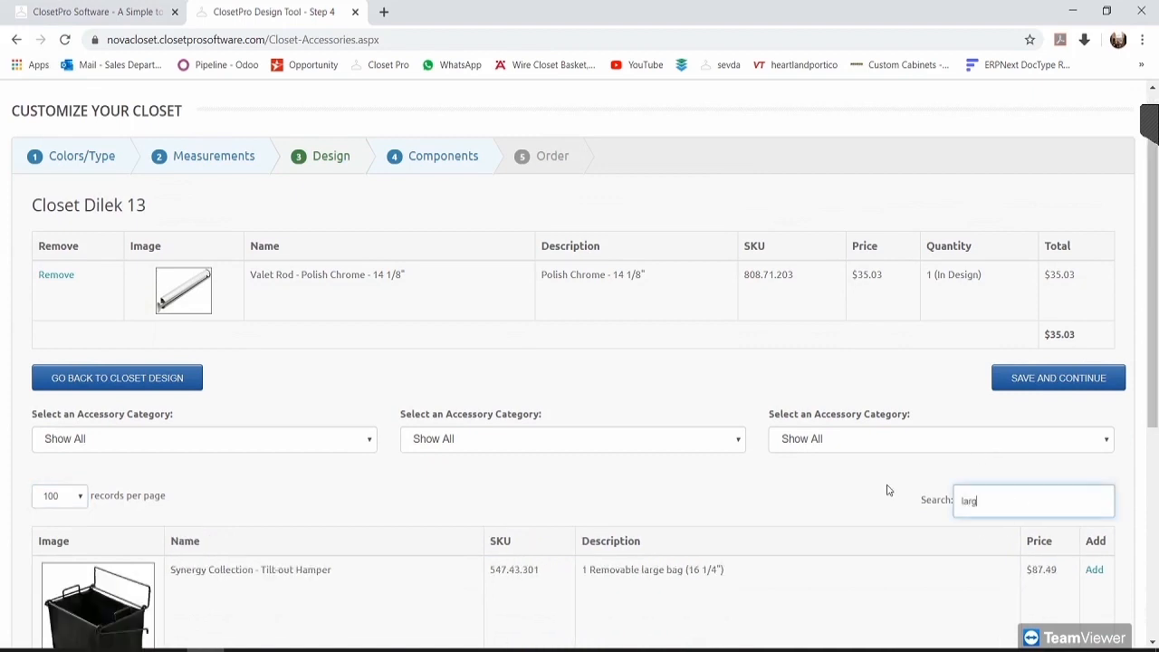
pyautogui.write('e coat hook')
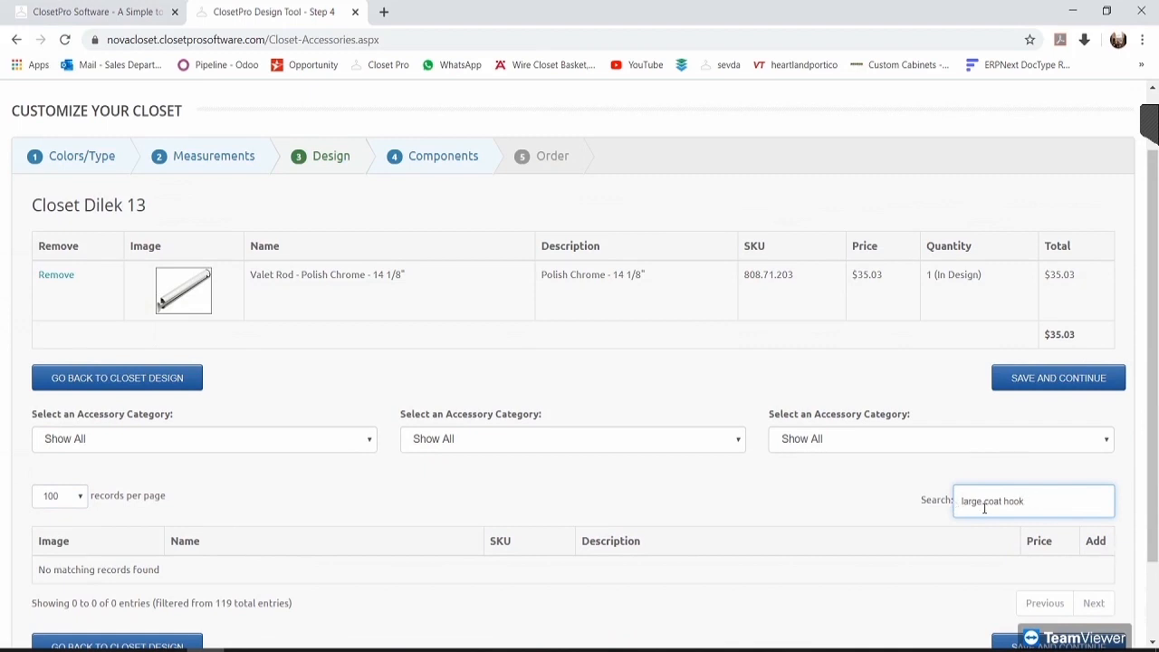
pyautogui.moveTo(985, 502); pyautogui.dragTo(1035, 505)
pyautogui.press('BackSpace')
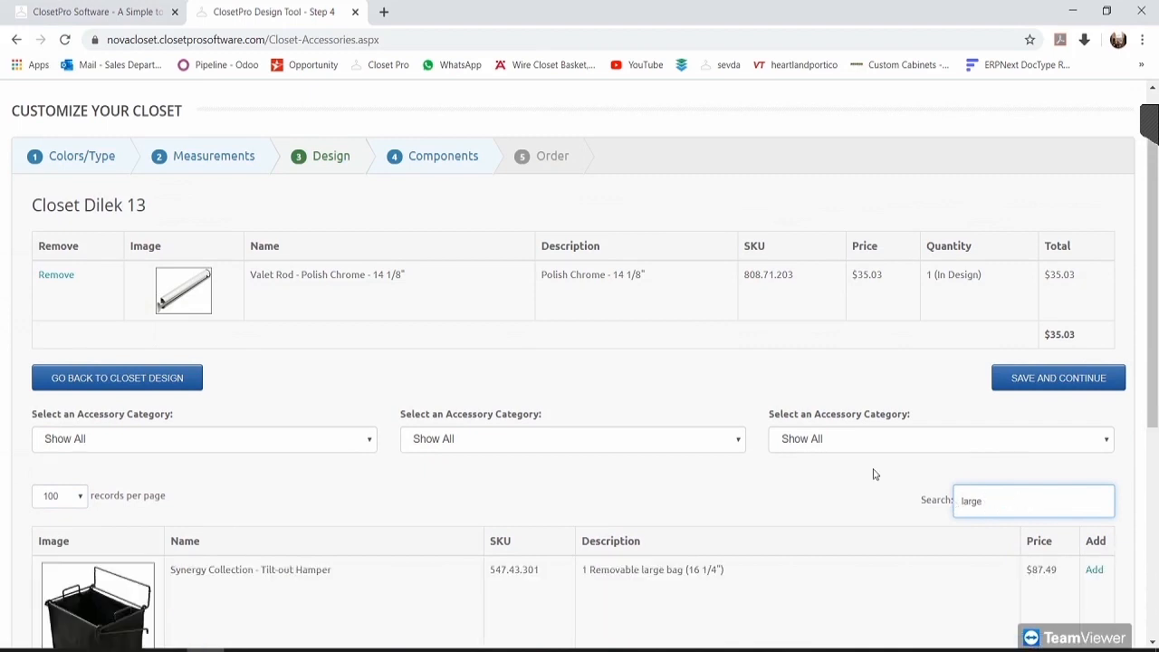
pyautogui.scroll(-4, 784, 482)
pyautogui.scroll(3, 791, 401)
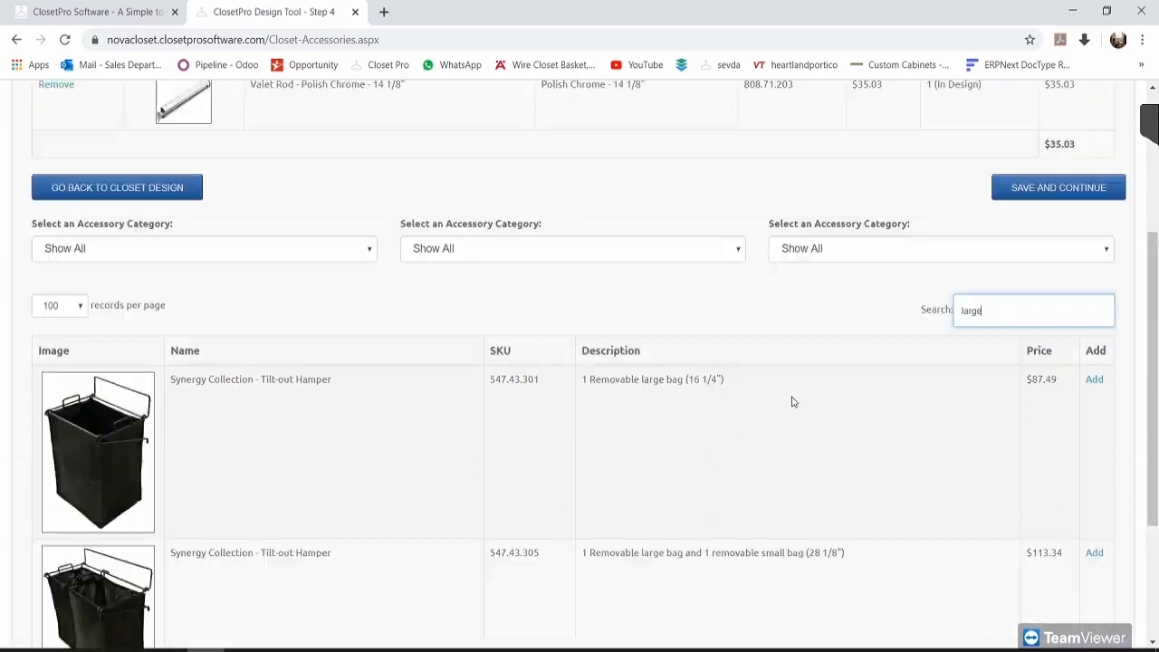
pyautogui.moveTo(992, 340); pyautogui.dragTo(924, 332)
pyautogui.write('coat')
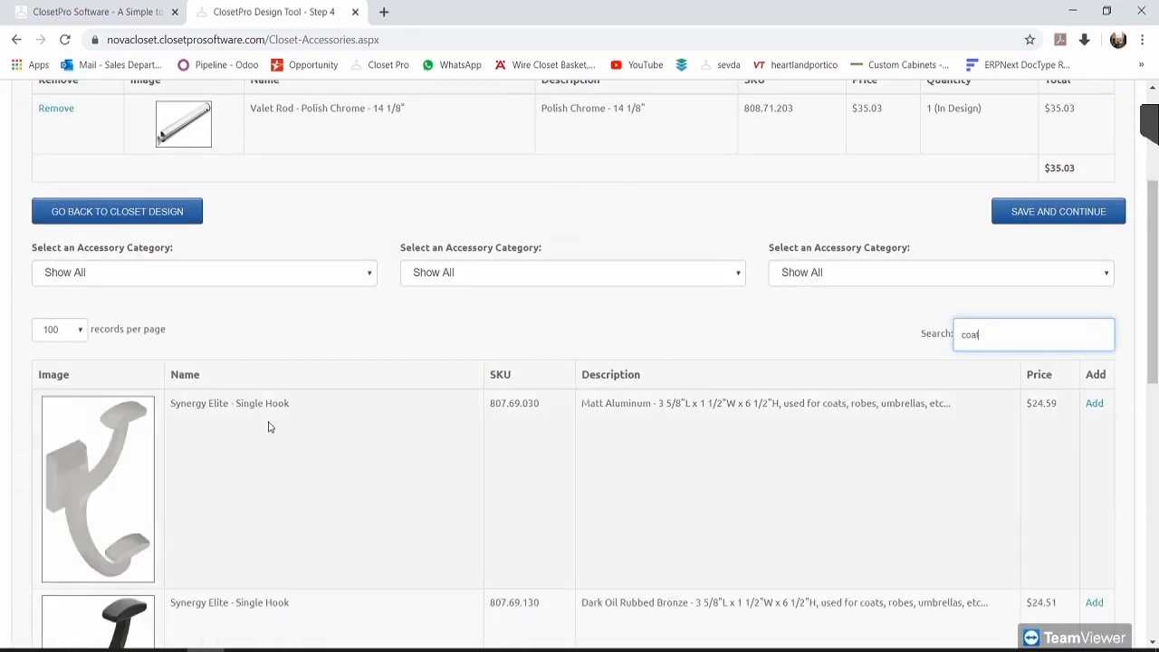
pyautogui.scroll(-3, 398, 414)
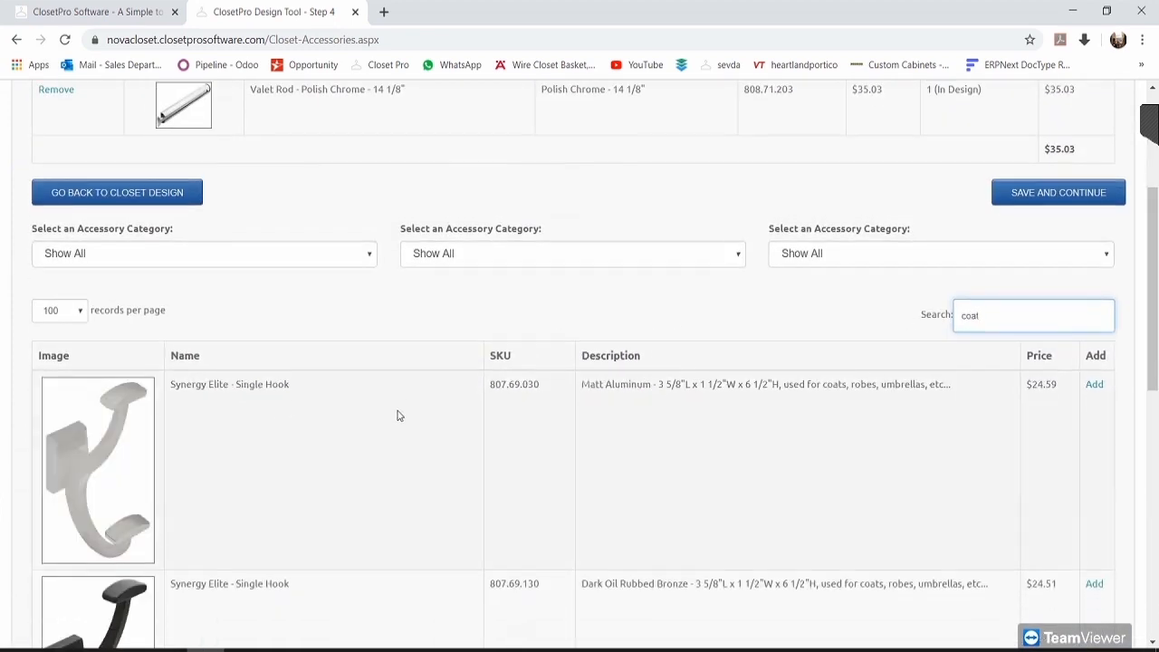
pyautogui.scroll(-2, 686, 481)
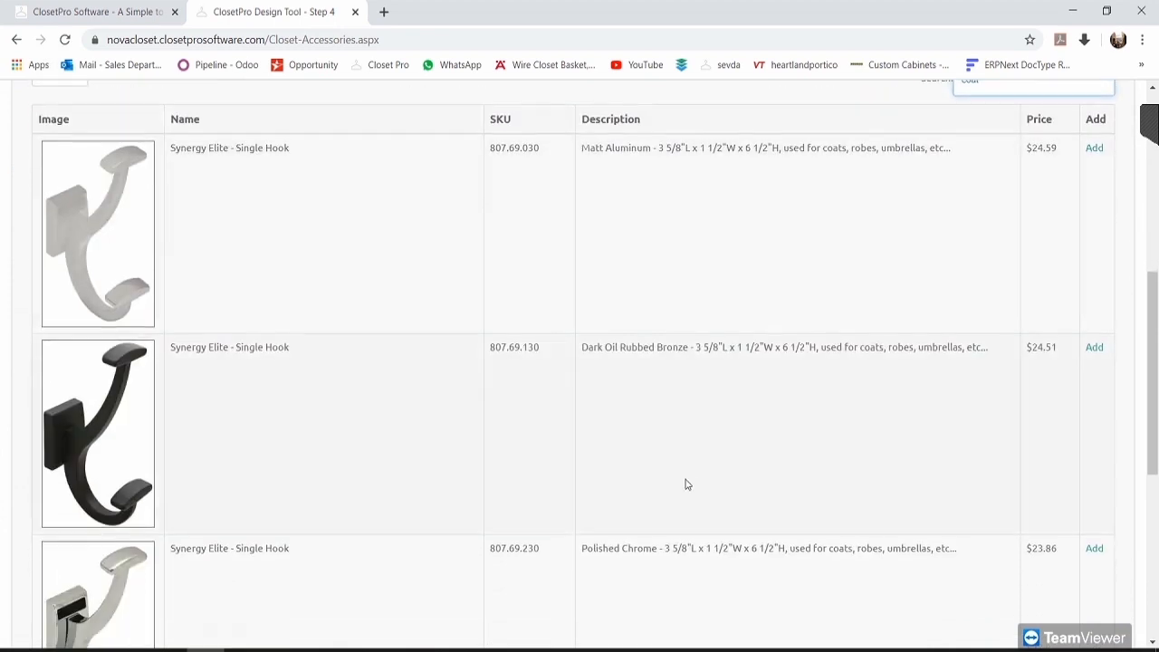
pyautogui.moveTo(582, 410); pyautogui.dragTo(629, 421)
pyautogui.click(640, 405)
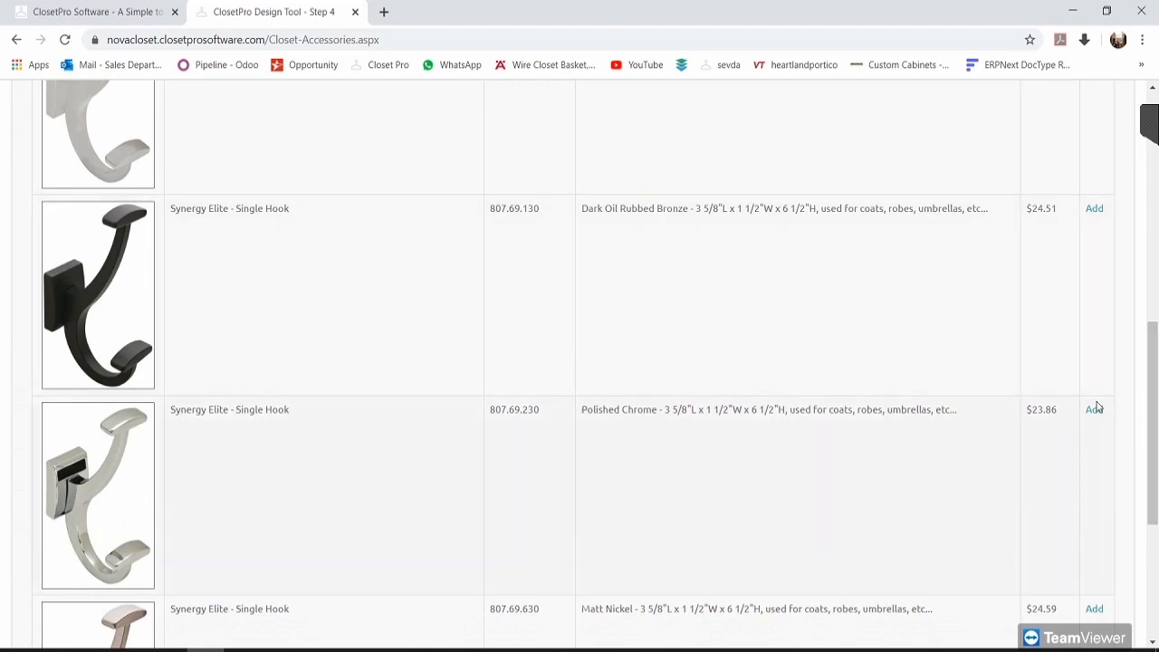
# Step: Add the Polished Chrome single hook at quantity 1 and save the accessories
pyautogui.click(1093, 411)
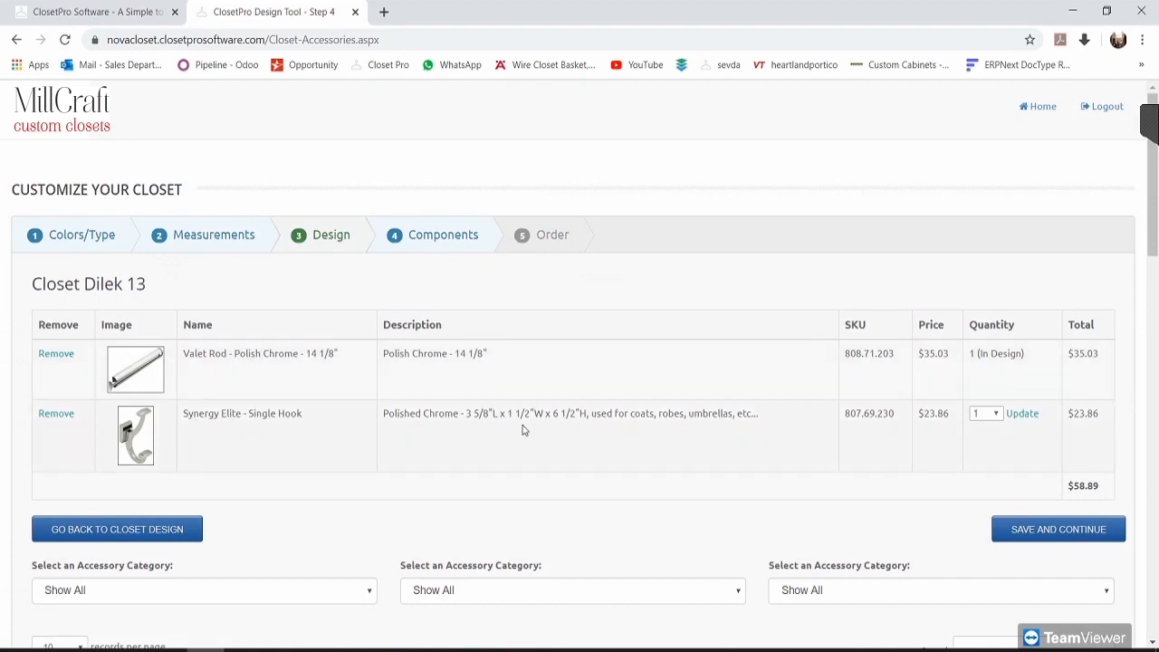
pyautogui.click(988, 415)
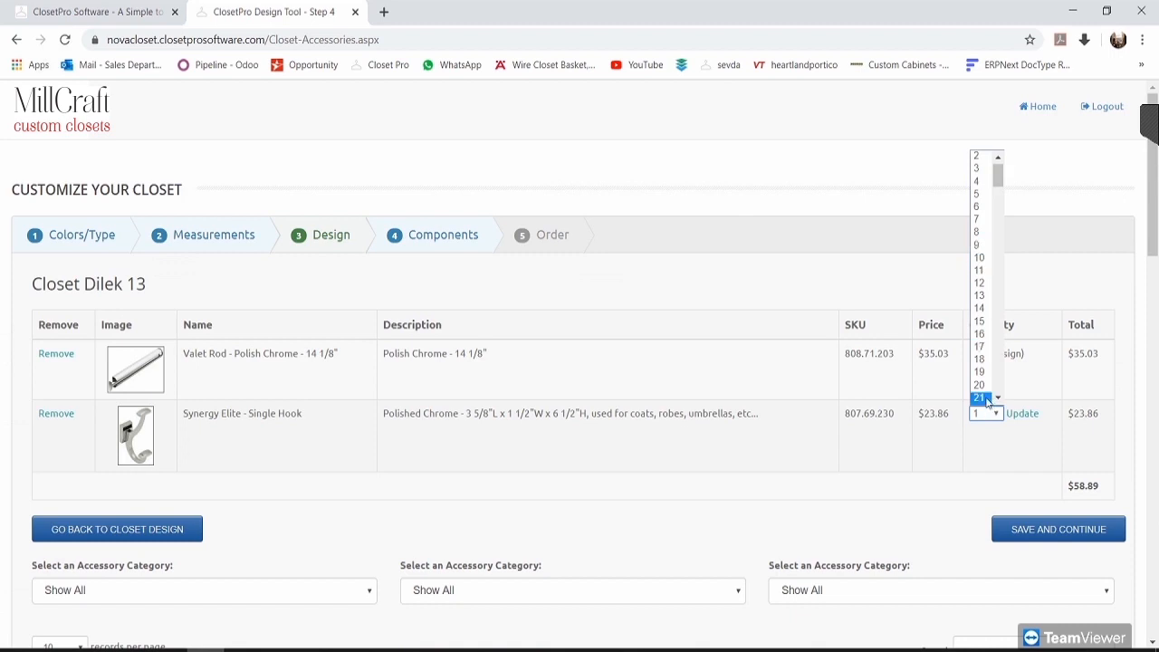
pyautogui.click(911, 275)
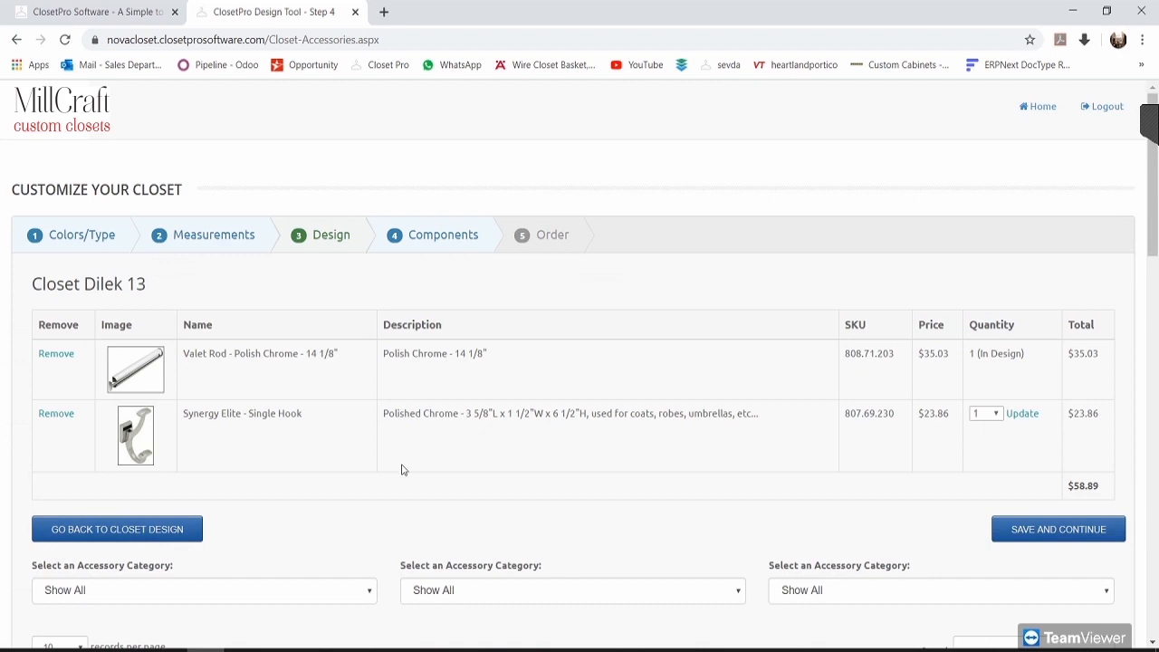
pyautogui.click(1042, 531)
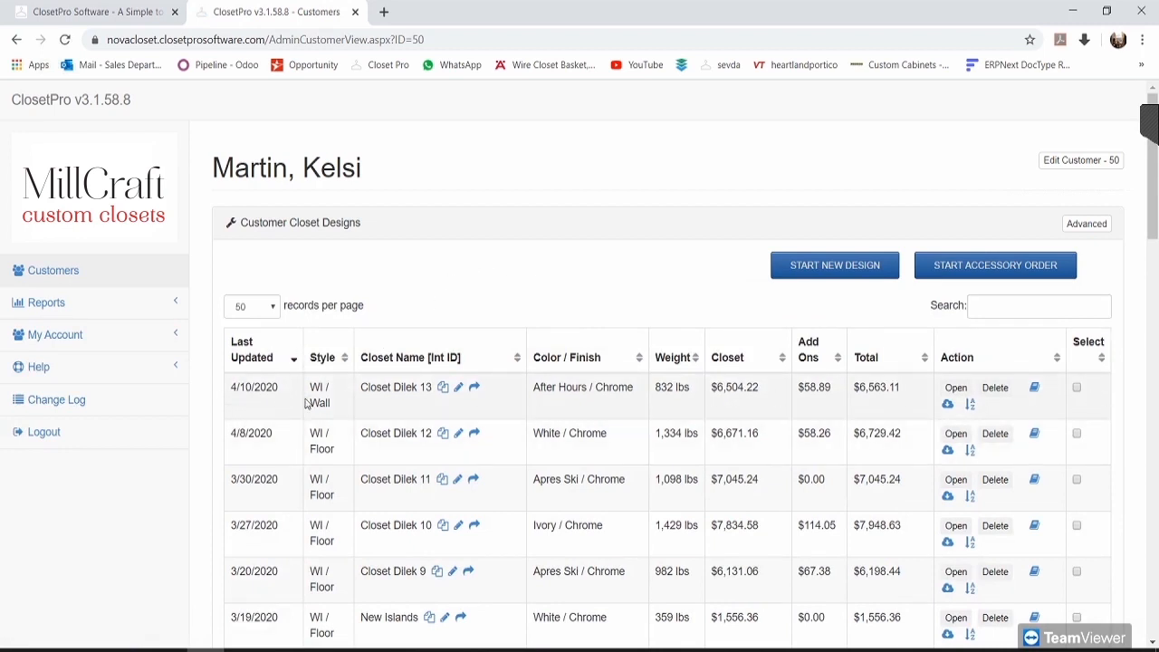
# Step: Review the Closet Dilek 13 row: After Hours Chrome finish, 832 lbs, $6,504.22 closet price
pyautogui.moveTo(362, 387); pyautogui.dragTo(439, 387)
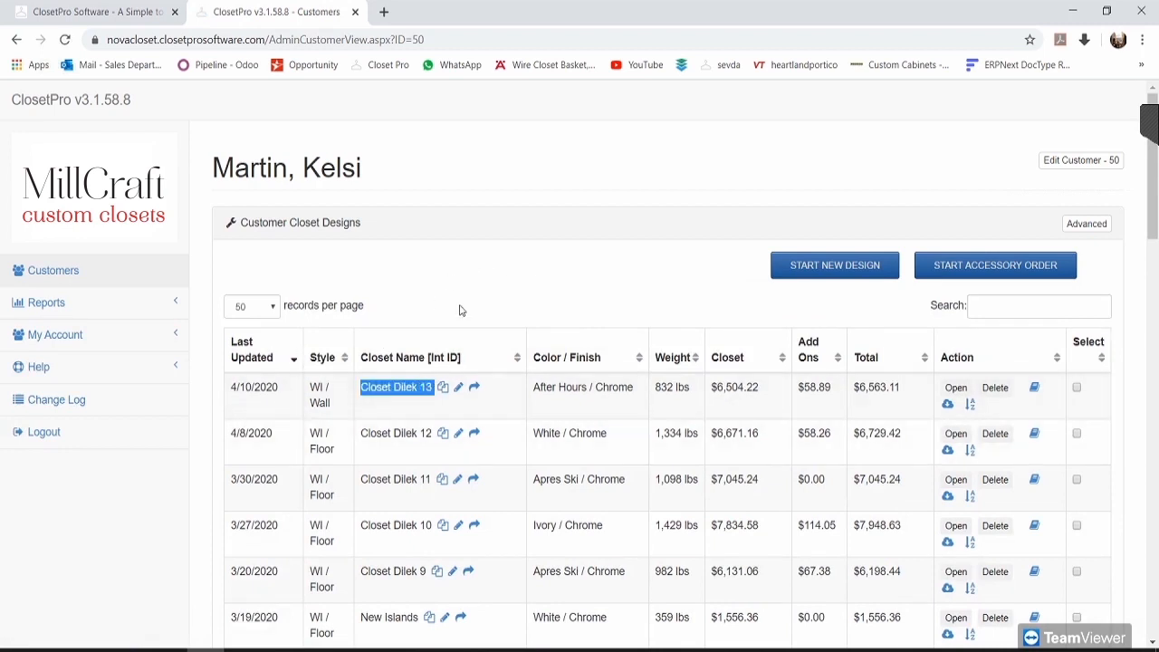
pyautogui.click(508, 321)
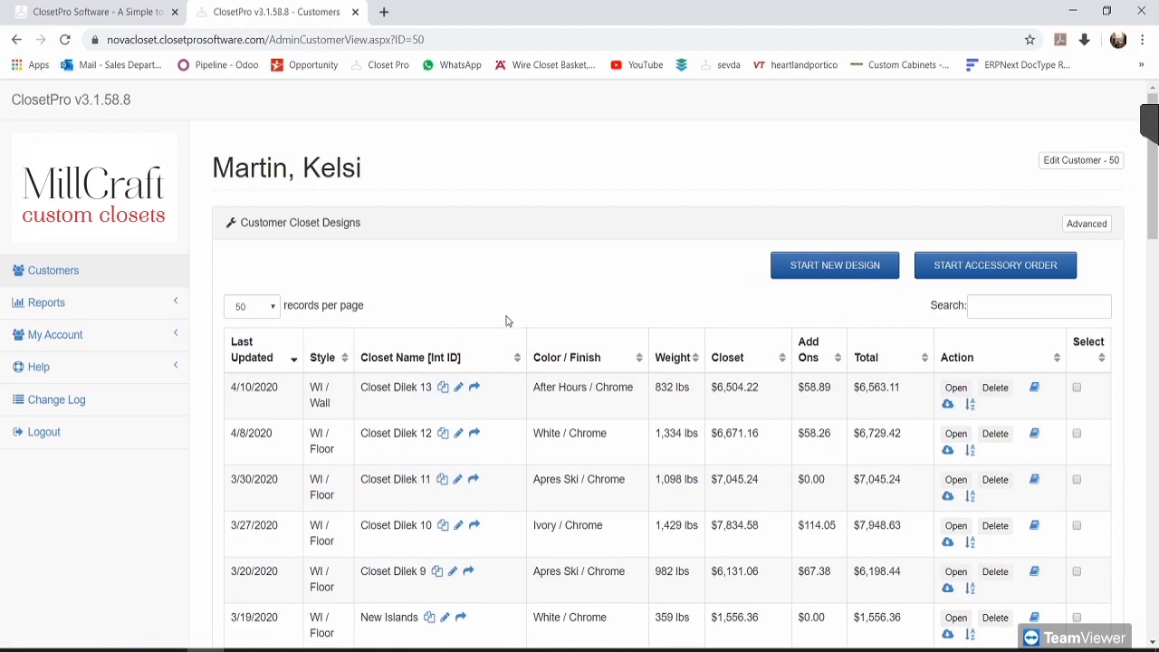
pyautogui.doubleClick(544, 388)
pyautogui.moveTo(572, 389); pyautogui.dragTo(590, 388)
pyautogui.doubleClick(605, 389)
pyautogui.click(694, 247)
pyautogui.doubleClick(664, 388)
pyautogui.moveTo(694, 389); pyautogui.dragTo(692, 389)
pyautogui.moveTo(774, 392); pyautogui.dragTo(711, 395)
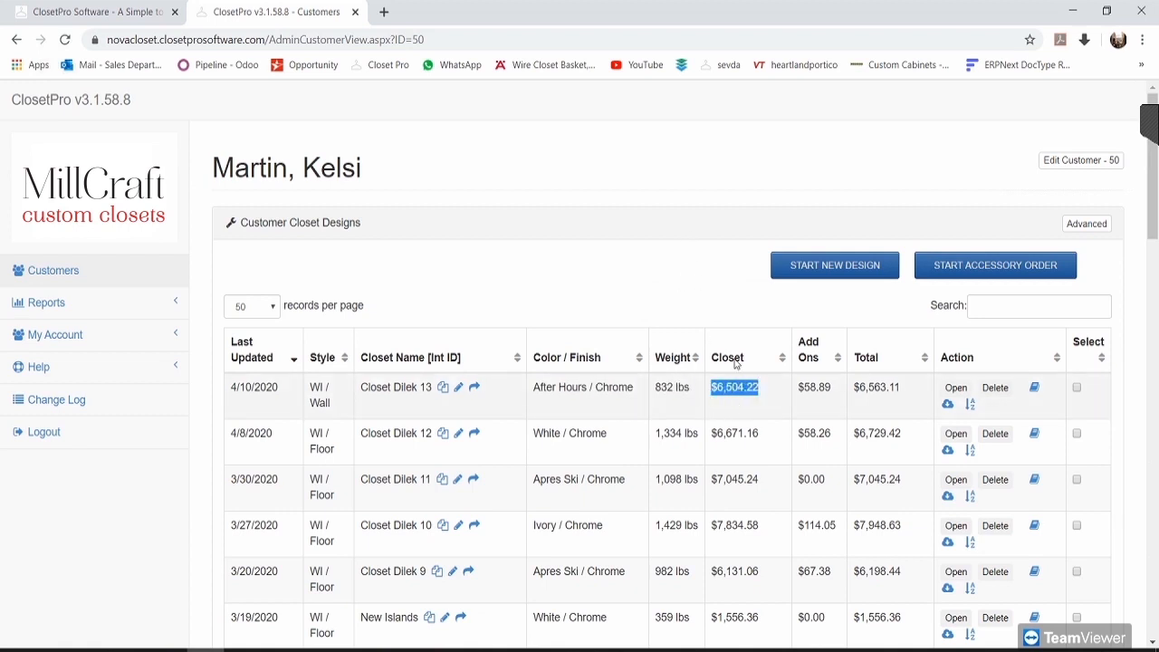
pyautogui.click(727, 302)
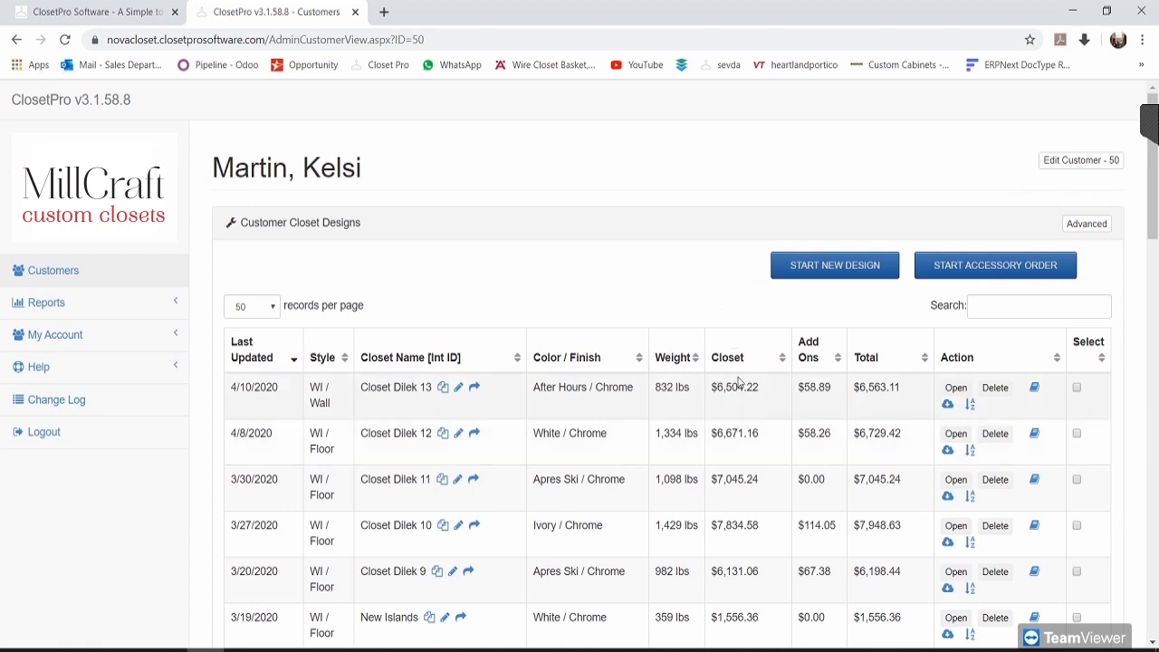
# Step: Toggle the extra Total amounts to check the ($3,311.00) figure and $58.89 add-ons
pyautogui.click(1087, 226)
pyautogui.moveTo(909, 391); pyautogui.dragTo(844, 390)
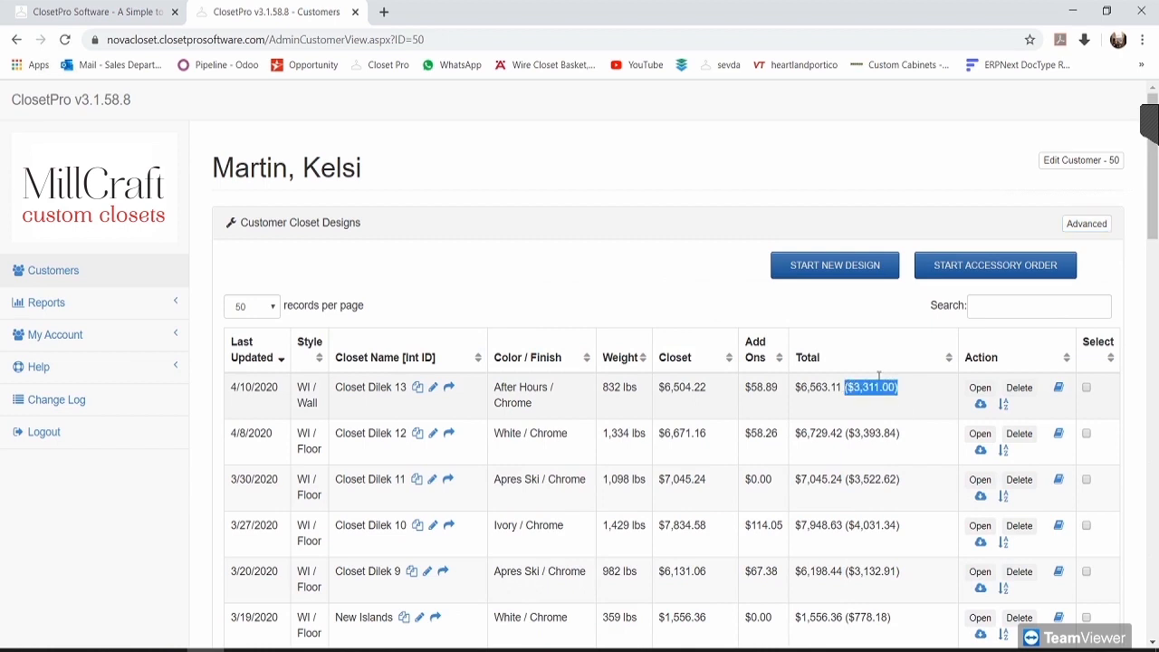
pyautogui.click(1086, 224)
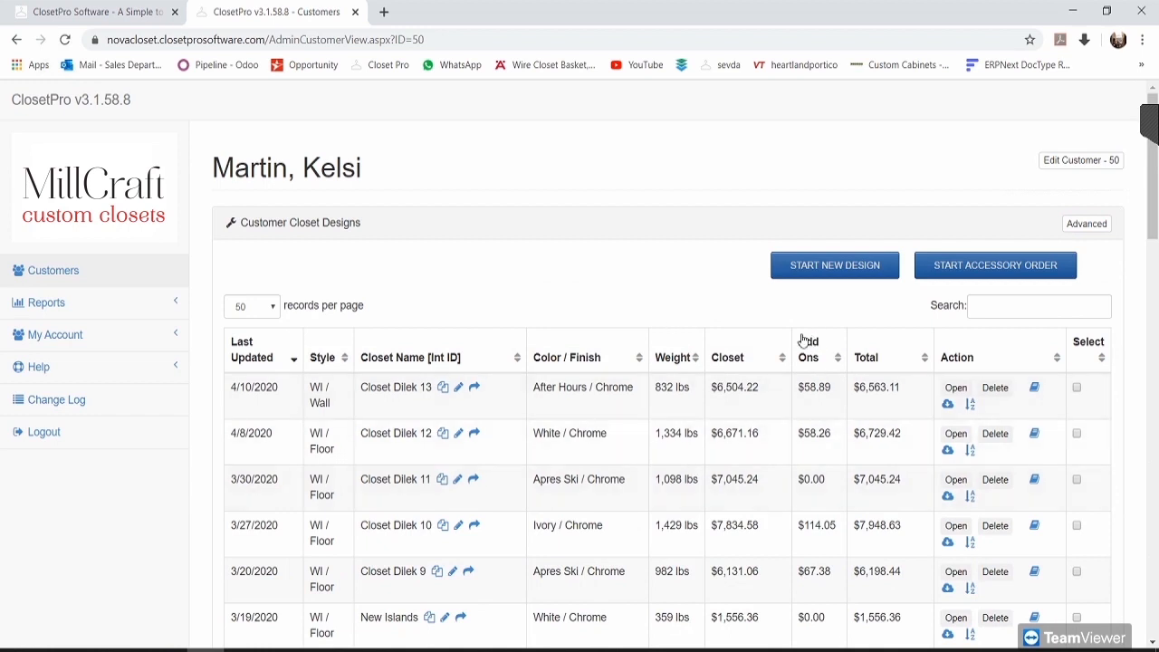
pyautogui.moveTo(800, 387); pyautogui.dragTo(834, 391)
pyautogui.click(1086, 224)
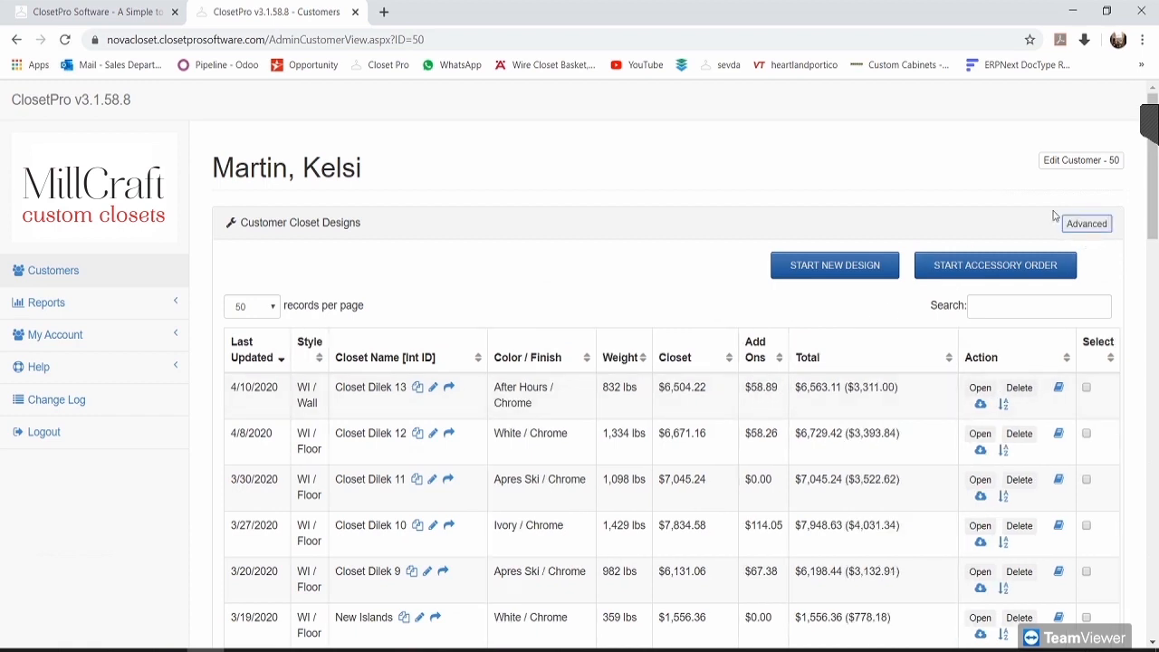
pyautogui.click(1089, 225)
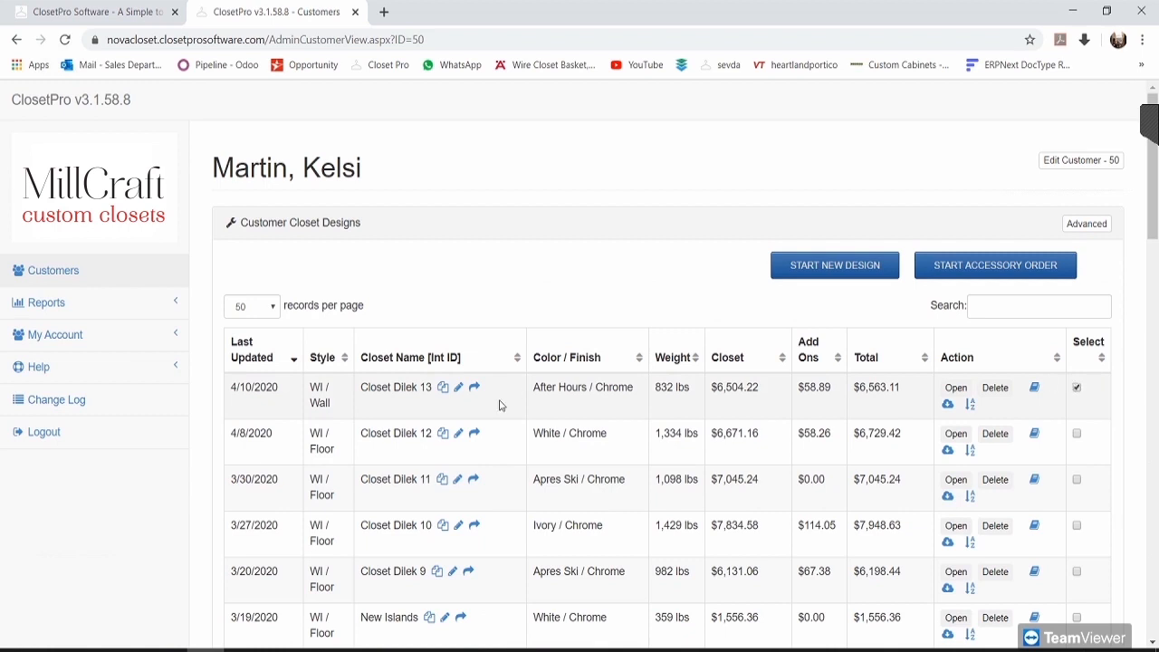
# Step: Create a new proposal from the ticked Closet Dilek 13 design
pyautogui.scroll(-1, 493, 283)
pyautogui.scroll(-15, 494, 282)
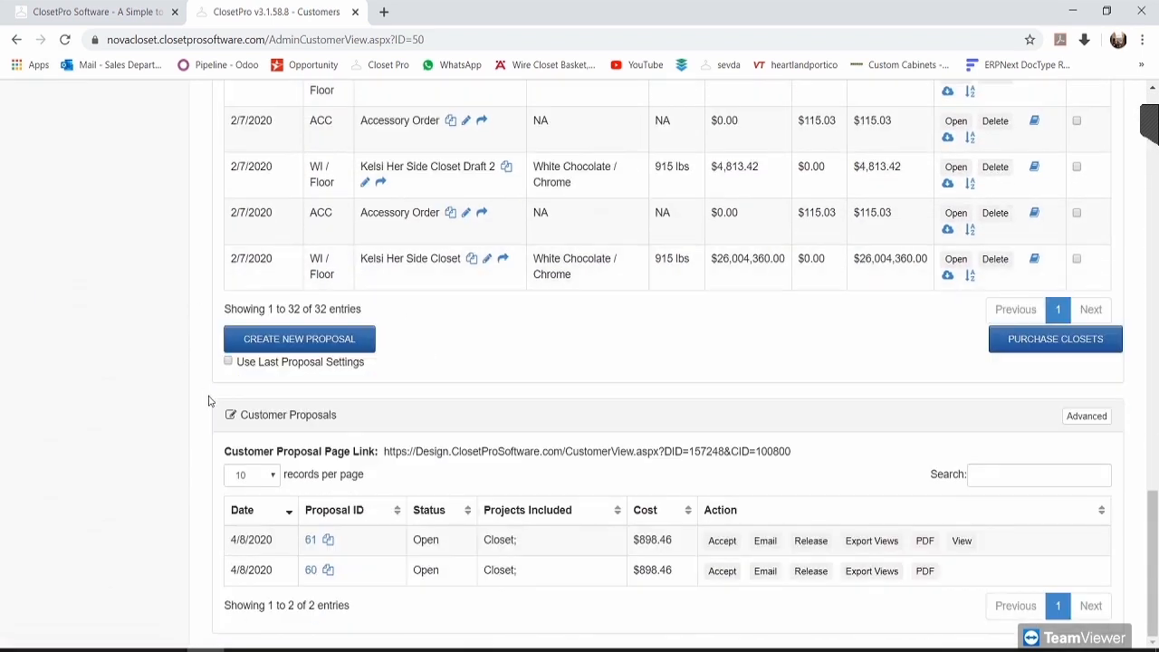
pyautogui.click(305, 344)
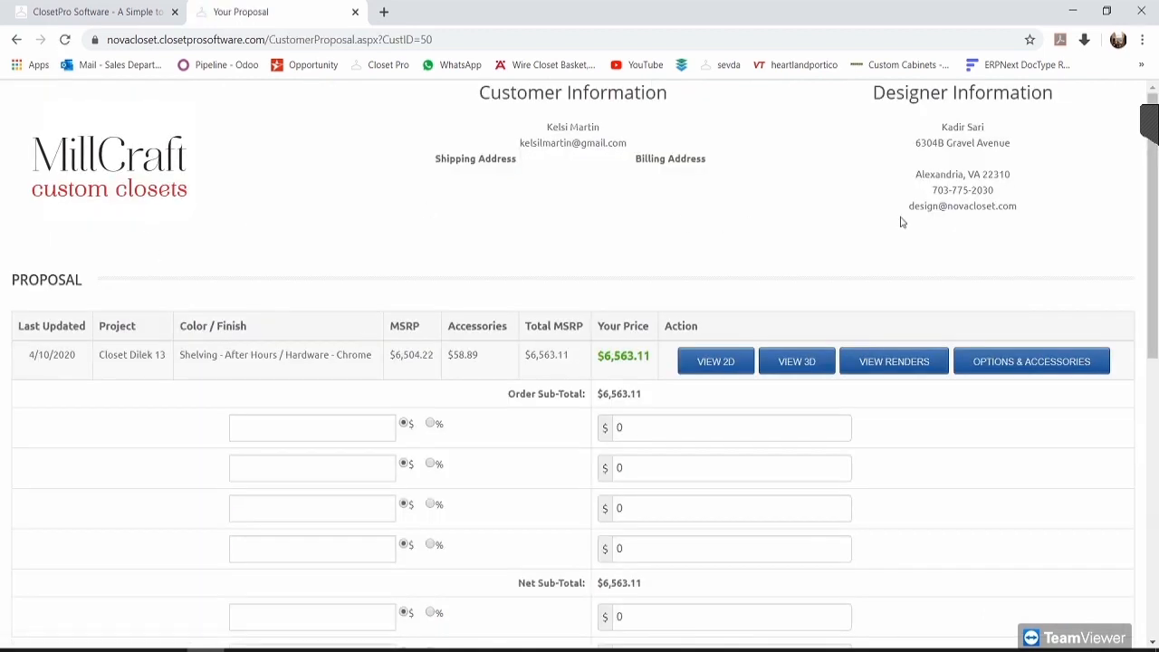
# Step: Review the proposal's $6,563.11 order sub-total and launch the Closet Dilek 13 3D view
pyautogui.scroll(-2, 931, 310)
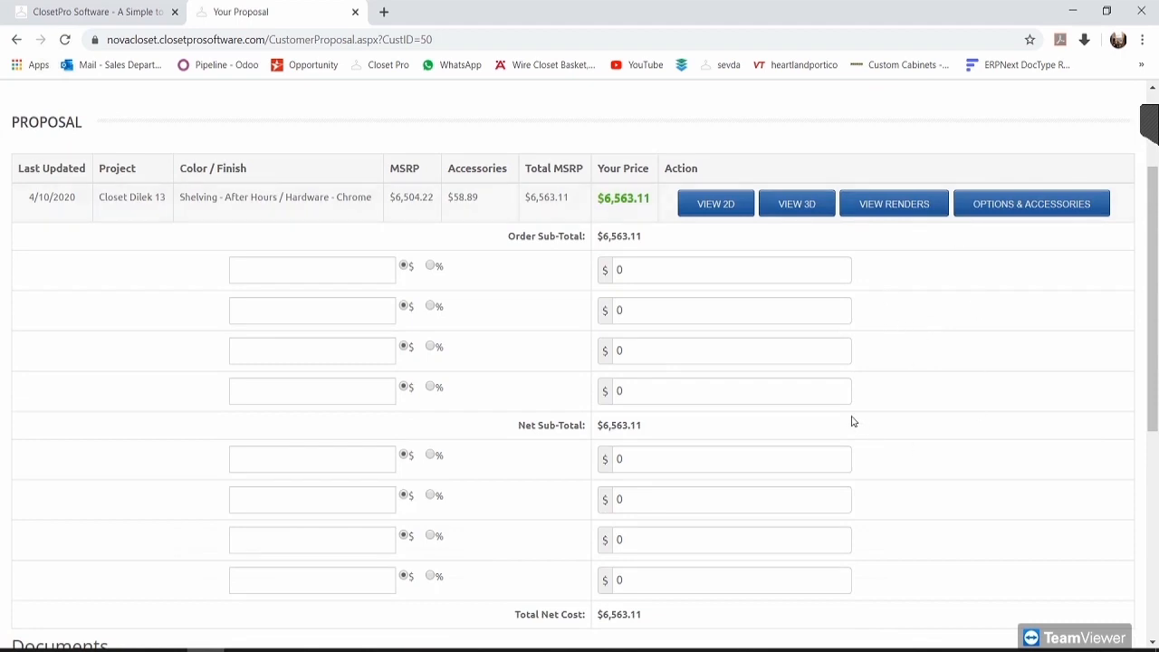
pyautogui.scroll(1, 762, 310)
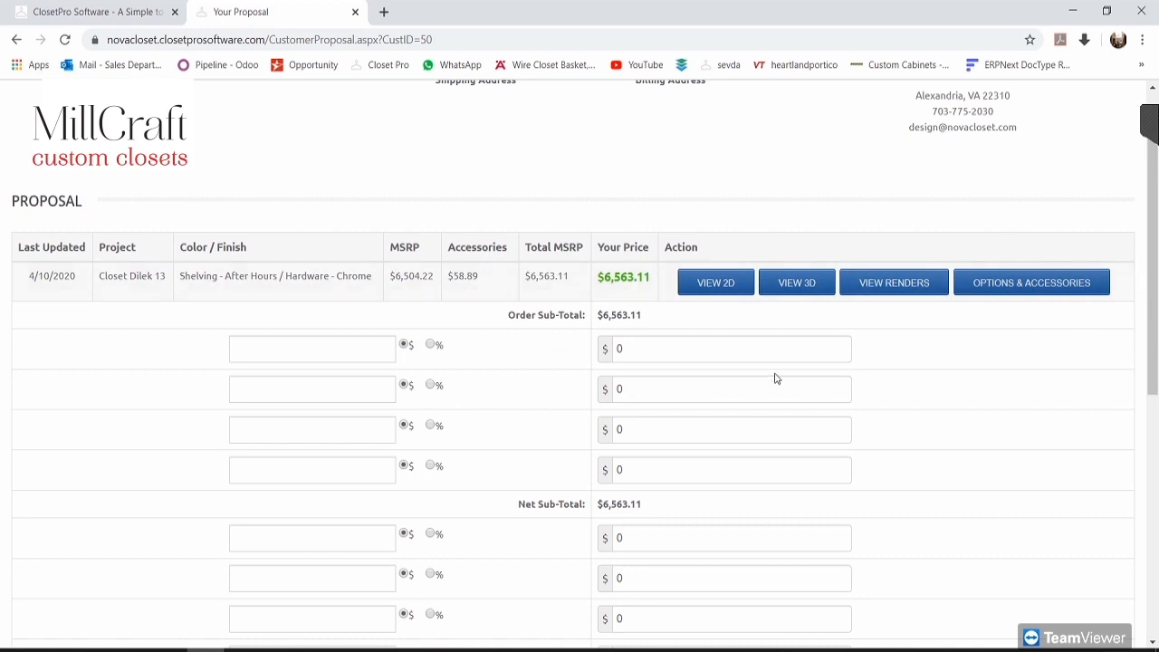
pyautogui.scroll(-4, 444, 432)
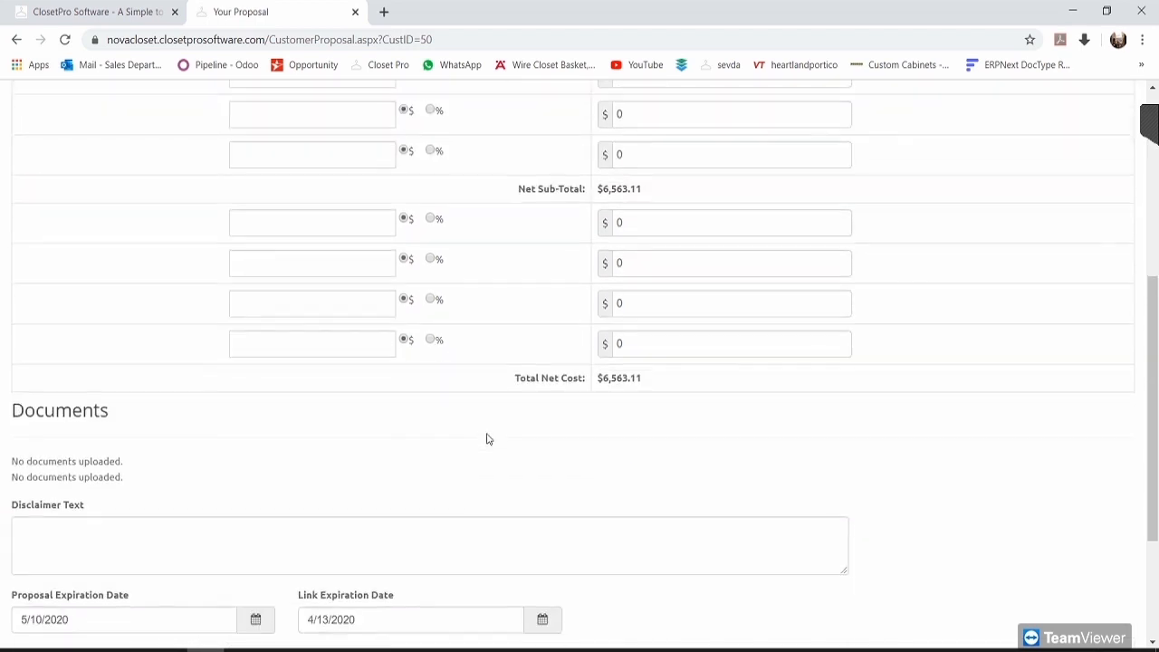
pyautogui.scroll(5, 507, 448)
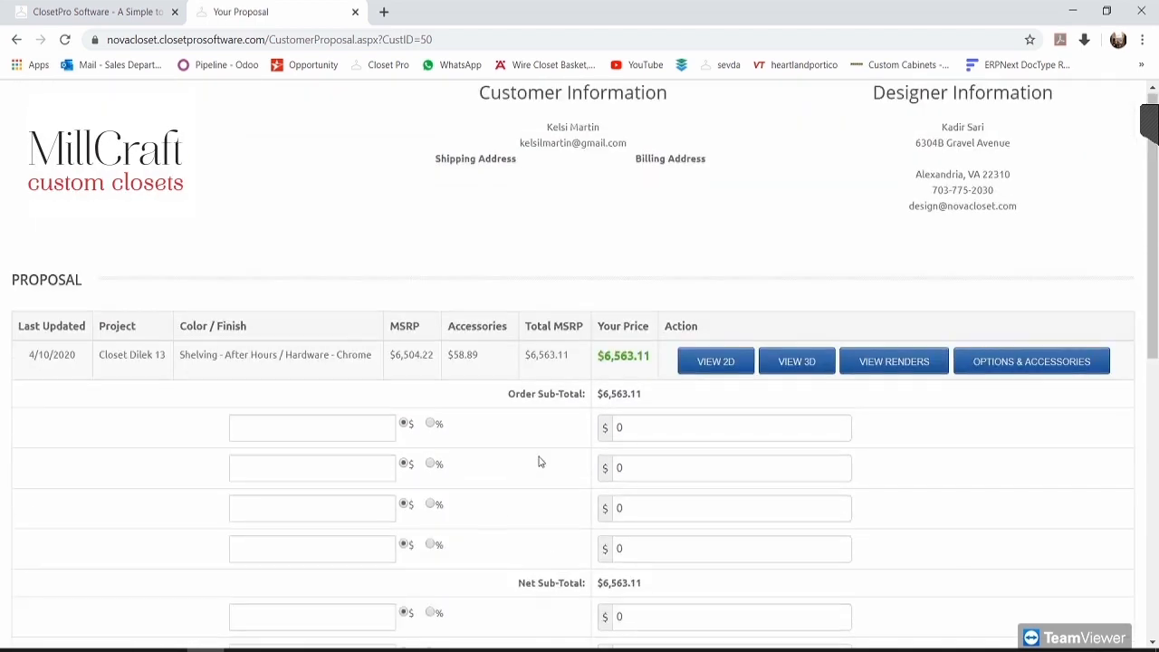
pyautogui.moveTo(520, 395); pyautogui.dragTo(585, 395)
pyautogui.click(576, 419)
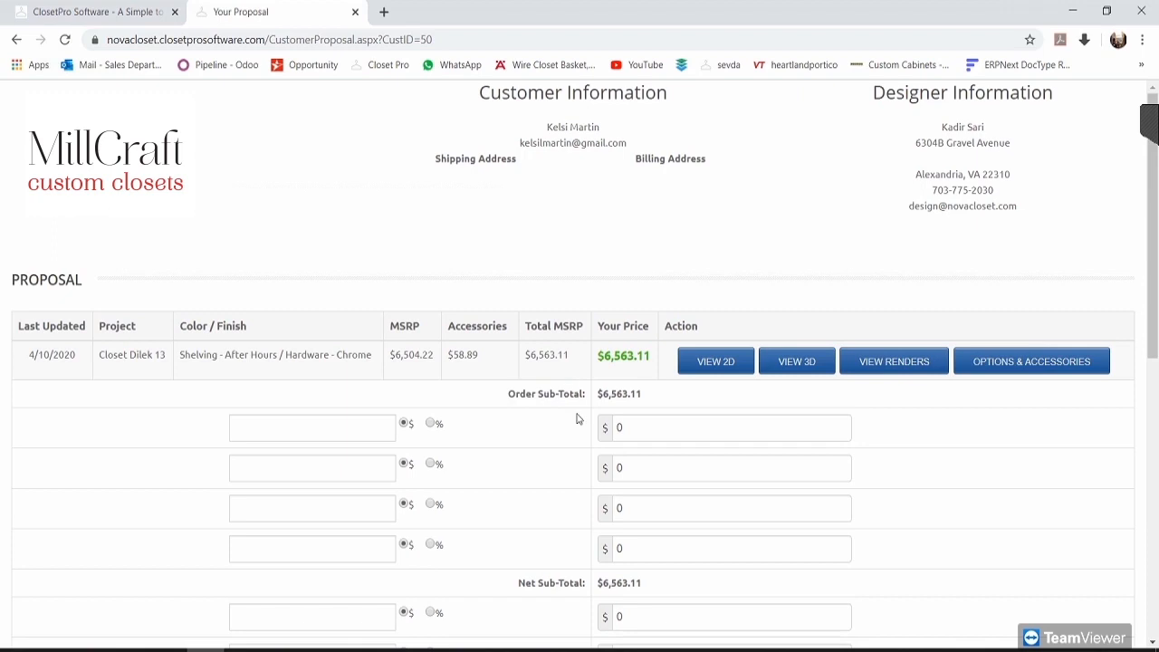
pyautogui.click(797, 364)
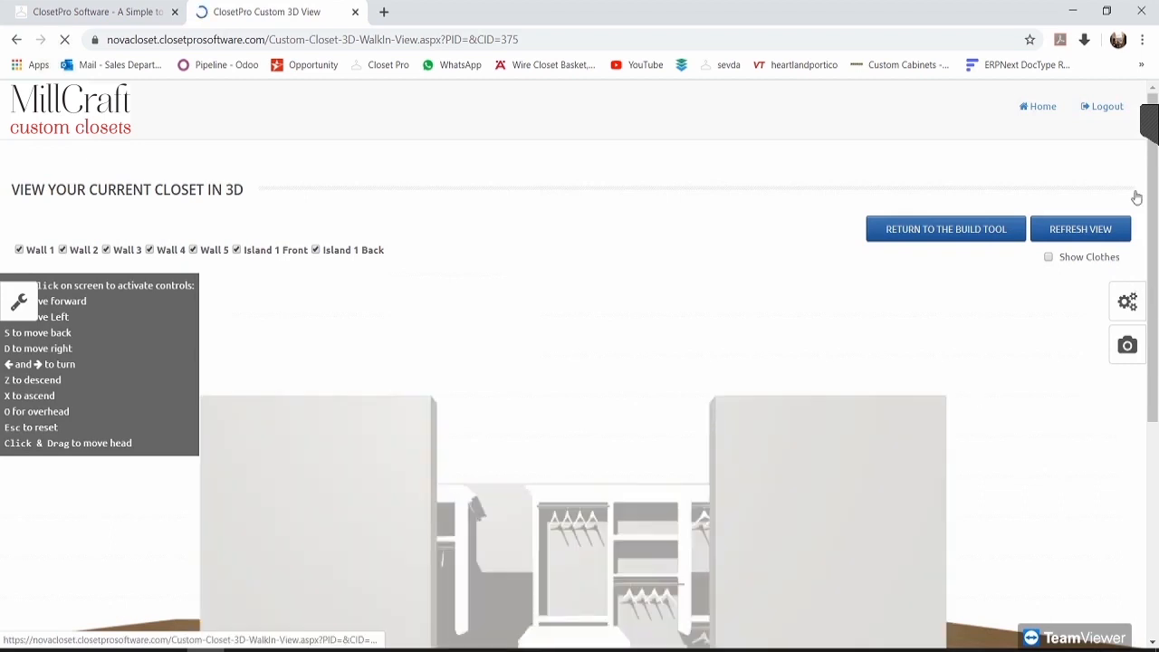
# Step: Hide Wall 1 in the 3D walk-in view of Closet Dilek 13
pyautogui.click(1151, 120)
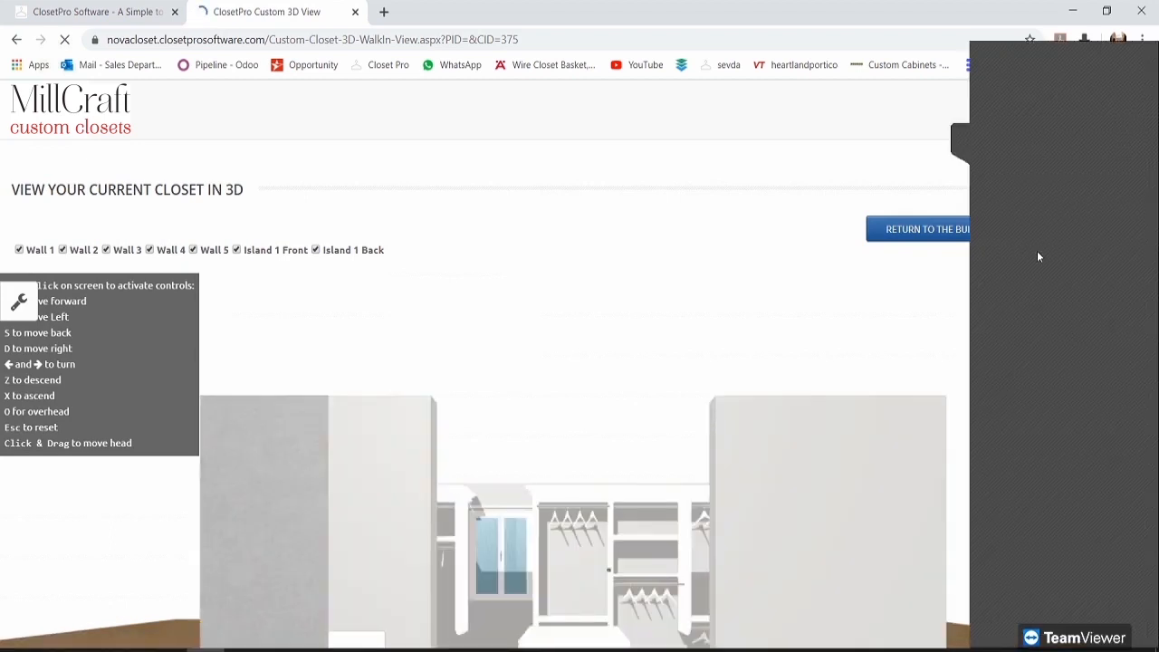
pyautogui.click(959, 137)
pyautogui.click(777, 332)
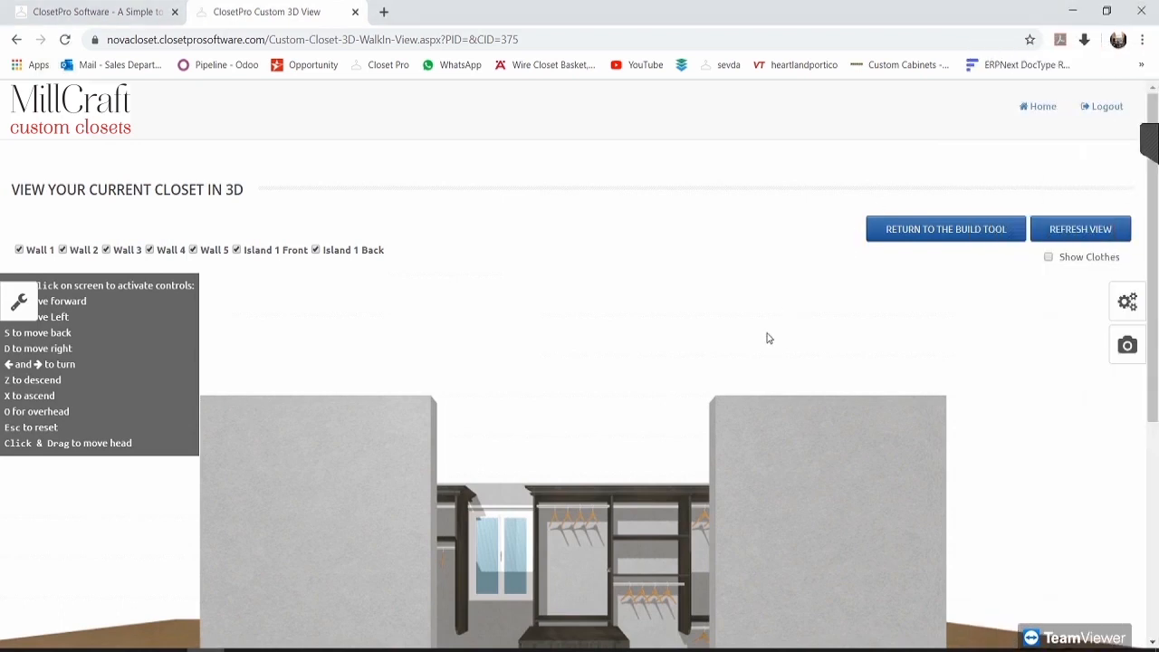
pyautogui.scroll(-1, 778, 384)
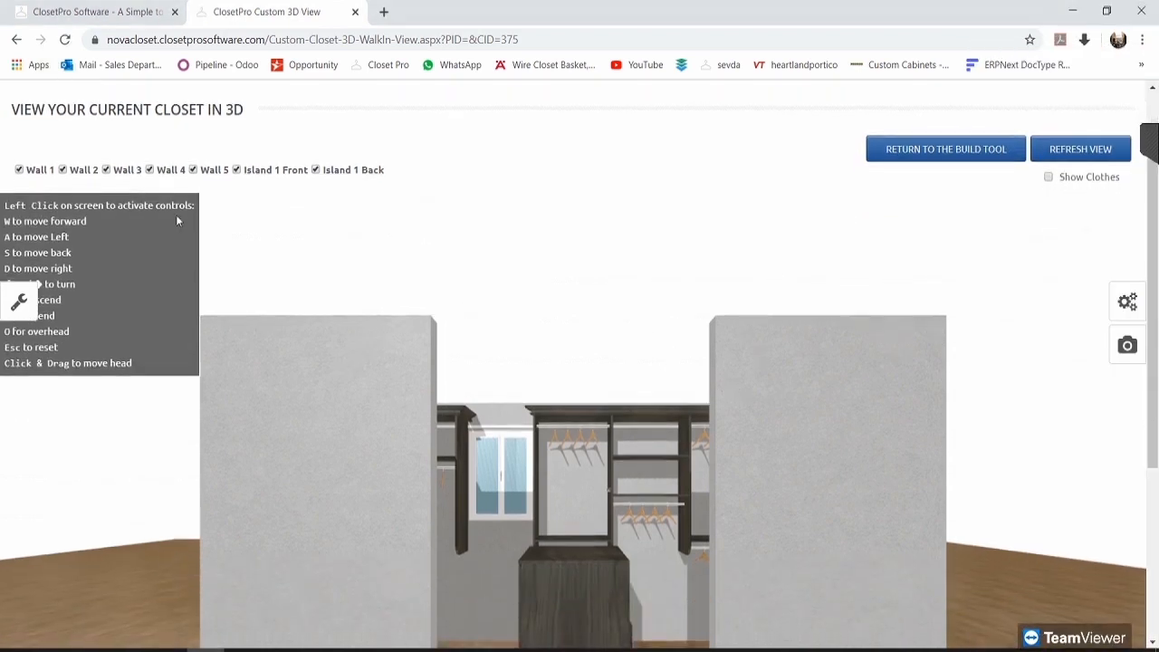
pyautogui.click(19, 171)
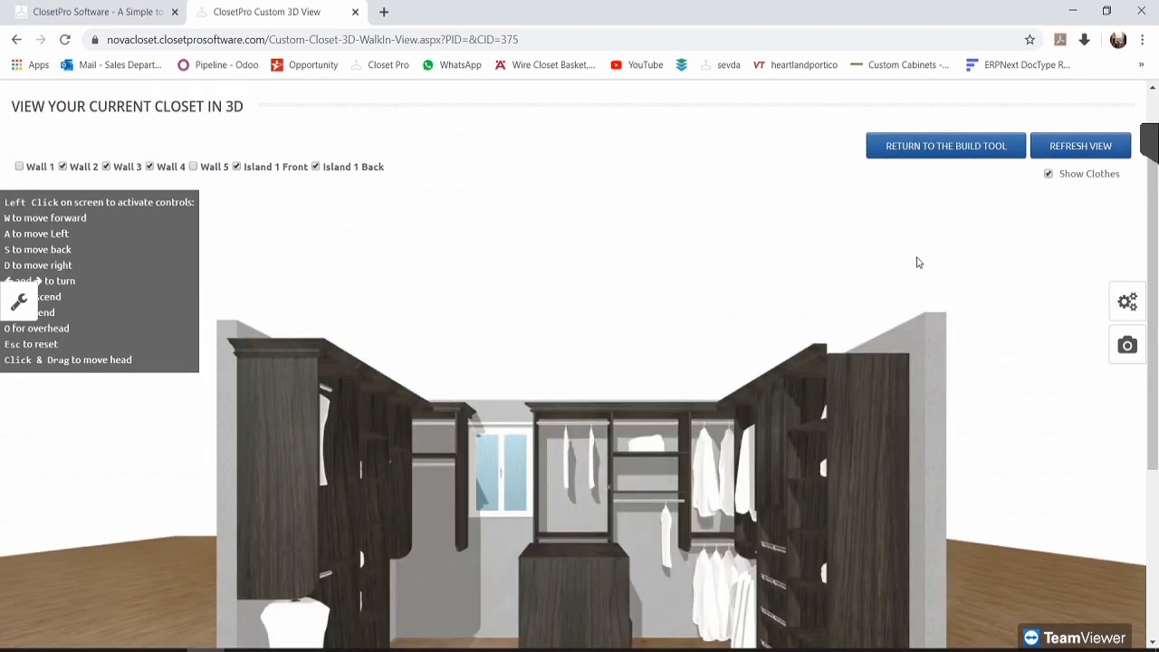
pyautogui.scroll(-3, 915, 262)
pyautogui.scroll(1, 913, 269)
pyautogui.scroll(1, 911, 264)
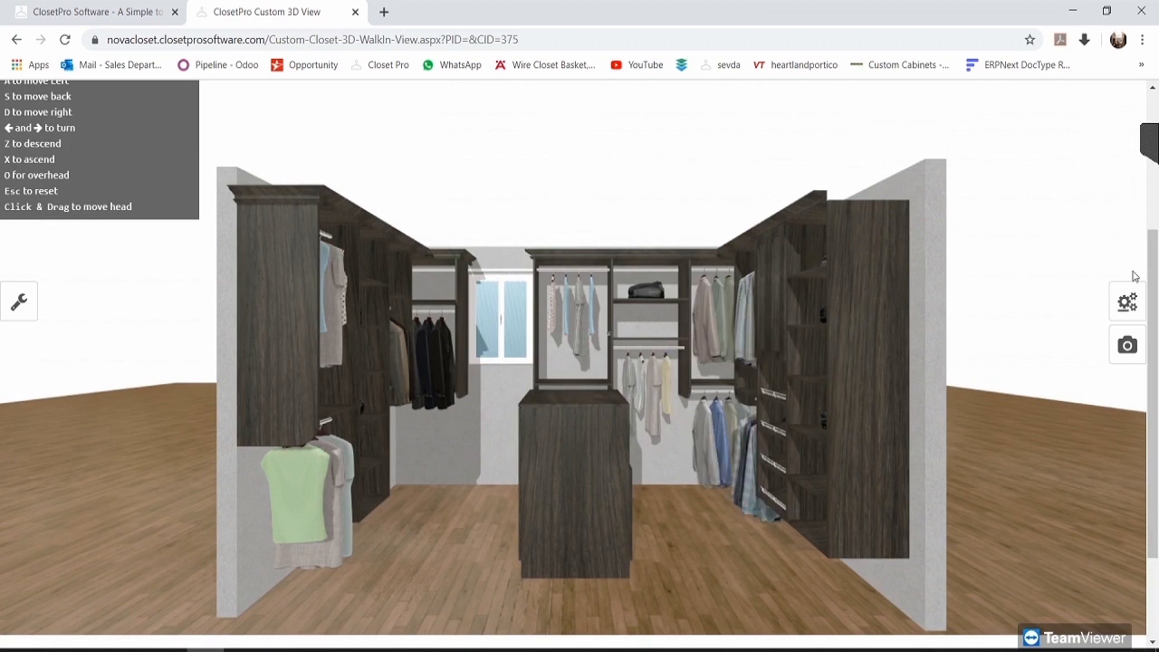
# Step: Try the Wood 10 and Wood 14 floor textures, then settle on Wood 8 planks
pyautogui.click(1126, 303)
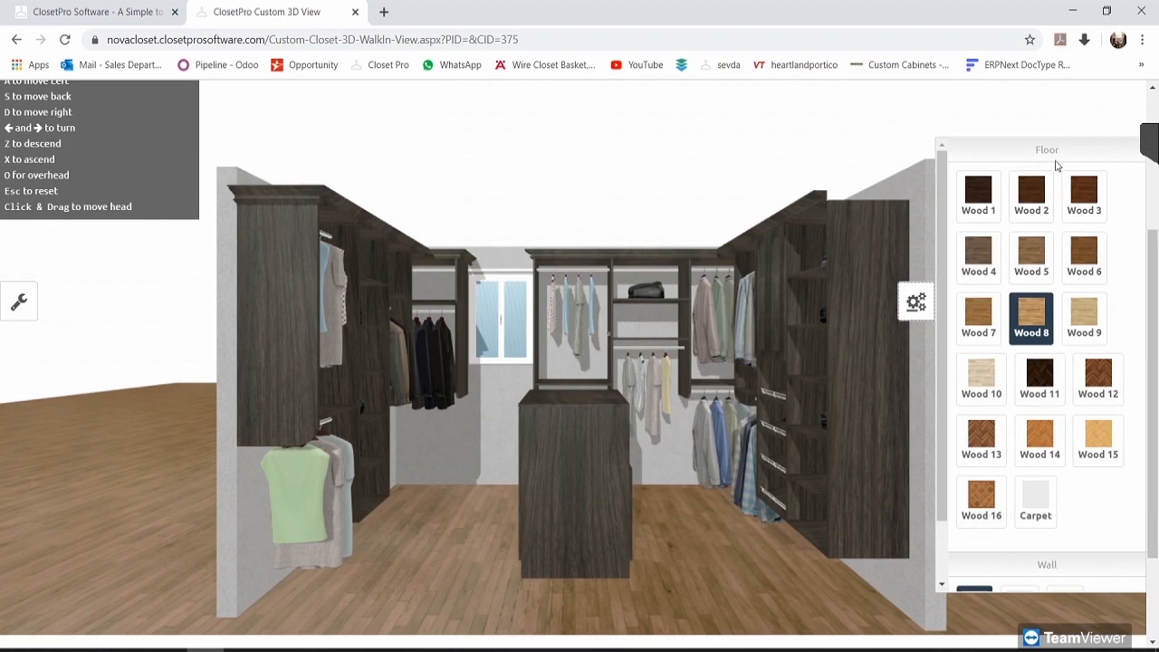
pyautogui.scroll(-1, 1064, 507)
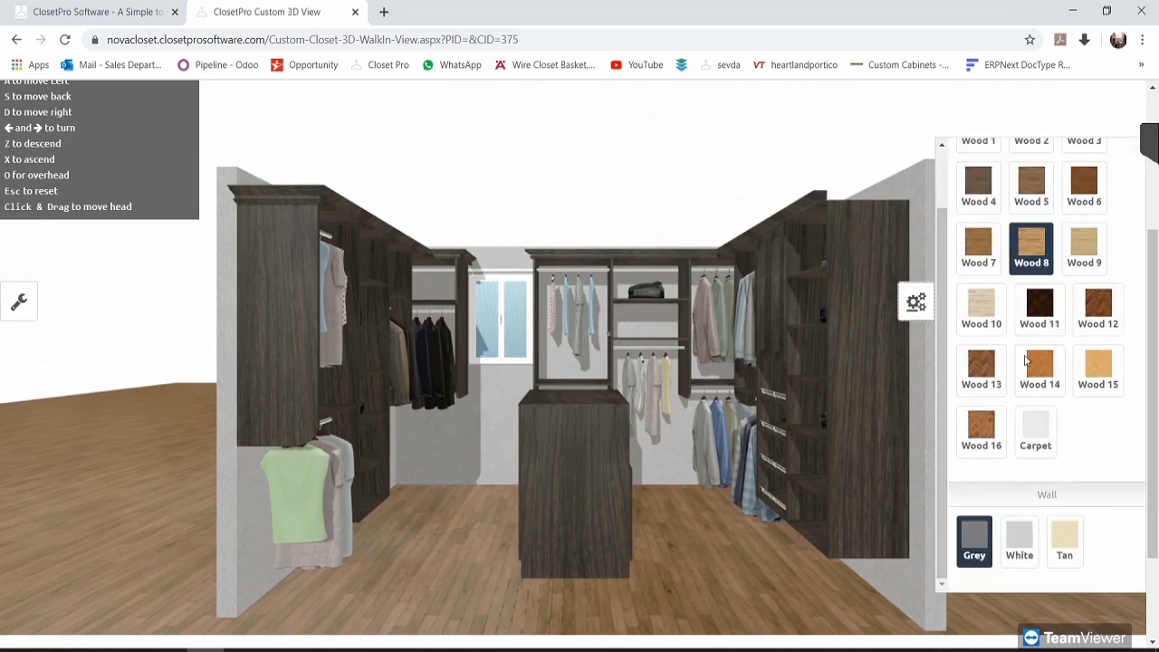
pyautogui.scroll(1, 1026, 361)
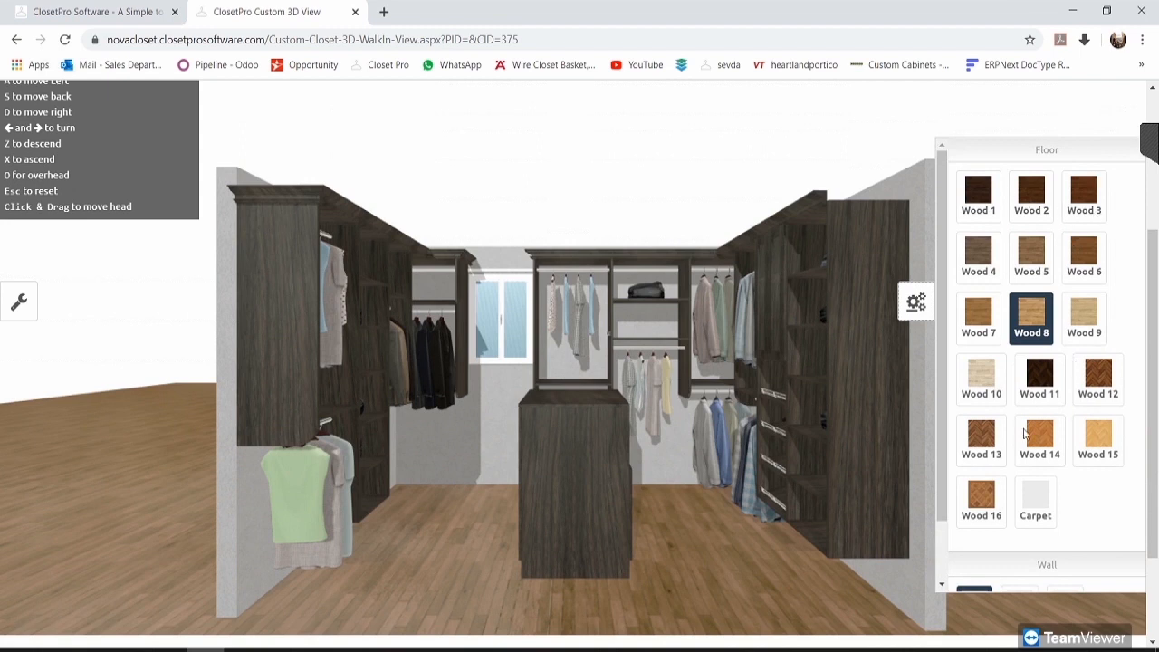
pyautogui.click(981, 384)
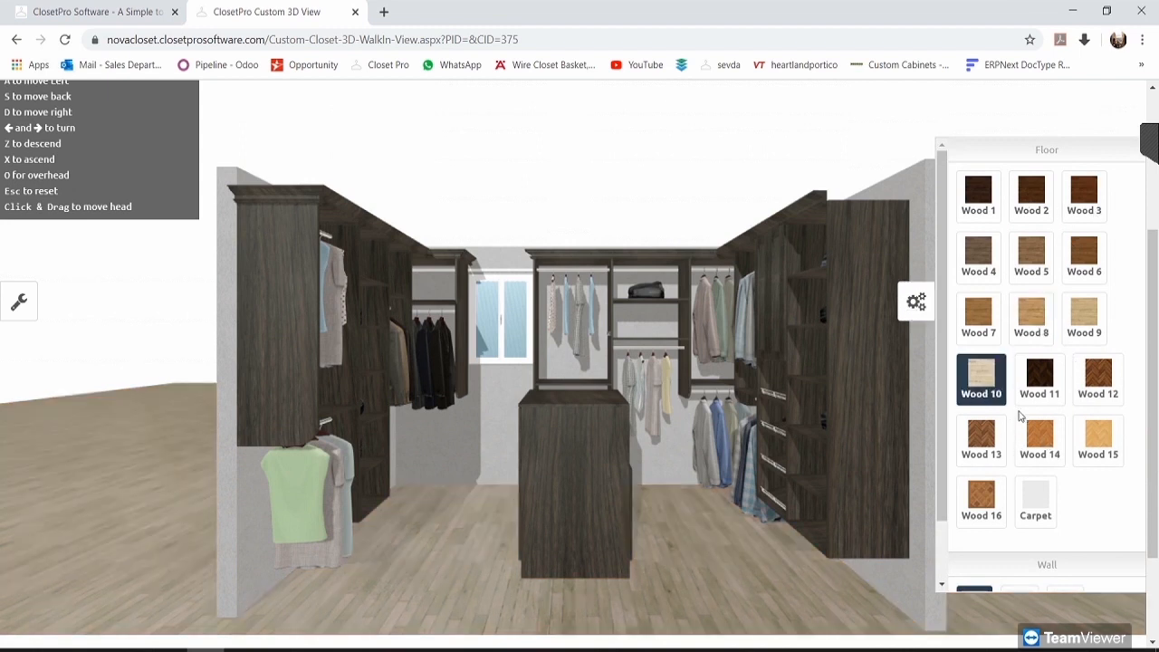
pyautogui.click(1042, 442)
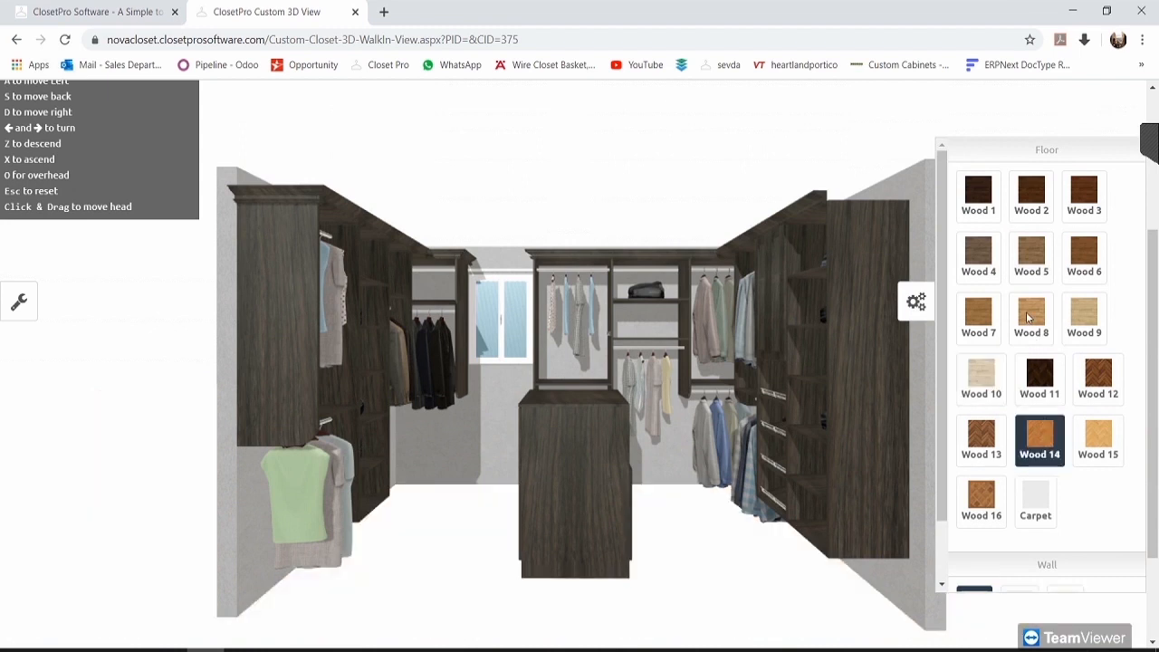
pyautogui.click(1037, 309)
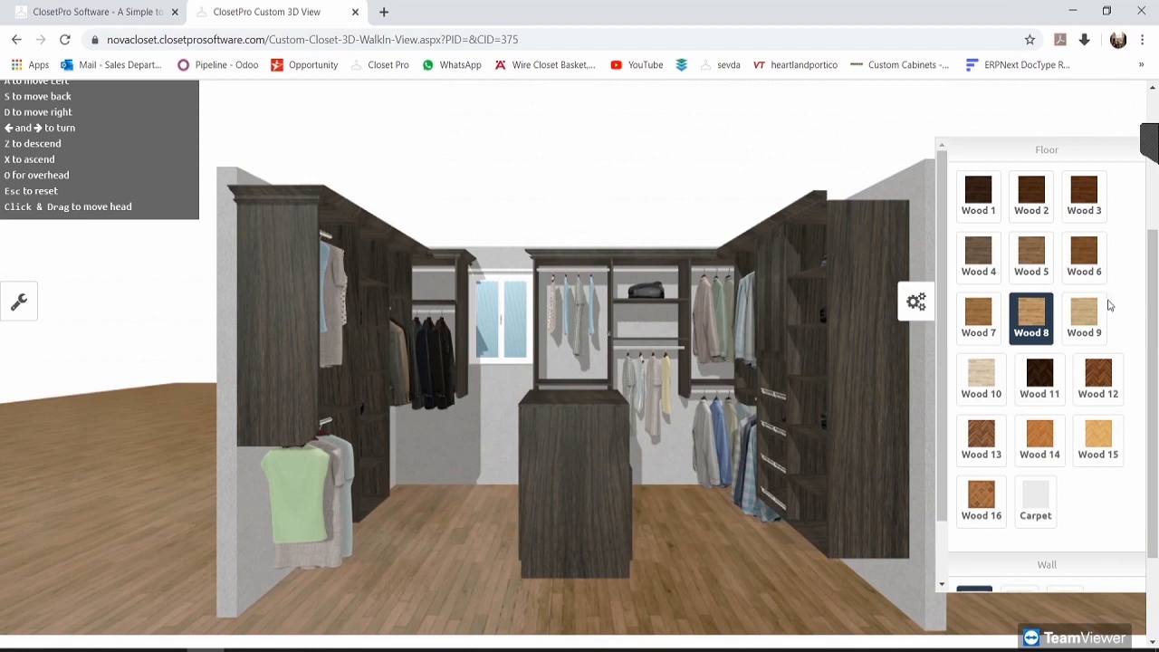
pyautogui.click(916, 302)
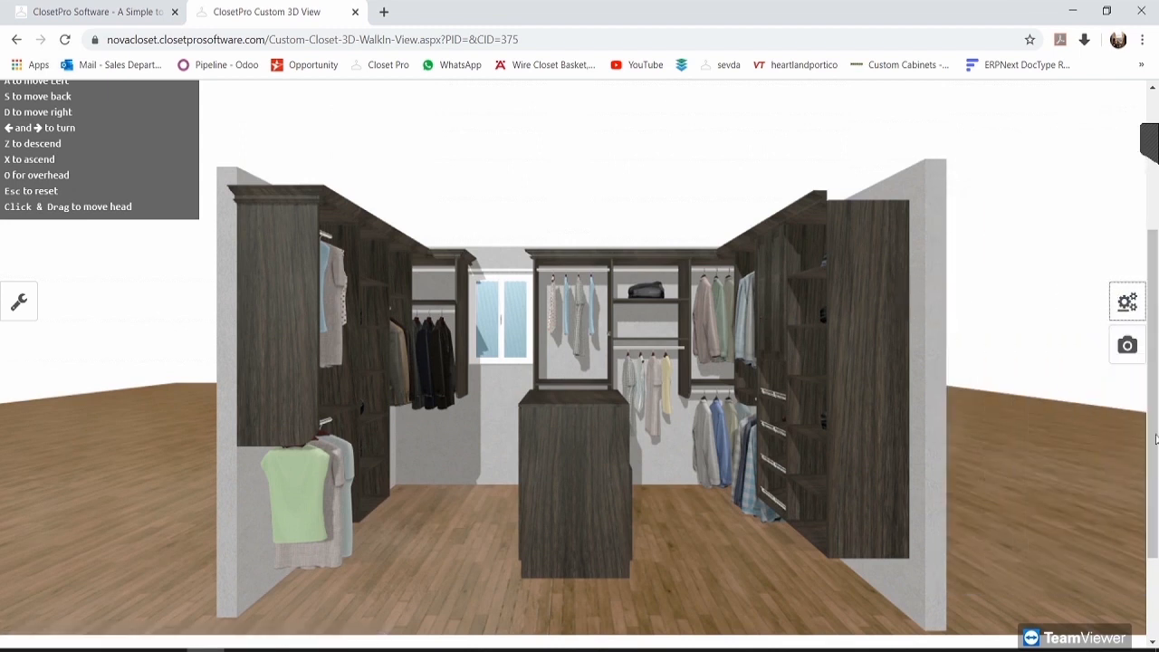
pyautogui.click(1127, 344)
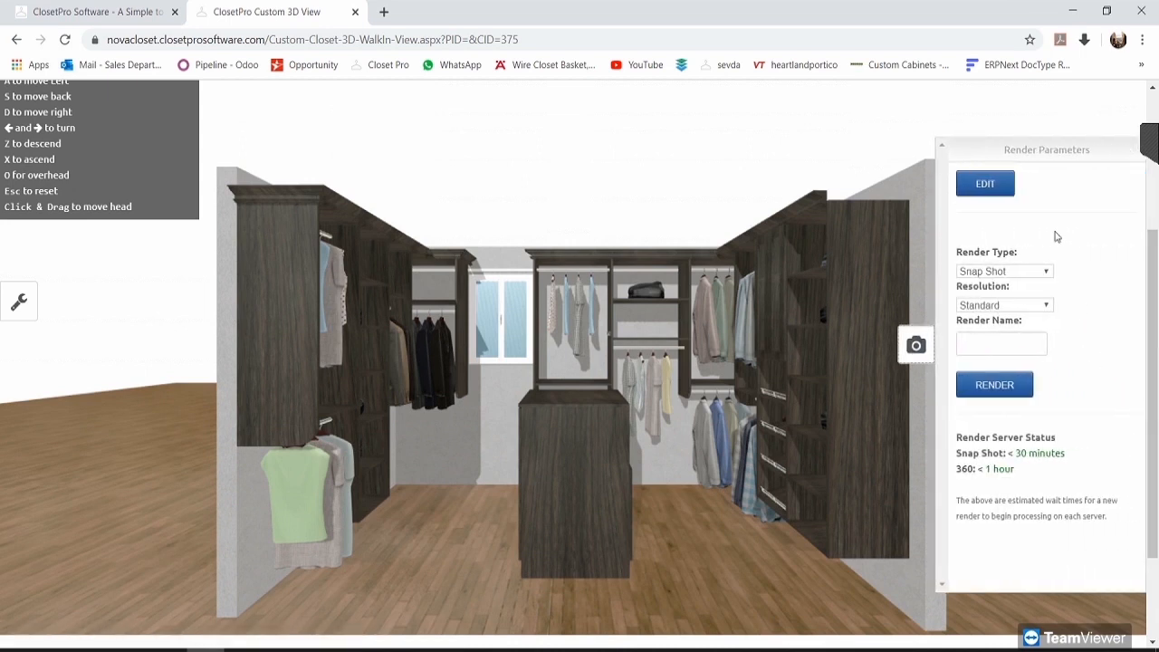
# Step: Request a Snap Shot render at Standard resolution named 1 and confirm it
pyautogui.click(1008, 272)
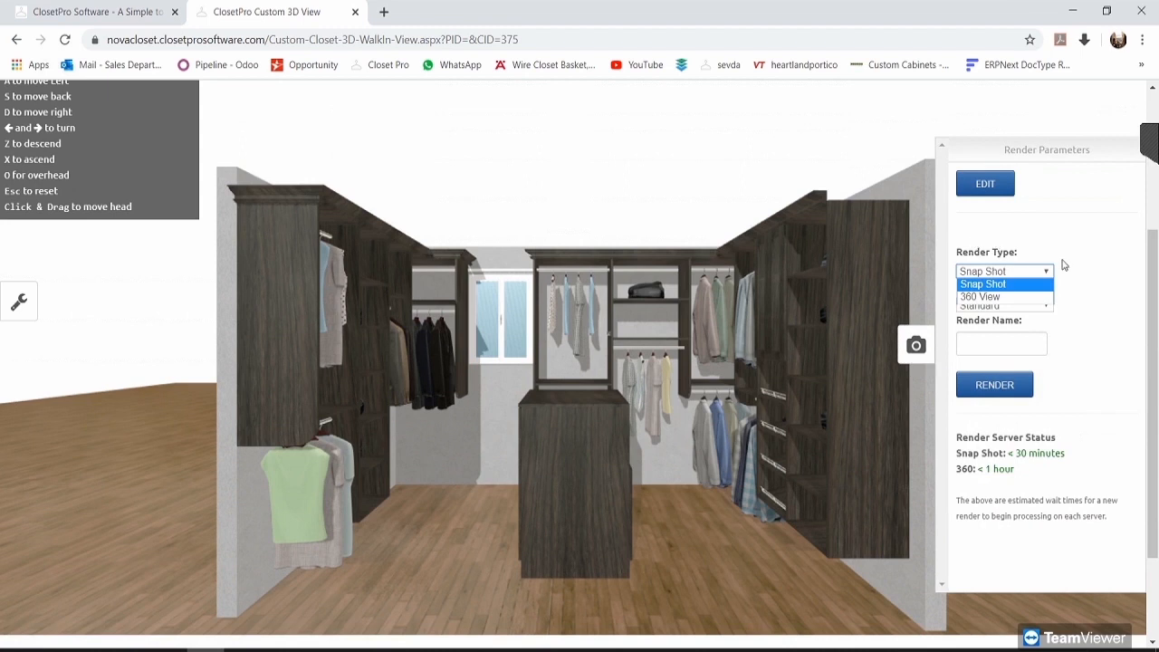
pyautogui.click(1004, 285)
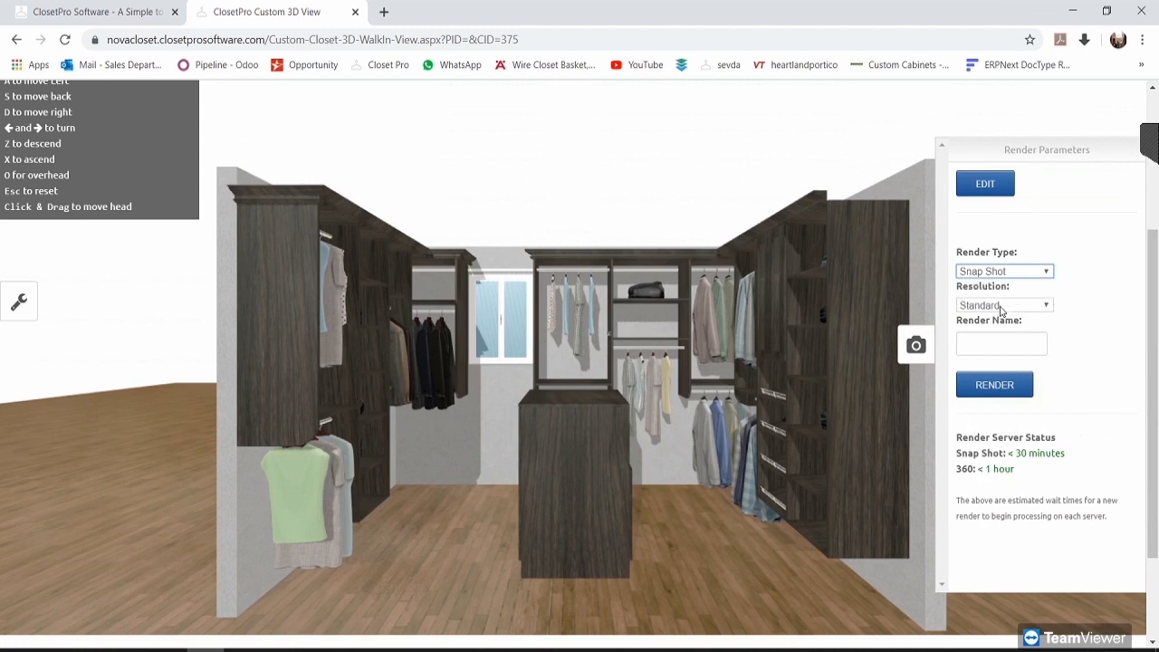
pyautogui.click(1002, 308)
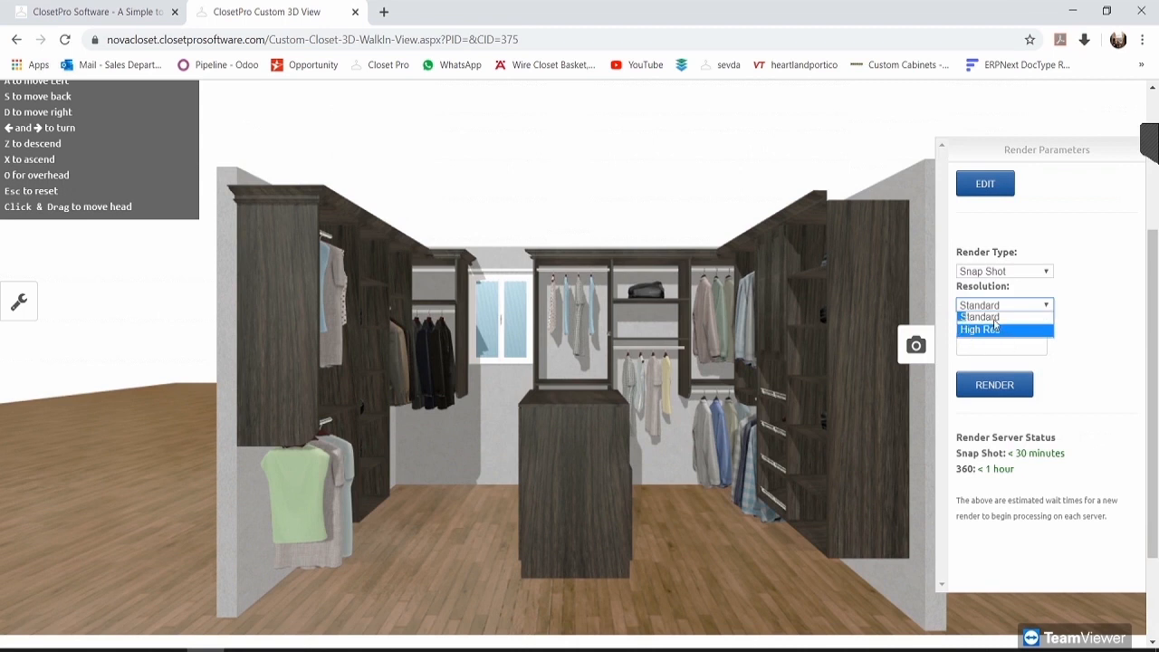
pyautogui.click(995, 318)
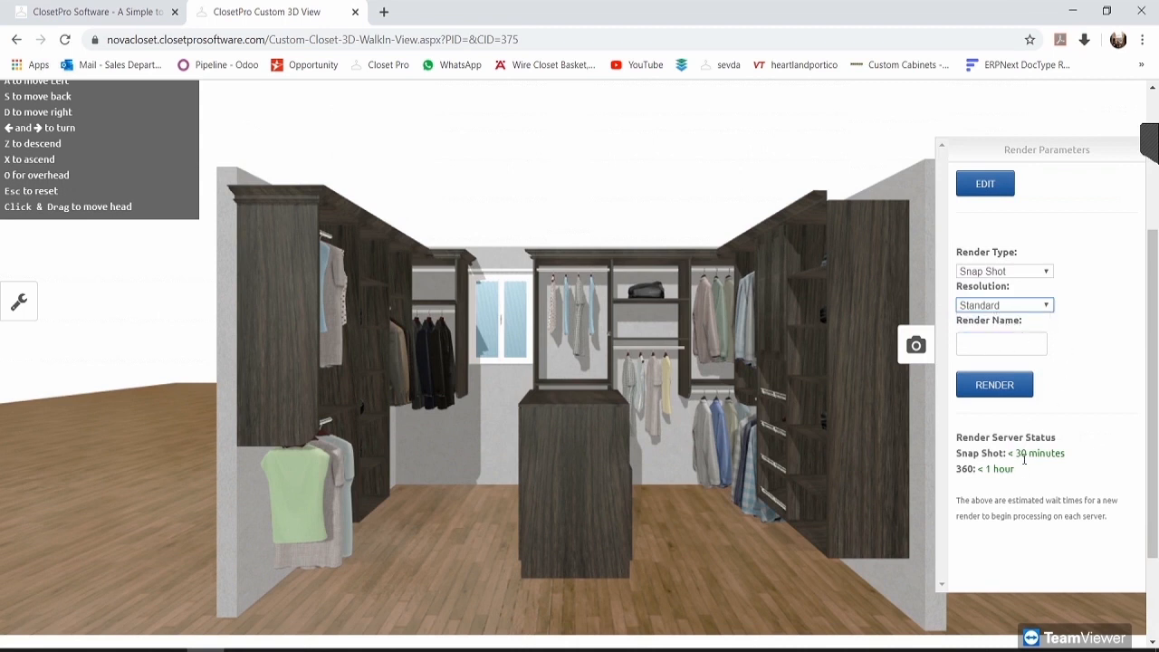
pyautogui.click(1001, 349)
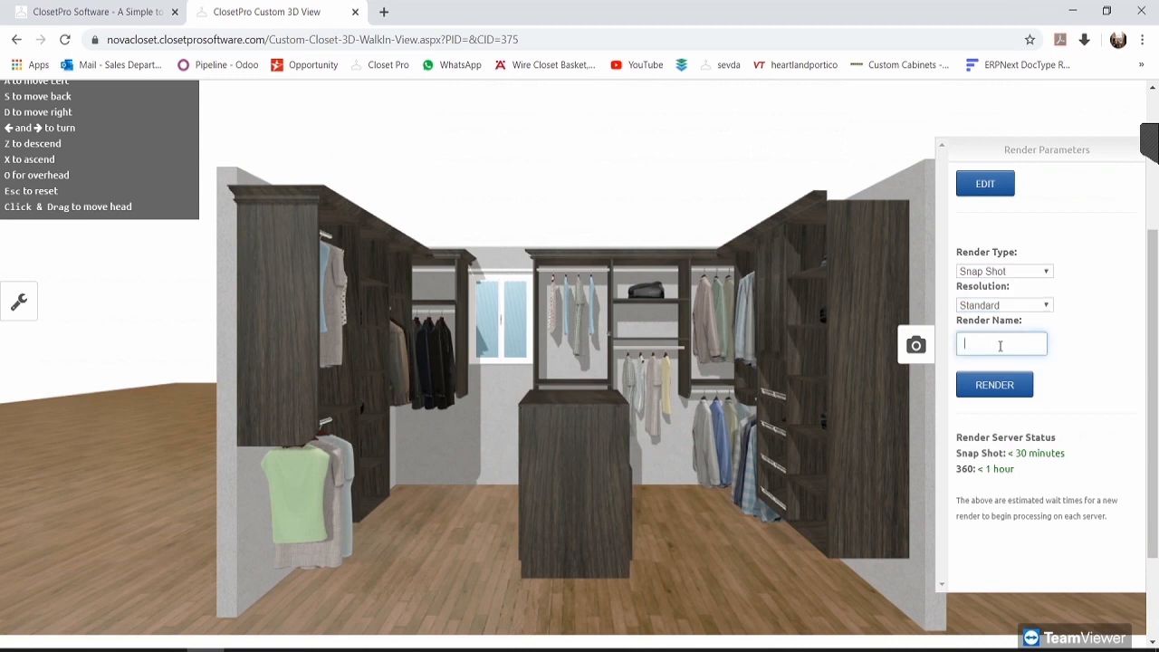
pyautogui.click(994, 389)
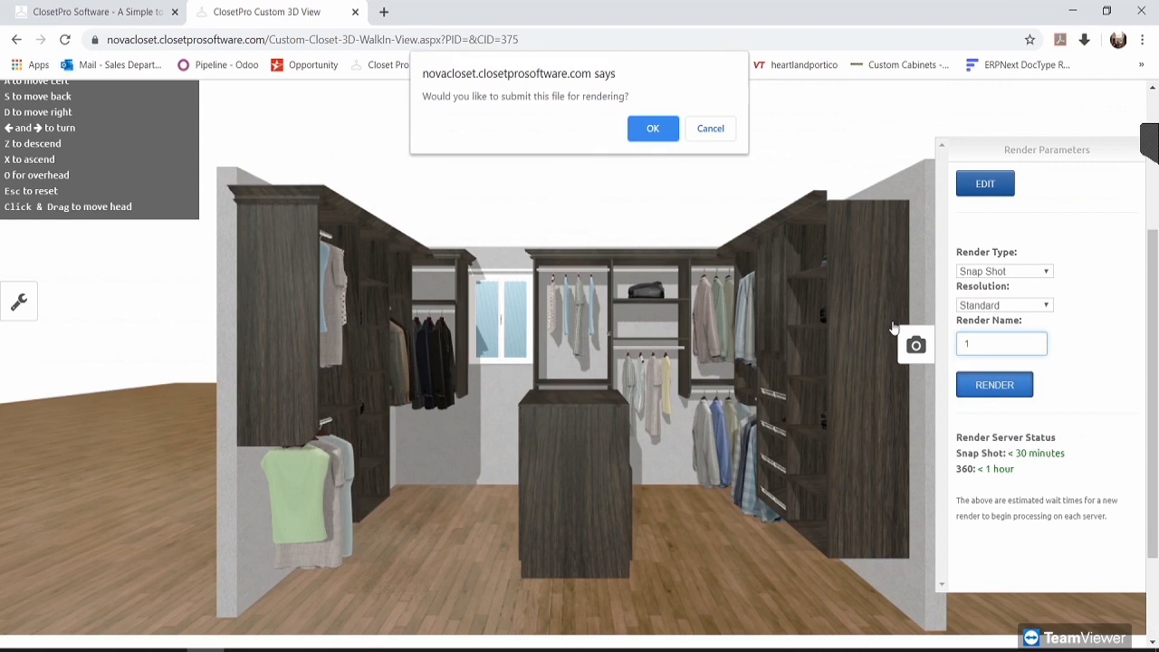
pyautogui.click(653, 128)
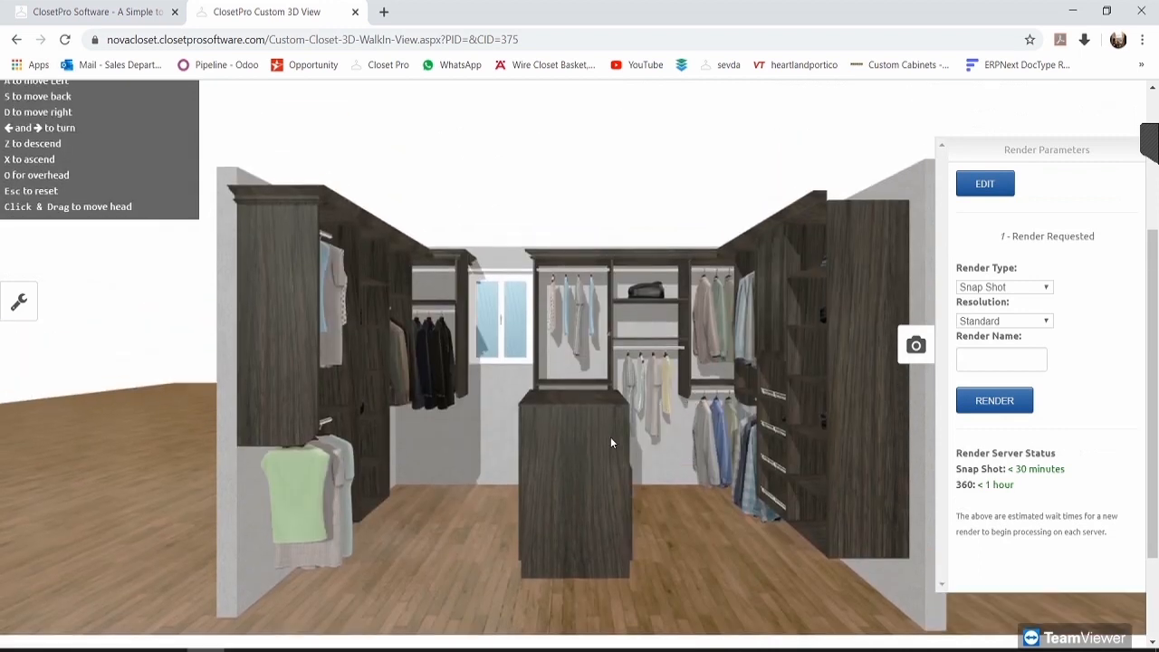
pyautogui.moveTo(401, 344); pyautogui.dragTo(441, 341)
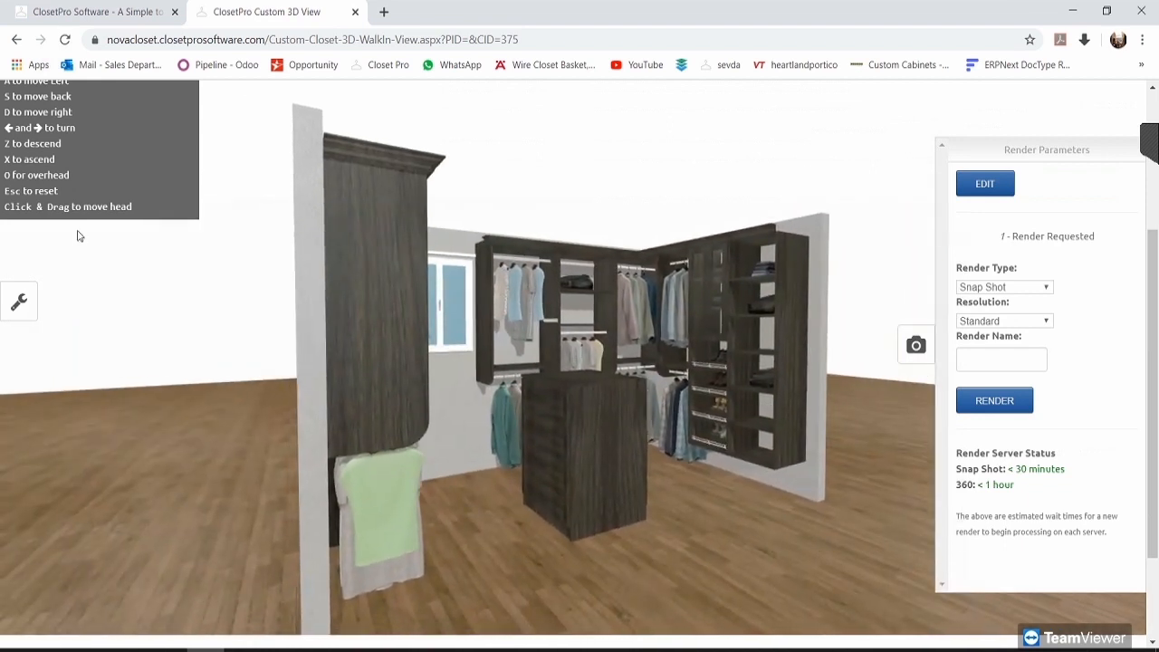
# Step: Uncheck Wall 2 and refresh the 3D view without it
pyautogui.scroll(1, 77, 236)
pyautogui.click(63, 94)
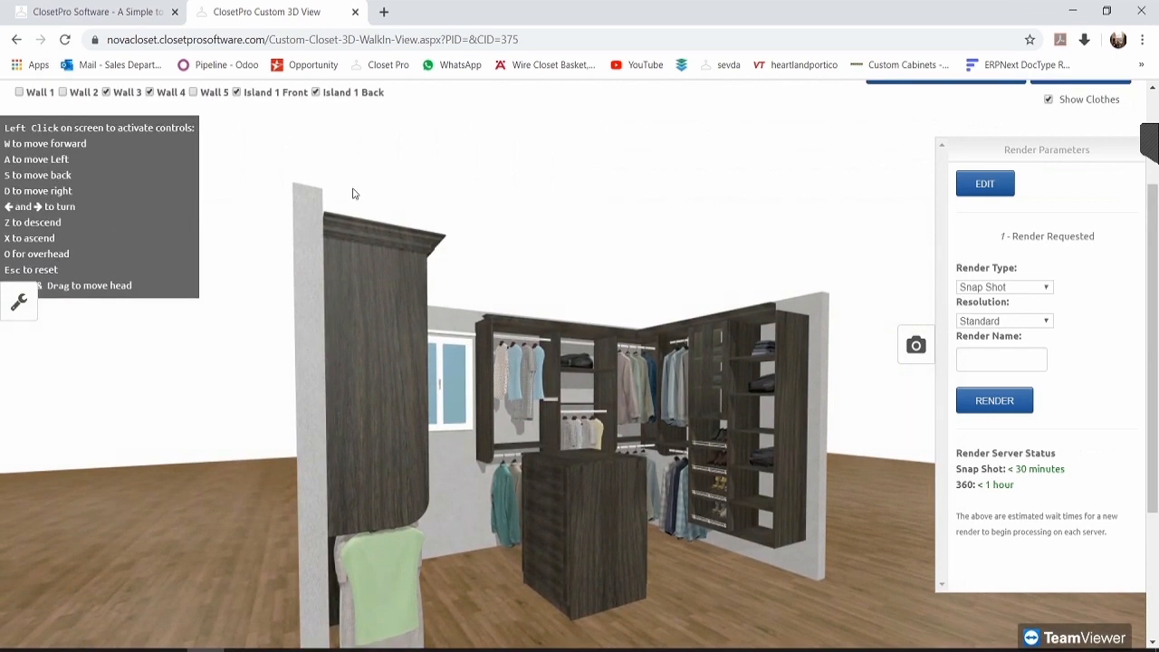
pyautogui.scroll(1, 355, 194)
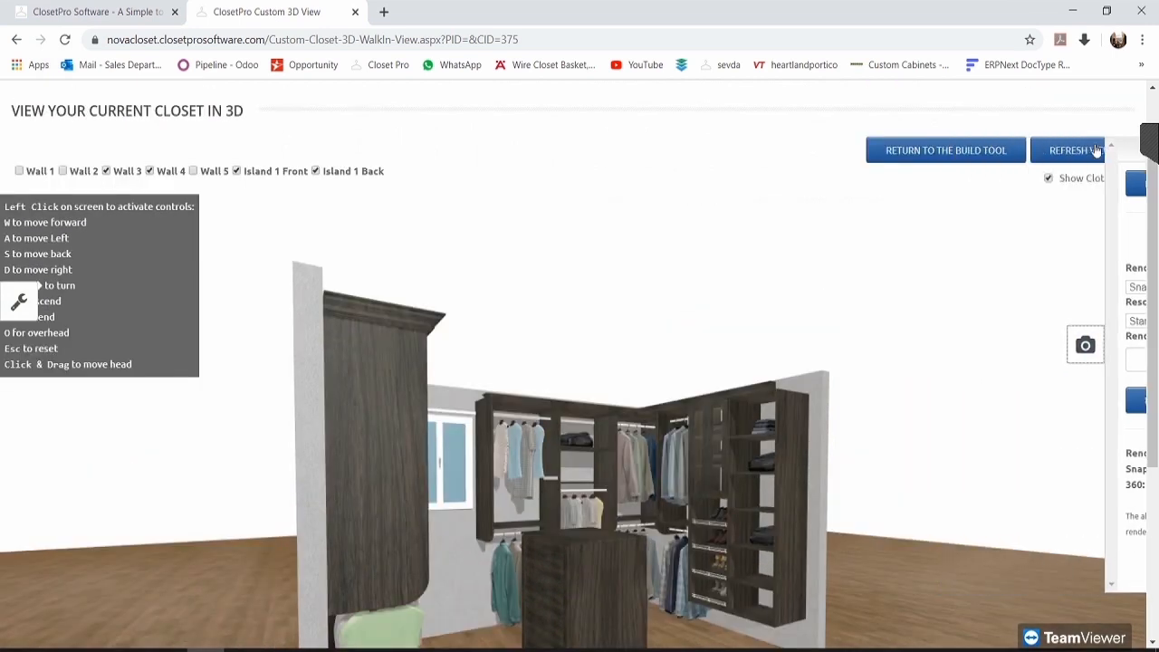
pyautogui.click(1089, 152)
# Step: Reposition the camera closer to frame the closet without Wall 2
pyautogui.scroll(-2, 690, 268)
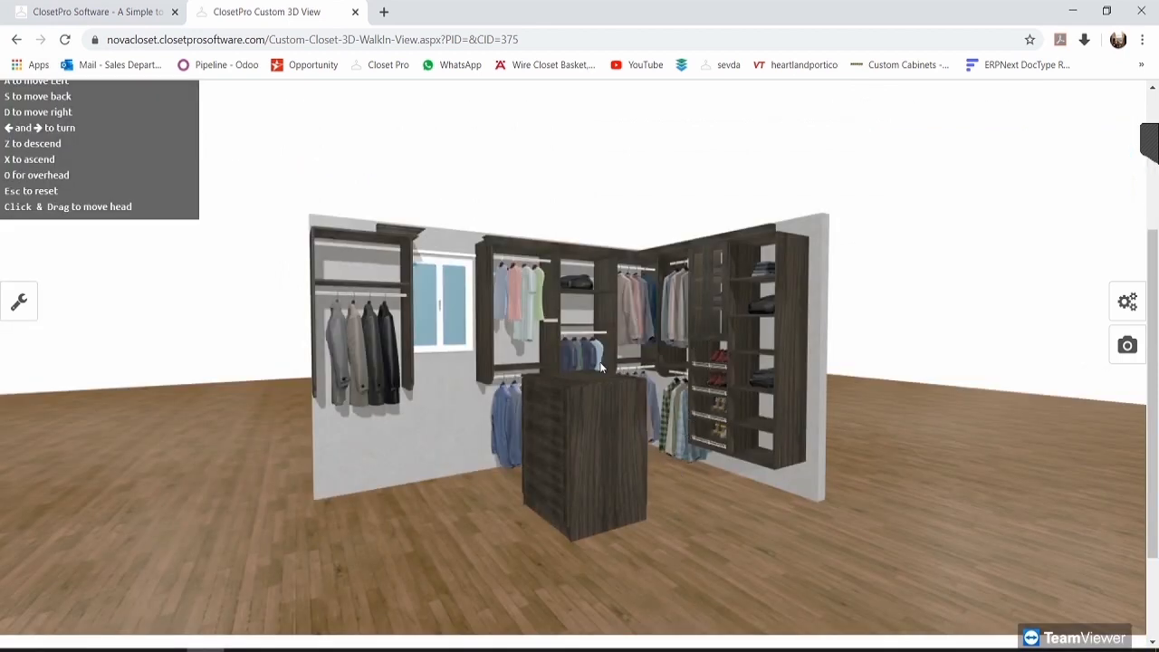
pyautogui.scroll(-1, 560, 386)
pyautogui.scroll(1, 568, 391)
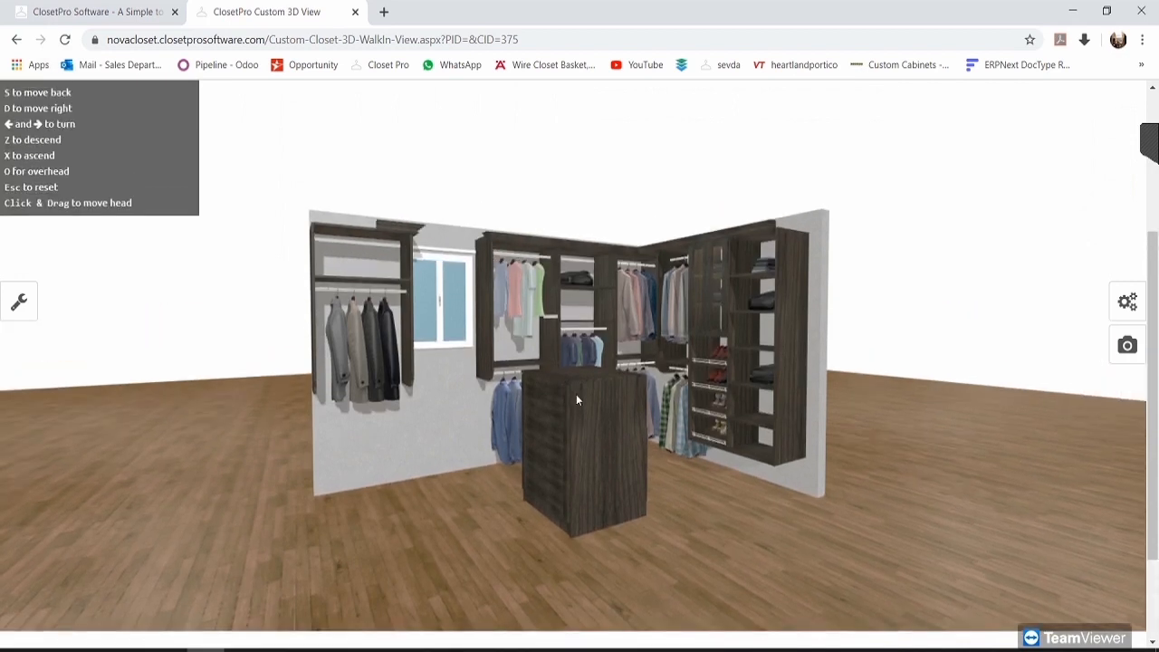
pyautogui.moveTo(551, 382); pyautogui.dragTo(393, 243)
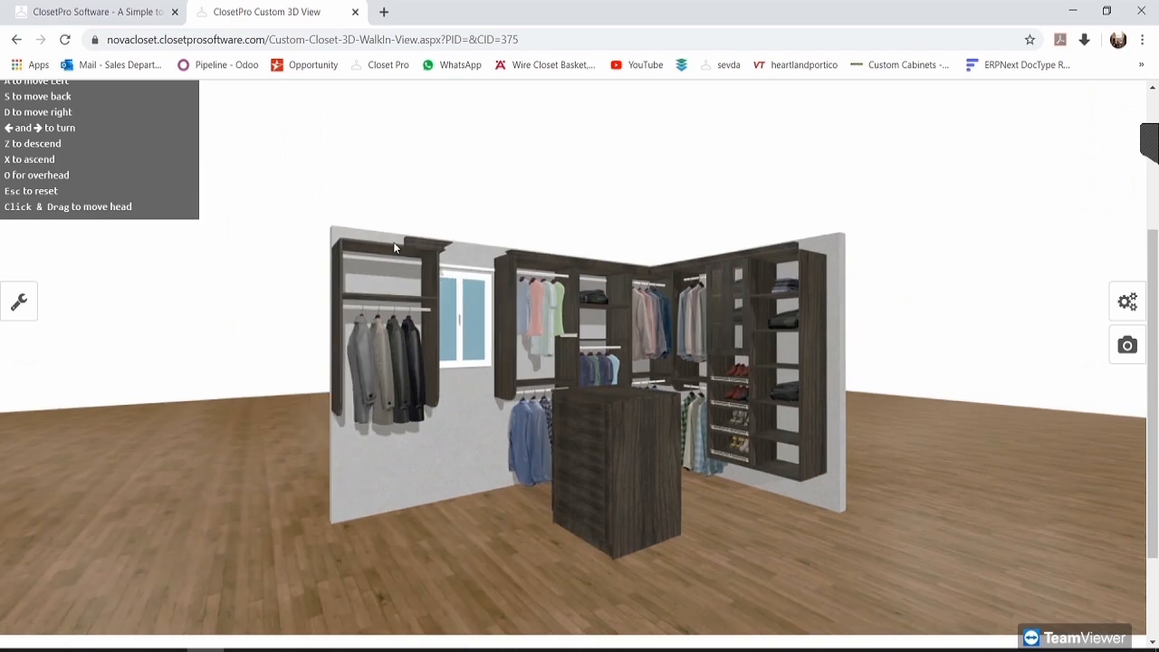
pyautogui.press('w')
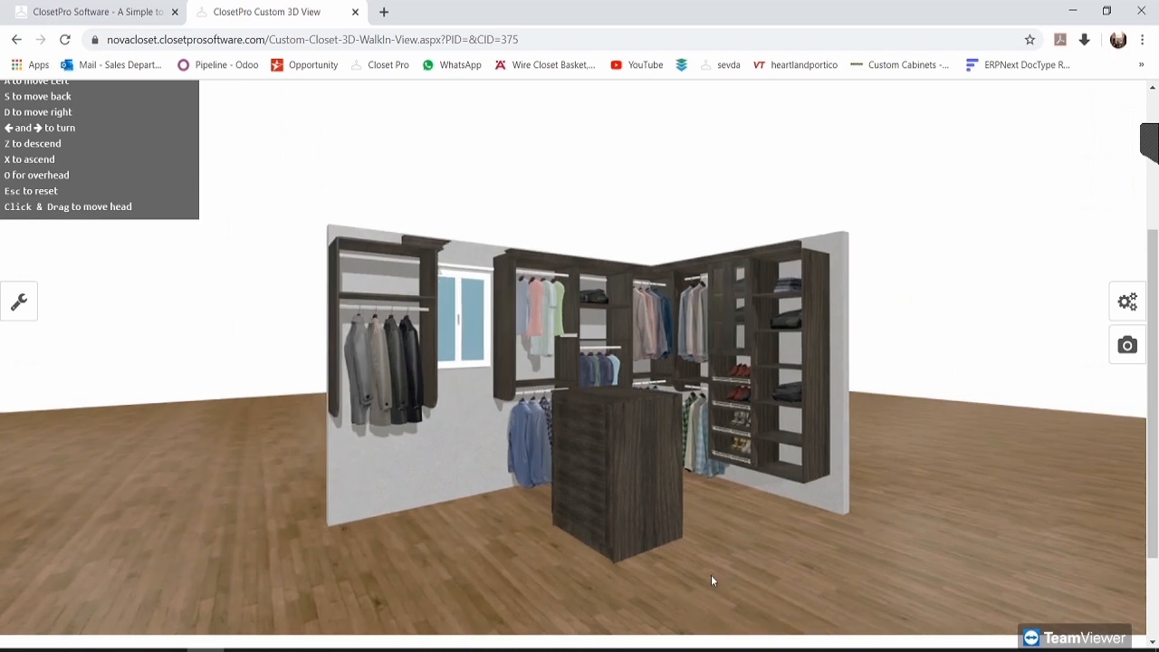
pyautogui.moveTo(584, 337); pyautogui.dragTo(682, 368)
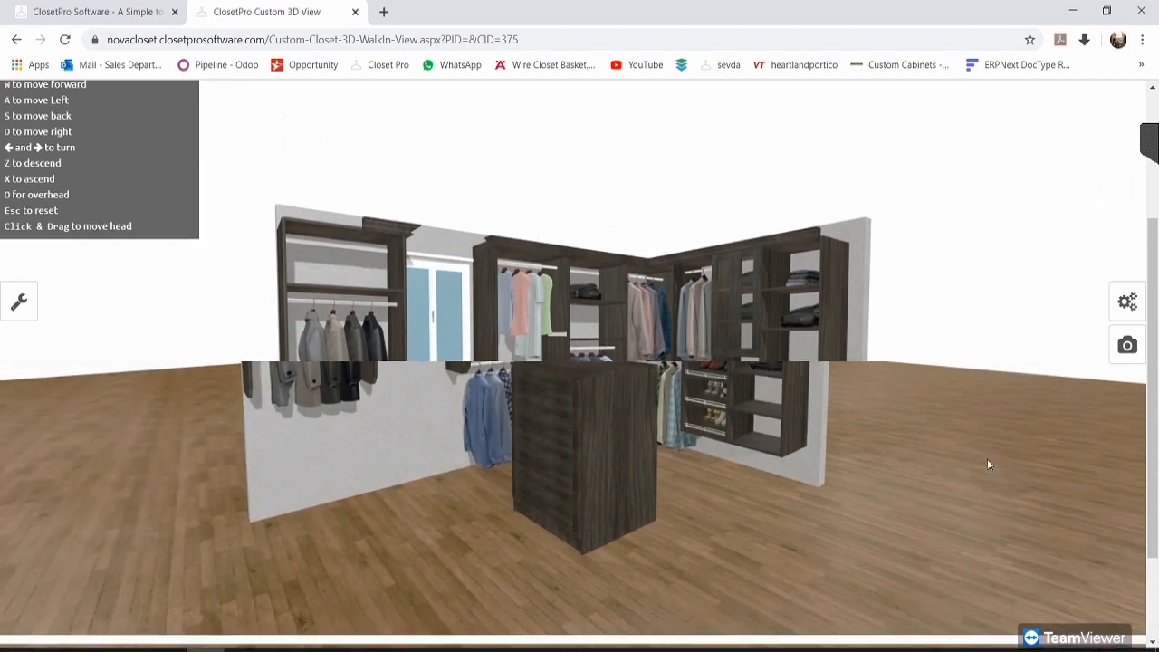
pyautogui.scroll(1, 987, 458)
pyautogui.click(1123, 355)
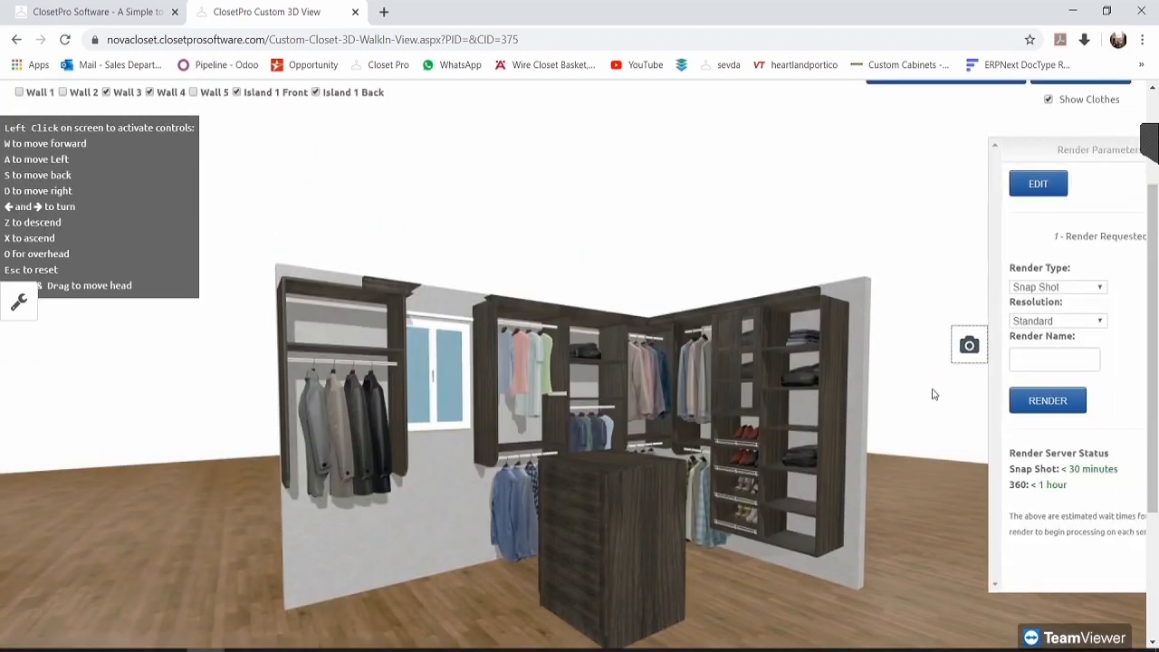
# Step: Request a second Snap Shot render named 2 and confirm it
pyautogui.scroll(-1, 978, 348)
pyautogui.click(1006, 361)
pyautogui.write('2')
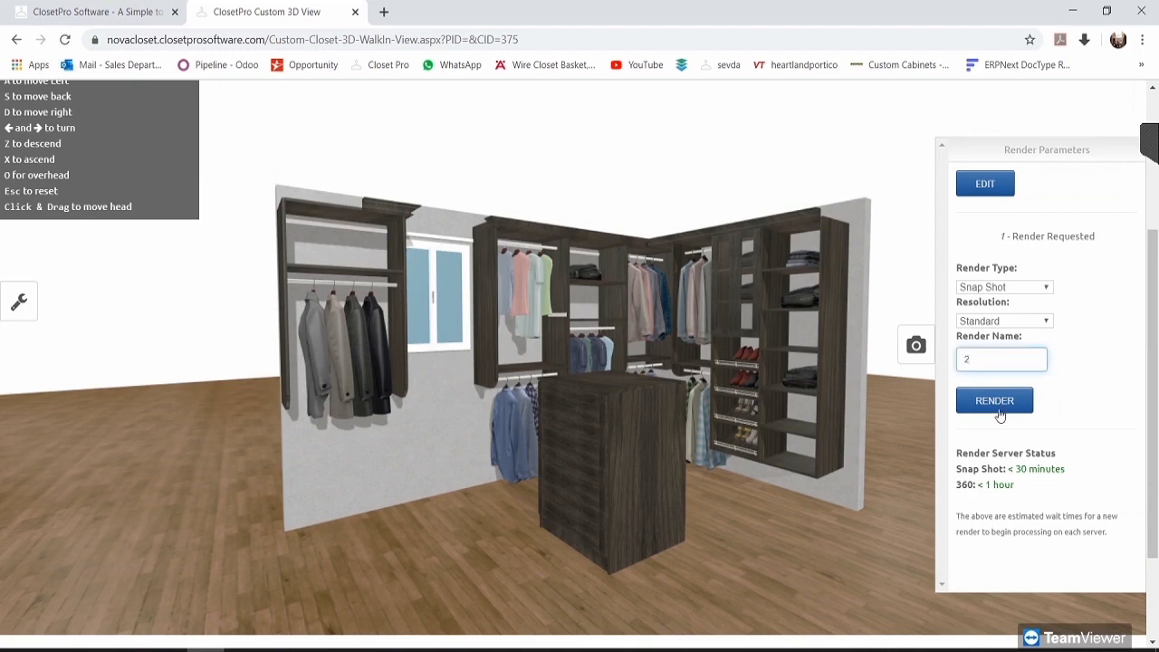
pyautogui.click(991, 406)
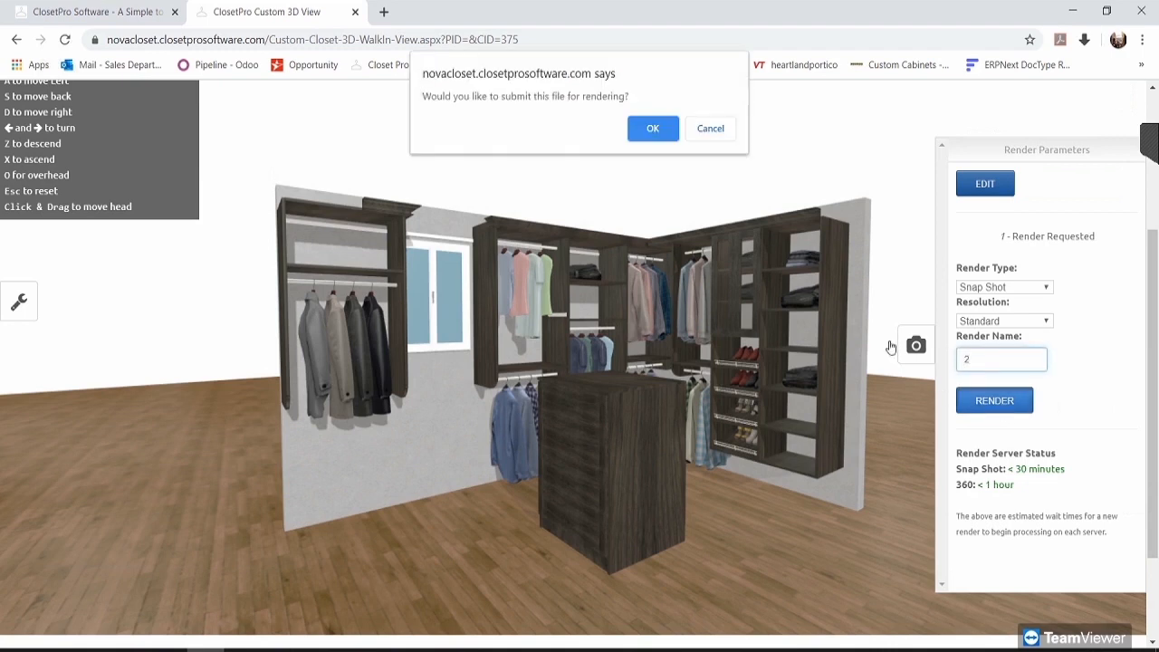
pyautogui.click(654, 128)
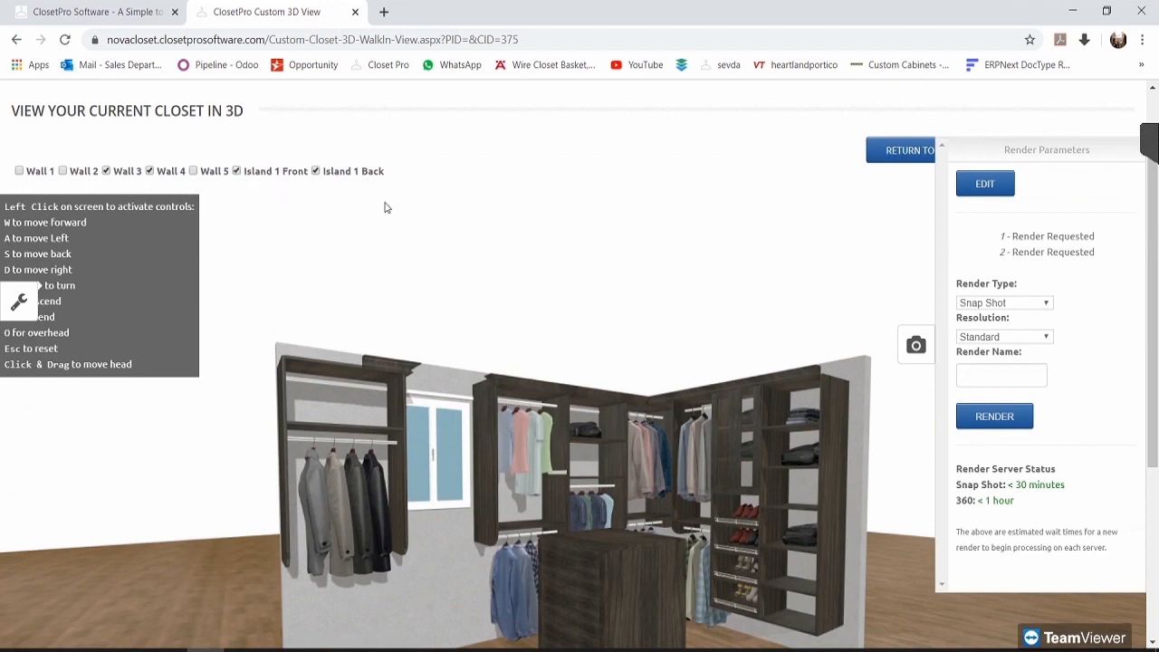
# Step: Reload the 3D closet page and check that renders 1 and 2 are both processing
pyautogui.scroll(-2, 547, 336)
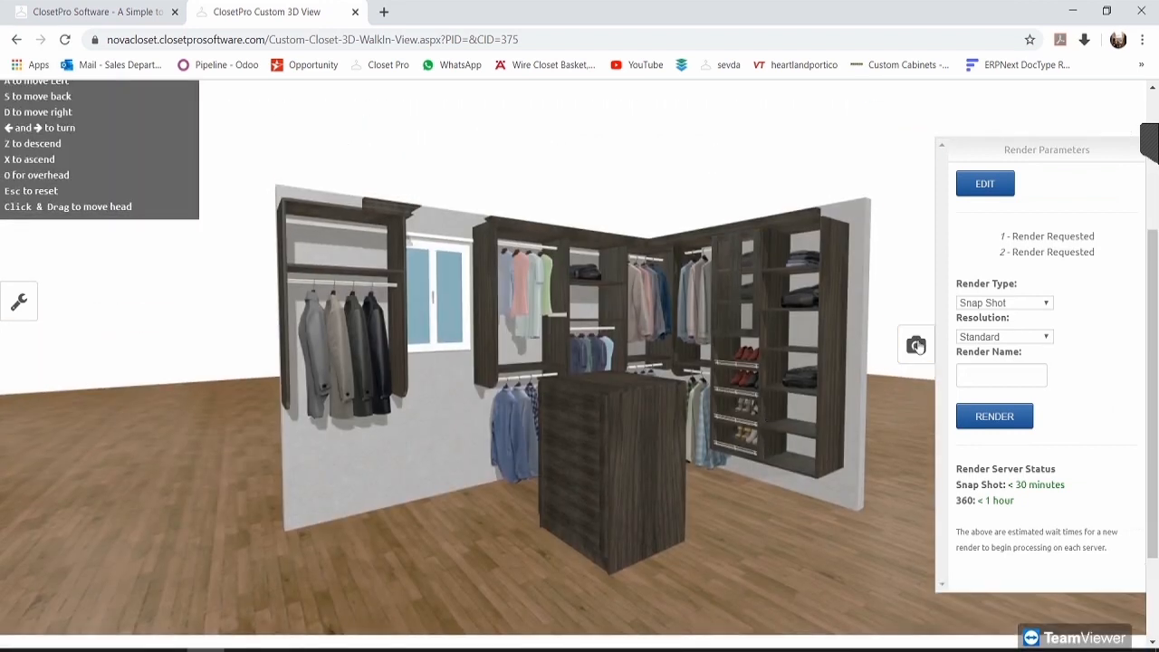
pyautogui.click(917, 345)
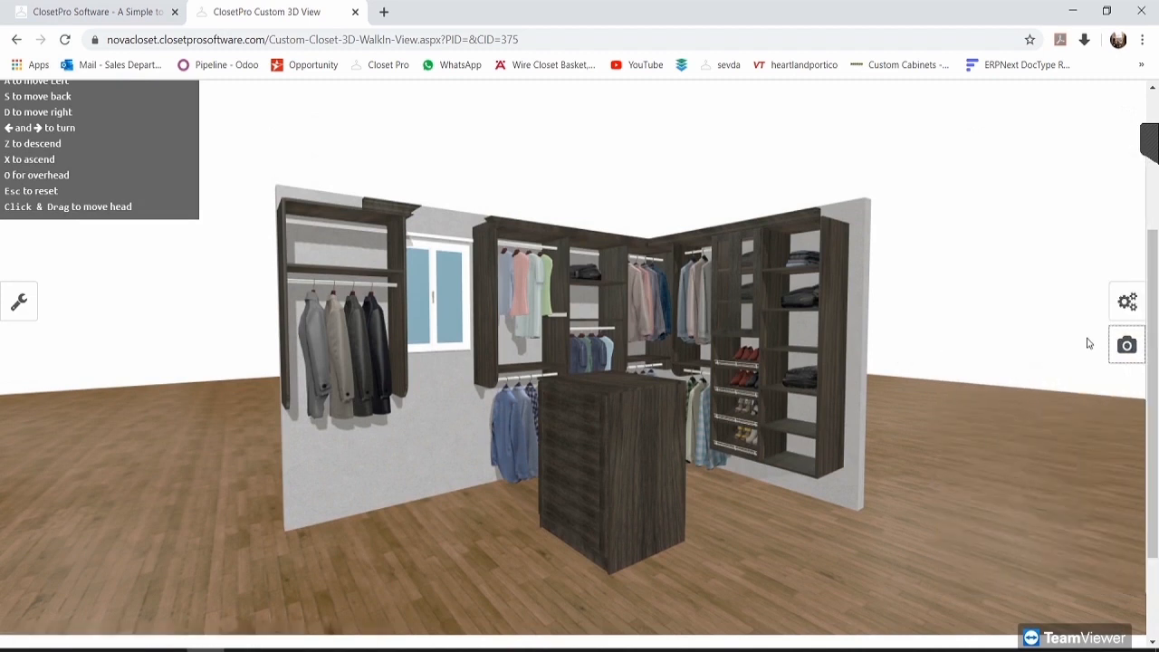
pyautogui.click(65, 39)
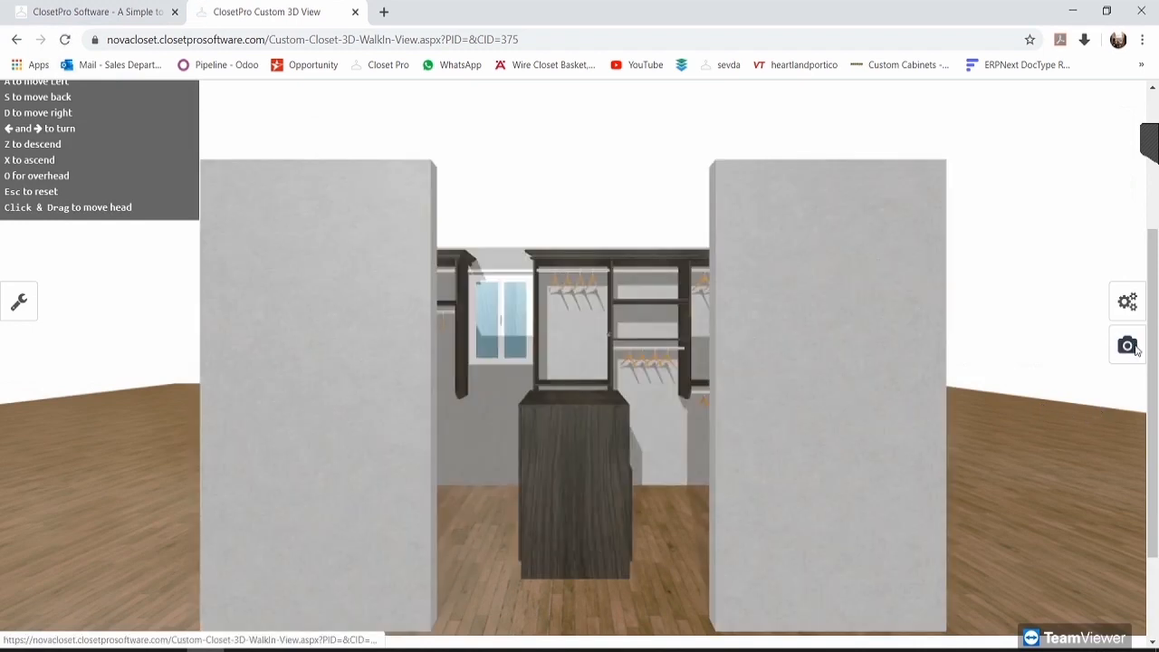
pyautogui.click(1129, 346)
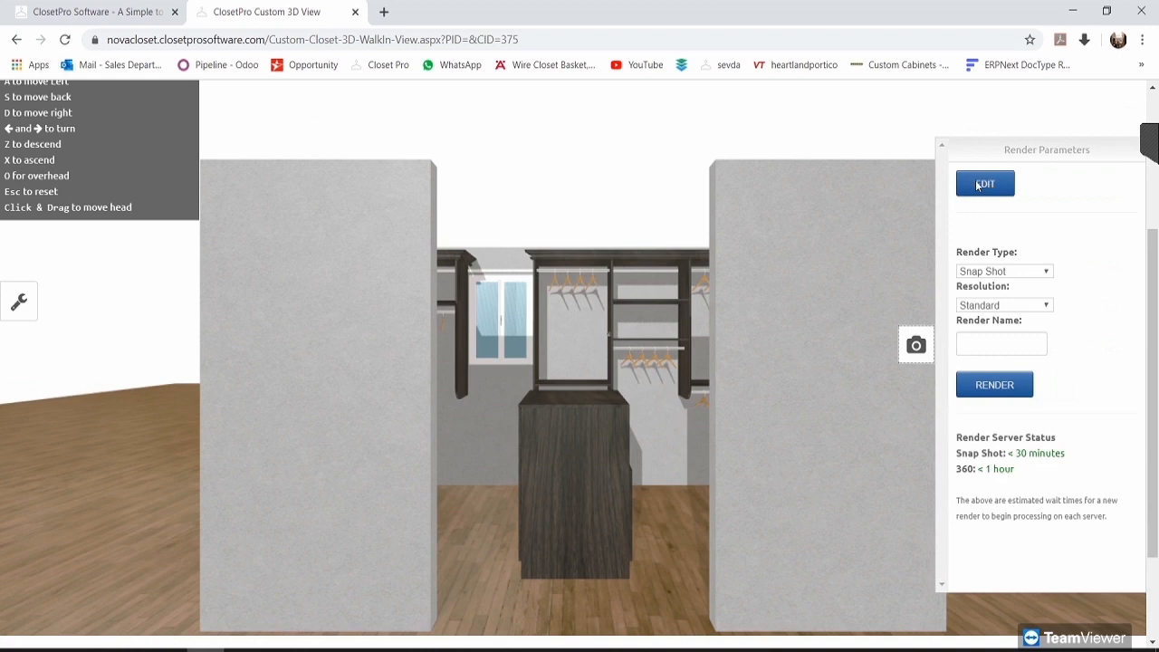
pyautogui.click(985, 184)
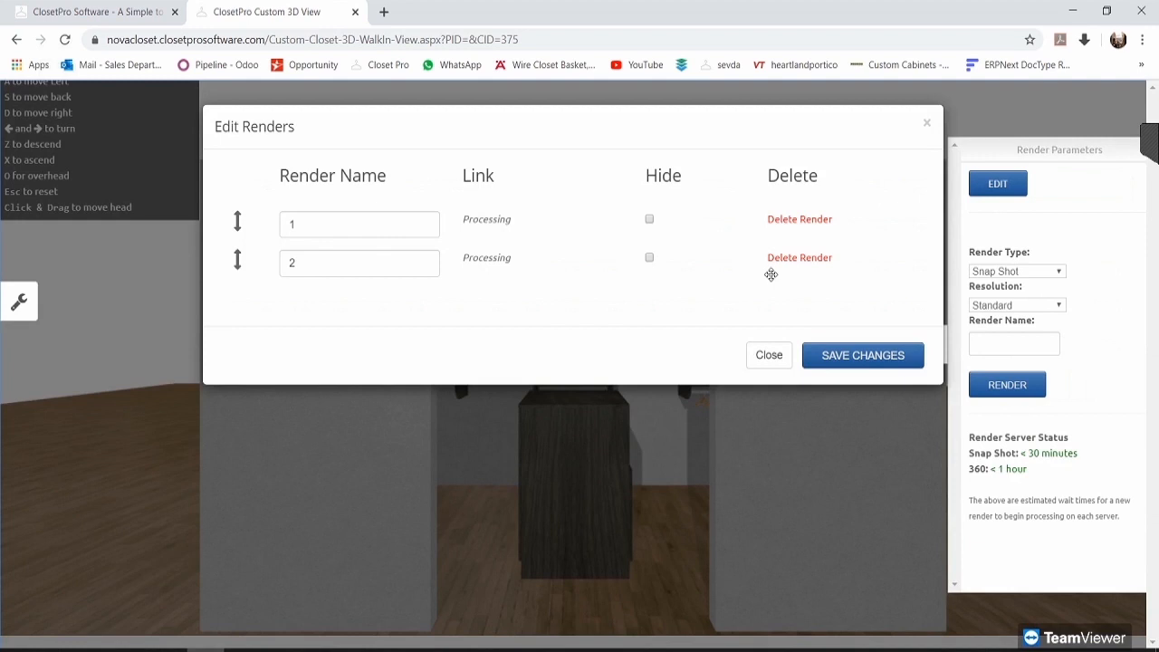
pyautogui.doubleClick(930, 123)
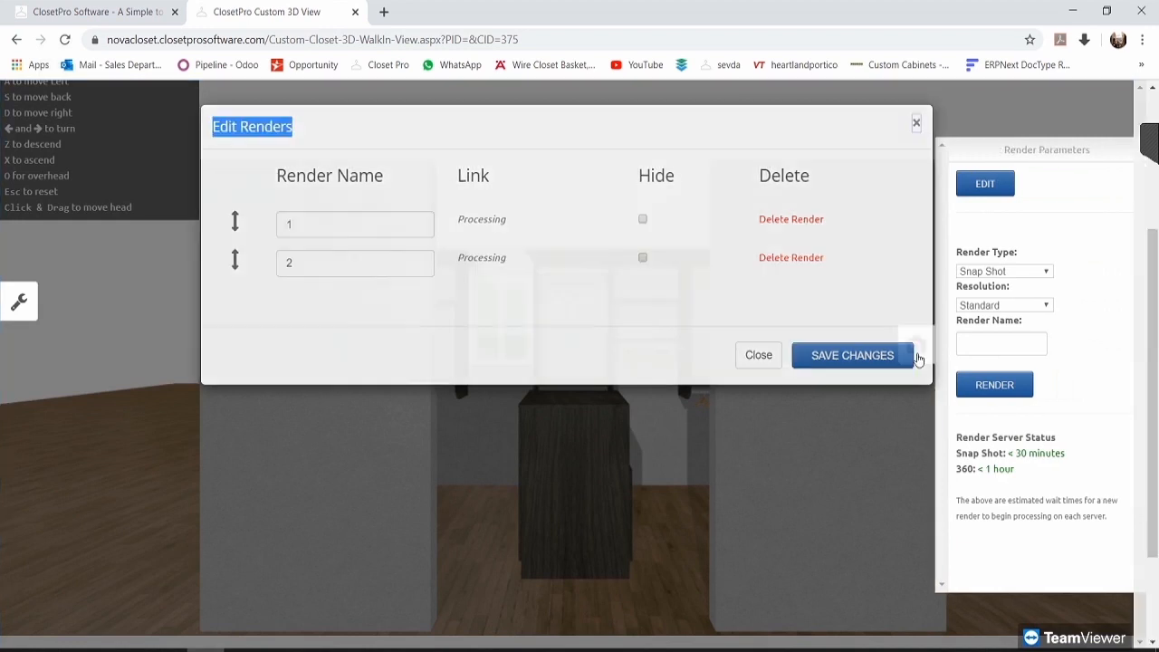
pyautogui.click(916, 345)
pyautogui.scroll(3, 981, 370)
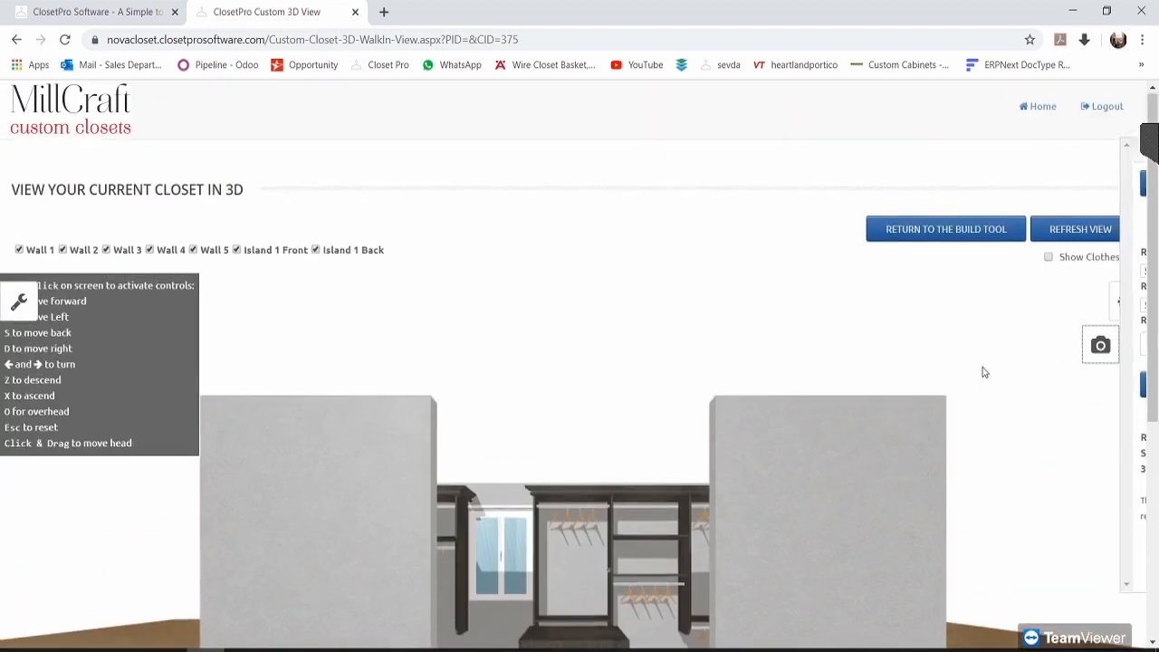
# Step: Go back through the customer list to the customer's closet designs page
pyautogui.click(969, 227)
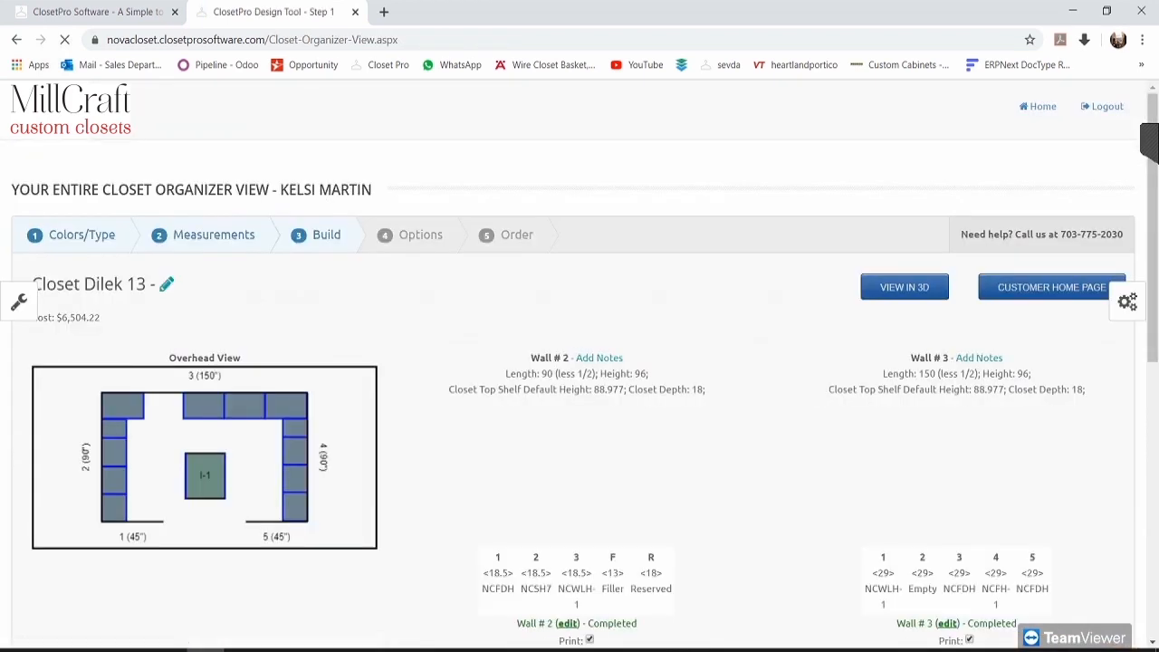
pyautogui.click(1041, 107)
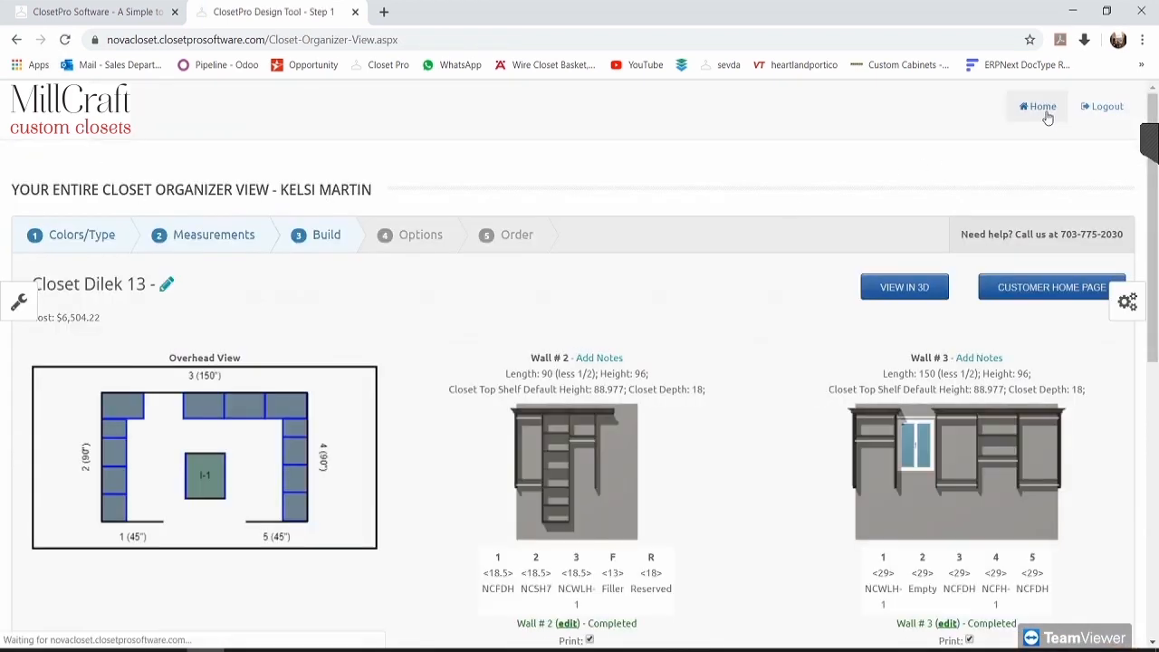
pyautogui.click(253, 468)
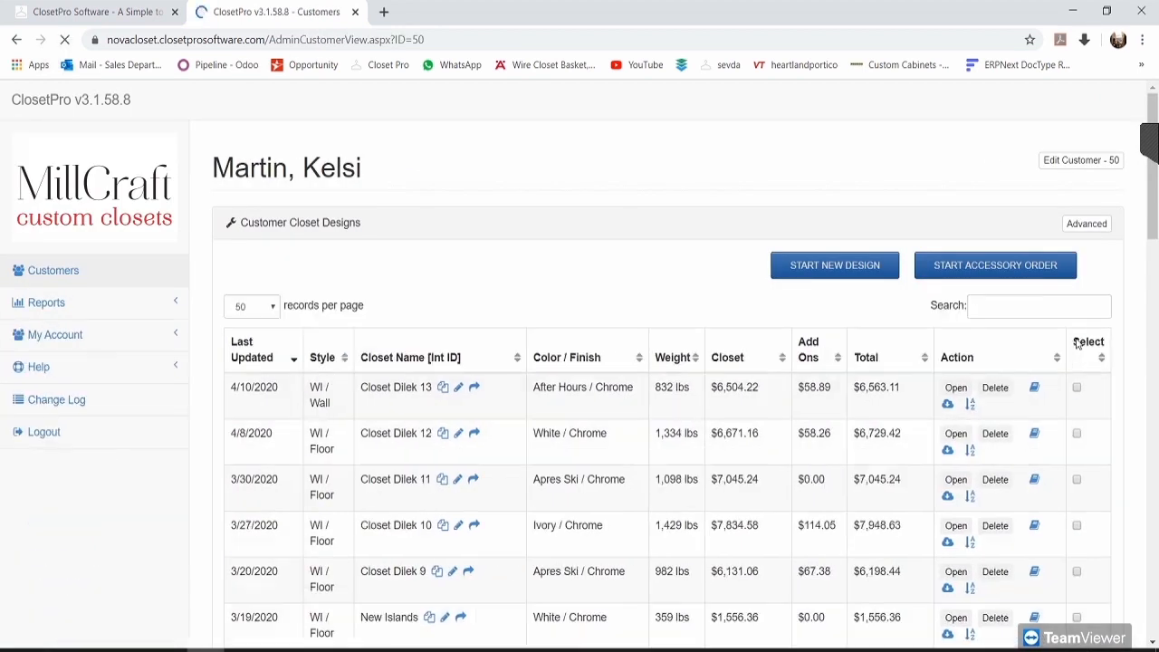
# Step: Create a new proposal for Closet Dilek 13 and save it as Proposal #64
pyautogui.scroll(-15, 432, 424)
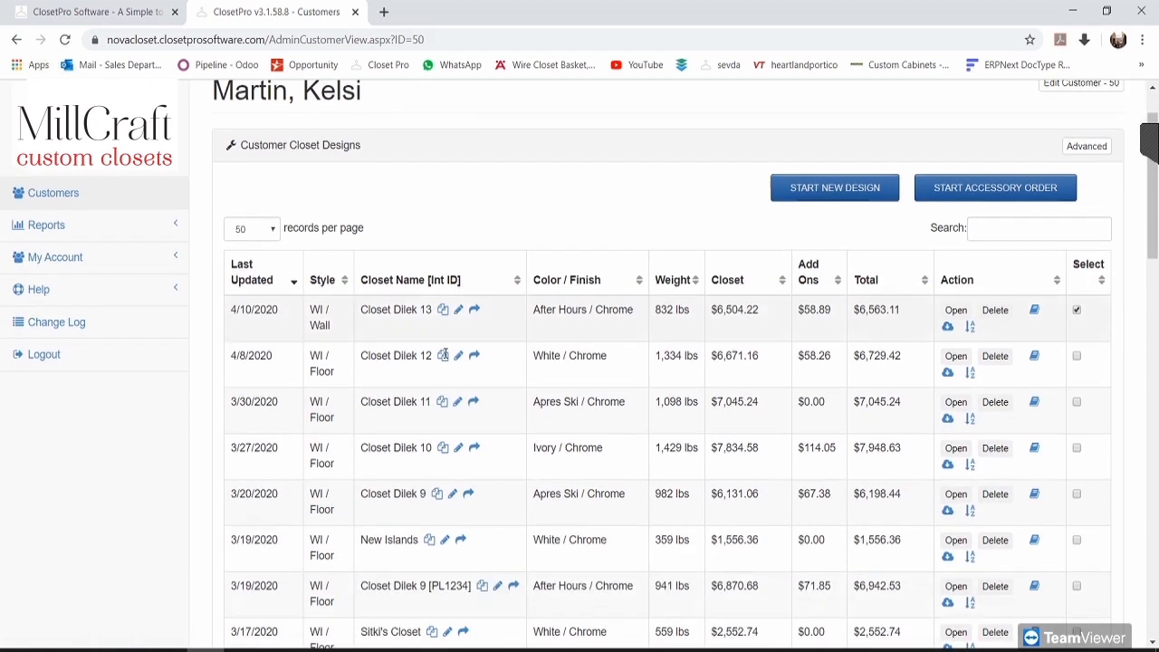
pyautogui.click(282, 406)
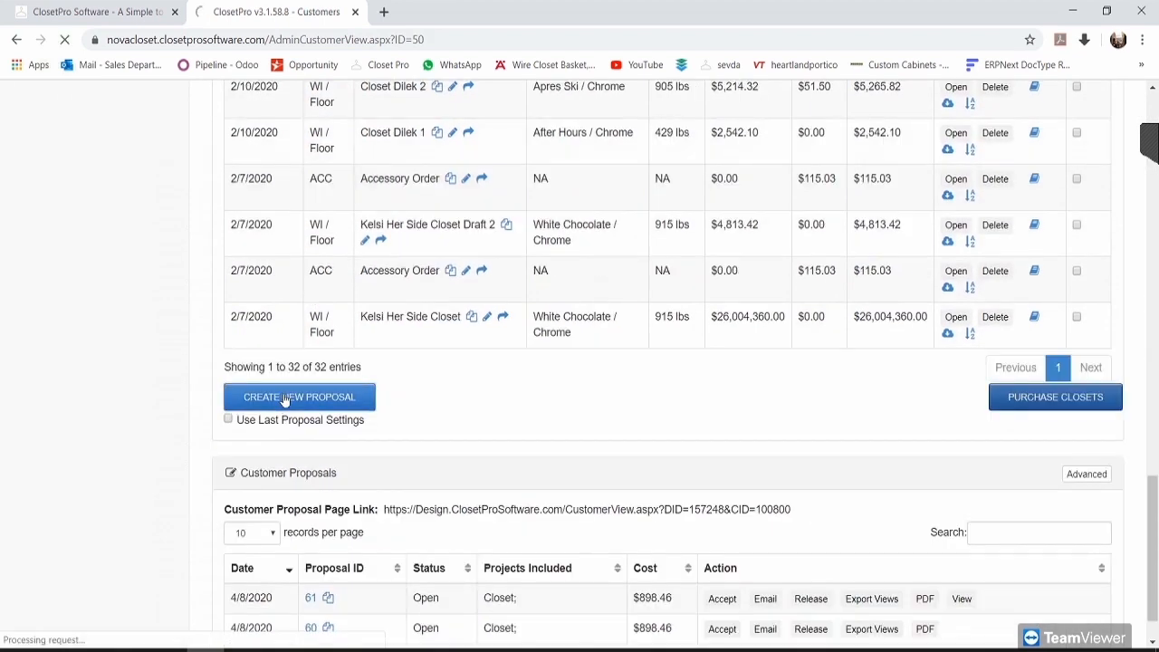
pyautogui.scroll(-1, 549, 391)
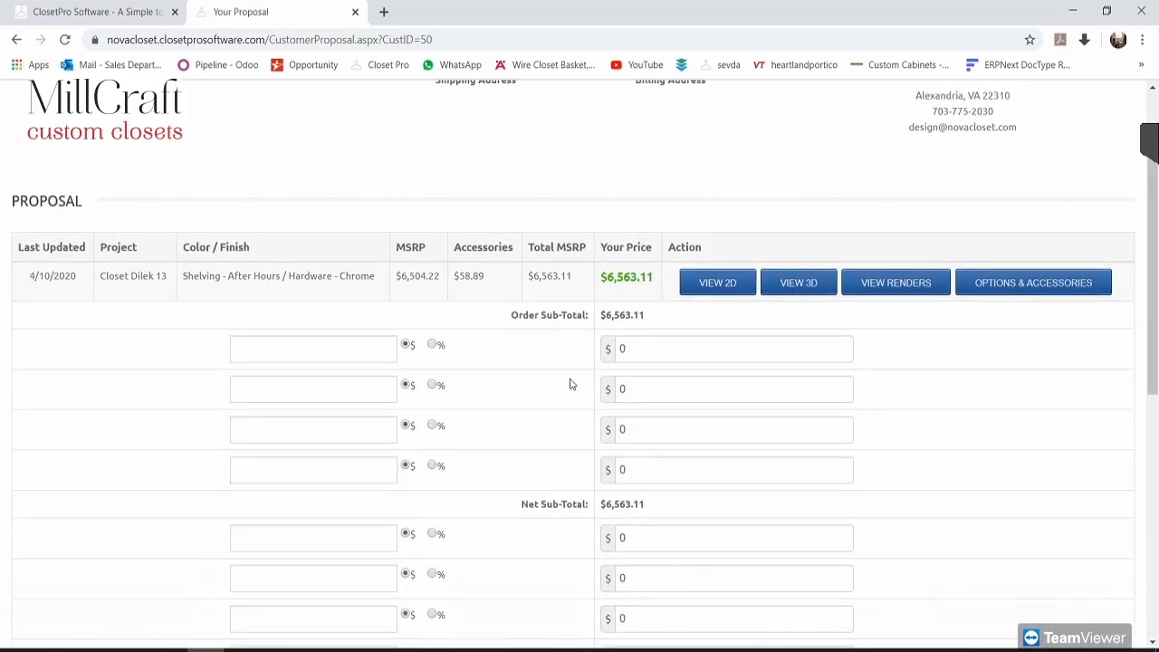
pyautogui.moveTo(650, 315); pyautogui.dragTo(523, 315)
pyautogui.click(503, 321)
pyautogui.scroll(-6, 988, 324)
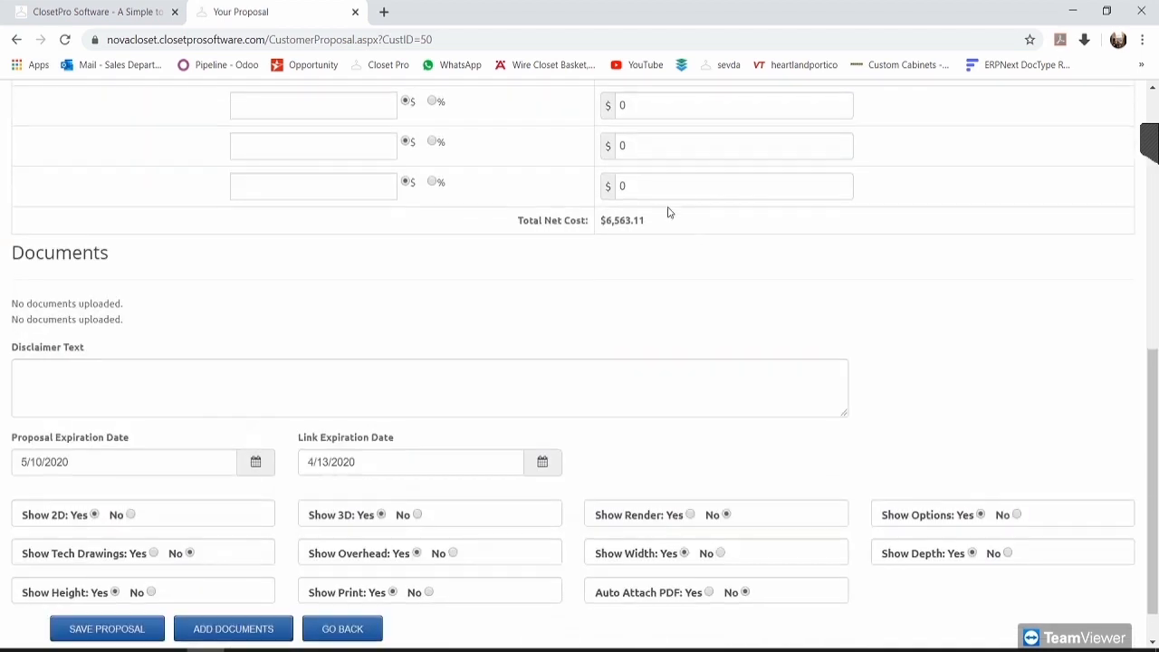
pyautogui.click(172, 337)
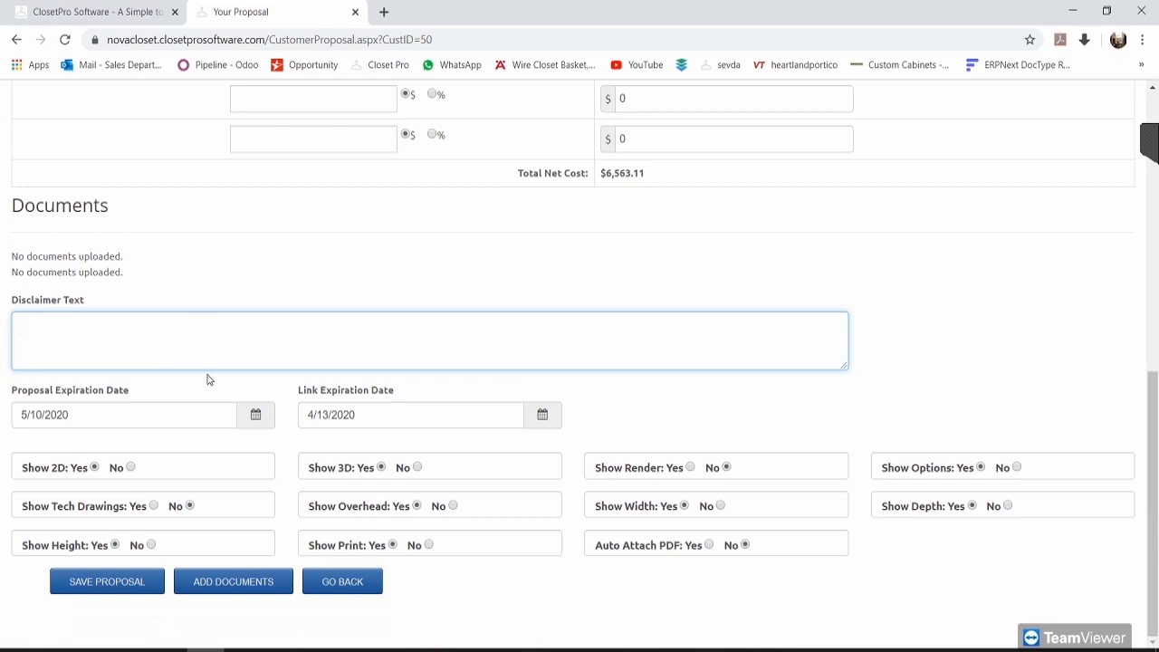
pyautogui.click(230, 582)
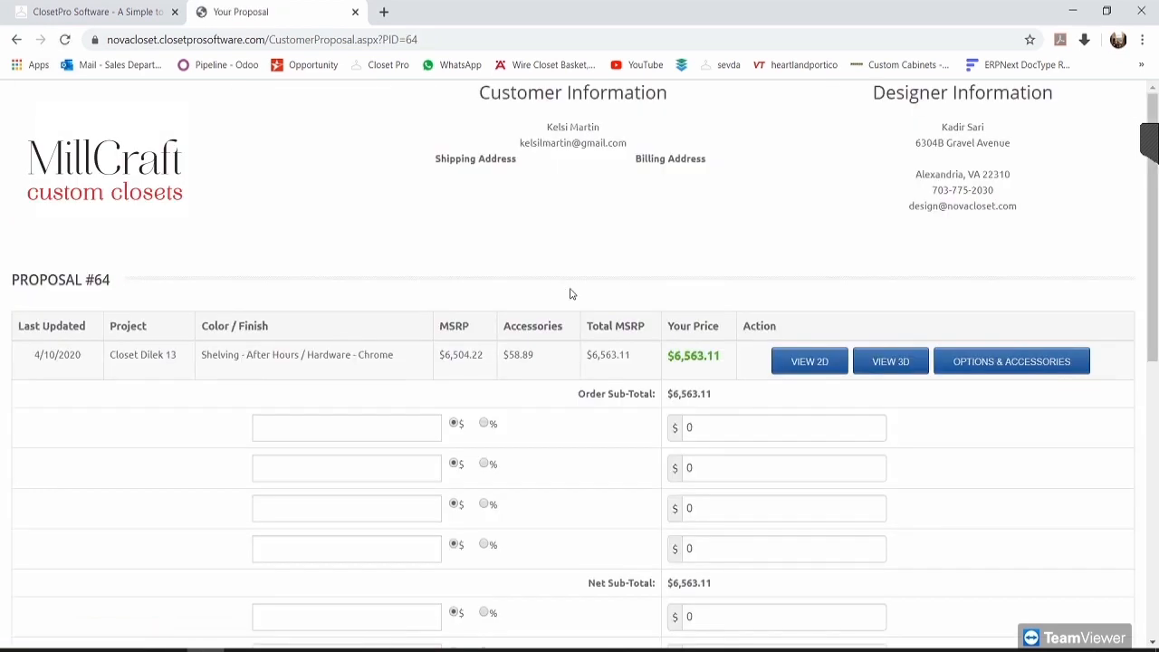
# Step: Choose the closet photo JPG from the Desktop as the proposal document
pyautogui.scroll(-8, 571, 293)
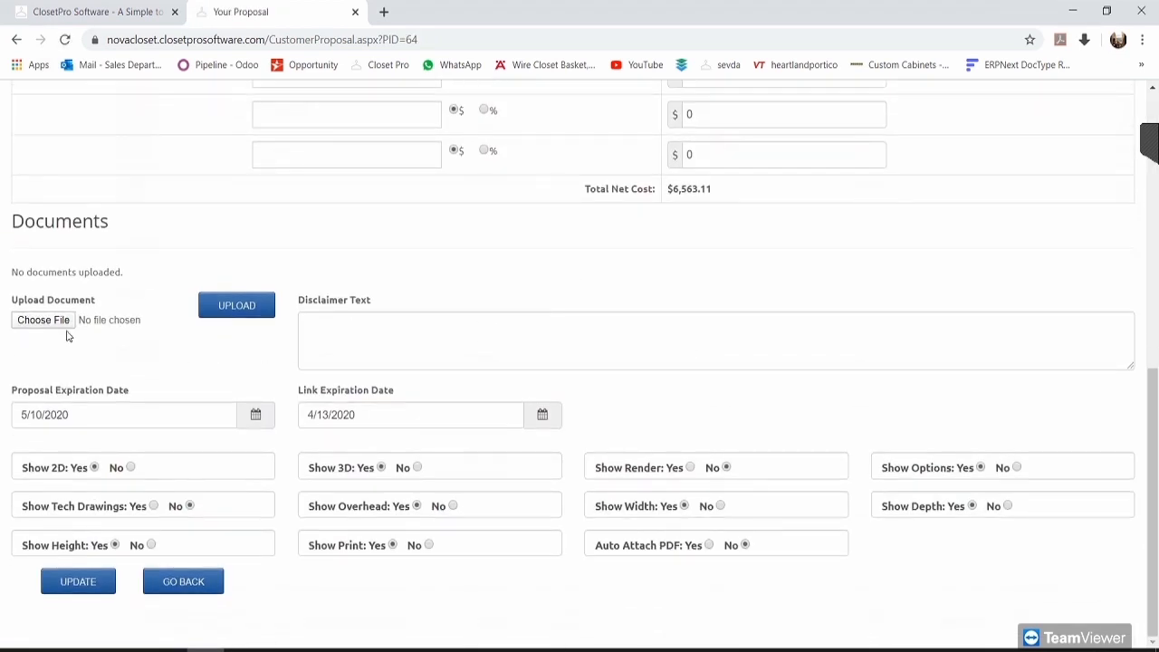
pyautogui.click(45, 326)
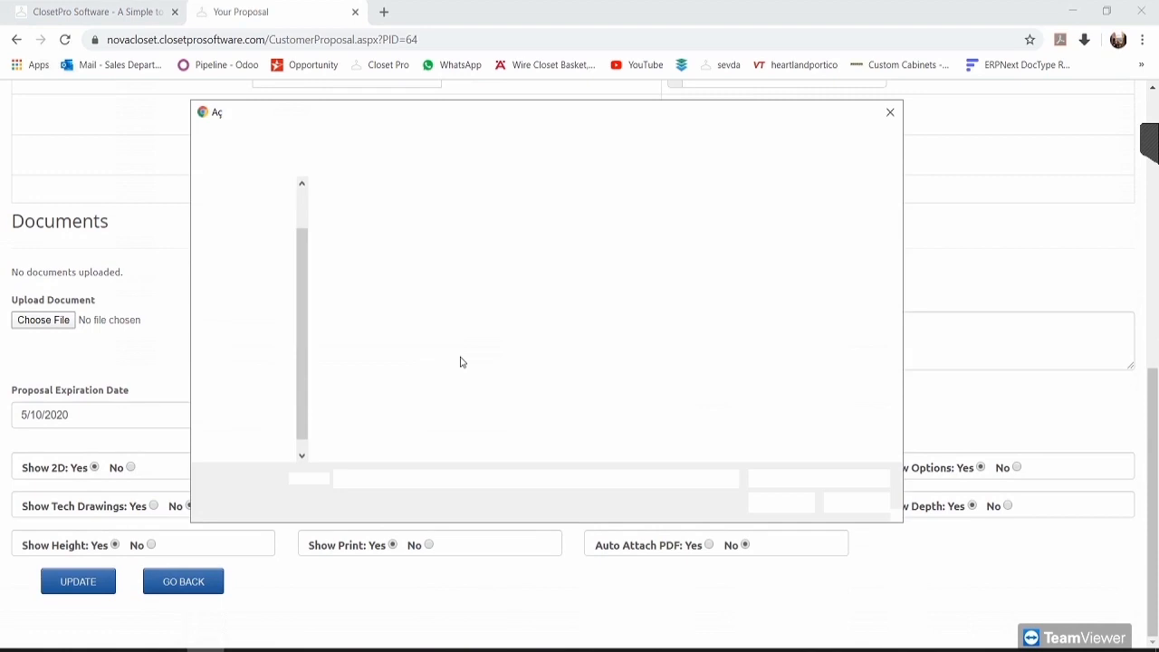
pyautogui.click(254, 318)
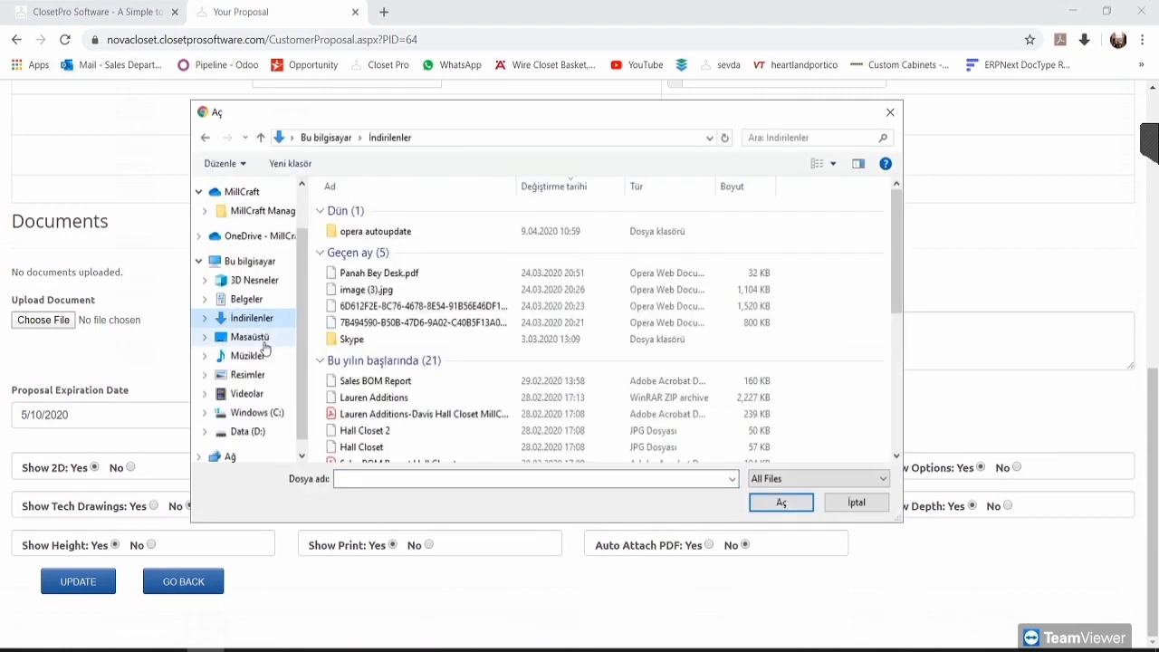
pyautogui.click(249, 337)
pyautogui.scroll(-3, 729, 331)
pyautogui.scroll(1, 735, 337)
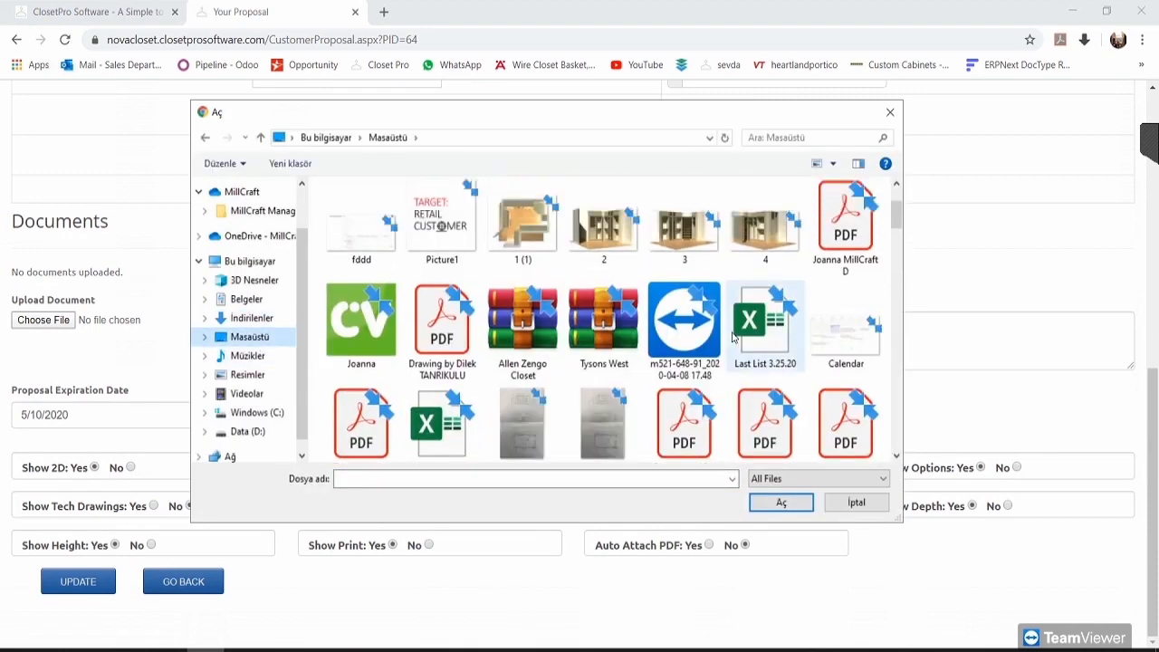
pyautogui.scroll(-5, 735, 337)
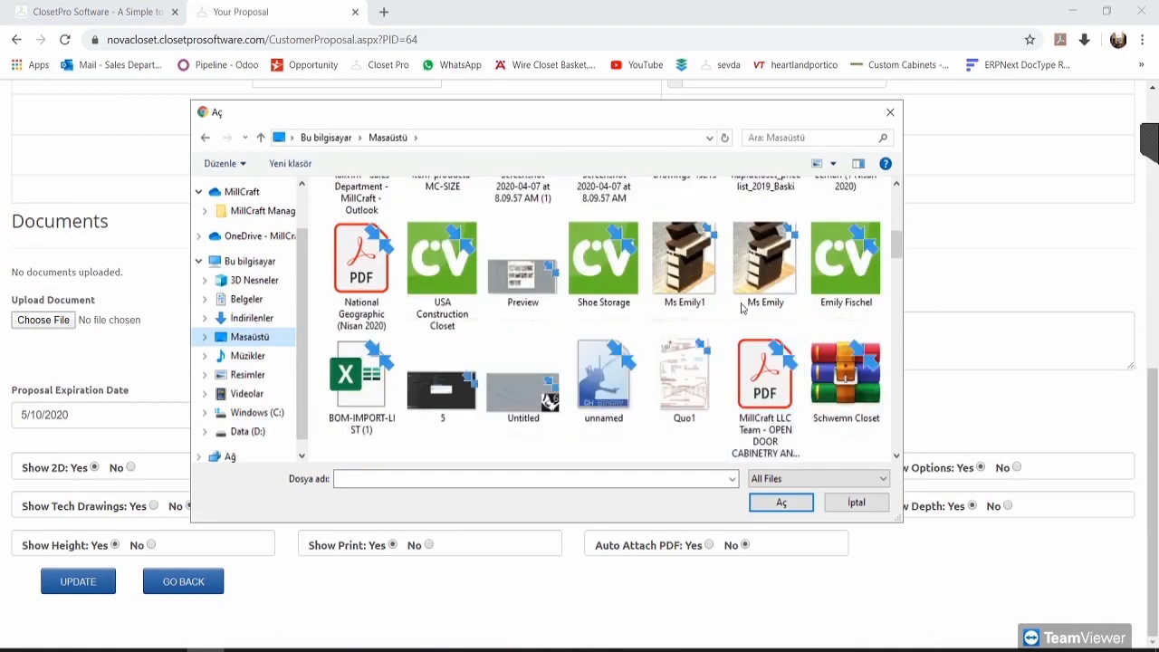
pyautogui.click(523, 272)
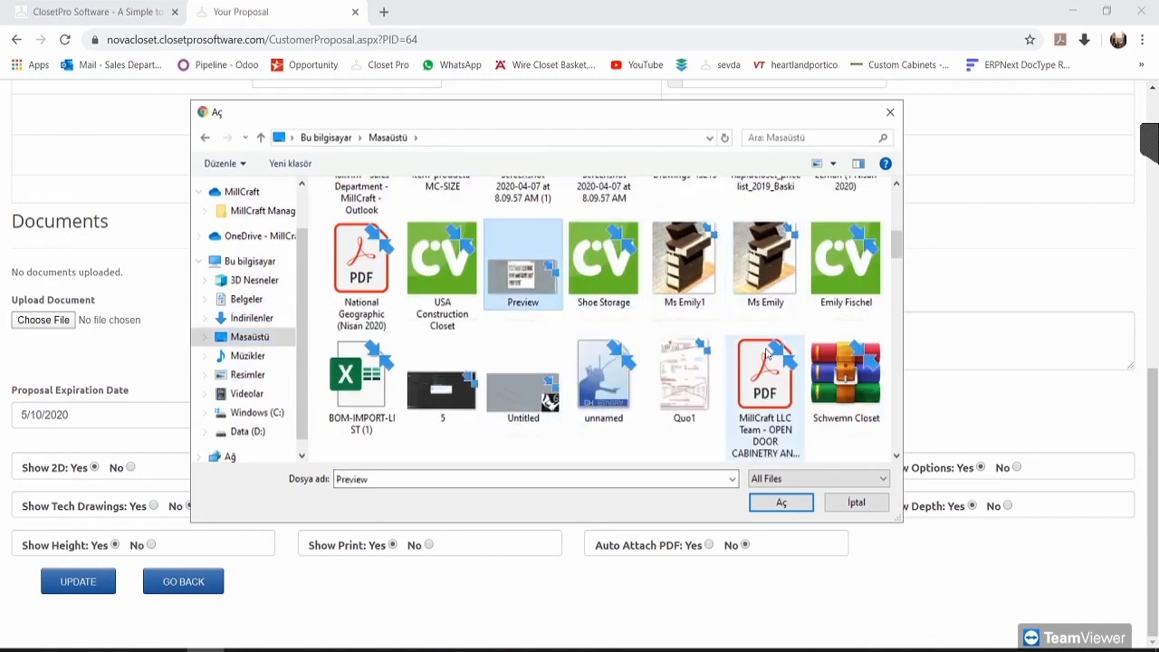
pyautogui.click(765, 263)
pyautogui.click(782, 503)
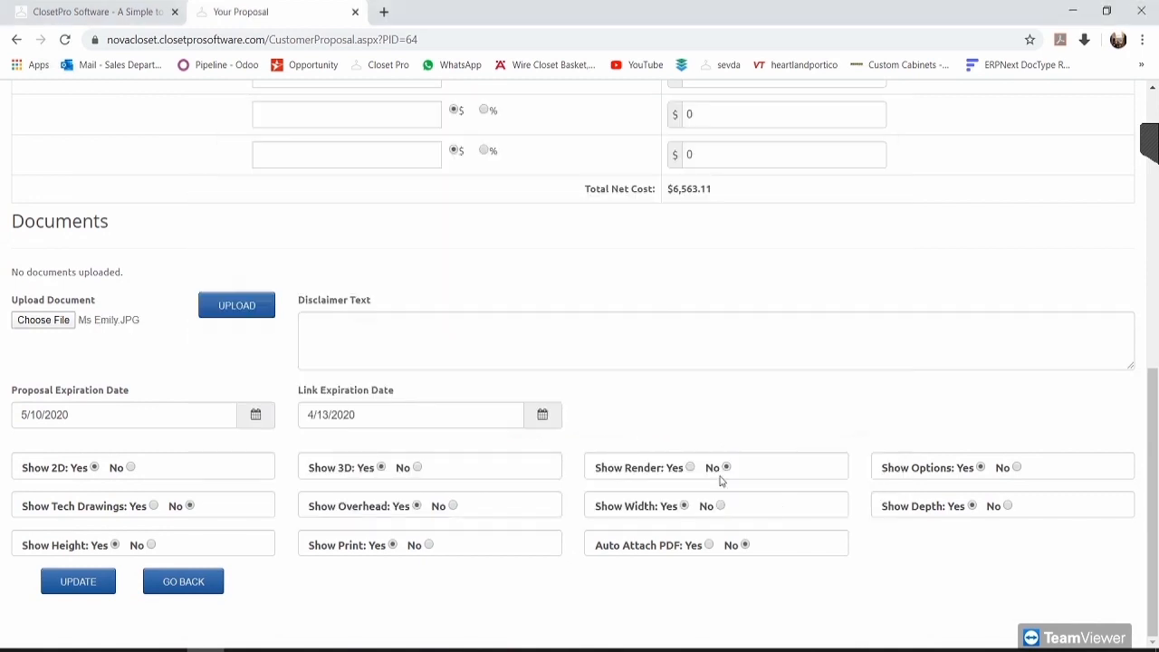
# Step: Upload the chosen closet JPG so it appears under Documents
pyautogui.click(237, 319)
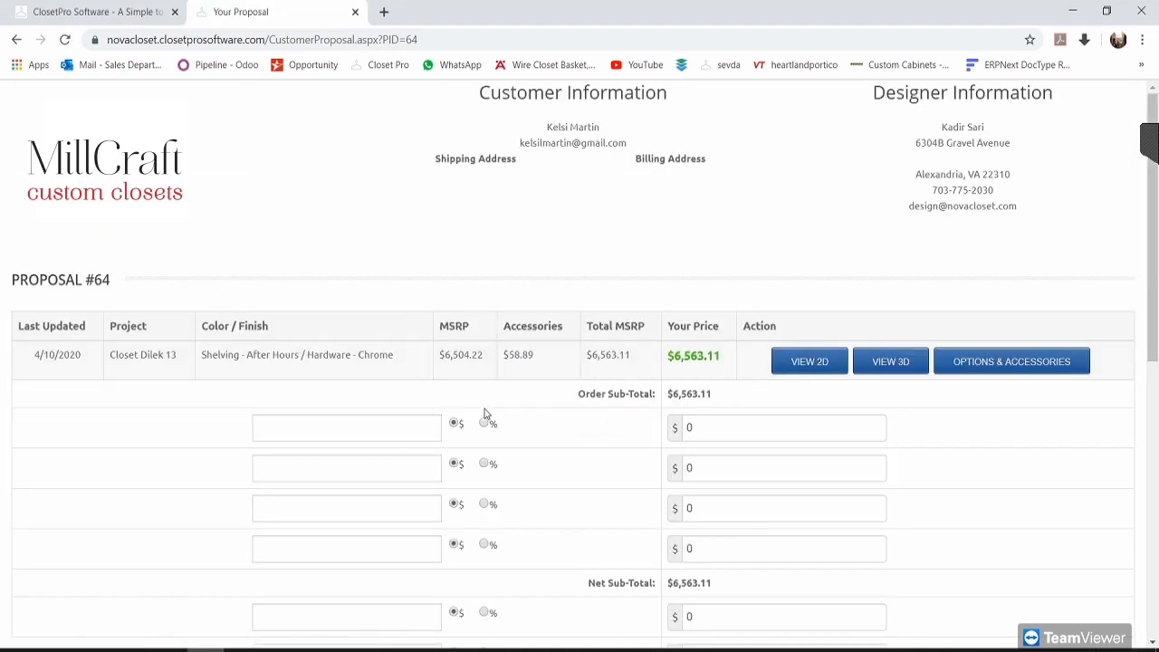
pyautogui.scroll(-5, 422, 484)
pyautogui.scroll(-2, 406, 466)
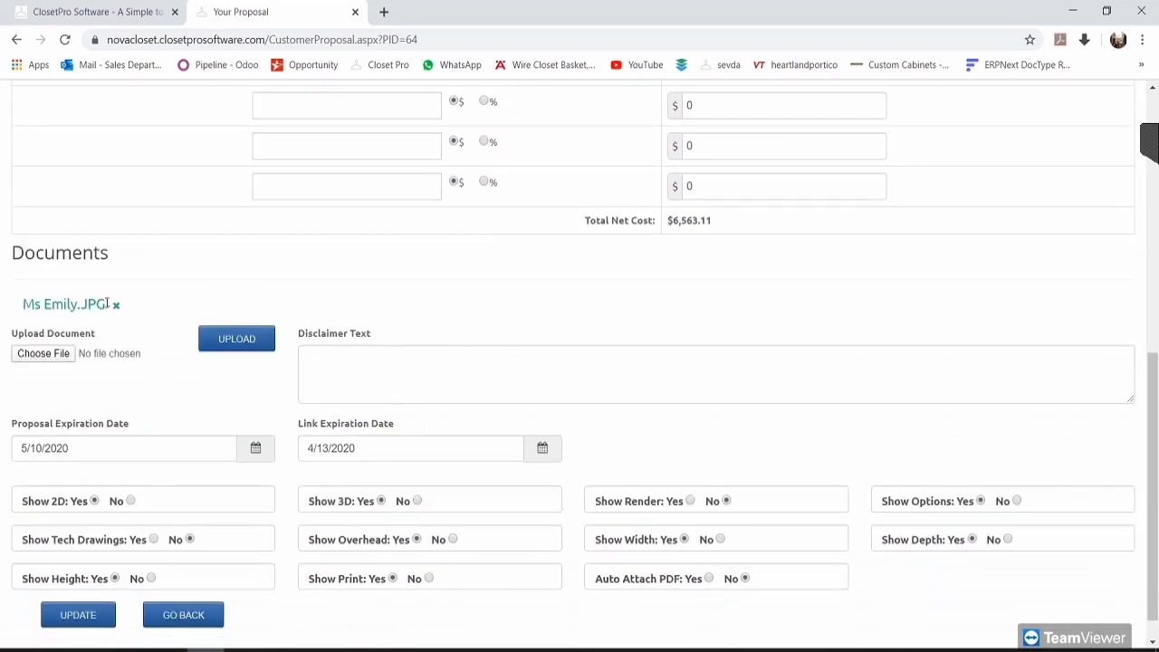
pyautogui.click(422, 379)
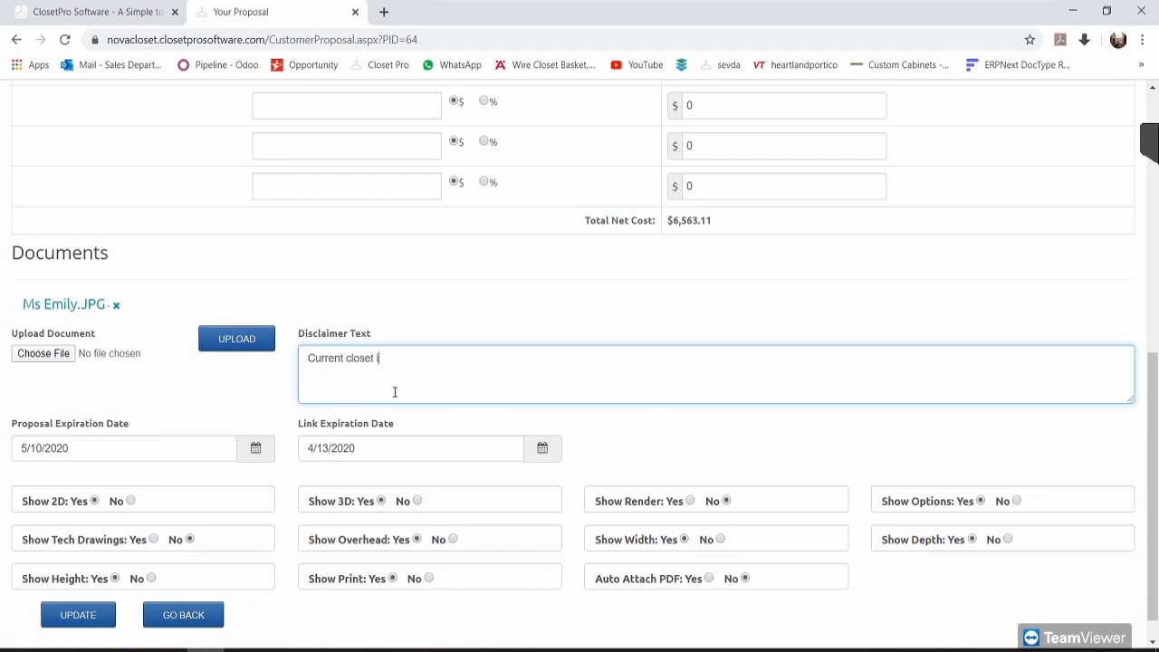
# Step: Set disclaimer 'Current closet image', proposal expiration 05/01/2020 and link expiration 04/01/2020
pyautogui.scroll(1, 435, 403)
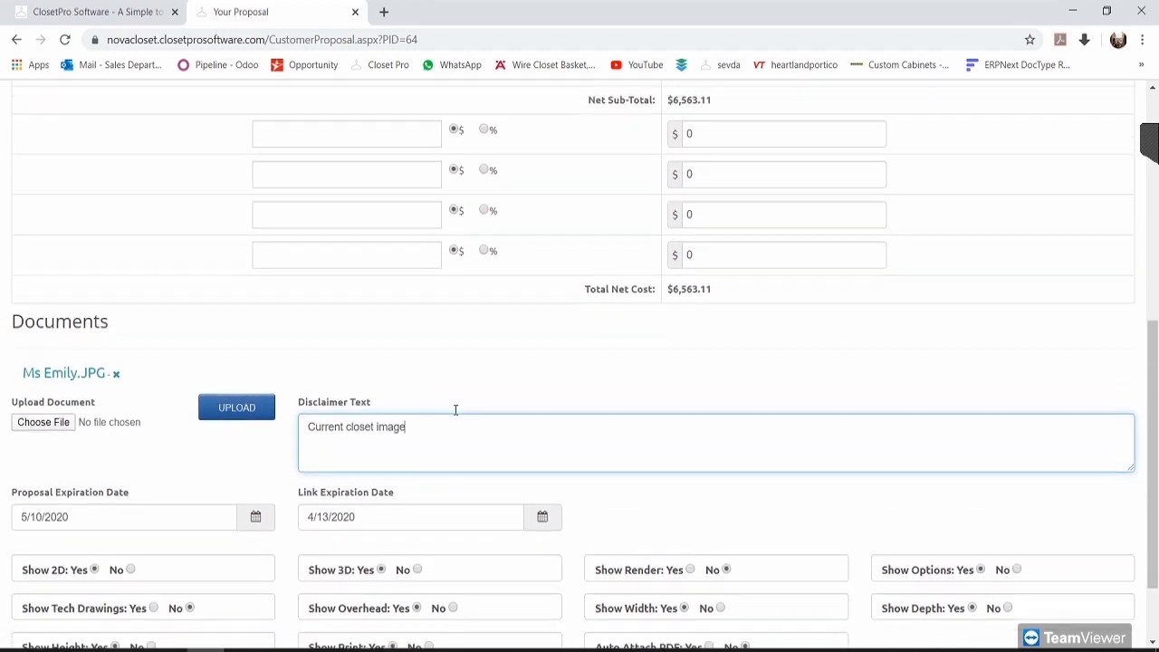
pyautogui.scroll(-1, 457, 408)
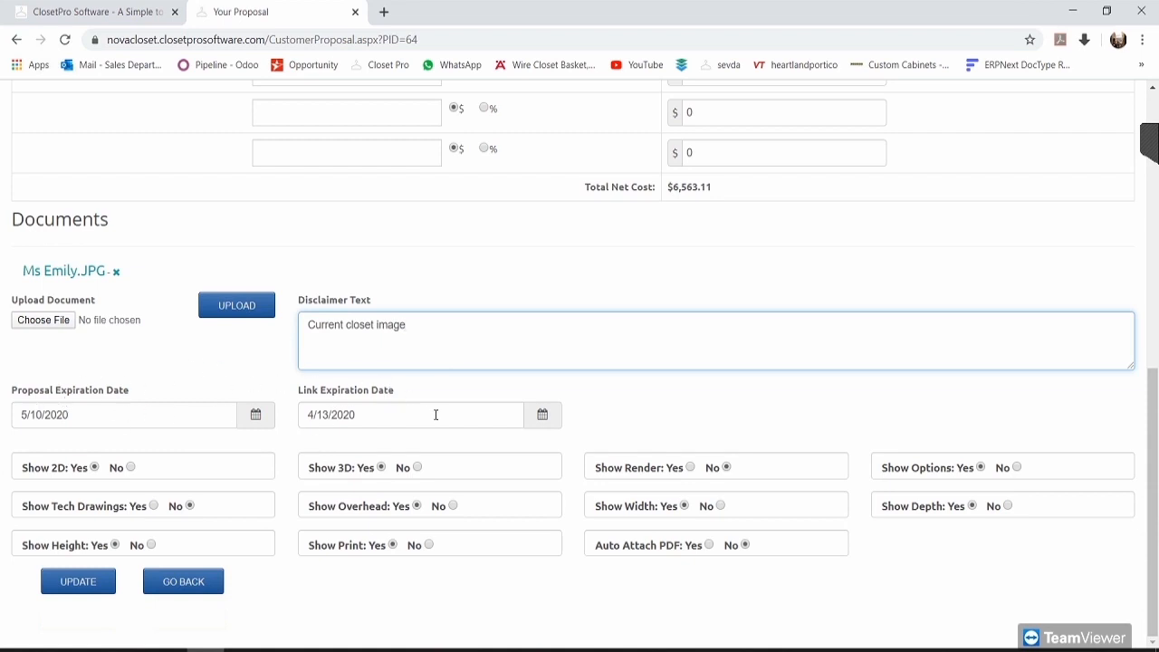
pyautogui.click(165, 419)
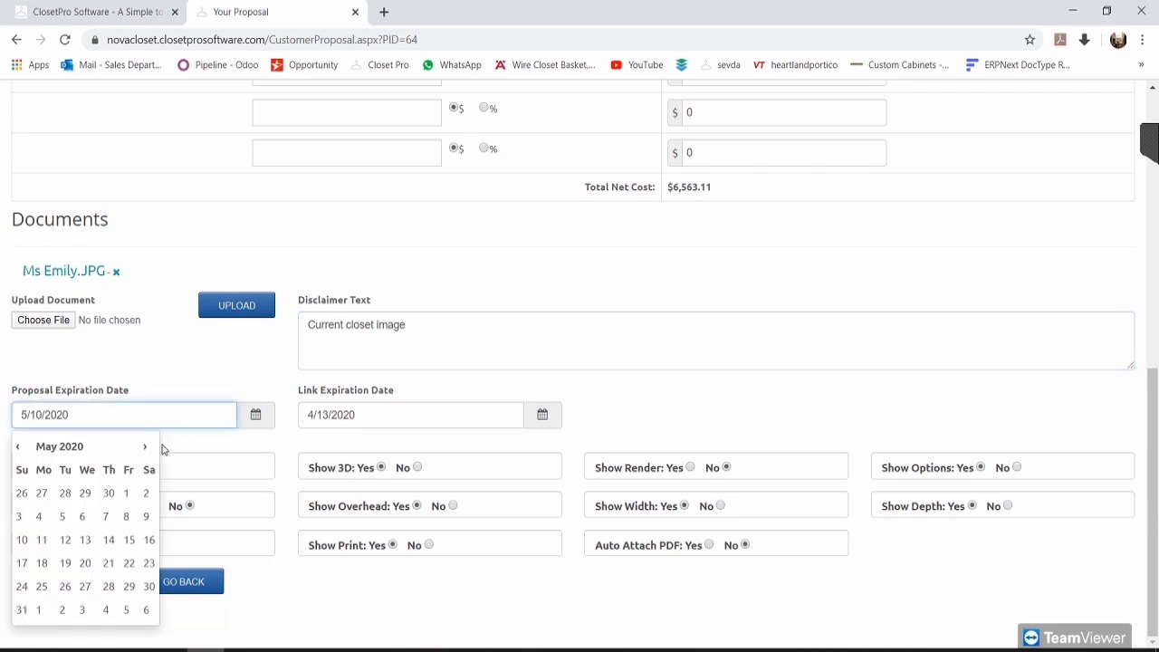
pyautogui.click(129, 496)
pyautogui.click(376, 416)
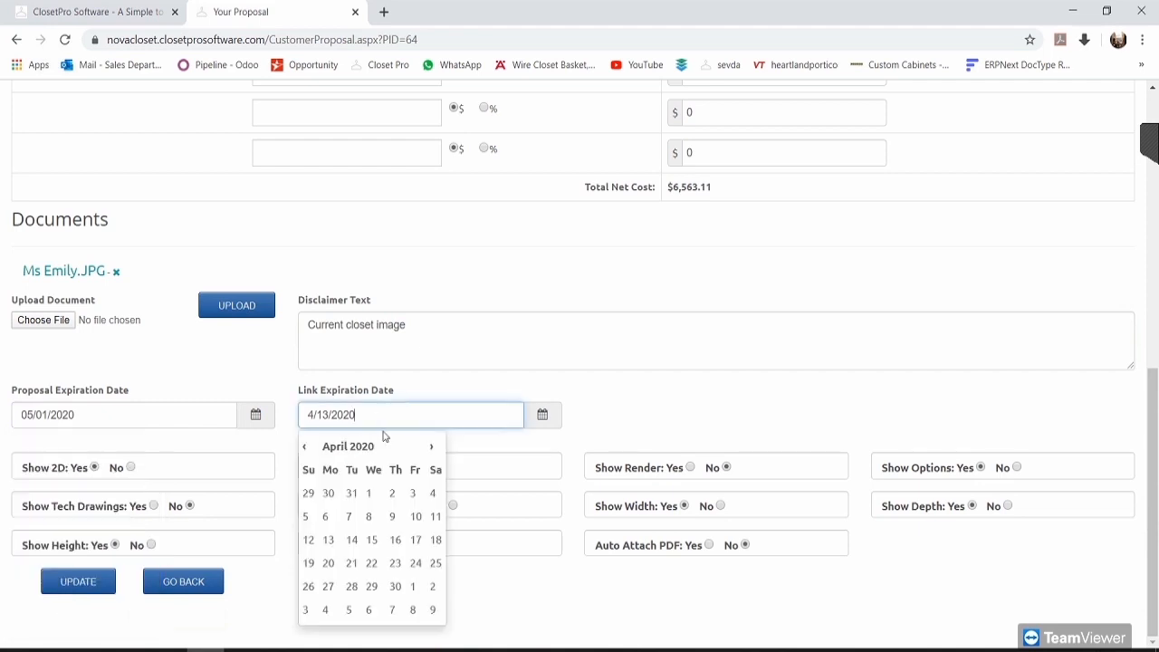
pyautogui.click(372, 493)
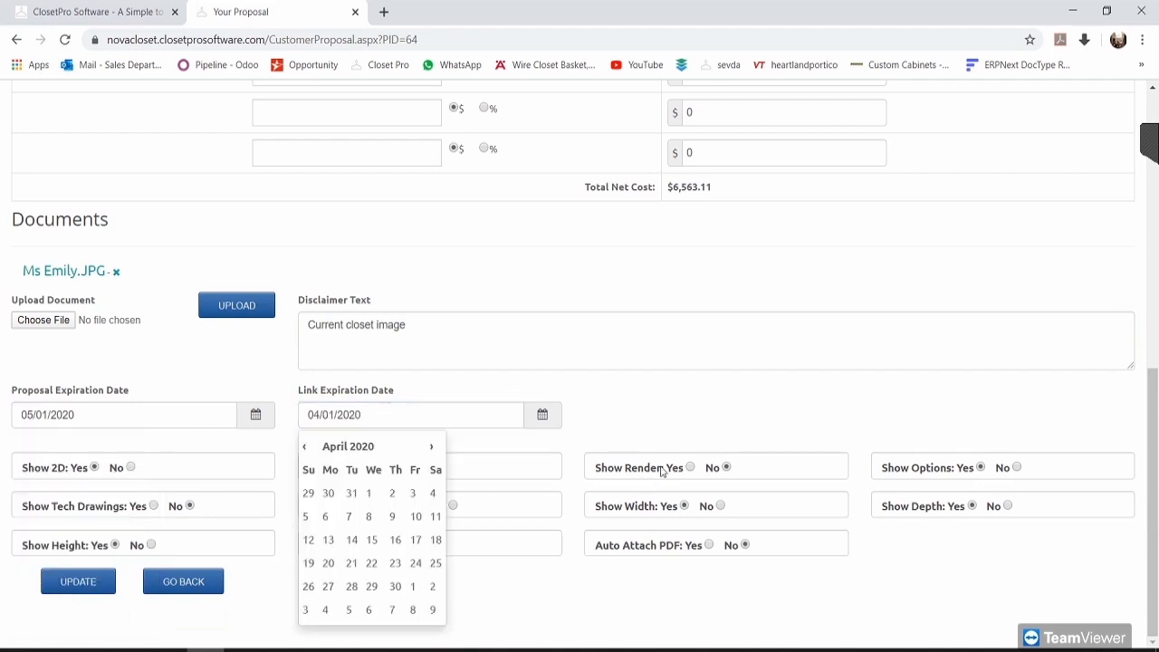
pyautogui.click(614, 408)
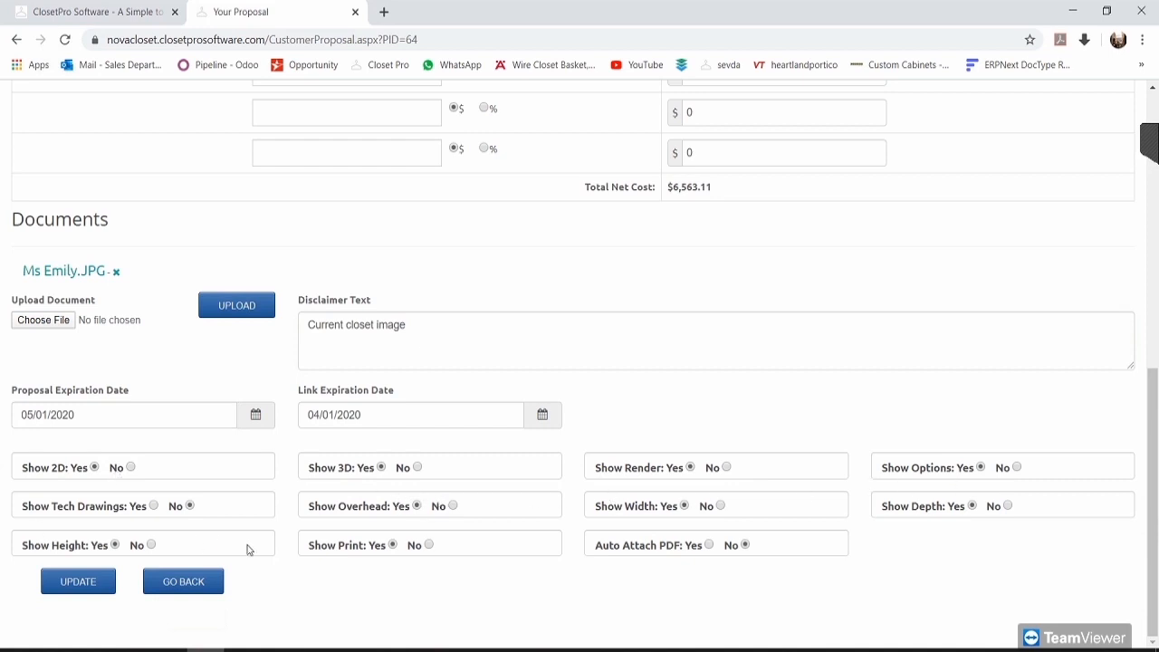
# Step: Save proposal 64's settings and release the older proposals 61 and 60
pyautogui.click(84, 589)
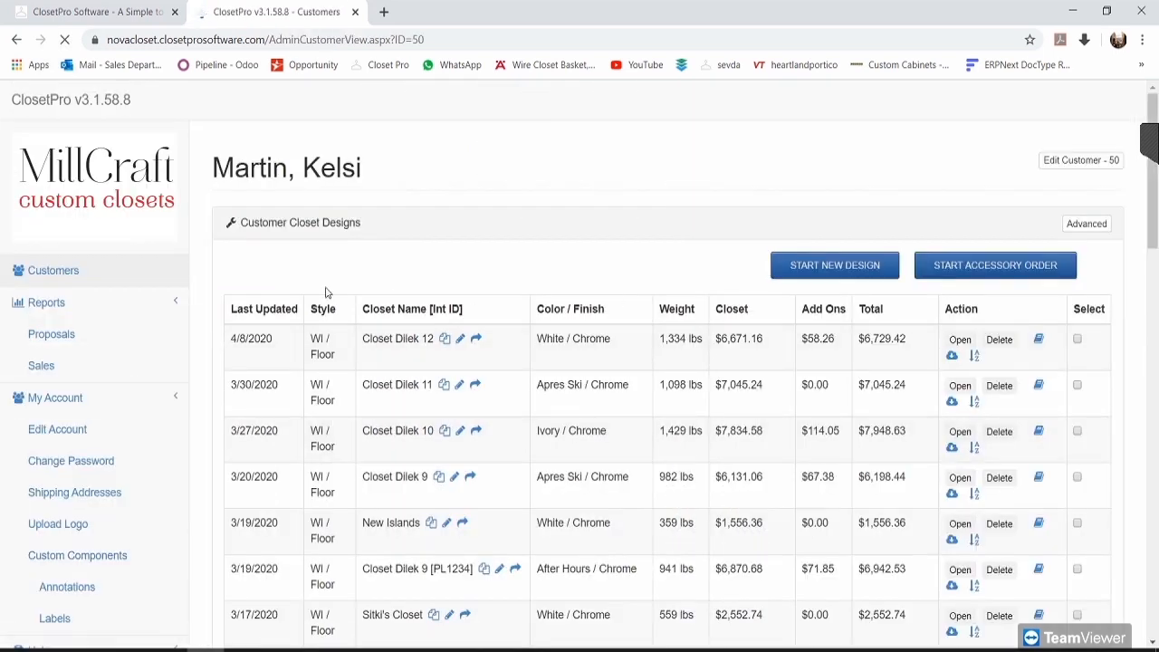
pyautogui.moveTo(1152, 211); pyautogui.dragTo(1150, 612)
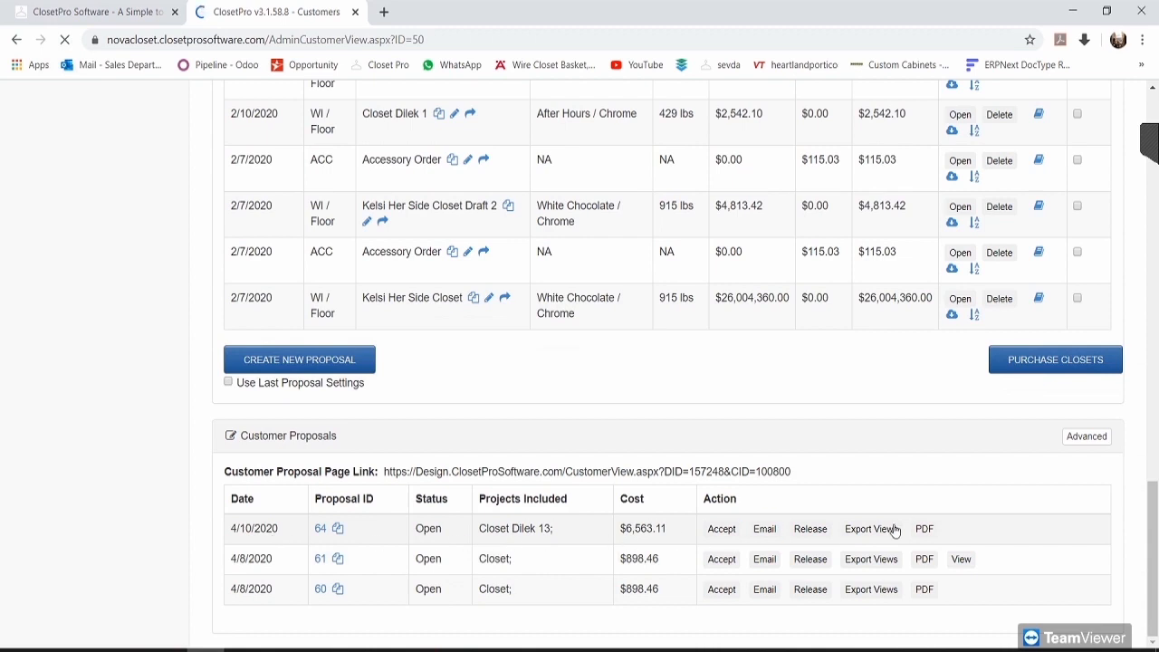
pyautogui.click(810, 559)
pyautogui.click(645, 132)
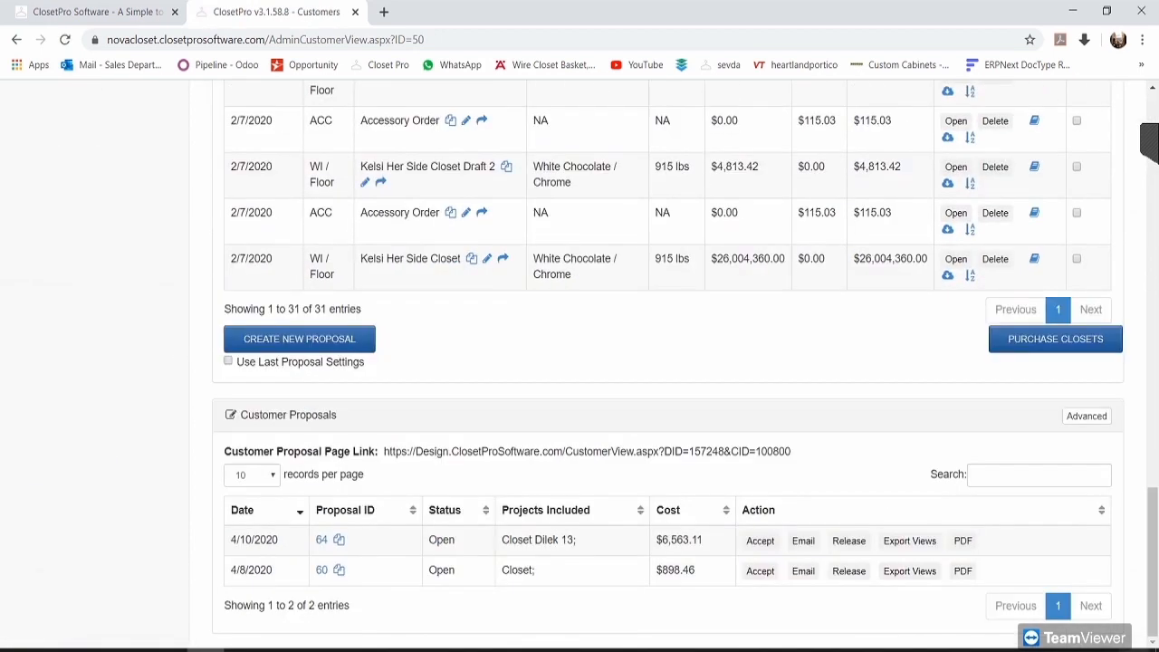
pyautogui.click(851, 571)
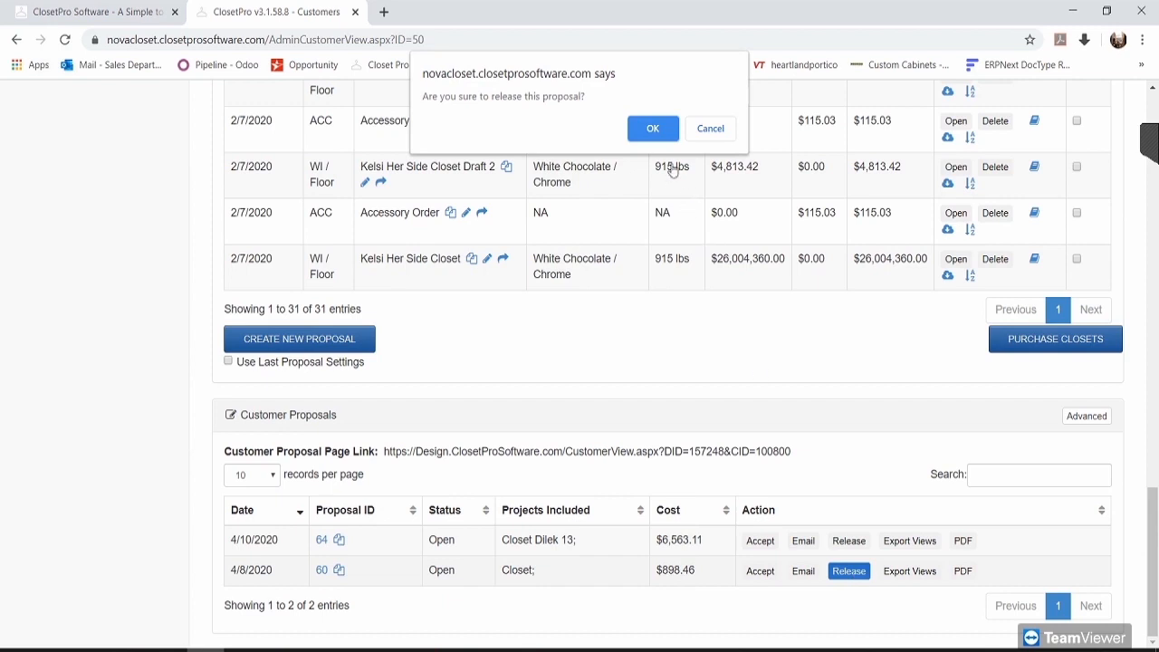
pyautogui.click(662, 129)
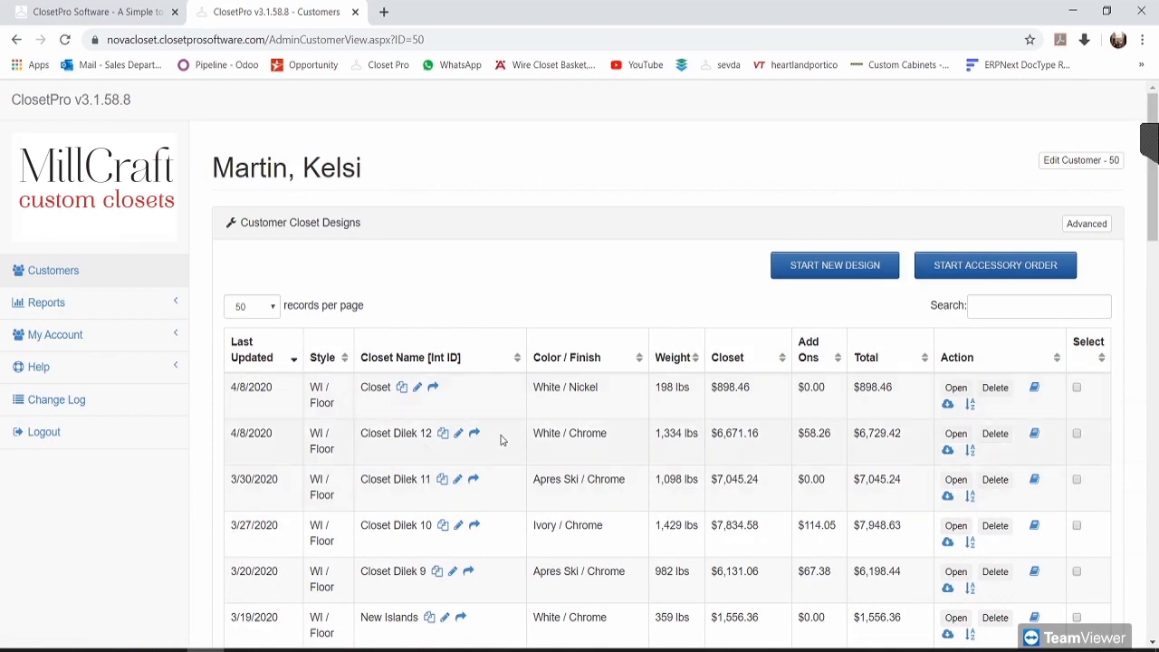
# Step: Select and copy the customer proposal page link
pyautogui.click(1156, 463)
pyautogui.moveTo(1157, 463); pyautogui.dragTo(1156, 566)
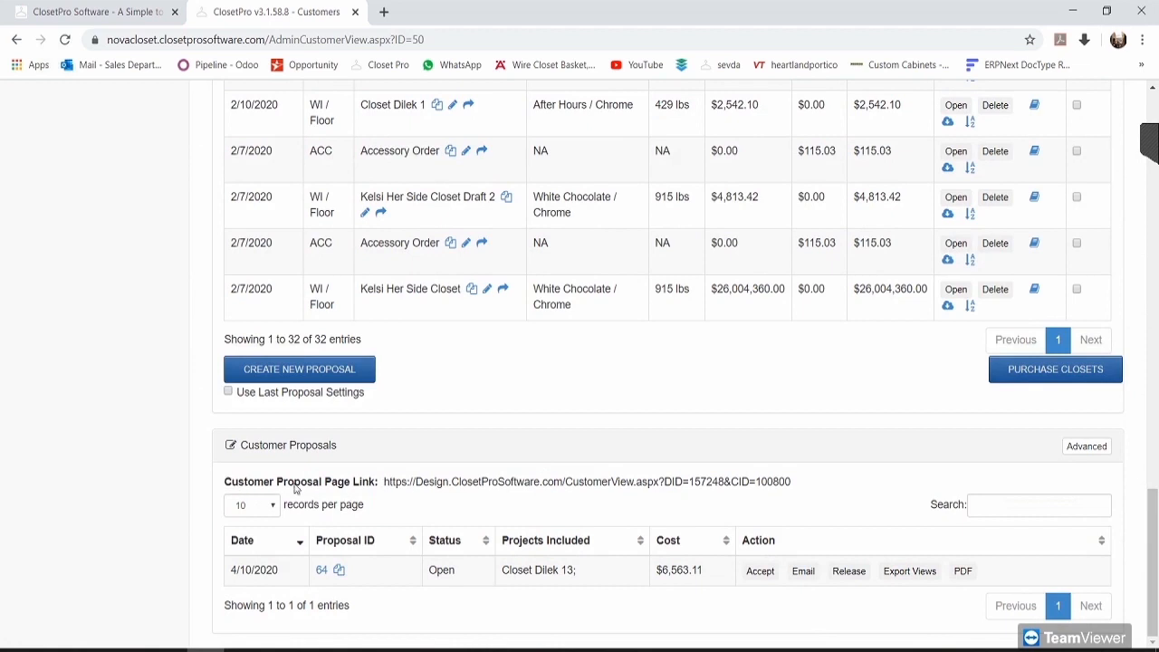
pyautogui.moveTo(385, 483); pyautogui.dragTo(809, 489)
pyautogui.hotkey('ctrl', 'c')
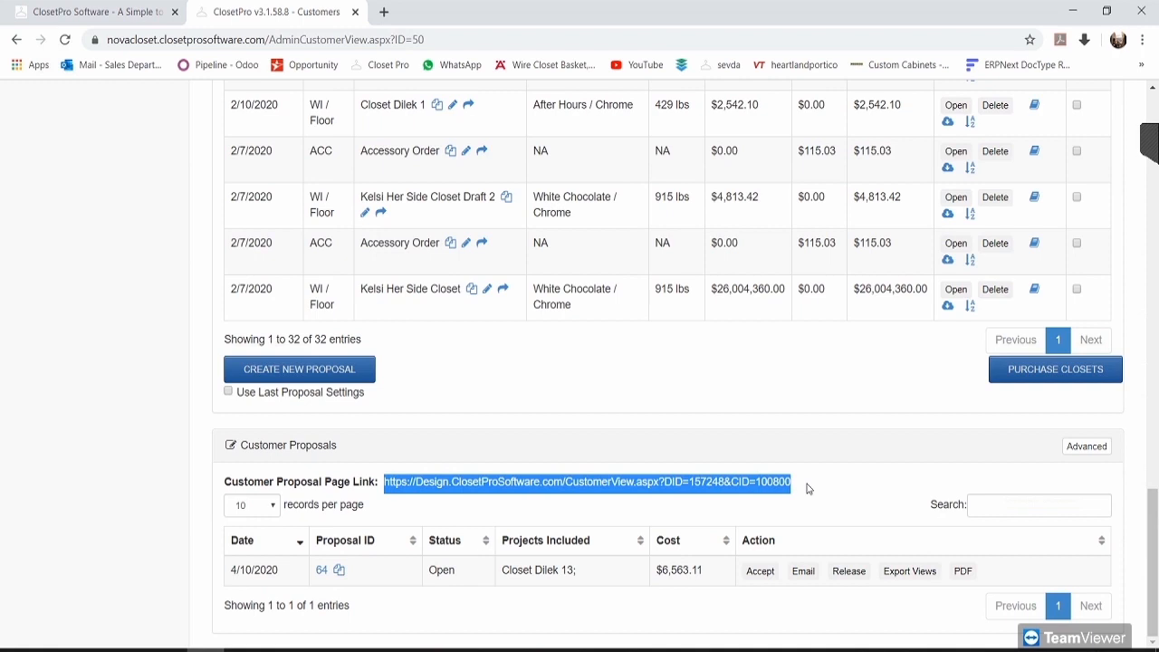
pyautogui.click(808, 491)
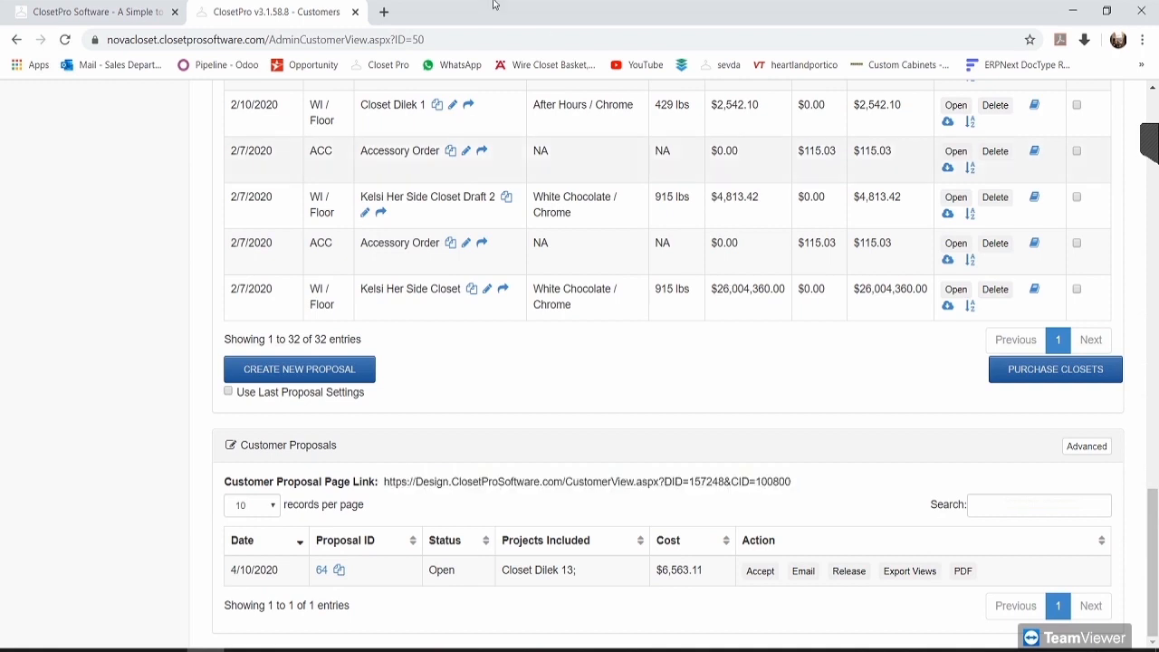
# Step: Load the copied proposal page link in a new browser tab
pyautogui.click(384, 12)
pyautogui.hotkey('ctrl', 'v')
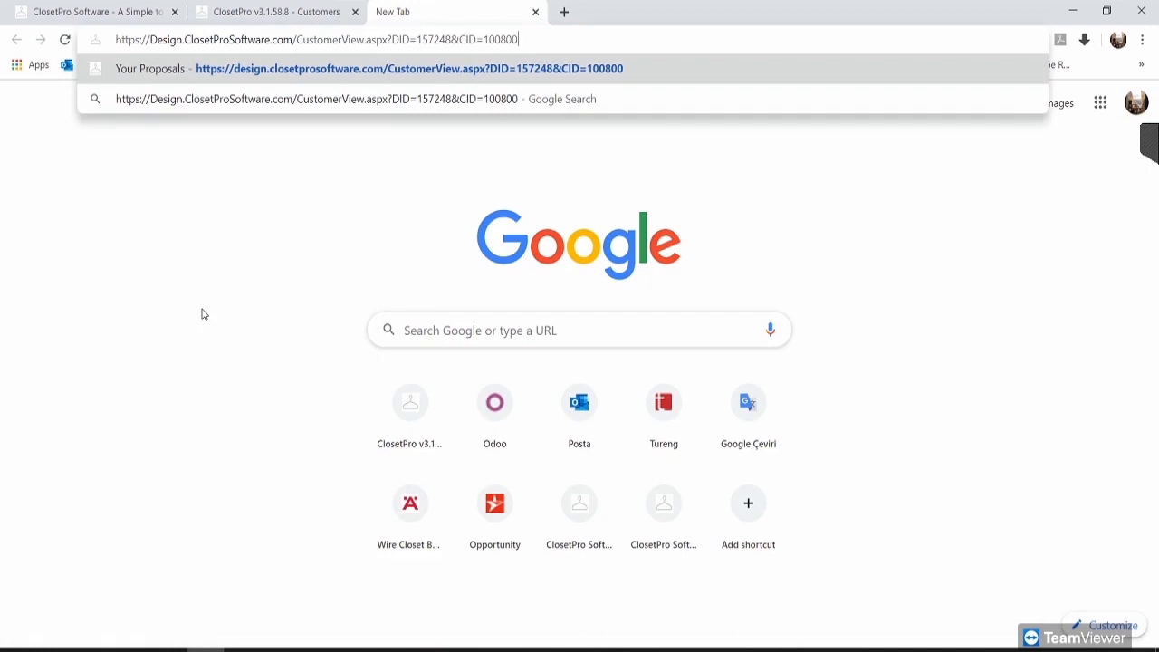
pyautogui.press('Return')
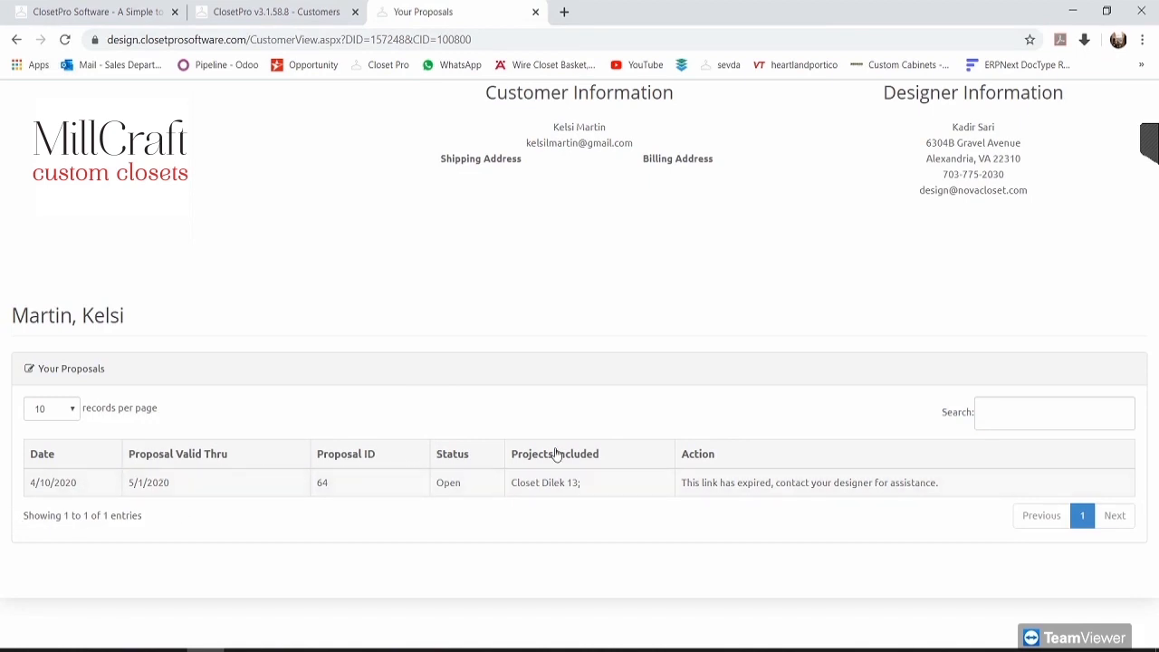
# Step: Check the expired-link notice and return to the customer admin tab
pyautogui.moveTo(685, 482); pyautogui.dragTo(948, 483)
pyautogui.click(904, 521)
pyautogui.click(288, 11)
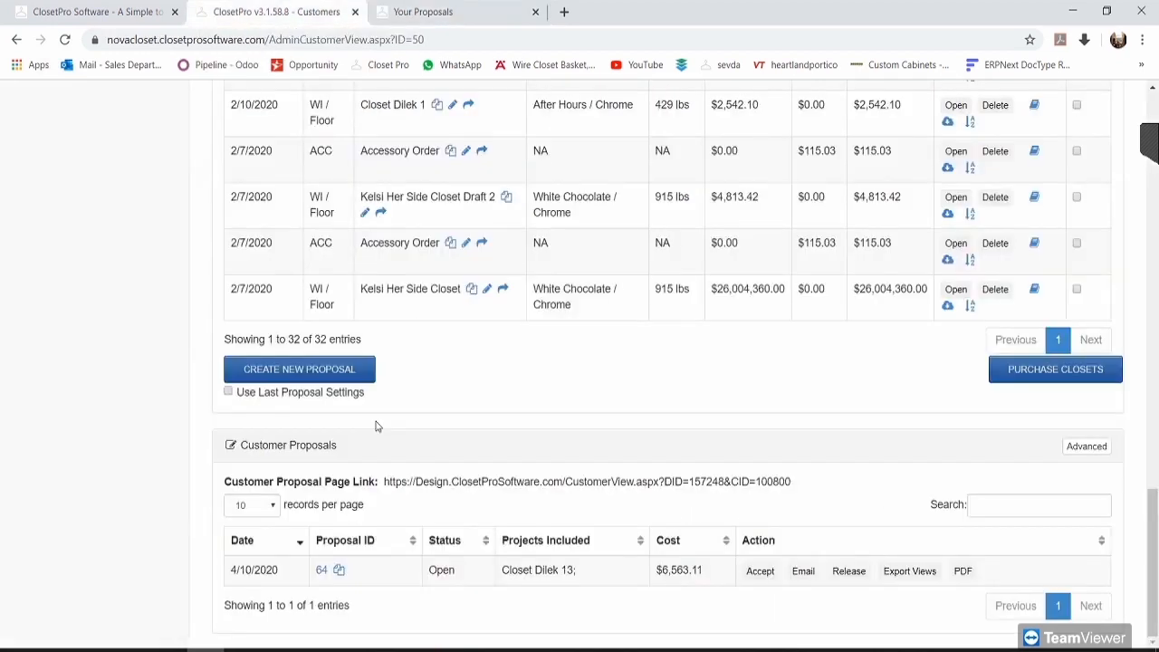
# Step: Set proposal 64's link expiration date to 05/01/2020
pyautogui.click(321, 571)
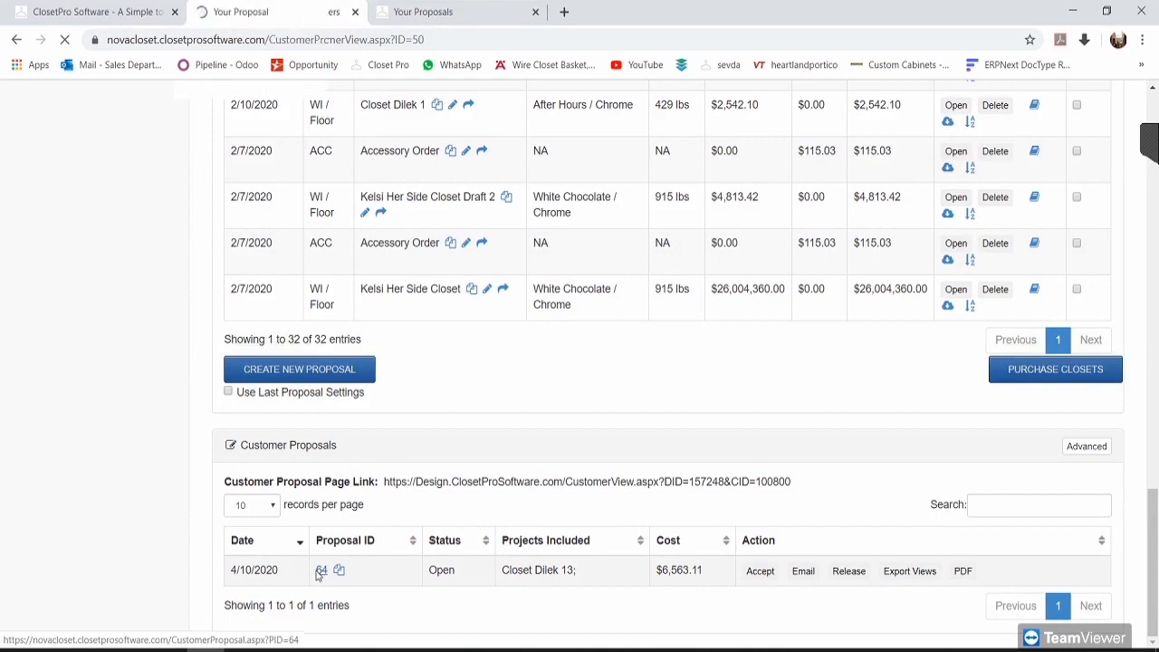
pyautogui.scroll(-6, 345, 502)
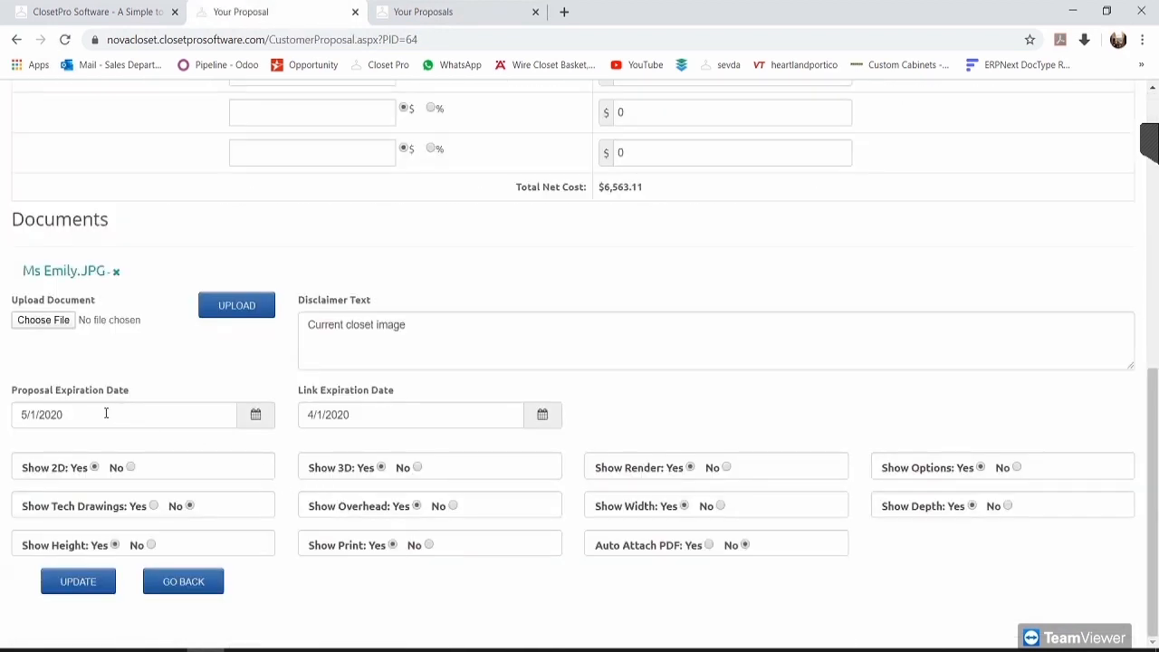
pyautogui.click(369, 412)
pyautogui.click(432, 447)
pyautogui.click(413, 493)
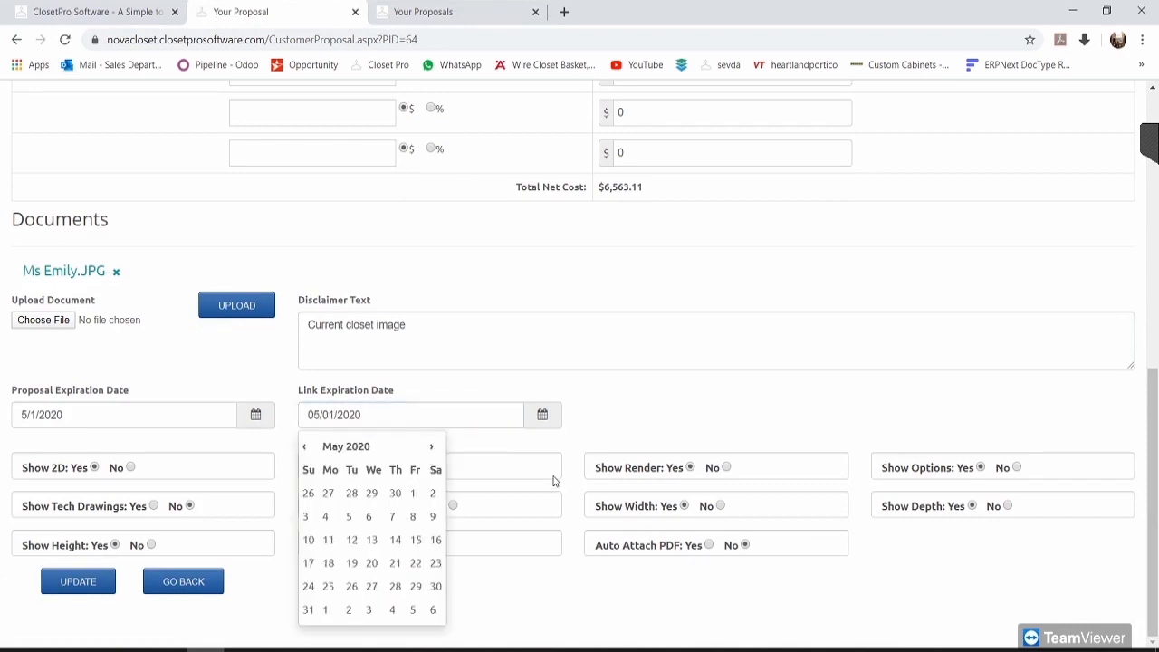
pyautogui.click(712, 405)
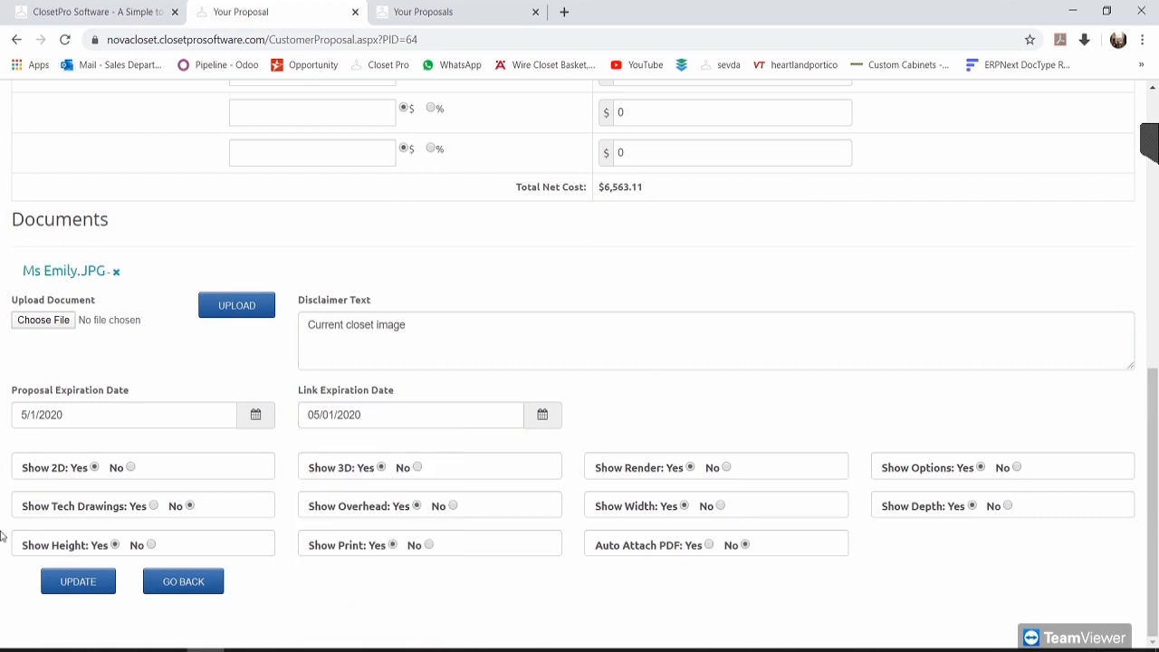
# Step: Save the new date and close the outdated customer proposals tab
pyautogui.click(91, 587)
pyautogui.click(498, 11)
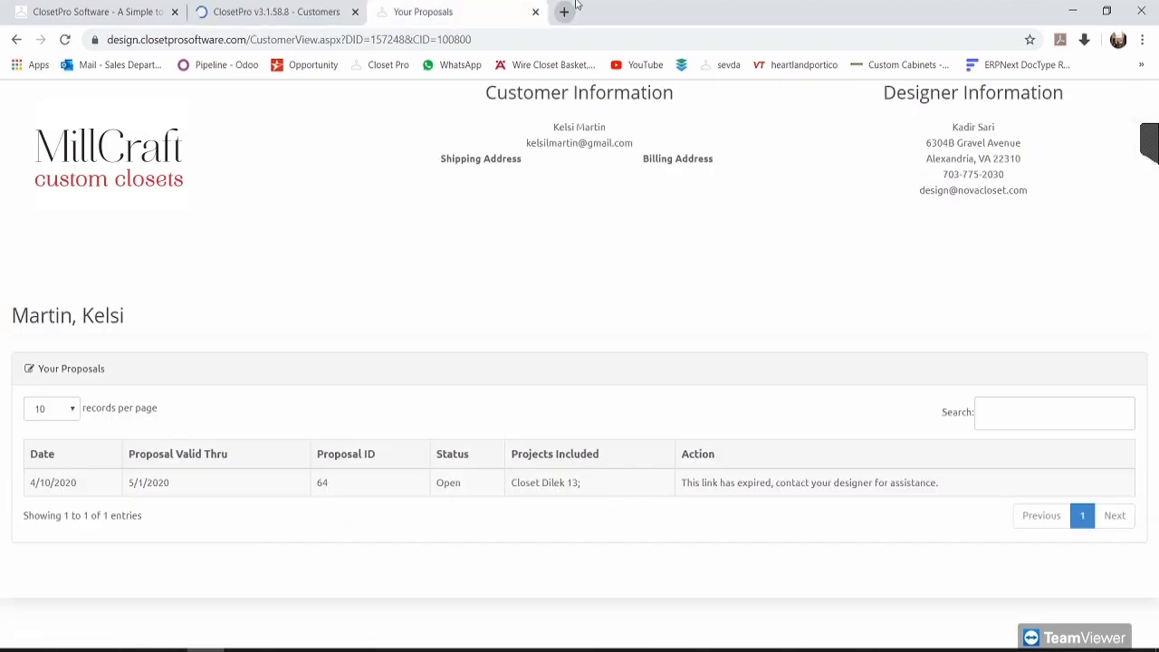
pyautogui.click(536, 11)
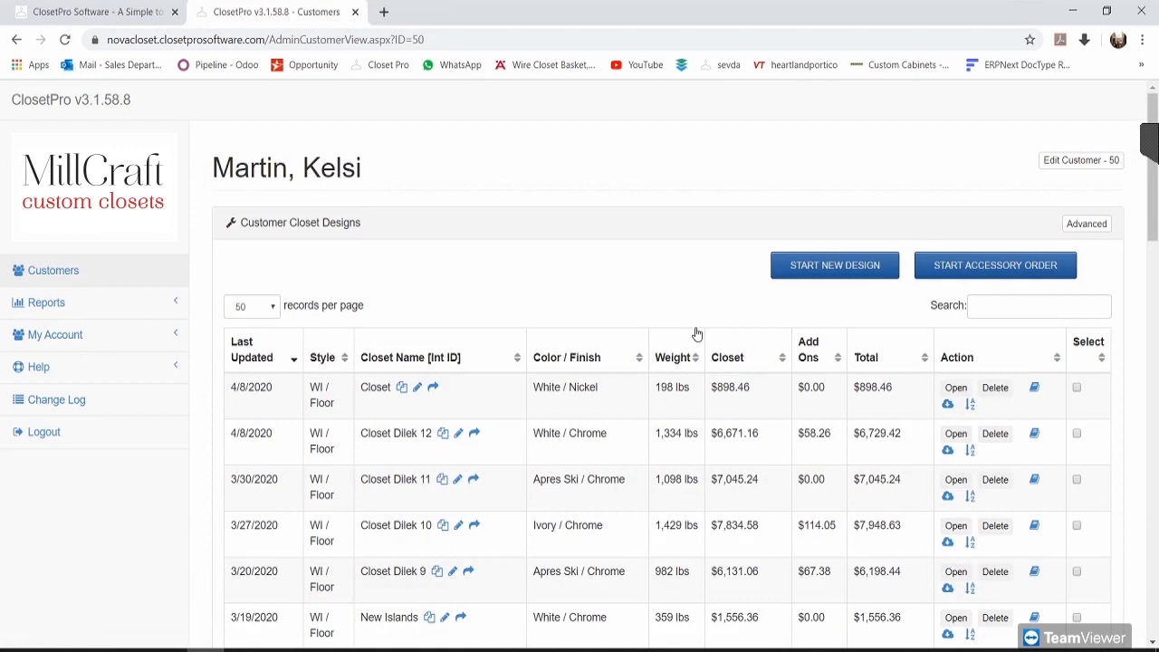
# Step: Copy the proposal page link and load it in a fresh tab
pyautogui.moveTo(1151, 226); pyautogui.dragTo(1123, 623)
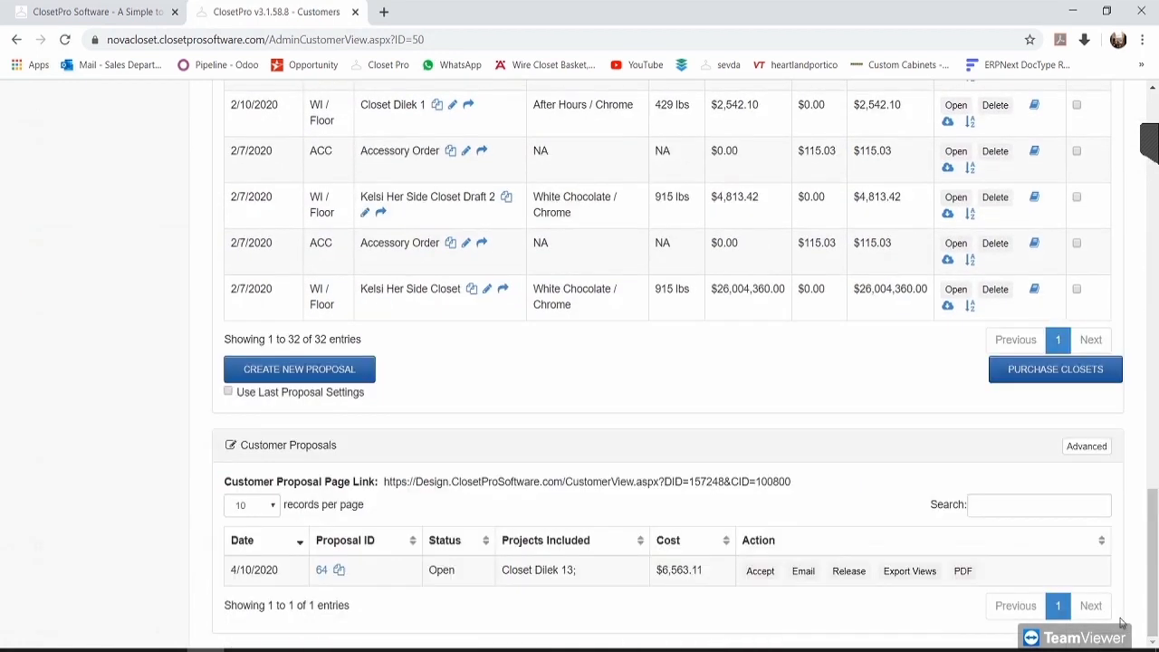
pyautogui.moveTo(385, 481); pyautogui.dragTo(791, 482)
pyautogui.hotkey('ctrl', 'c')
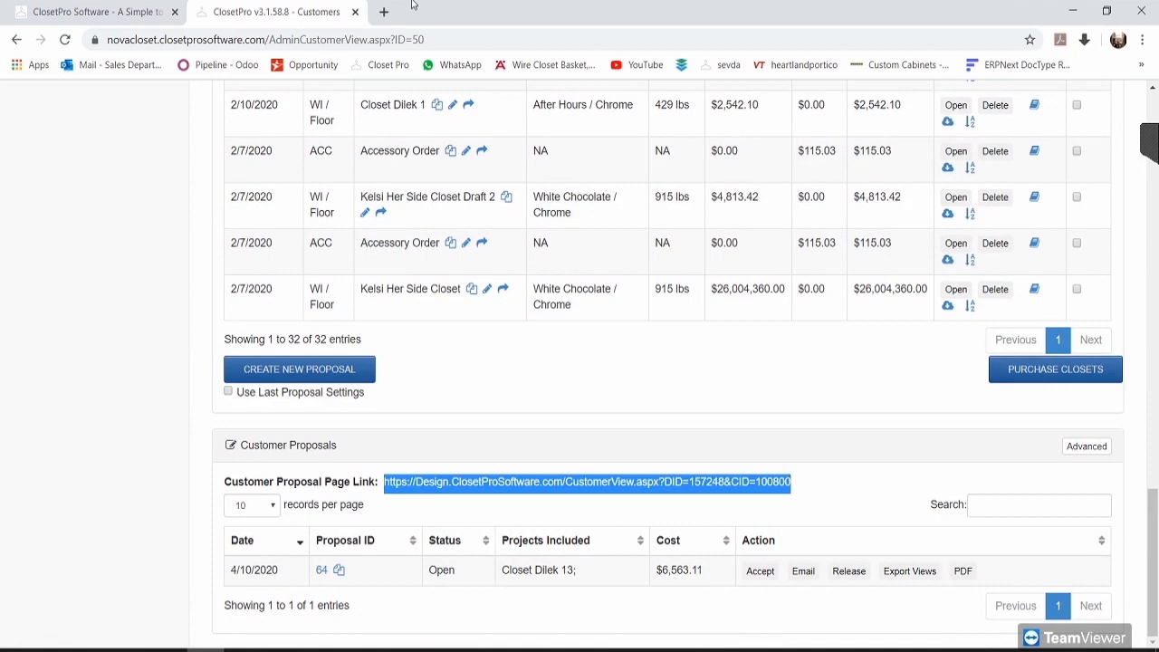
pyautogui.click(384, 11)
pyautogui.hotkey('ctrl', 'v')
pyautogui.press('Return')
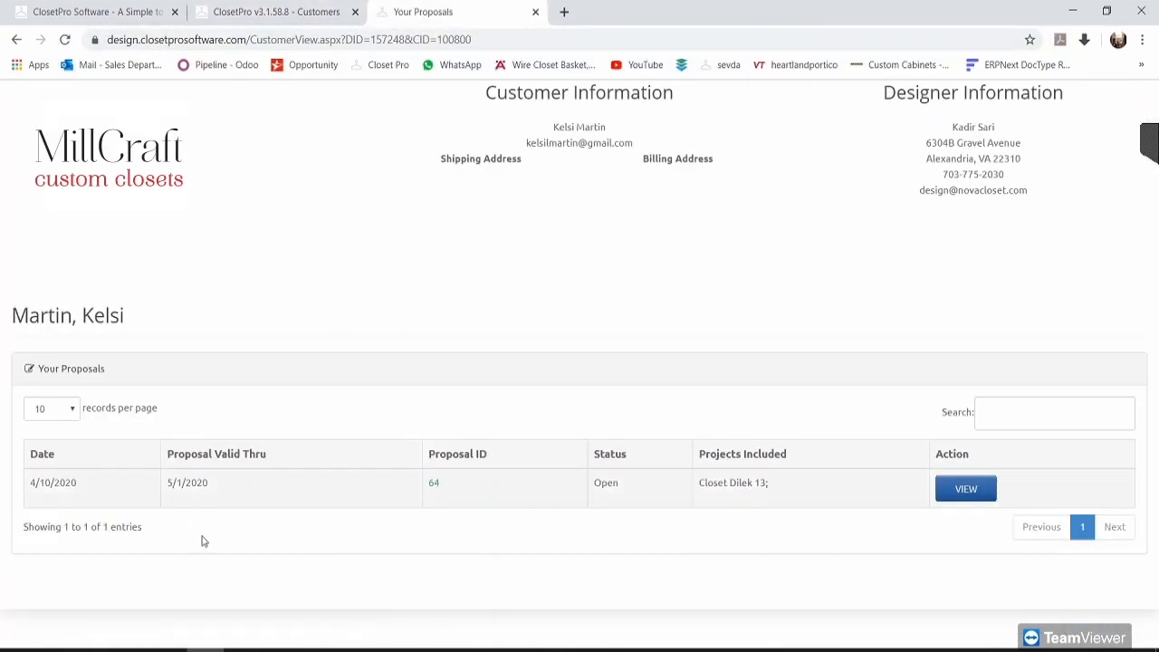
# Step: Confirm proposal 64 is valid thru 5/1/2020 and open it as the customer sees it
pyautogui.moveTo(217, 494); pyautogui.dragTo(175, 494)
pyautogui.moveTo(32, 483); pyautogui.dragTo(60, 492)
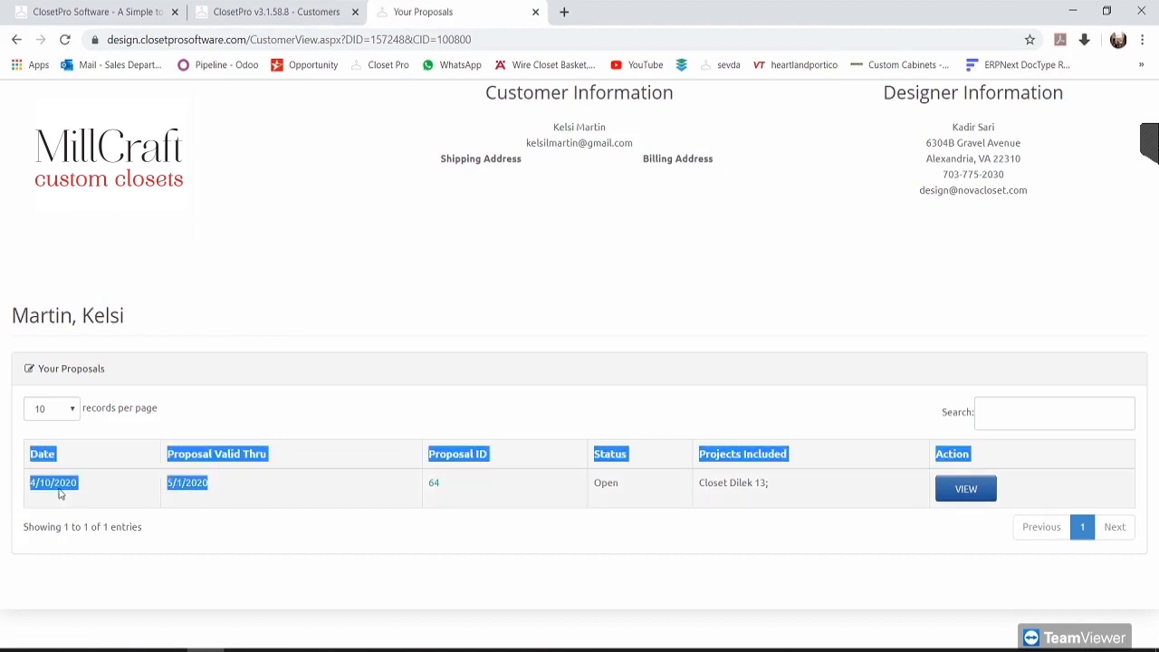
pyautogui.click(373, 315)
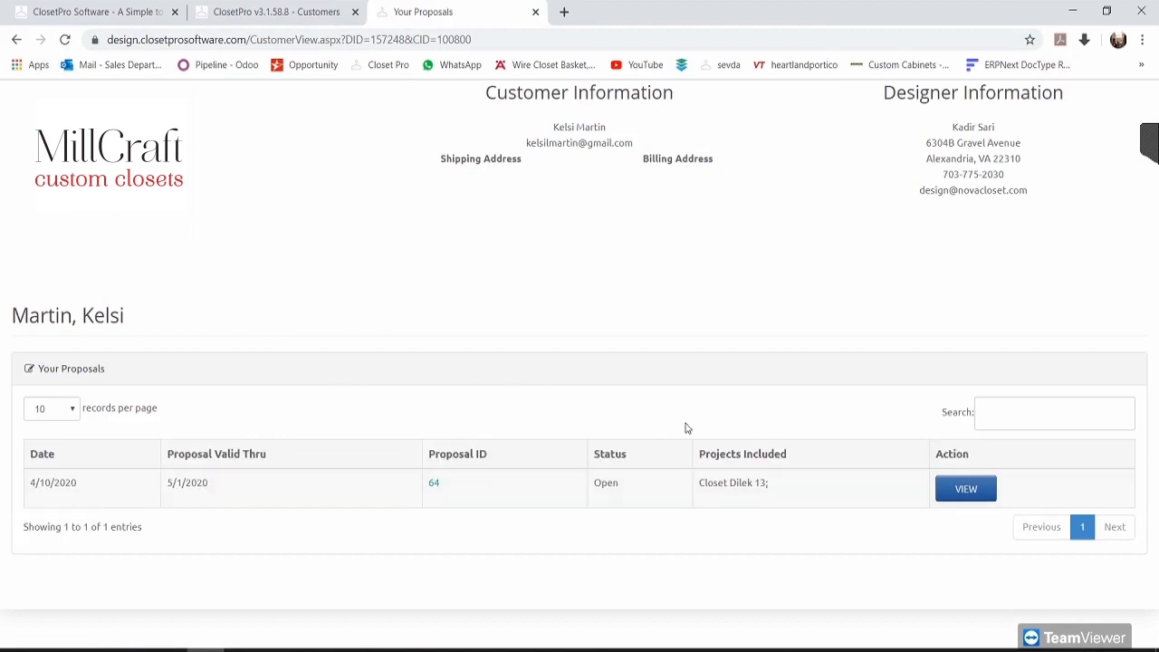
pyautogui.click(968, 491)
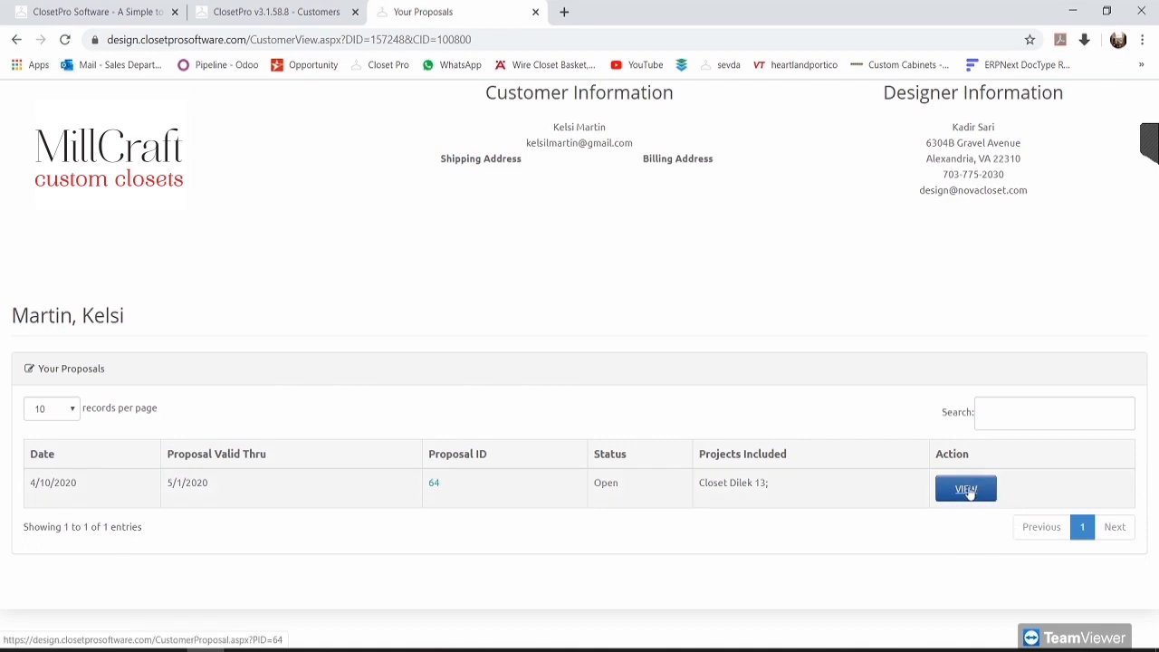
# Step: Scroll through the customer view of Proposal #64 for Closet Dilek 13, then close it
pyautogui.scroll(-1, 970, 492)
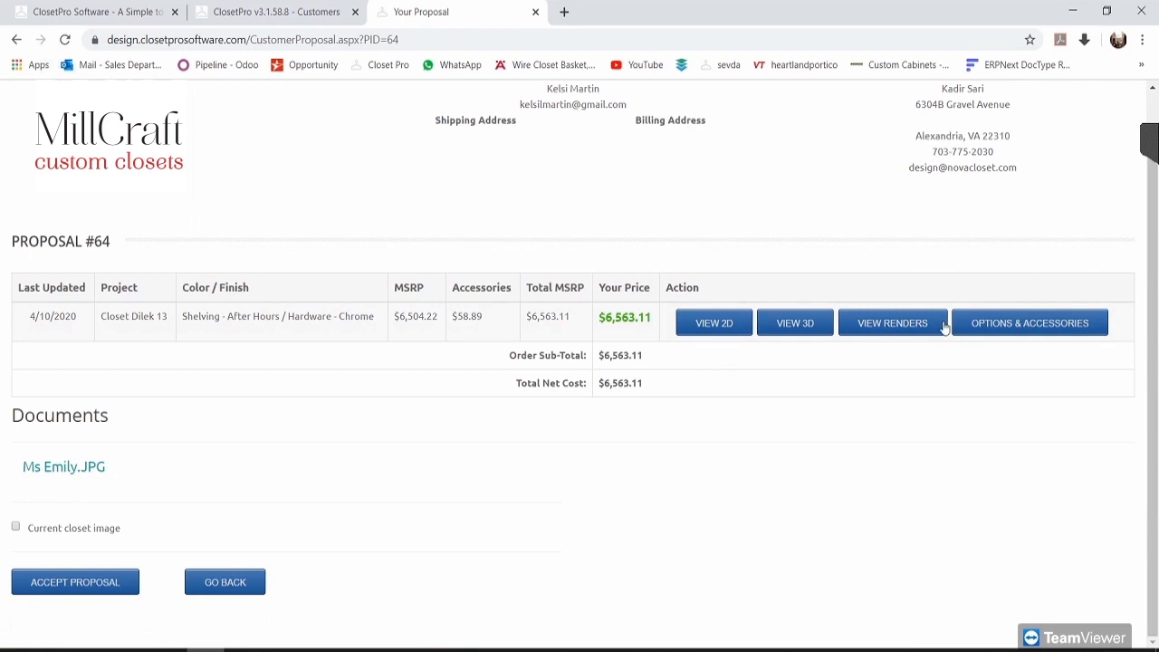
pyautogui.scroll(1, 815, 293)
pyautogui.scroll(-1, 516, 409)
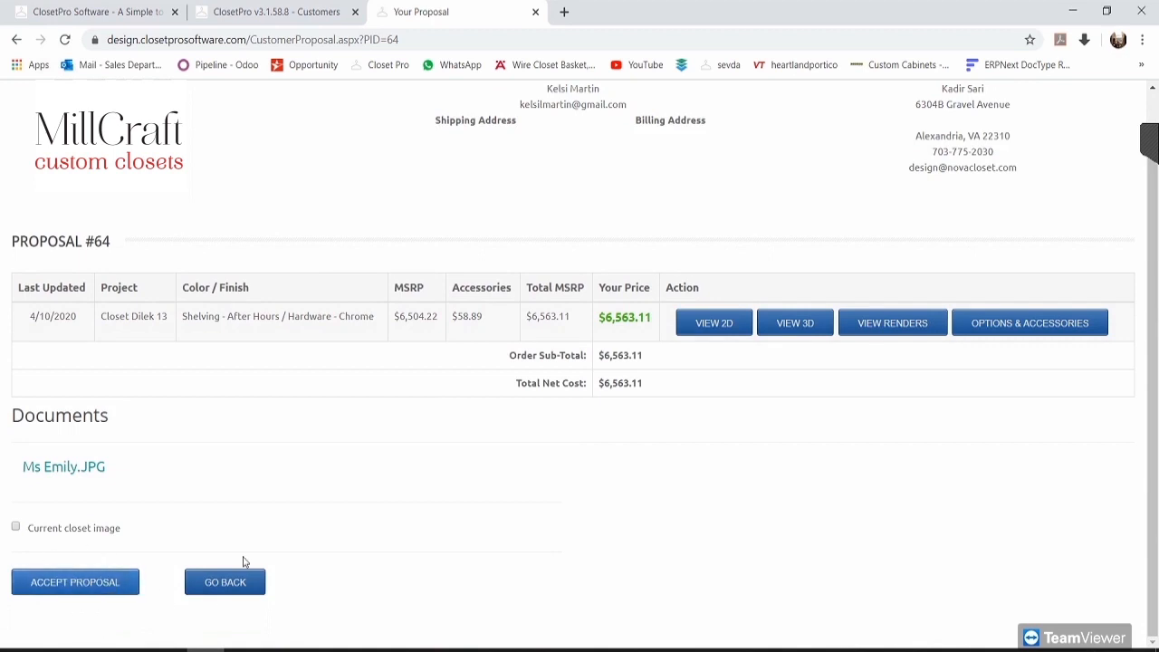
pyautogui.scroll(1, 469, 515)
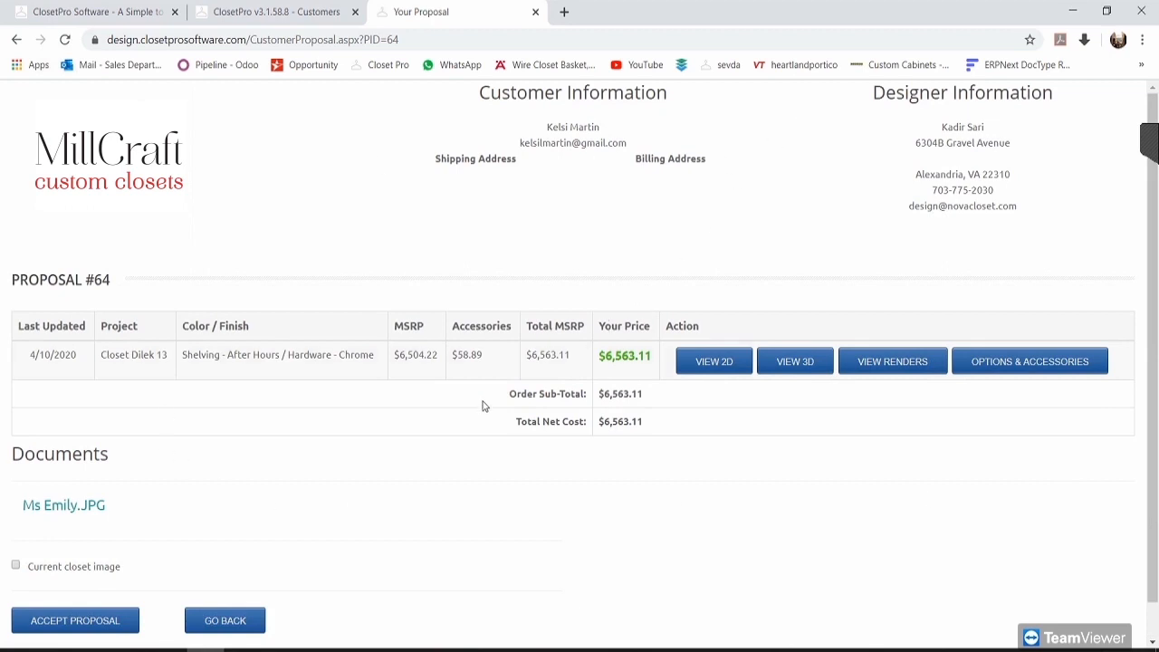
pyautogui.click(536, 14)
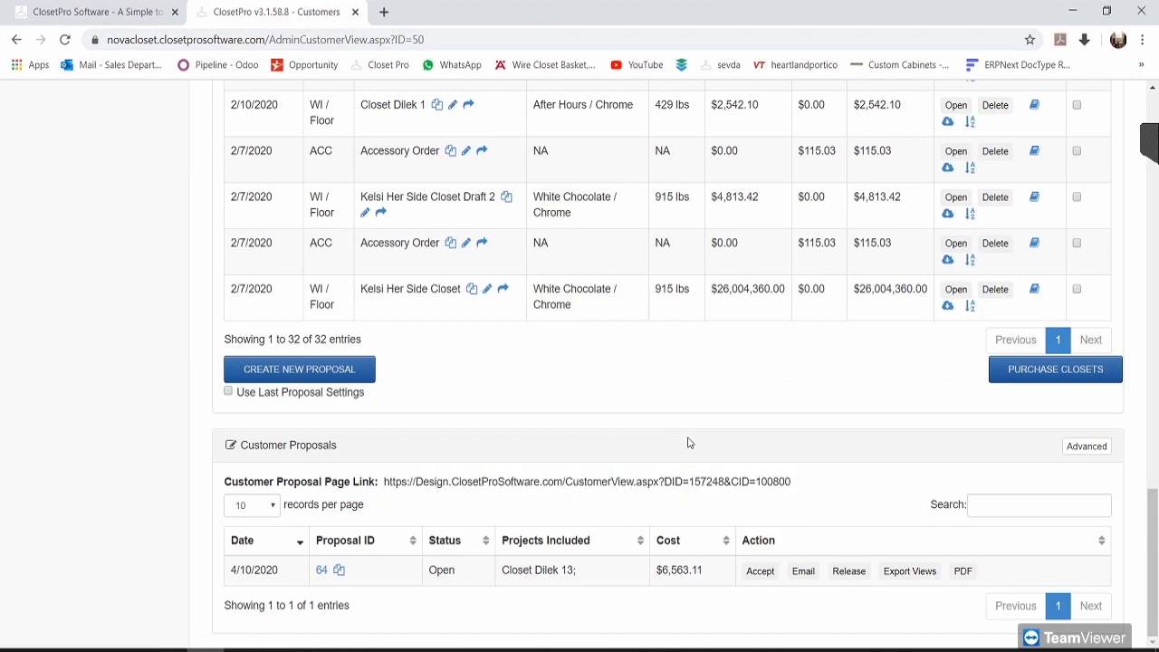
# Step: Start generating proposal 64's PDF and check the proposal name
pyautogui.click(964, 571)
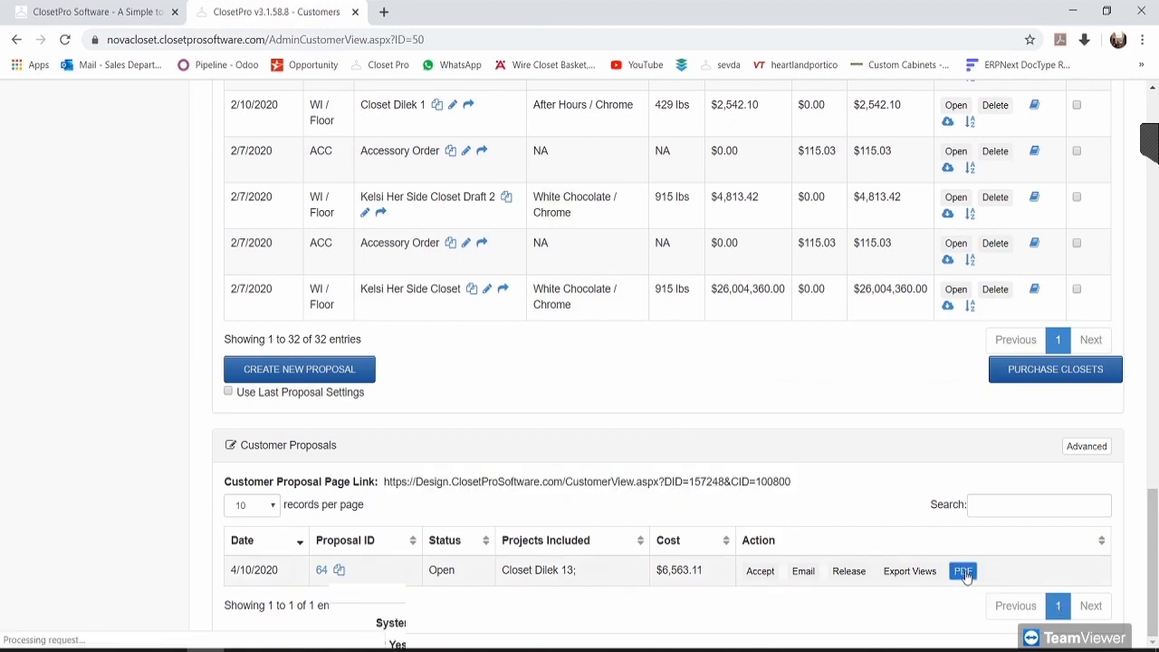
pyautogui.scroll(-1, 725, 453)
pyautogui.click(313, 266)
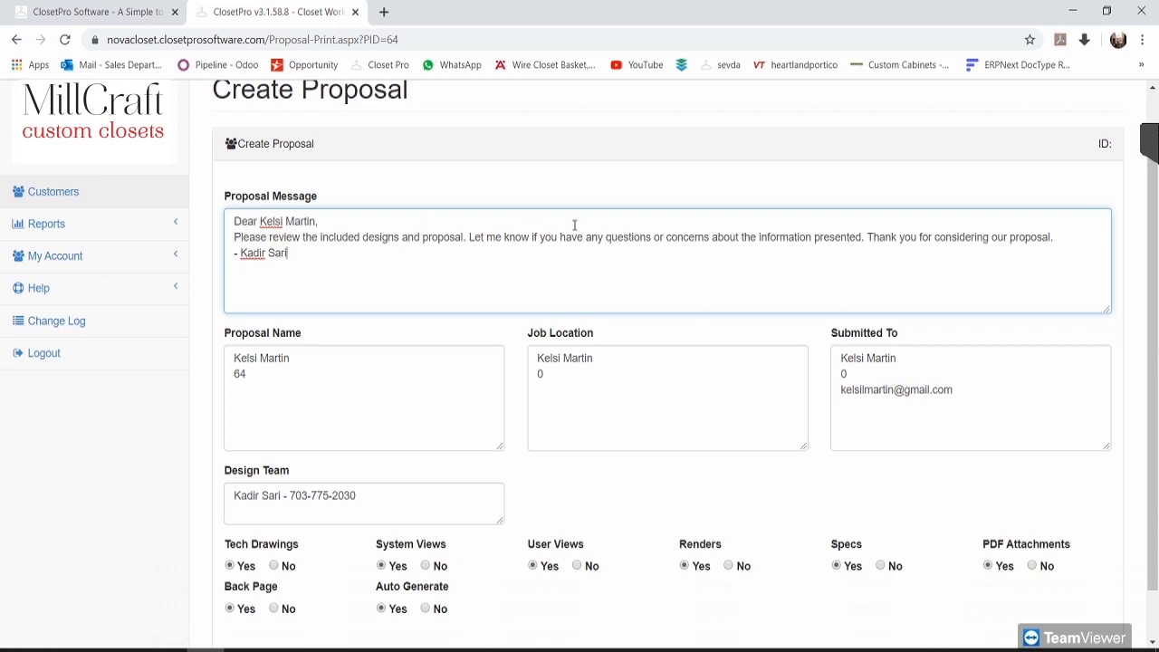
pyautogui.moveTo(329, 365); pyautogui.dragTo(343, 387)
pyautogui.click(464, 406)
# Step: Review Job Location, Submitted To and Design Team contact details, then generate the files
pyautogui.click(562, 385)
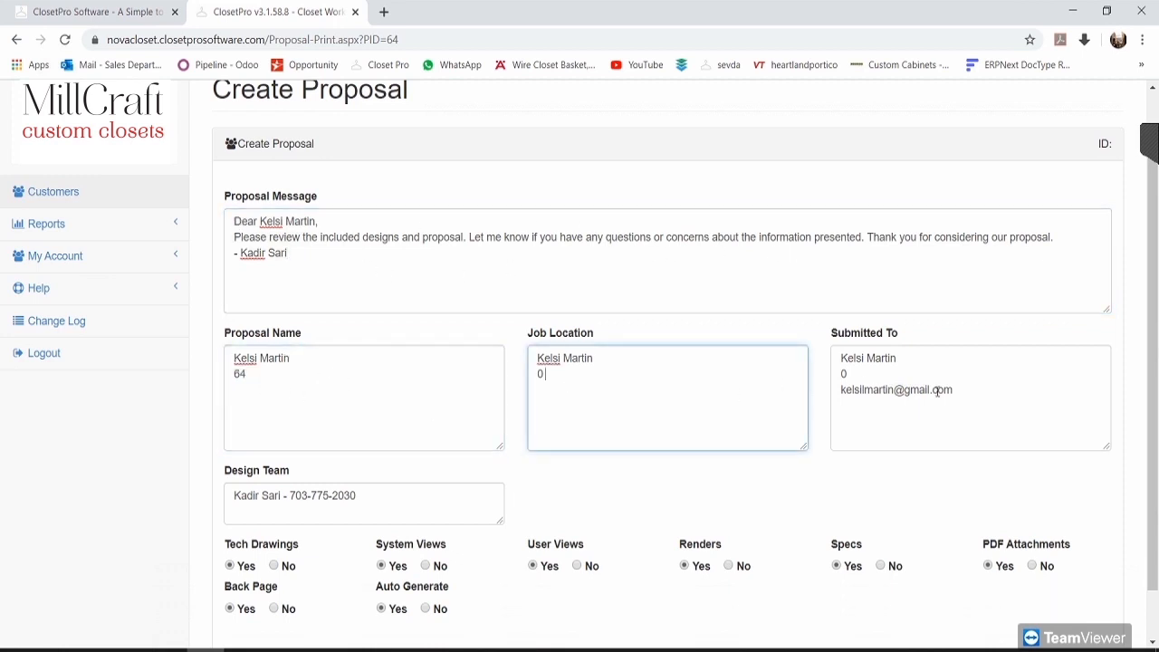
pyautogui.click(986, 401)
pyautogui.scroll(-2, 960, 365)
pyautogui.click(566, 305)
pyautogui.click(426, 316)
pyautogui.click(740, 326)
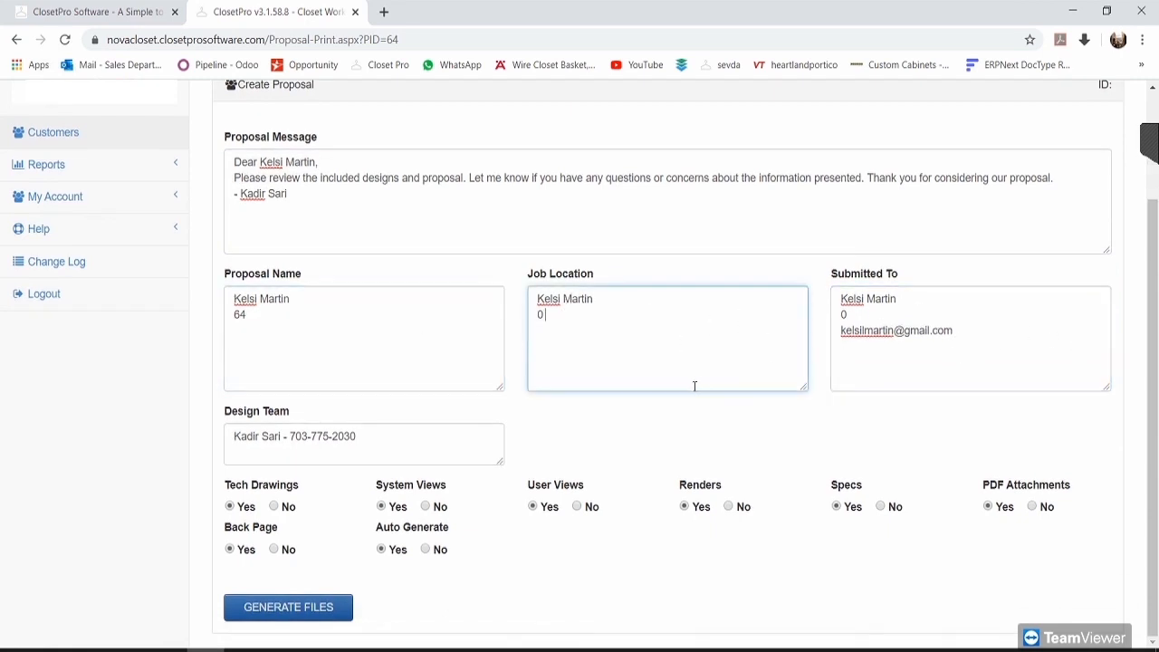
pyautogui.click(319, 434)
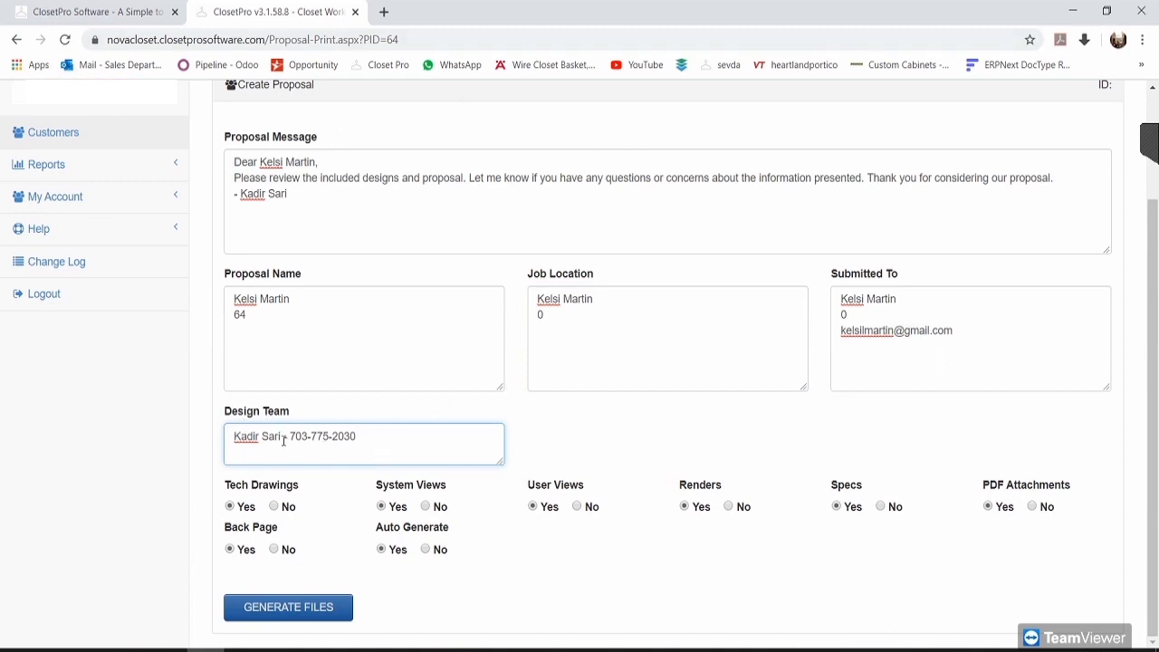
pyautogui.moveTo(344, 435); pyautogui.dragTo(384, 436)
pyautogui.click(396, 440)
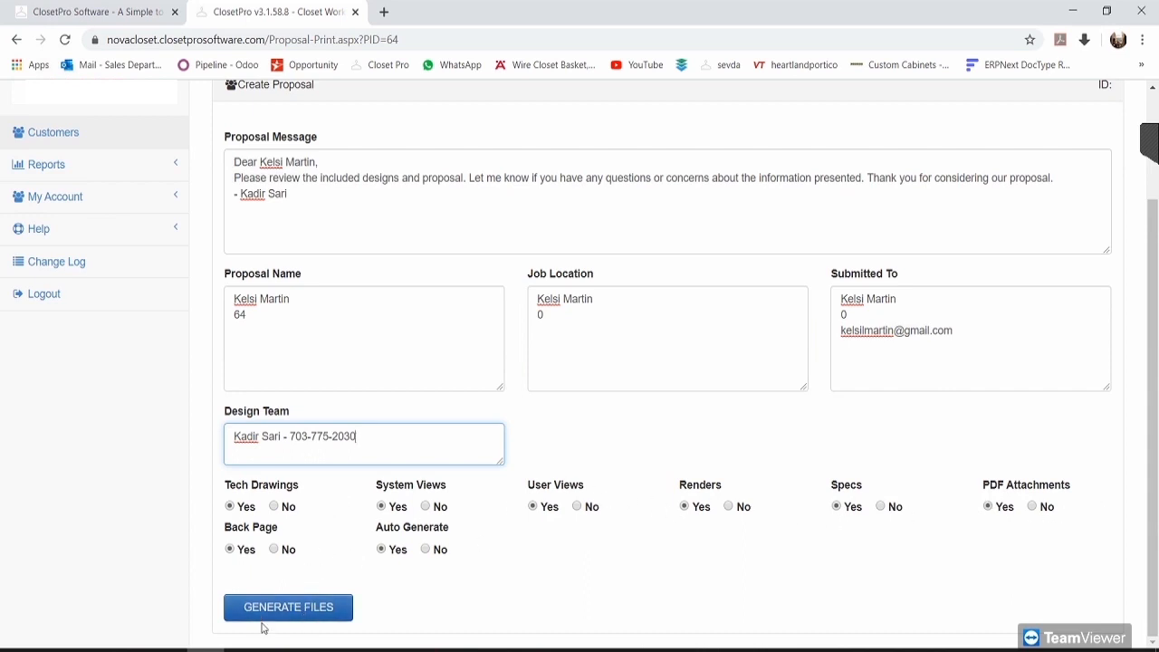
pyautogui.click(288, 607)
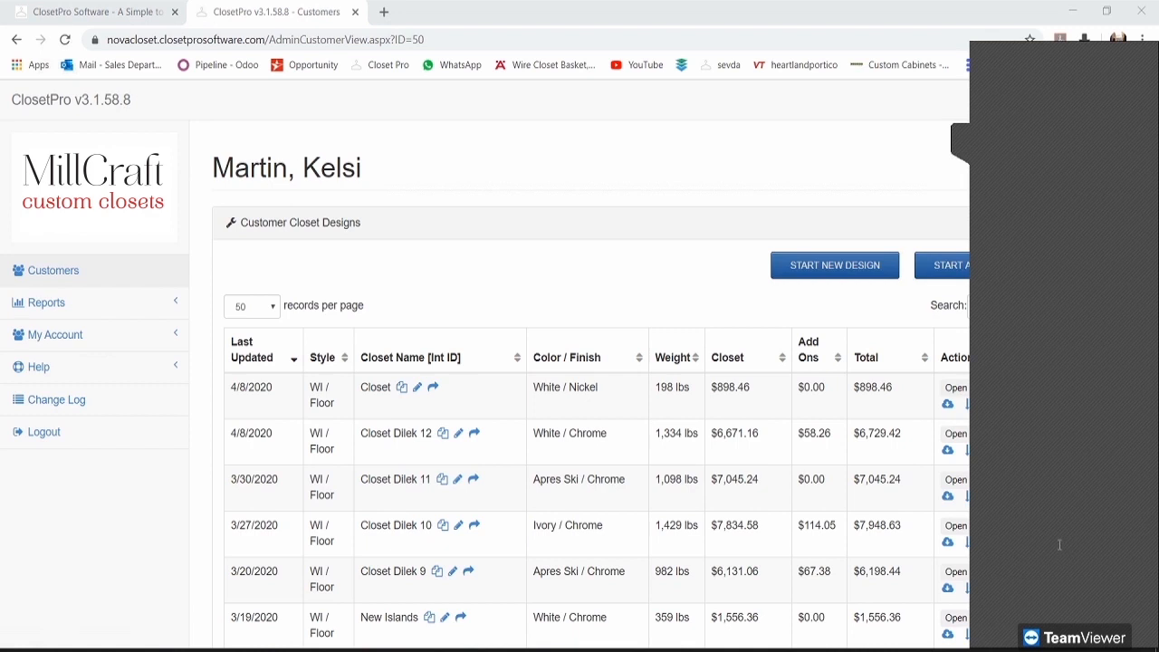
# Step: Download proposal 64 from Customer Proposals as Prop-64.pdf and open it
pyautogui.scroll(-5, 740, 247)
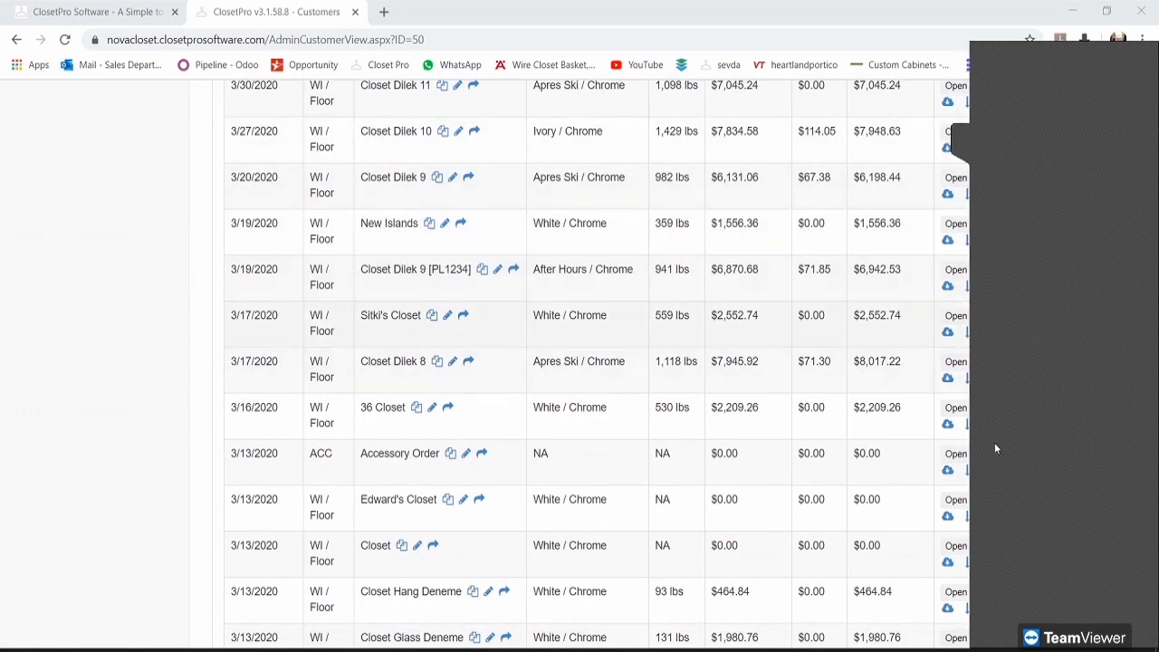
pyautogui.click(967, 141)
pyautogui.scroll(-15, 377, 305)
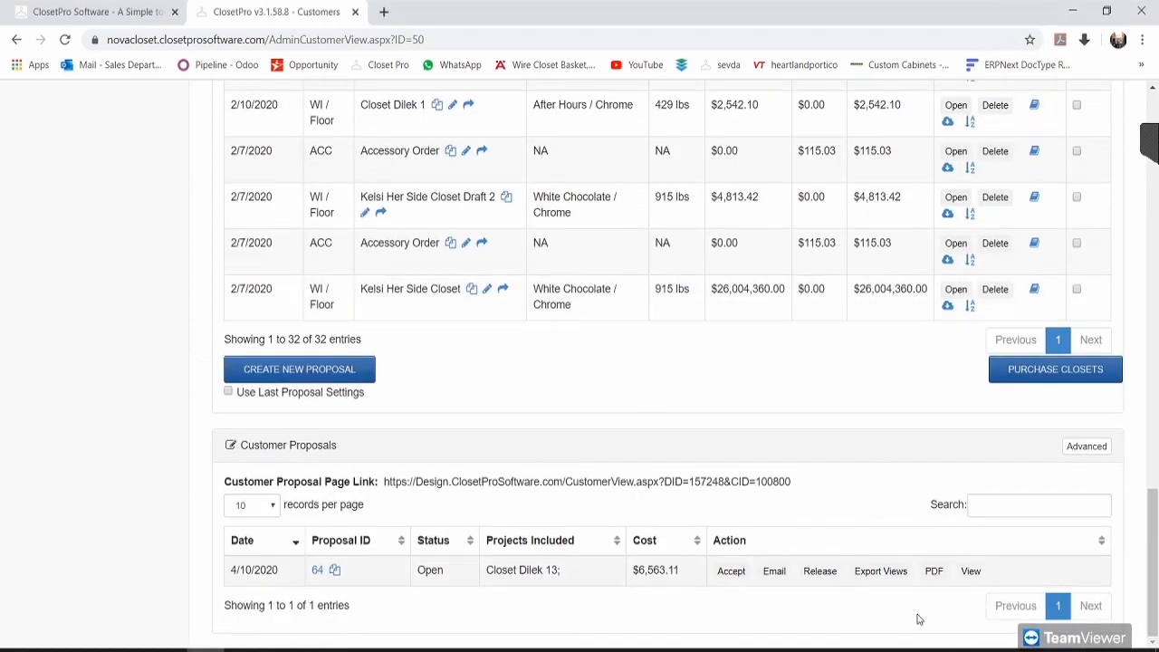
pyautogui.click(972, 572)
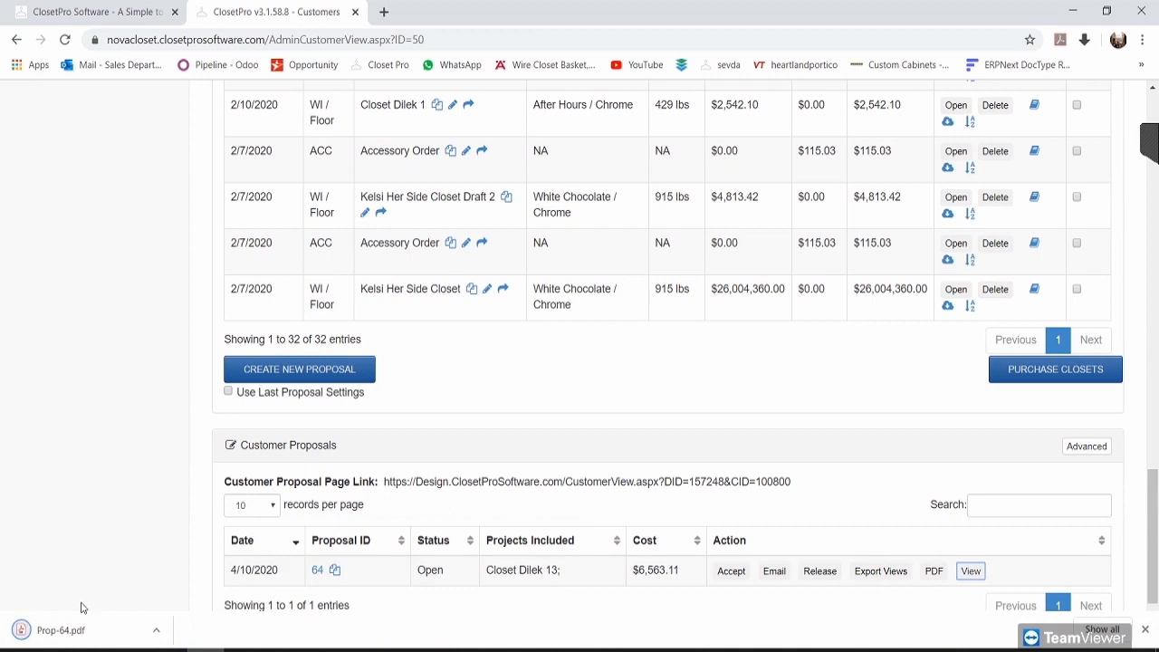
pyautogui.click(62, 631)
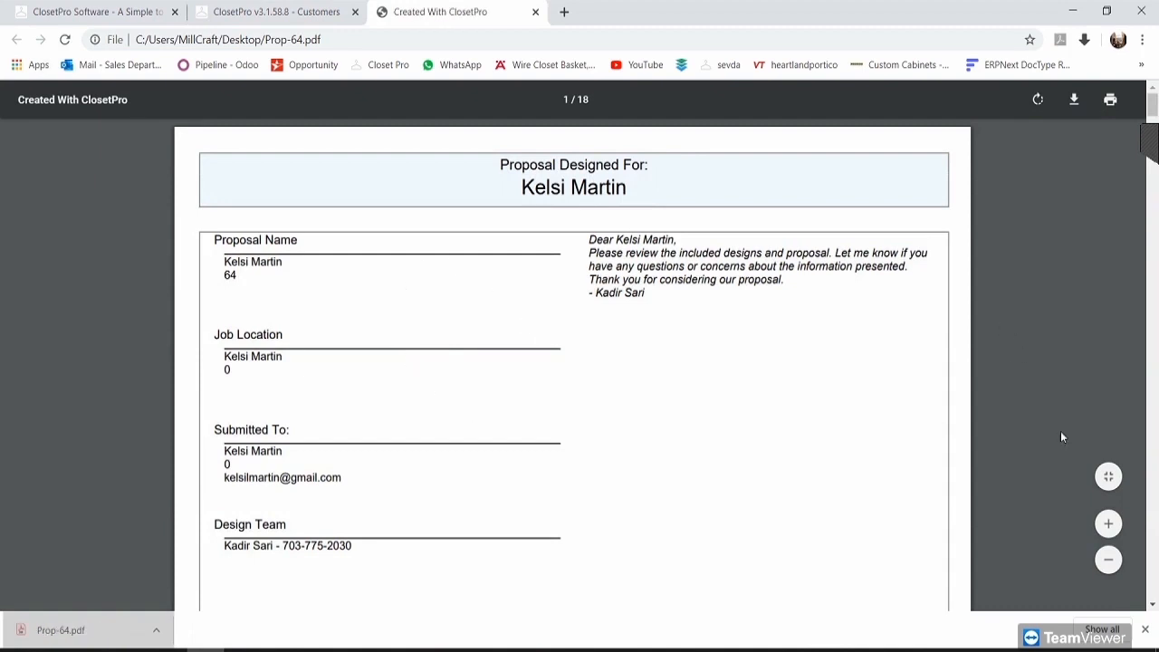
# Step: Enlarge the PDF view and review page 1's customer heading and validity line
pyautogui.click(1145, 629)
pyautogui.moveTo(495, 162); pyautogui.dragTo(634, 192)
pyautogui.click(562, 185)
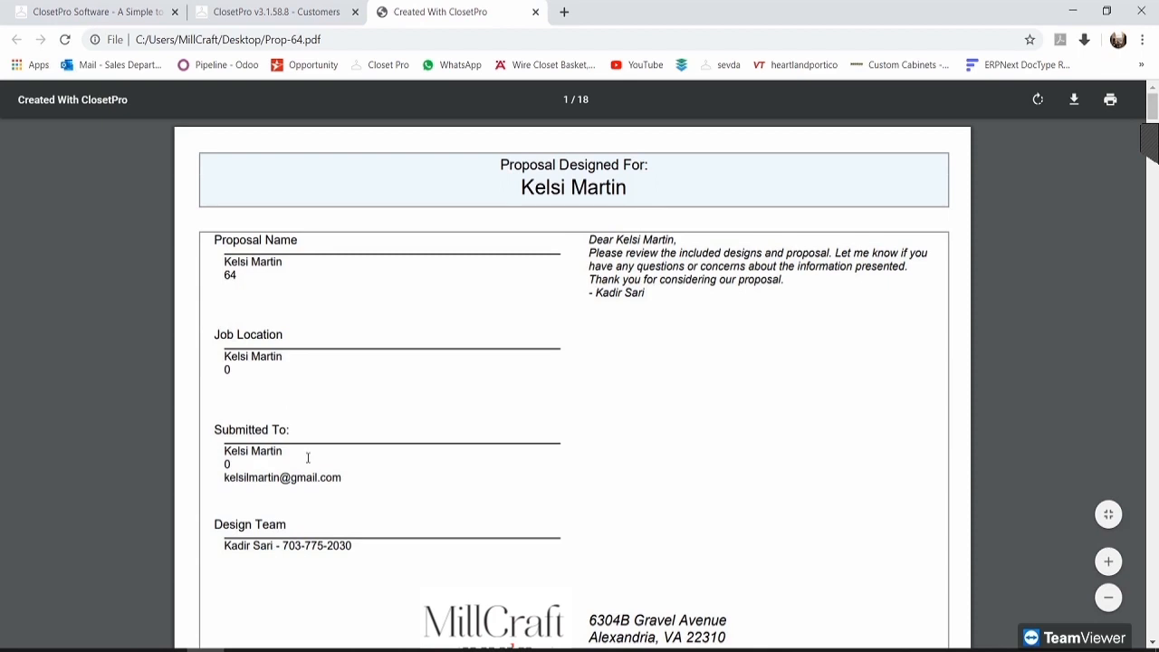
pyautogui.scroll(-2, 253, 339)
pyautogui.scroll(-1, 484, 505)
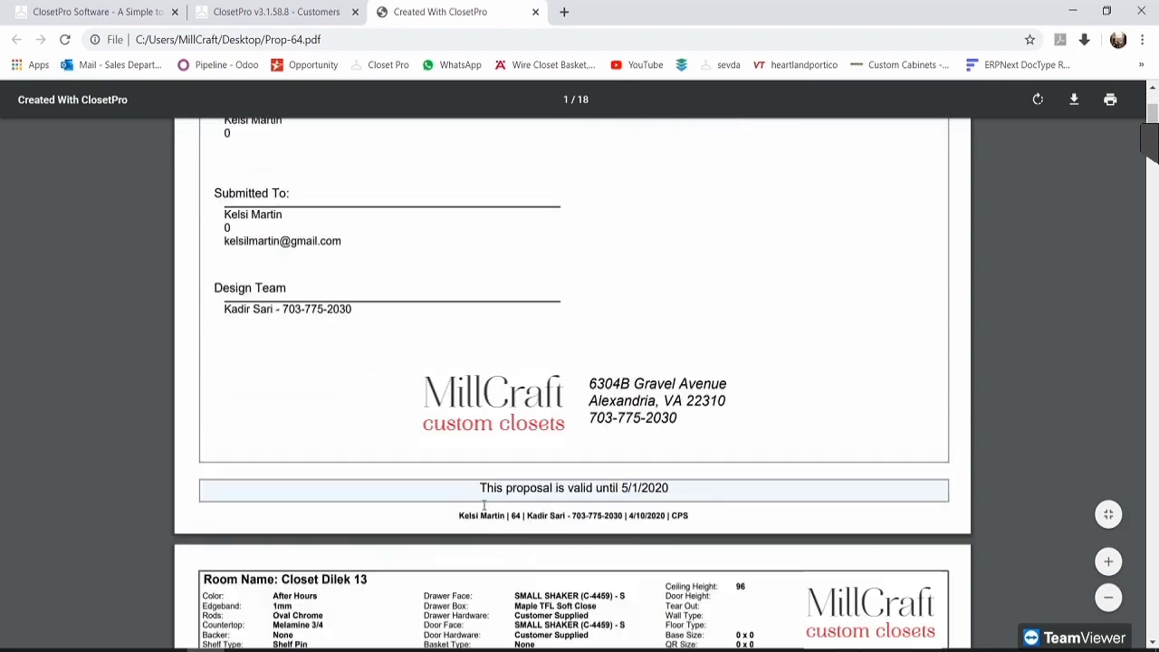
pyautogui.moveTo(646, 489); pyautogui.dragTo(478, 489)
pyautogui.click(503, 487)
pyautogui.scroll(-2, 514, 423)
pyautogui.scroll(-1, 513, 422)
pyautogui.scroll(-3, 531, 389)
pyautogui.scroll(1, 548, 385)
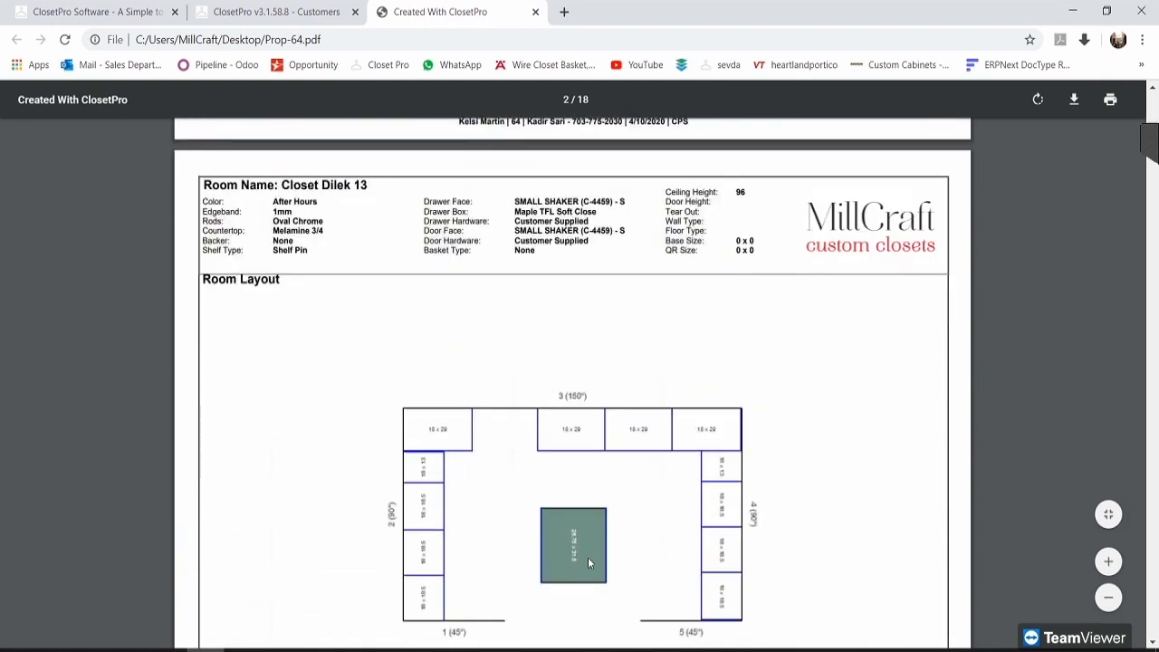
# Step: Check page 2's Color, Oval Chrome rod finish and SMALL SHAKER (C-4459) drawer face
pyautogui.click(294, 201)
pyautogui.moveTo(274, 221)
pyautogui.mouseDown()
pyautogui.moveTo(327, 220)
pyautogui.moveTo(277, 232)
pyautogui.mouseUp()
pyautogui.click(330, 228)
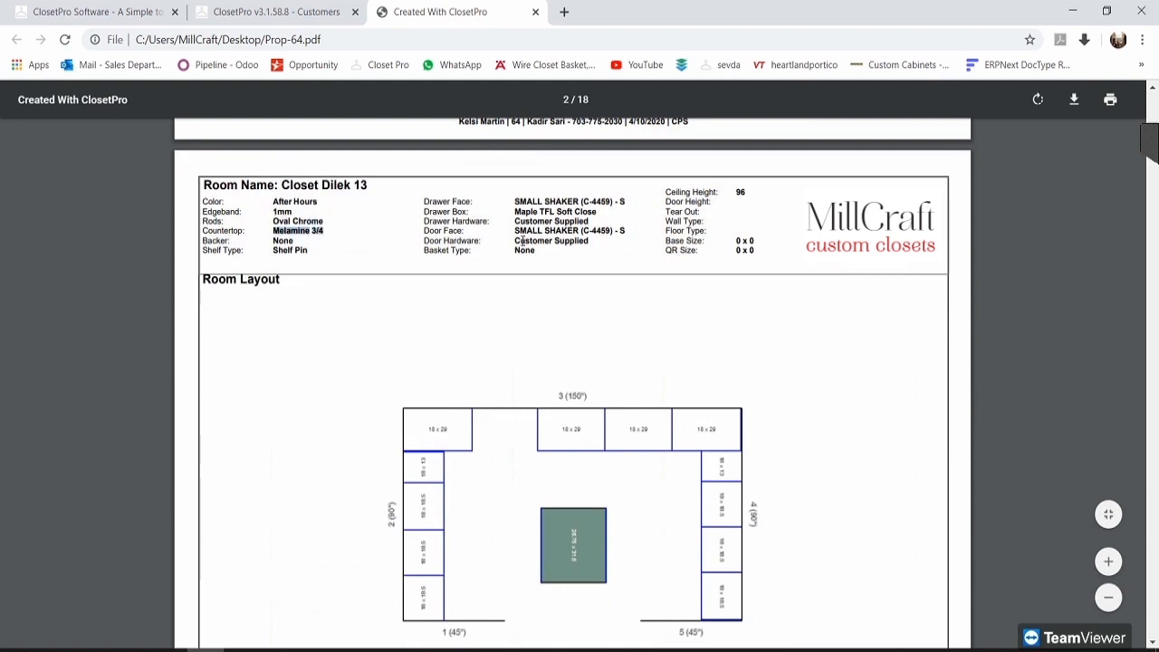
pyautogui.moveTo(514, 201); pyautogui.dragTo(622, 203)
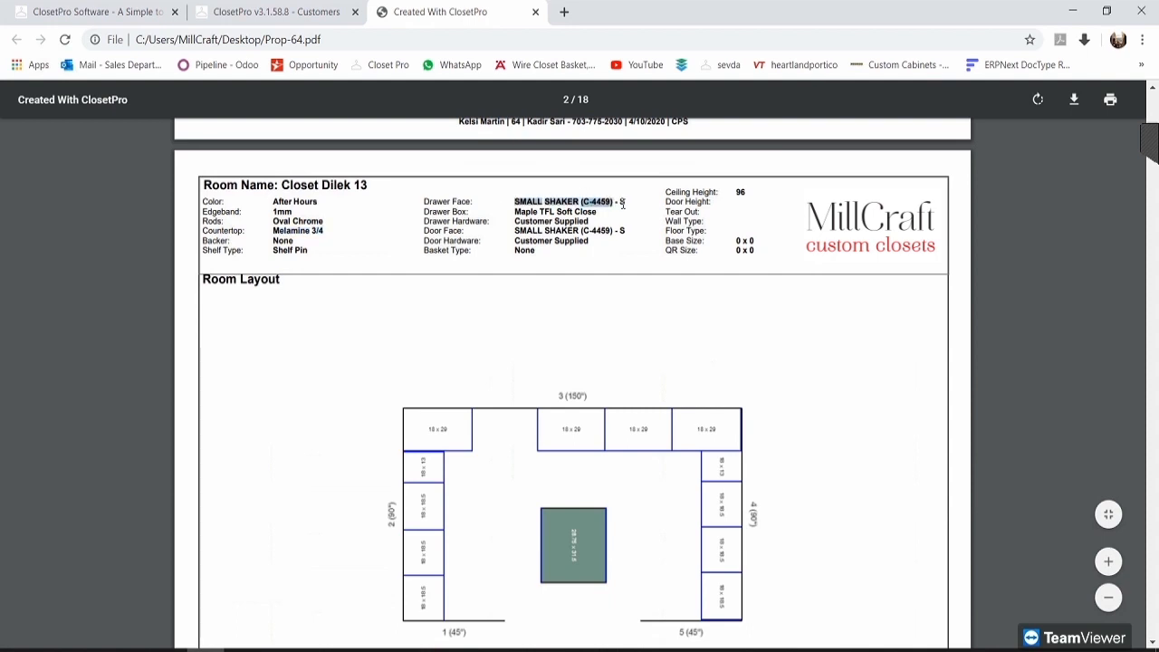
pyautogui.click(591, 207)
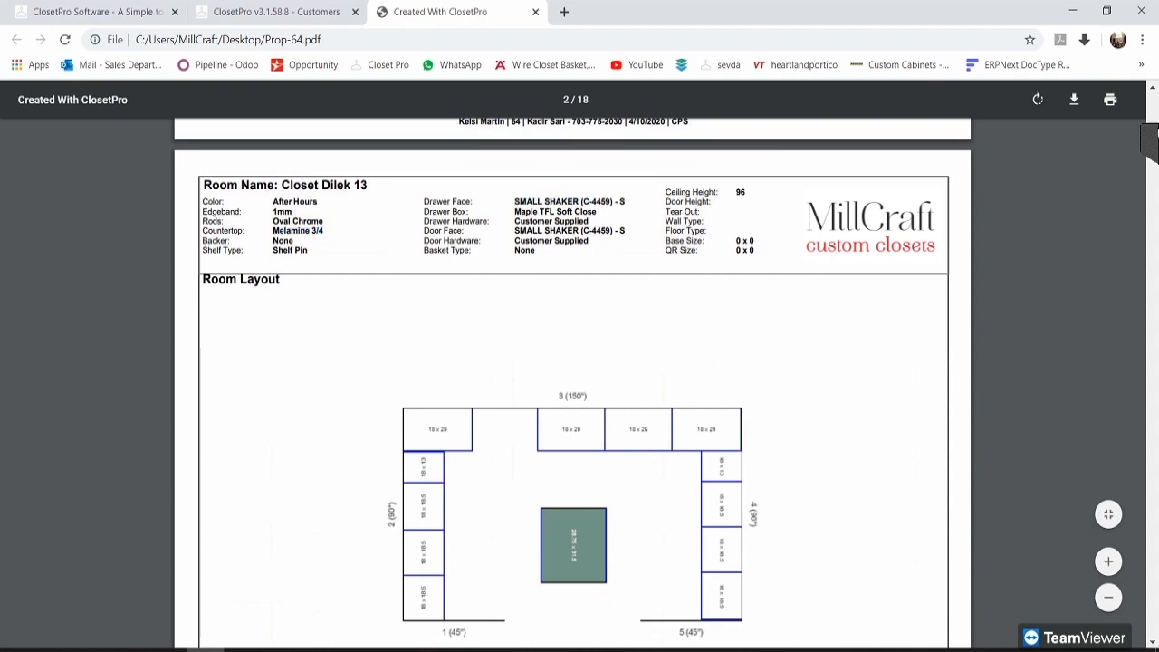
pyautogui.click(1156, 134)
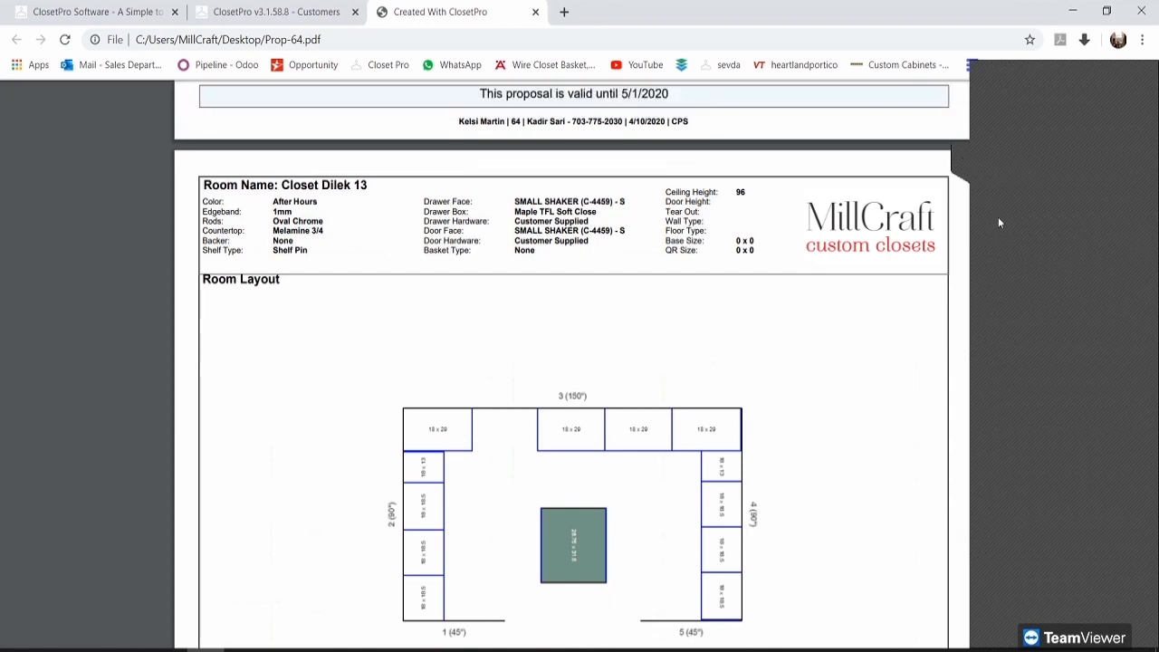
pyautogui.click(995, 245)
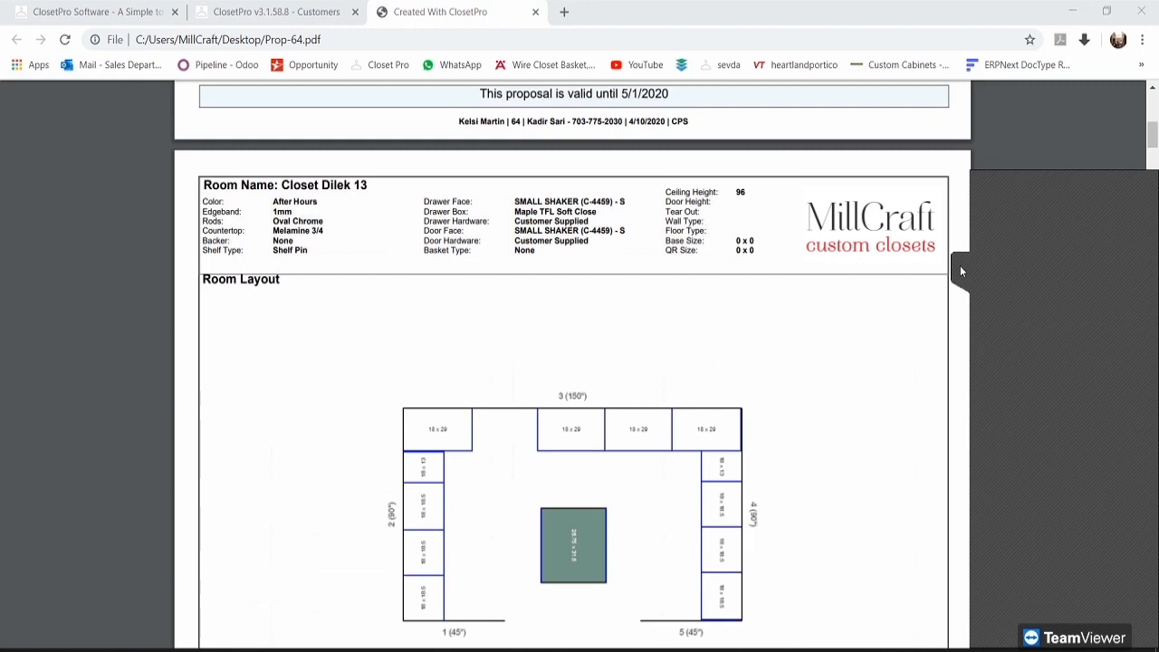
pyautogui.click(957, 268)
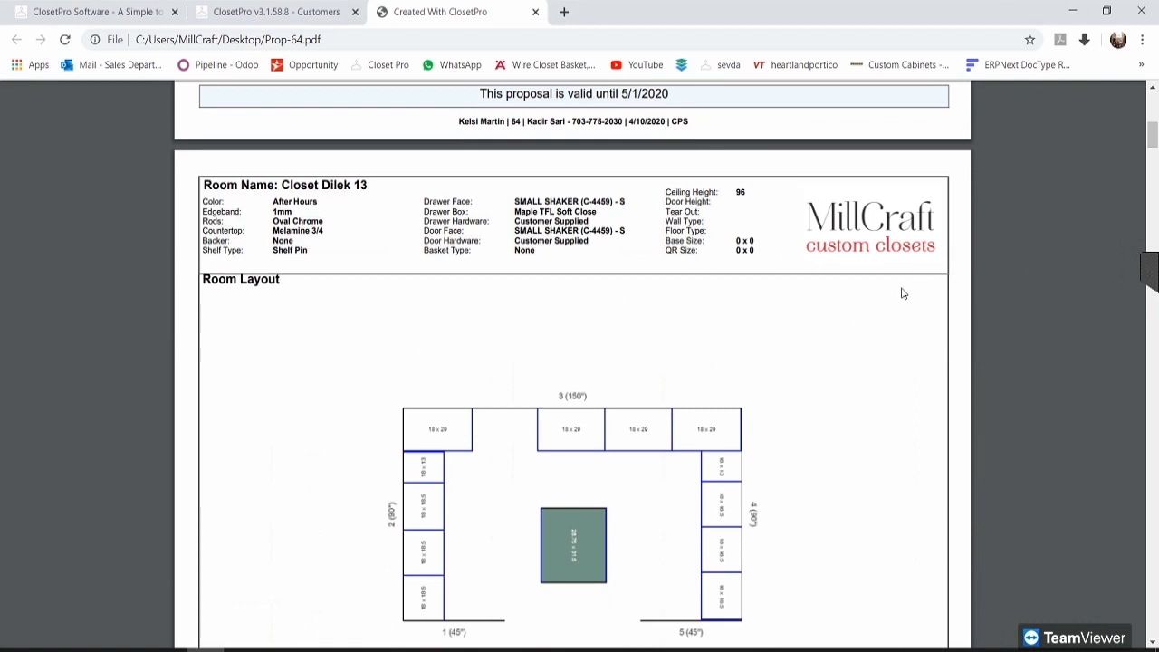
pyautogui.click(1152, 272)
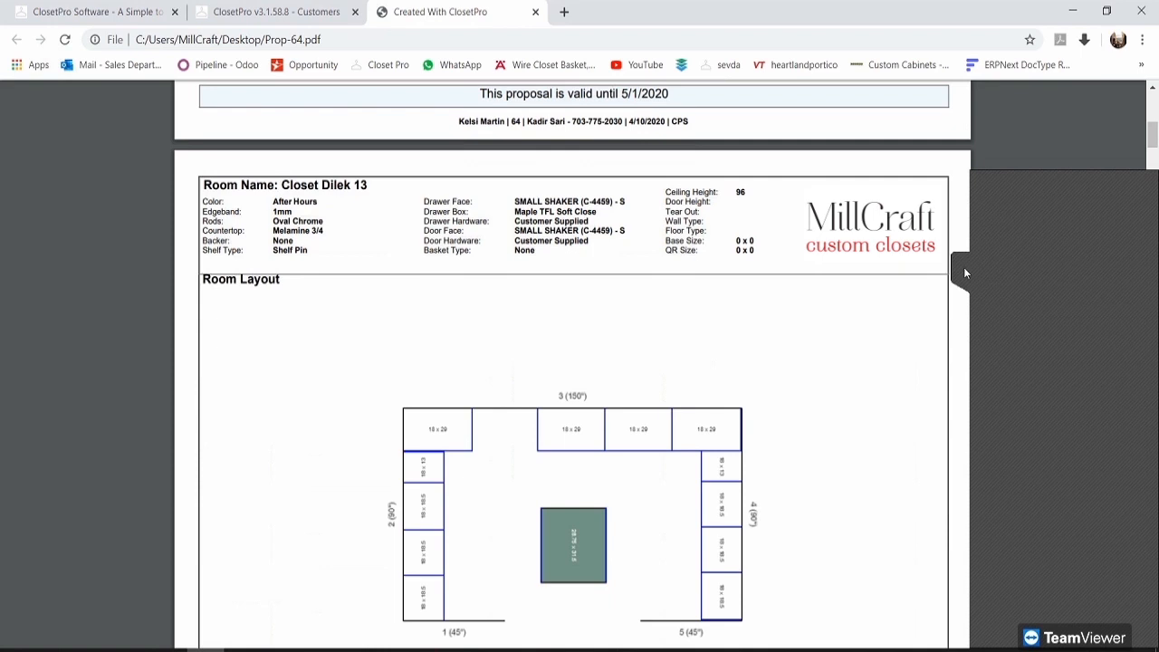
pyautogui.click(593, 226)
# Step: Review the Drawer Hardware entry, the 96 ceiling height and the empty room detail fields
pyautogui.moveTo(424, 221); pyautogui.dragTo(590, 223)
pyautogui.click(591, 226)
pyautogui.scroll(-1, 662, 269)
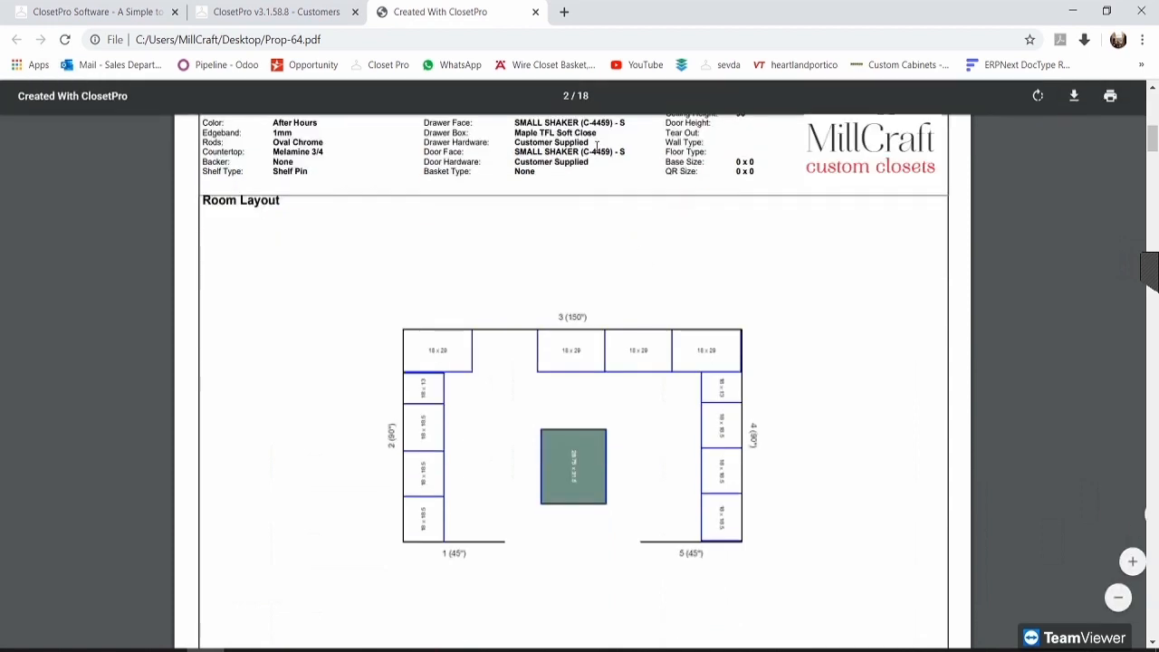
pyautogui.scroll(1, 823, 295)
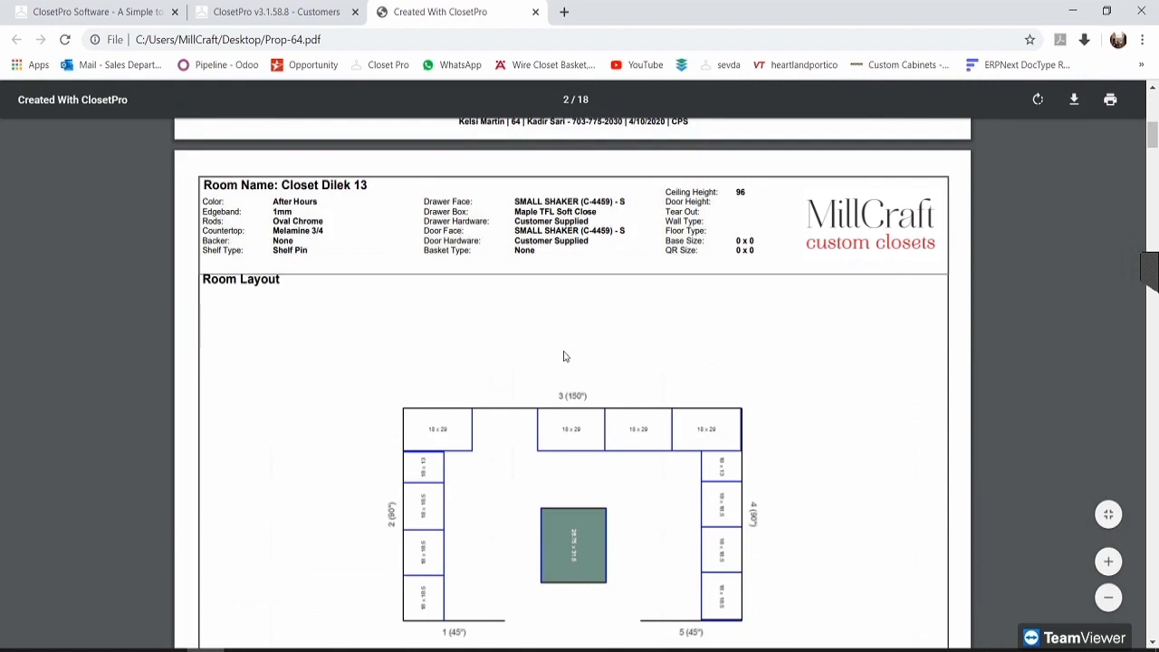
pyautogui.moveTo(667, 196); pyautogui.dragTo(747, 195)
pyautogui.click(690, 202)
pyautogui.moveTo(666, 203); pyautogui.dragTo(710, 232)
pyautogui.click(673, 201)
# Step: Scroll to page 5's Wall #4 drawing and inspect its red Margin error warning
pyautogui.scroll(-6, 761, 249)
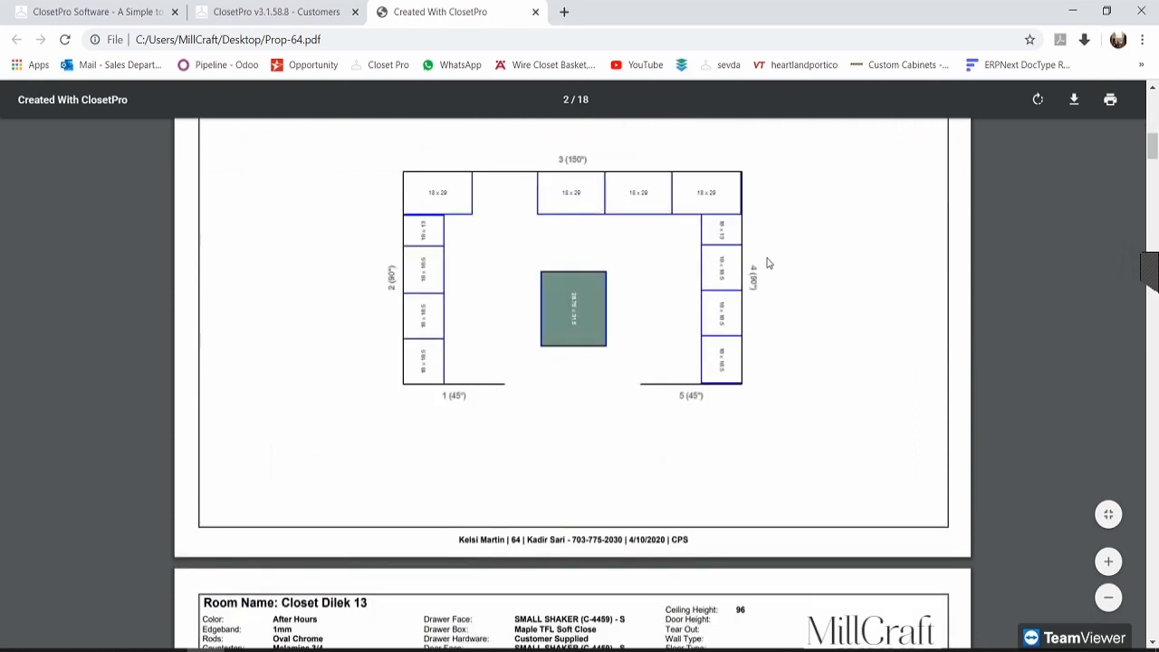
pyautogui.scroll(-1, 505, 288)
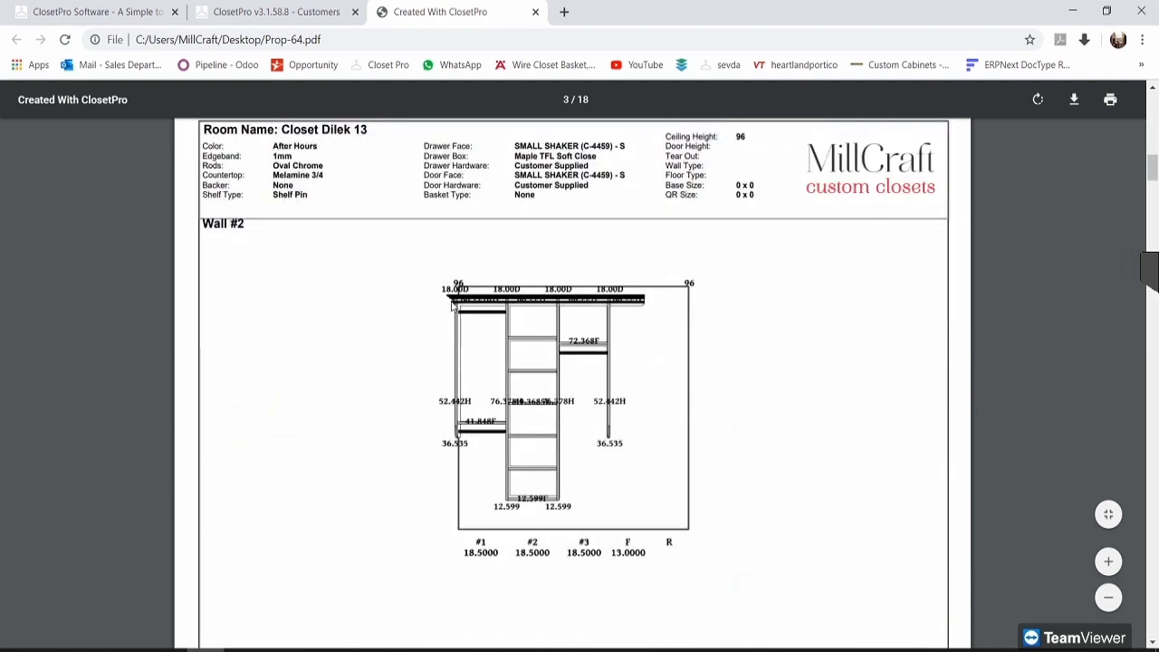
pyautogui.scroll(-5, 623, 434)
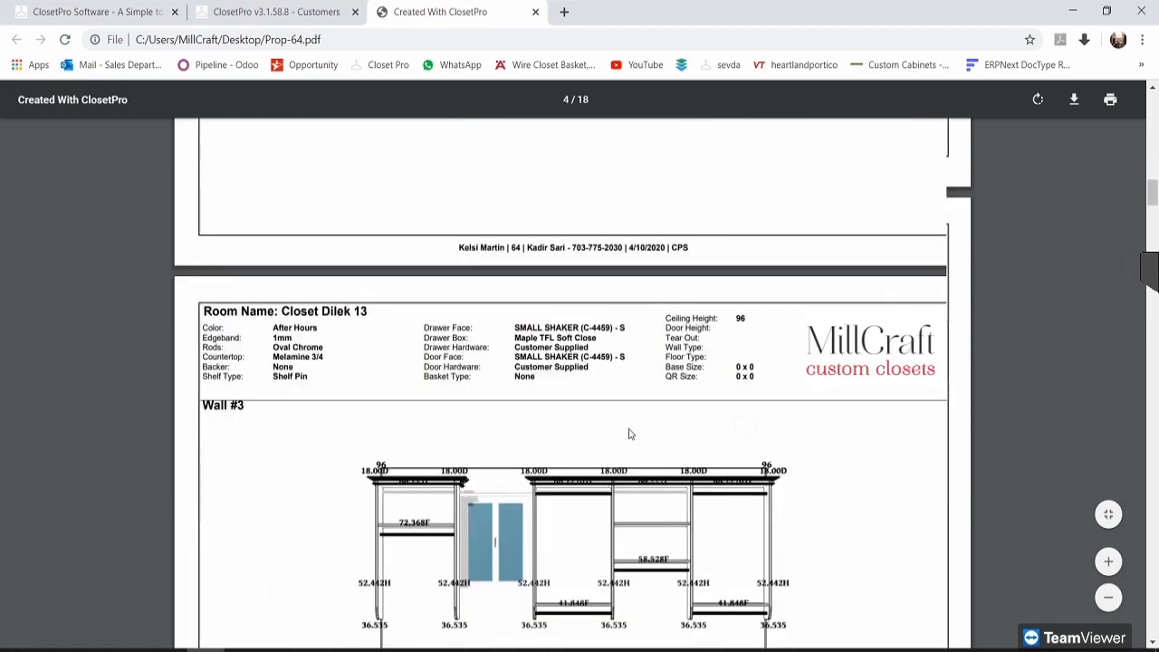
pyautogui.scroll(-3, 634, 303)
pyautogui.scroll(-1, 432, 319)
pyautogui.scroll(-5, 483, 339)
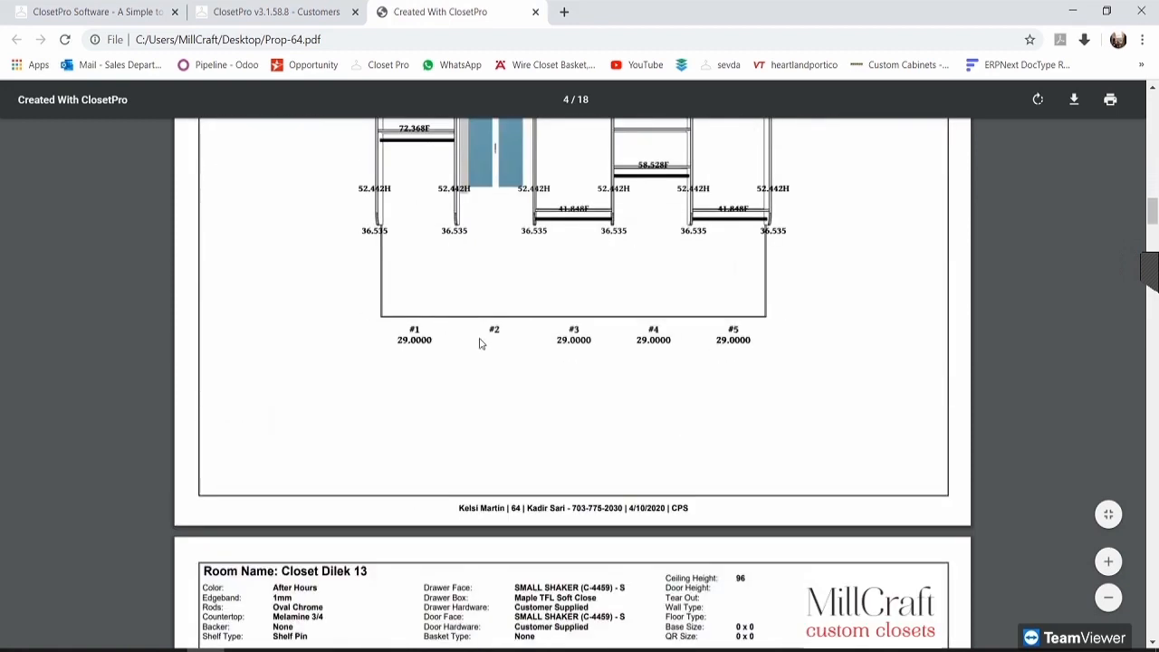
pyautogui.scroll(-1, 509, 352)
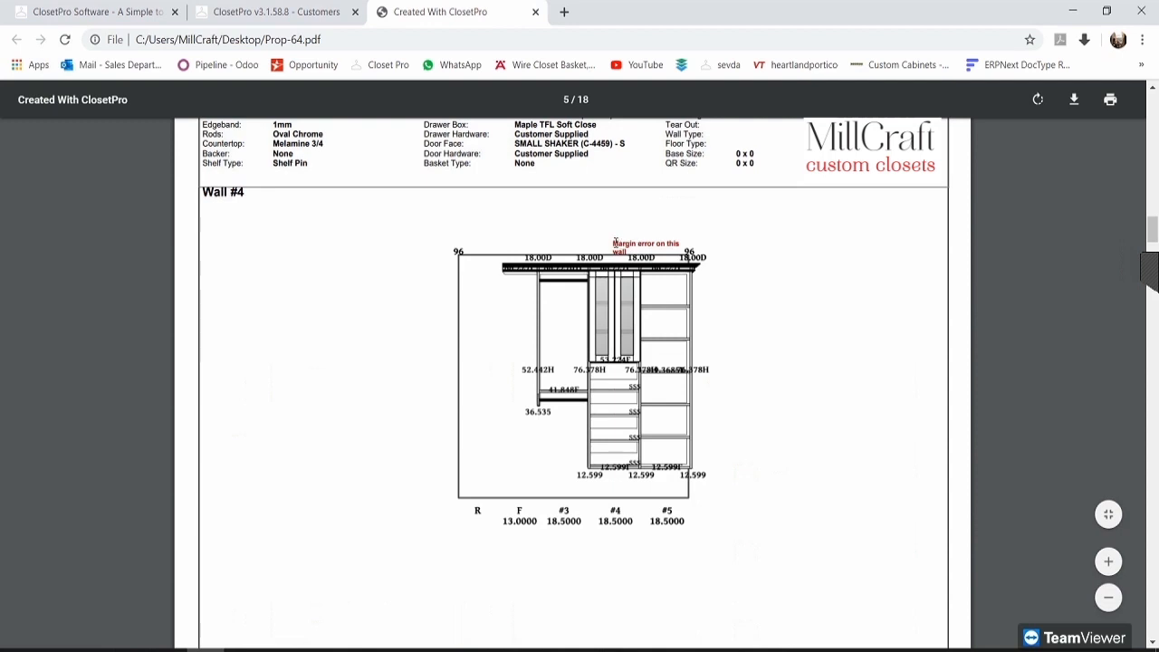
pyautogui.moveTo(630, 249)
pyautogui.mouseDown()
pyautogui.moveTo(667, 253)
pyautogui.moveTo(639, 252)
pyautogui.mouseUp()
pyautogui.click(808, 349)
# Step: Reload the customer proposal page link in a new tab and open proposal 64
pyautogui.click(324, 8)
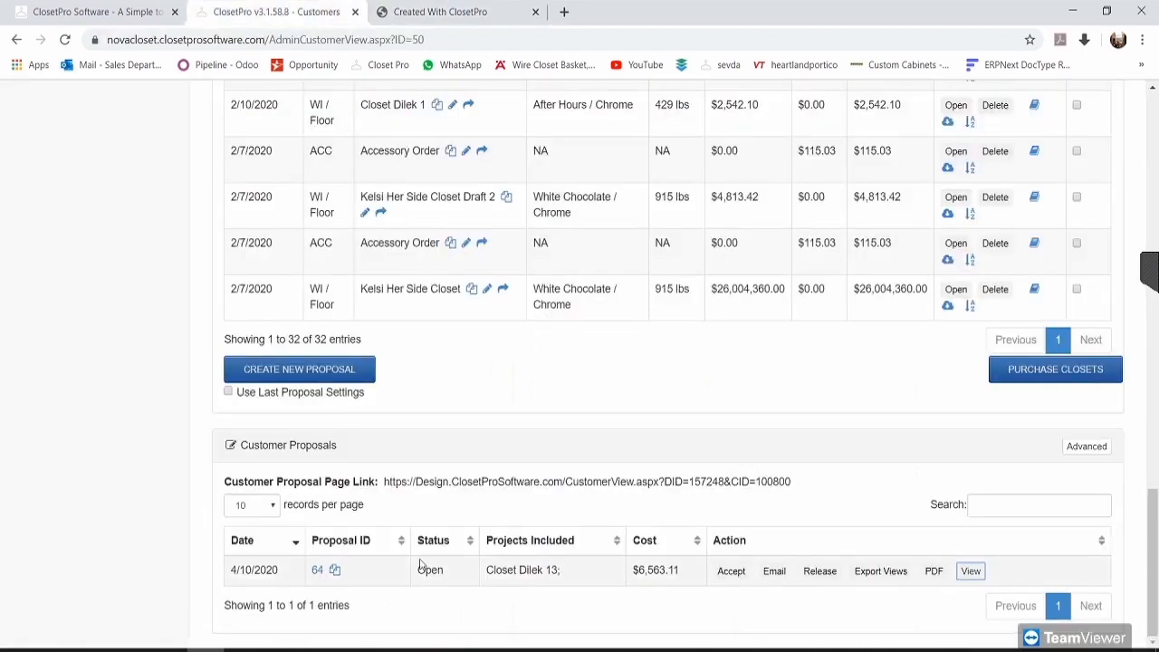
pyautogui.moveTo(384, 483); pyautogui.dragTo(800, 484)
pyautogui.hotkey('ctrl', 'c')
pyautogui.click(565, 11)
pyautogui.hotkey('ctrl', 'v')
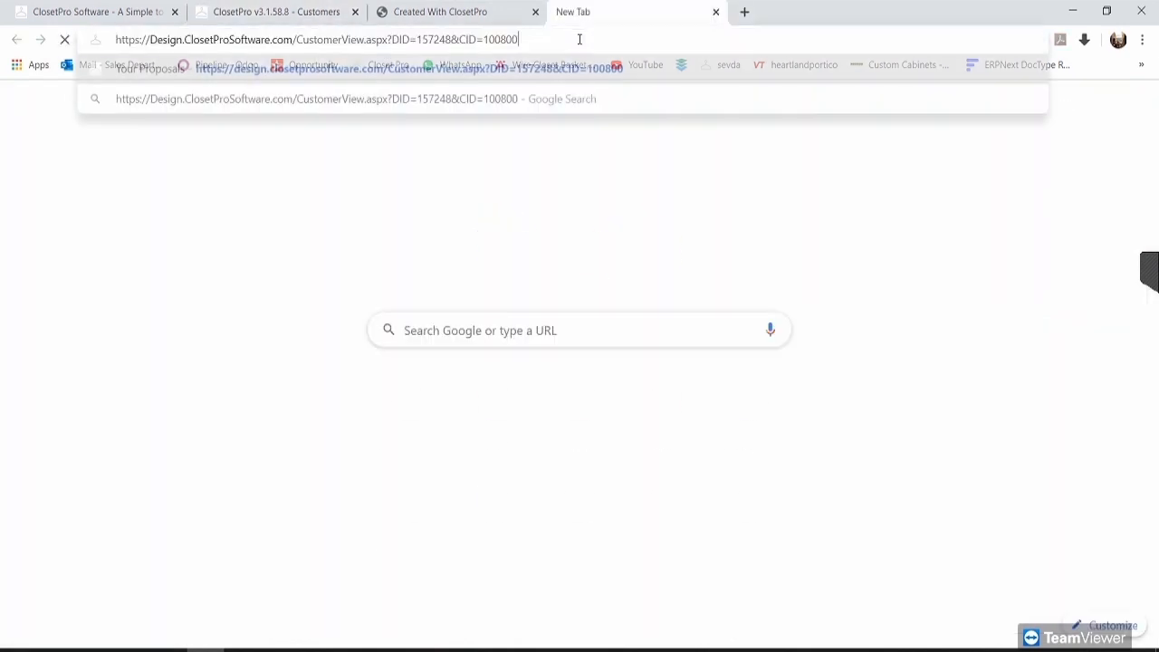
pyautogui.press('Return')
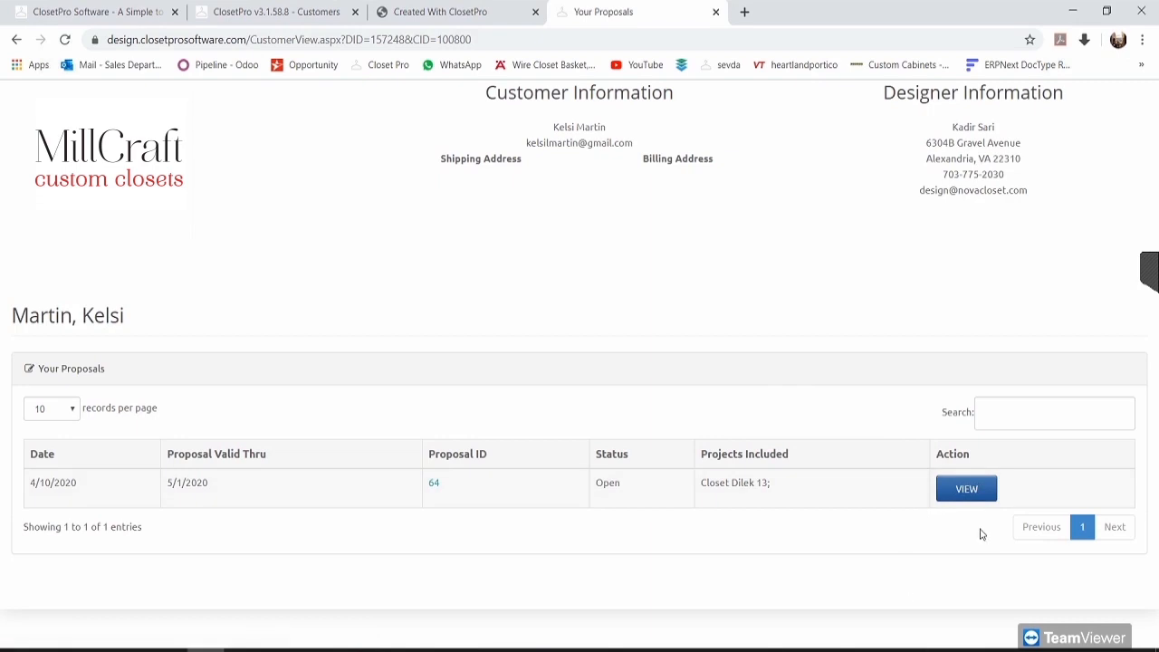
pyautogui.click(941, 510)
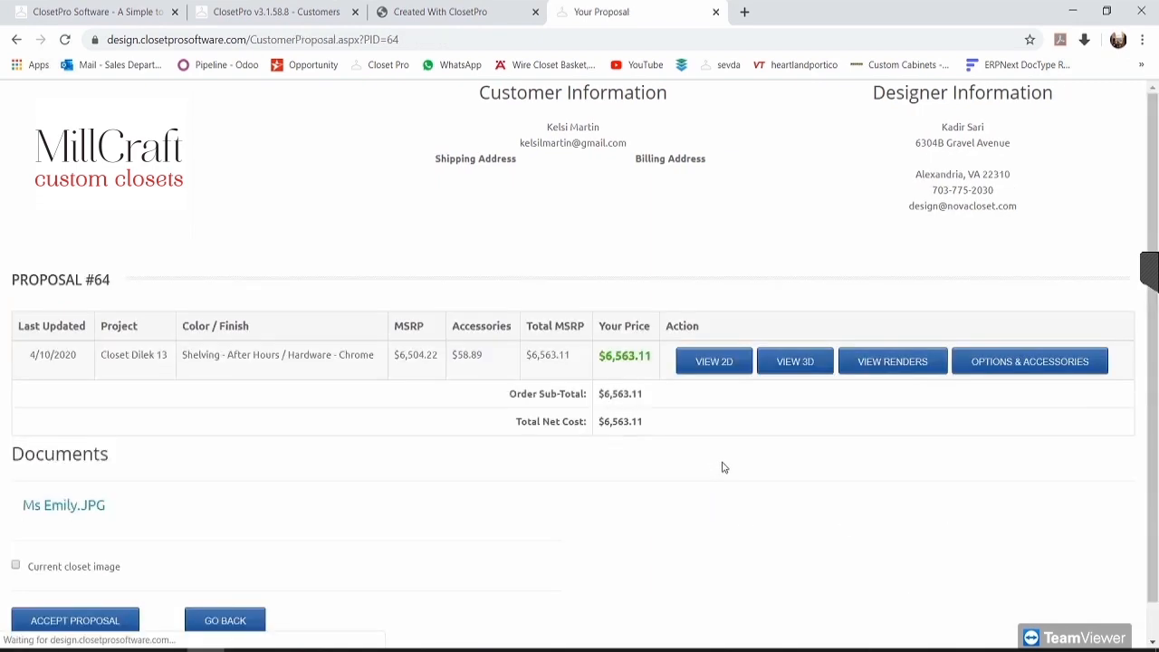
# Step: Browse the closet's 2D drawings to Wall #4, close the print page, and return to Prop-64.pdf
pyautogui.click(721, 363)
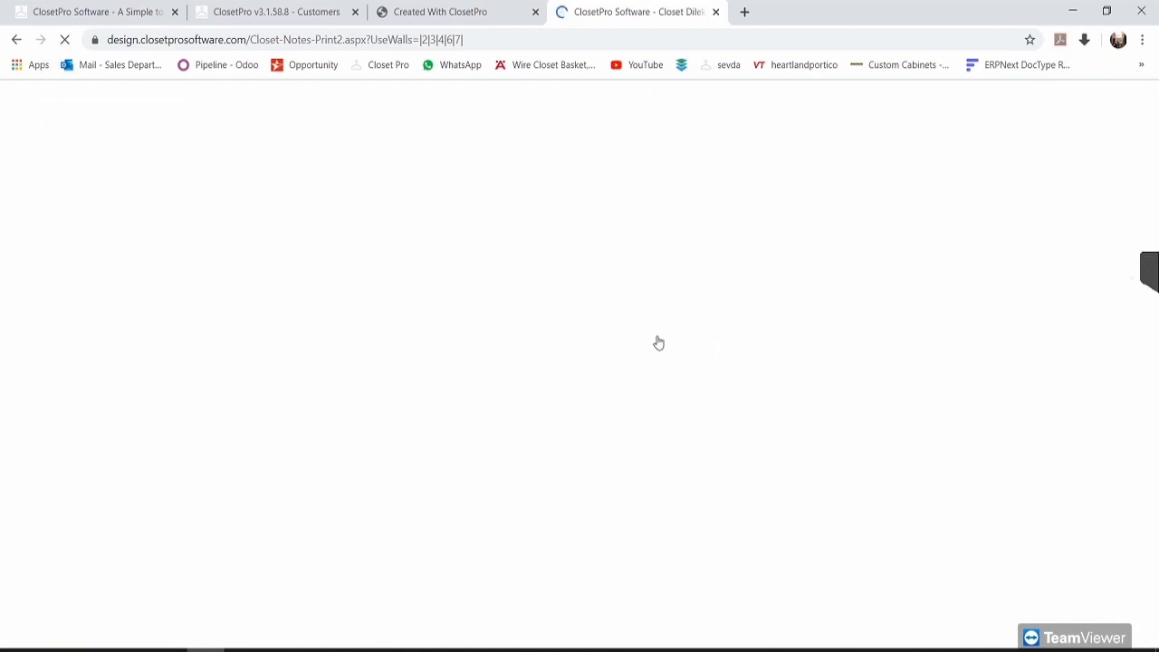
pyautogui.scroll(-15, 606, 359)
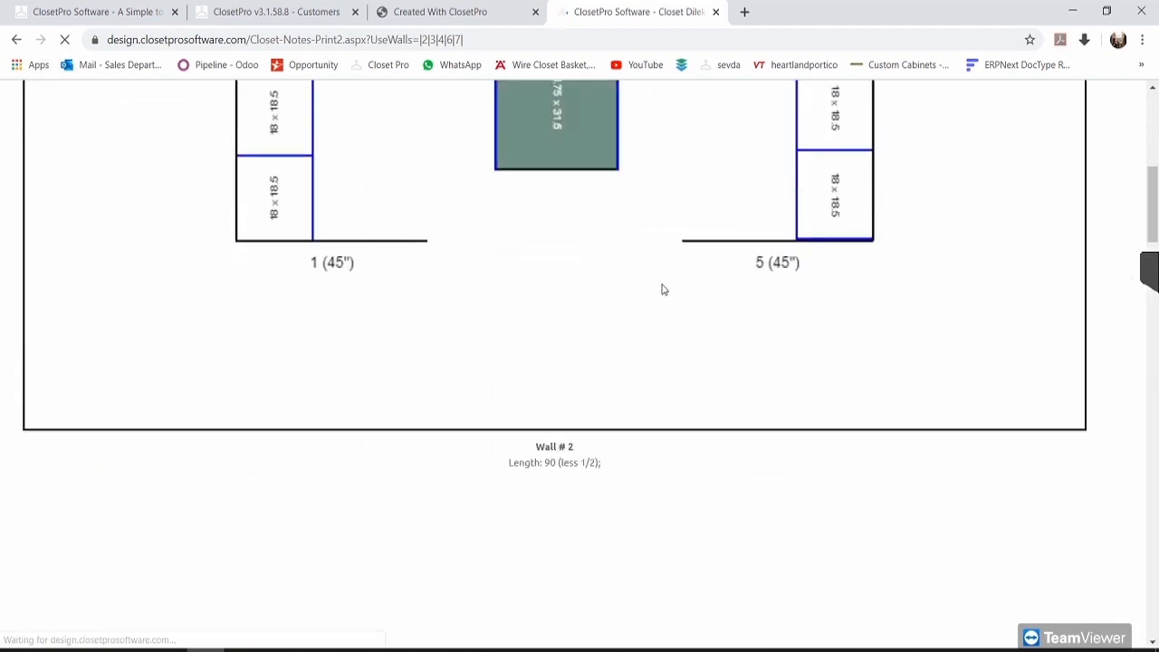
pyautogui.scroll(-10, 709, 302)
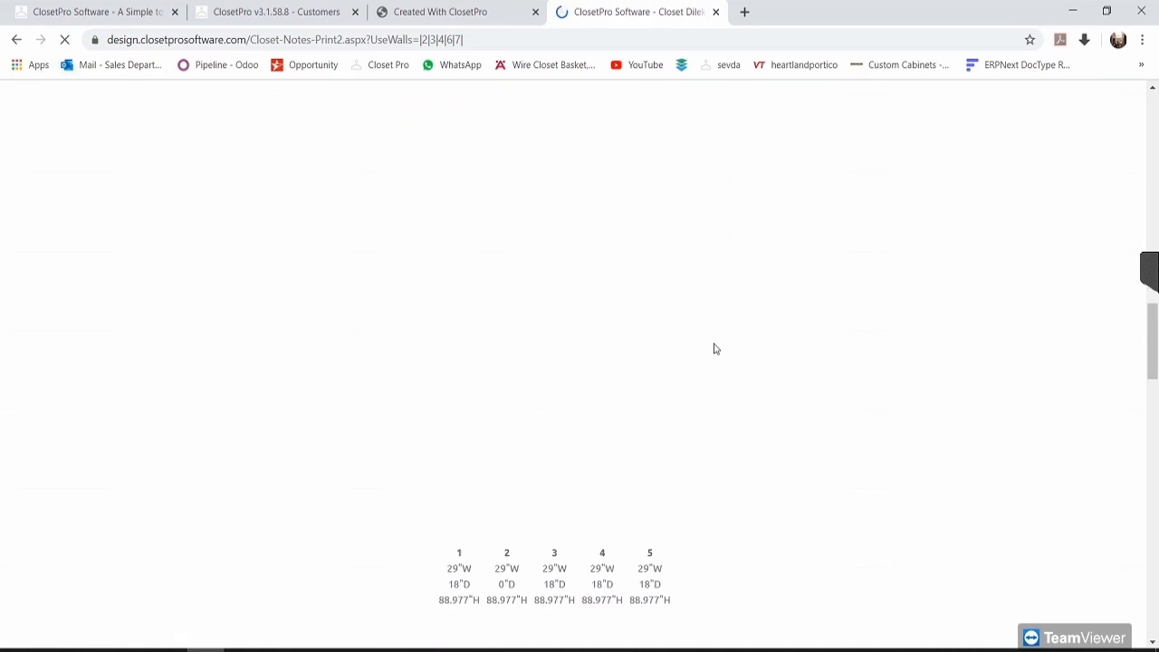
pyautogui.scroll(3, 748, 364)
pyautogui.scroll(-1, 730, 352)
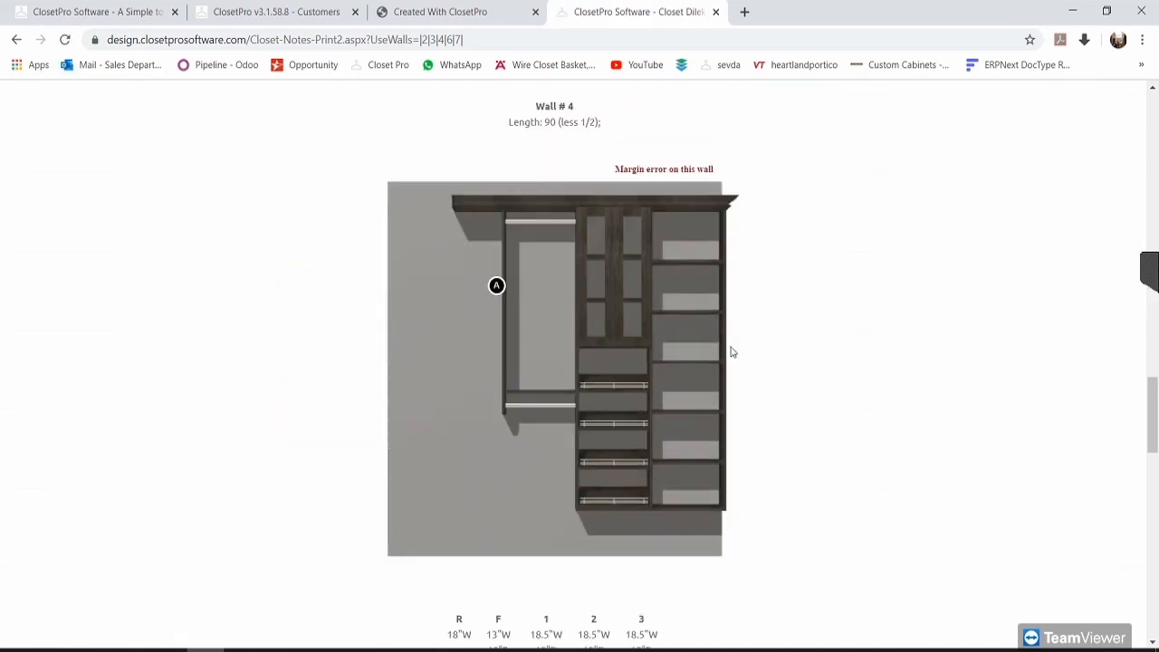
pyautogui.scroll(-1, 539, 319)
pyautogui.scroll(1, 533, 317)
pyautogui.moveTo(496, 285)
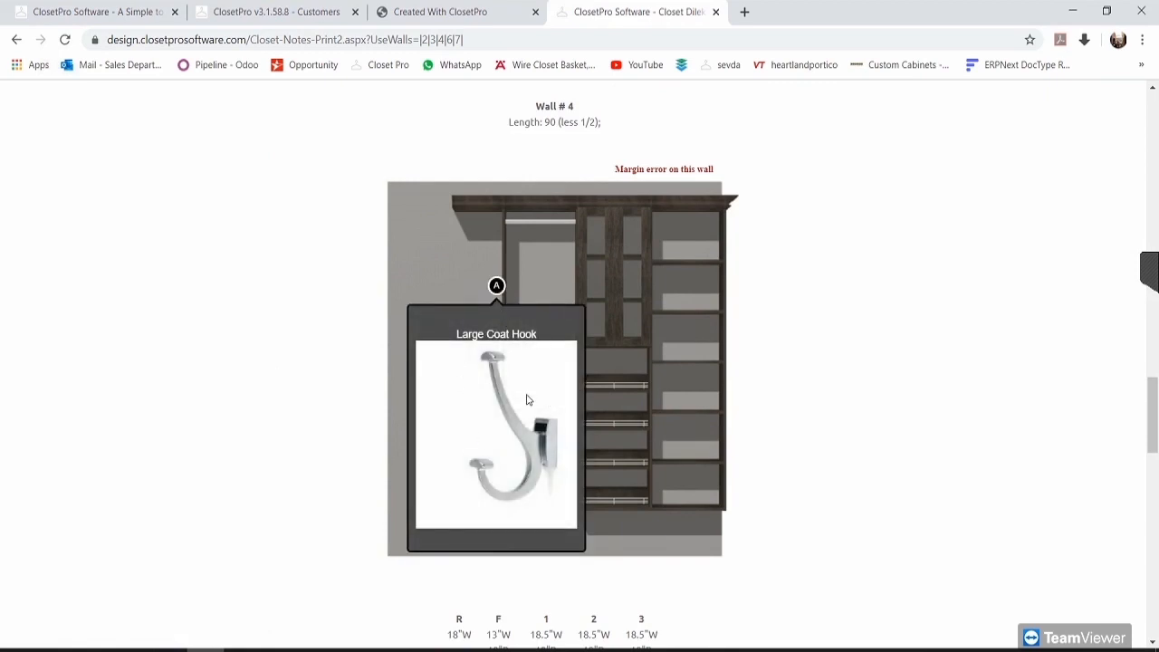
pyautogui.scroll(-1, 787, 347)
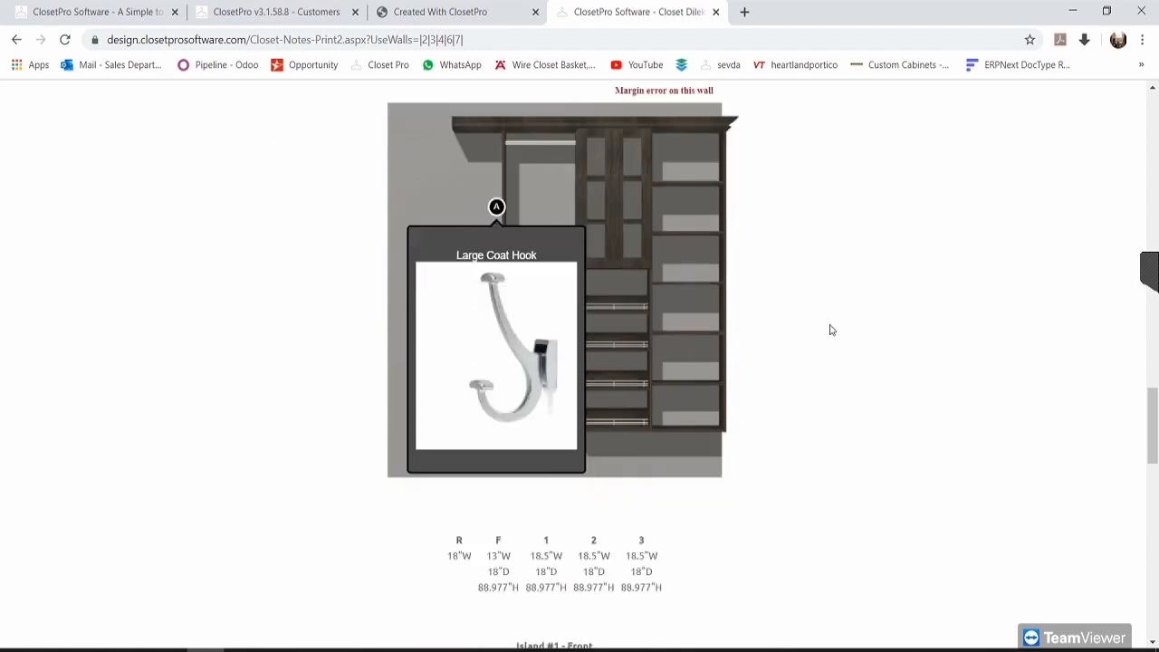
pyautogui.click(716, 11)
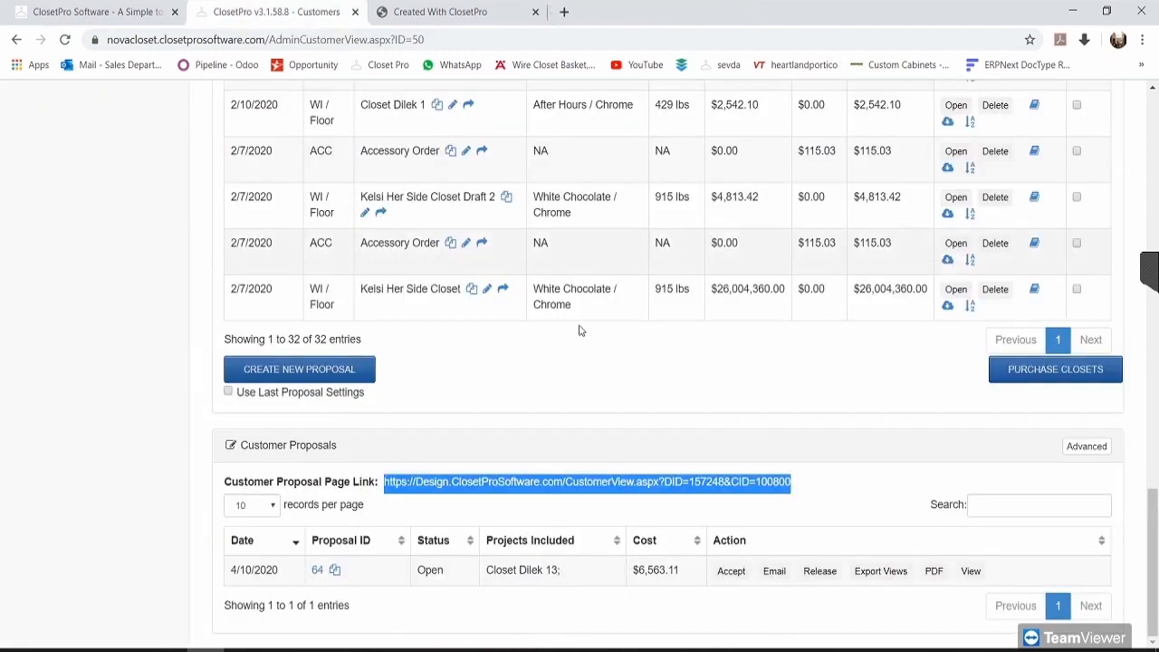
pyautogui.click(415, 11)
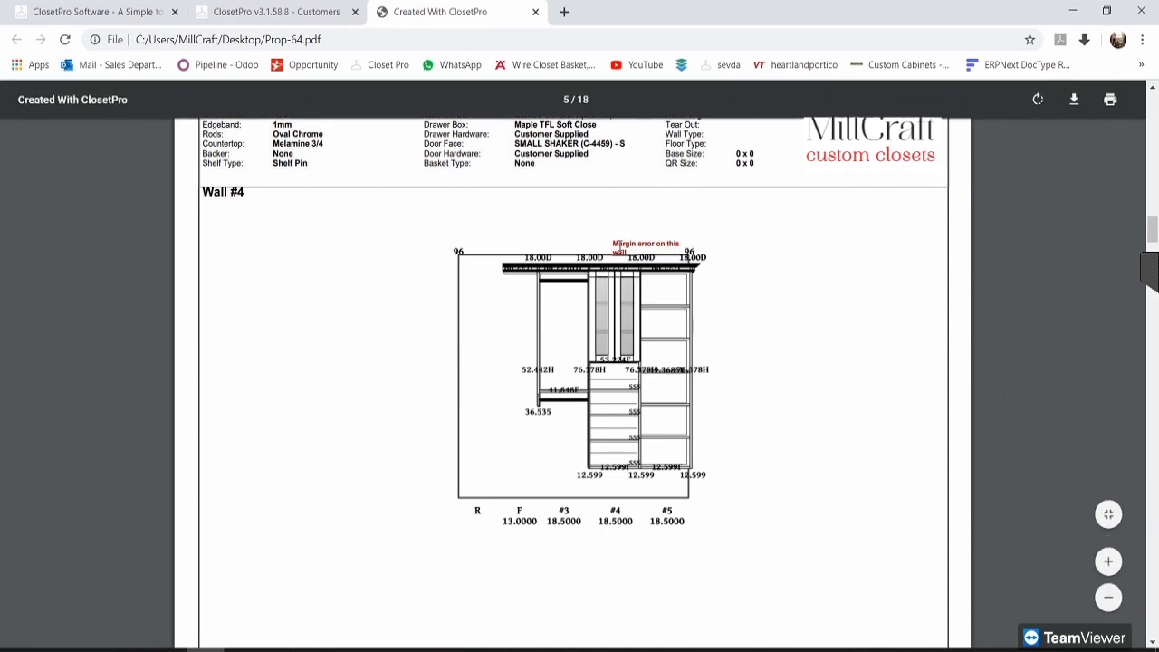
# Step: Scroll through the wall drawing and specification pages of Prop-64.pdf
pyautogui.scroll(1, 815, 401)
pyautogui.scroll(-10, 789, 409)
pyautogui.scroll(-3, 761, 444)
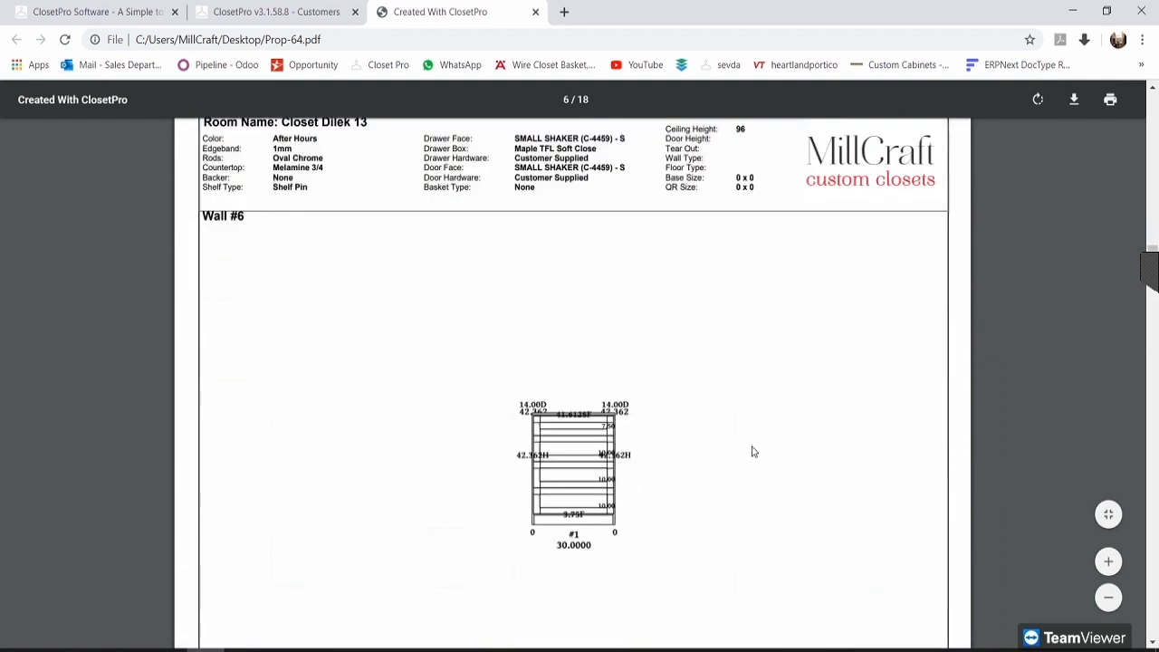
pyautogui.scroll(-4, 740, 455)
pyautogui.scroll(-4, 603, 349)
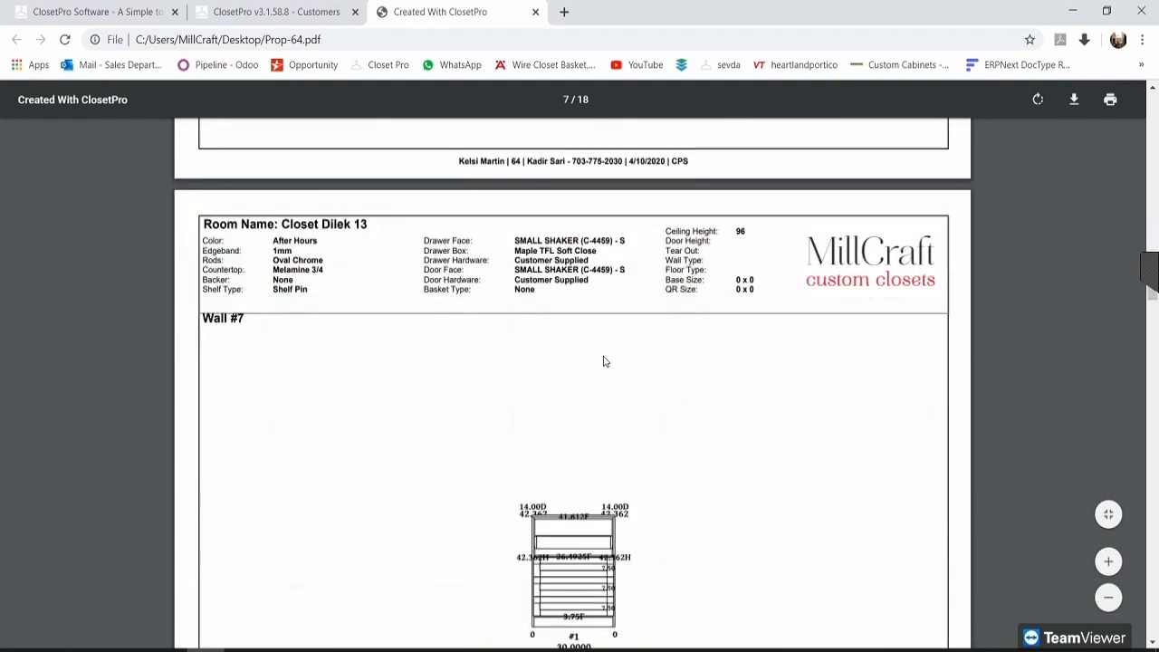
pyautogui.scroll(-7, 660, 439)
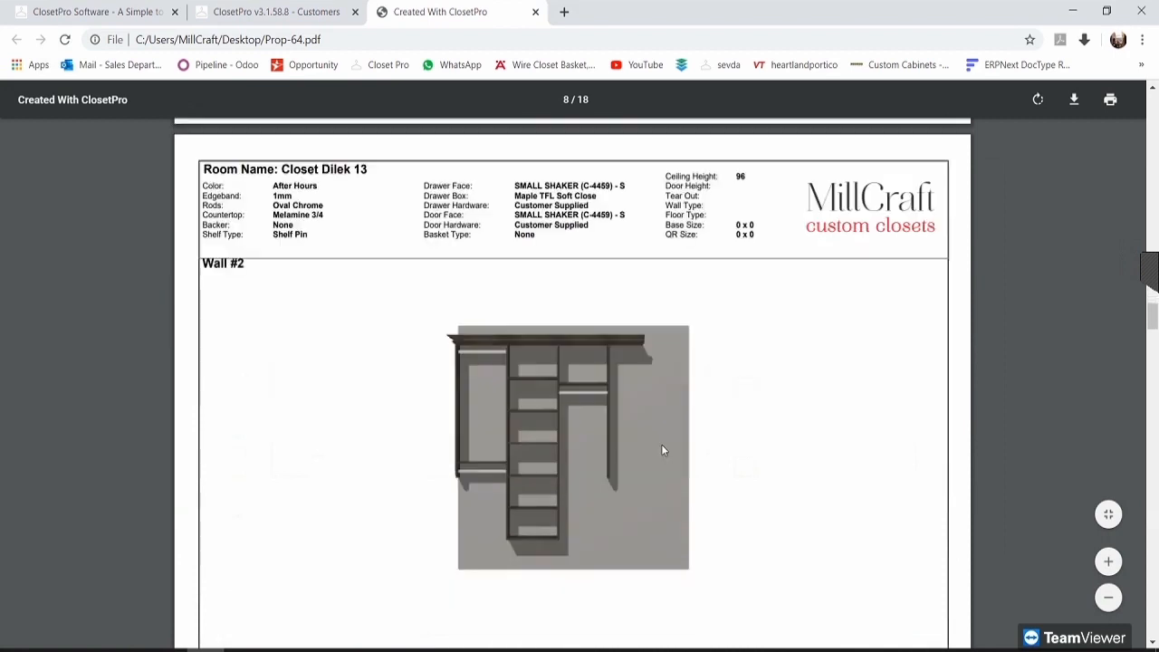
pyautogui.scroll(-9, 660, 385)
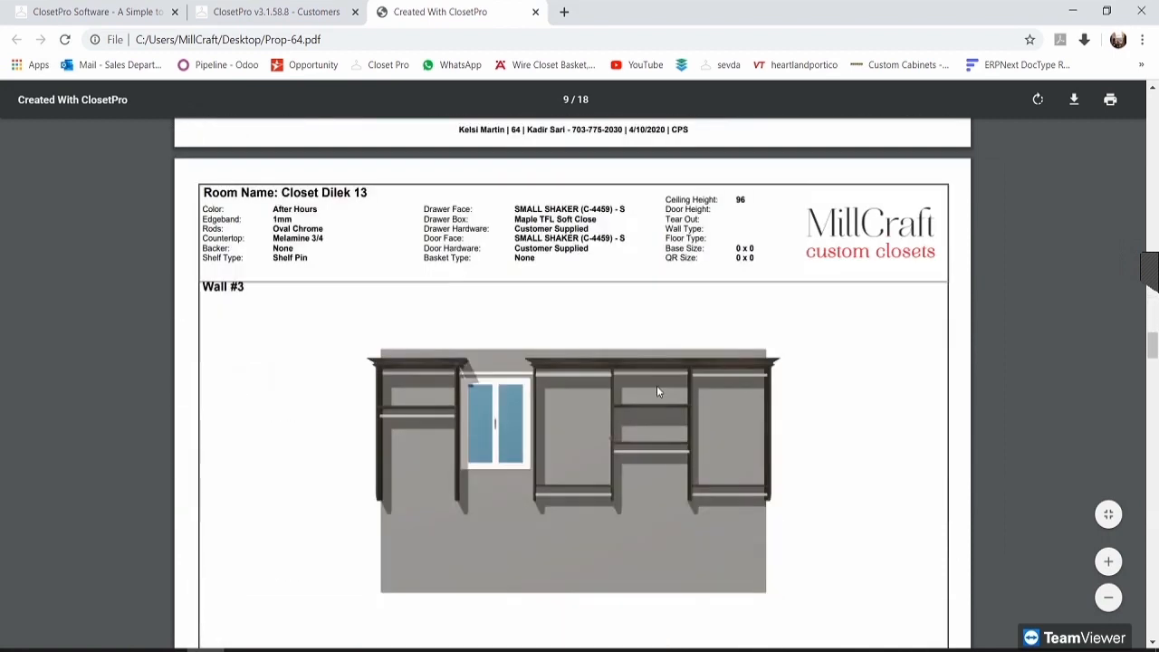
pyautogui.scroll(-6, 671, 297)
pyautogui.rightClick(667, 380)
pyautogui.click(771, 323)
pyautogui.scroll(-15, 763, 323)
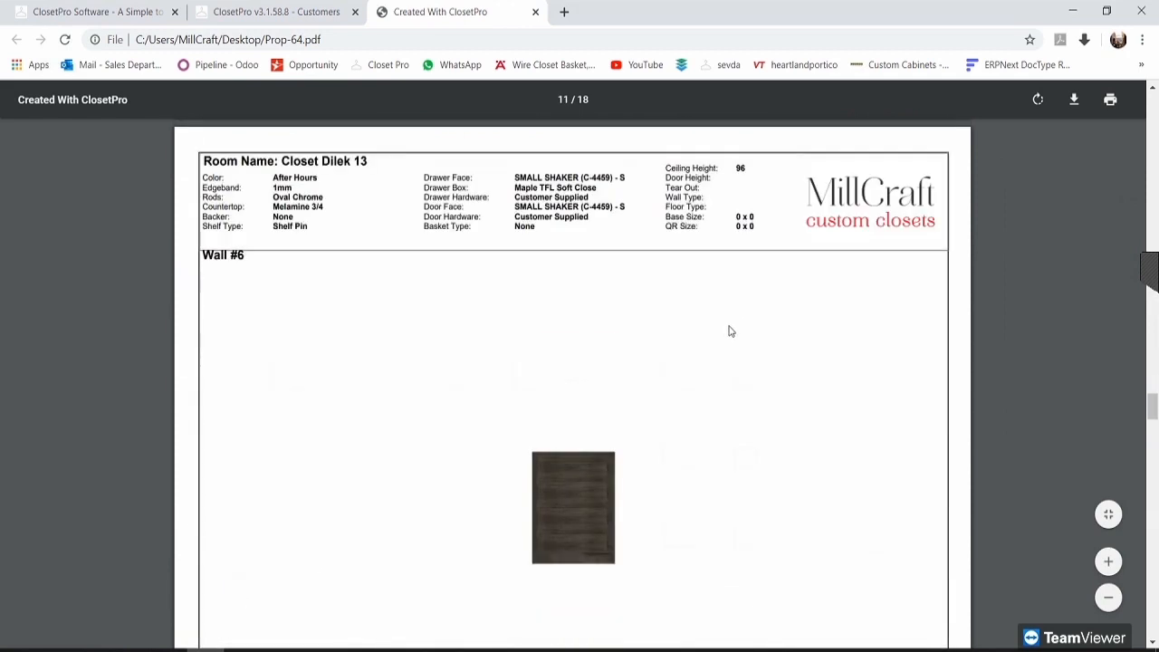
pyautogui.scroll(-5, 648, 318)
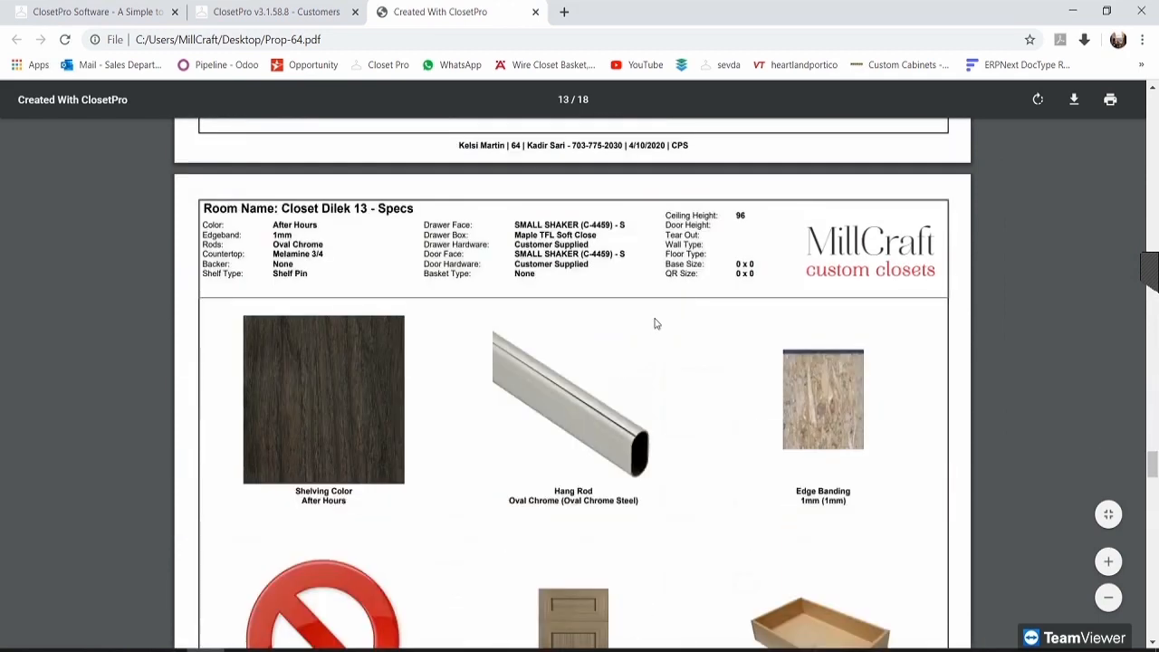
pyautogui.scroll(-2, 655, 323)
pyautogui.scroll(1, 143, 295)
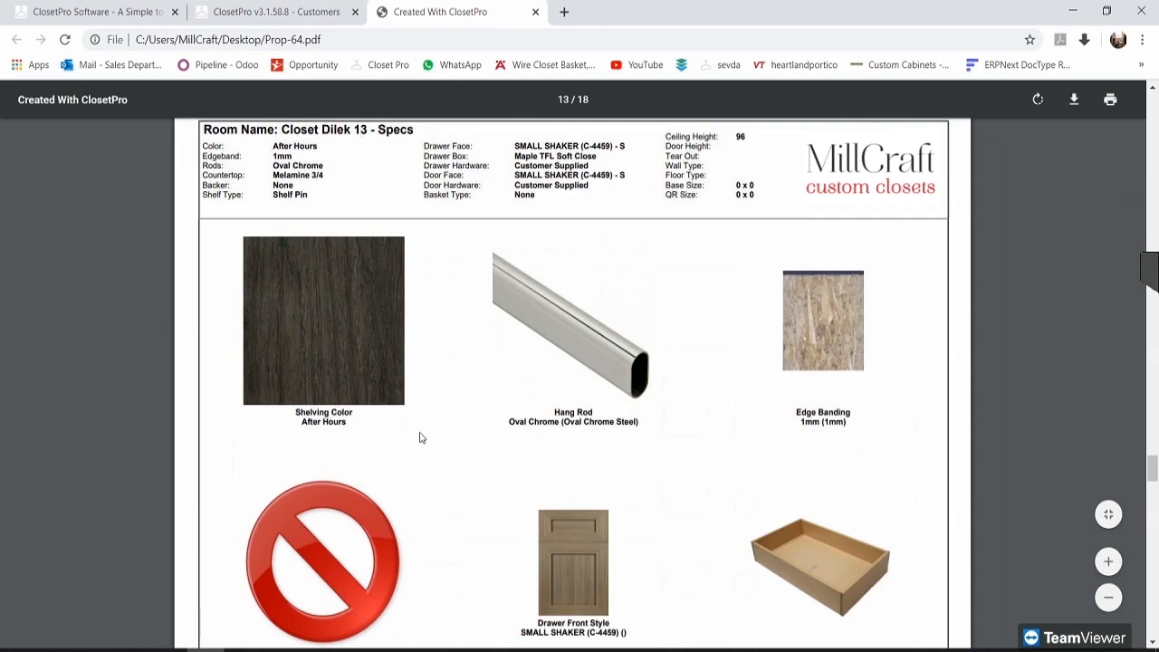
pyautogui.scroll(-1, 487, 297)
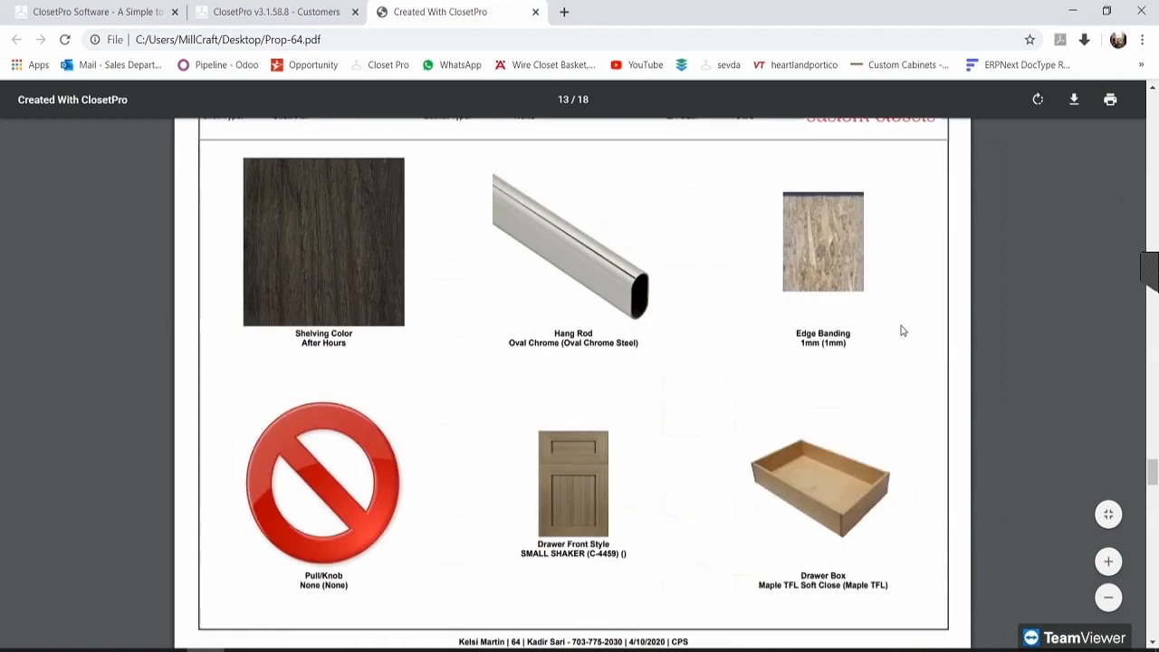
pyautogui.scroll(-1, 783, 340)
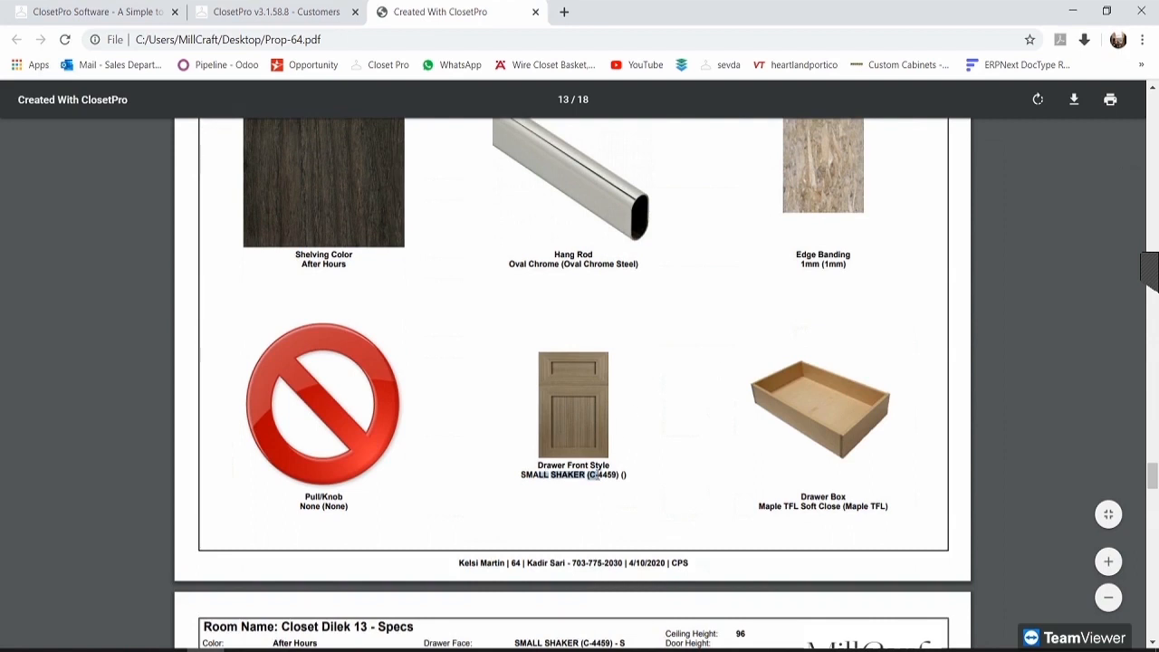
# Step: Read the Pull/Knob, Drawer Box, Shoe Fence, Scoop Box and Countertop captions by highlighting them
pyautogui.moveTo(302, 505); pyautogui.dragTo(344, 509)
pyautogui.click(339, 506)
pyautogui.moveTo(802, 496); pyautogui.dragTo(839, 504)
pyautogui.click(786, 504)
pyautogui.scroll(-7, 797, 510)
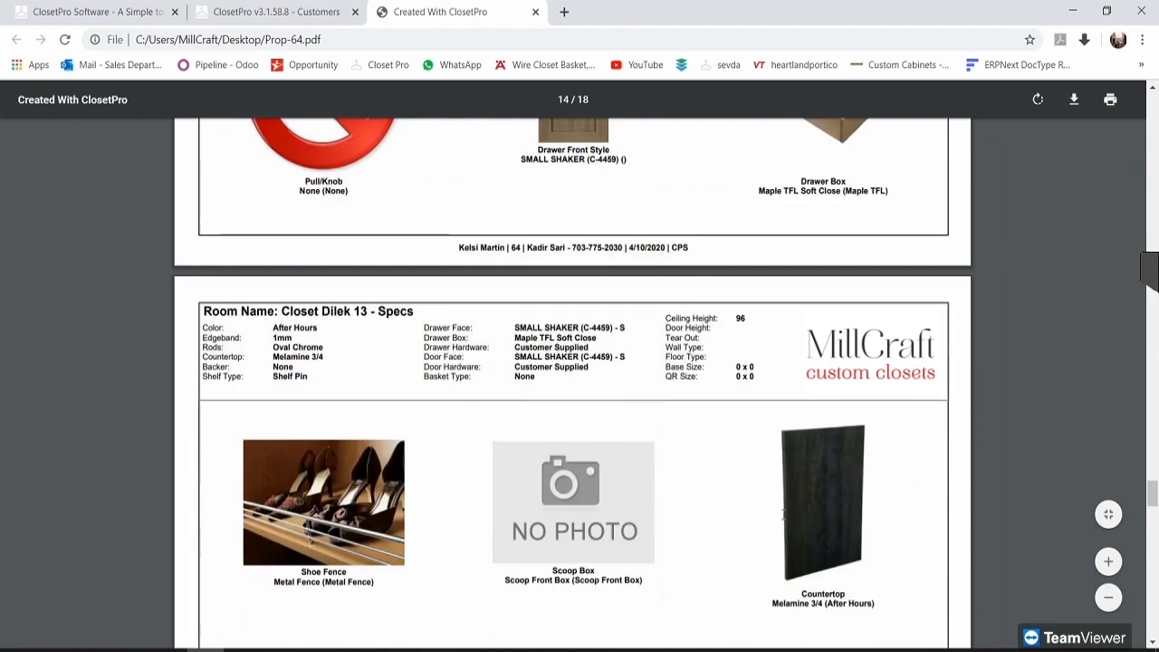
pyautogui.moveTo(302, 335); pyautogui.dragTo(348, 351)
pyautogui.click(348, 351)
pyautogui.moveTo(573, 344); pyautogui.dragTo(590, 348)
pyautogui.click(587, 345)
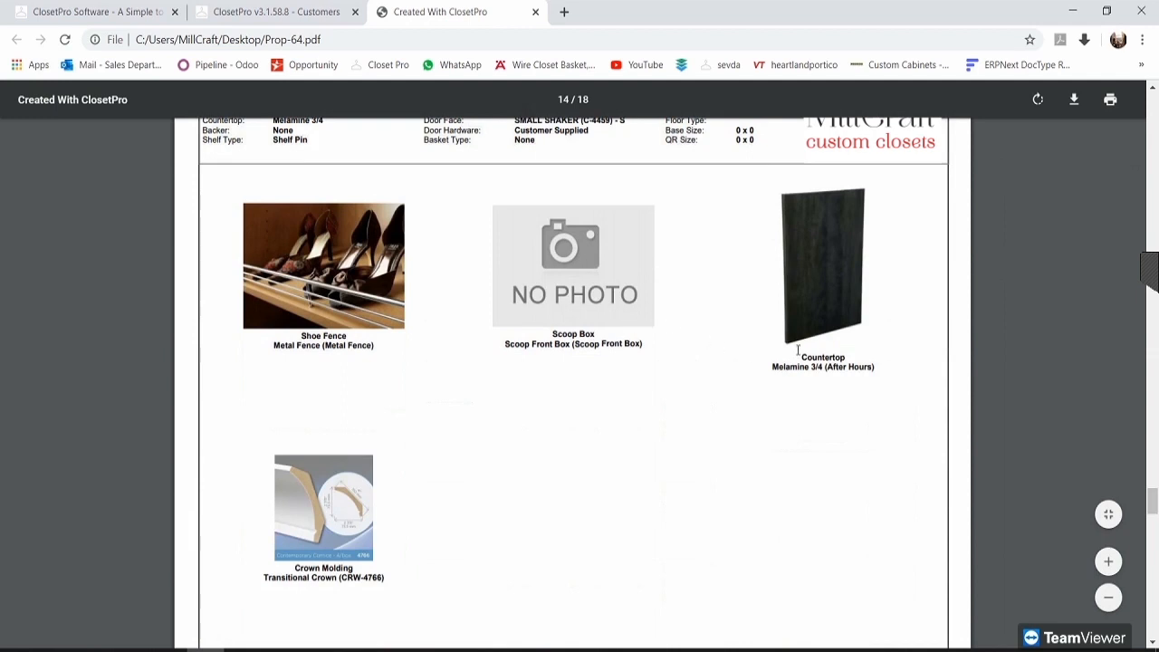
pyautogui.moveTo(802, 355); pyautogui.dragTo(856, 370)
pyautogui.click(851, 370)
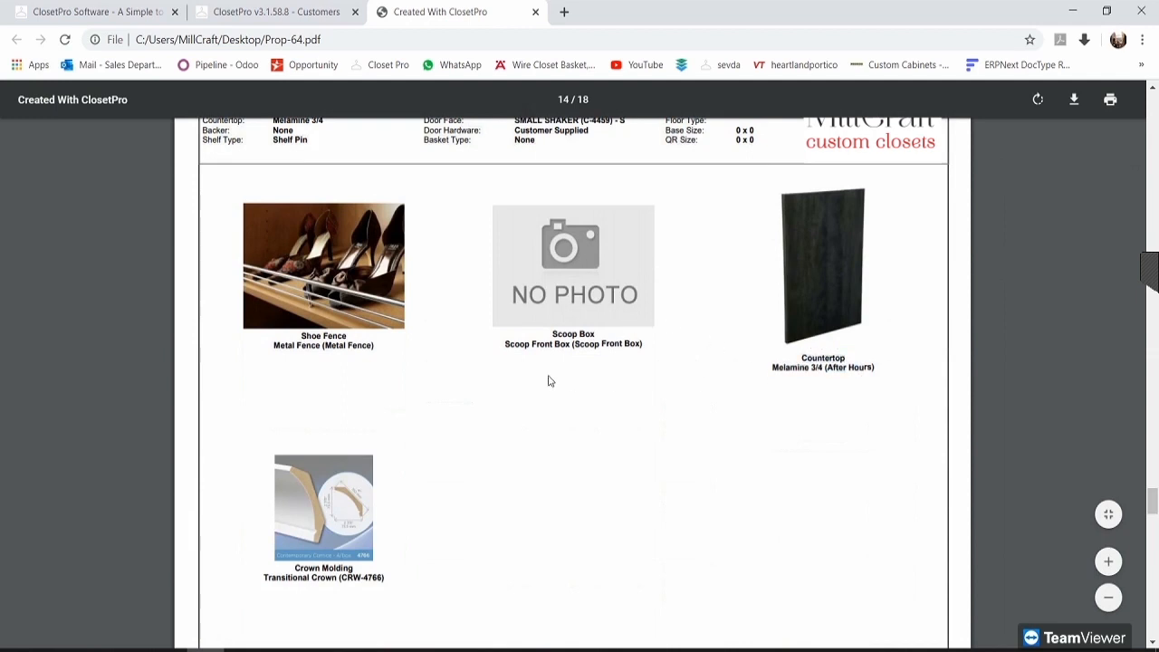
# Step: Check the Crown Molding caption and the door frame style caption on the doors page
pyautogui.scroll(-3, 314, 409)
pyautogui.moveTo(314, 409); pyautogui.dragTo(373, 422)
pyautogui.click(373, 412)
pyautogui.scroll(8, 600, 354)
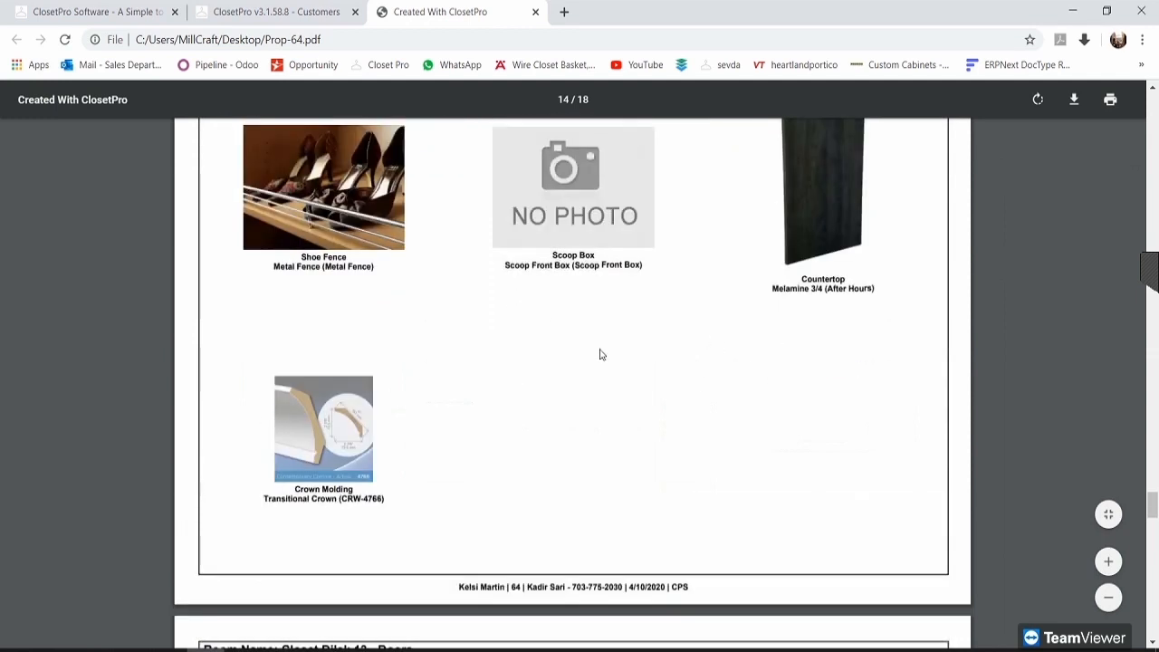
pyautogui.scroll(-10, 727, 483)
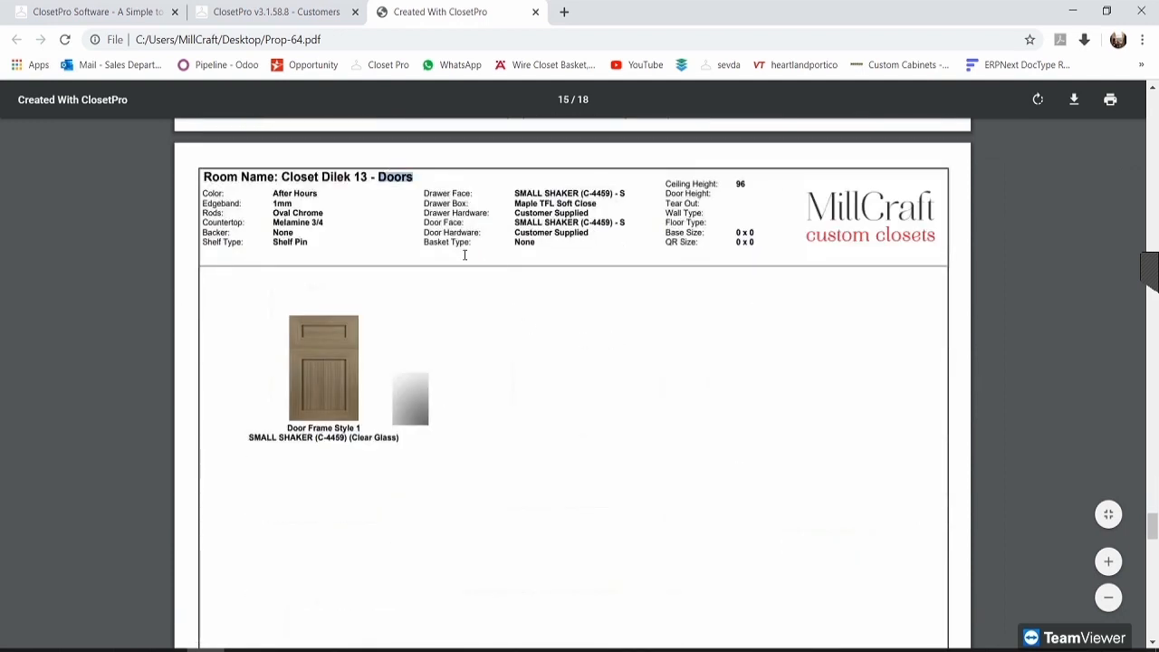
pyautogui.scroll(-1, 544, 464)
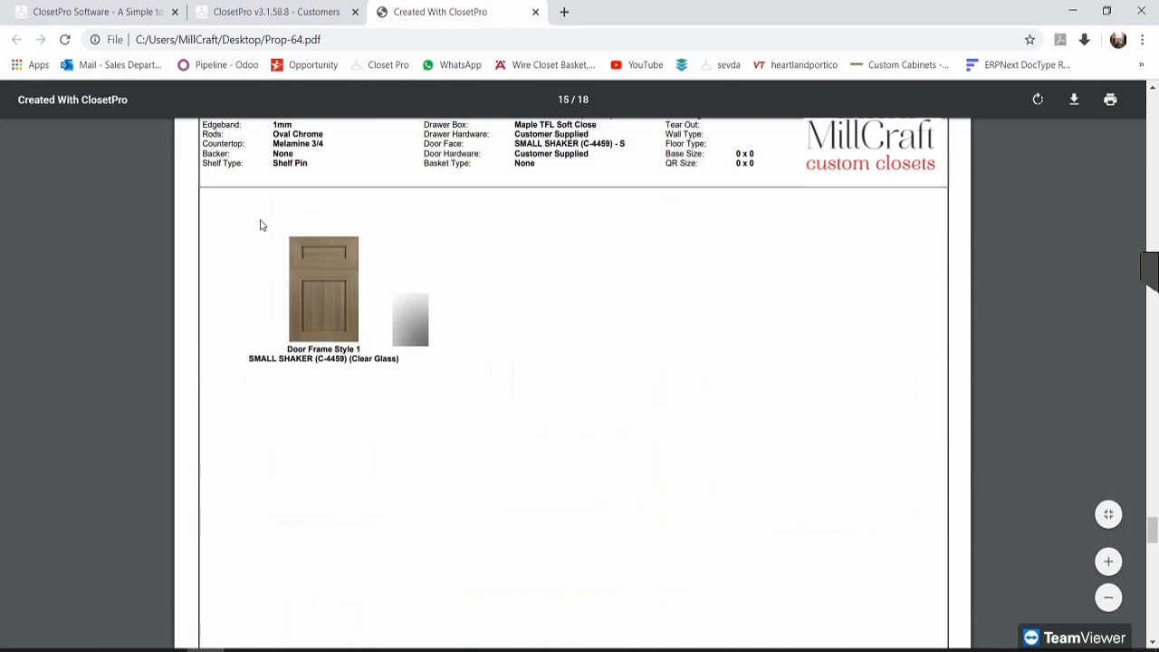
pyautogui.moveTo(267, 361); pyautogui.dragTo(401, 360)
pyautogui.click(377, 362)
pyautogui.click(532, 389)
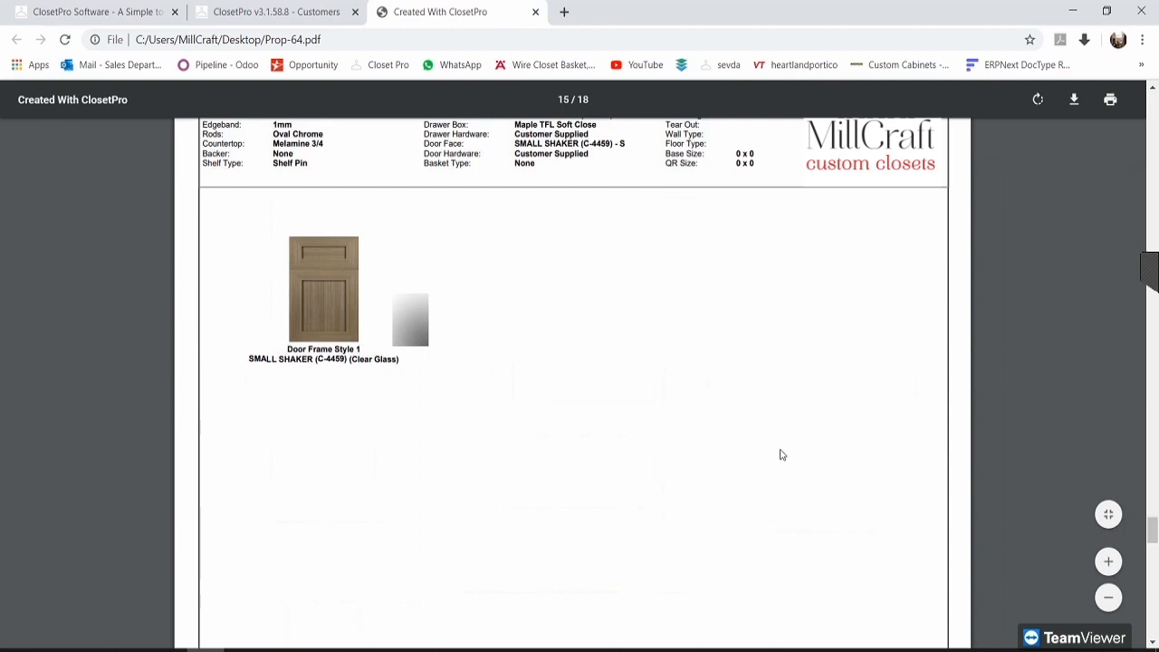
# Step: Review the Doors header and the Synergy Elite - Single Hook and valet rod captions, reaching page 17
pyautogui.scroll(1, 280, 155)
pyautogui.moveTo(385, 181); pyautogui.dragTo(427, 183)
pyautogui.click(713, 371)
pyautogui.scroll(-8, 694, 386)
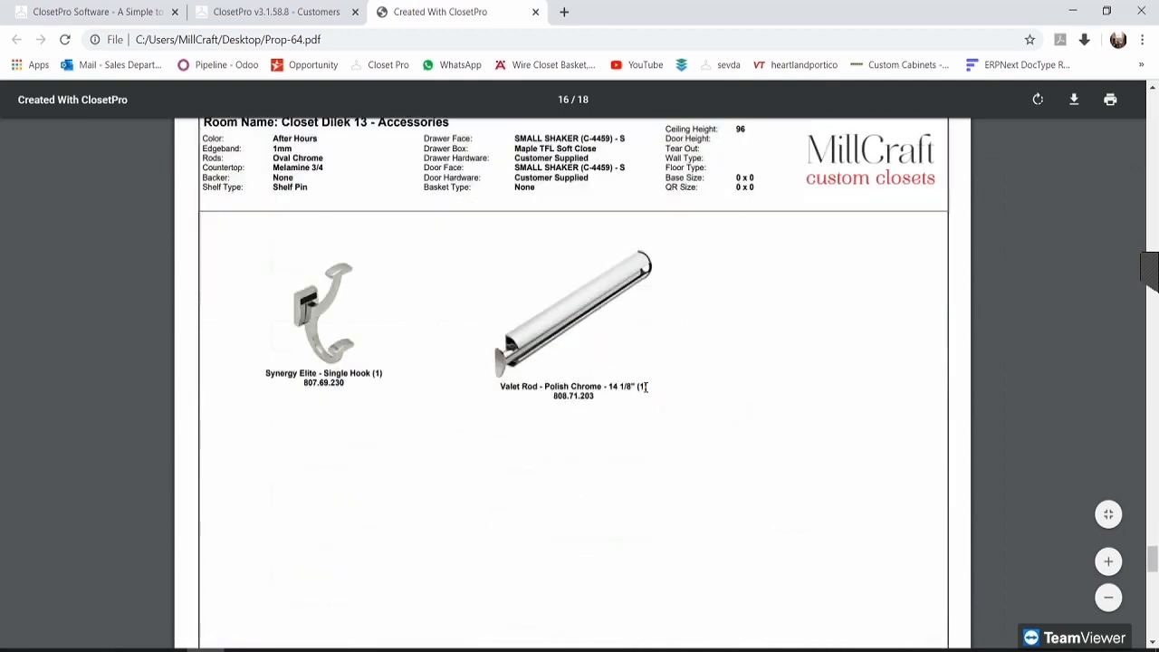
pyautogui.scroll(1, 480, 269)
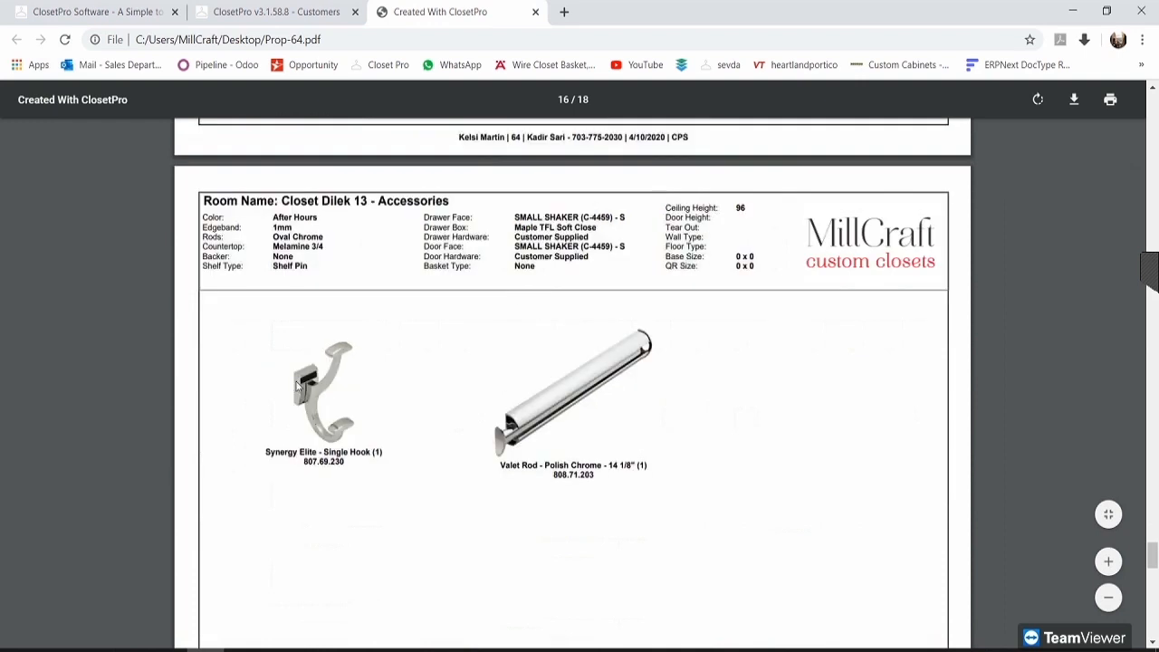
pyautogui.scroll(-2, 296, 382)
pyautogui.moveTo(288, 288); pyautogui.dragTo(374, 311)
pyautogui.click(418, 312)
pyautogui.moveTo(541, 309); pyautogui.dragTo(598, 314)
pyautogui.click(592, 320)
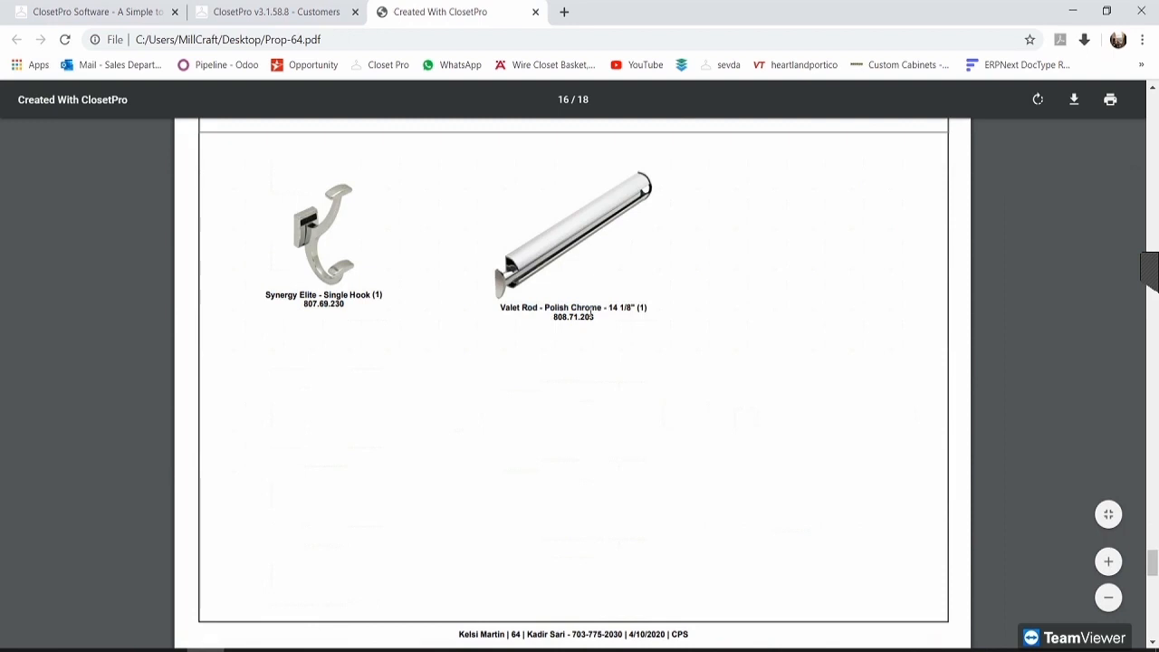
pyautogui.scroll(-5, 583, 328)
pyautogui.scroll(-2, 605, 359)
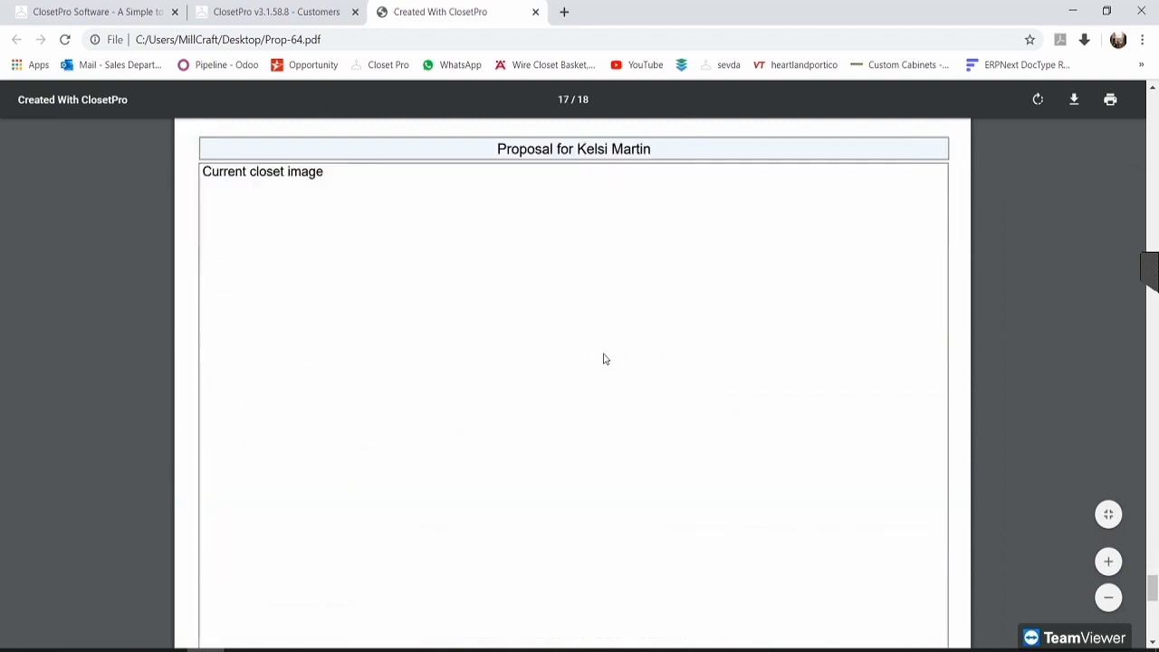
# Step: Check the Current closet image line and scroll on to the proposal page
pyautogui.tripleClick(303, 170)
pyautogui.click(299, 185)
pyautogui.scroll(-6, 450, 416)
pyautogui.scroll(-3, 701, 354)
pyautogui.scroll(1, 621, 574)
pyautogui.scroll(5, 662, 386)
pyautogui.scroll(-2, 650, 404)
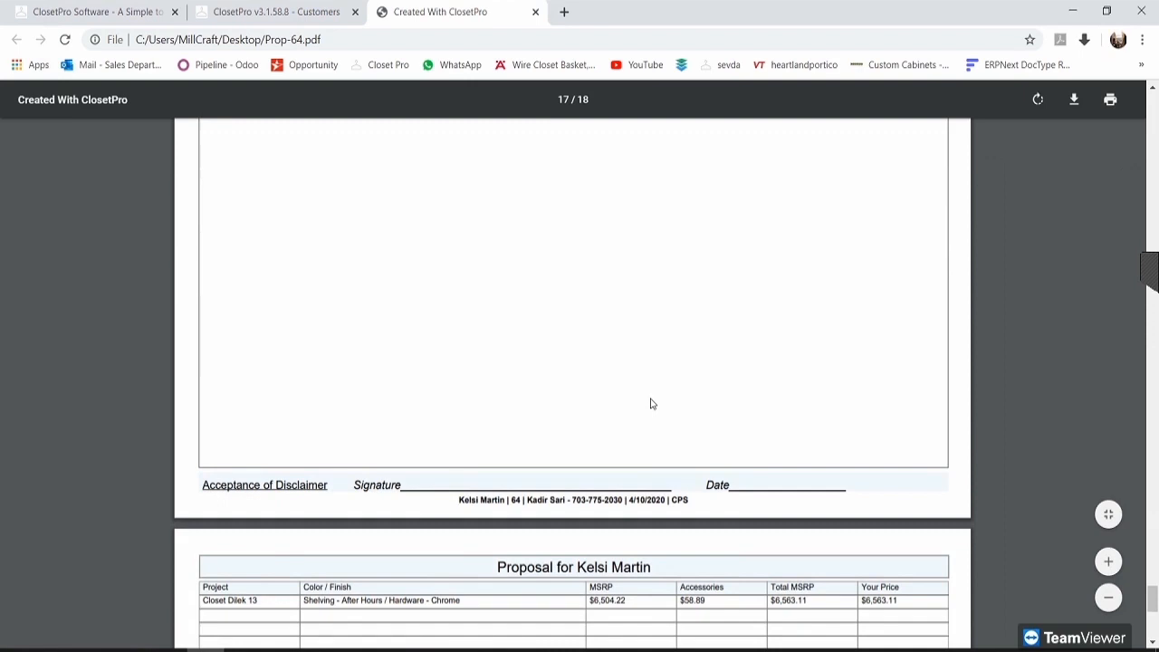
pyautogui.scroll(-3, 650, 404)
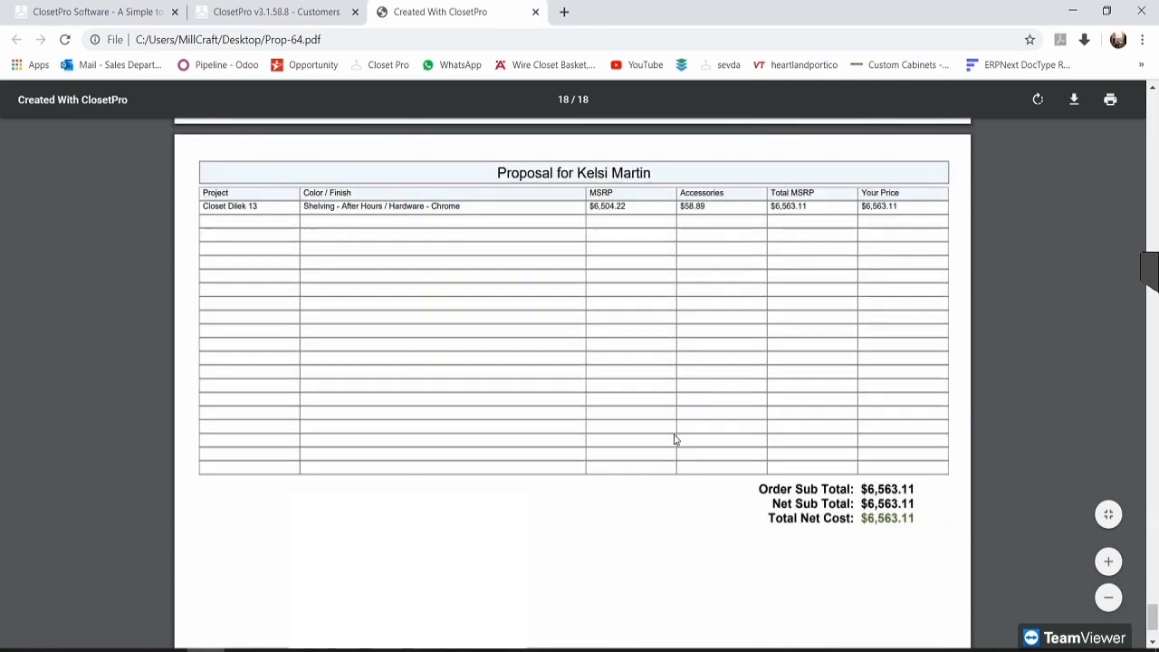
# Step: Read the proposal table title, Total Net Cost and Acceptance of Proposal footer, then return to ClosetPro Customers
pyautogui.moveTo(496, 171); pyautogui.dragTo(649, 168)
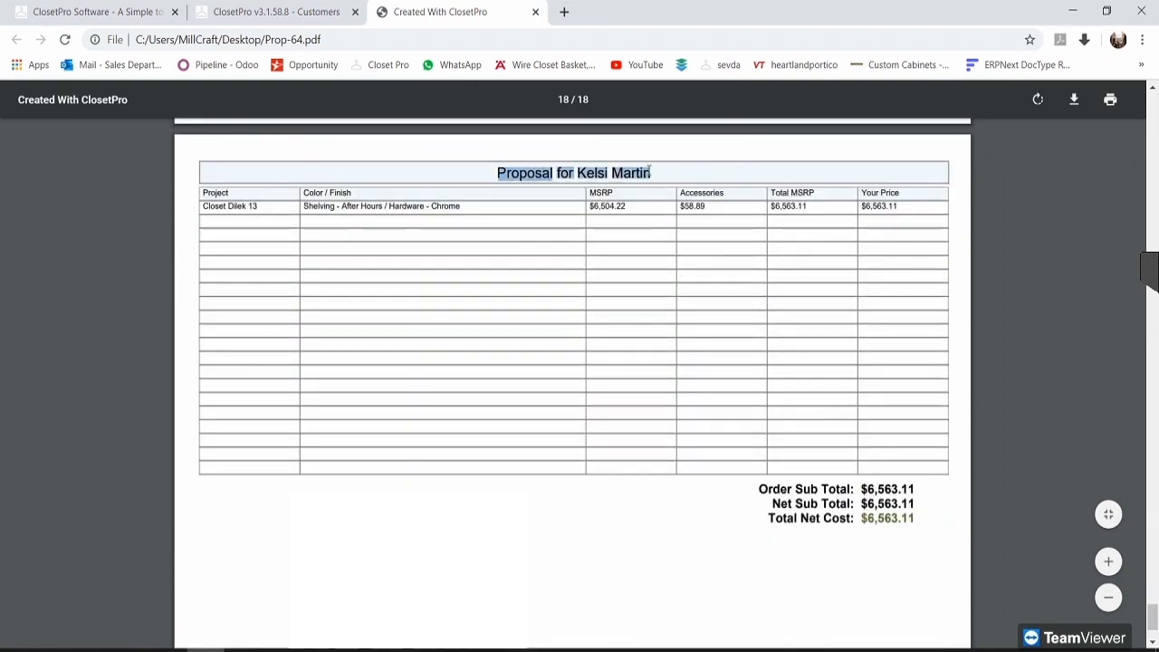
pyautogui.click(644, 169)
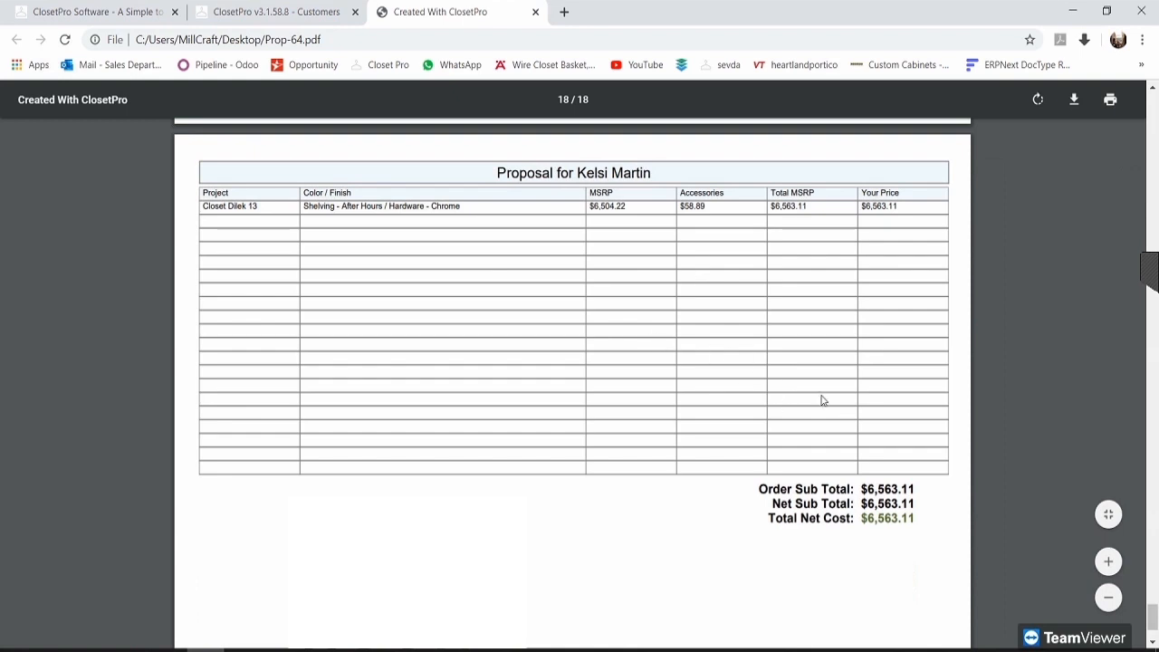
pyautogui.moveTo(920, 523); pyautogui.dragTo(759, 517)
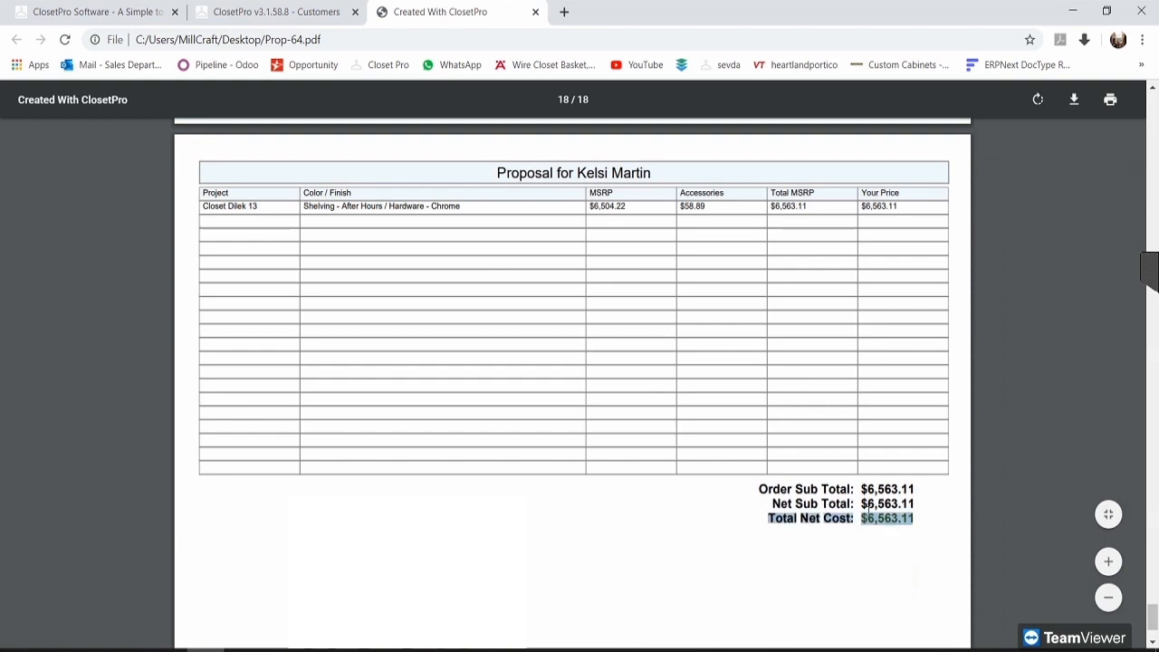
pyautogui.click(912, 519)
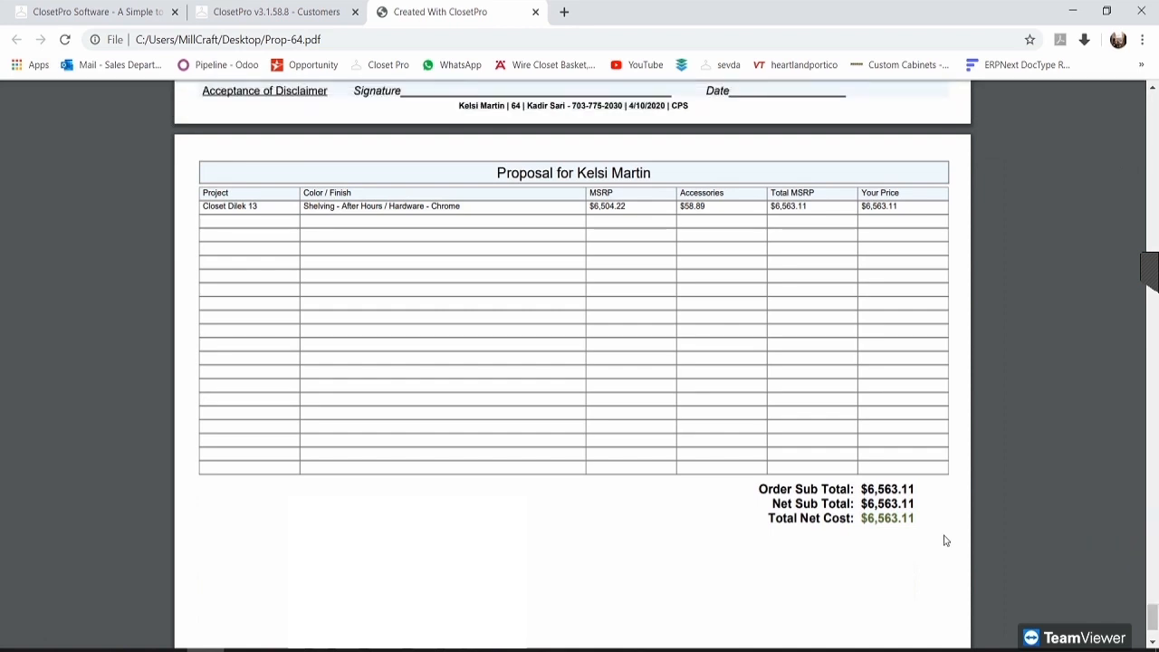
pyautogui.scroll(-2, 638, 383)
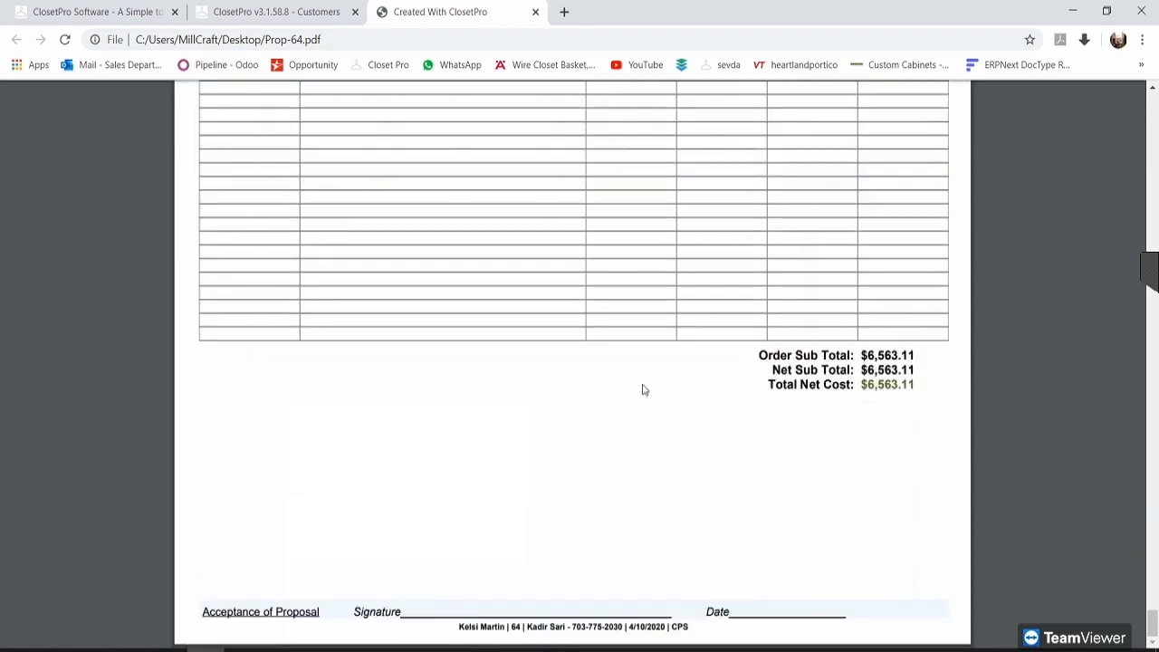
pyautogui.moveTo(233, 616); pyautogui.dragTo(313, 625)
pyautogui.click(369, 602)
pyautogui.scroll(4, 809, 386)
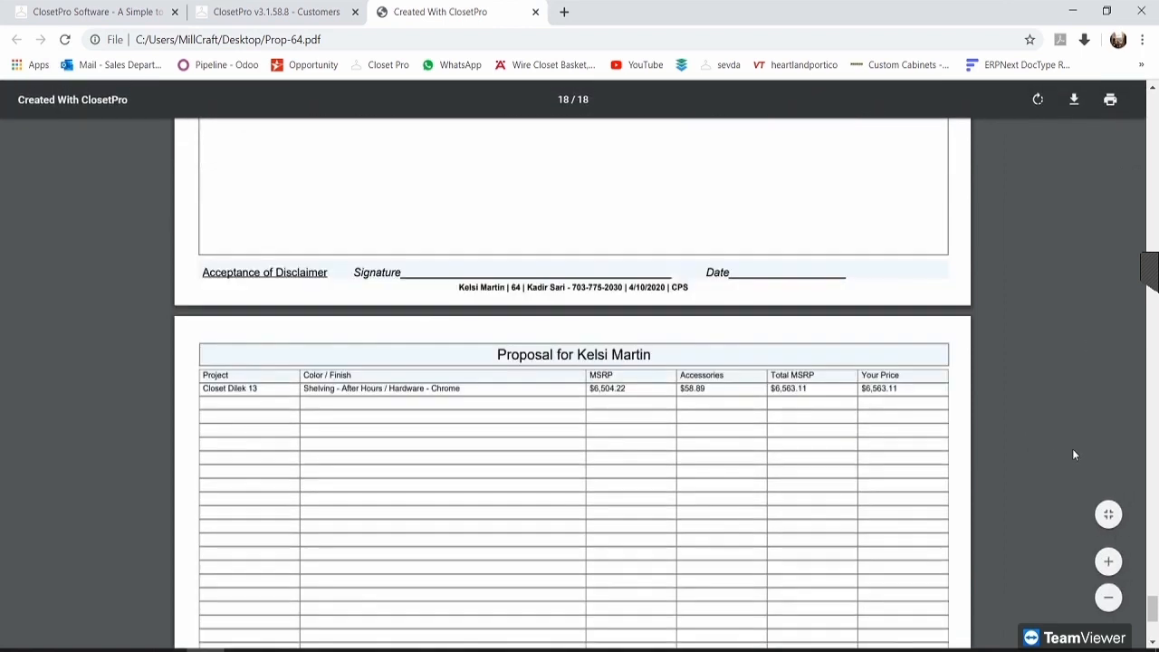
pyautogui.scroll(4, 779, 417)
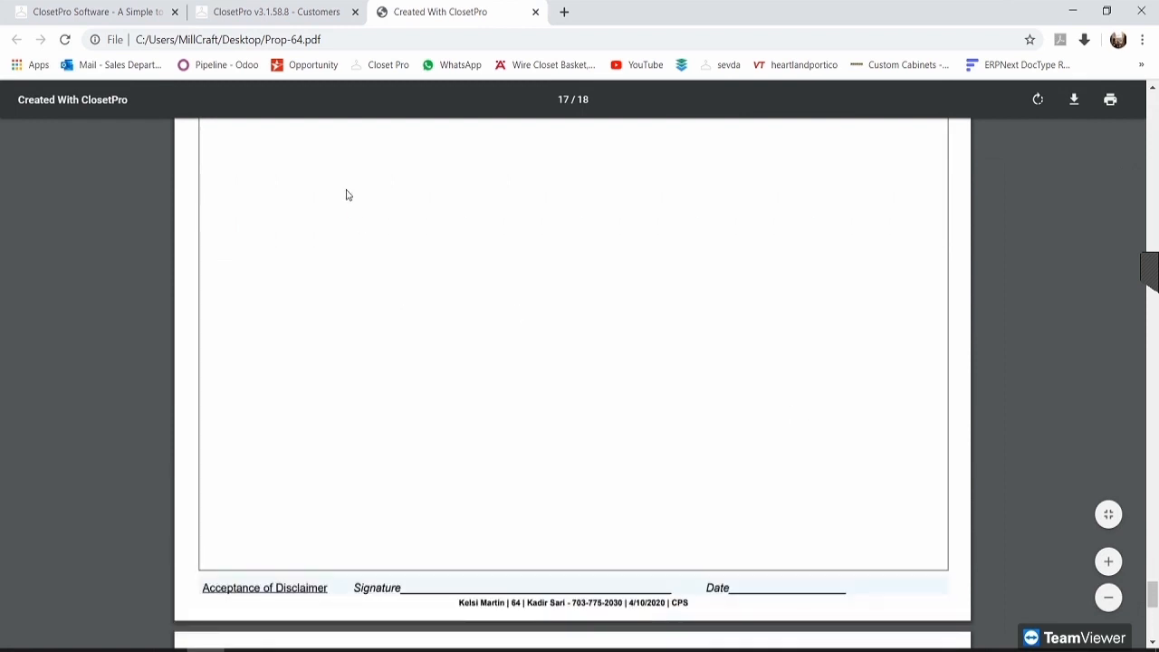
pyautogui.click(265, 8)
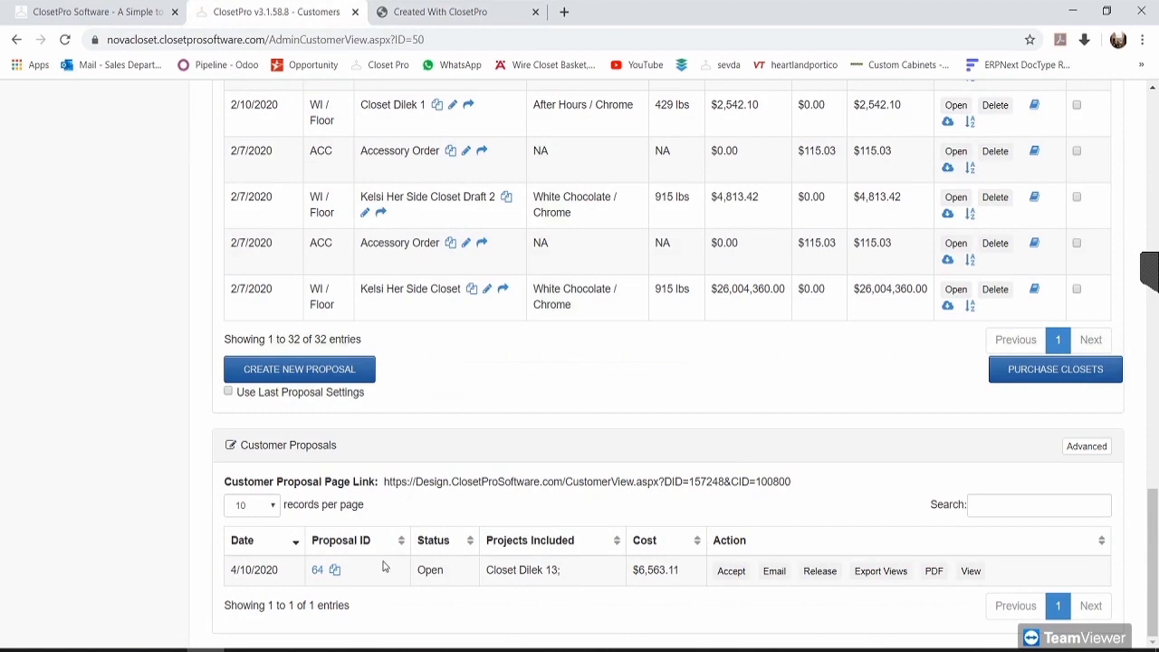
# Step: Open proposal 64, view its closet renders, compare with the exported PDF, and return to the proposal
pyautogui.click(316, 570)
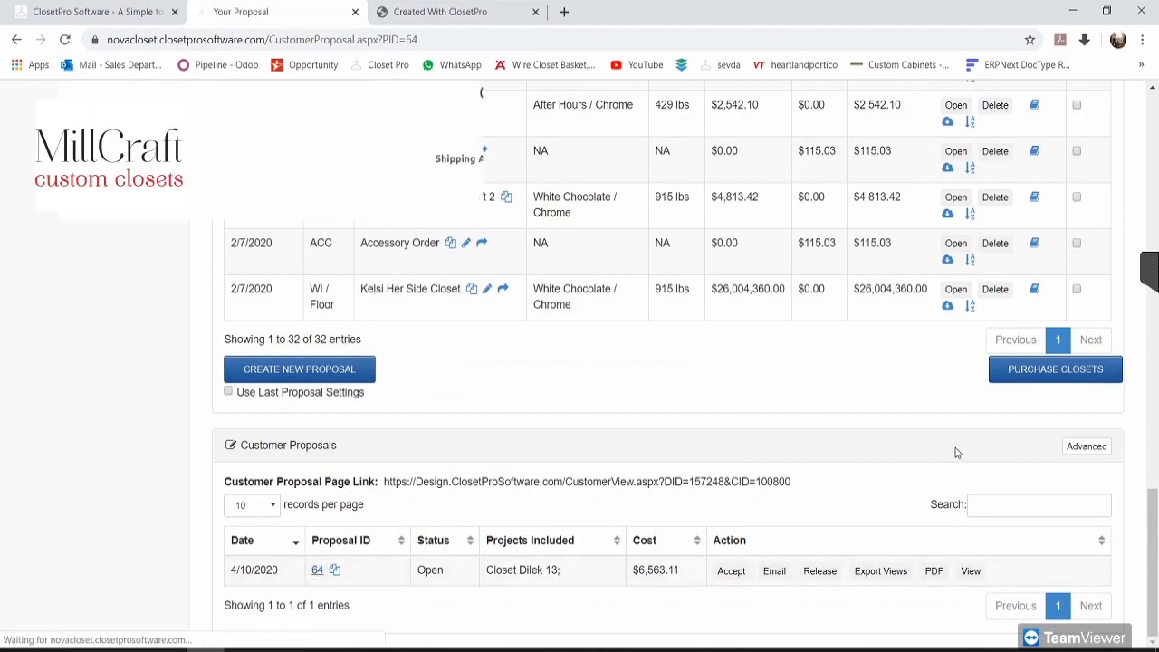
pyautogui.click(906, 367)
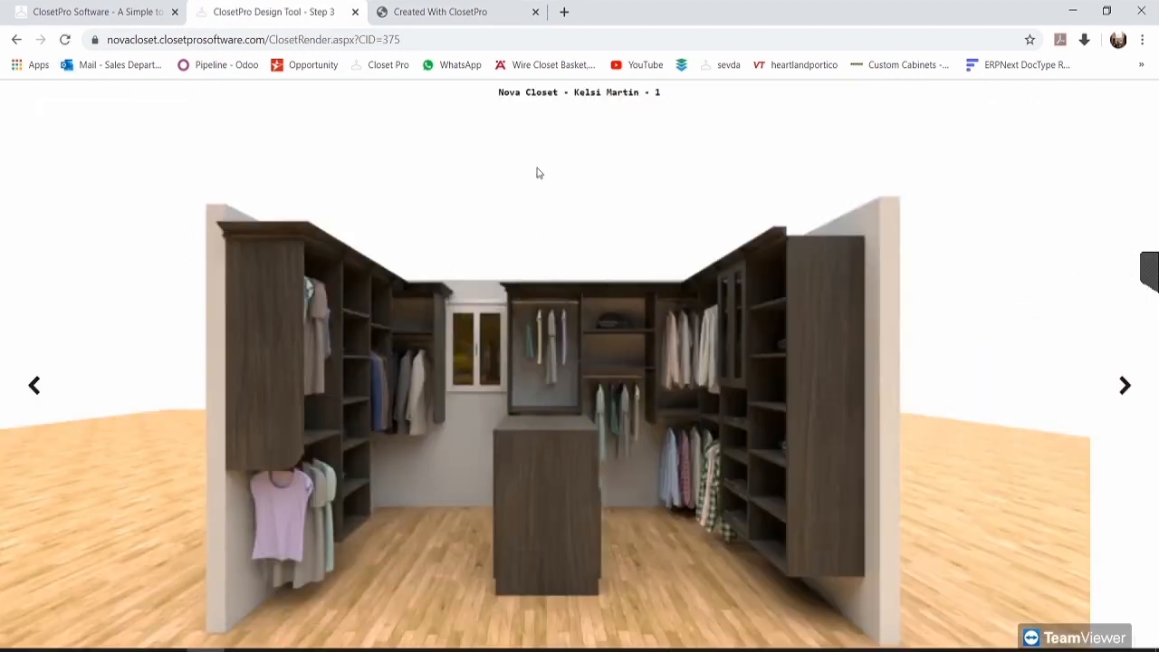
pyautogui.click(470, 9)
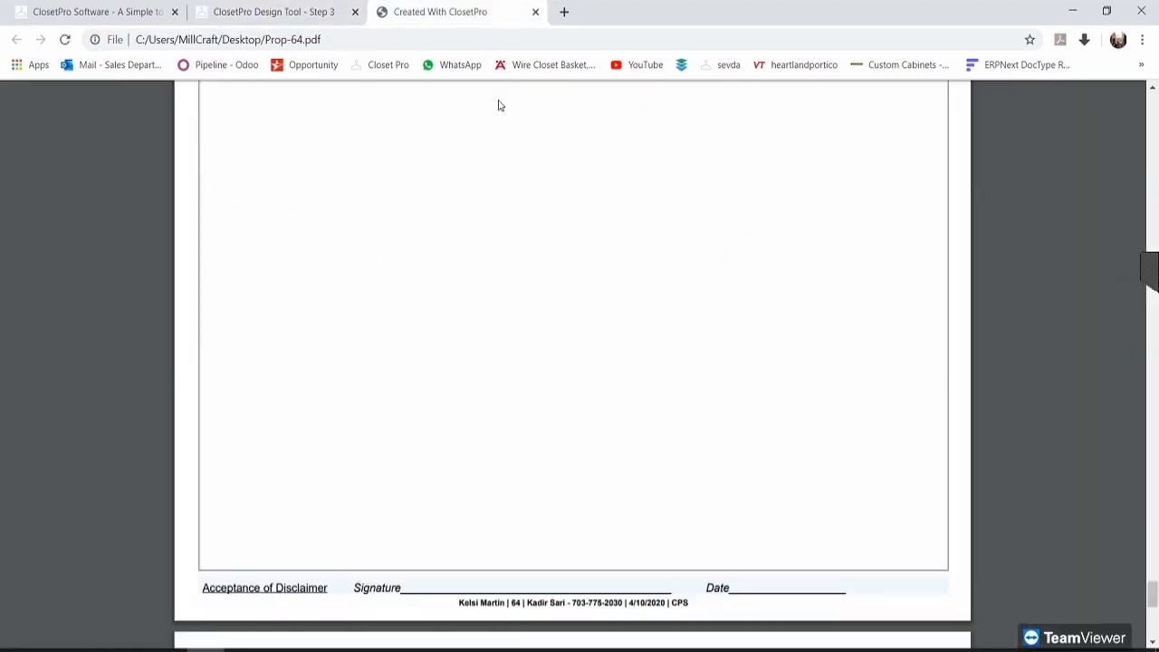
pyautogui.scroll(-5, 1027, 507)
pyautogui.moveTo(1154, 591); pyautogui.dragTo(1074, 414)
pyautogui.scroll(-10, 1073, 414)
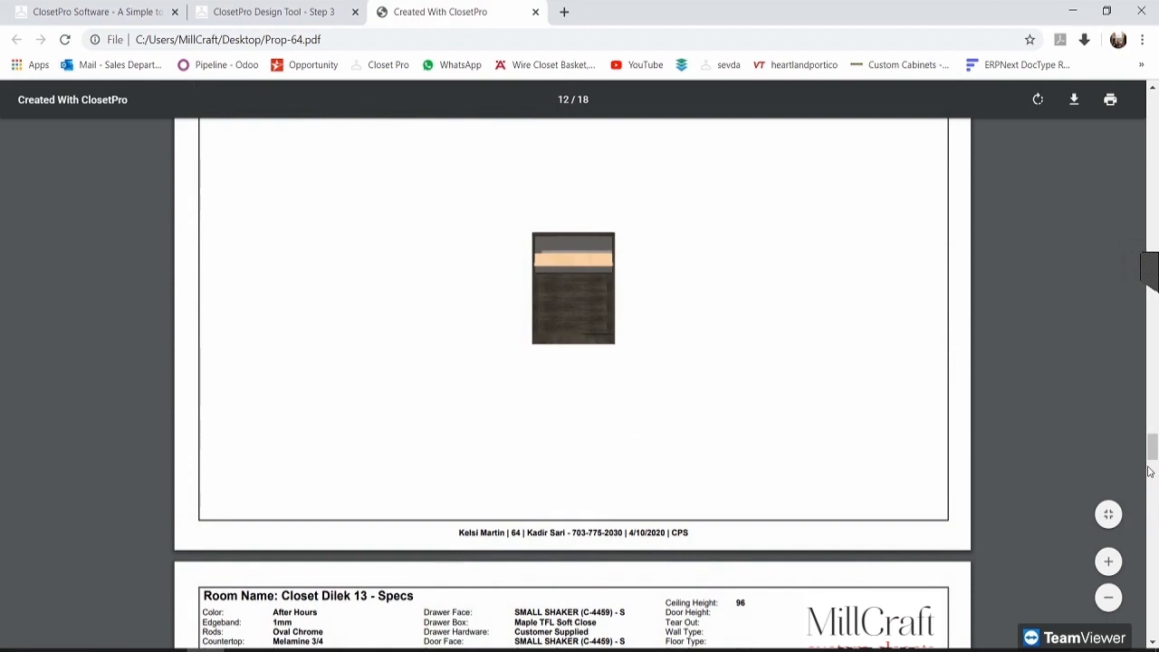
pyautogui.moveTo(1152, 448); pyautogui.dragTo(1130, 628)
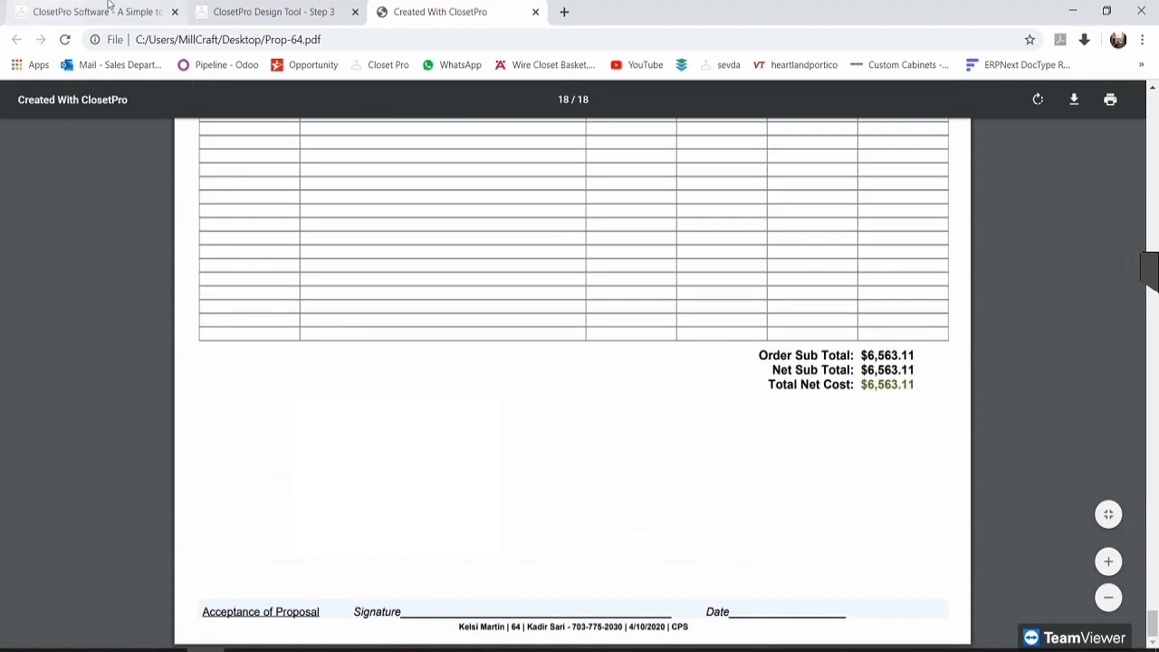
pyautogui.click(269, 12)
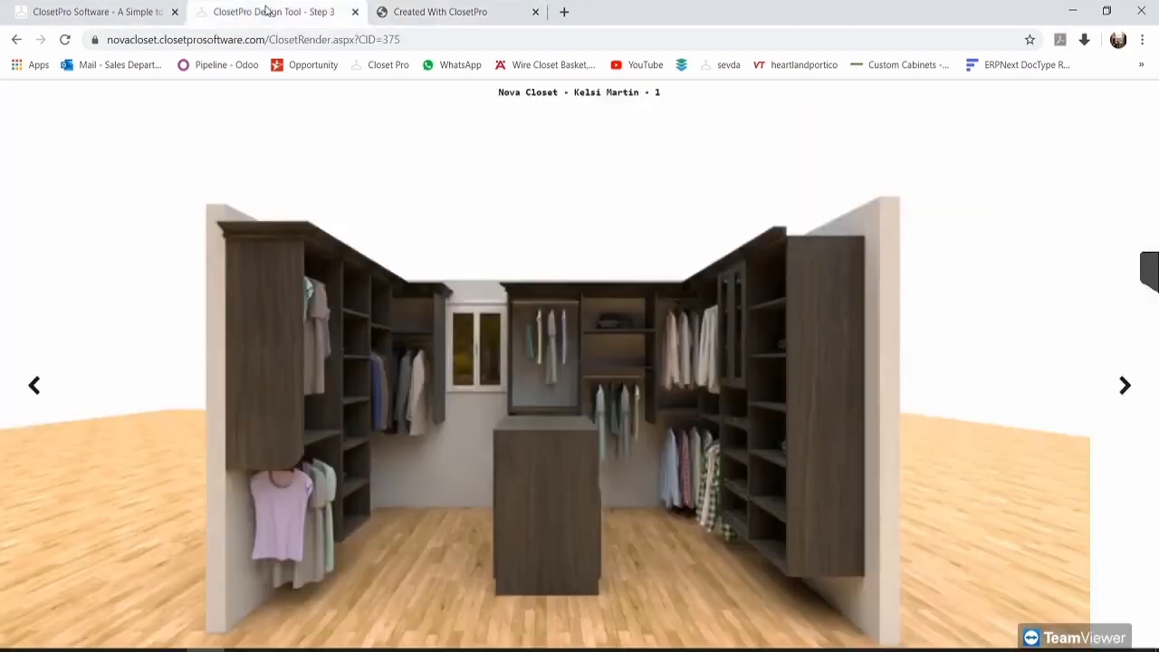
pyautogui.click(17, 39)
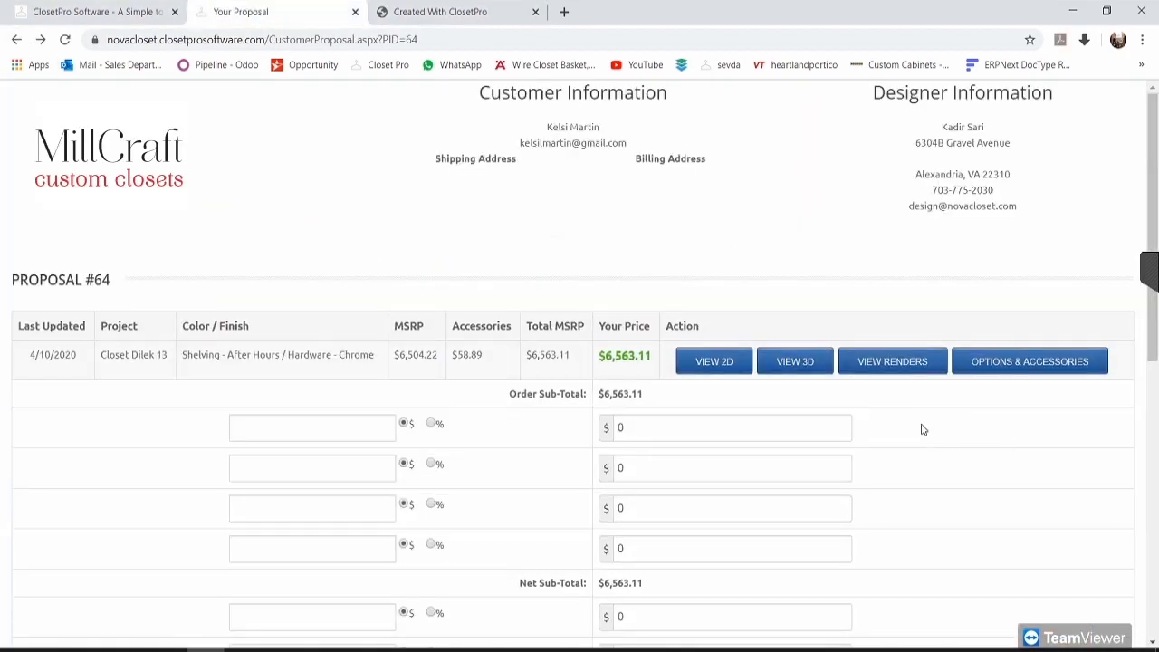
# Step: Save proposal 64's Show display options with UPDATE and start a new PDF export
pyautogui.scroll(-6, 923, 429)
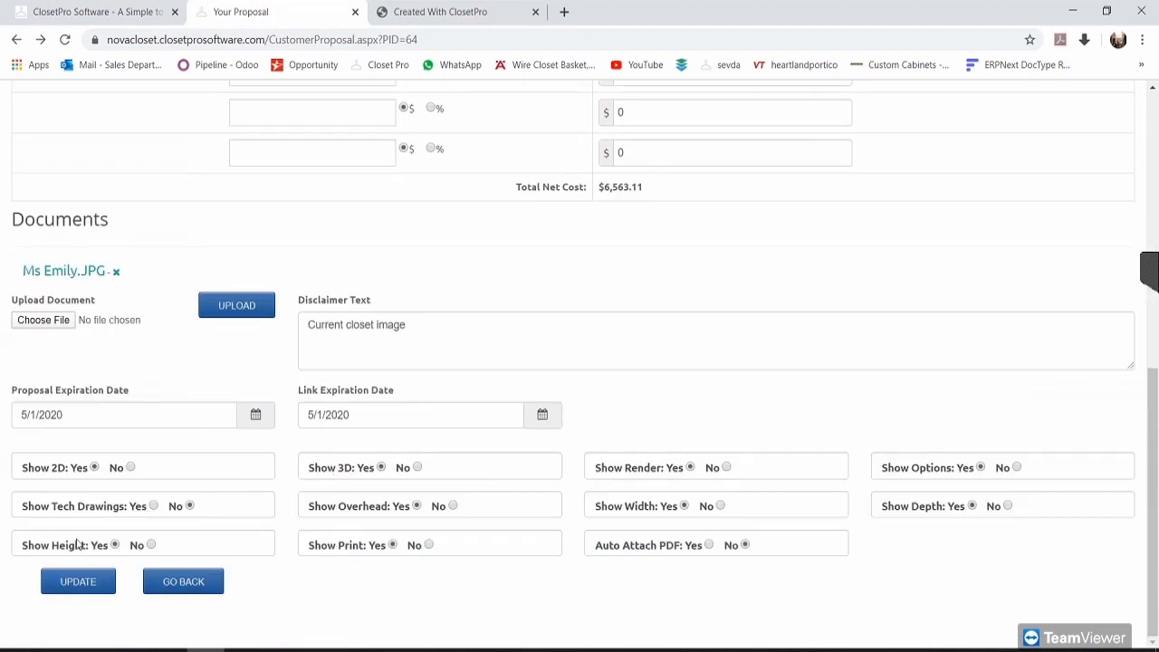
pyautogui.click(78, 583)
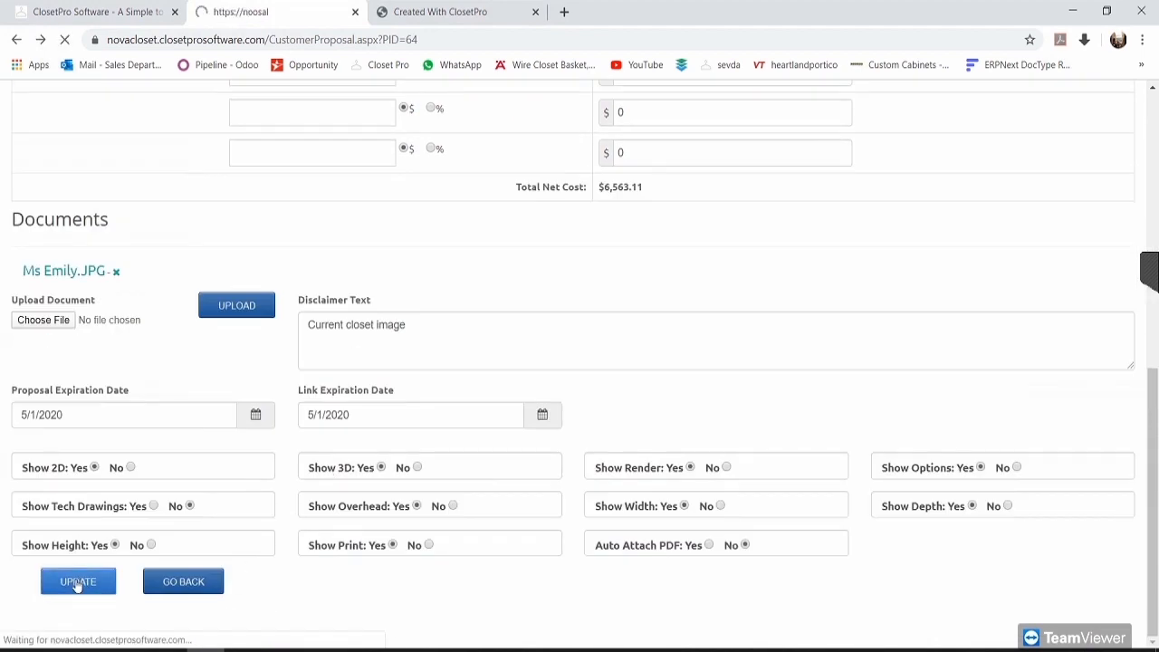
pyautogui.scroll(-15, 908, 628)
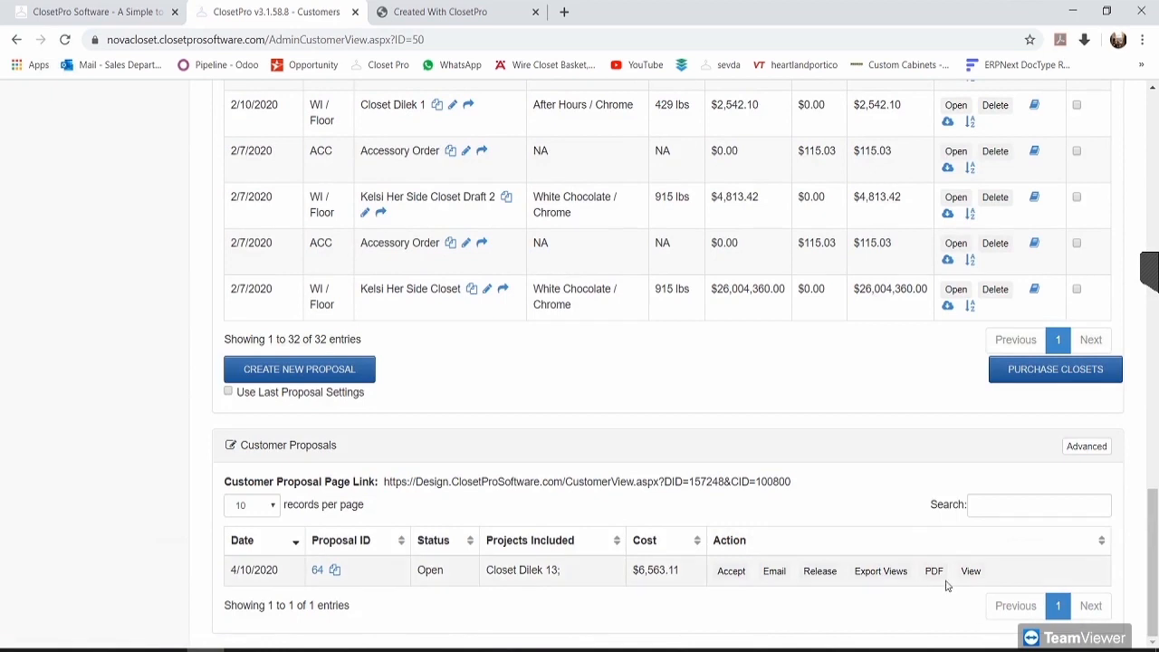
pyautogui.click(935, 574)
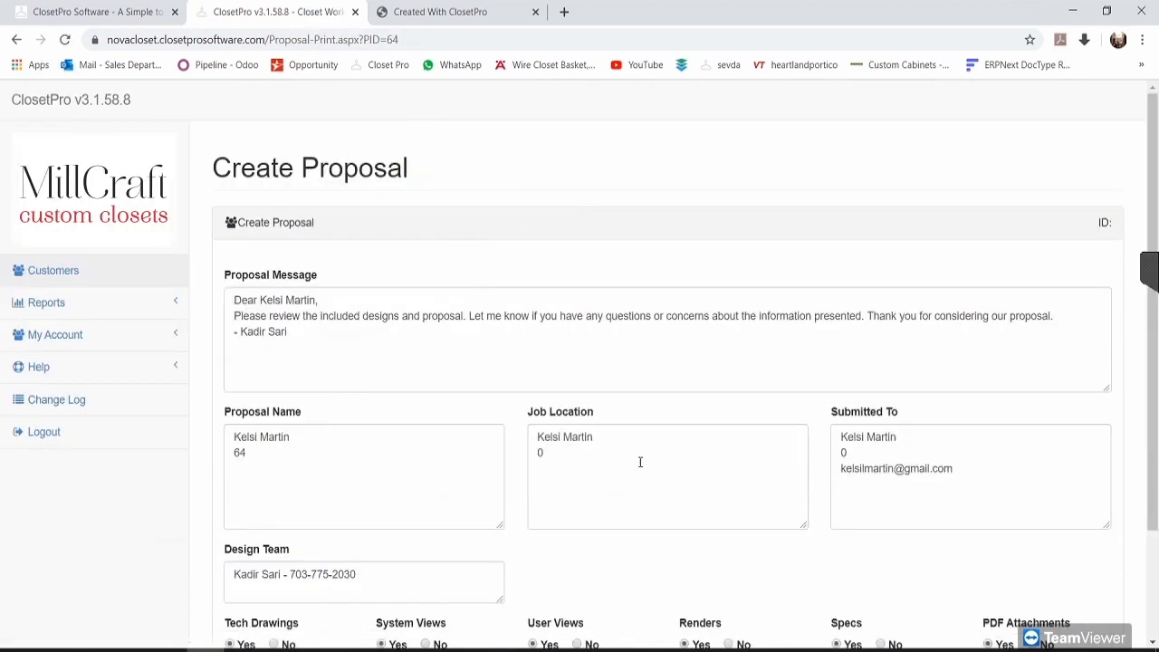
# Step: Generate proposal 64's files and open the regenerated Prop-64 (1).pdf
pyautogui.scroll(-3, 641, 462)
pyautogui.click(289, 608)
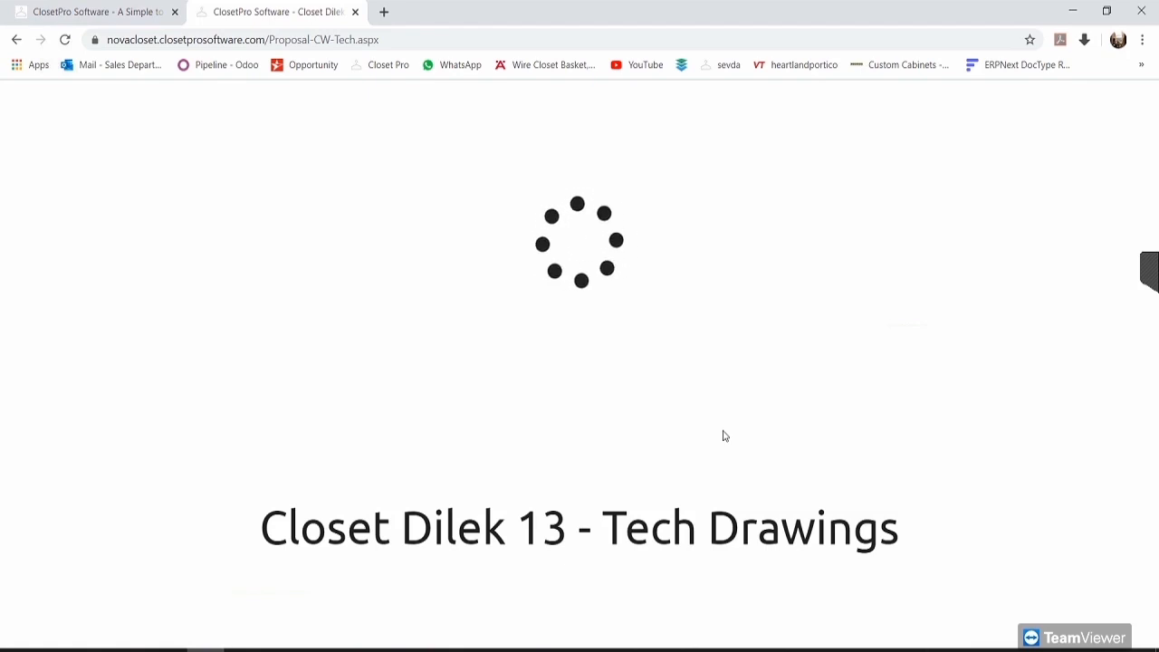
pyautogui.scroll(-10, 661, 557)
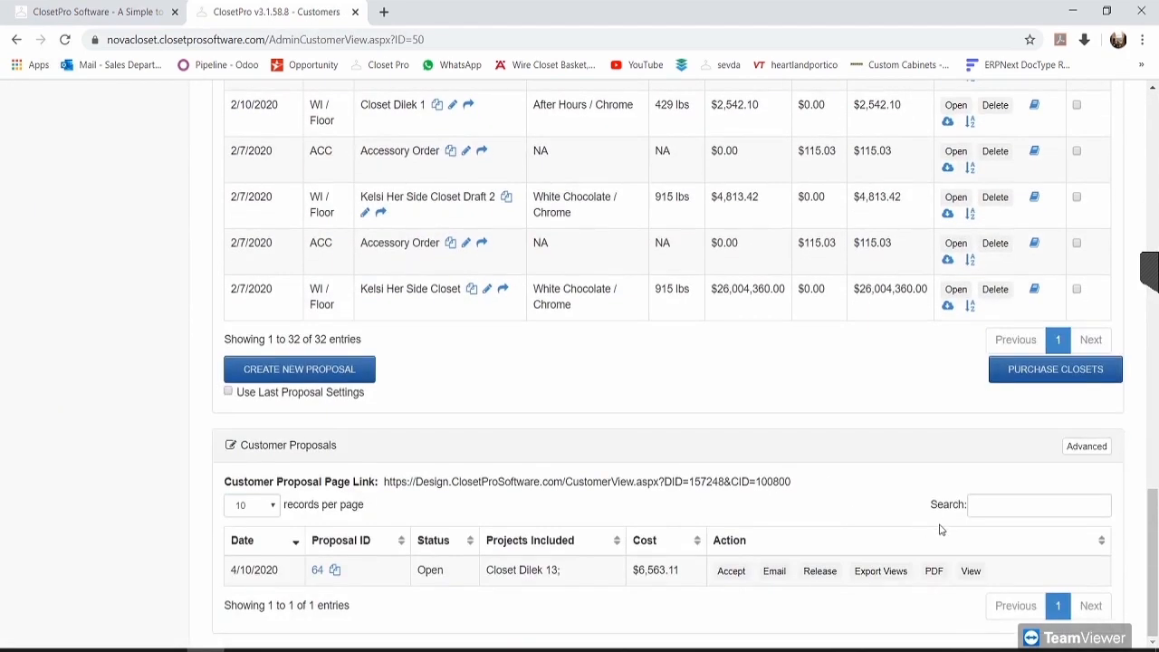
pyautogui.click(972, 571)
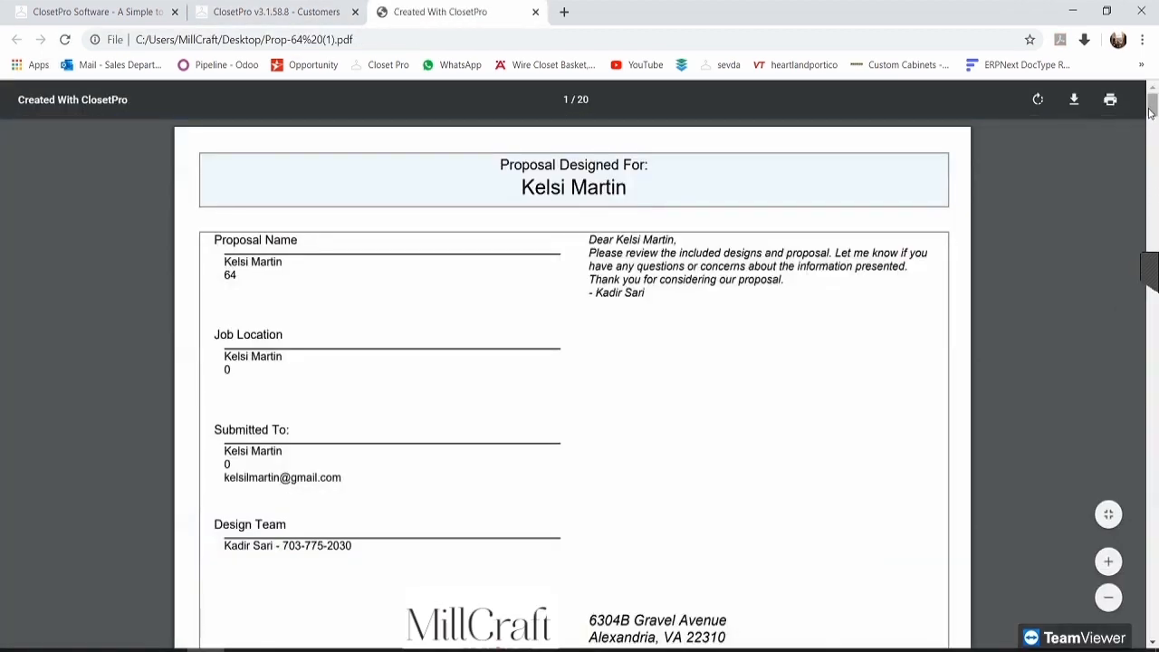
# Step: Scroll through all 20 pages of Prop-64 (1).pdf
pyautogui.moveTo(1150, 111); pyautogui.dragTo(1155, 319)
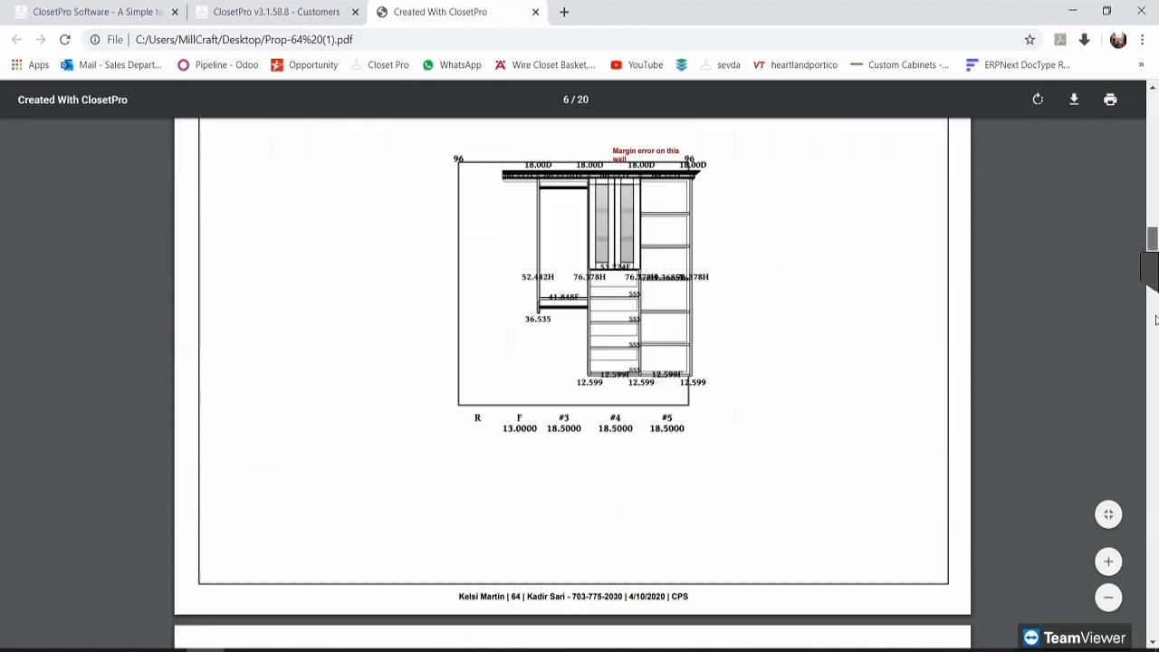
pyautogui.moveTo(1158, 423)
pyautogui.mouseDown()
pyautogui.moveTo(1158, 454)
pyautogui.moveTo(1157, 437)
pyautogui.mouseUp()
pyautogui.scroll(8, 728, 441)
pyautogui.scroll(-8, 728, 442)
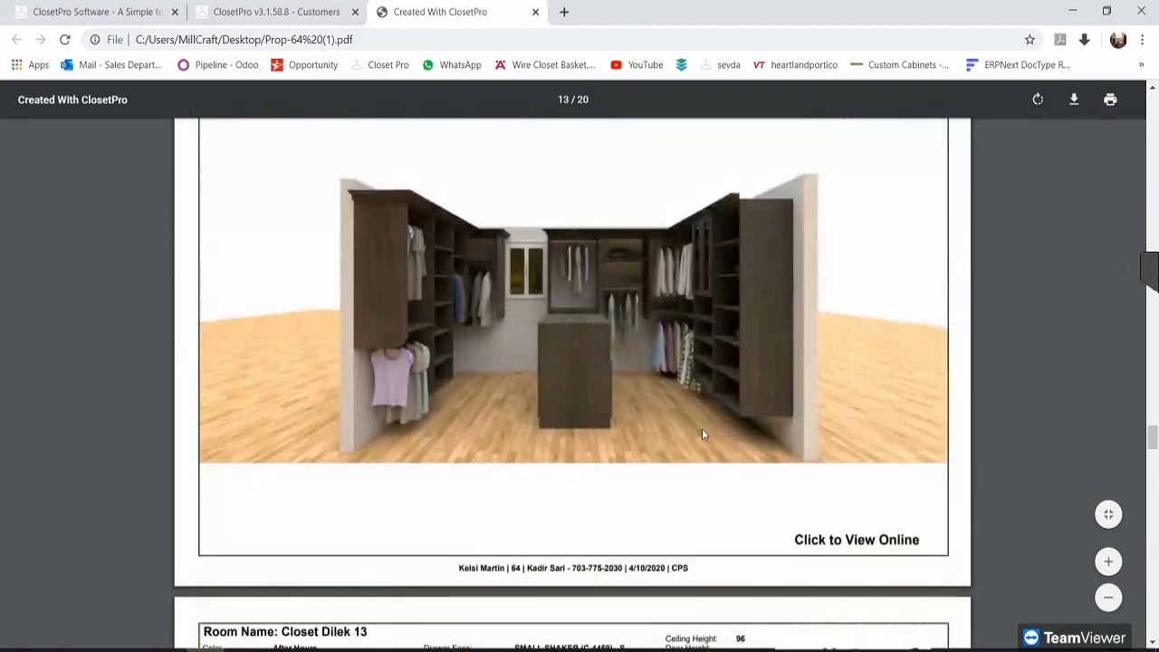
pyautogui.scroll(2, 533, 362)
pyautogui.scroll(-4, 541, 362)
pyautogui.scroll(-4, 539, 361)
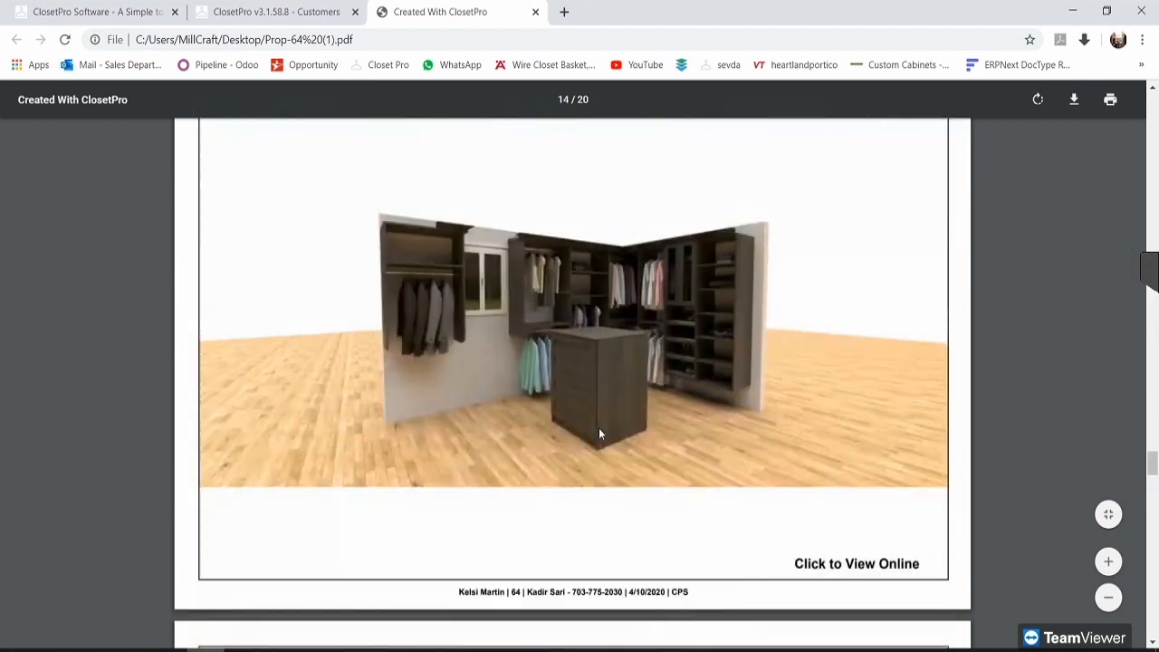
pyautogui.scroll(10, 626, 413)
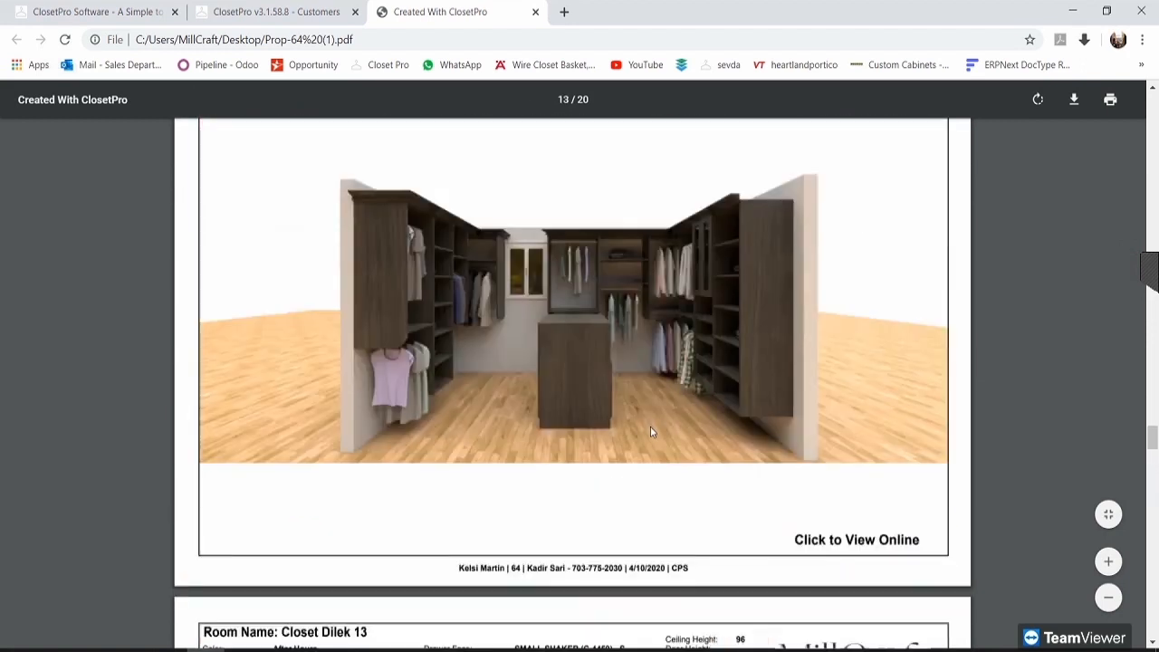
pyautogui.scroll(1, 650, 432)
pyautogui.moveTo(1152, 433); pyautogui.dragTo(1049, 150)
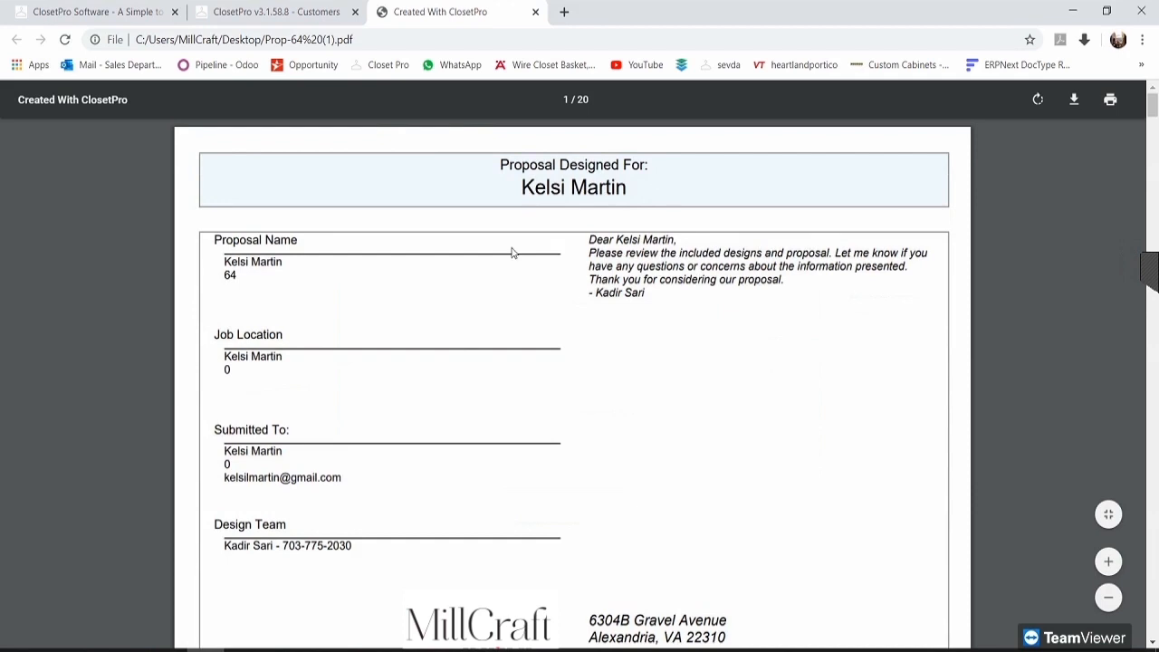
# Step: Close the Prop-64 (1).pdf tab with Ctrl+W and scroll to the top of the customer page
pyautogui.click(290, 7)
pyautogui.moveTo(429, 495); pyautogui.dragTo(552, 497)
pyautogui.click(553, 497)
pyautogui.click(481, 9)
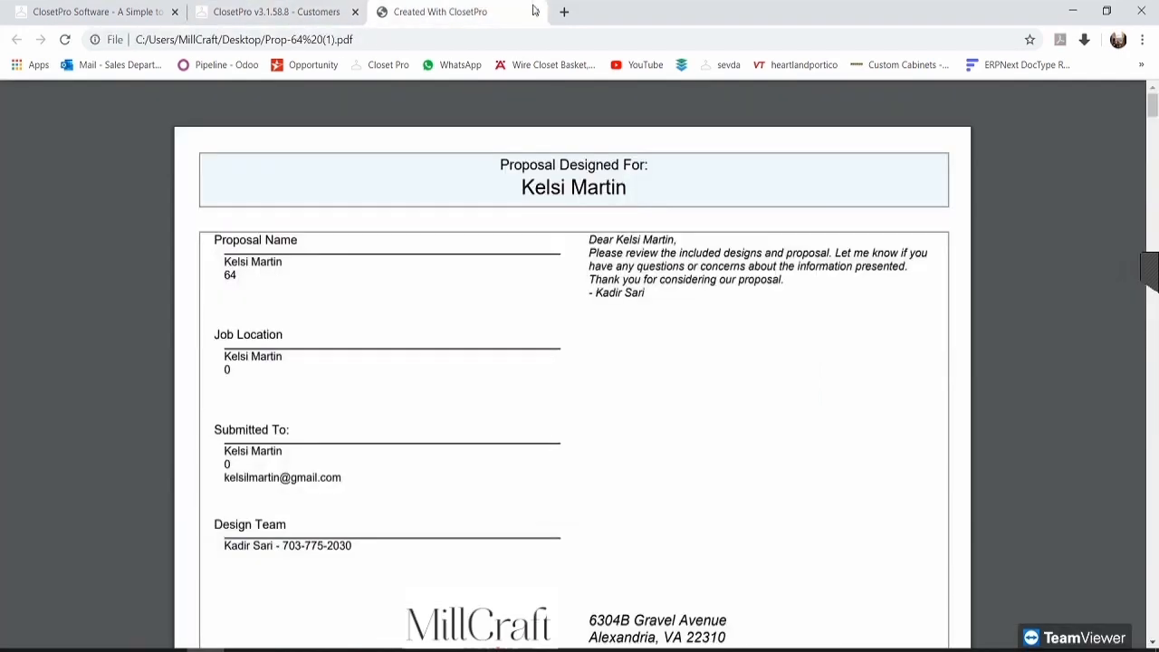
pyautogui.hotkey('ctrl', 'w')
pyautogui.moveTo(385, 480); pyautogui.dragTo(603, 478)
pyautogui.click(667, 472)
pyautogui.scroll(2, 643, 507)
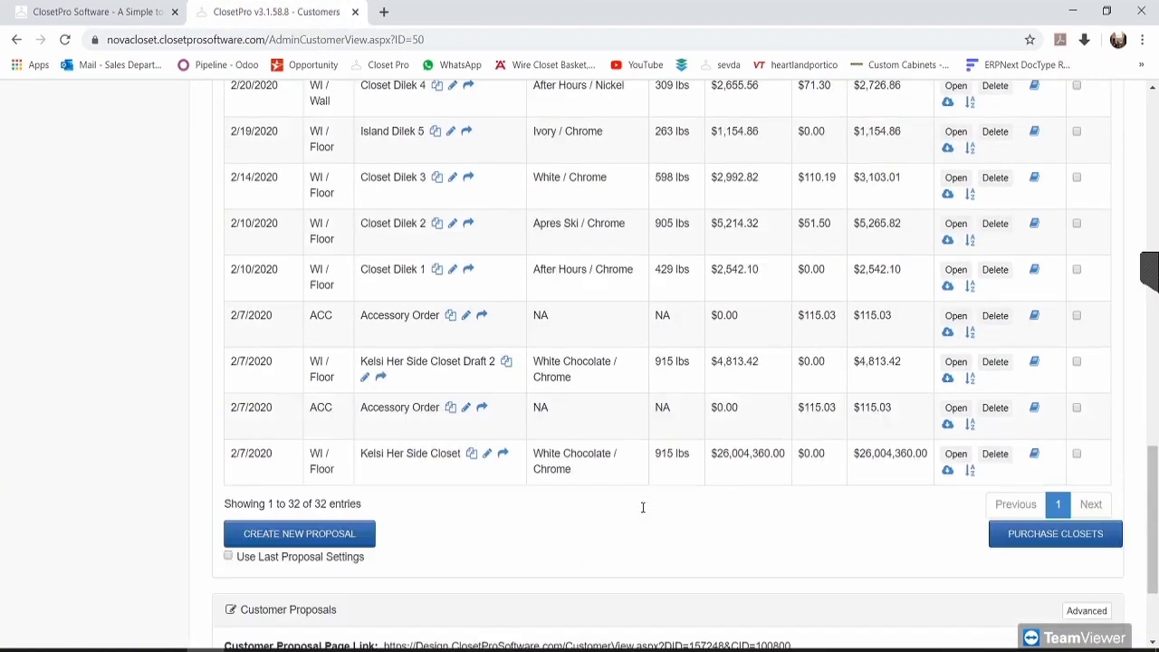
pyautogui.scroll(15, 643, 507)
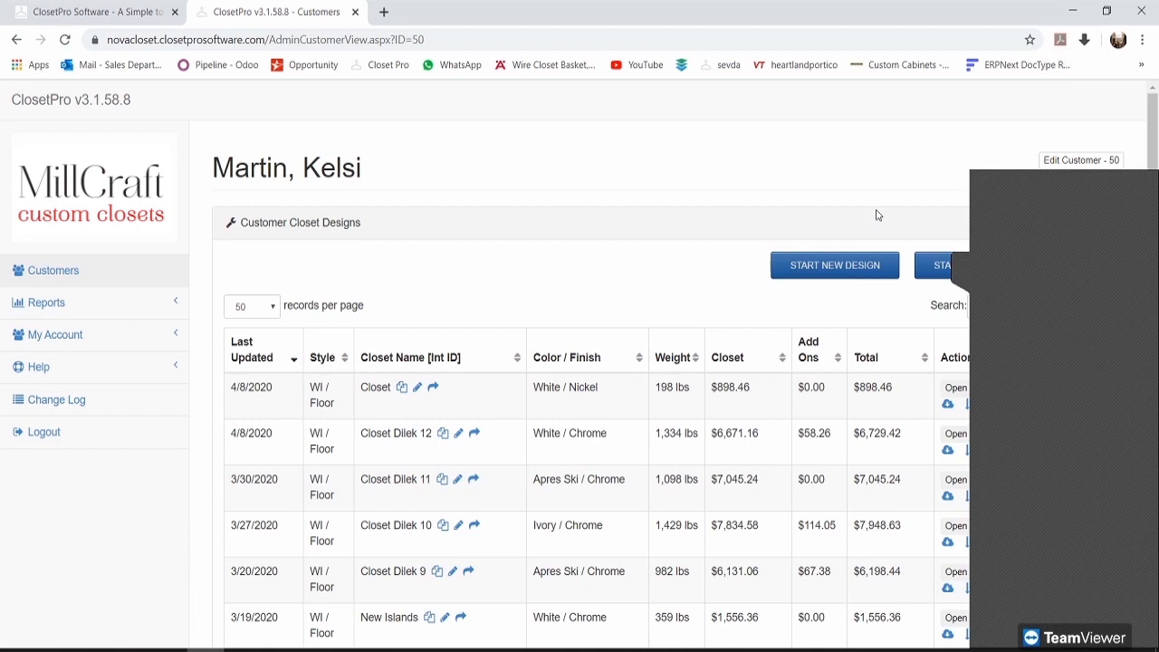